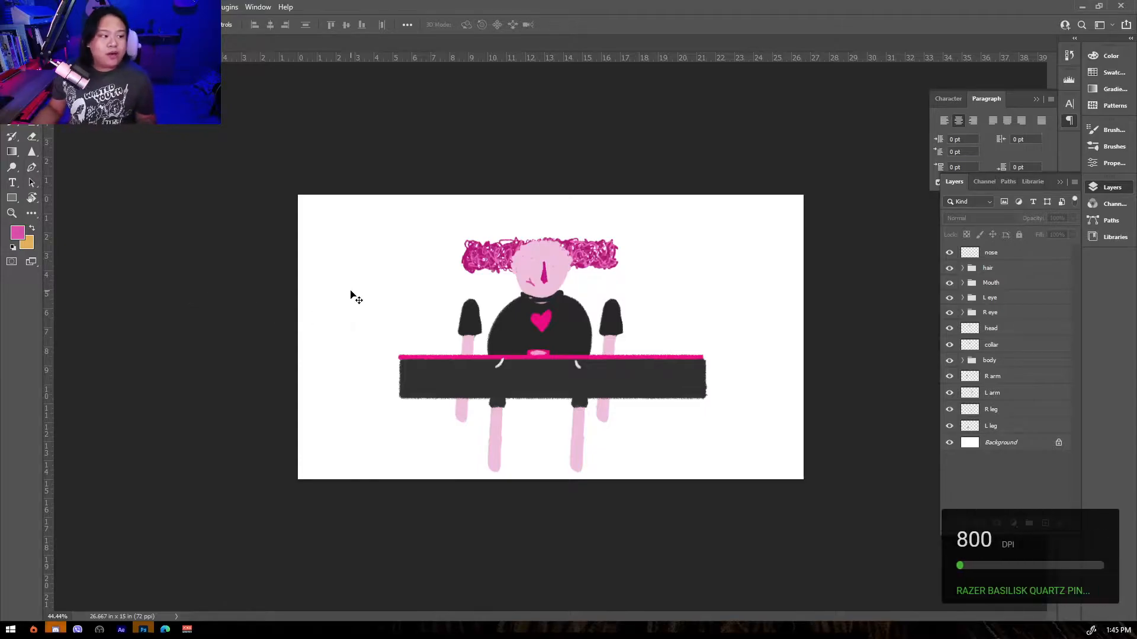
scroll(541, 359, "up", 4)
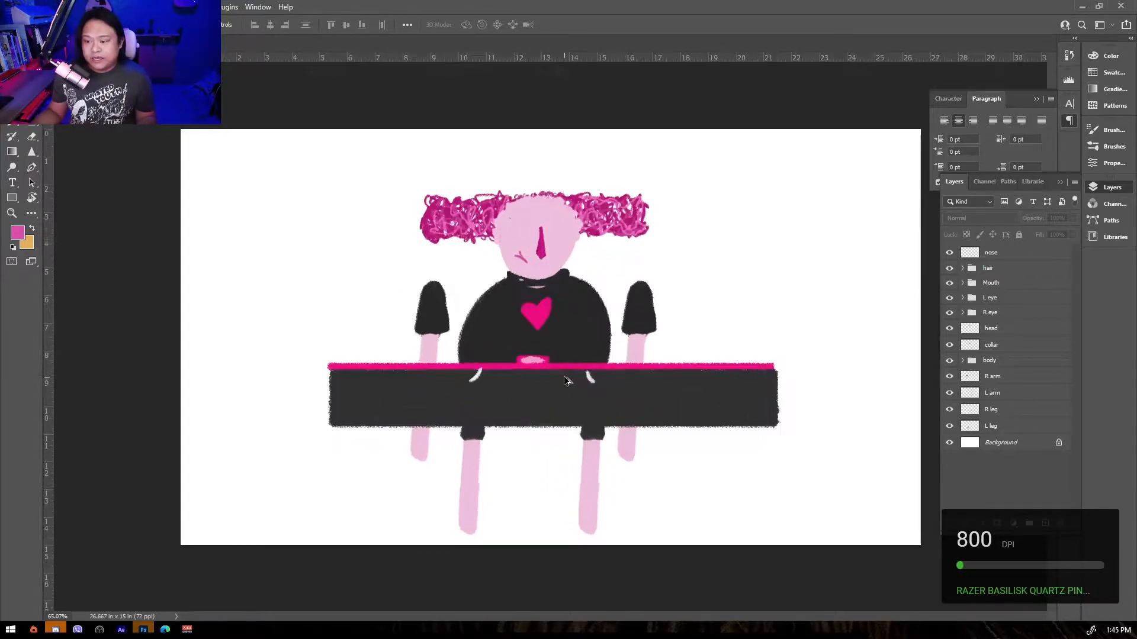
scroll(564, 377, "up", 1)
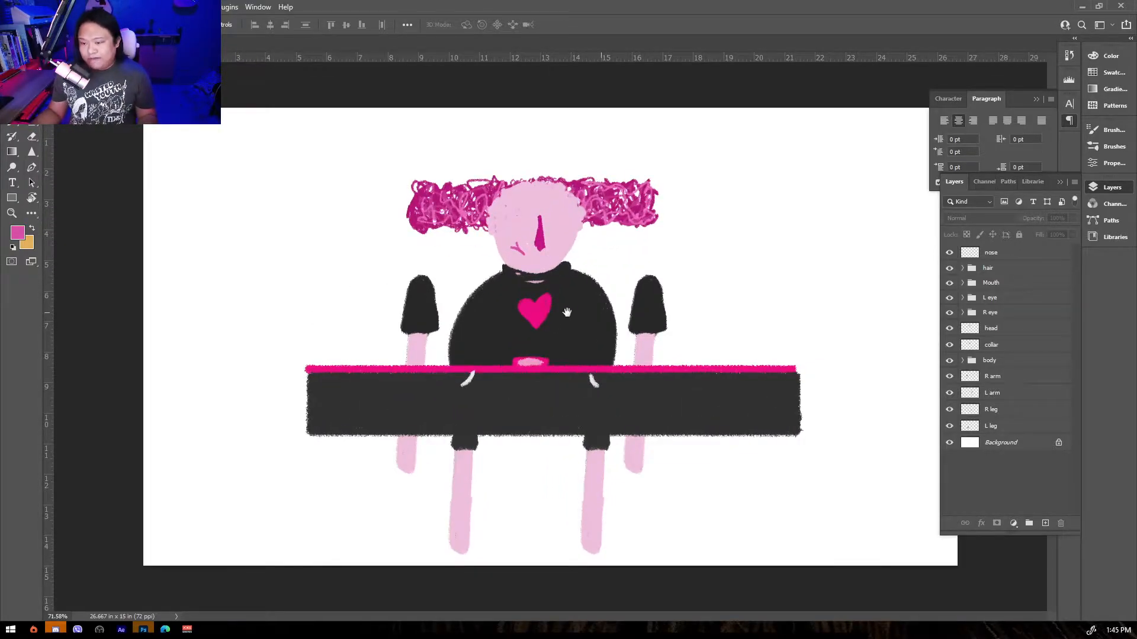
scroll(597, 358, "down", 2)
scroll(604, 342, "up", 2)
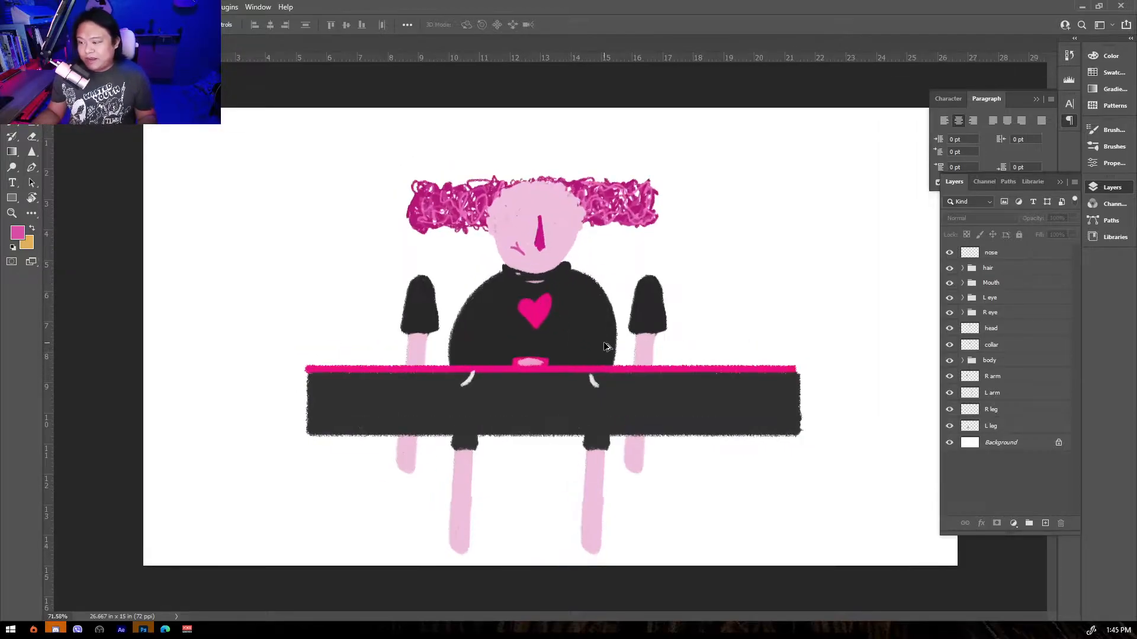
scroll(510, 350, "up", 1)
scroll(510, 350, "down", 1)
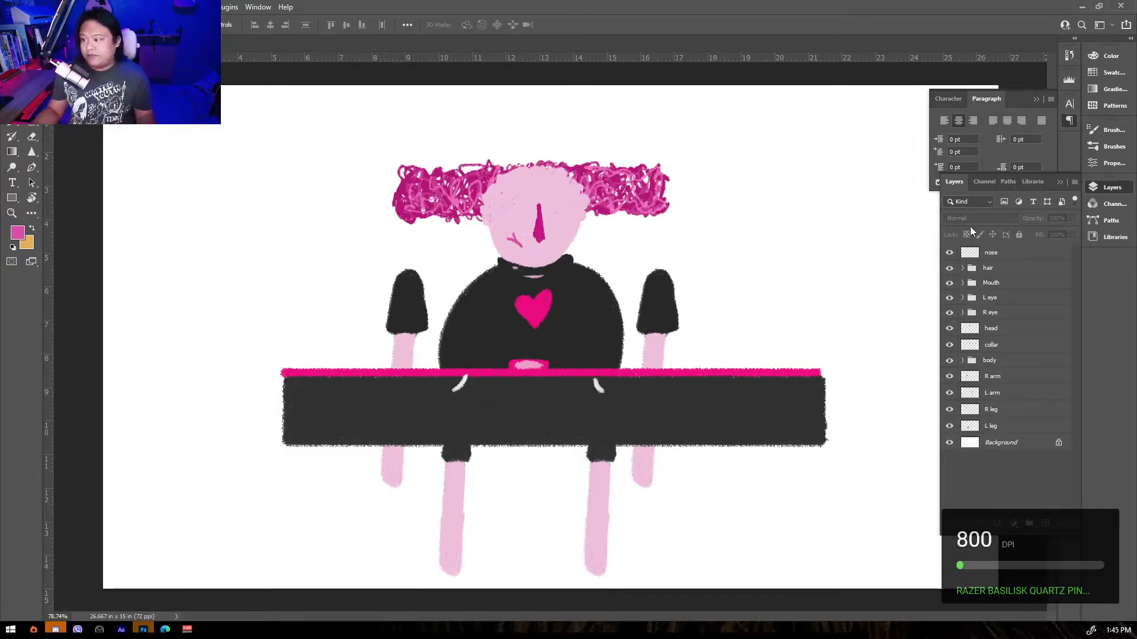
left_click(992, 255)
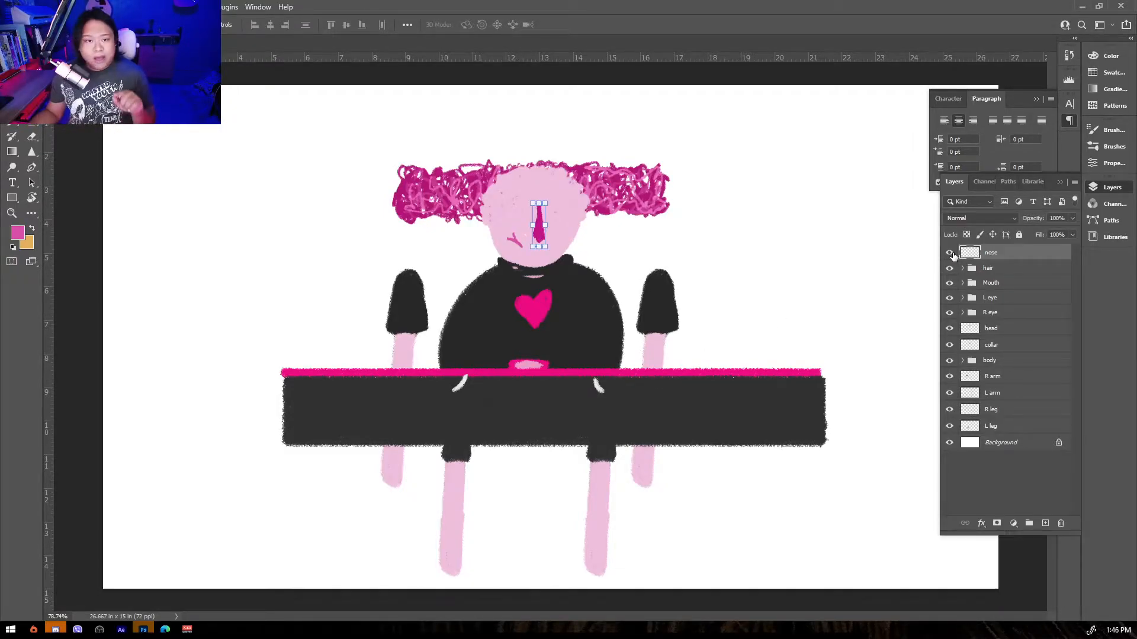
left_click(92, 213)
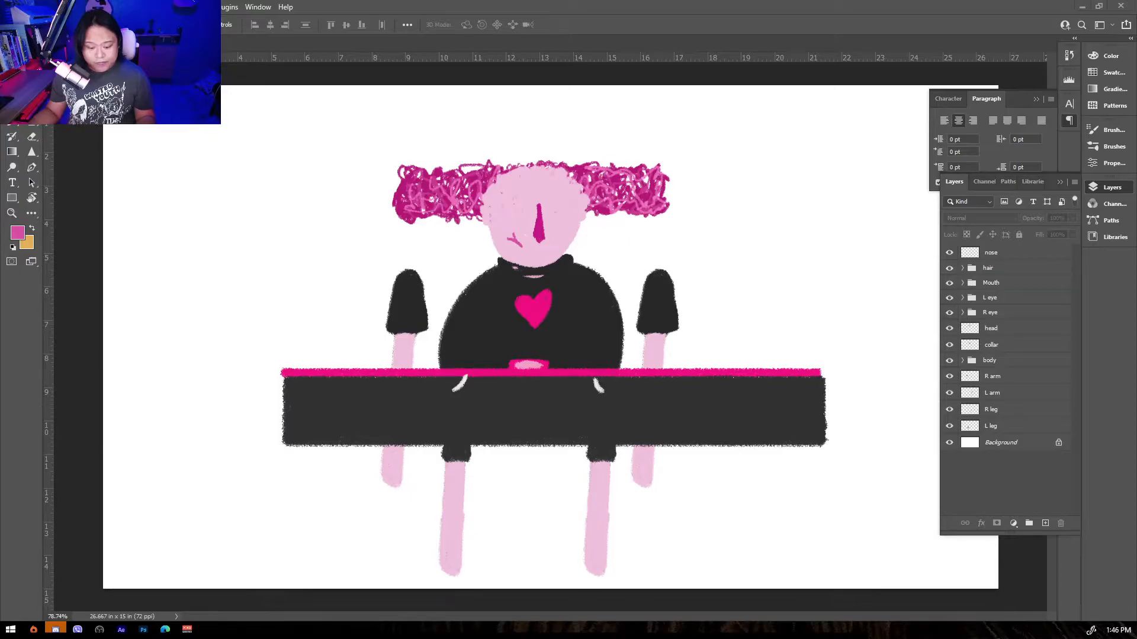
key("super+e")
left_click_drag(448, 81, 0, 83)
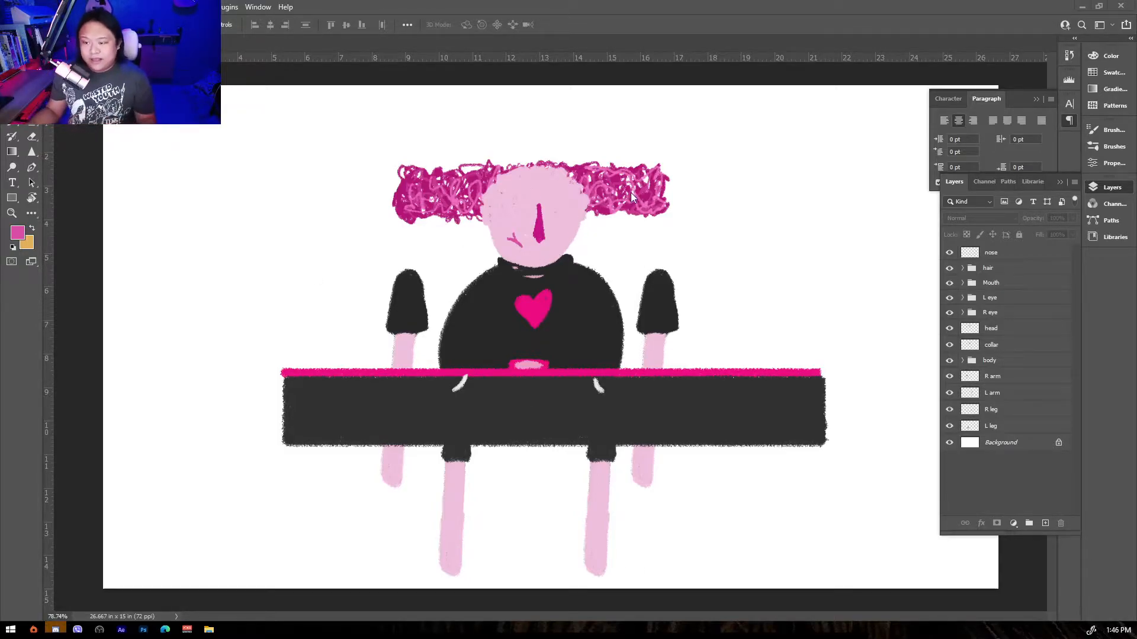
Expand the body group and make the body layer a clipping mask onto the body mask layer.
left_click(719, 420)
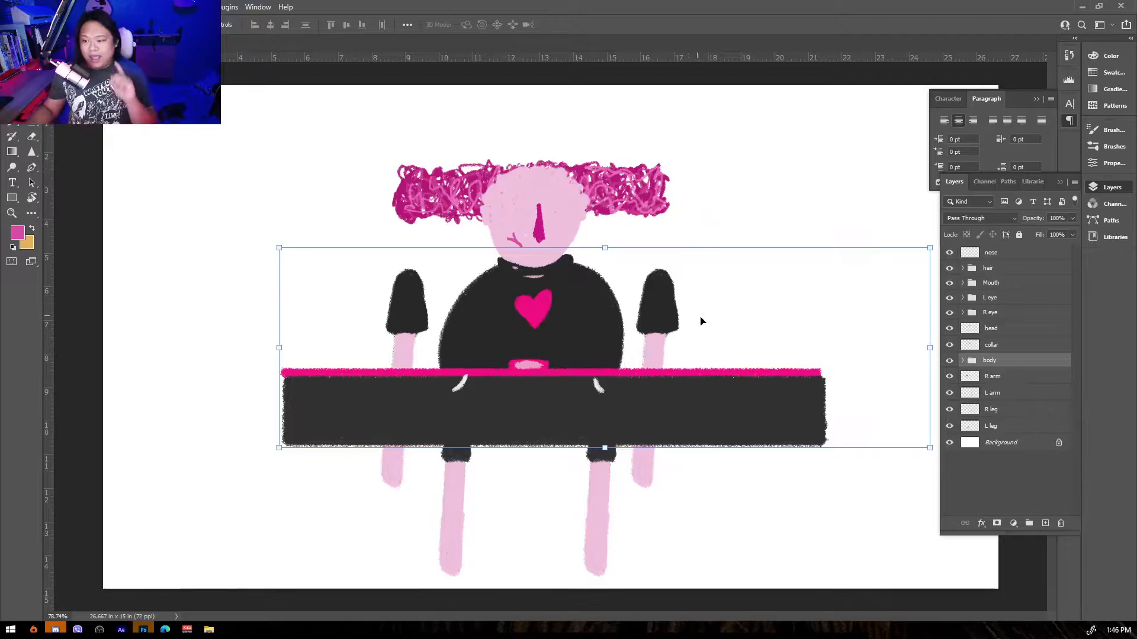
left_click(984, 478)
left_click(962, 360)
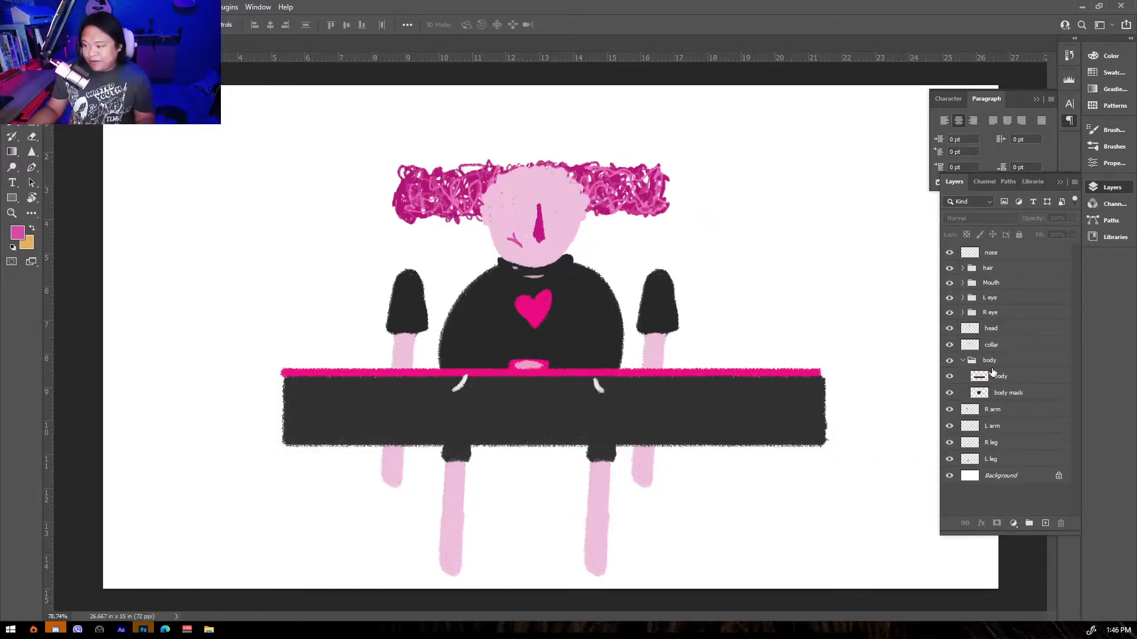
left_click(1001, 377)
right_click(1006, 378)
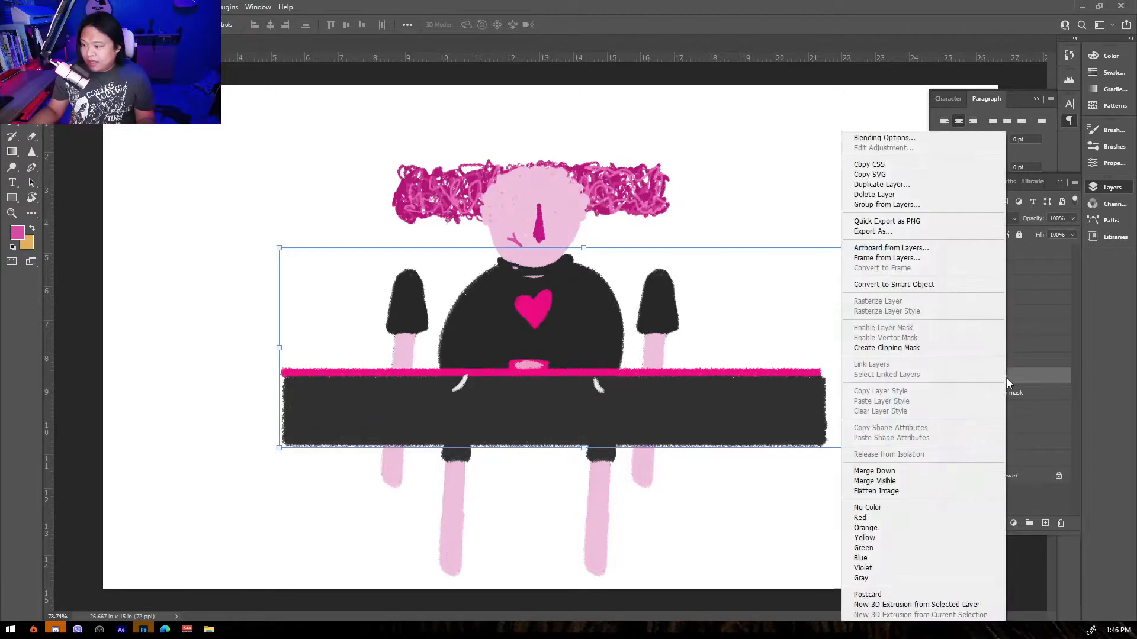
left_click(955, 354)
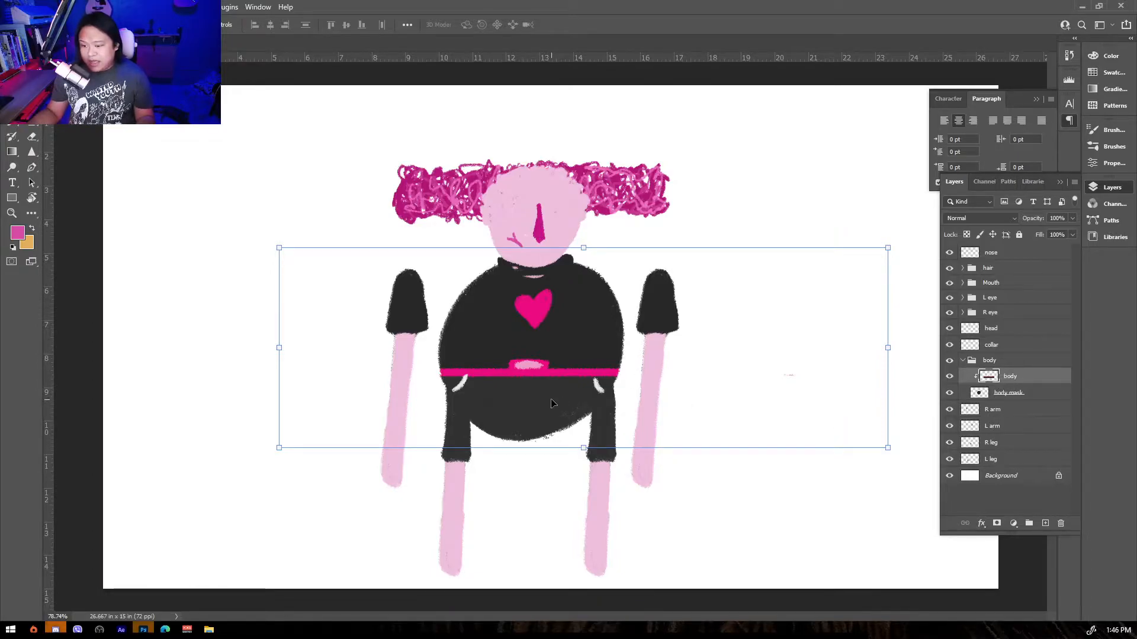
left_click(520, 412)
left_click_drag(520, 410, 553, 409)
key("ctrl+z")
key("ctrl+z")
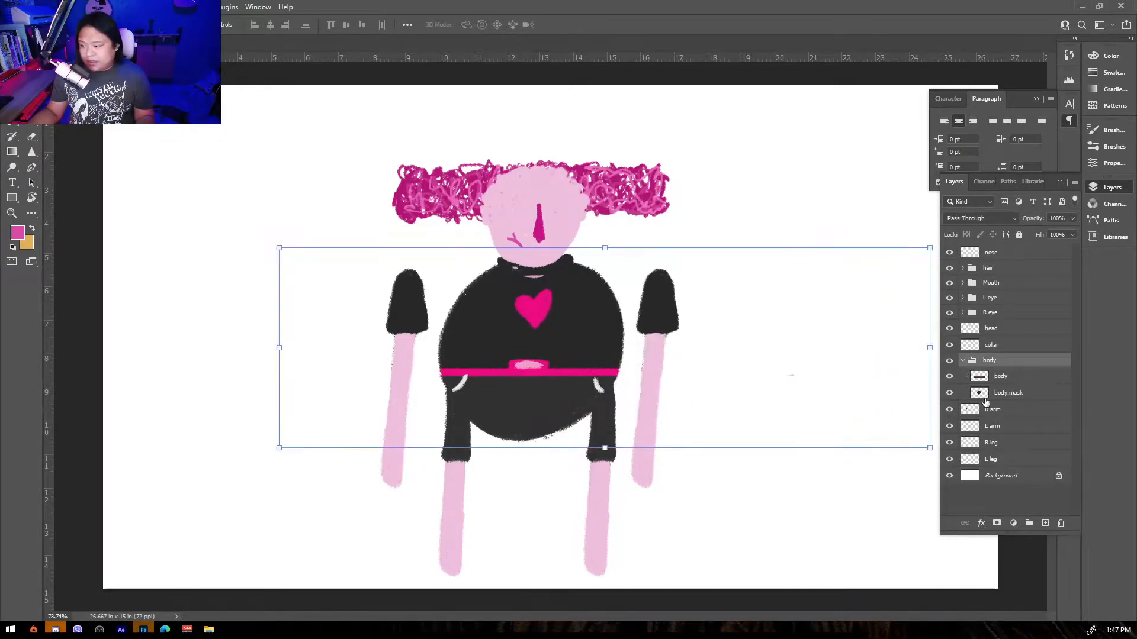
Clip the body layer to the body mask layer again.
left_click(1008, 380)
right_click(1008, 380)
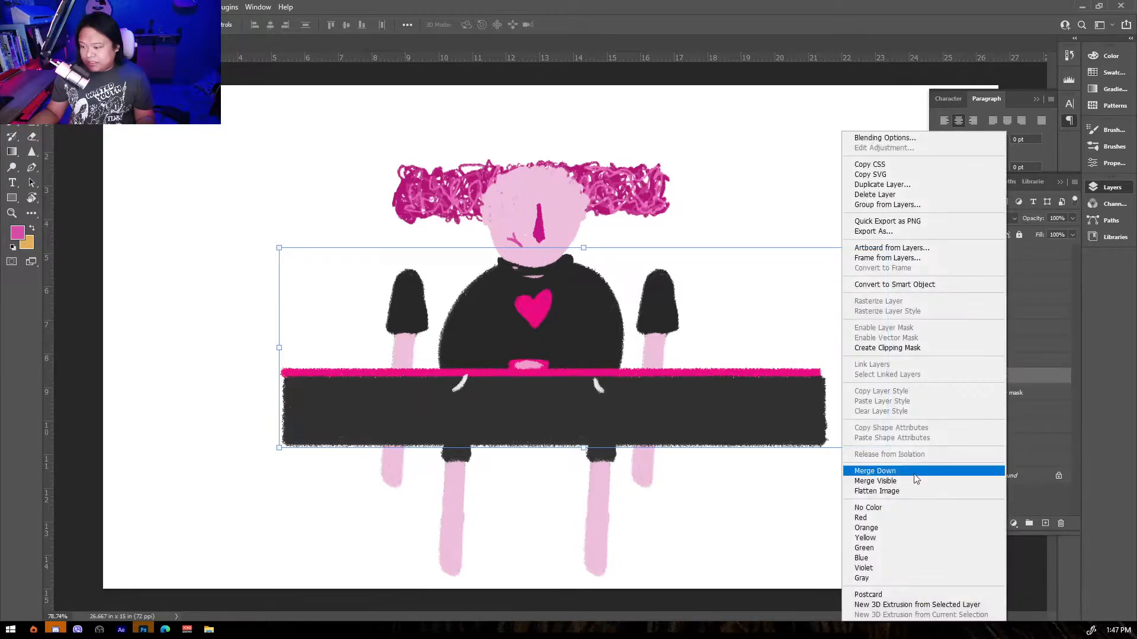
left_click(826, 566)
key("ctrl+alt+g")
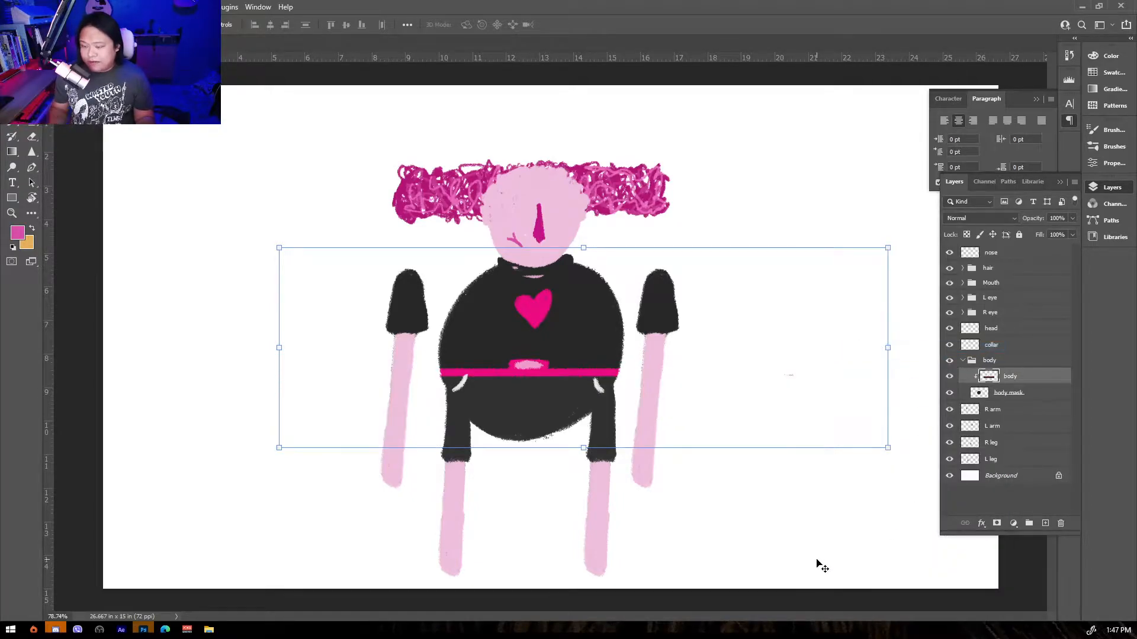
Nudge the clipped body layer sideways within its mask and release its clipping mask.
key("shift+Right")
key("shift+Right")
key("shift+Right")
key("shift+Right")
key("shift+Right")
key("shift+Right")
key("shift+Right")
key("shift+Right")
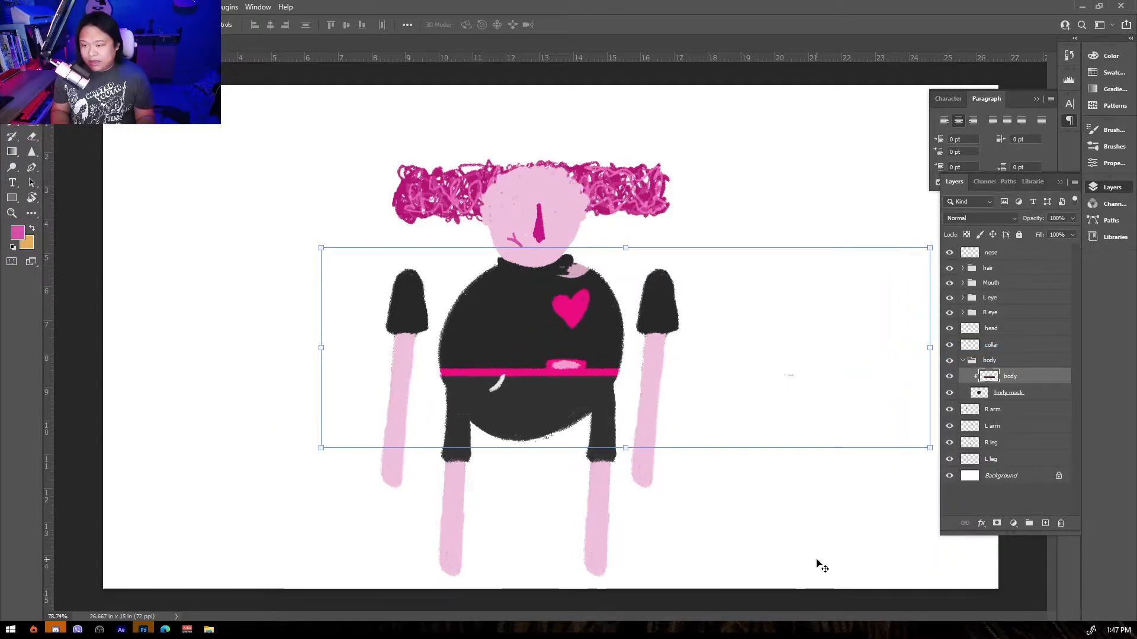
key("shift+Left")
key("shift+Left")
key("shift+Left")
key("shift+Left")
key("shift+Left")
key("shift+Left")
key("shift+Left")
key("shift+Left")
key("shift+Left")
key("shift+Left")
key("shift+Left")
key("shift+Left")
key("shift+Left")
key("shift+Left")
key("shift+Left")
key("shift+Left")
key("shift+Left")
key("shift+Left")
key("shift+Left")
key("shift+Left")
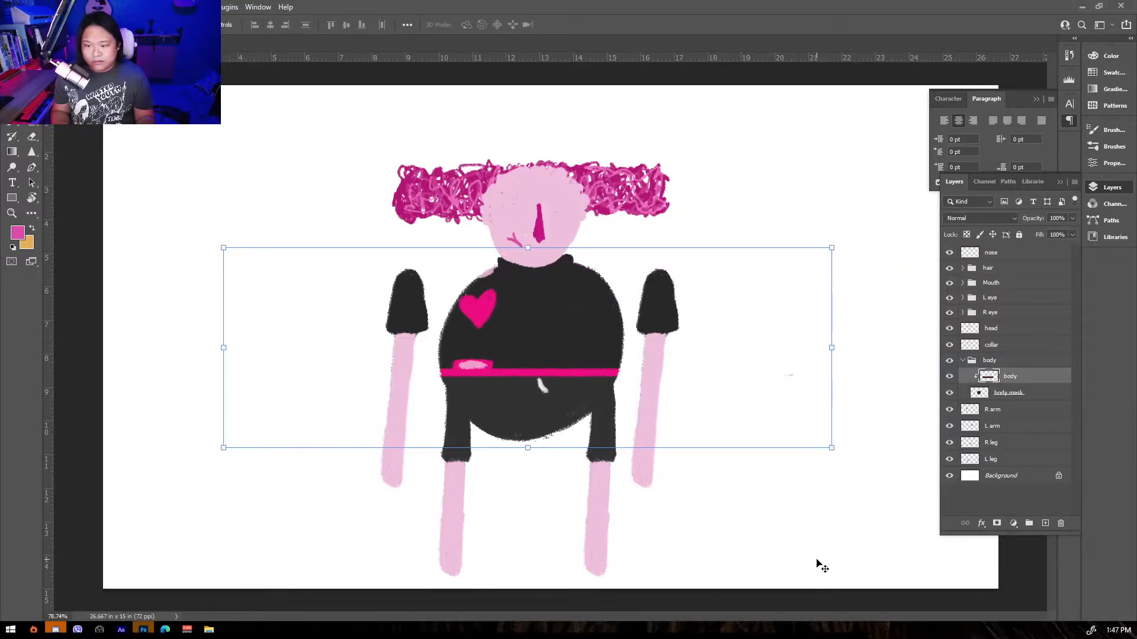
key("shift+Right")
key("shift+Right")
key("shift+Right")
key("shift+Right")
key("shift+Right")
key("shift+Right")
key("shift+Right")
key("shift+Right")
key("shift+Right")
key("shift+Right")
key("shift+Right")
key("shift+Right")
key("shift+Right")
key("shift+Right")
key("shift+Right")
key("shift+Right")
key("shift+Right")
key("shift+Right")
key("shift+Right")
key("shift+Right")
key("shift+Right")
key("shift+Right")
key("shift+Right")
key("shift+Left")
key("shift+Left")
key("shift+Left")
key("shift+Left")
key("shift+Left")
key("shift+Left")
key("shift+Left")
key("shift+Left")
key("shift+Left")
key("shift+Left")
key("shift+Left")
key("shift+Left")
key("shift+Left")
key("shift+Left")
key("shift+Left")
key("shift+Left")
key("shift+Left")
key("shift+Left")
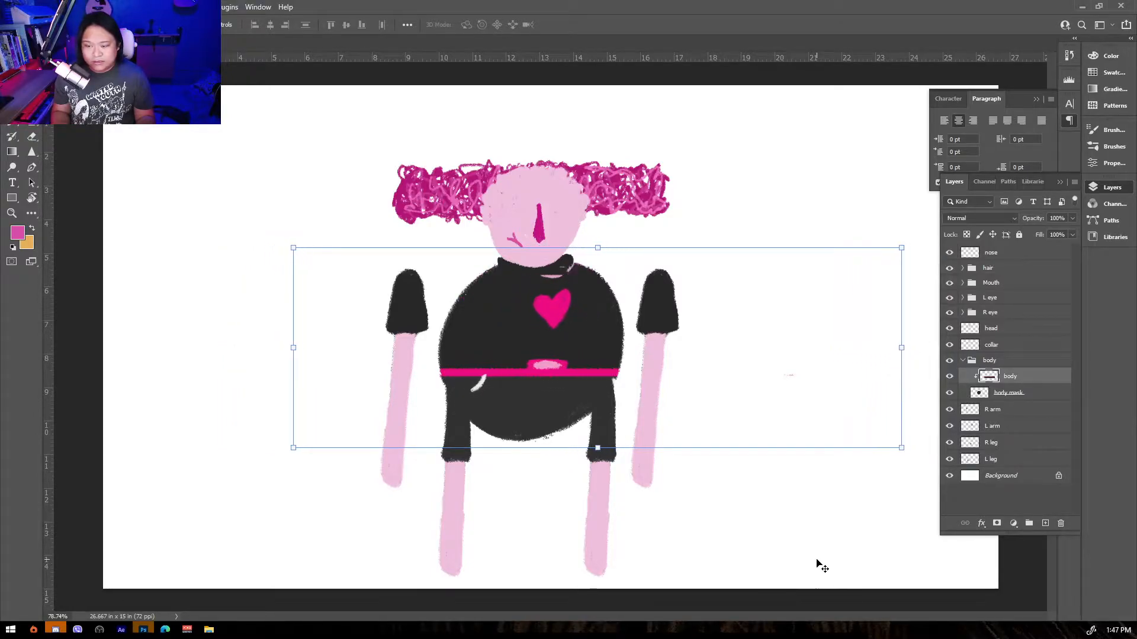
key("shift+Left")
key("shift+Left")
key("shift+Left")
key("shift+Left")
key("shift+Left")
key("shift+Left")
key("shift+Right")
key("shift+Right")
key("shift+Right")
key("shift+Right")
key("shift+Right")
key("shift+Right")
key("shift+Right")
key("shift+Right")
key("shift+Right")
key("shift+Right")
key("shift+Right")
key("shift+Right")
key("shift+Right")
key("shift+Right")
key("shift+Right")
key("shift+Right")
key("shift+Right")
key("shift+Right")
key("shift+Right")
key("shift+Right")
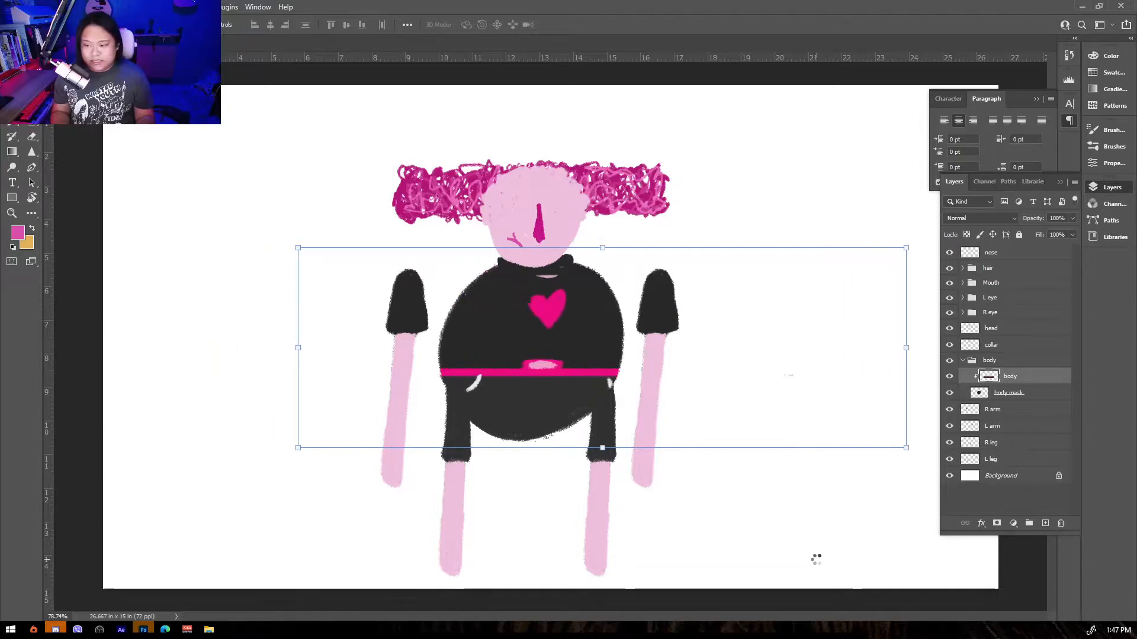
key("shift+Left")
key("shift+Left")
key("shift+Left")
key("shift+Left")
key("shift+Left")
key("shift+Left")
key("shift+Left")
key("shift+Left")
key("shift+Left")
key("shift+Left")
key("shift+Left")
key("shift+Right")
key("shift+Right")
key("shift+Right")
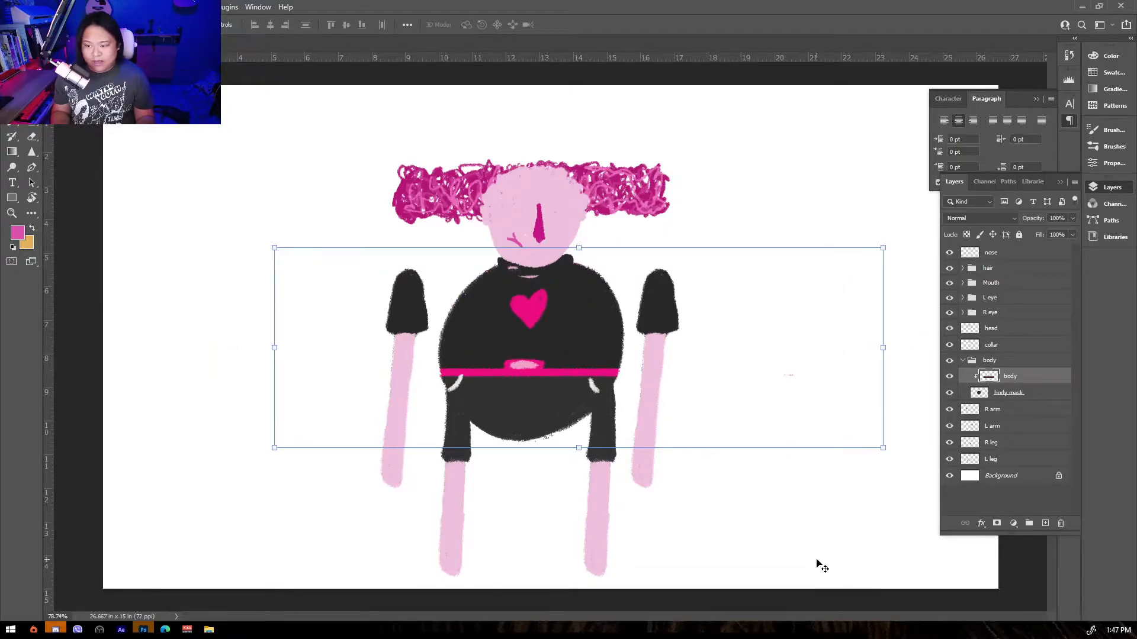
right_click(986, 378)
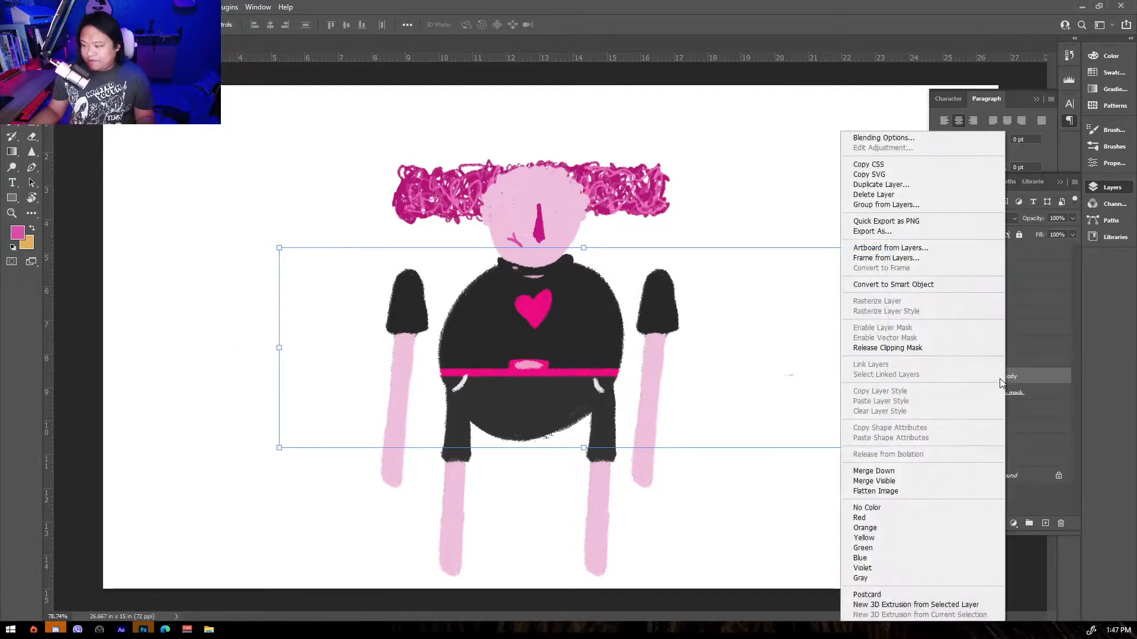
left_click(915, 348)
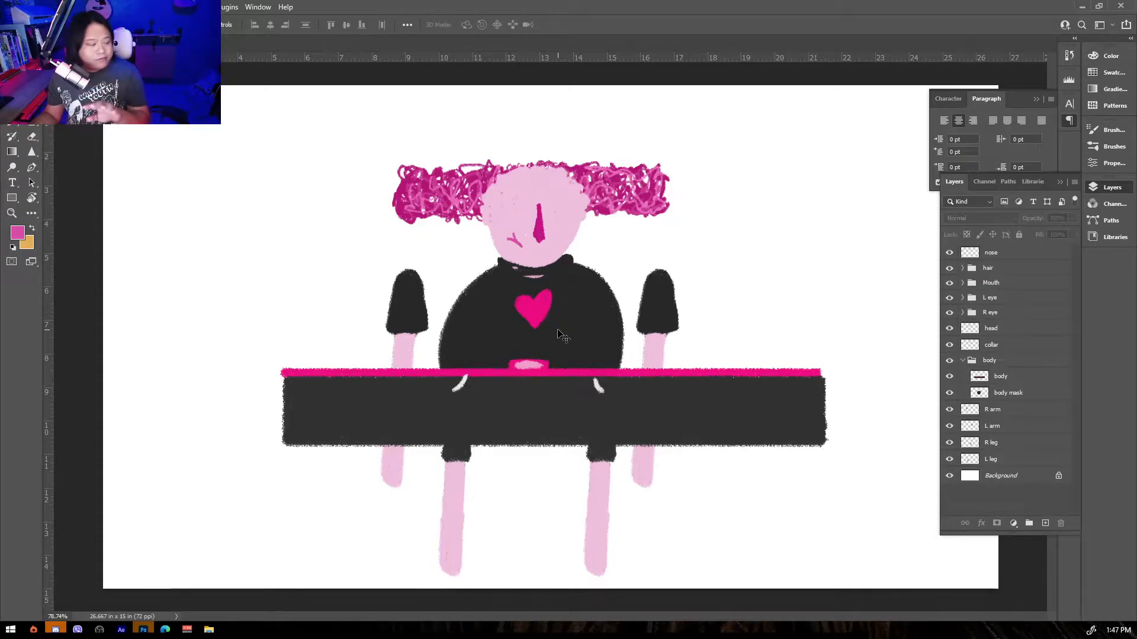
Expand the hair group and try clipping the hair mask layer onto the hair layer.
left_click(986, 271)
left_click(963, 268)
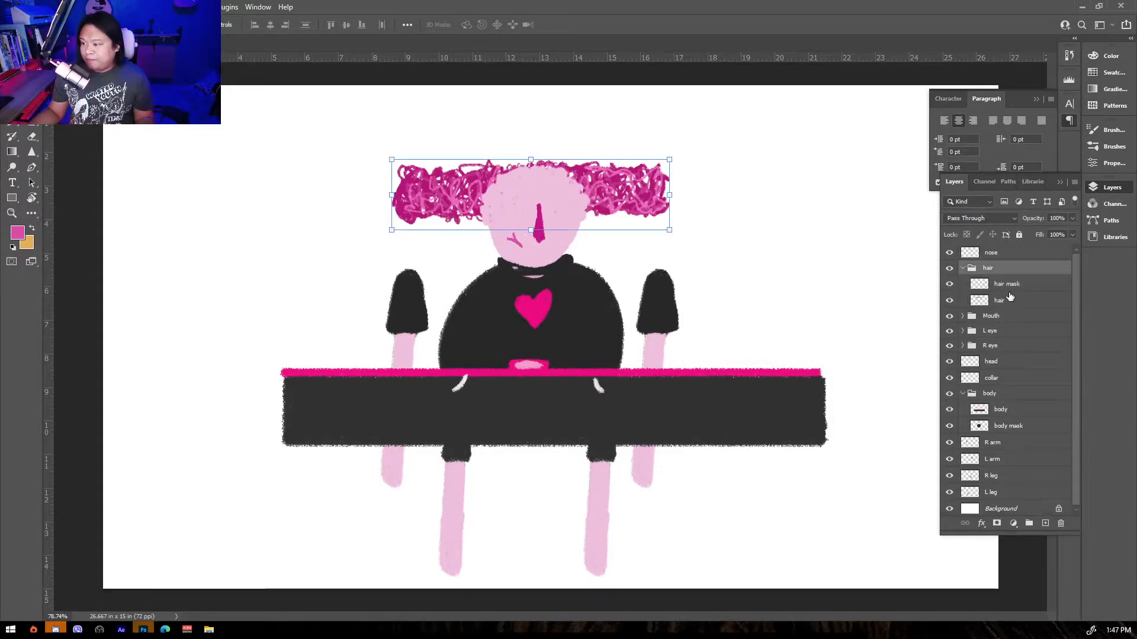
right_click(1004, 288)
left_click(903, 348)
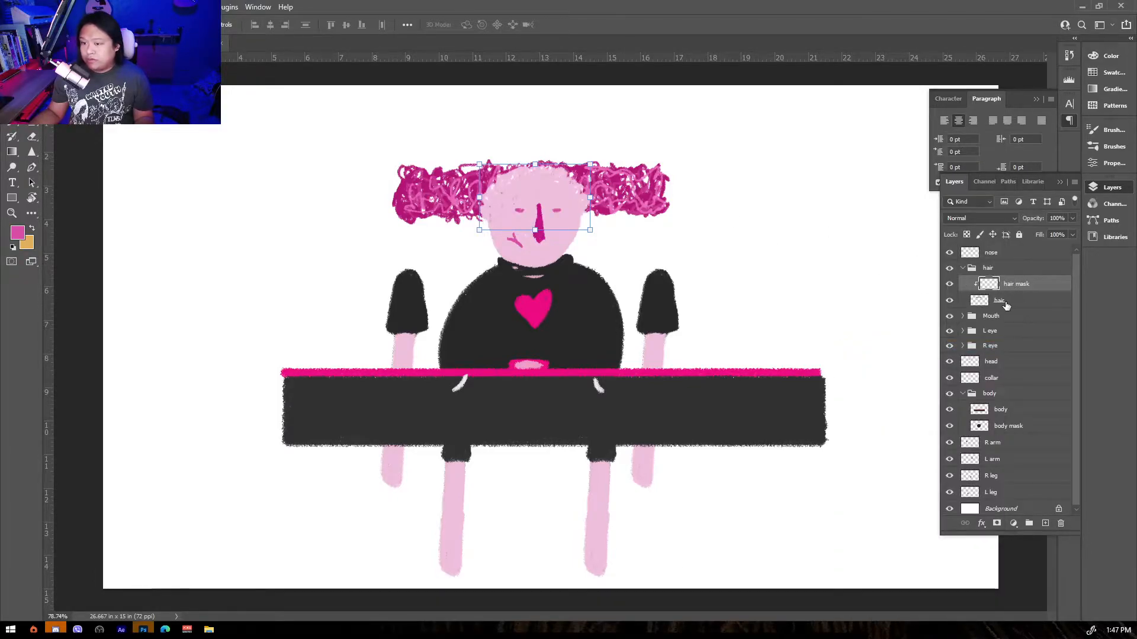
left_click(643, 191)
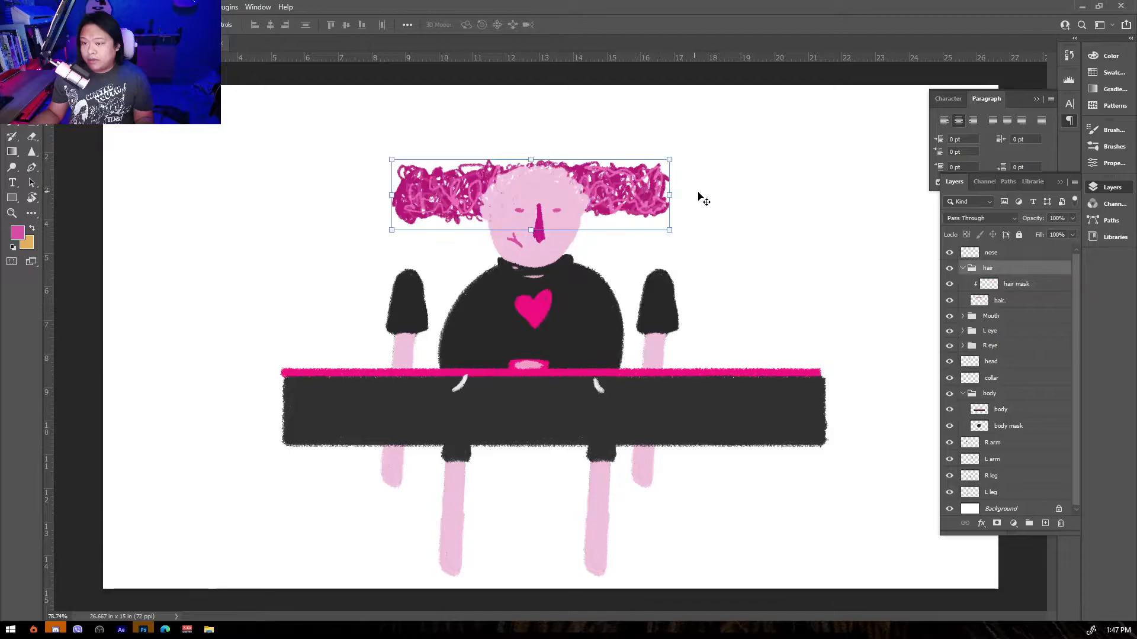
left_click(1003, 288)
key("ctrl+z")
Move the hair mask layer below the hair layer and clip the hair layer to it.
left_click_drag(999, 288, 1002, 303)
right_click(999, 288)
left_click(877, 348)
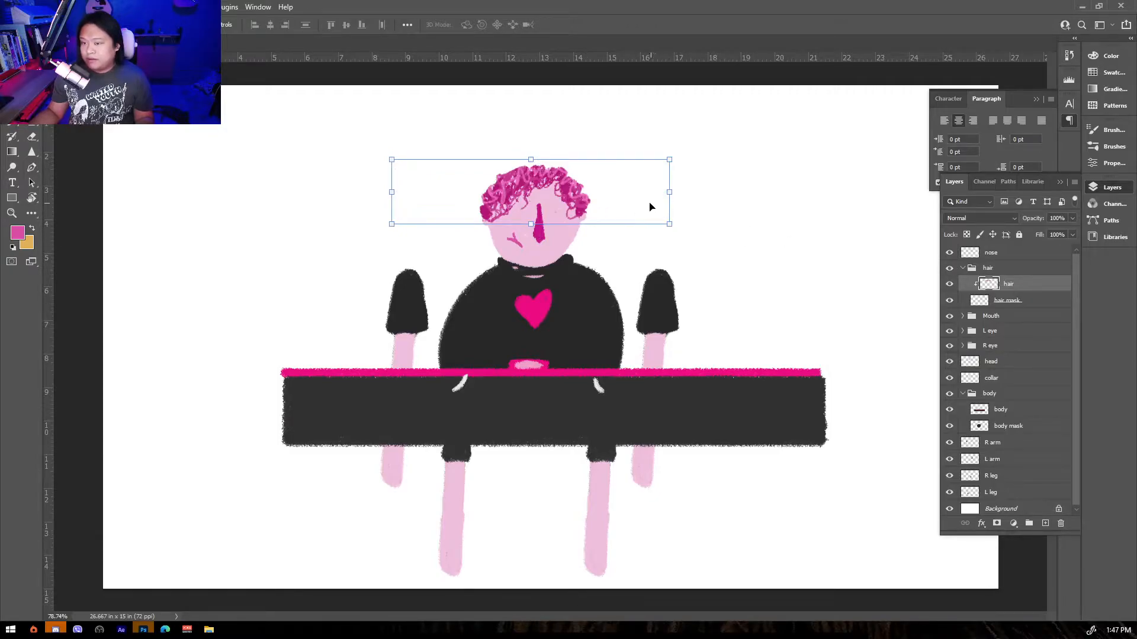
Nudge the clipped hair layer sideways within its mask and release its clipping mask.
left_click(654, 204)
left_click(1007, 289)
key("shift+Right")
key("shift+Right")
key("shift+Right")
key("shift+Right")
key("shift+Right")
key("shift+Right")
key("shift+Right")
key("shift+Right")
key("shift+Right")
key("shift+Right")
key("shift+Right")
key("shift+Right")
key("shift+Right")
key("shift+Right")
key("shift+Right")
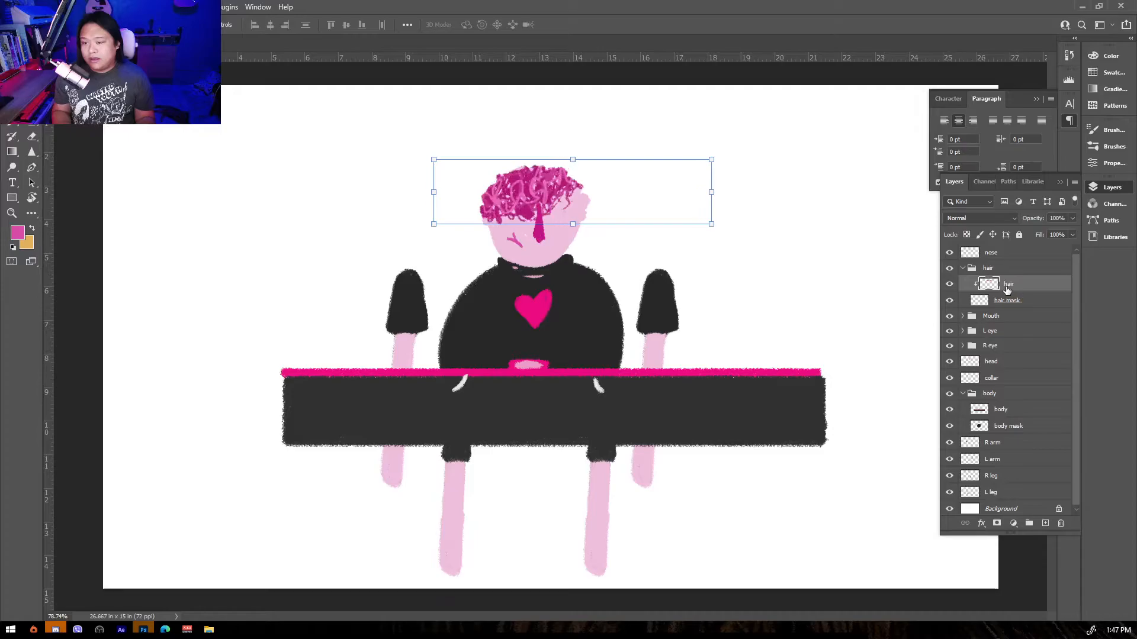
key("shift+Right")
key("shift+Right")
key("shift+Left")
key("shift+Left")
key("shift+Left")
key("shift+Left")
key("shift+Left")
key("shift+Left")
key("shift+Left")
key("shift+Left")
key("shift+Left")
key("shift+Left")
key("shift+Left")
key("shift+Left")
key("shift+Left")
key("shift+Left")
key("shift+Left")
key("shift+Left")
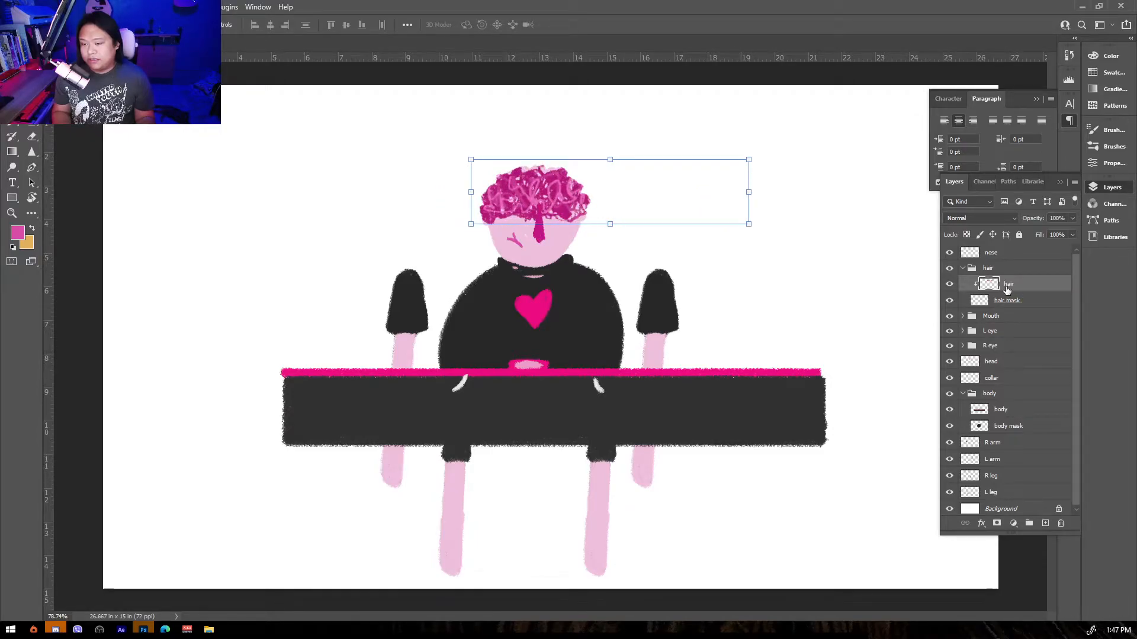
key("shift+Left")
key("shift+Left")
key("shift+Left")
key("shift+Left")
key("shift+Left")
key("shift+Left")
key("shift+Left")
key("shift+Left")
key("shift+Left")
key("shift+Left")
key("shift+Left")
key("shift+Left")
key("shift+Left")
key("shift+Left")
key("shift+Left")
key("shift+Right")
key("shift+Right")
key("shift+Right")
key("shift+Right")
key("shift+Right")
key("shift+Right")
key("shift+Right")
key("shift+Right")
key("shift+Right")
key("shift+Right")
key("shift+Right")
key("shift+Right")
key("shift+Right")
key("shift+Right")
key("shift+Right")
key("shift+Right")
key("shift+Right")
key("shift+Right")
key("shift+Left")
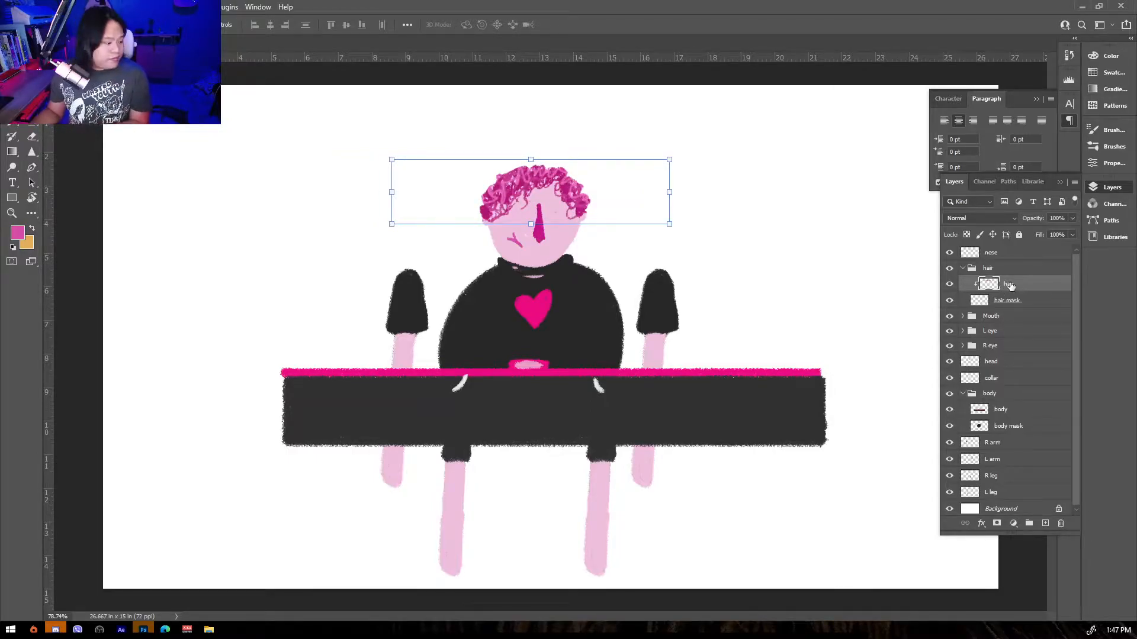
right_click(1010, 285)
left_click(938, 348)
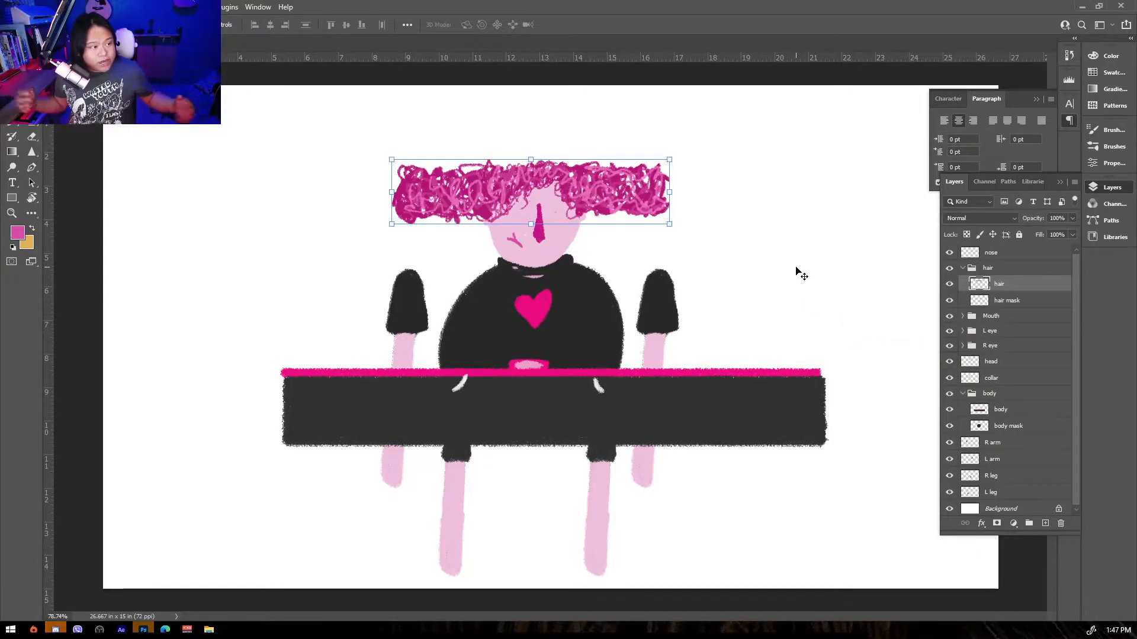
Brush a quick doodle in the empty area left of the hair on the hair layer and erase it.
key("b")
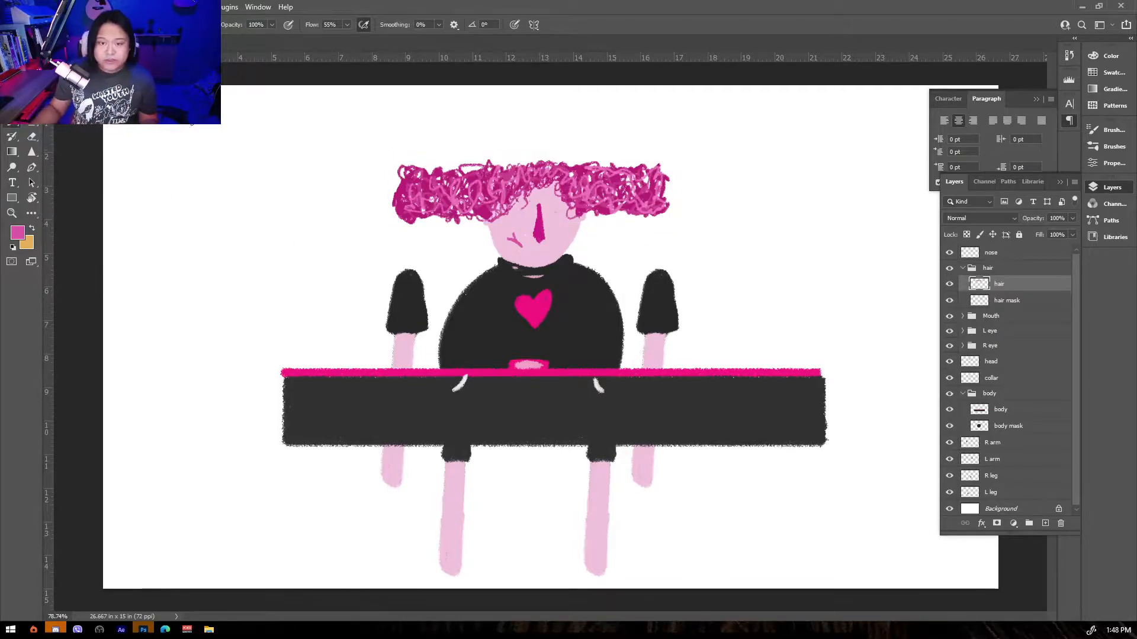
mouse_move(200, 192)
left_mouse_down()
mouse_move(215, 171)
mouse_move(229, 199)
mouse_move(228, 147)
mouse_move(125, 153)
mouse_move(139, 216)
mouse_move(196, 220)
left_mouse_up()
left_click_drag(161, 170, 136, 197)
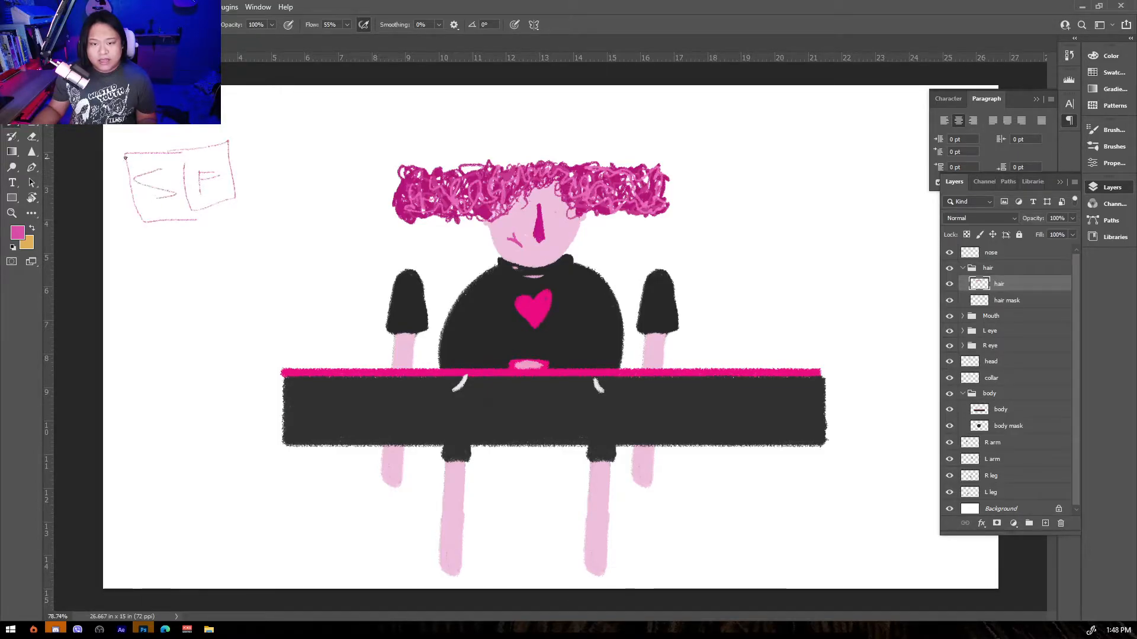
left_click_drag(104, 240, 148, 235)
left_click_drag(113, 188, 109, 201)
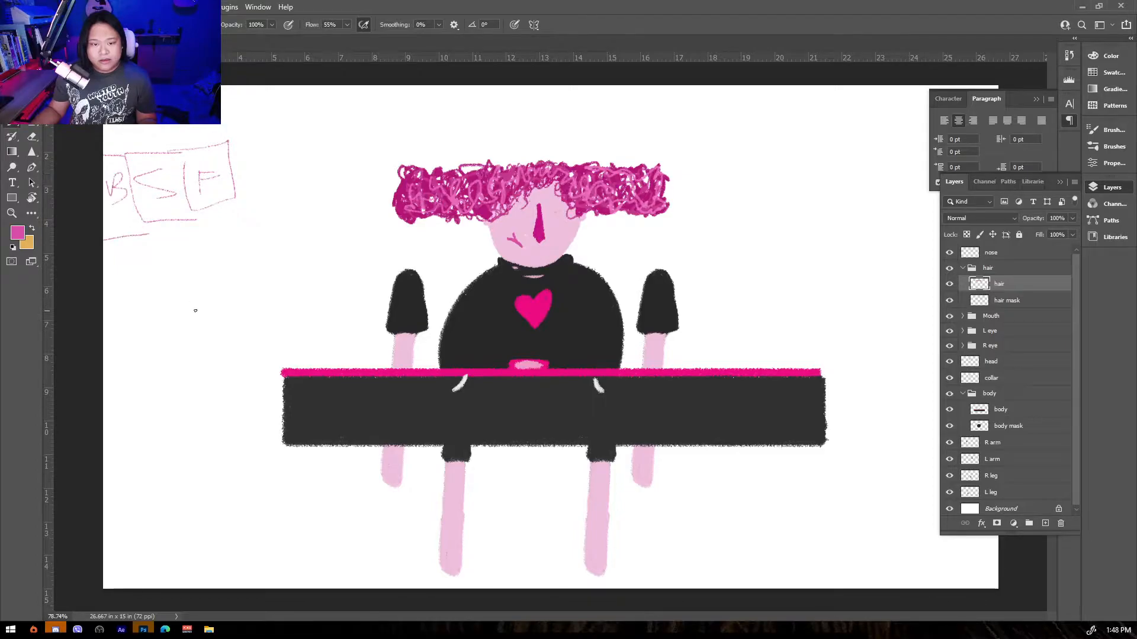
key("v")
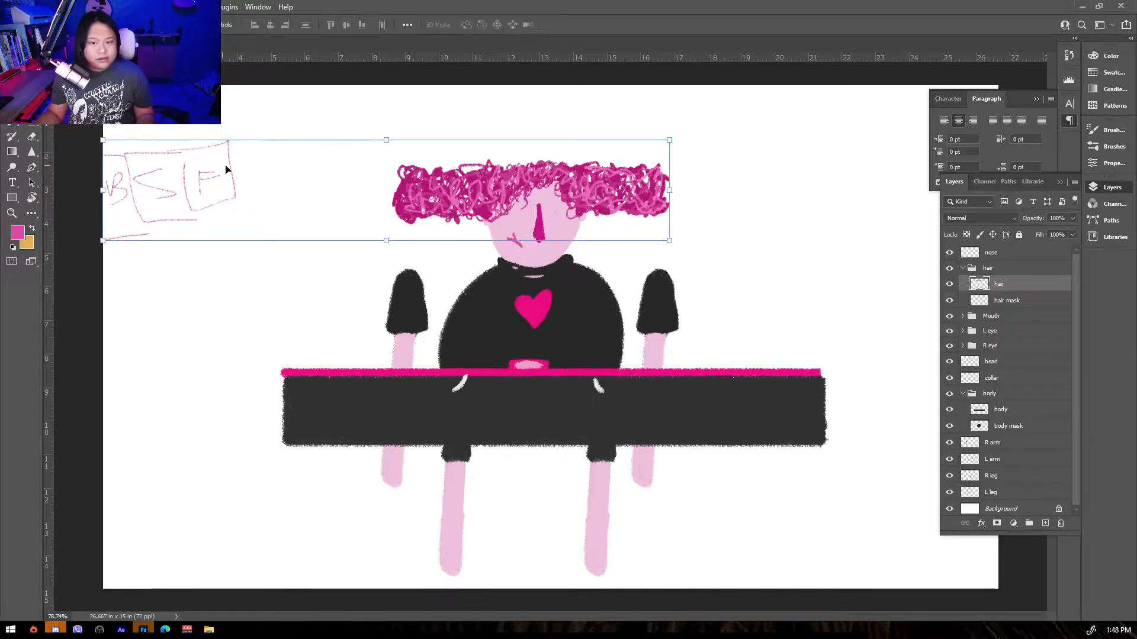
key("e")
mouse_move(195, 155)
left_mouse_down()
mouse_move(197, 182)
mouse_move(186, 219)
mouse_move(226, 170)
mouse_move(245, 180)
mouse_move(173, 223)
mouse_move(130, 186)
mouse_move(159, 165)
mouse_move(140, 151)
mouse_move(132, 204)
mouse_move(148, 236)
left_mouse_up()
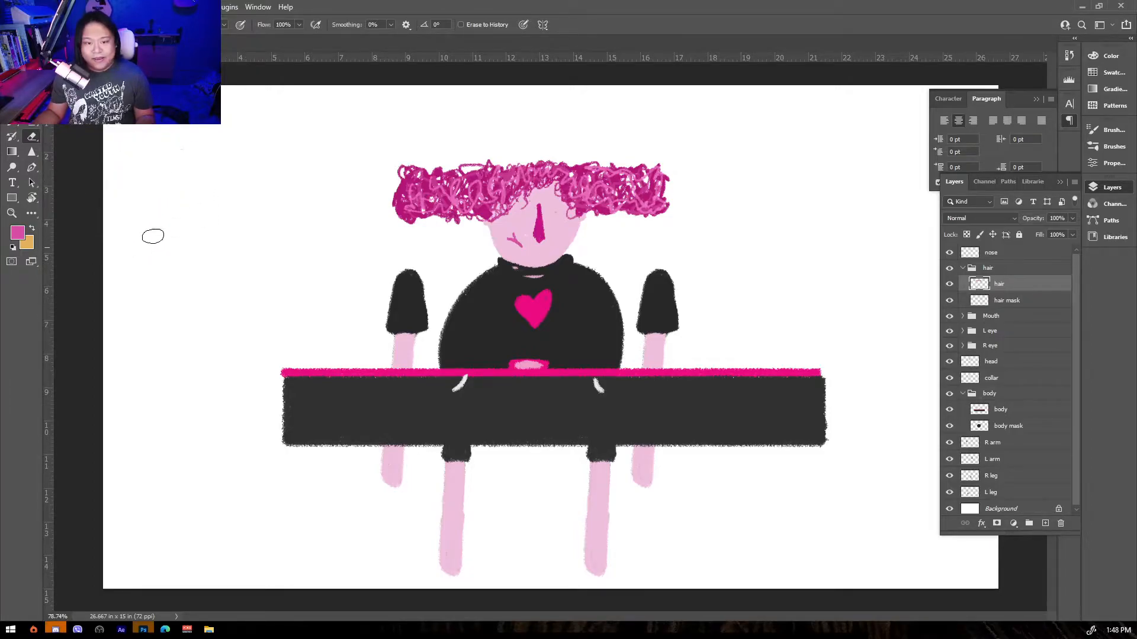
Try to transform and nudge the hair sideways, undoing the move.
key("ctrl+t")
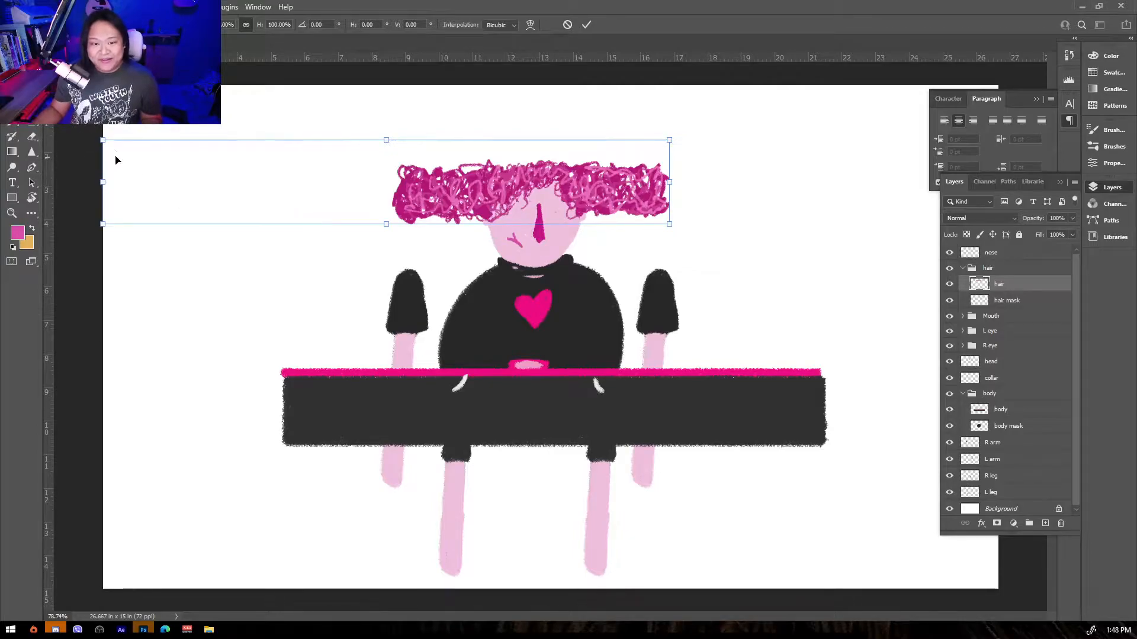
key("Return")
left_click(367, 122)
left_click_drag(367, 122, 77, 273)
key("v")
left_click(465, 198)
key("ctrl+d")
left_click_drag(467, 201, 518, 203)
key("ctrl+z")
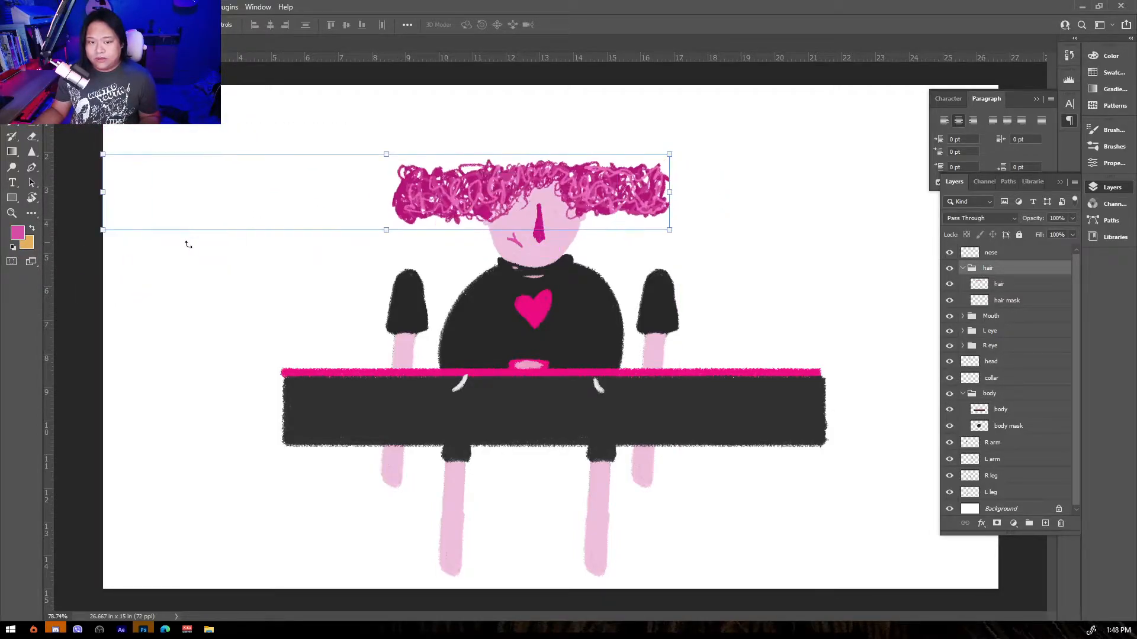
Shift the hair sideways to reveal the empty area beside the head and move it back into place.
scroll(381, 295, "down", 3)
key("m")
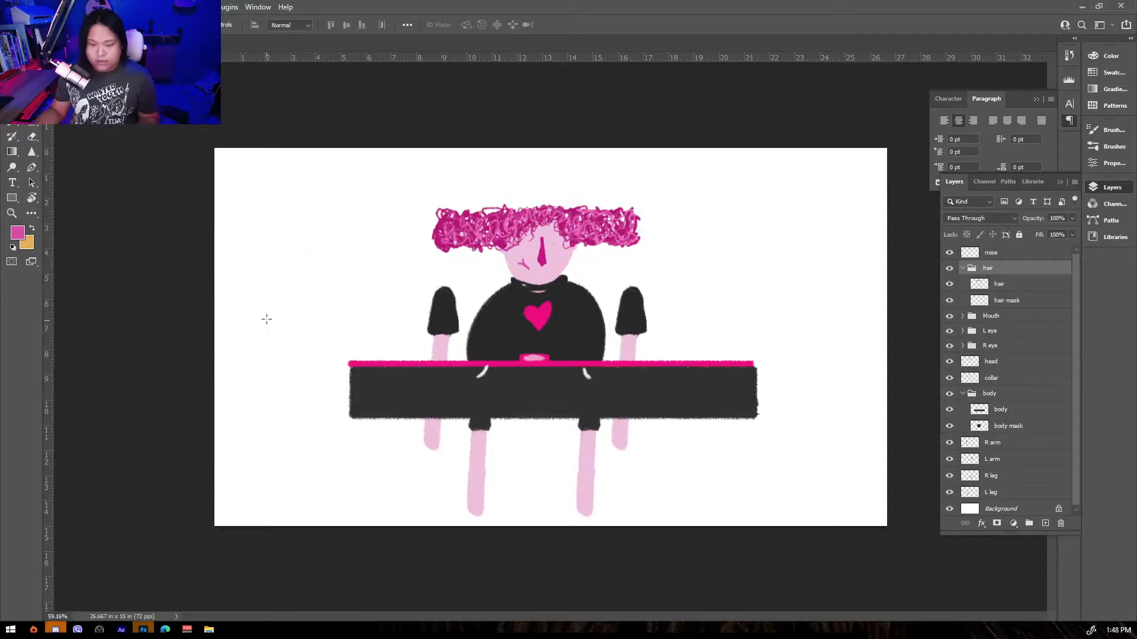
left_click_drag(83, 140, 261, 314)
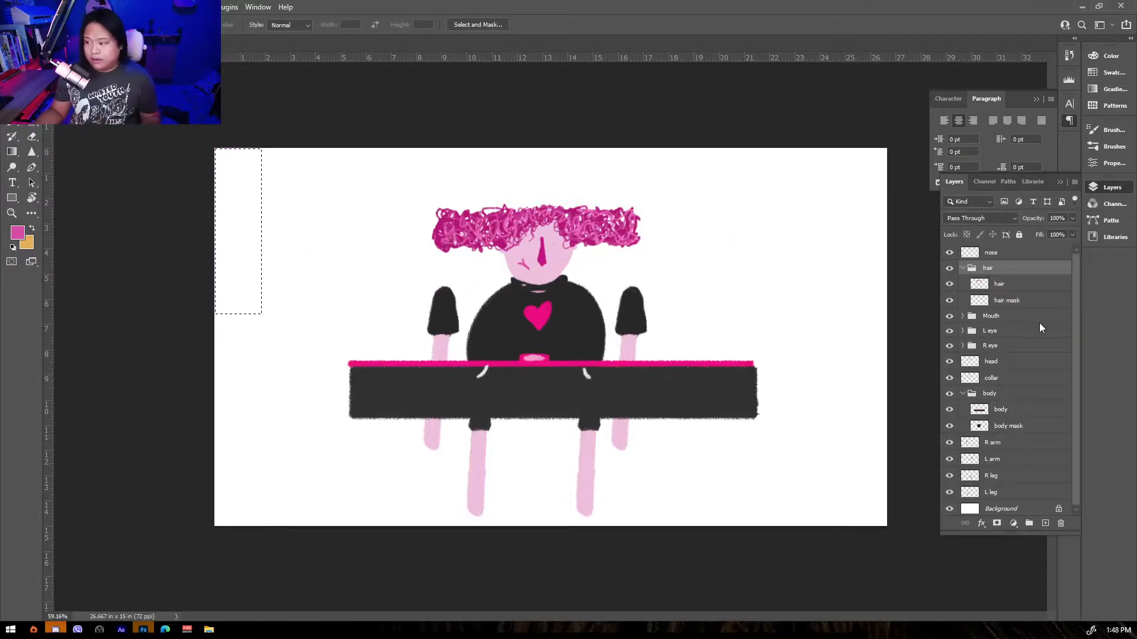
left_click(1000, 287)
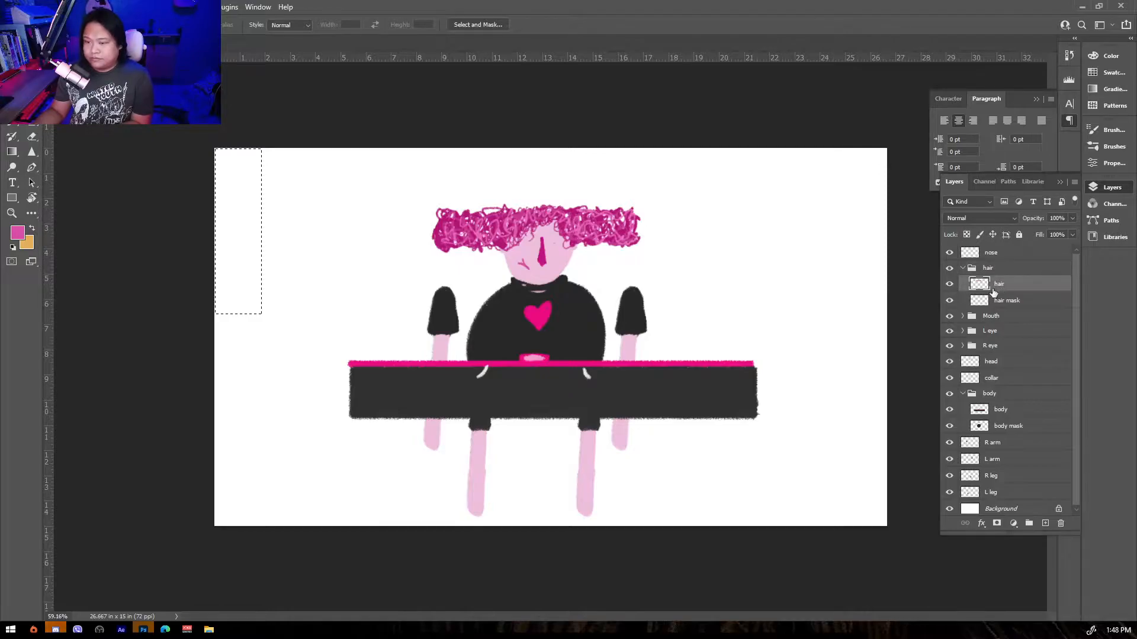
key("v")
left_click(468, 235)
left_click_drag(468, 235, 558, 235)
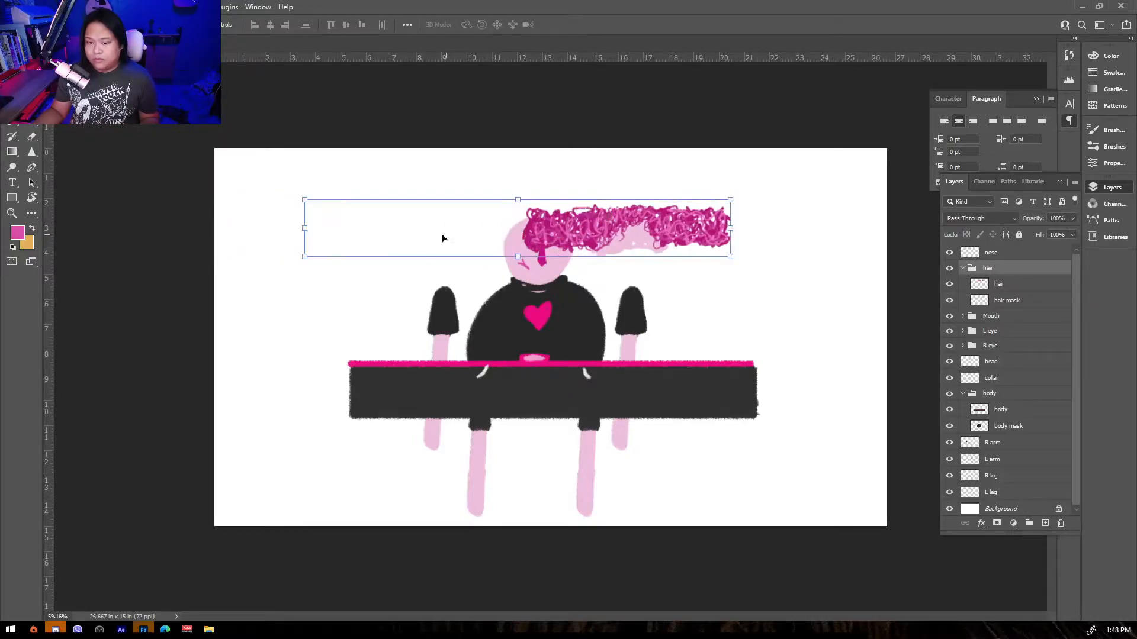
key("m")
left_click_drag(280, 182, 518, 285)
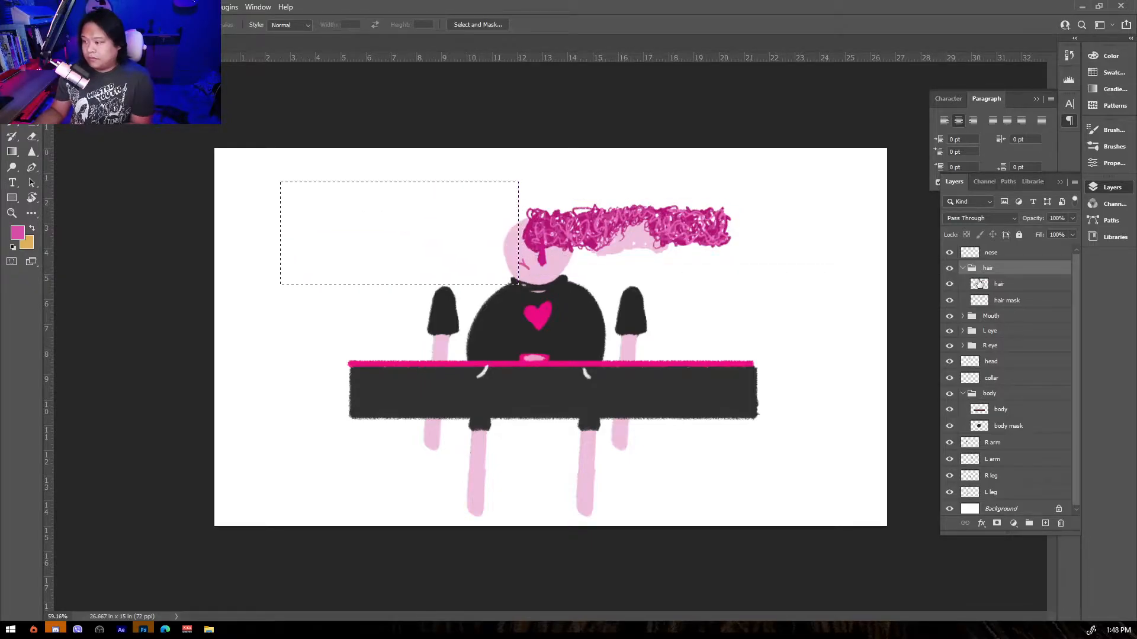
left_click(1001, 284)
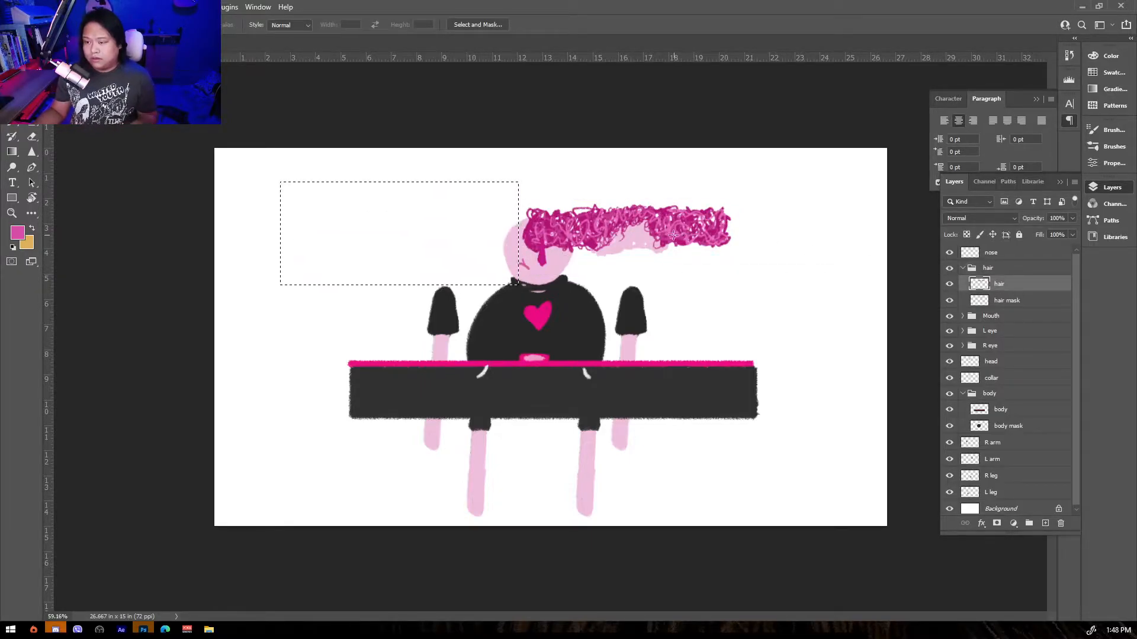
key("ctrl+d")
key("v")
left_click_drag(604, 233, 513, 236)
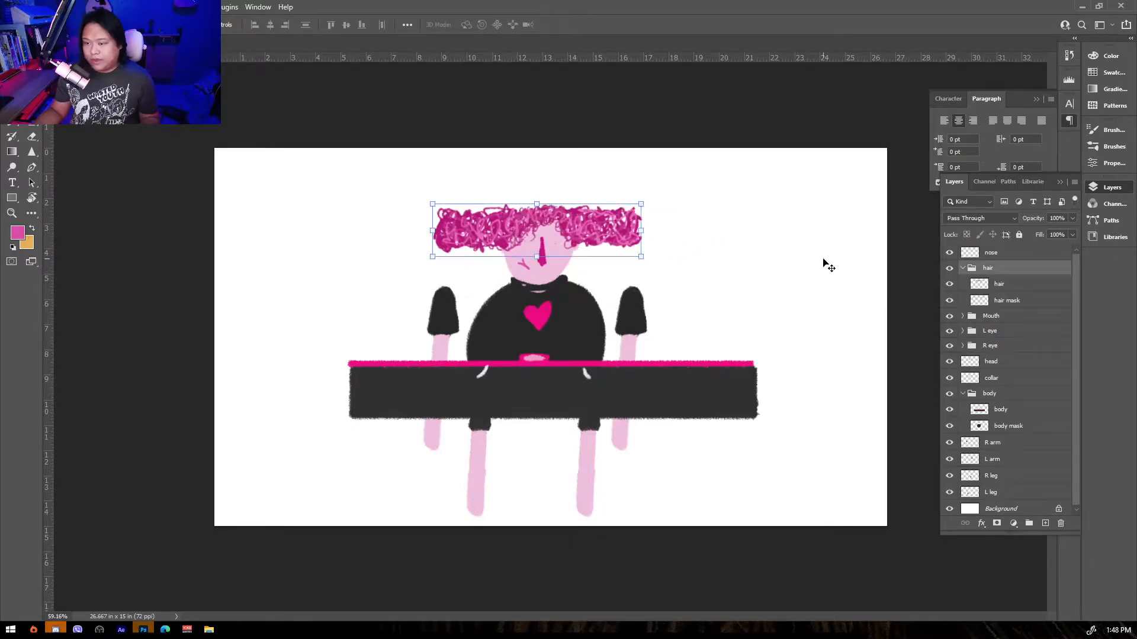
left_click(823, 261)
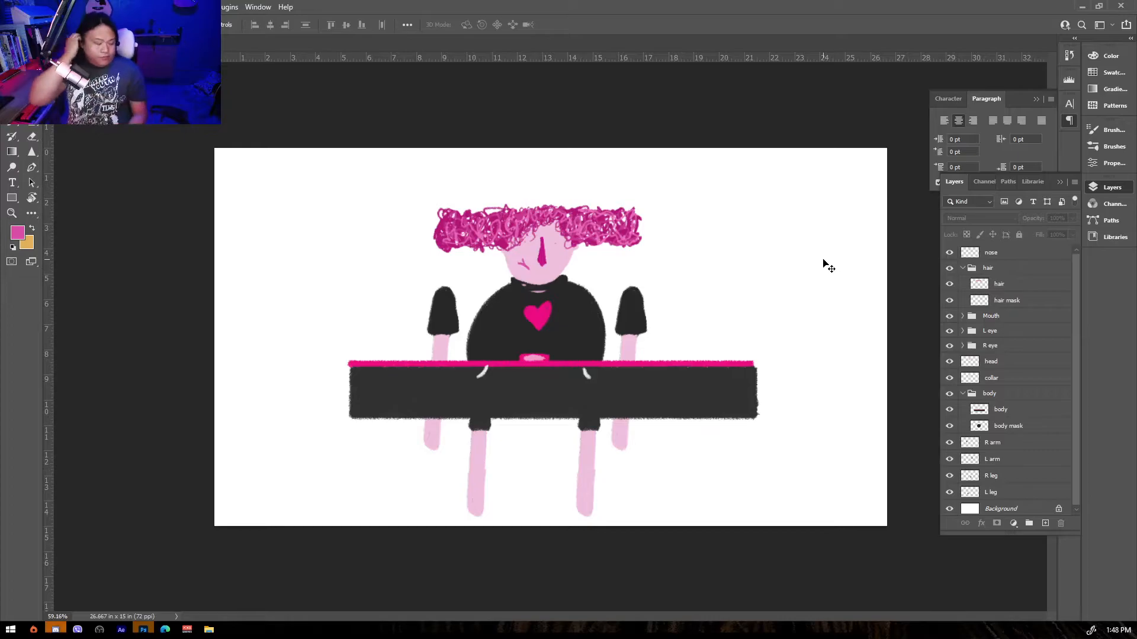
Browse the hair, Mouth and L eye groups, toggling the mouth layers' visibility to inspect them.
scroll(633, 349, "up", 3)
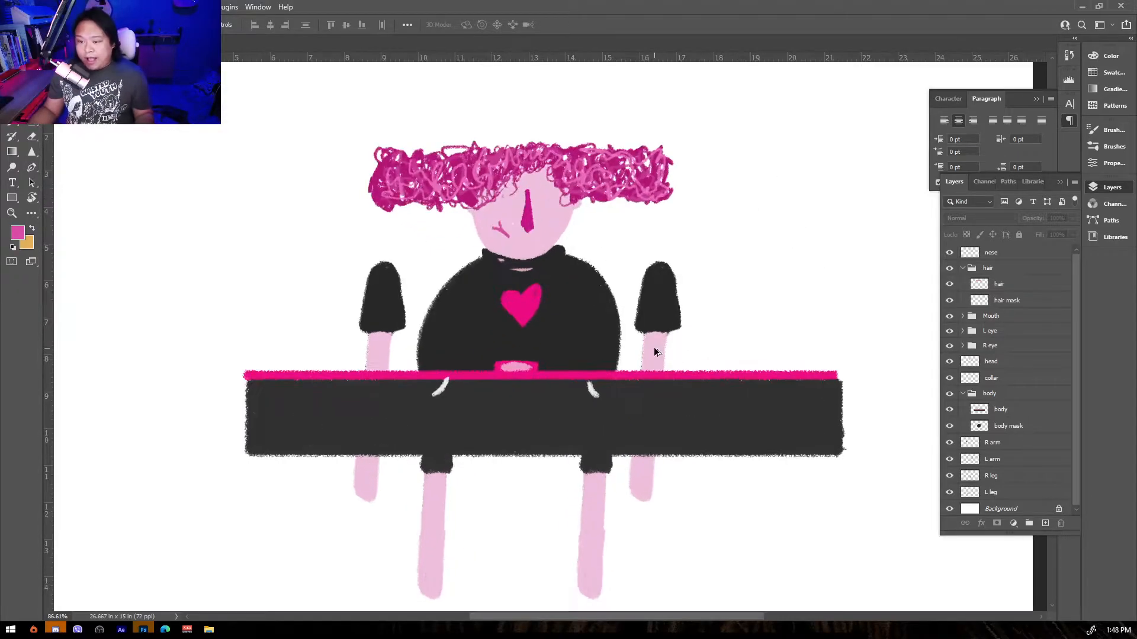
scroll(631, 347, "down", 1)
scroll(631, 347, "up", 1)
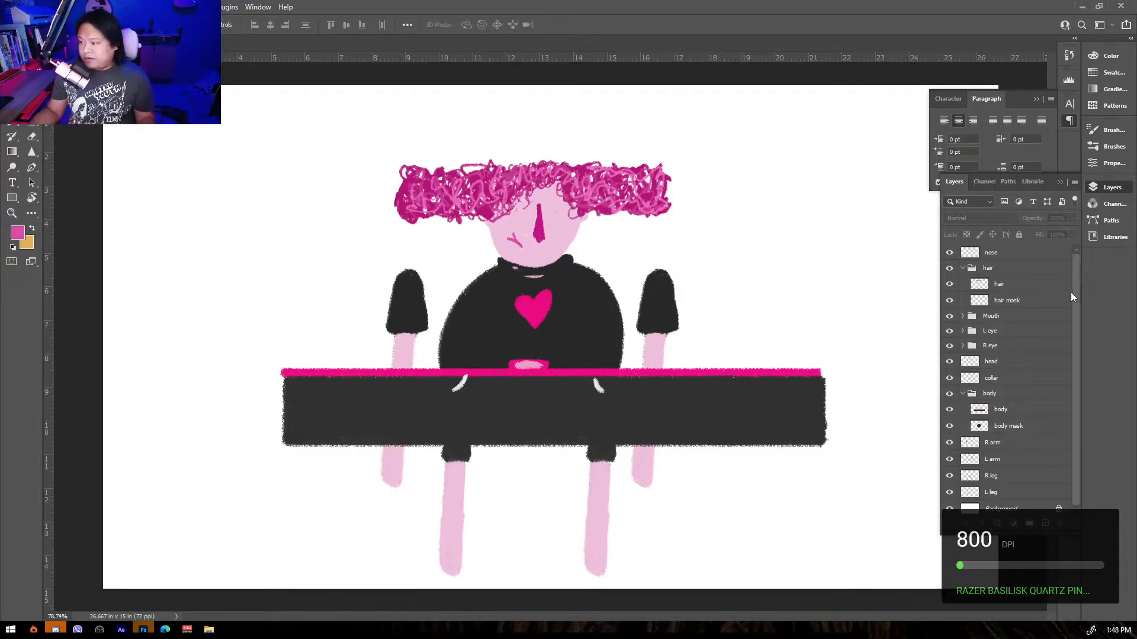
left_click(999, 255)
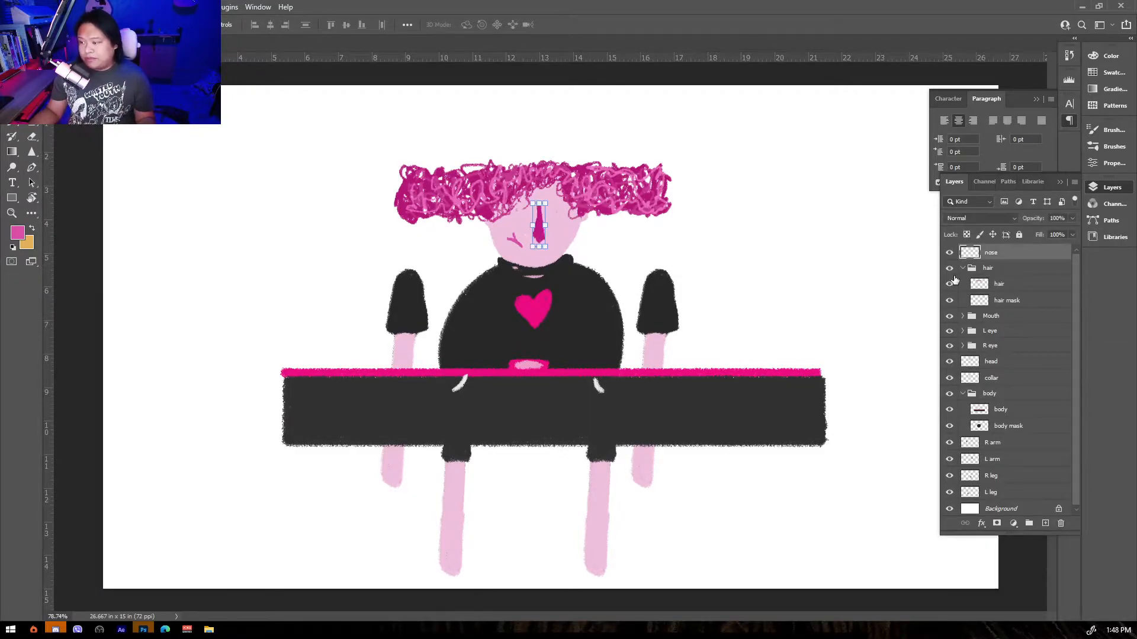
left_click(963, 269)
left_click(966, 271)
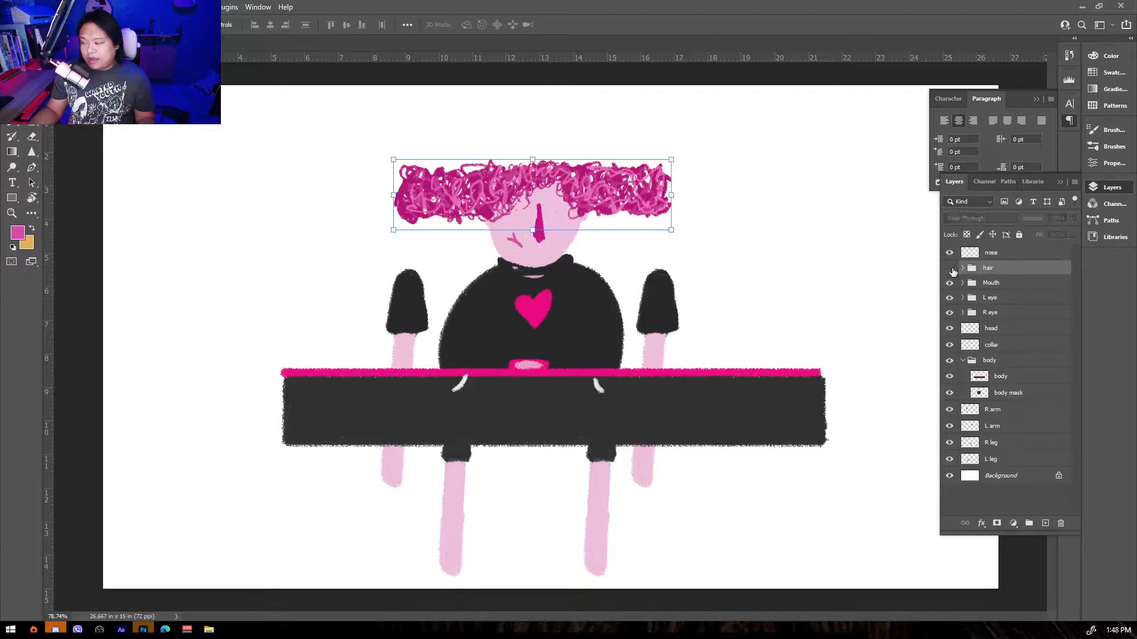
left_click(963, 269)
left_click(1000, 285)
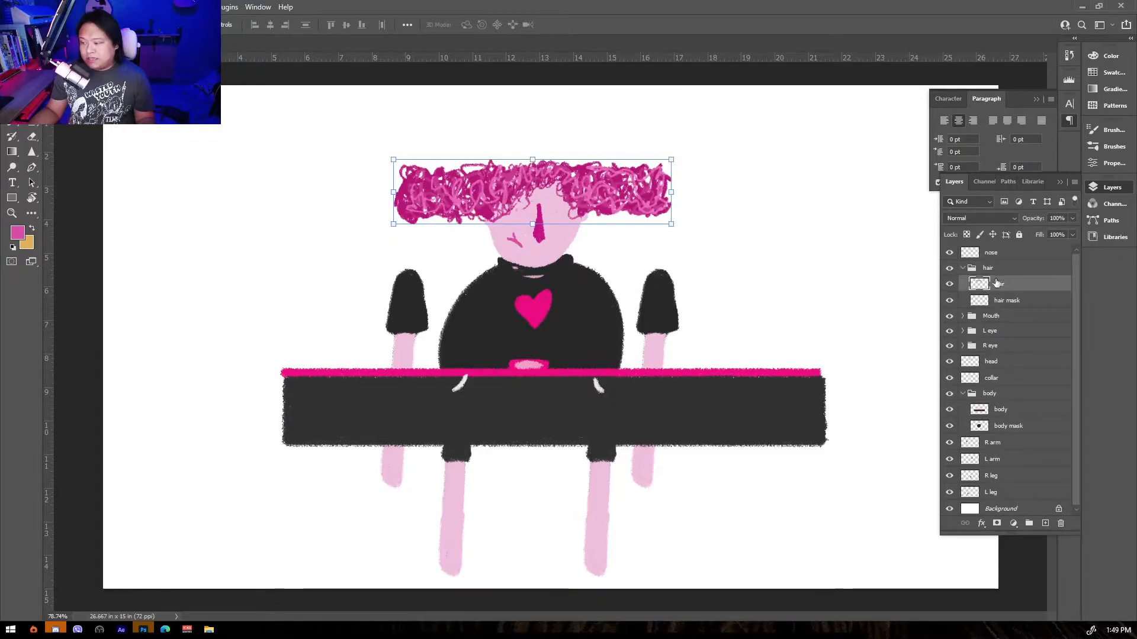
left_click(963, 270)
left_click(963, 283)
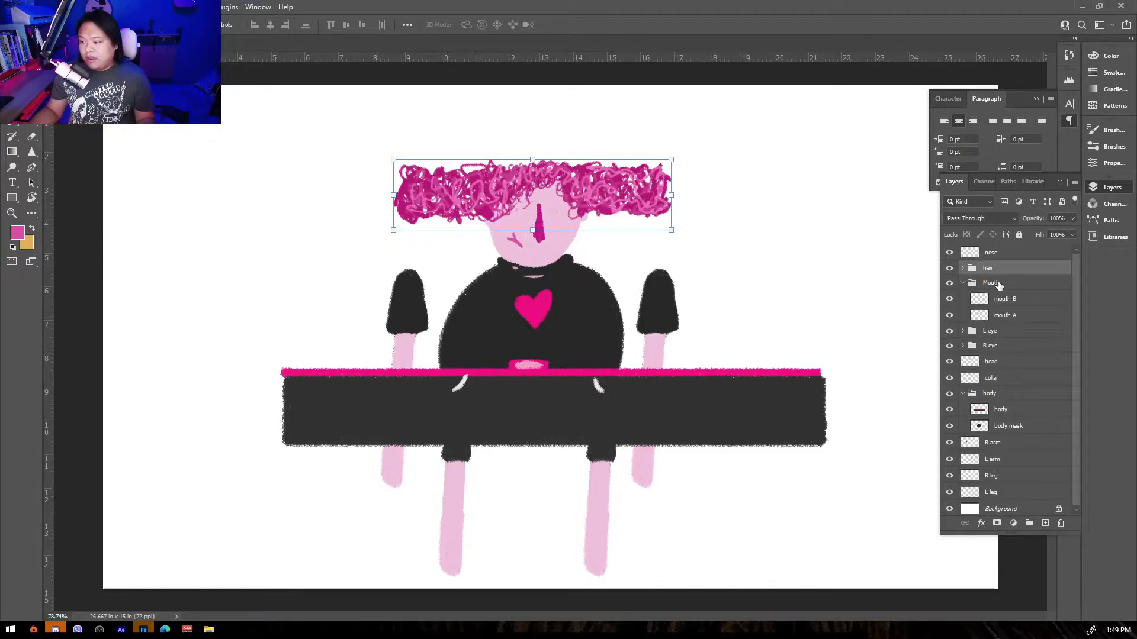
left_click(949, 299)
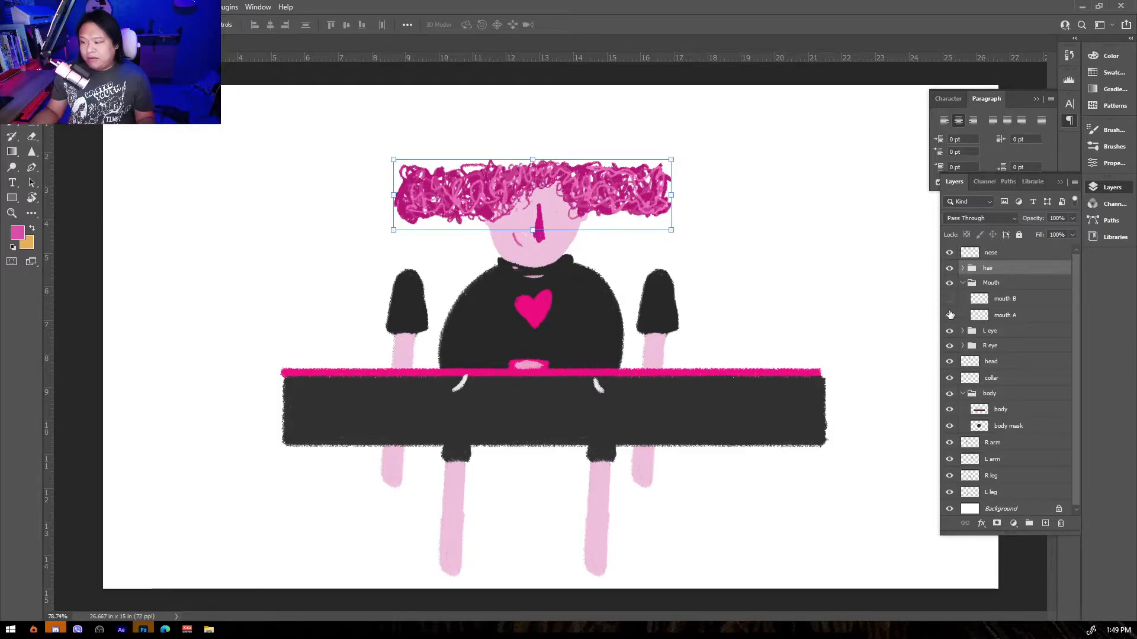
left_click(950, 314)
left_click(949, 300)
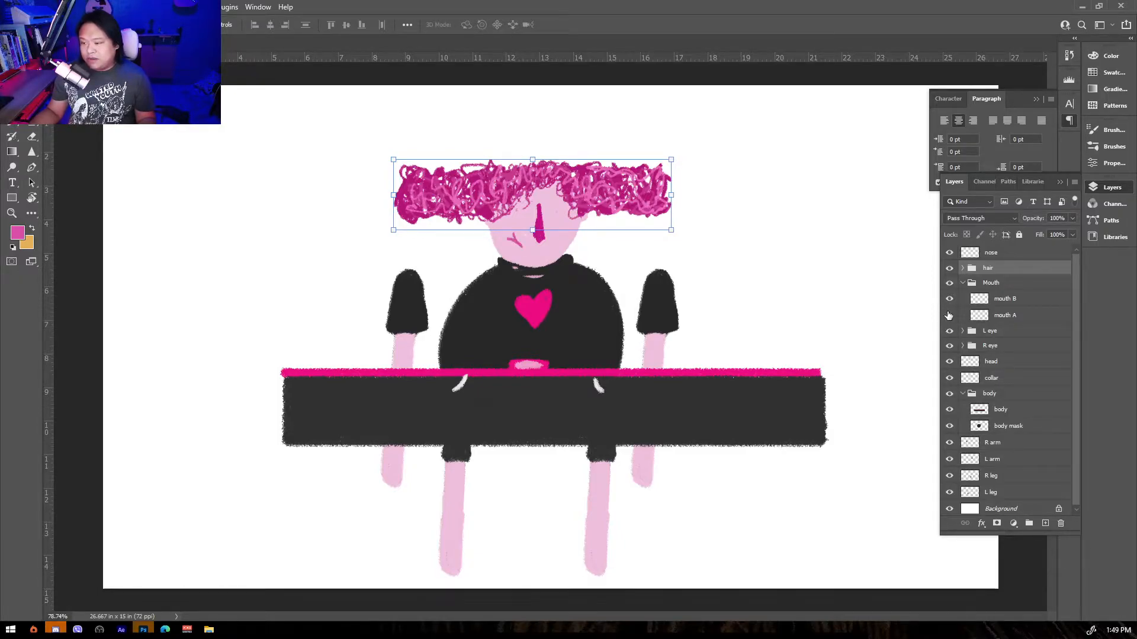
left_click(950, 300)
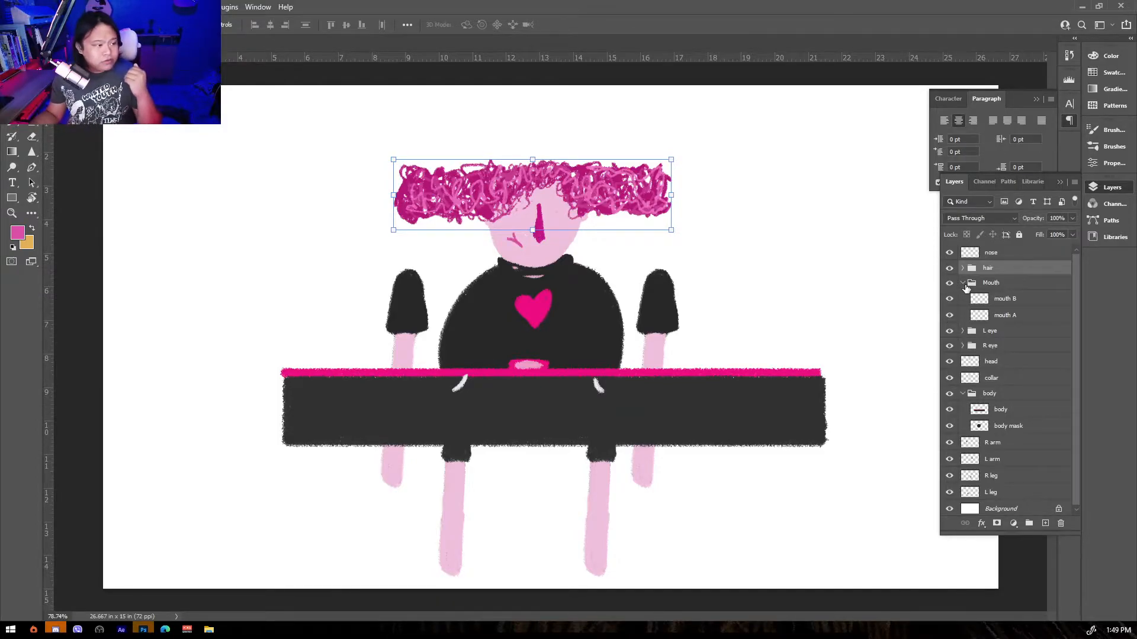
left_click(963, 283)
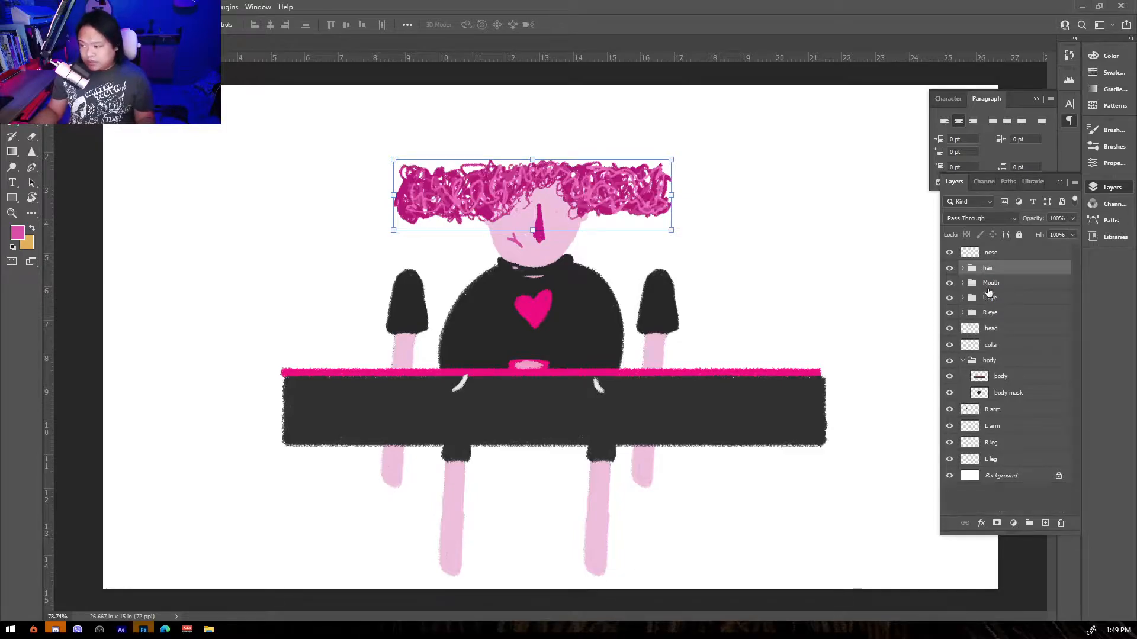
left_click(968, 305)
left_click(961, 301)
left_click(960, 313)
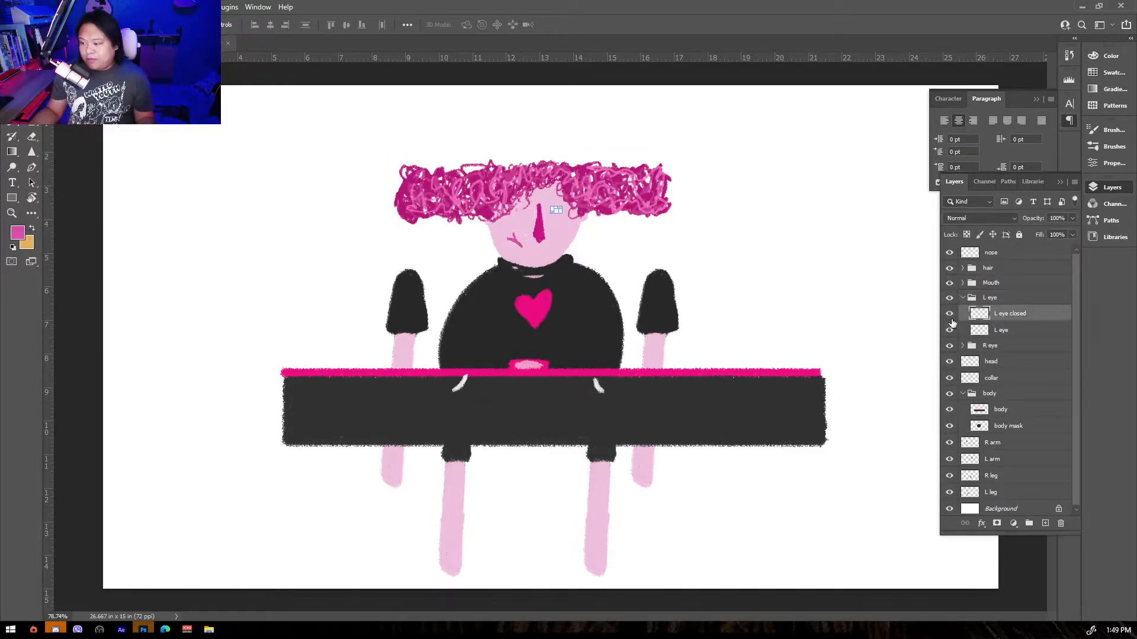
Hide the hair group, toggle the eye layers' visibility to compare them, and show the hair again.
left_click(949, 268)
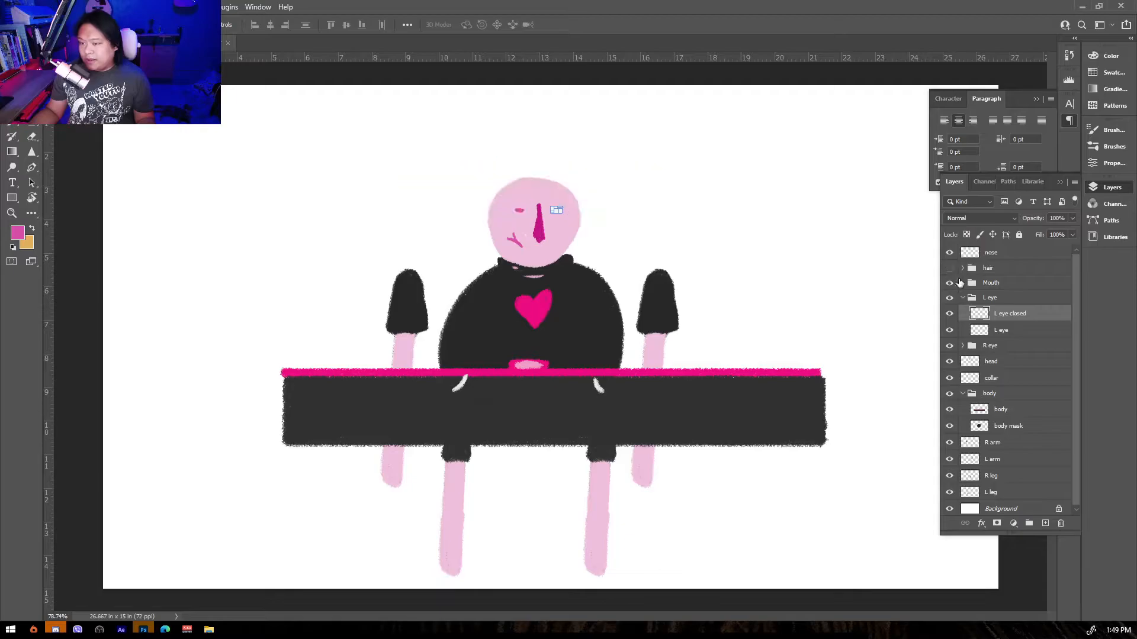
left_click(1019, 330)
left_click(995, 329, "ctrl")
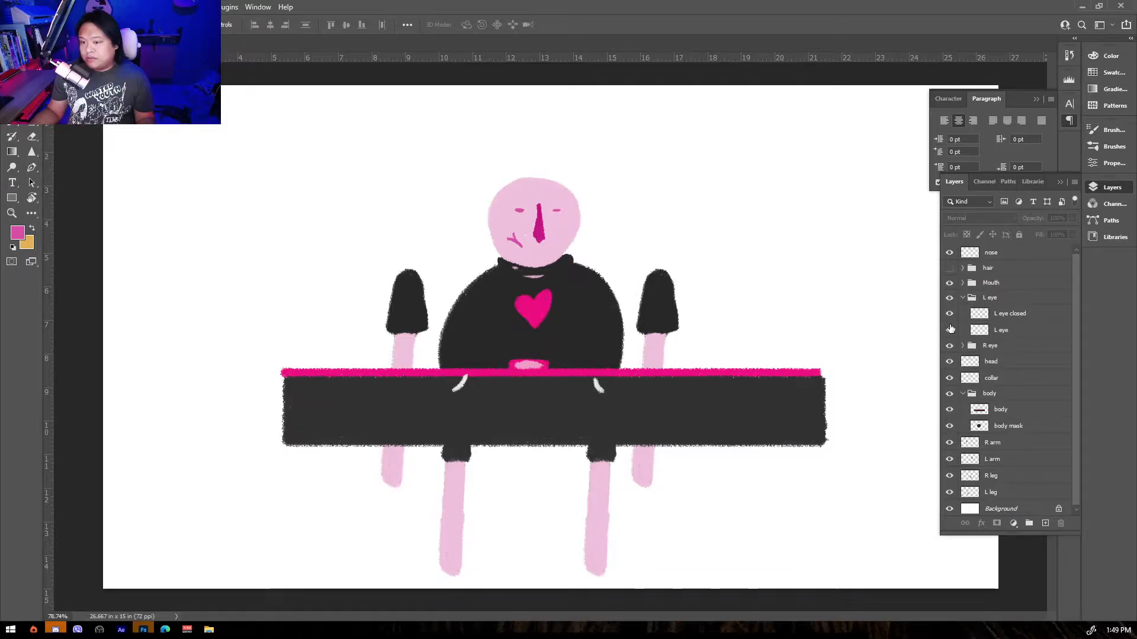
left_click(962, 297)
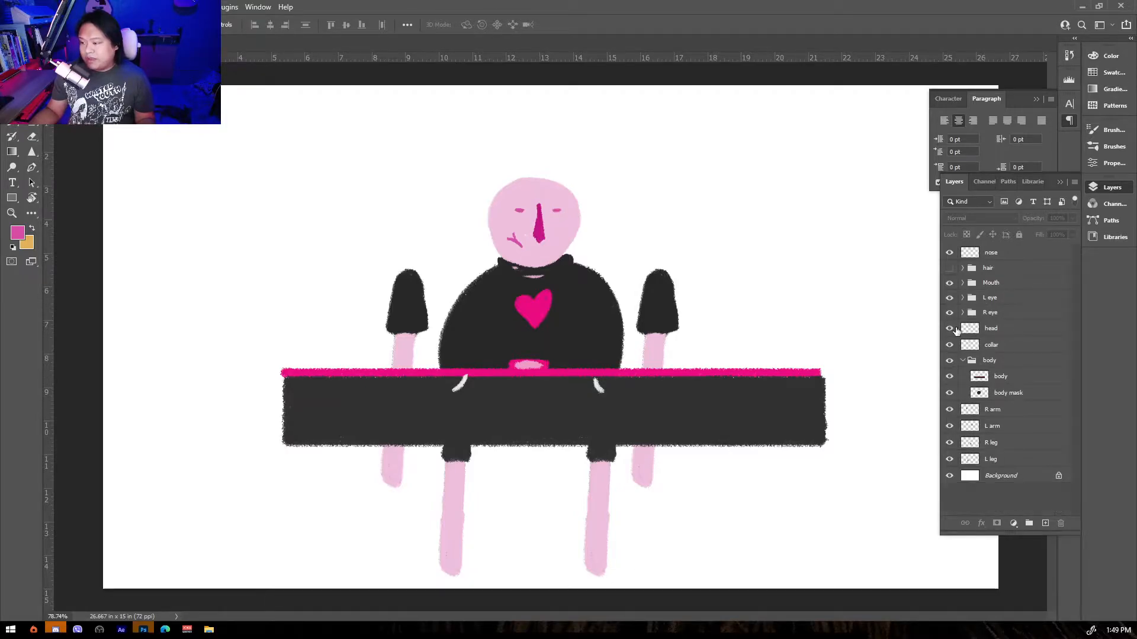
left_click(962, 313)
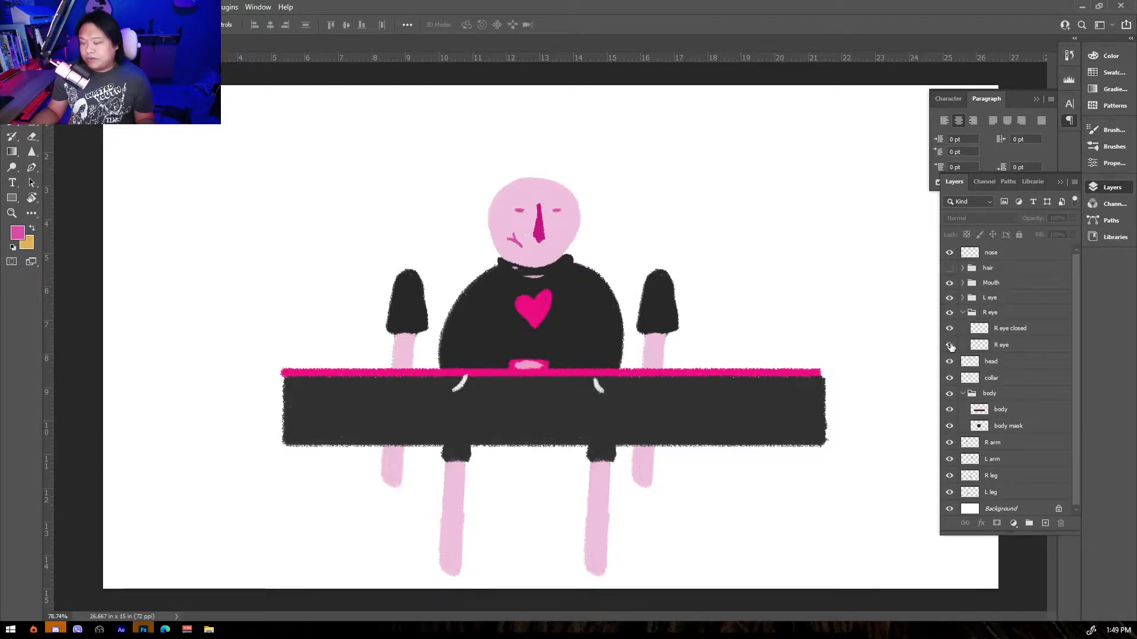
left_click(963, 313)
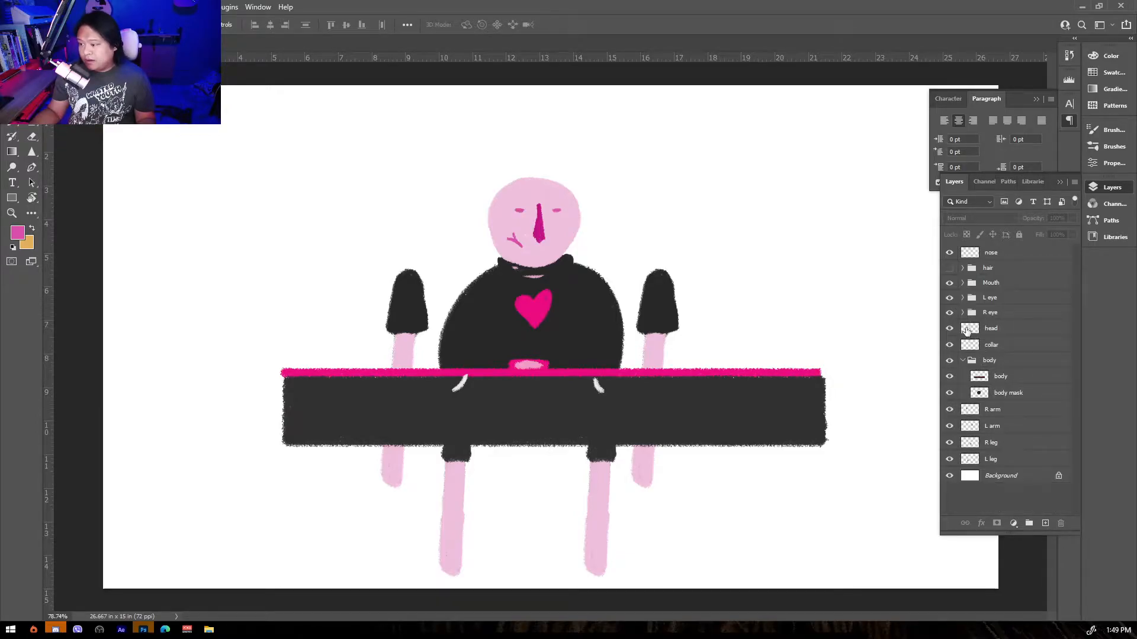
left_click(949, 268)
Toggle the head, collar, body and body mask layers' visibility to inspect each part.
left_click(970, 329)
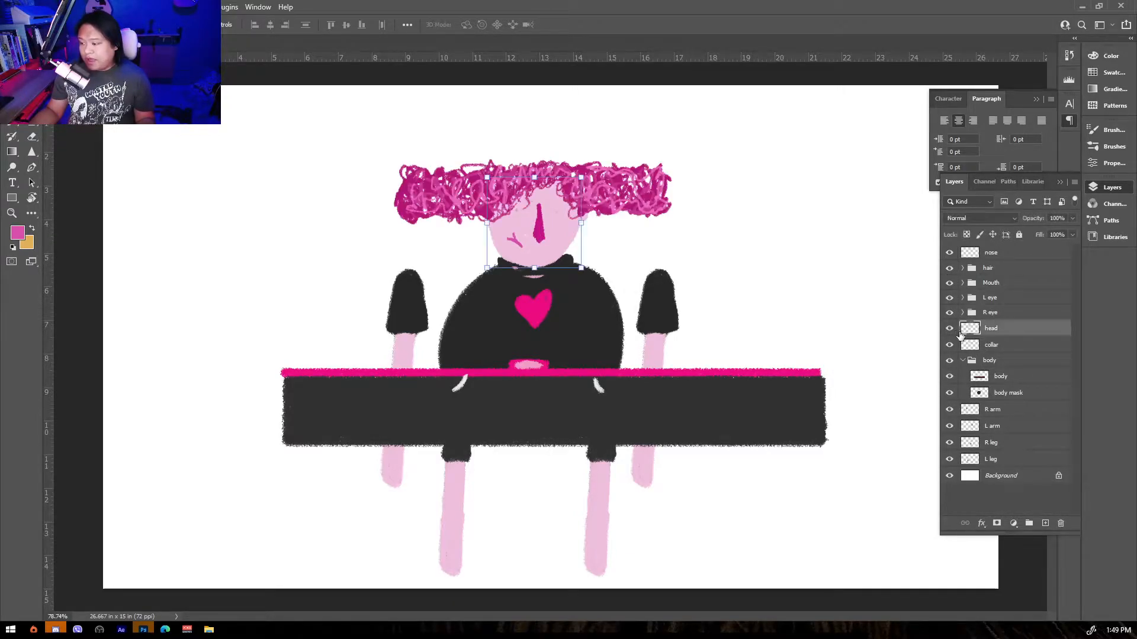
left_click(950, 329)
left_click(951, 329)
left_click(951, 330)
left_click(950, 330)
left_click(951, 330)
left_click(951, 330)
left_click(951, 329)
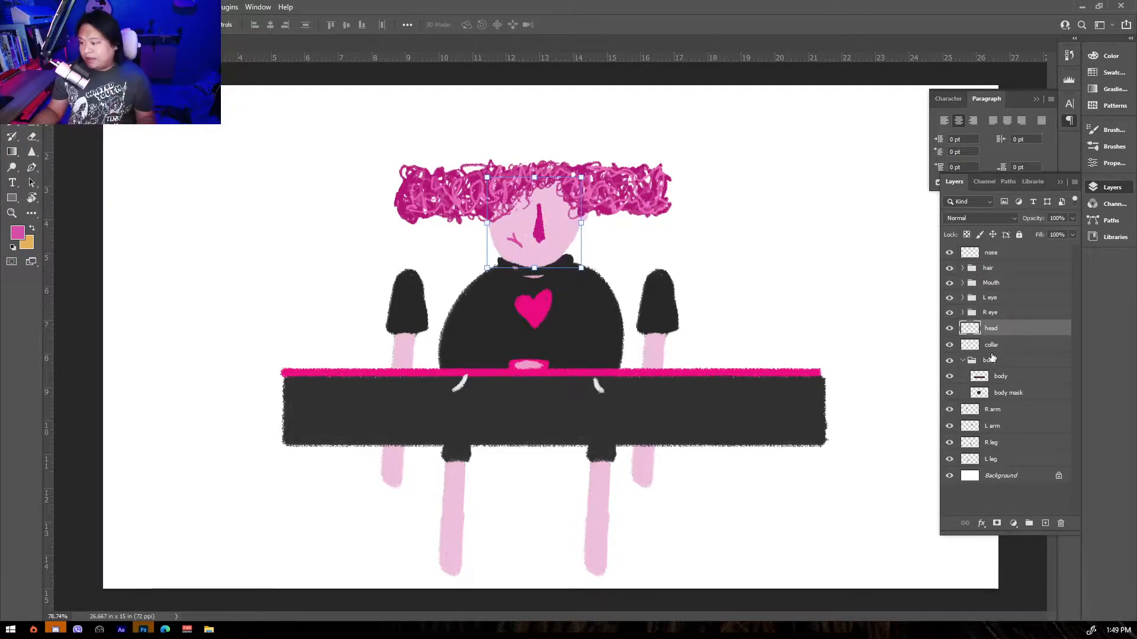
left_click(955, 348)
left_click(951, 346)
left_click(951, 346)
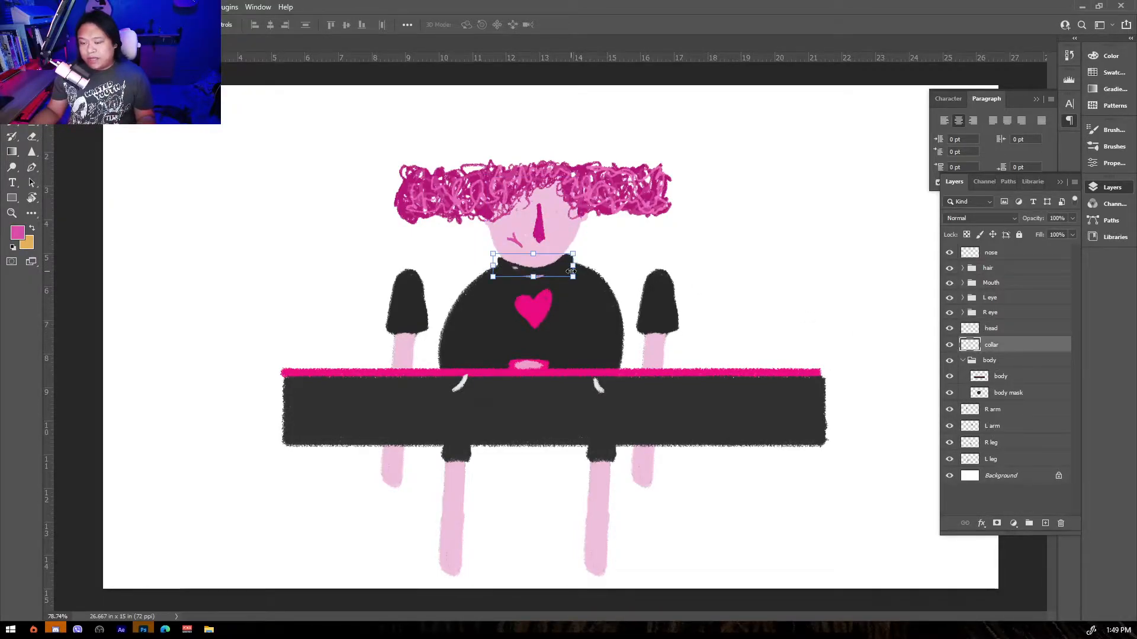
left_click(963, 360)
left_click(963, 361)
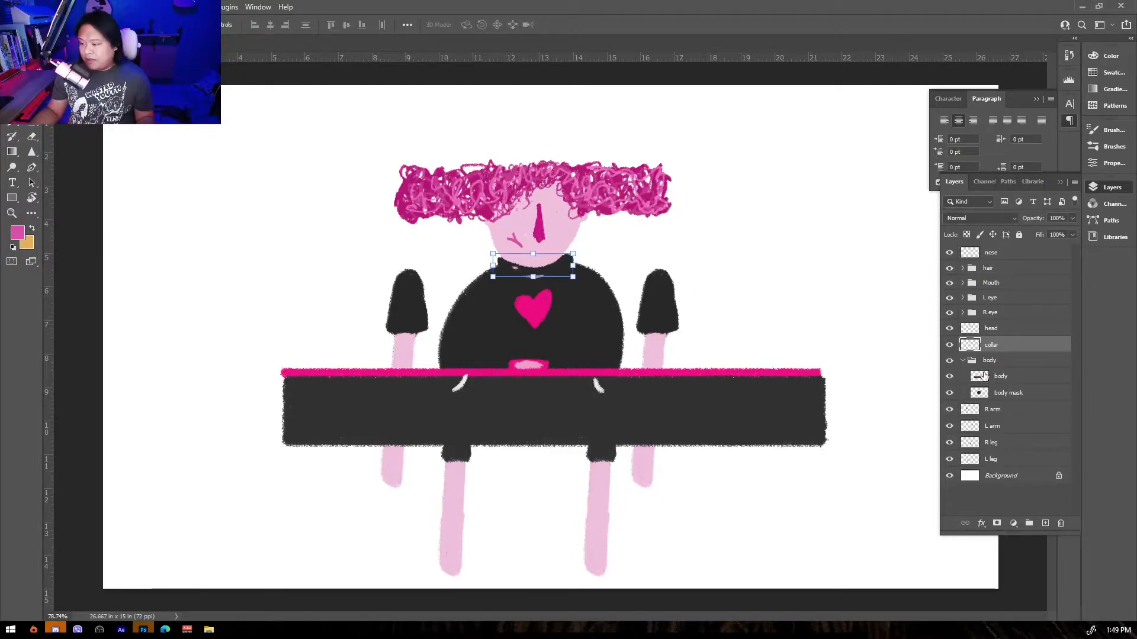
left_click(980, 376)
left_click(950, 378)
left_click(949, 378)
left_click(949, 378)
left_click(949, 379)
left_click(951, 393)
Collapse the body group and toggle the arm and leg layers' visibility to check which is which.
left_click(950, 393)
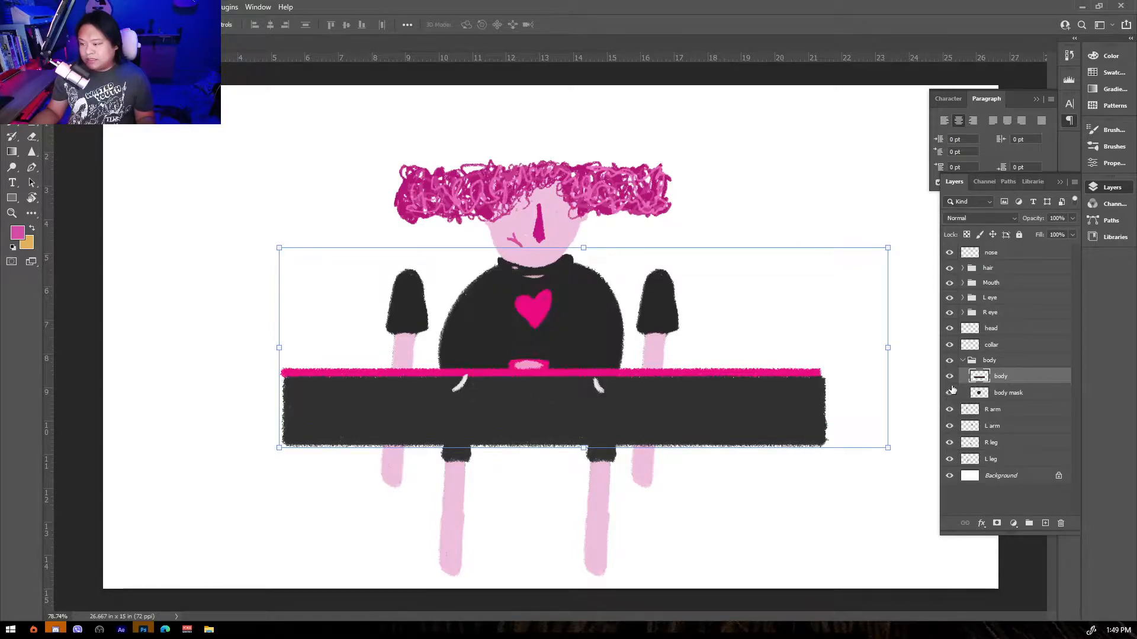
left_click(963, 362)
left_click(997, 380)
left_click(951, 379)
left_click(951, 379)
left_click(950, 395)
left_click(950, 393)
left_click(950, 410)
left_click(949, 410)
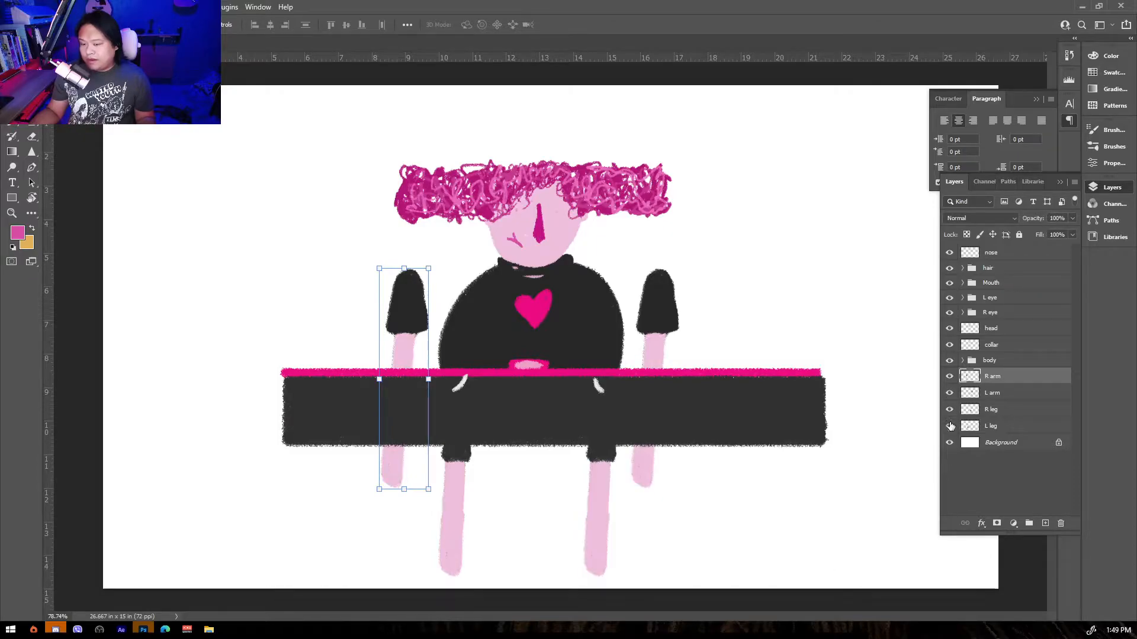
left_click(949, 427)
left_click(950, 427)
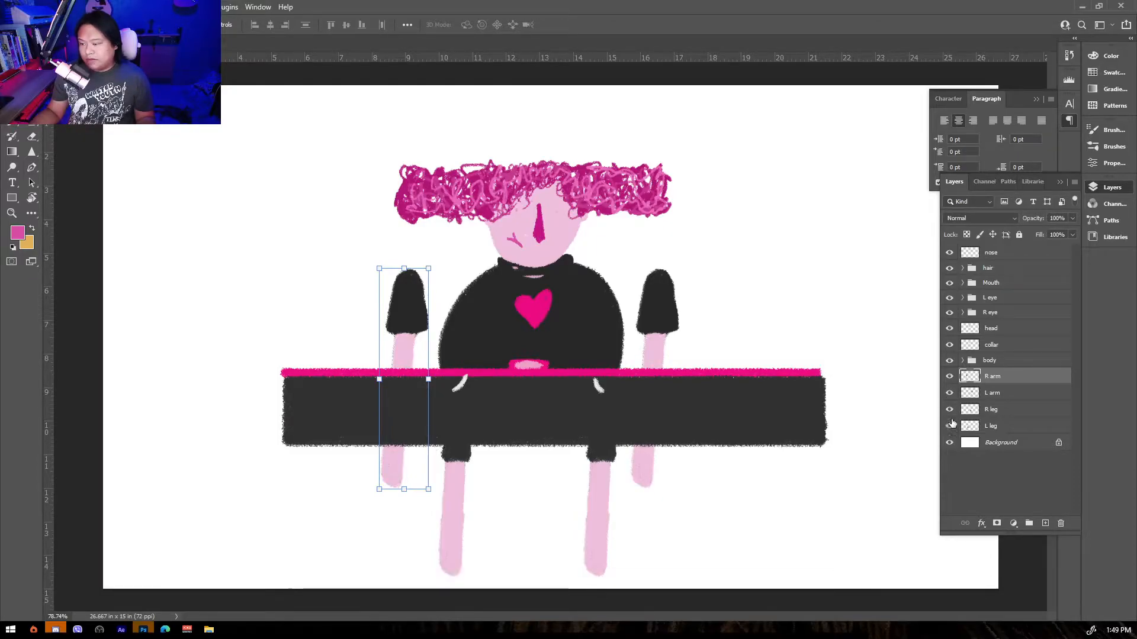
left_click(950, 376)
left_click(949, 376)
left_click(949, 410)
left_click(950, 410)
Rename the upper leg layer to L leg and the lower leg layer to R leg.
double_click(995, 411)
type("L le")
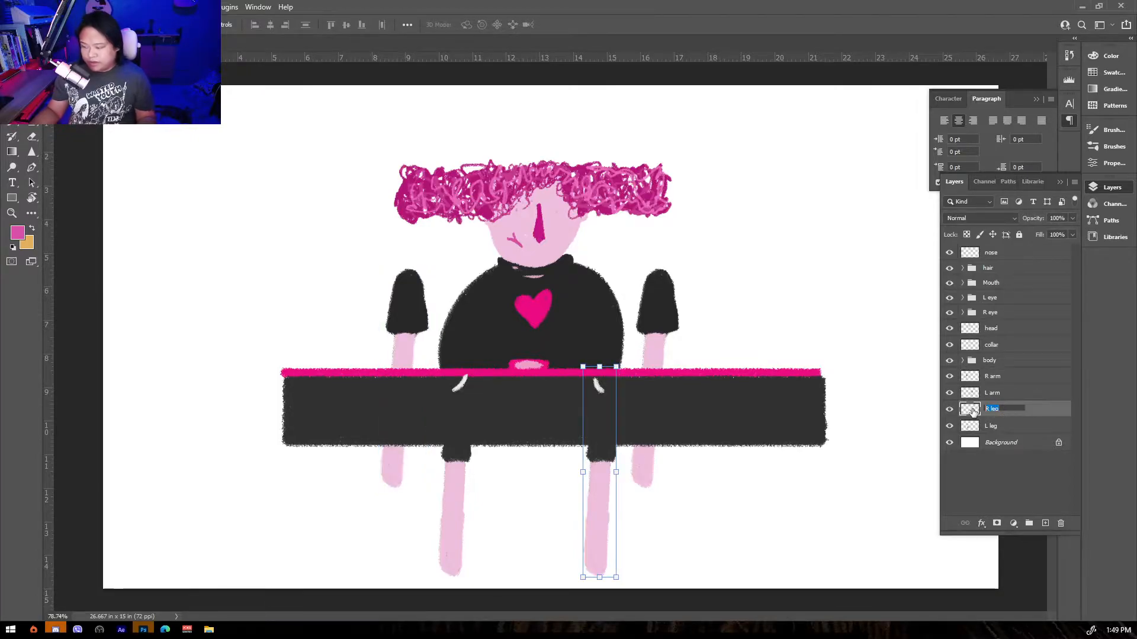
type("g")
double_click(997, 426)
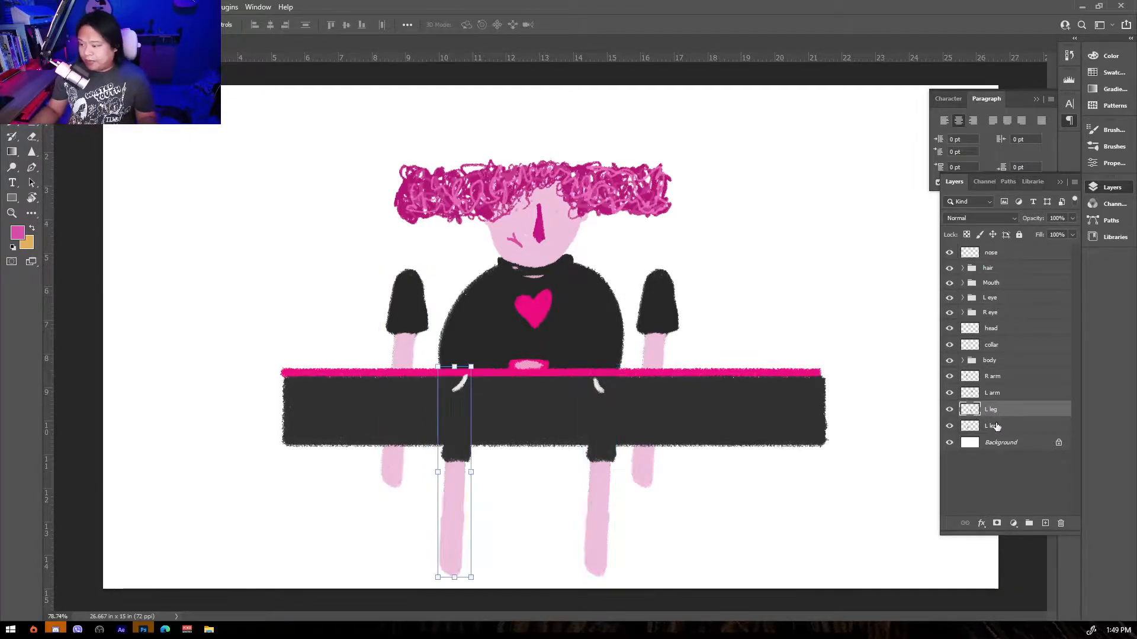
type("R leg")
key("Return")
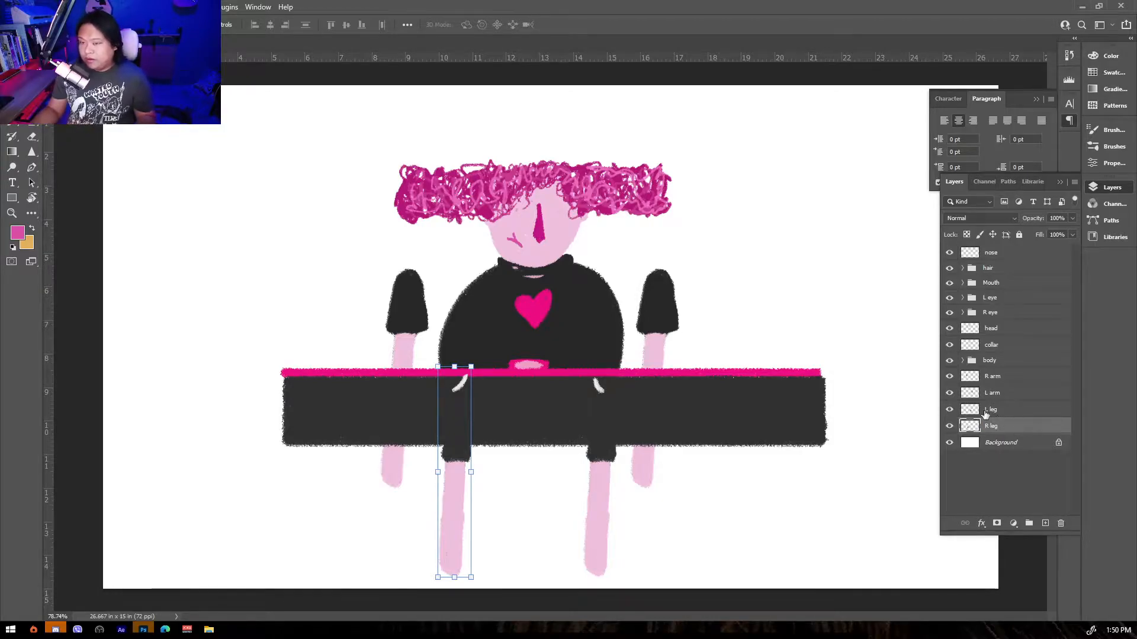
Zoom in and select each layer from nose down to R leg to check which part each one holds.
left_click(898, 300)
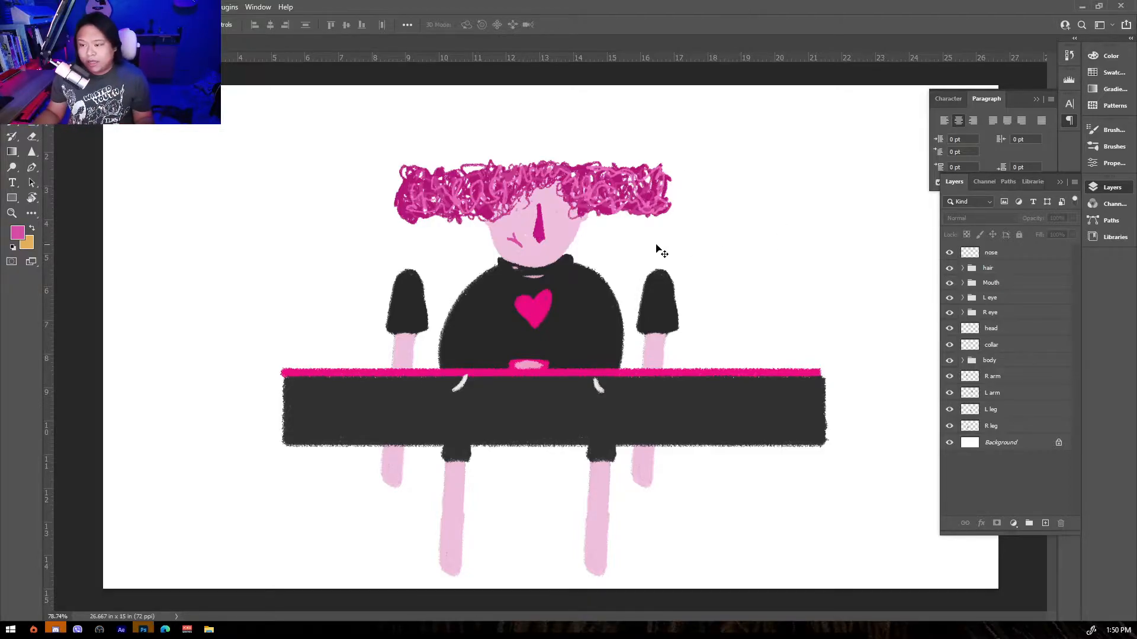
scroll(590, 215, "up", 1)
scroll(588, 212, "down", 3)
scroll(589, 212, "up", 3)
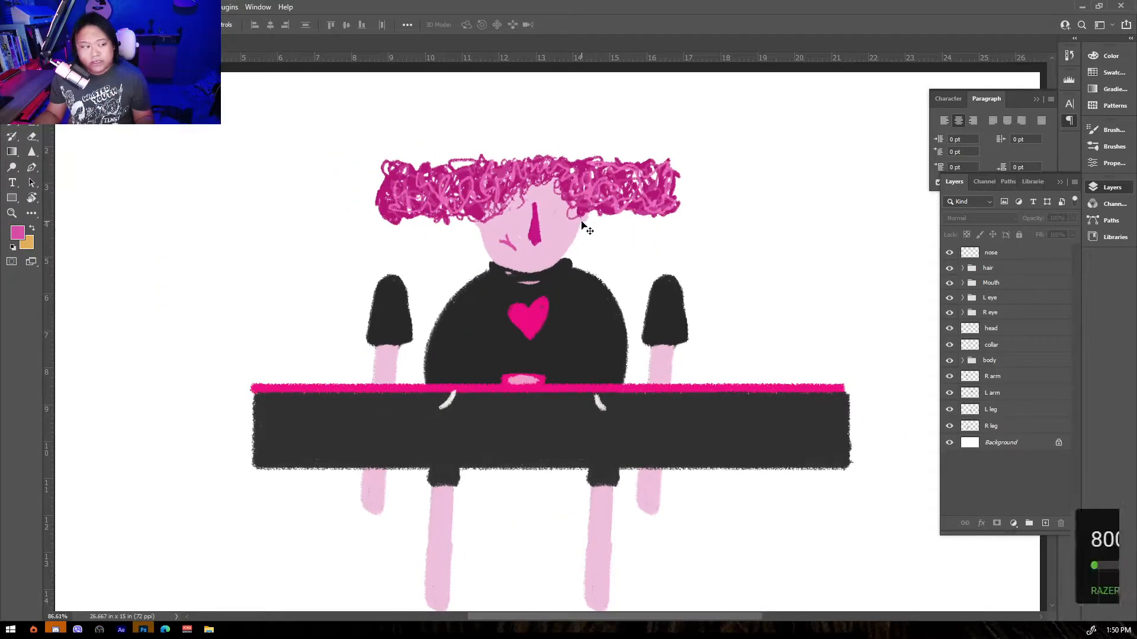
left_click(1007, 273)
scroll(746, 257, "up", 4)
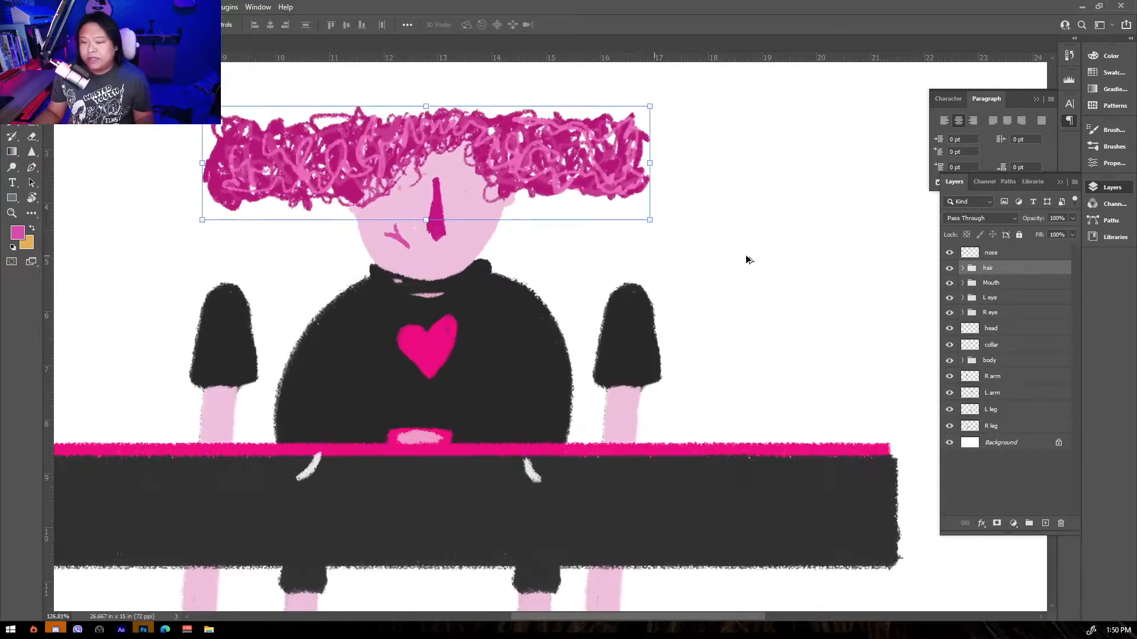
left_click(989, 253)
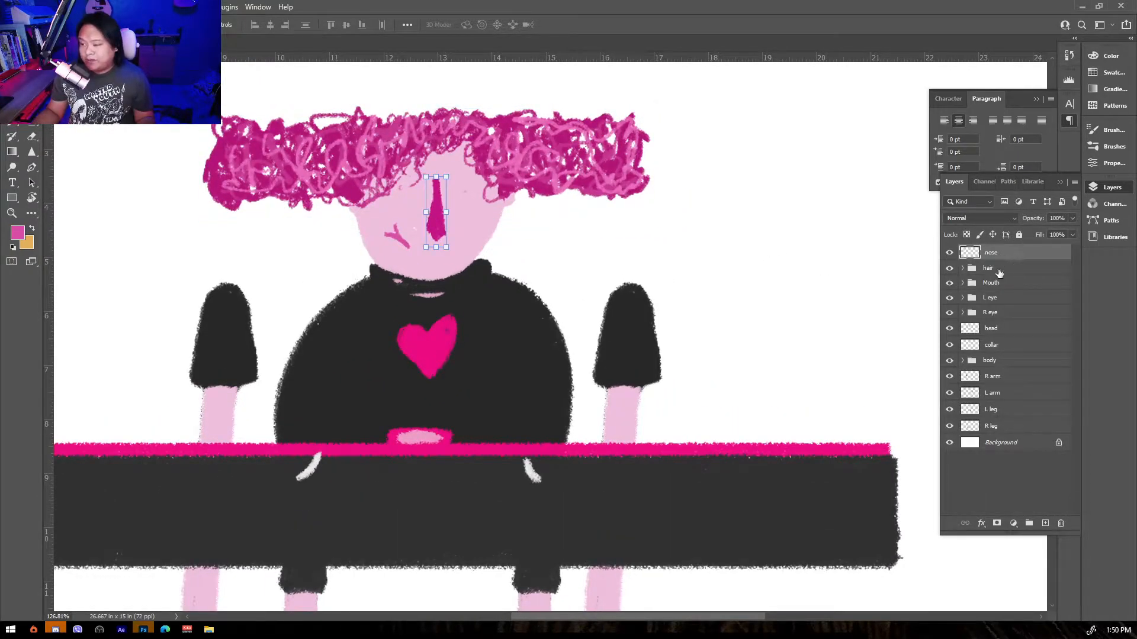
left_click(1009, 269)
left_click(1000, 284)
left_click(1001, 298)
left_click(1006, 314)
left_click(1011, 329)
left_click(1013, 345)
left_click(1011, 361)
left_click(1012, 377)
left_click(1012, 392)
left_click(1010, 409)
left_click(1009, 427)
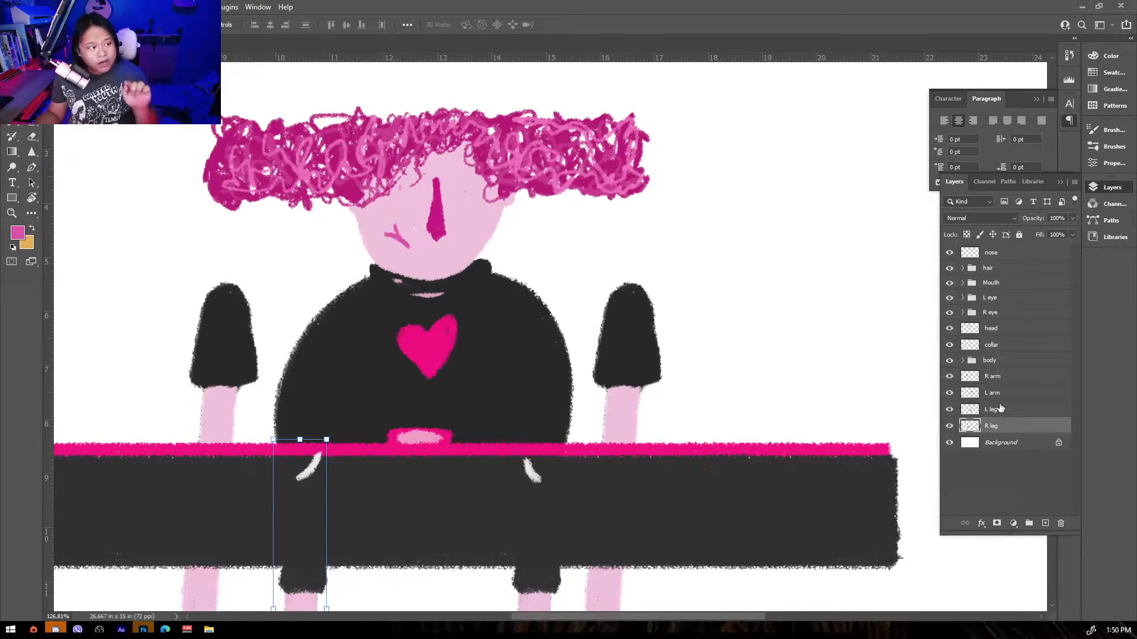
Expand the Mouth group, select mouth B and toggle mouth A's visibility to compare them, then collapse the group.
left_click(1003, 285)
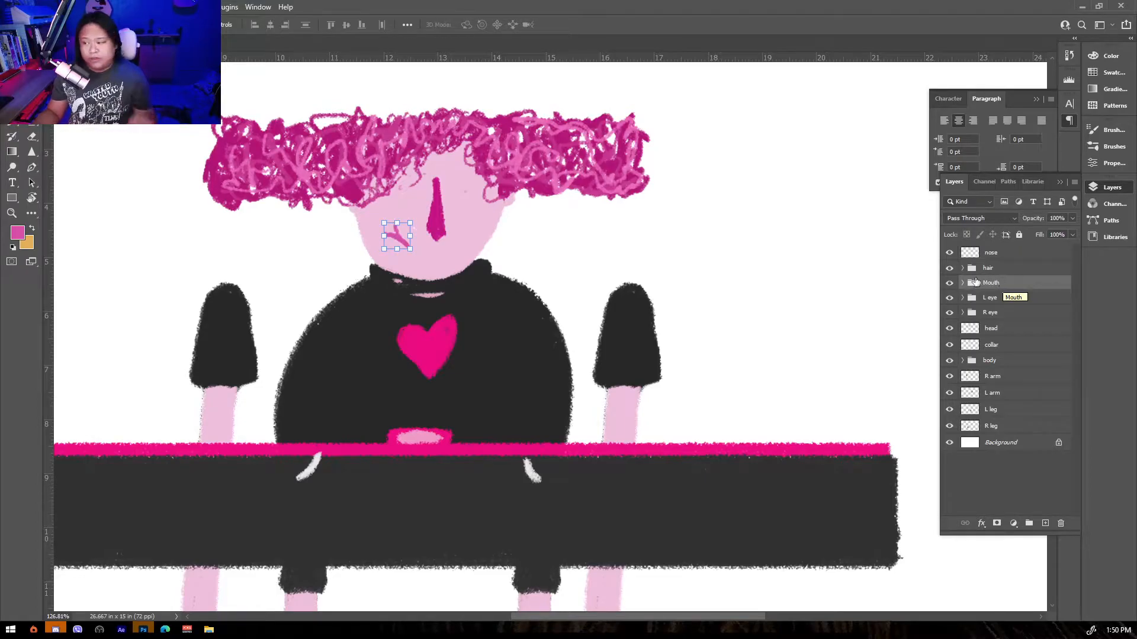
left_click(962, 283)
left_click(1004, 300)
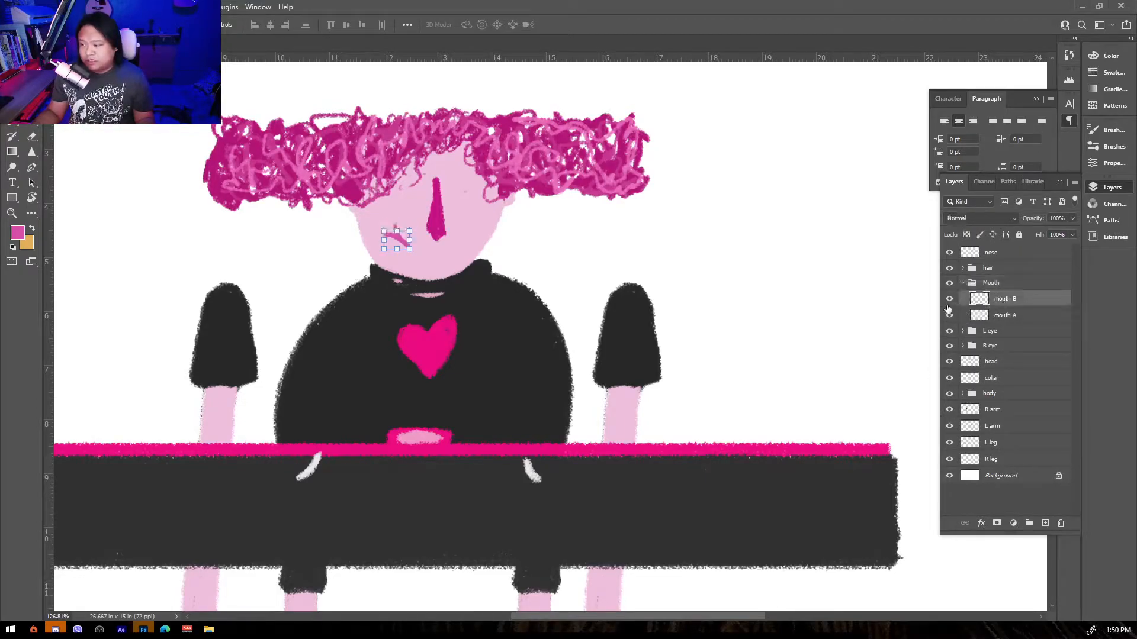
left_click(949, 304)
left_click(949, 303)
left_click(962, 284)
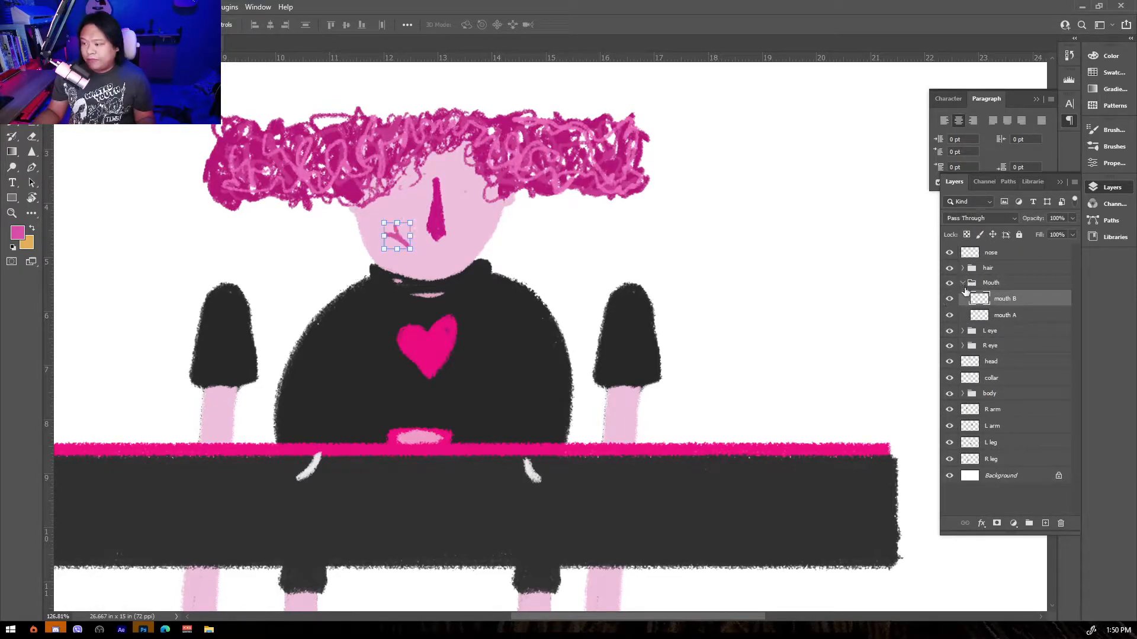
Expand the body group, toggle the body layer's visibility and select body mask to inspect the clipping setup.
left_click(996, 362)
left_click(962, 361)
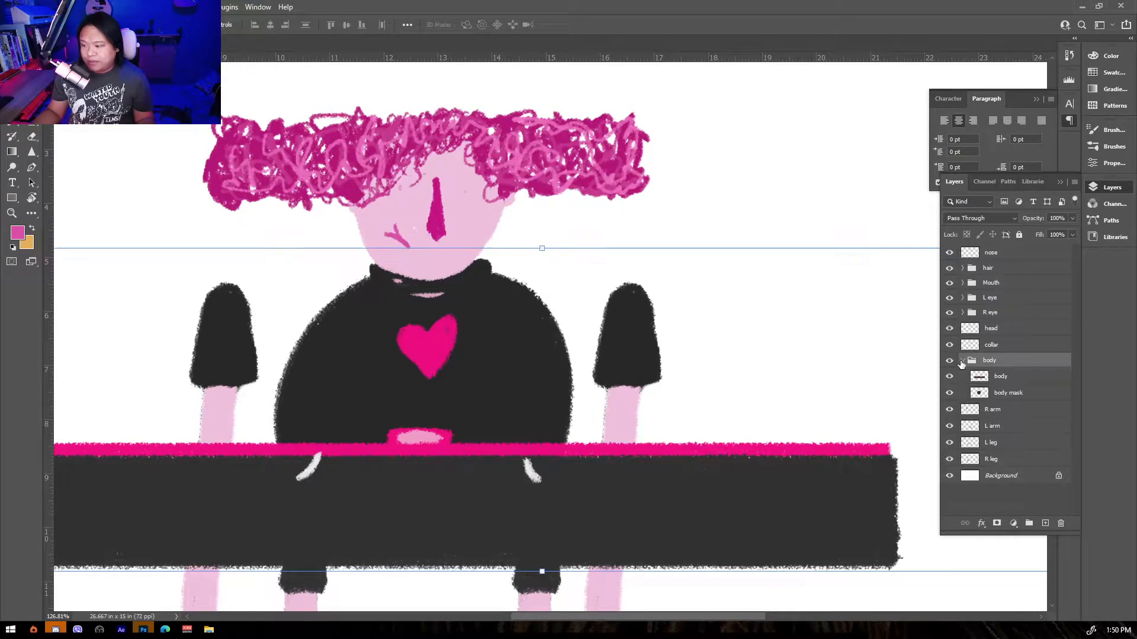
left_click(949, 377)
left_click(949, 377)
left_click(1001, 392)
left_click(962, 361)
scroll(708, 363, "down", 5)
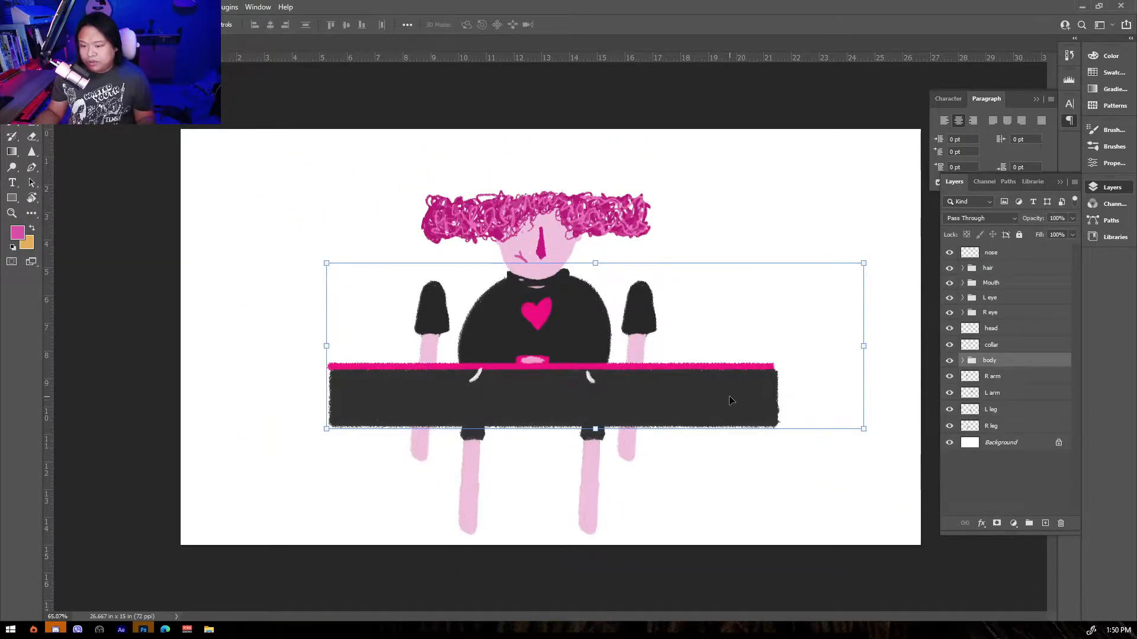
mouse_move(719, 408)
left_mouse_down()
mouse_move(661, 409)
mouse_move(718, 406)
left_mouse_up()
left_click(778, 471)
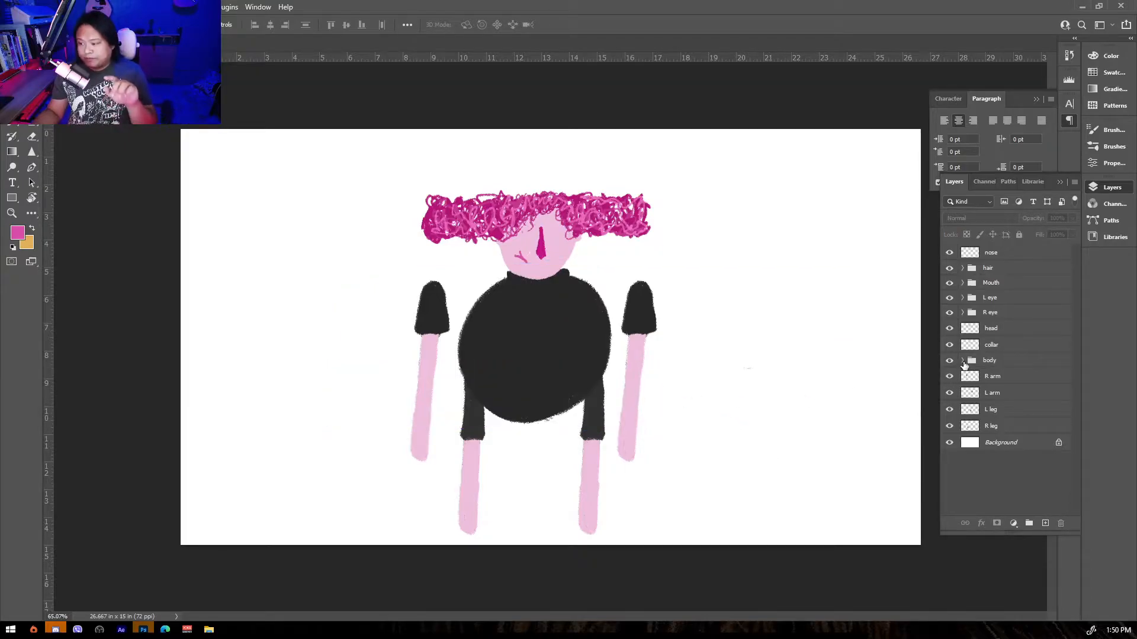
left_click(962, 360)
left_click(949, 376)
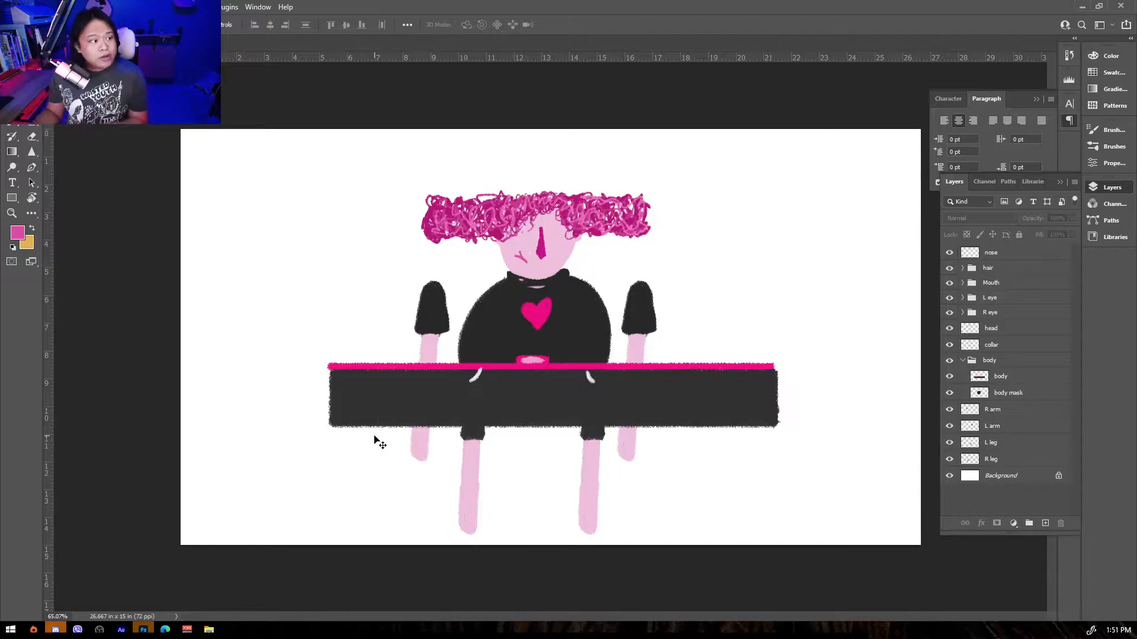
Switch to After Effects and move the Duik Bassel.2 panel to the middle of the workspace.
left_click(122, 629)
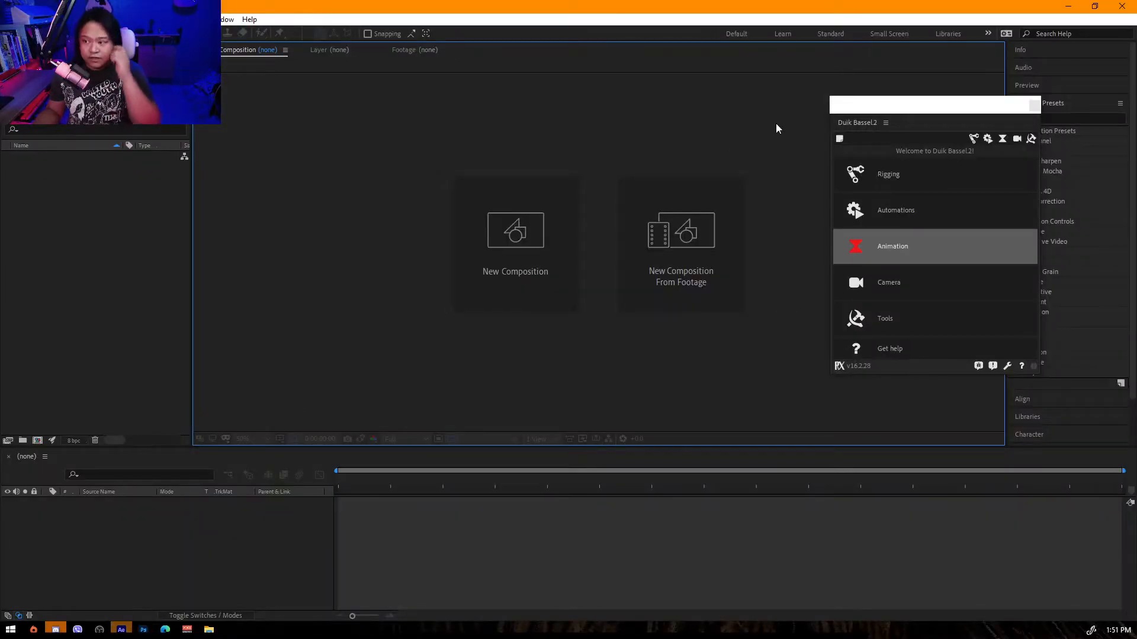
left_click_drag(904, 115, 470, 115)
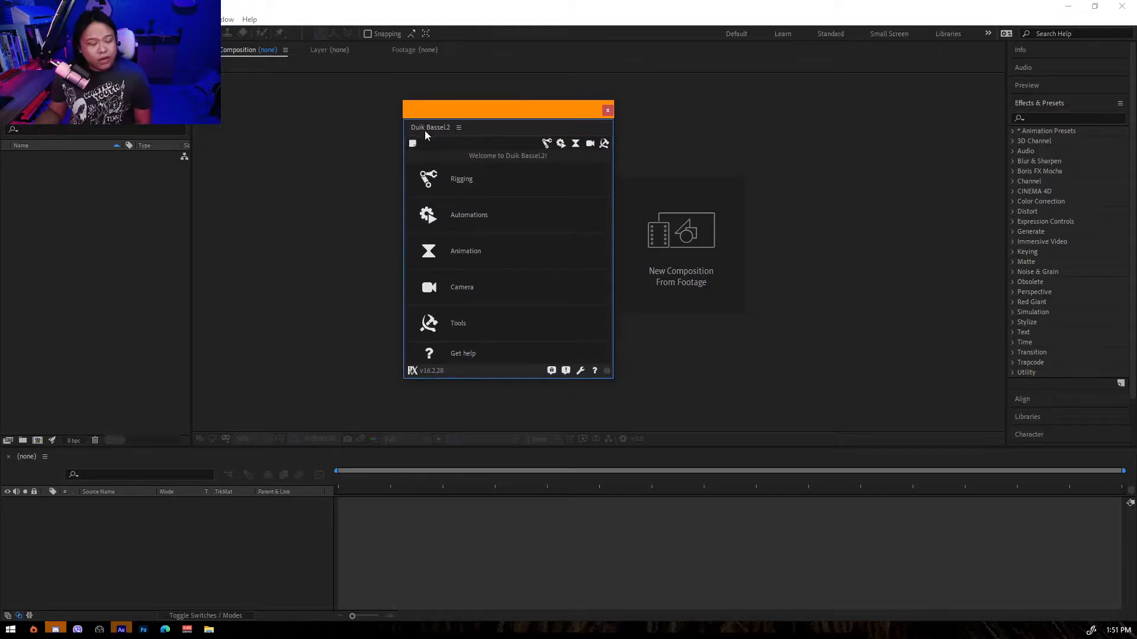
Open the Magnifier app through Windows search, place it over the Duik panel, and try zooming to 200% and back to 100%.
key("super")
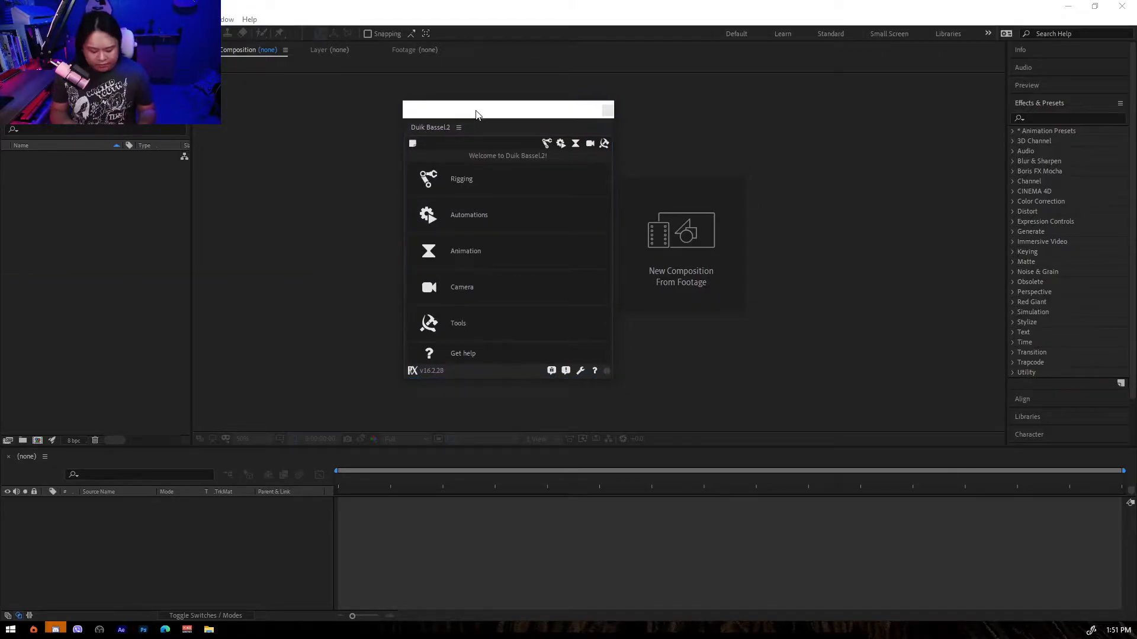
type("p")
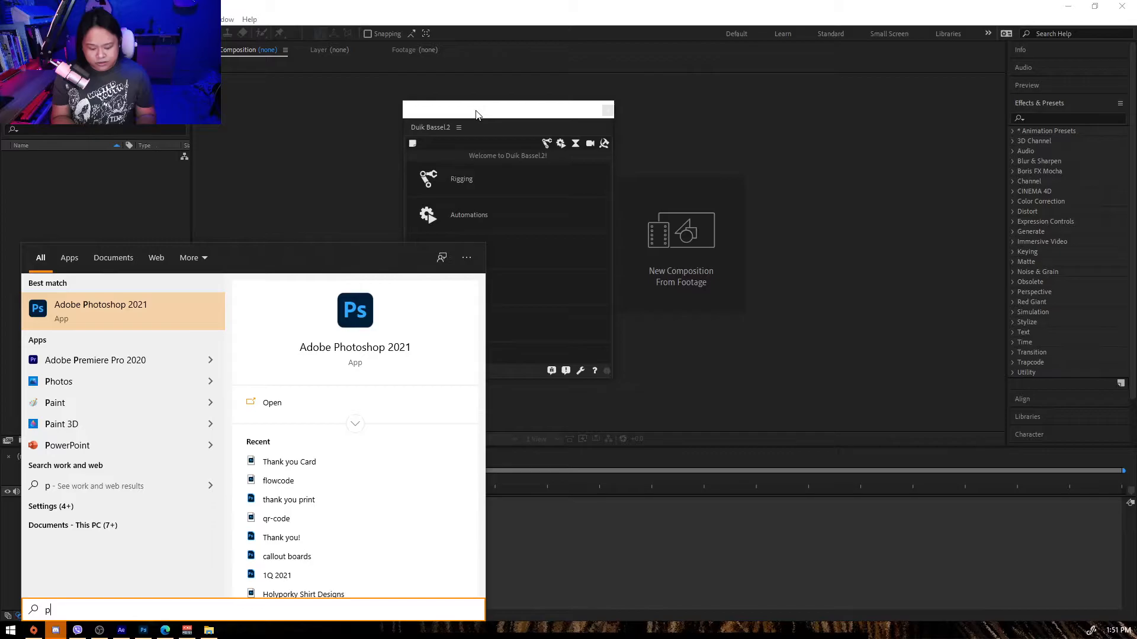
key("BackSpace")
type("magnif")
key("Return")
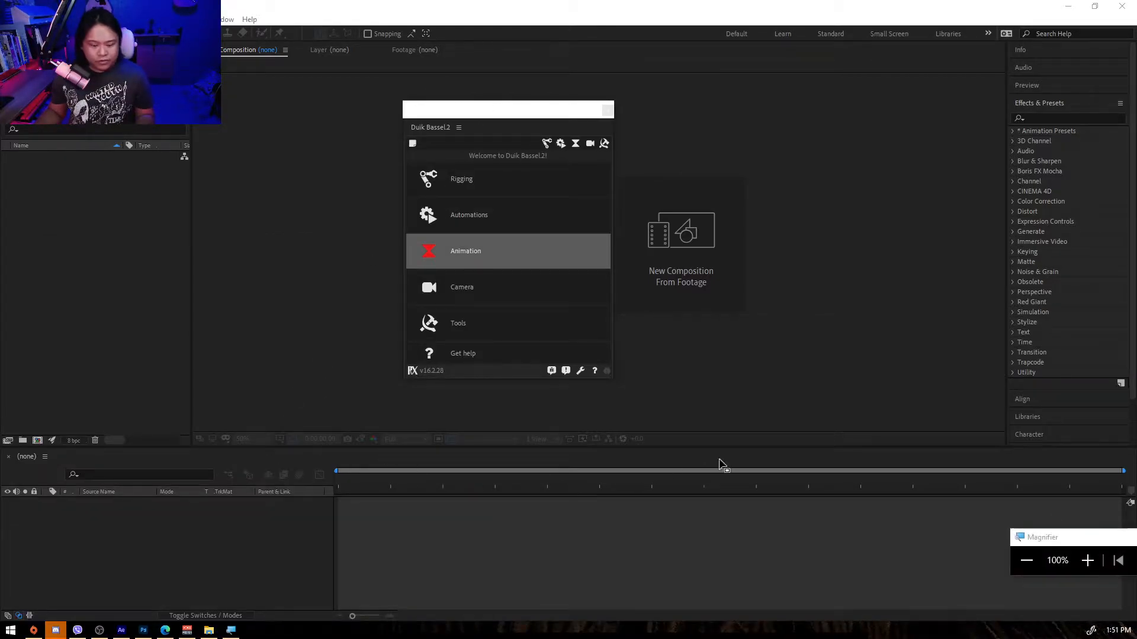
left_click_drag(1053, 543, 407, 185)
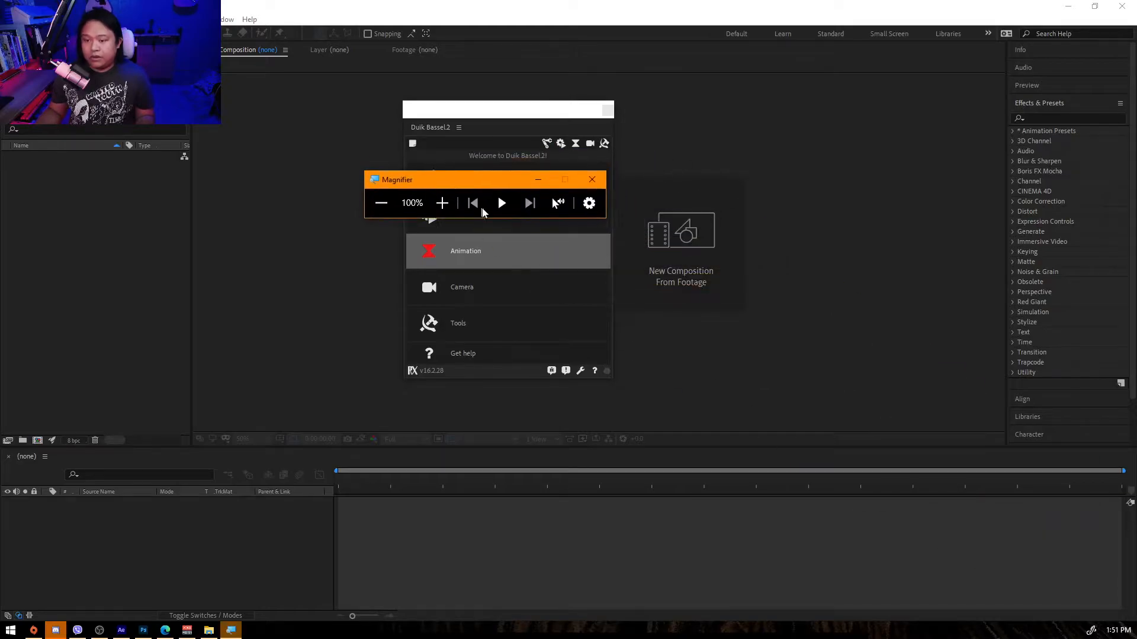
left_click(442, 203)
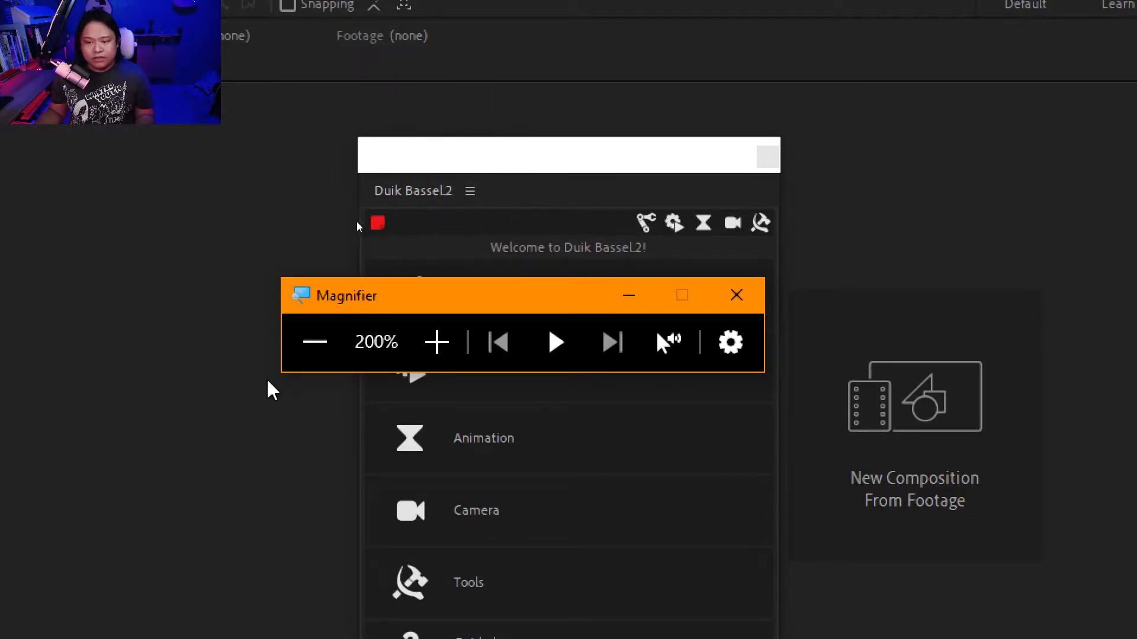
left_click(336, 340)
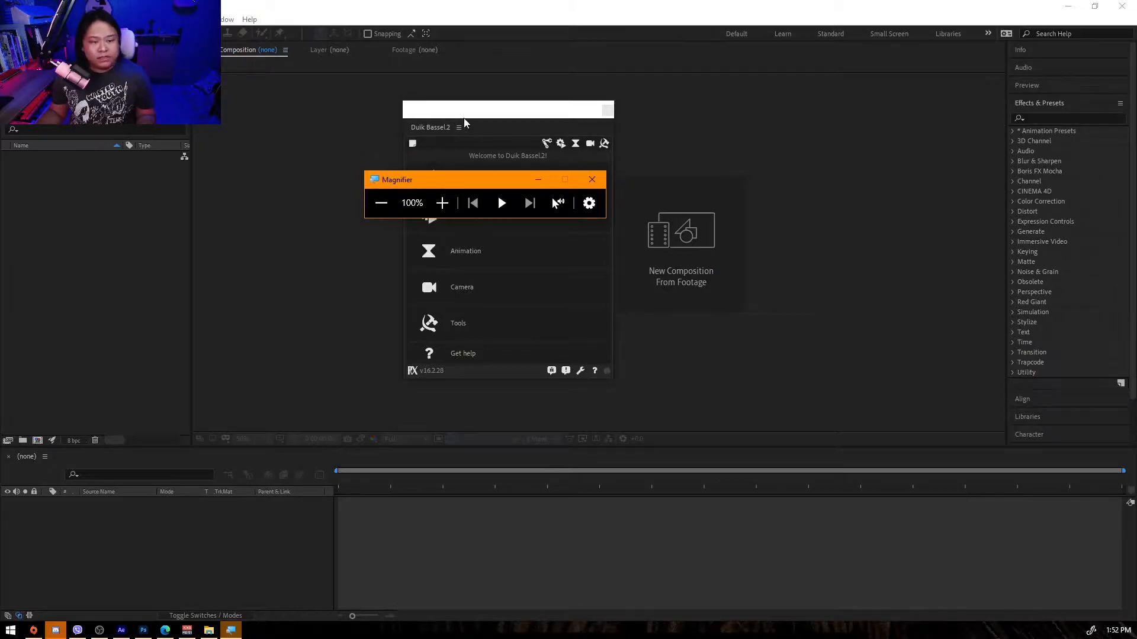
Switch to the browser's Duik Bassel search results and enable the dark-mode extension, refreshing the page.
left_click(166, 630)
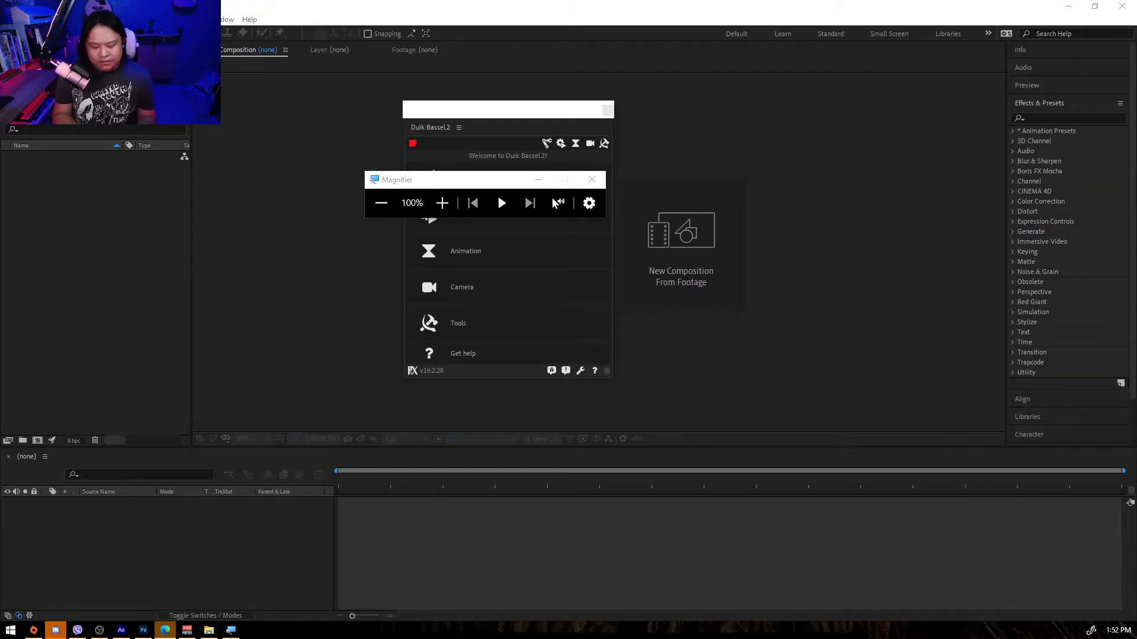
left_click_drag(284, 638, 248, 166)
double_click(331, 156)
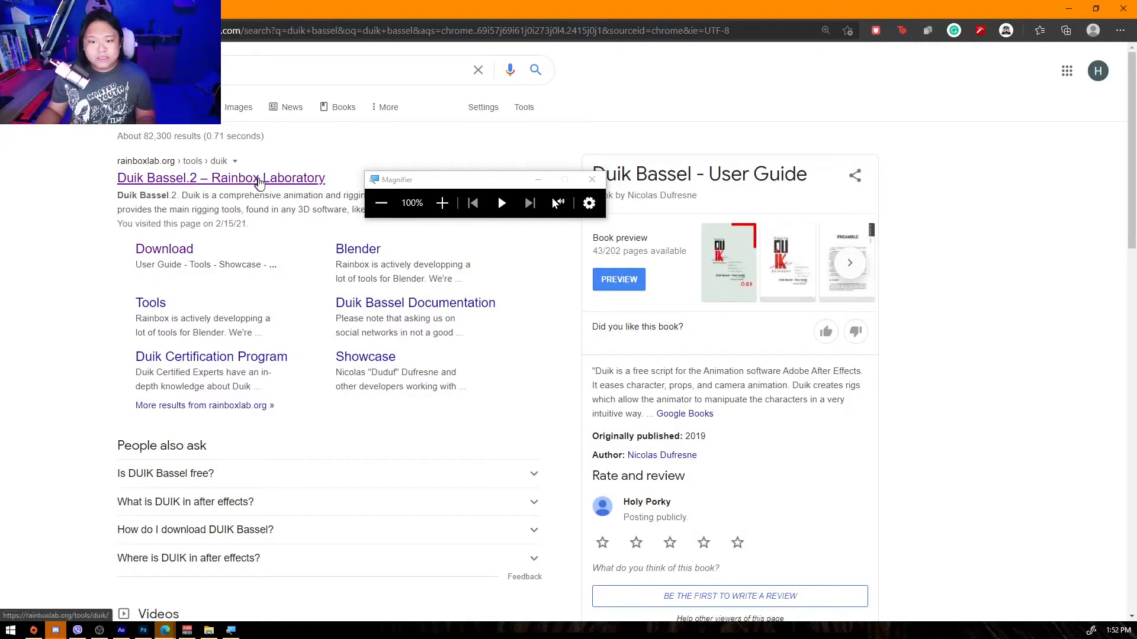
left_click(1005, 31)
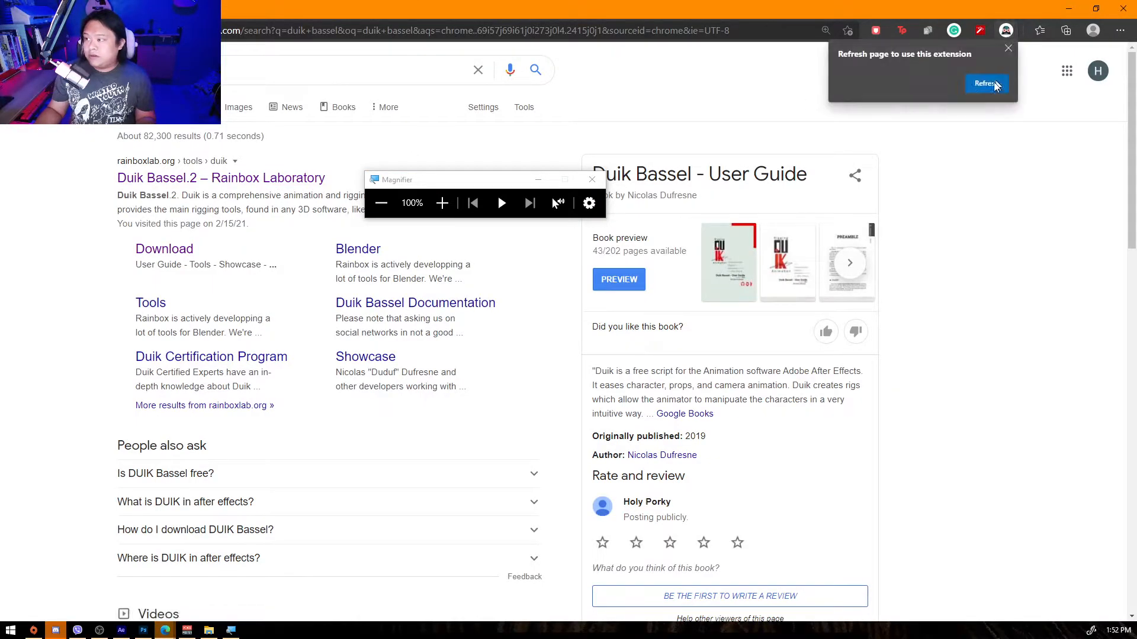
left_click(986, 84)
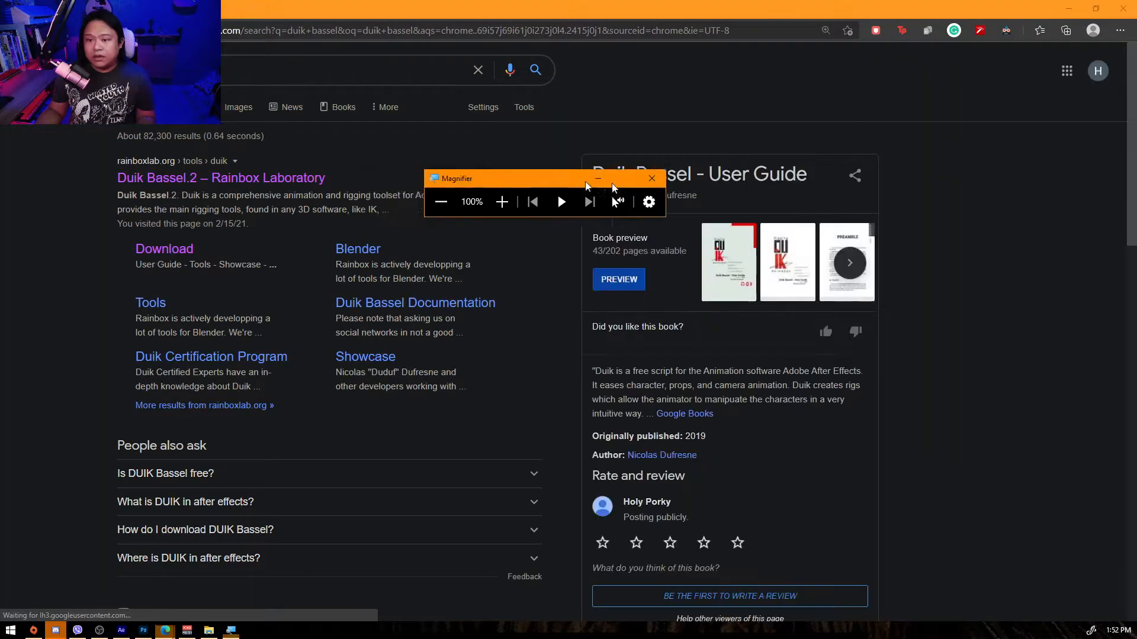
Open the Duik Bassel.2 – Rainbox Laboratory page, then close the browser and the Magnifier window.
left_click(248, 180)
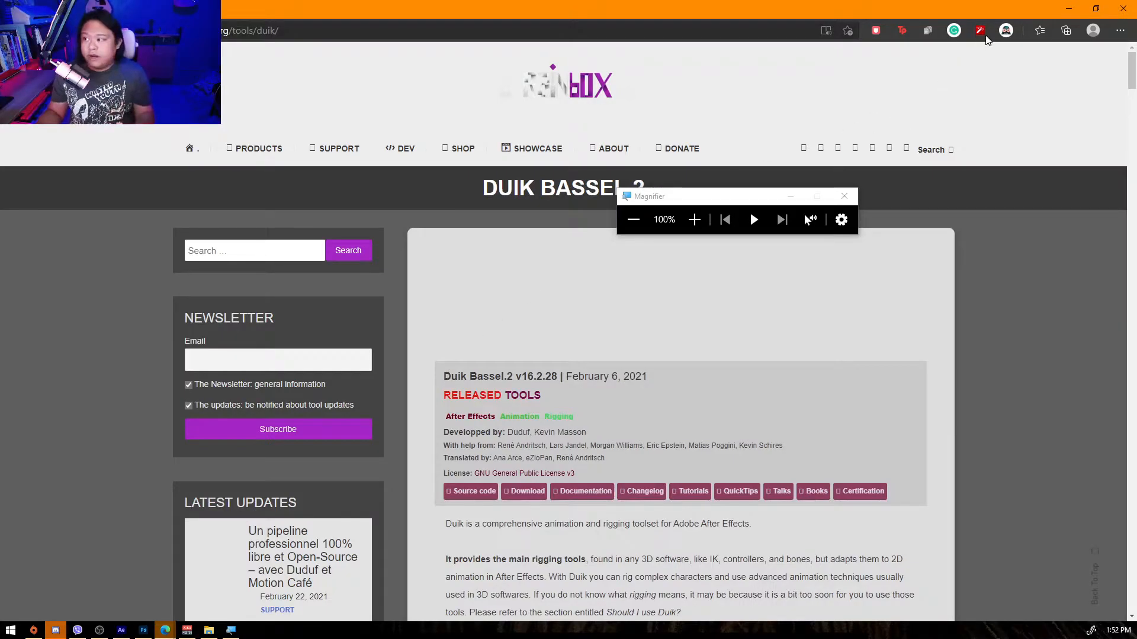
left_click(980, 30)
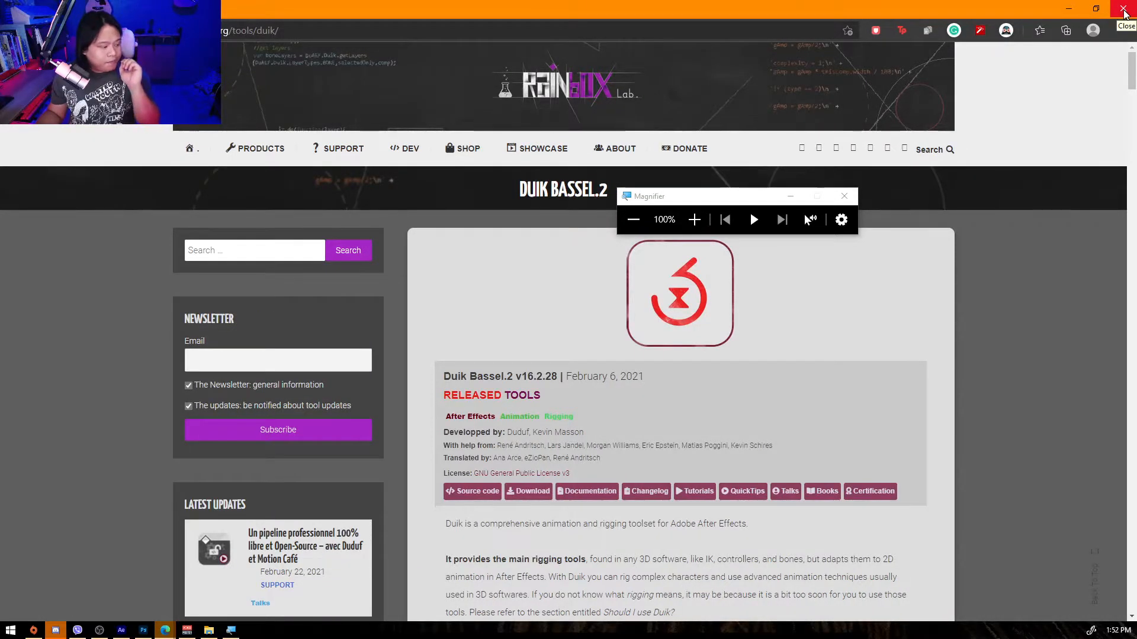
left_click(1123, 9)
left_click(843, 196)
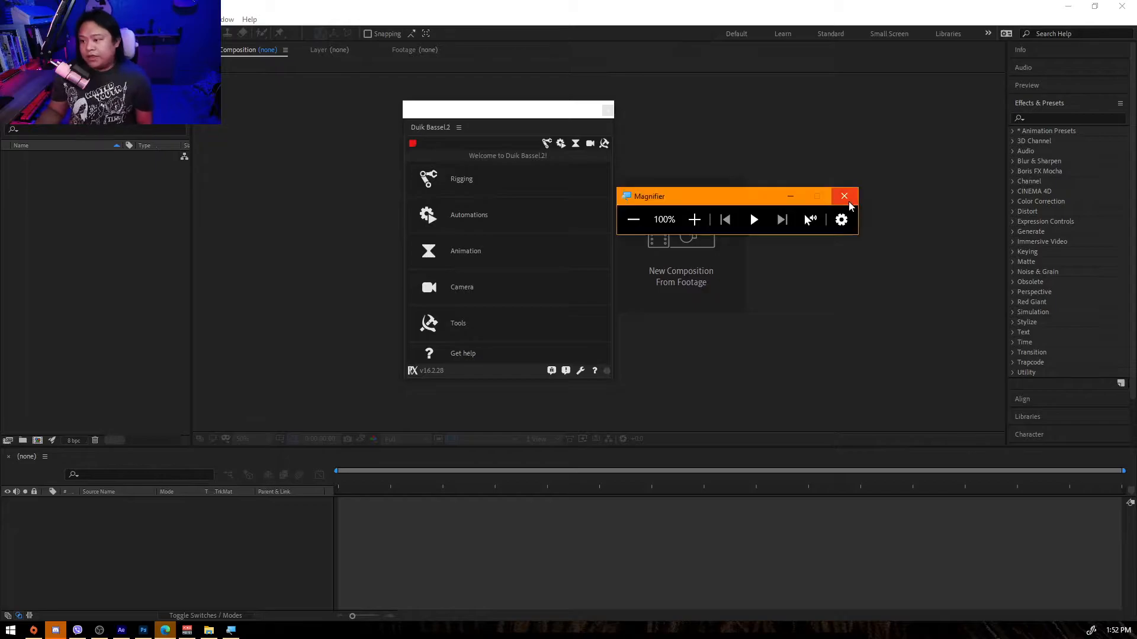
Move the Duik Bassel.2 panel to the right side of the workspace and open its Rigging section.
left_click_drag(482, 109, 837, 112)
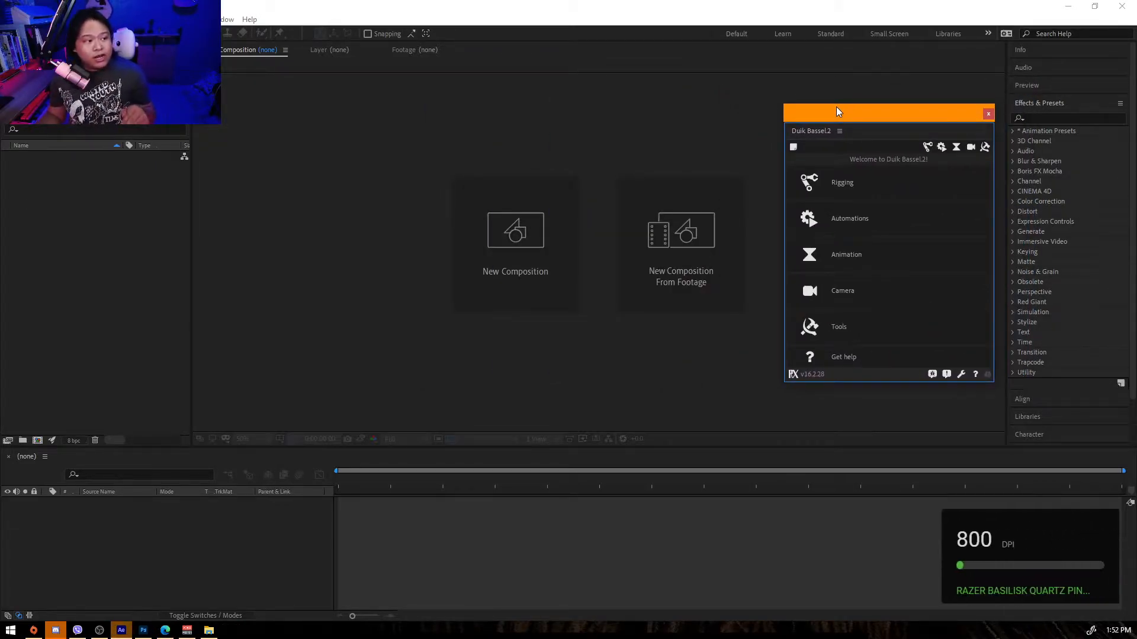
left_click(225, 20)
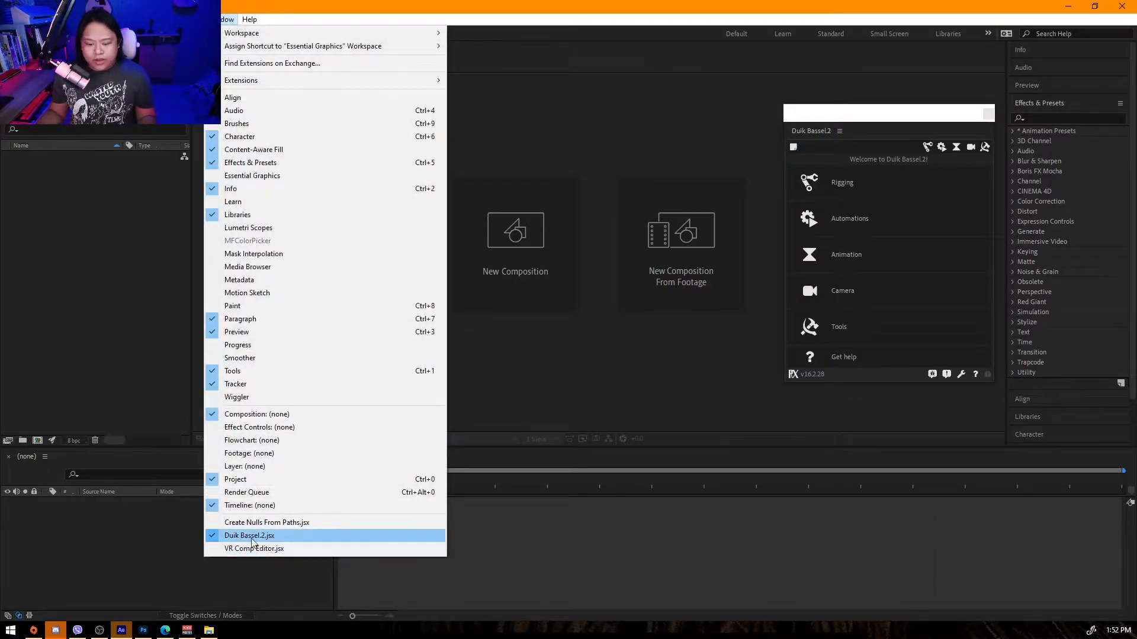
mouse_move(858, 115)
left_mouse_down()
mouse_move(881, 106)
mouse_move(837, 112)
left_mouse_up()
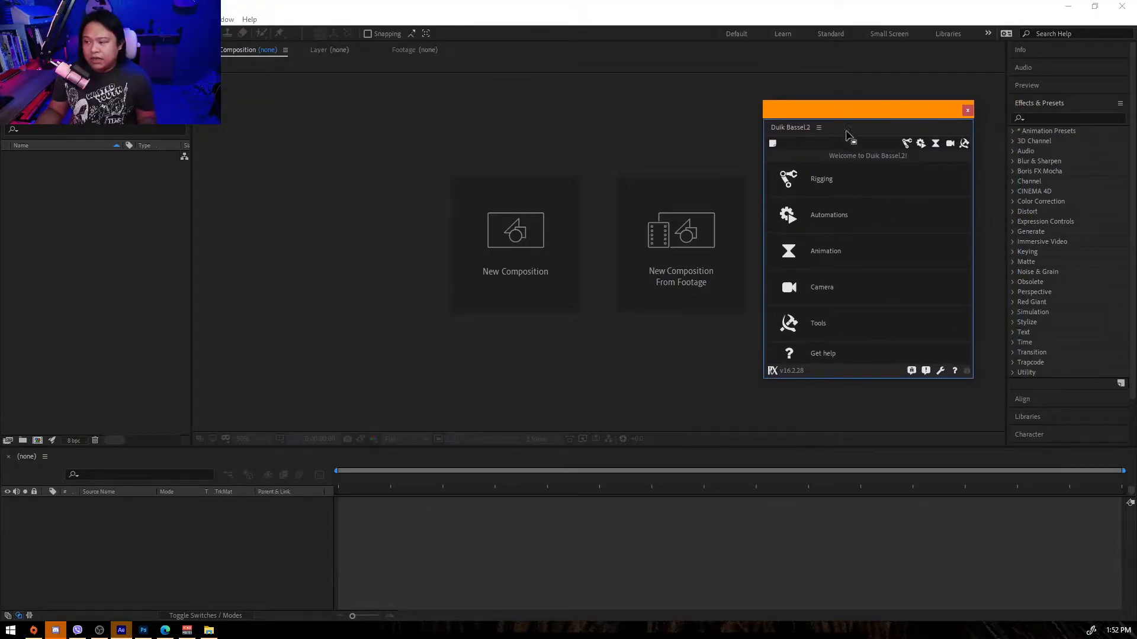
left_click(907, 143)
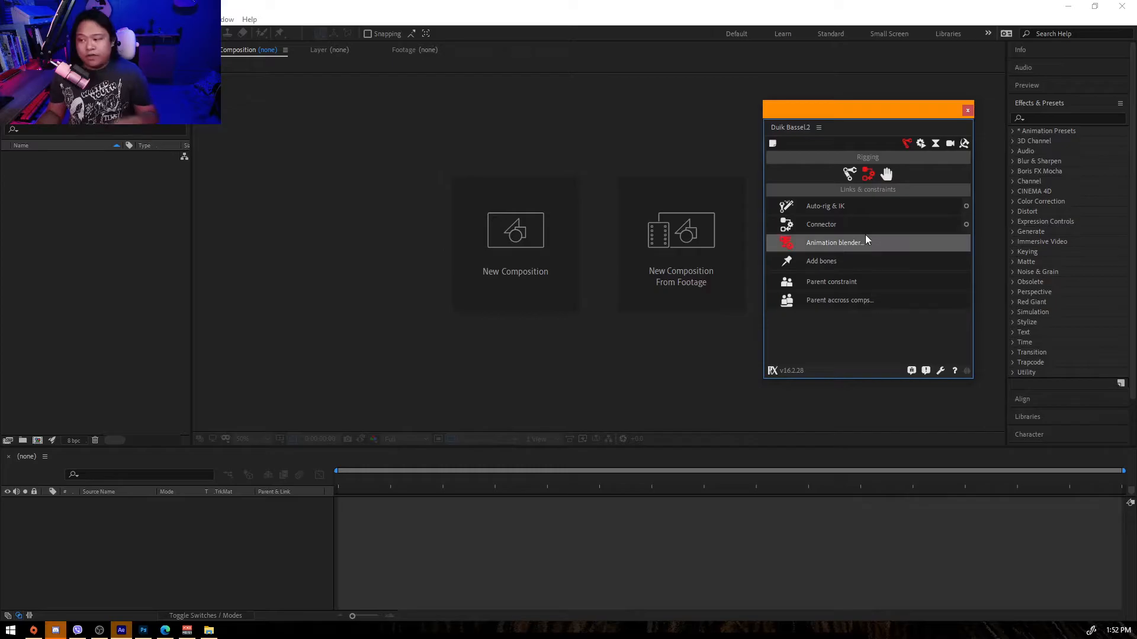
left_click(80, 231)
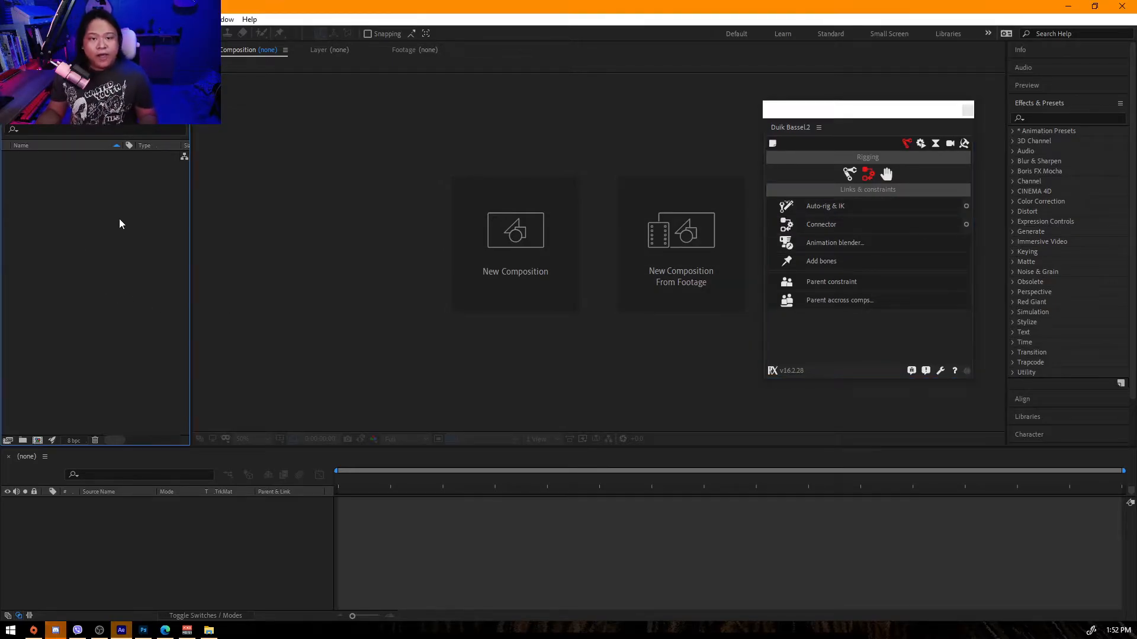
Import basic rig character.psd from the AE Rigging folder as a Composition - Retain Layer Sizes.
double_click(106, 208)
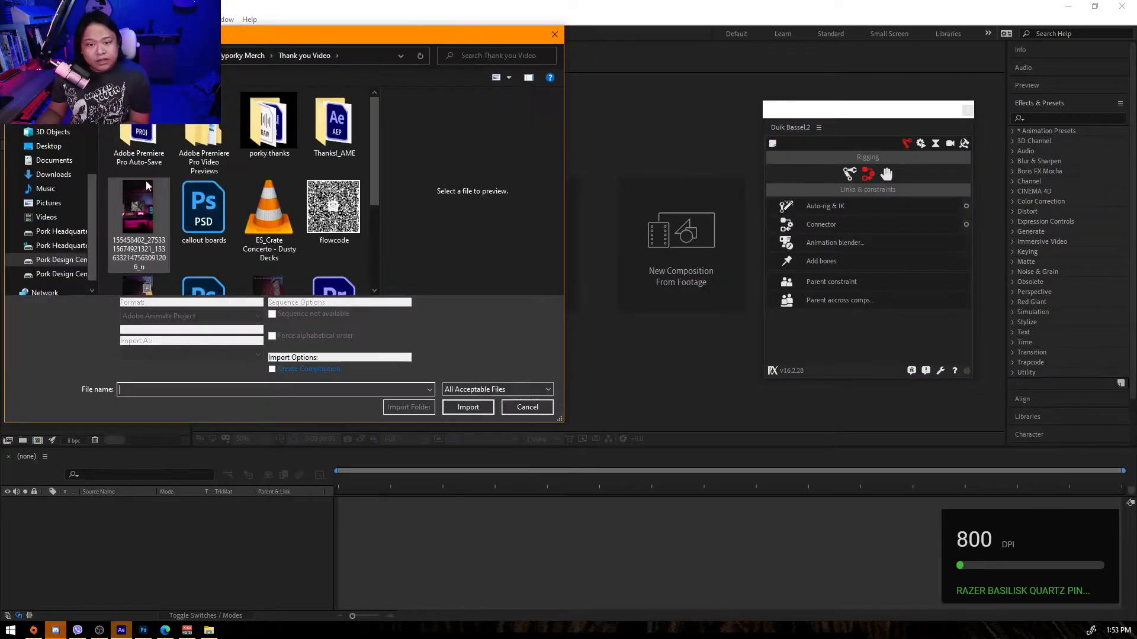
left_click(178, 55)
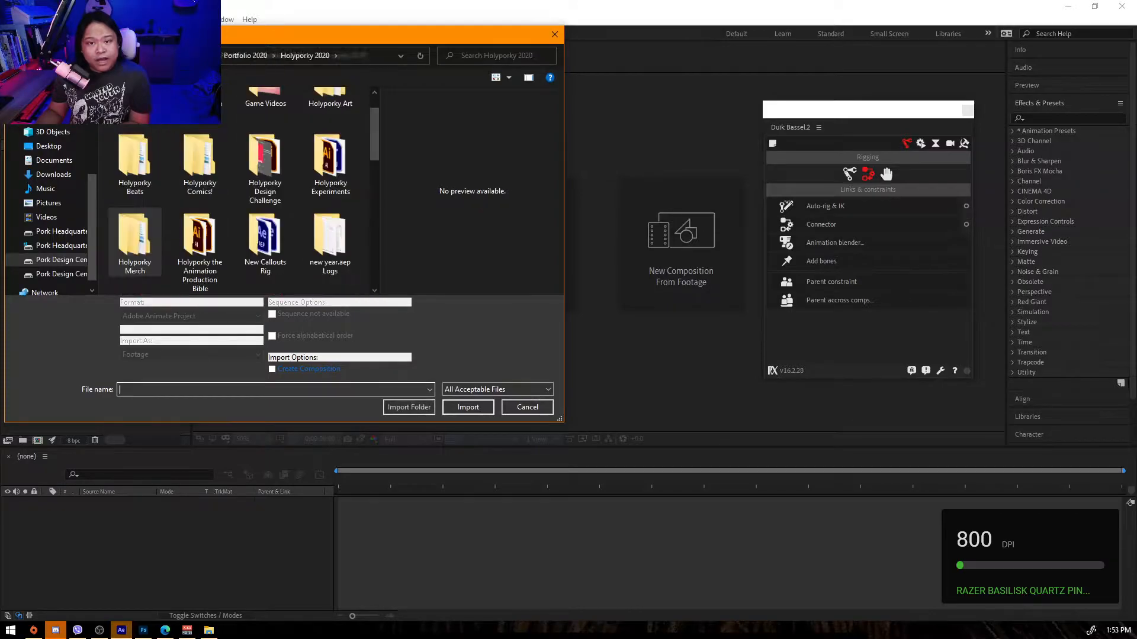
left_click(200, 56)
left_click(178, 55)
scroll(173, 164, "up", 4)
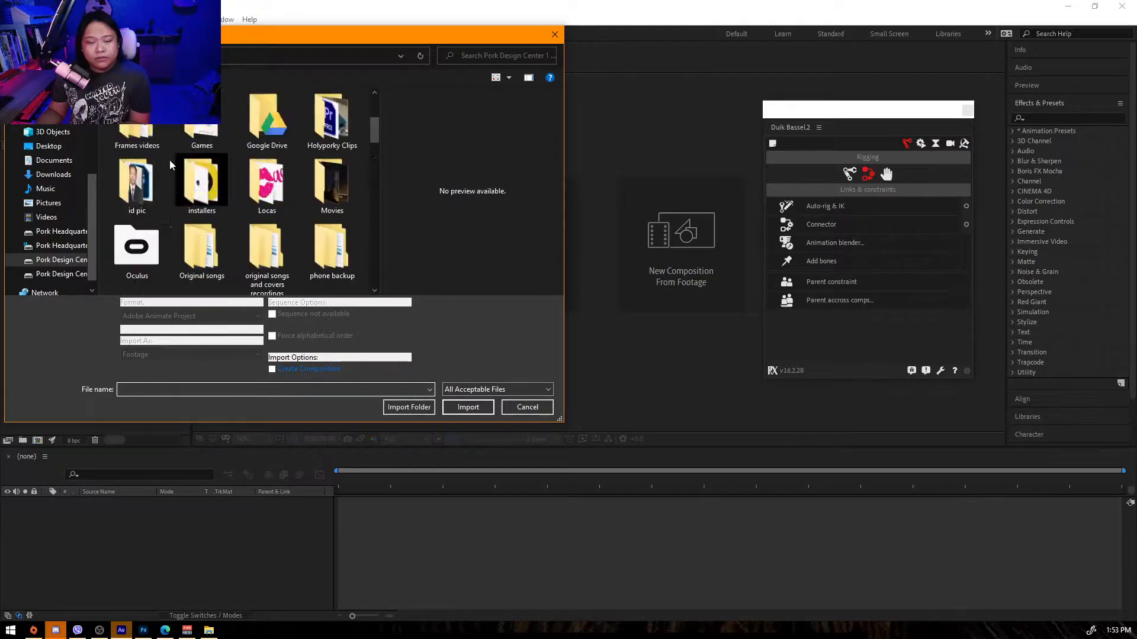
double_click(145, 132)
scroll(164, 157, "down", 3)
scroll(164, 156, "up", 2)
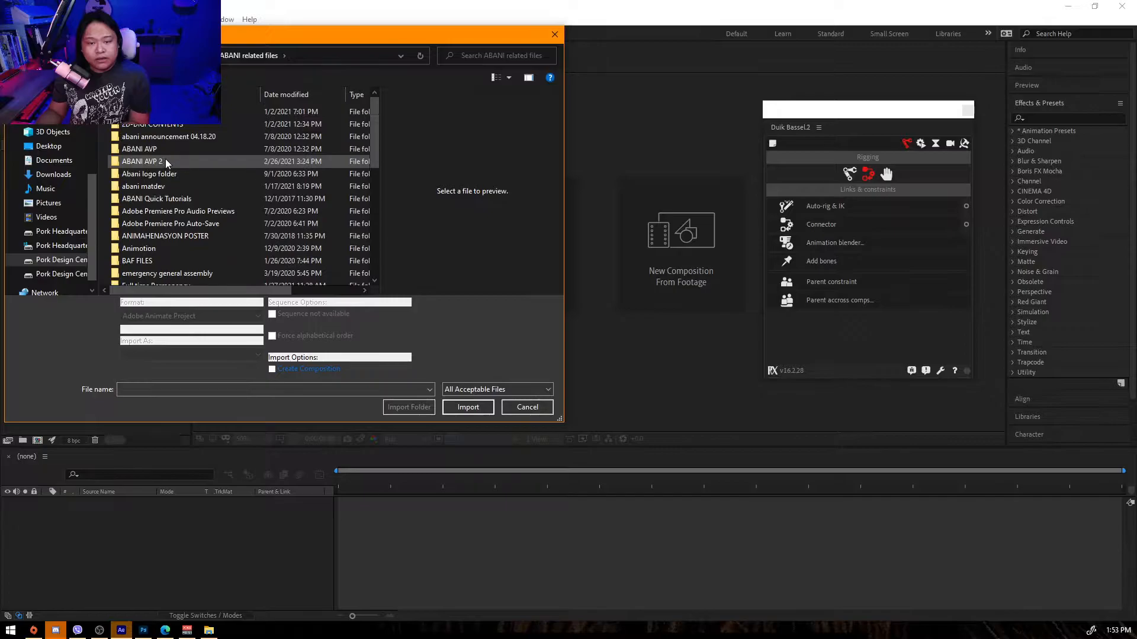
double_click(169, 180)
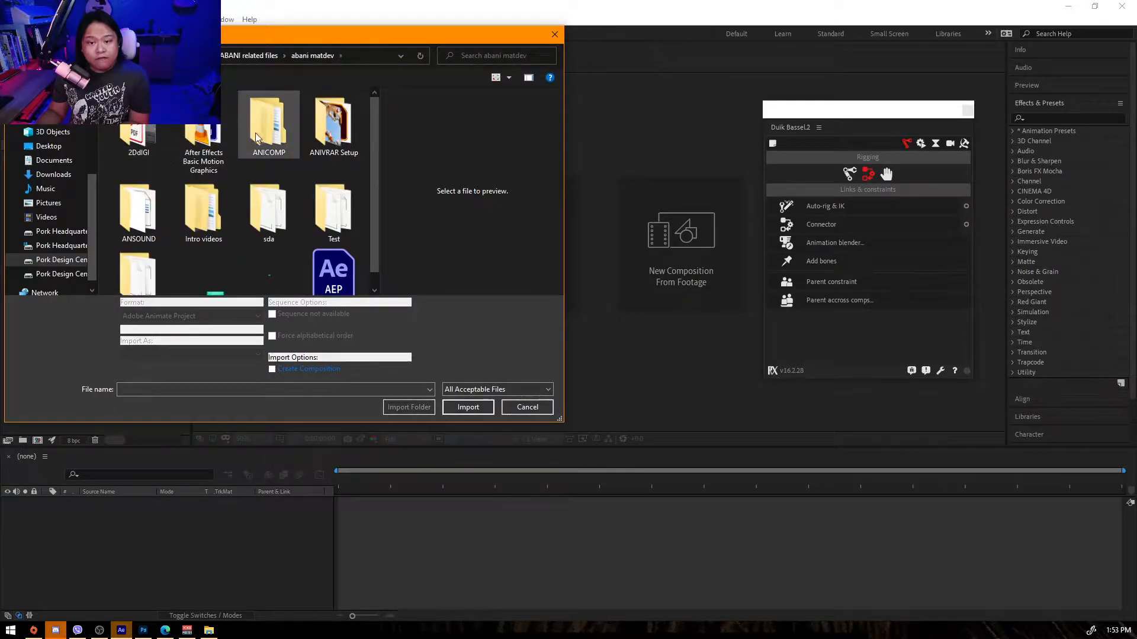
double_click(268, 123)
double_click(182, 124)
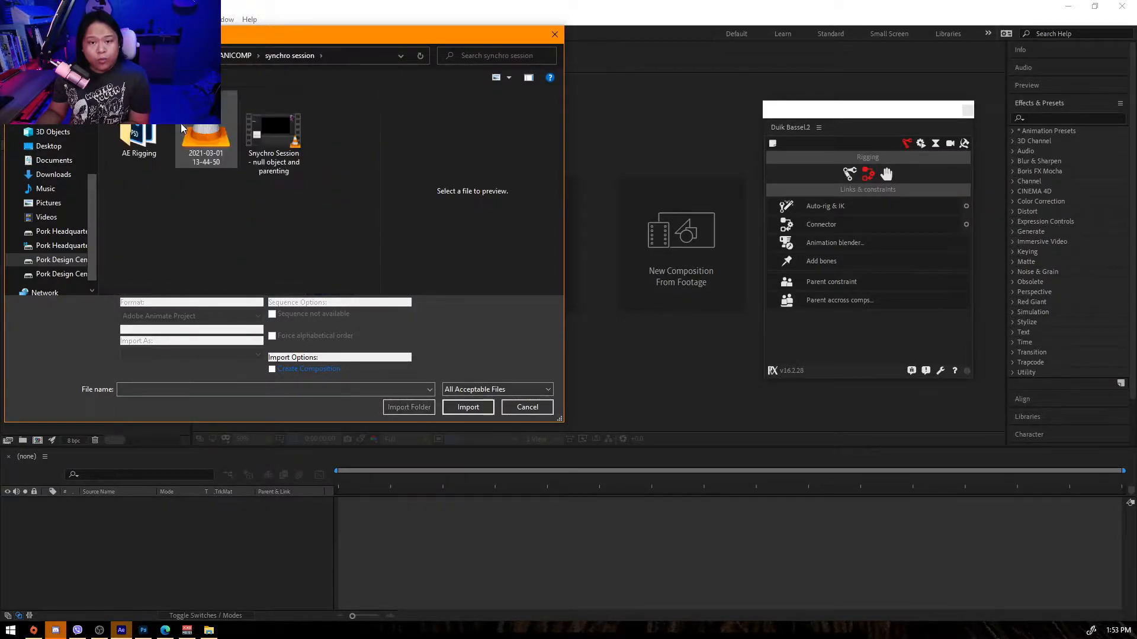
double_click(140, 133)
double_click(138, 137)
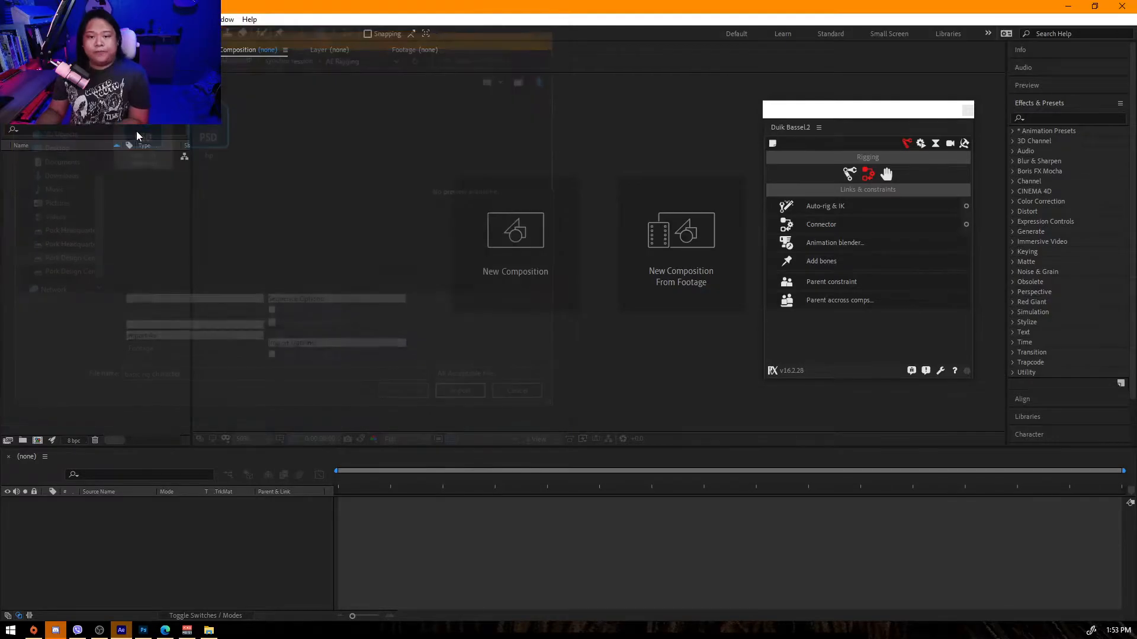
left_click(531, 242)
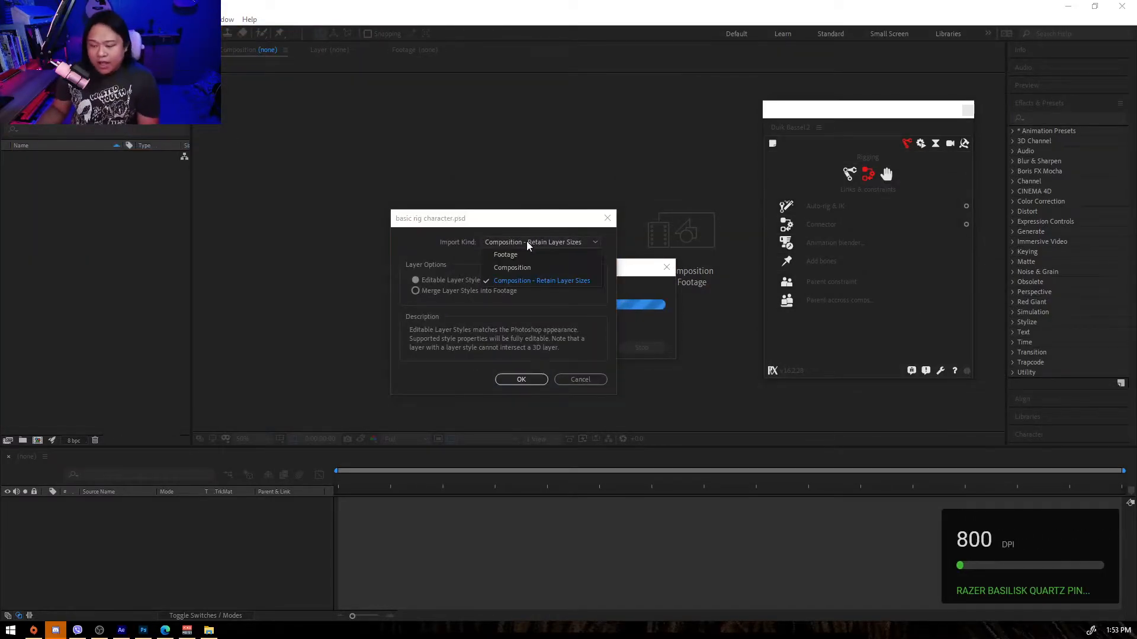
left_click(564, 283)
left_click(521, 379)
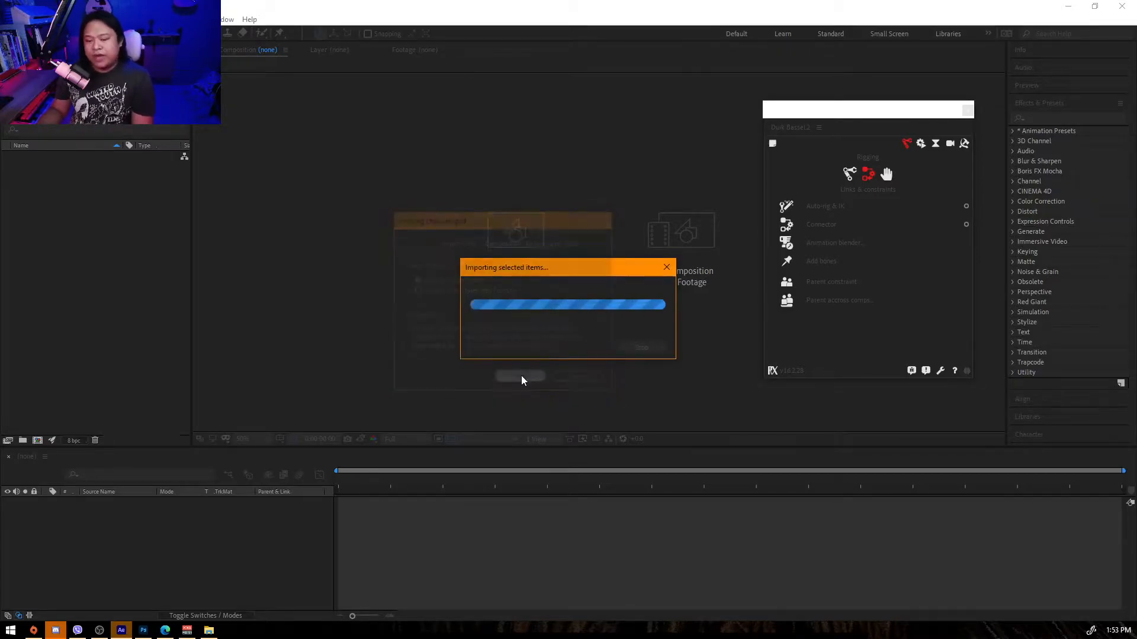
Open the basic rig character composition and move the Duik panel aside to see the character.
double_click(67, 158)
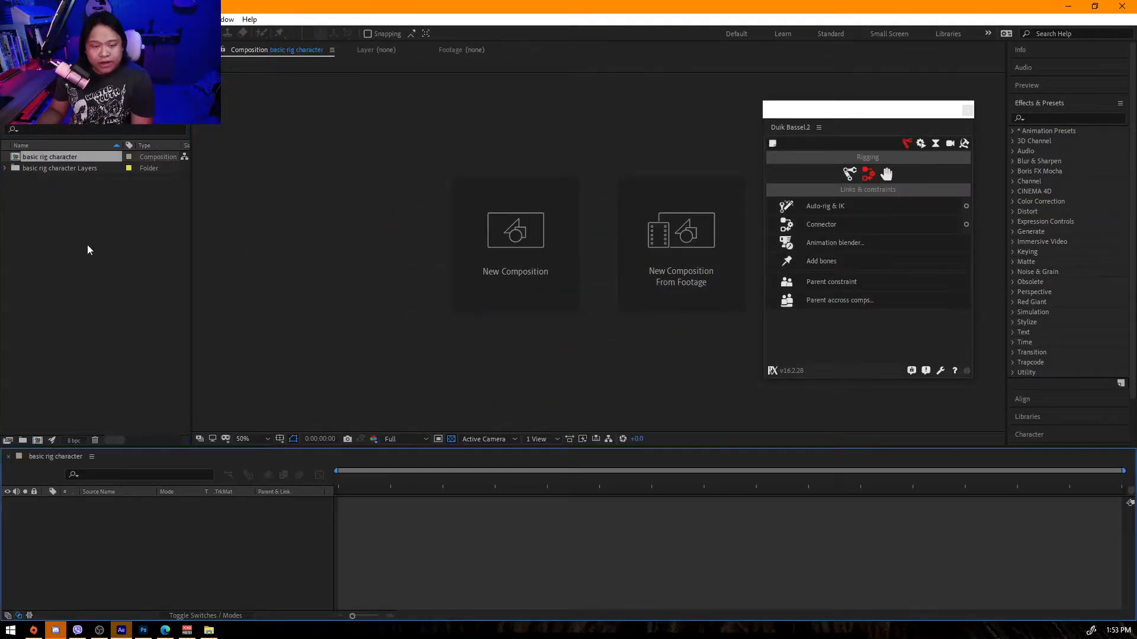
scroll(457, 335, "up", 2)
left_click_drag(899, 113, 1007, 127)
left_click_drag(744, 237, 632, 226)
left_click(647, 273)
scroll(104, 549, "down", 2)
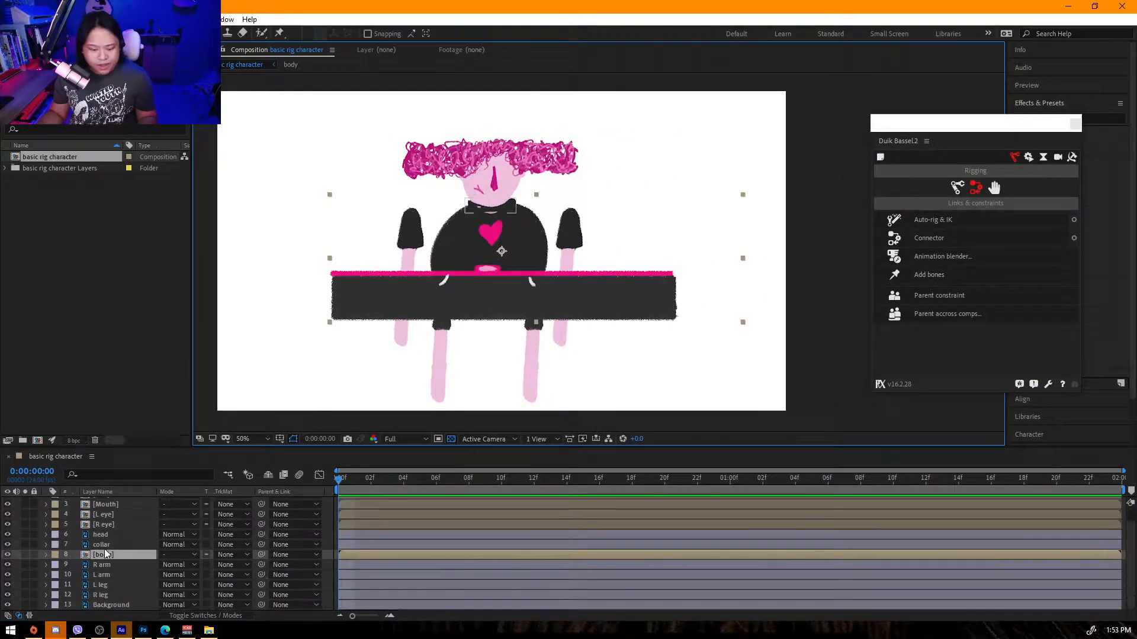
scroll(121, 581, "up", 2)
left_click_drag(341, 488, 430, 483)
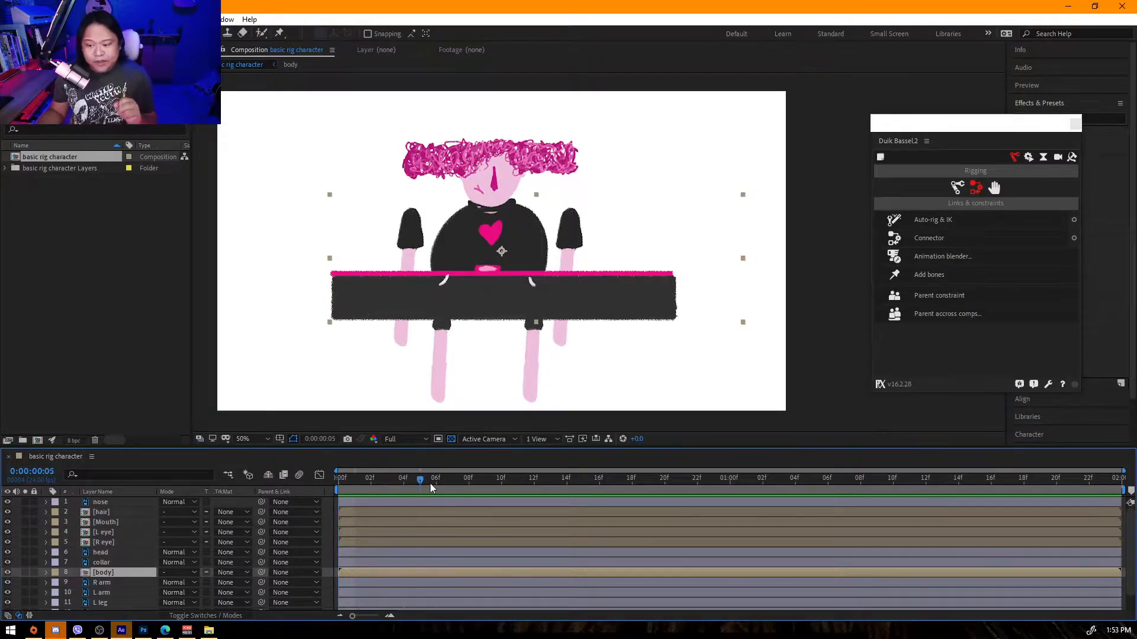
left_click_drag(503, 296, 544, 294)
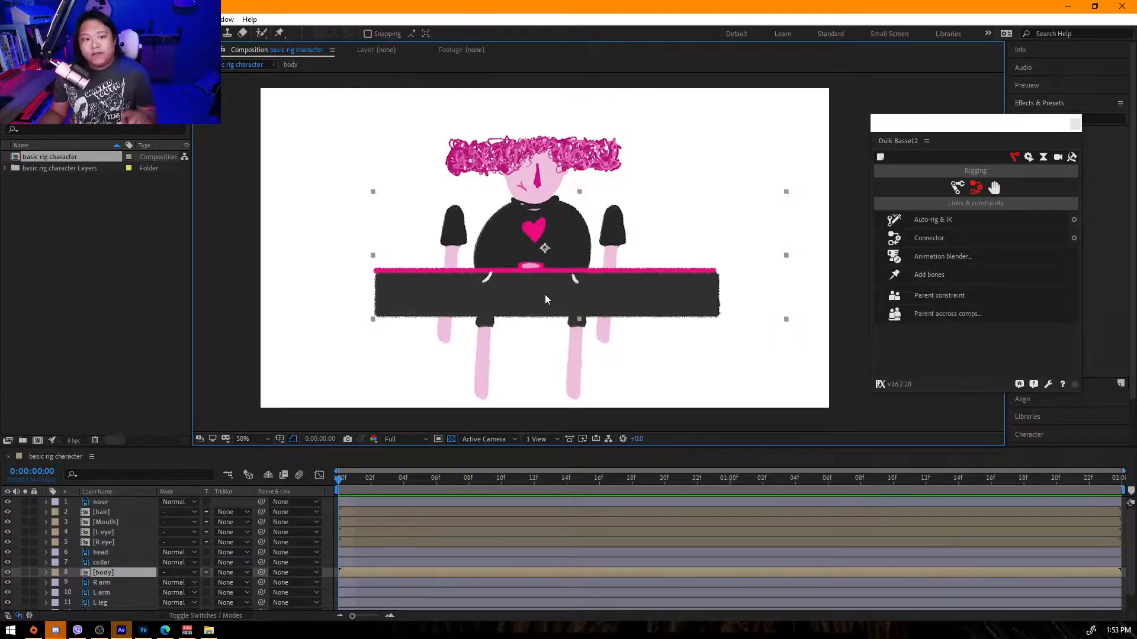
Open the Mouth precomp, split both mouth layers at 1 second and delete the later halves.
left_click(111, 521)
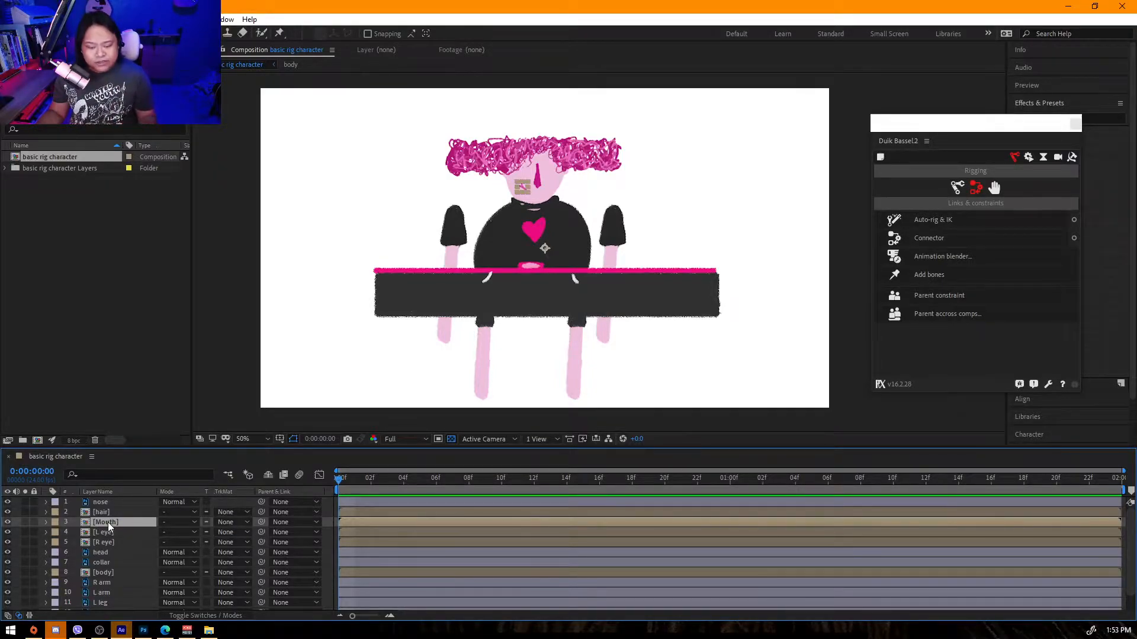
double_click(108, 522)
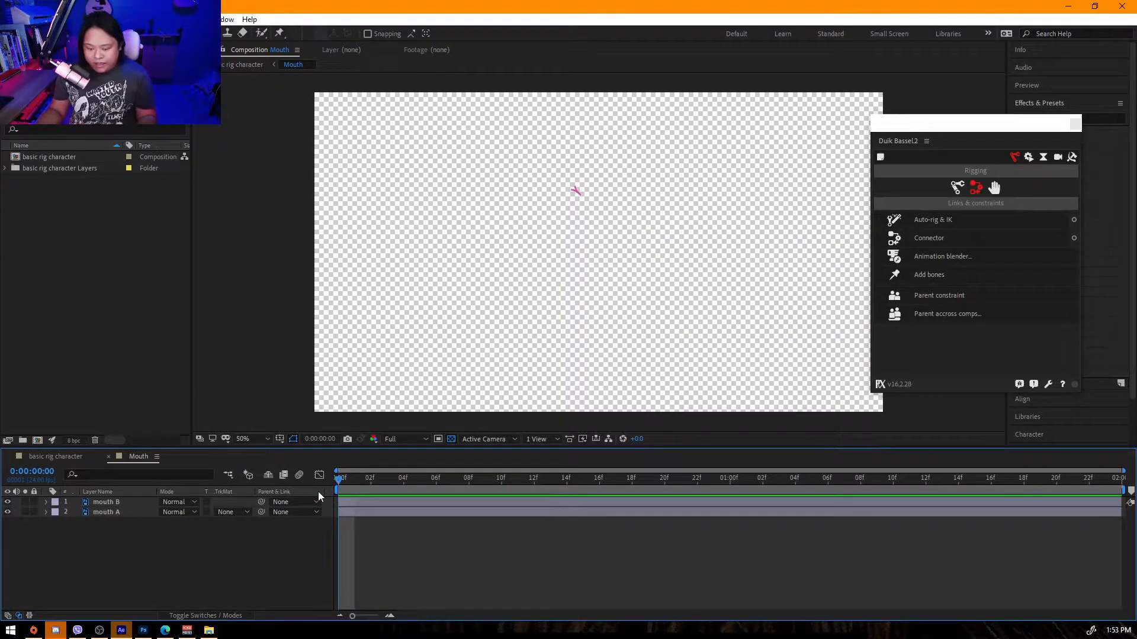
key("=")
left_click_drag(392, 481, 470, 500)
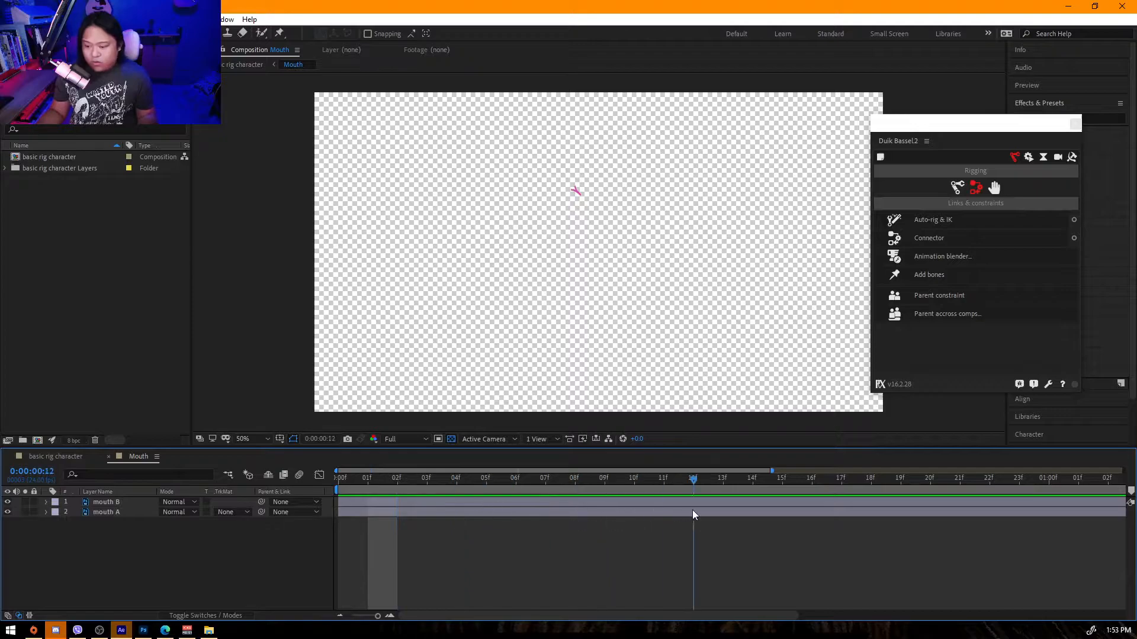
key("minus")
left_click_drag(605, 481, 683, 483)
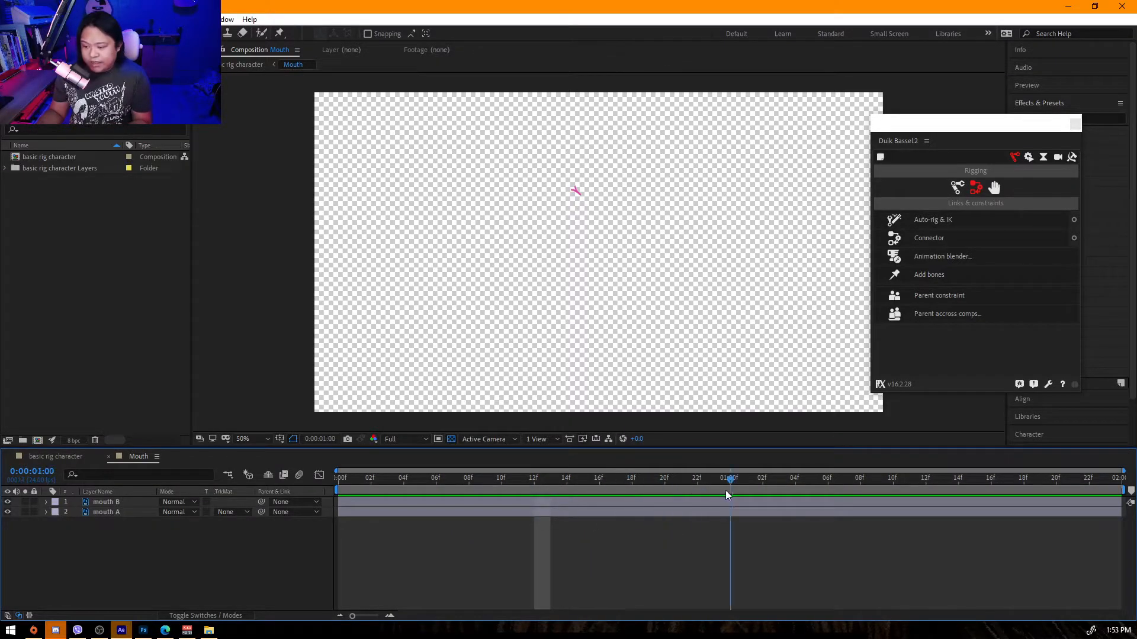
key("ctrl+a")
key("ctrl+shift+d")
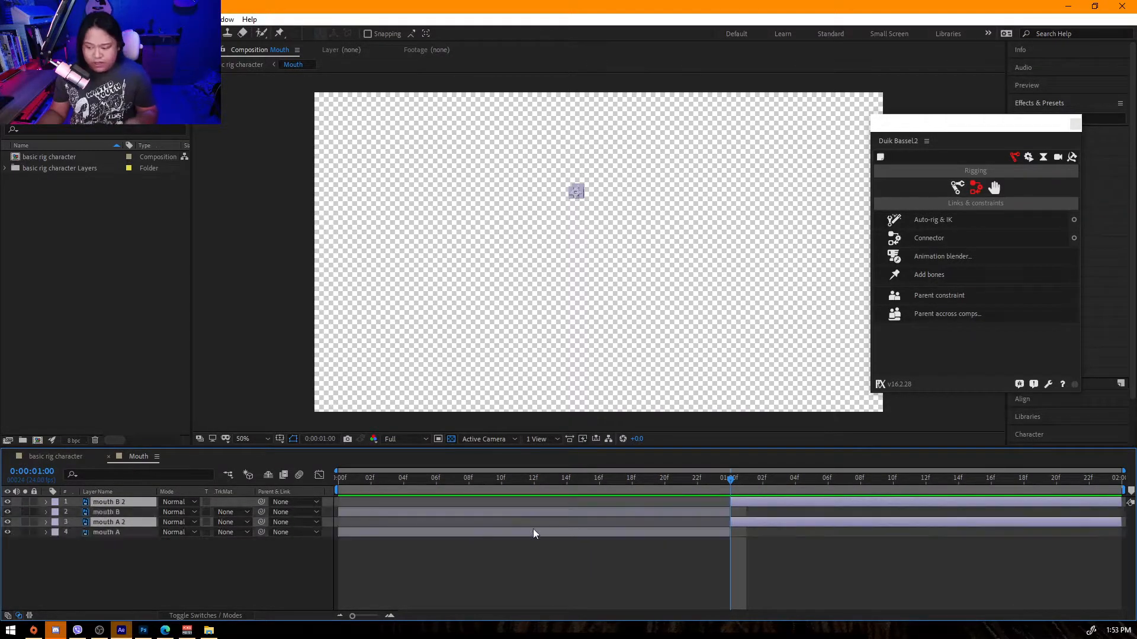
key("Delete")
Put mouth A above mouth B and sequence the two layers without overlap.
mouse_move(118, 502)
left_mouse_down()
mouse_move(197, 550)
mouse_move(106, 505)
left_mouse_up()
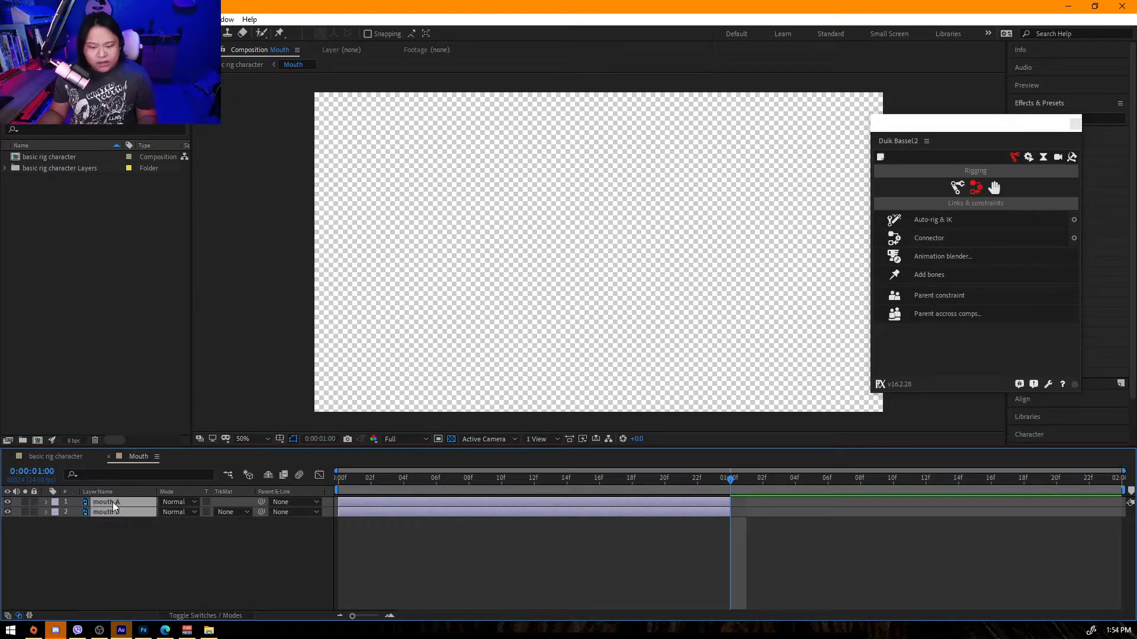
right_click(112, 502)
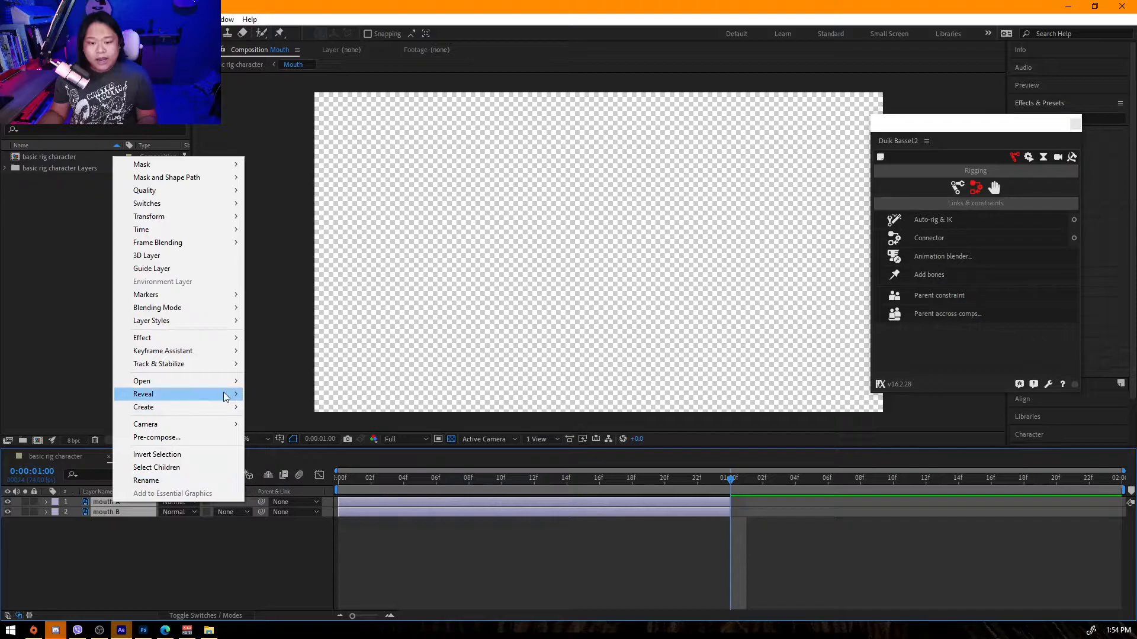
mouse_move(219, 389)
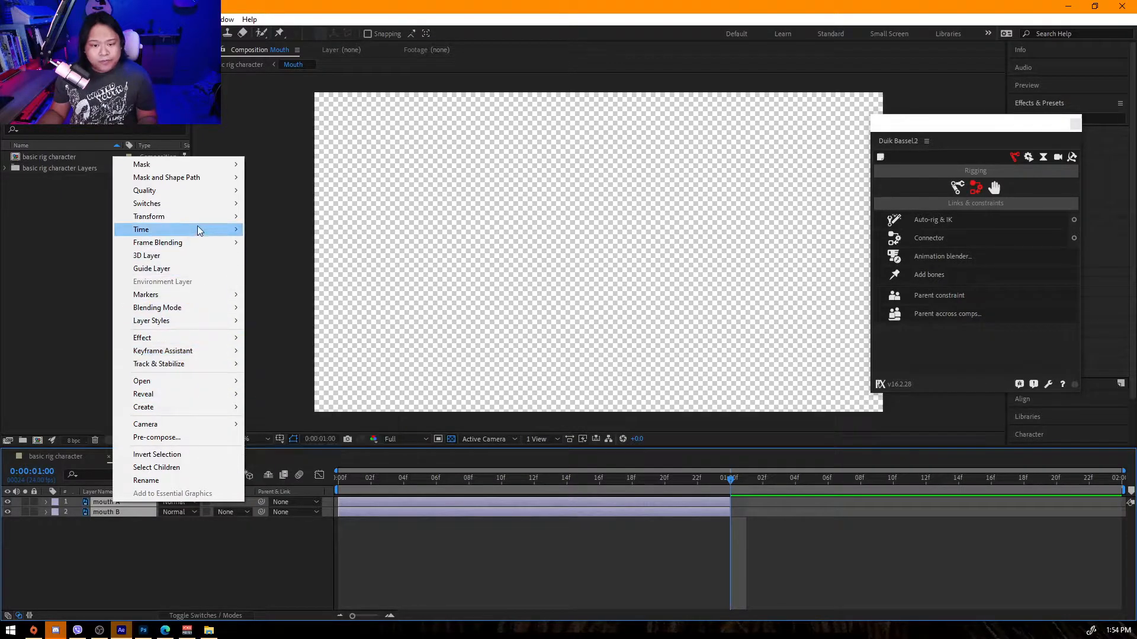
mouse_move(198, 229)
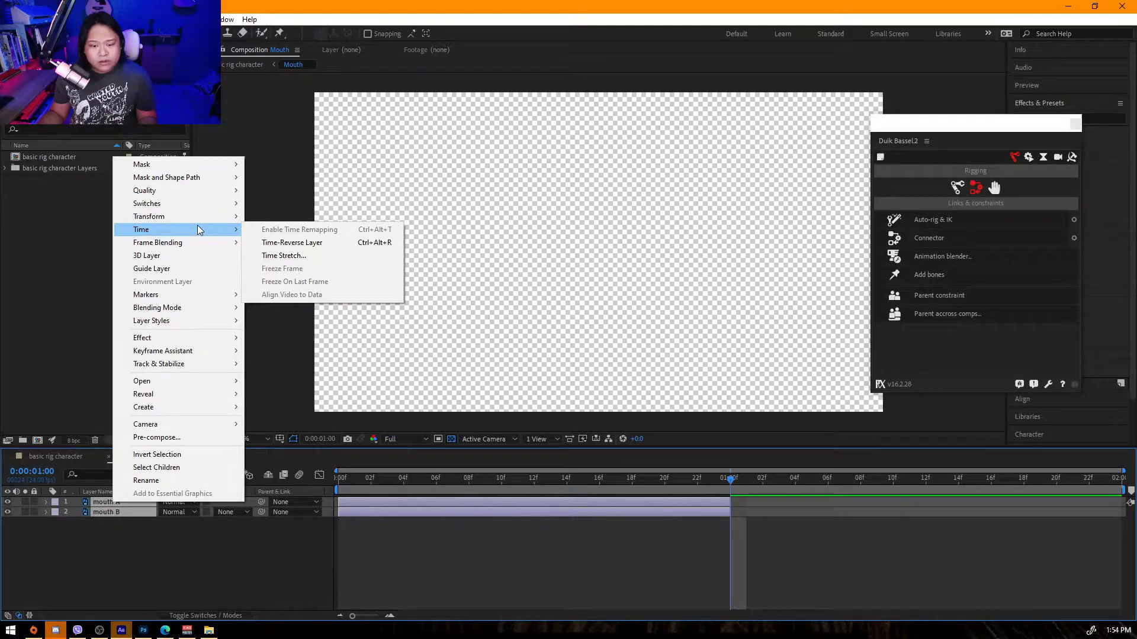
mouse_move(197, 355)
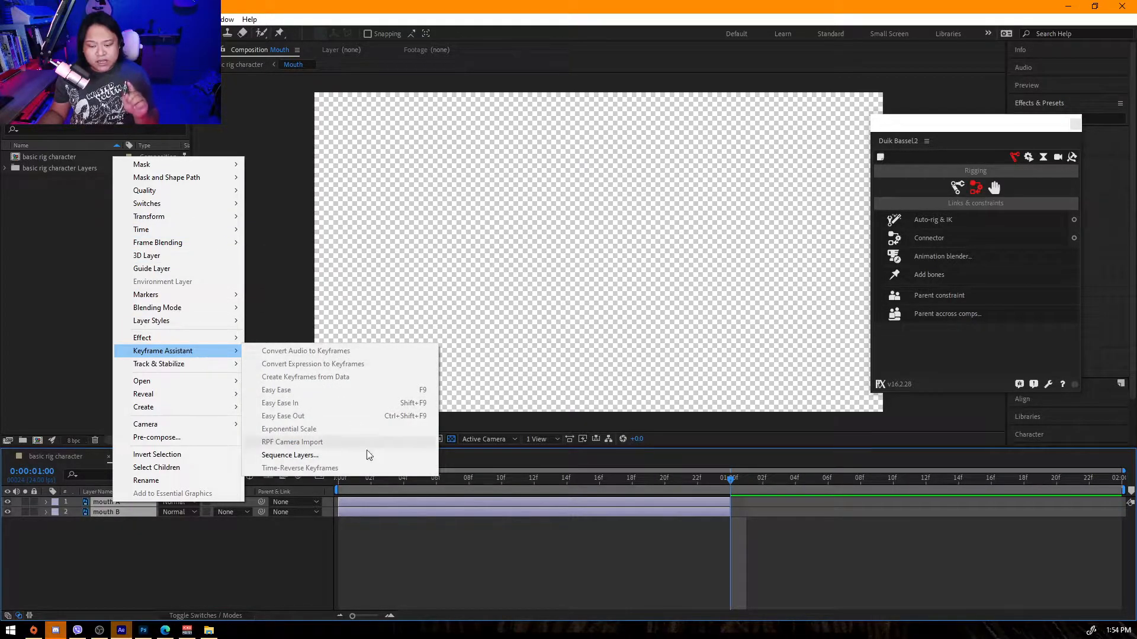
left_click(308, 455)
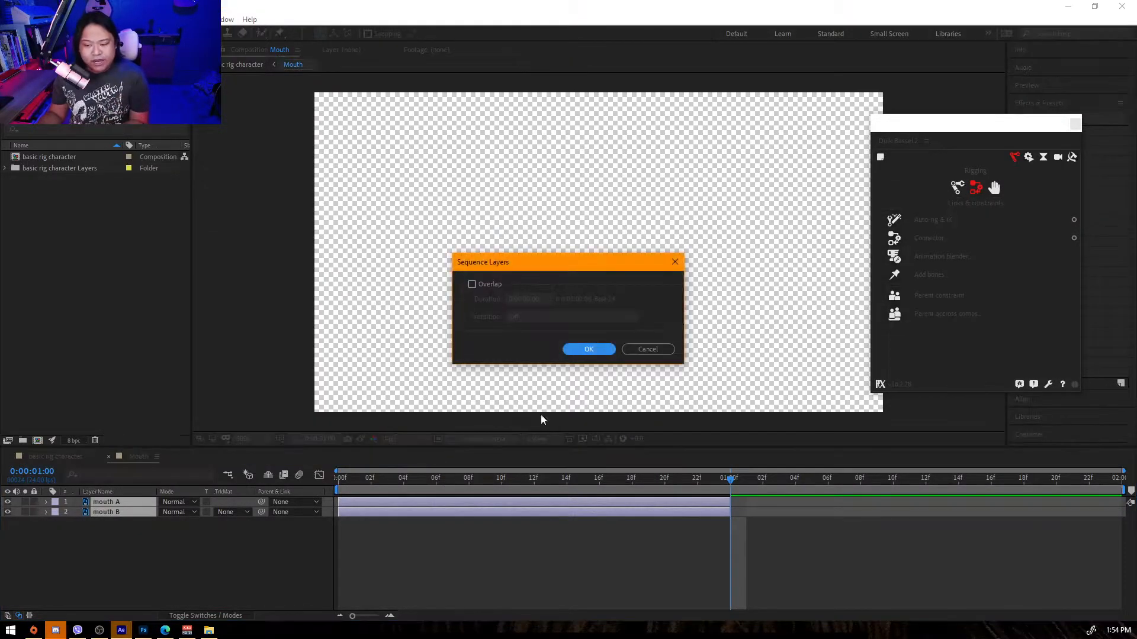
left_click(599, 353)
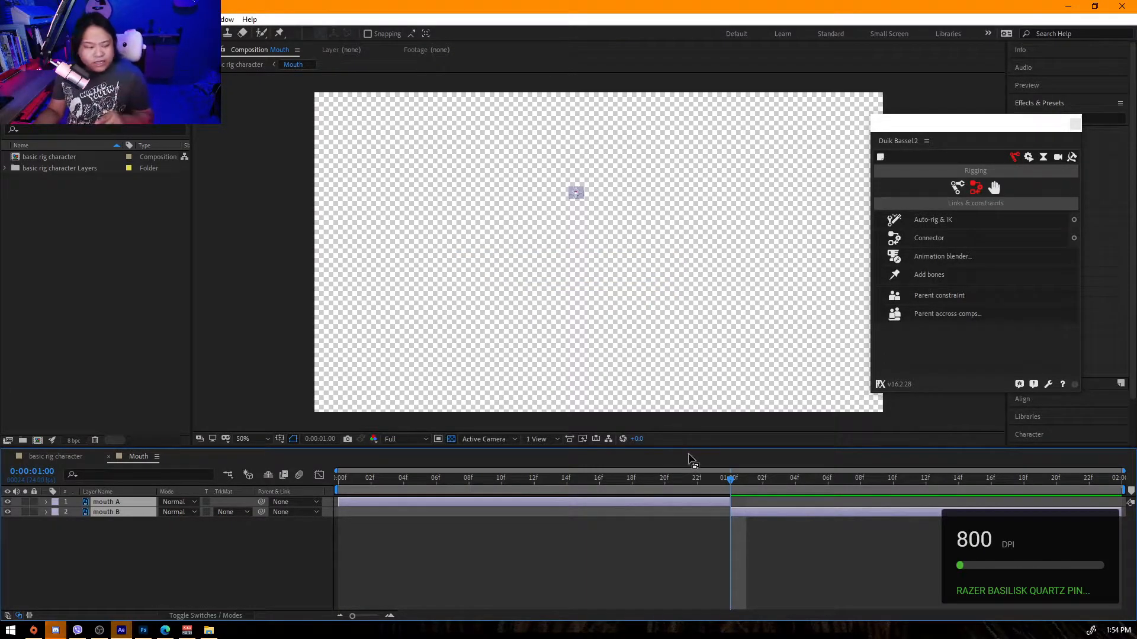
Save the project as Rigging demo in the AE Rigging folder.
left_click_drag(613, 480, 276, 476)
left_click(241, 342)
left_click_drag(398, 477, 200, 492)
key("ctrl+s")
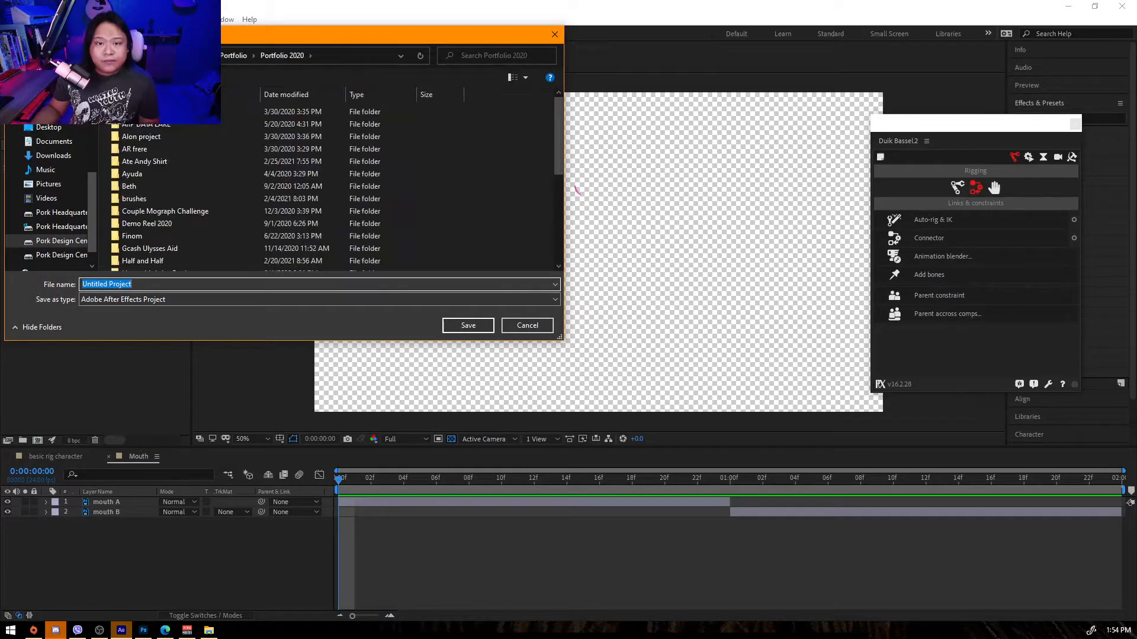
left_click(175, 56)
double_click(141, 118)
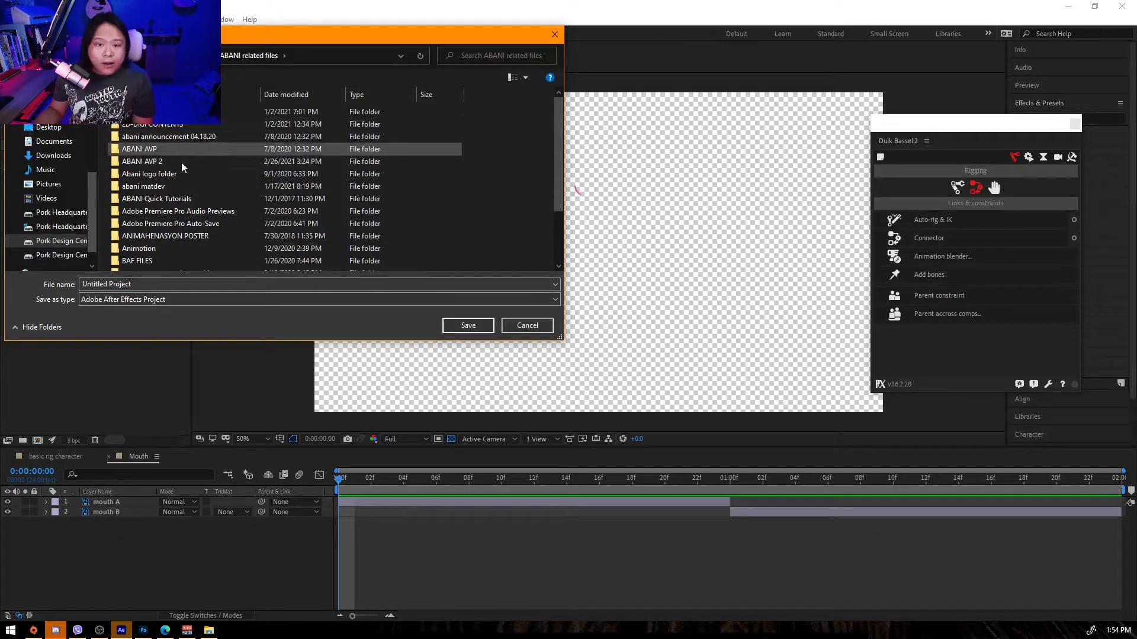
double_click(157, 187)
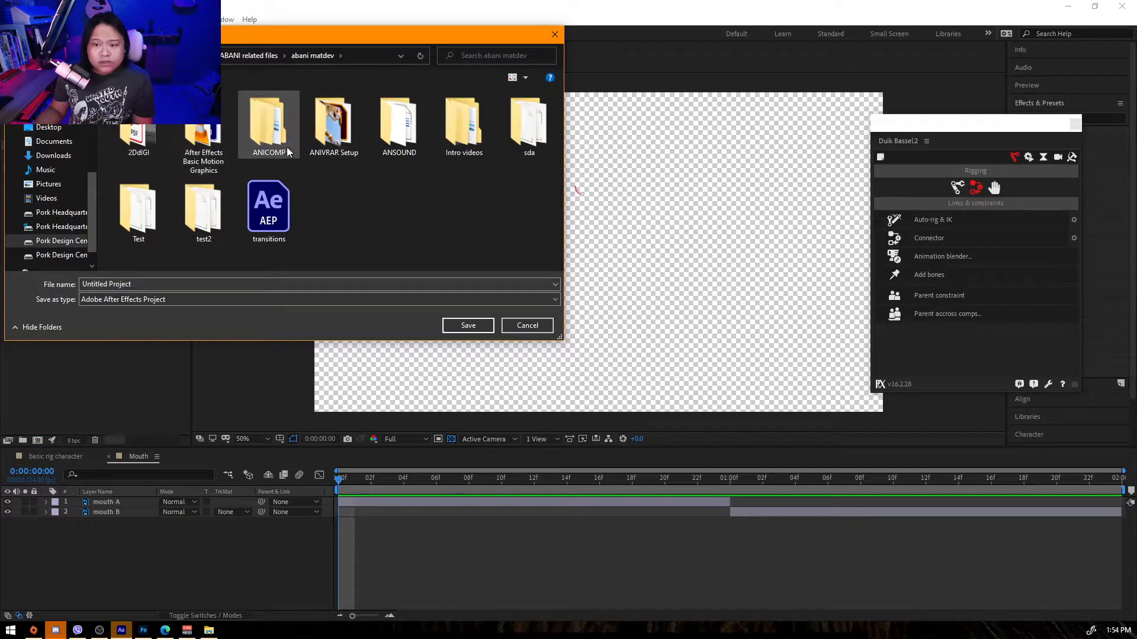
double_click(268, 127)
double_click(154, 111)
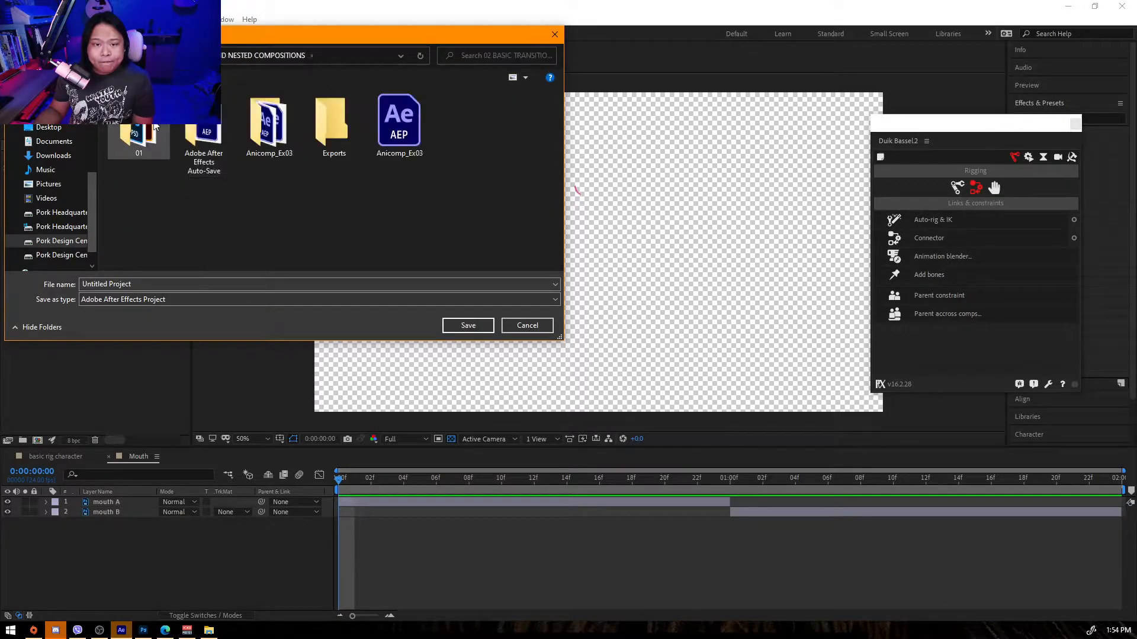
double_click(141, 118)
key("BackSpace")
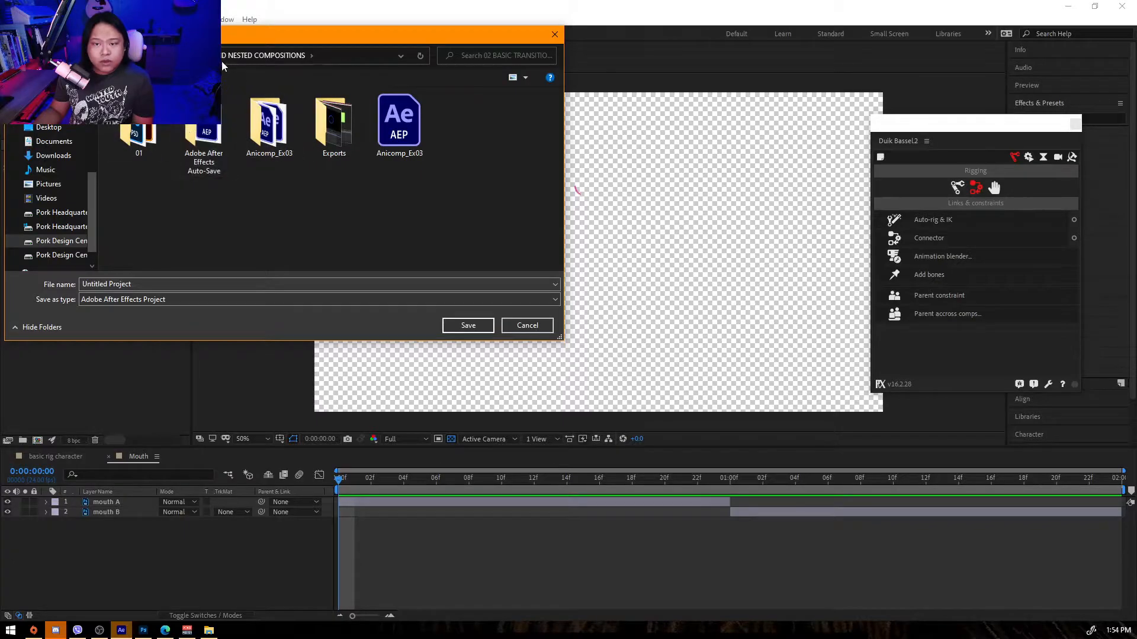
left_click(193, 55)
double_click(142, 124)
double_click(133, 136)
left_click(148, 285)
type("Rigging demo")
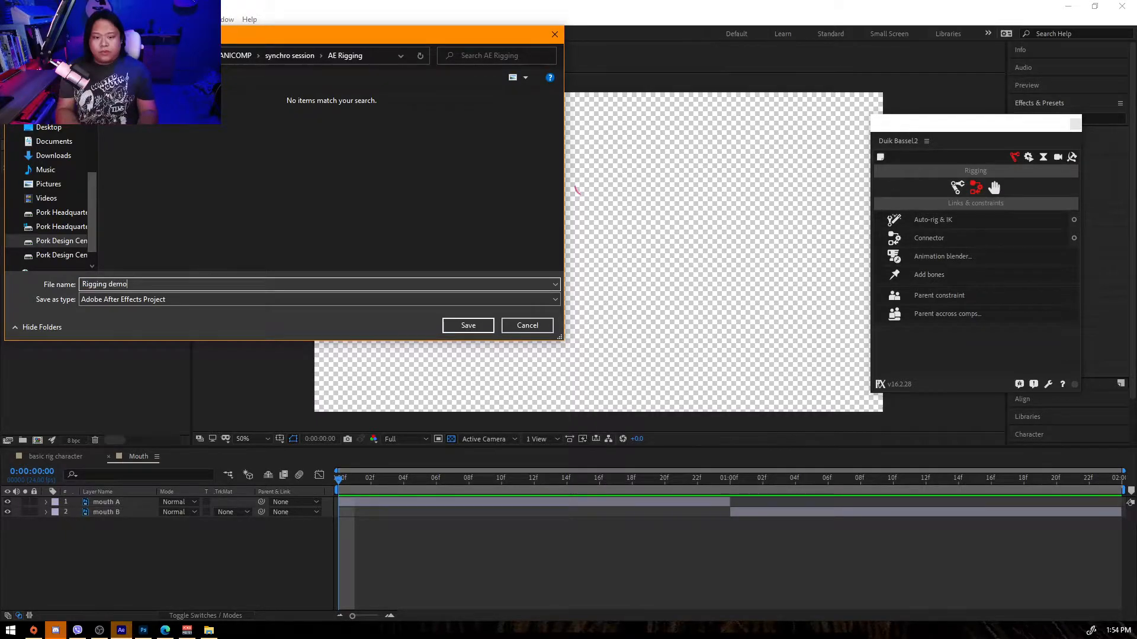
key("Return")
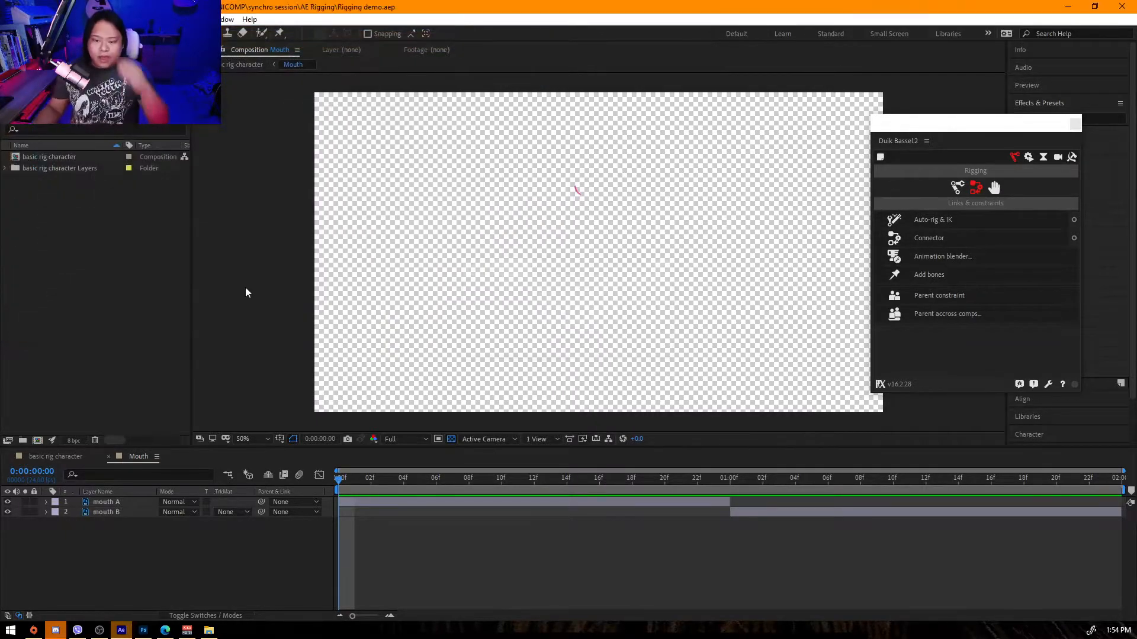
Scrub through the Mouth precomp and review its composition settings.
left_click_drag(438, 481, 1056, 481)
left_click(1000, 414)
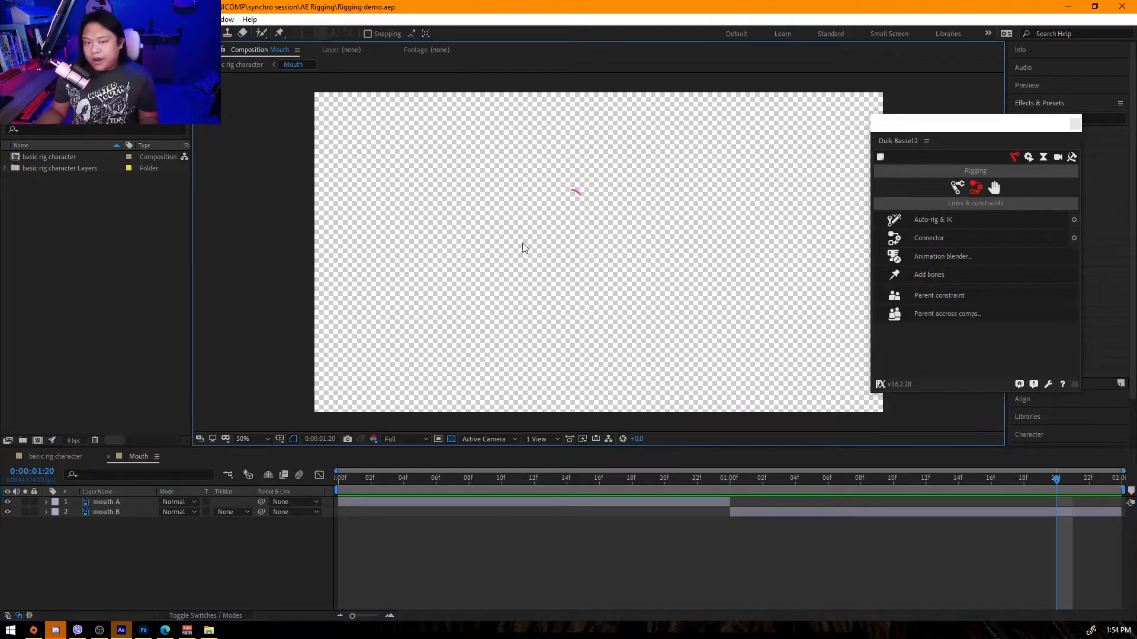
left_click(61, 20)
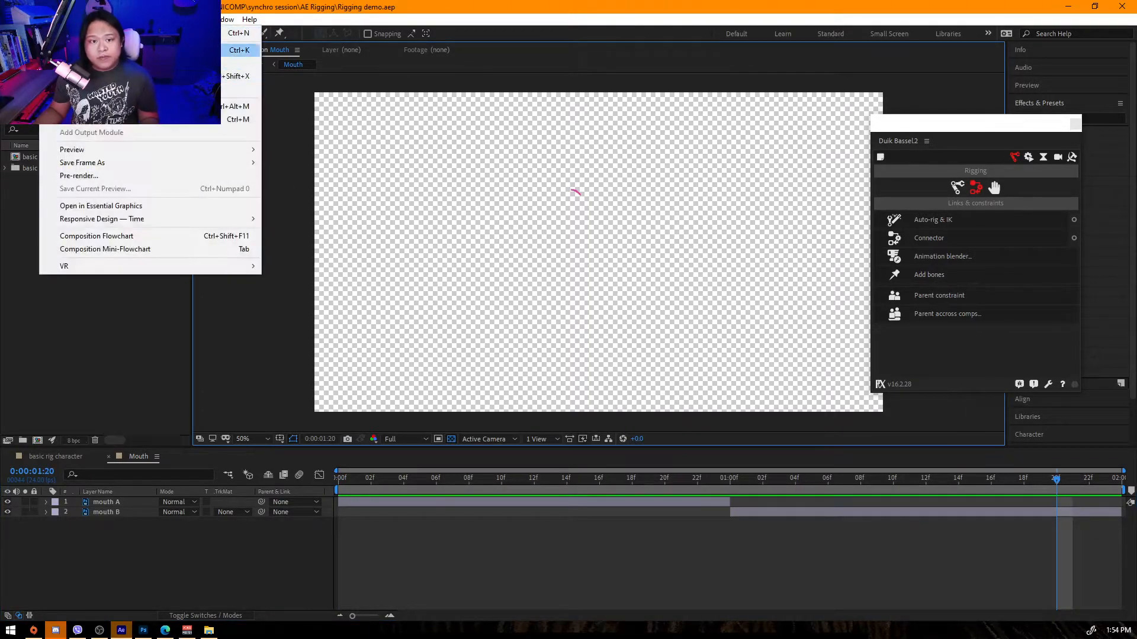
left_click(79, 50)
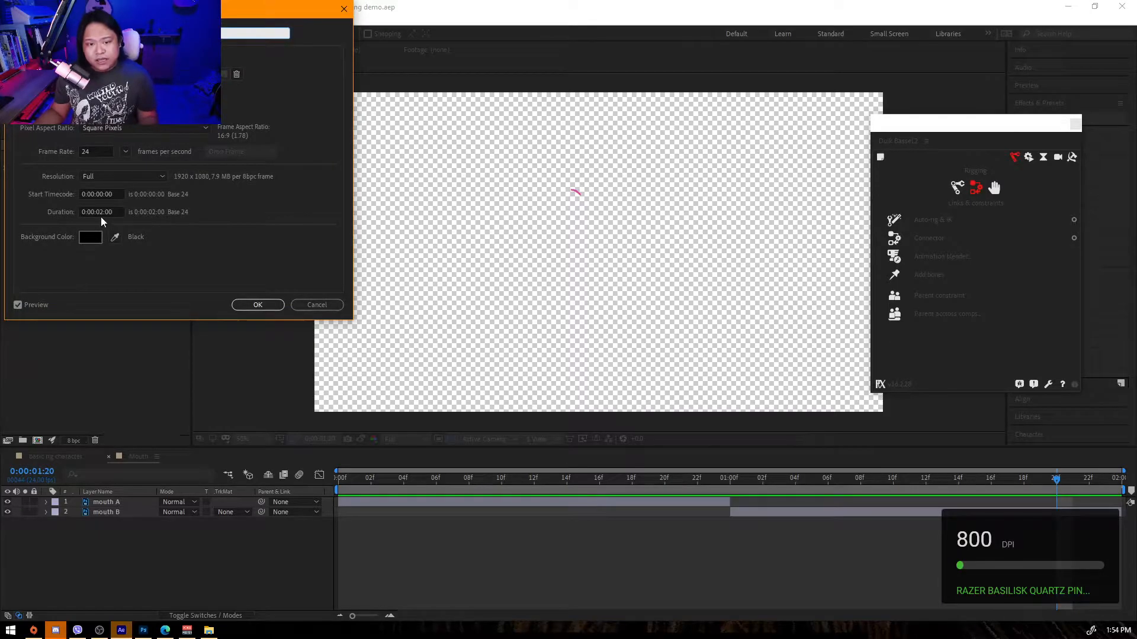
left_click_drag(810, 478, 859, 478)
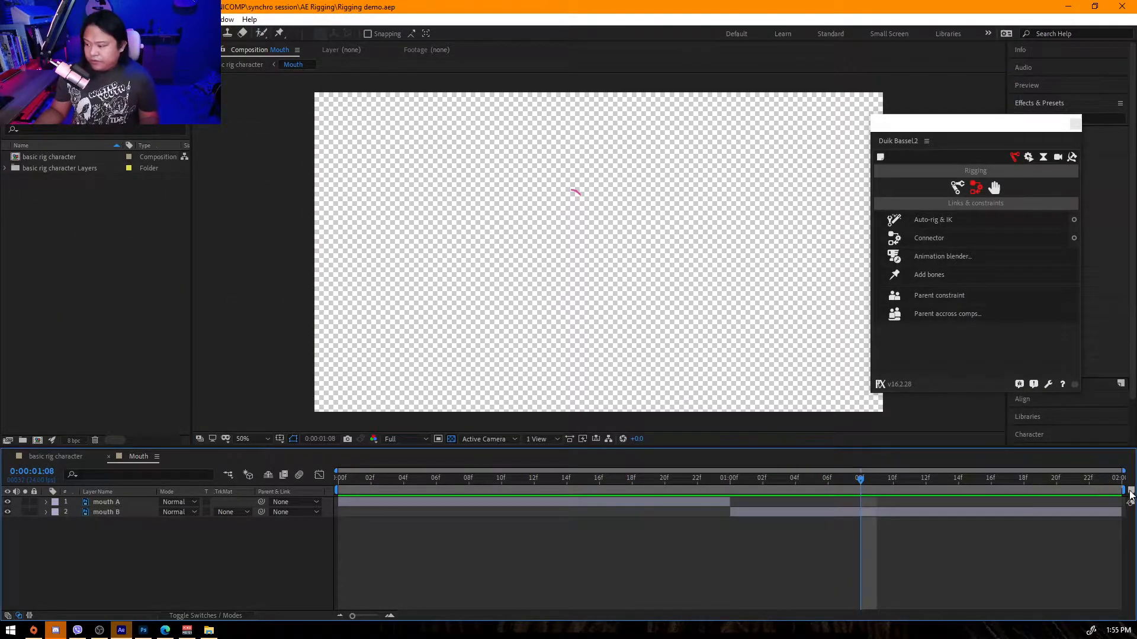
left_click_drag(1128, 489, 769, 477)
left_click(62, 20)
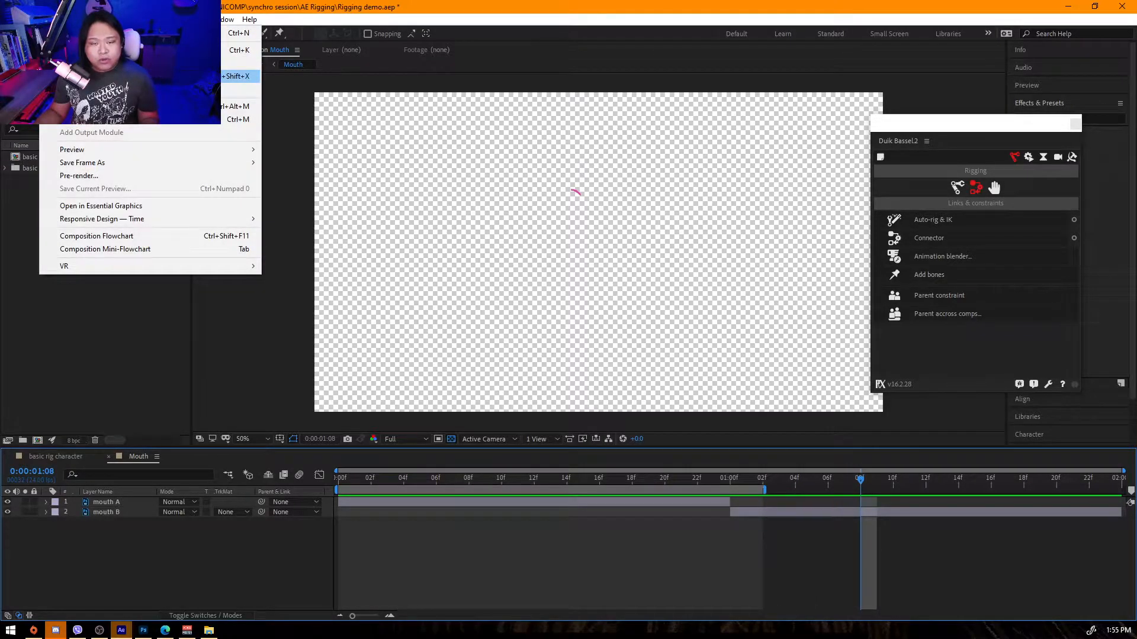
left_click(261, 335)
left_click_drag(767, 490, 1124, 492)
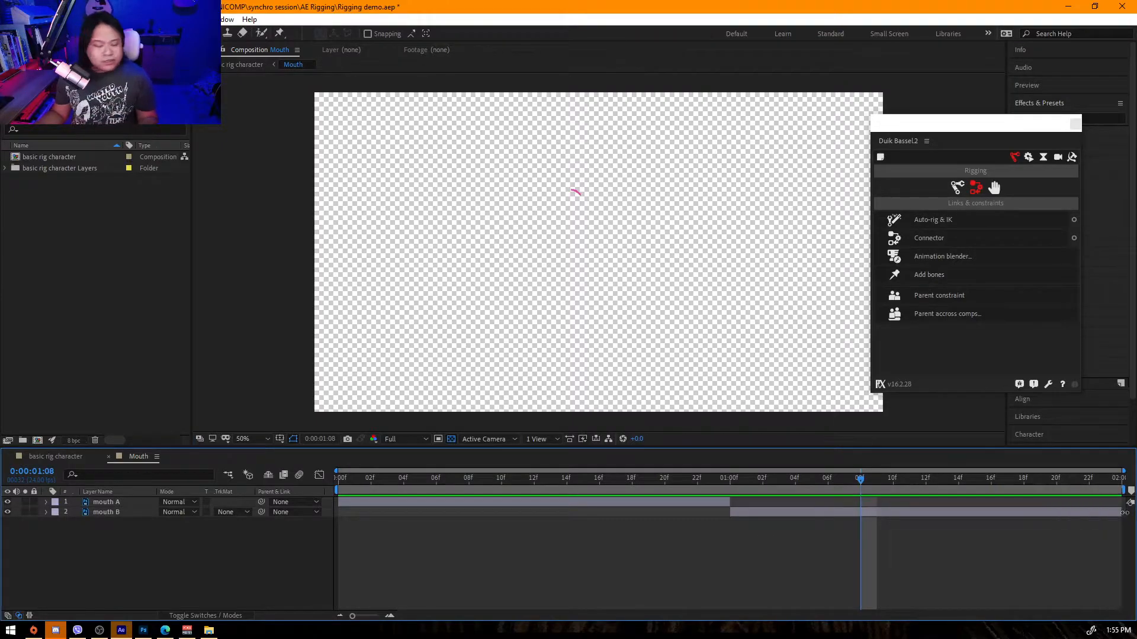
Open the basic rig character comp and set its duration to 20 seconds.
left_click(78, 455)
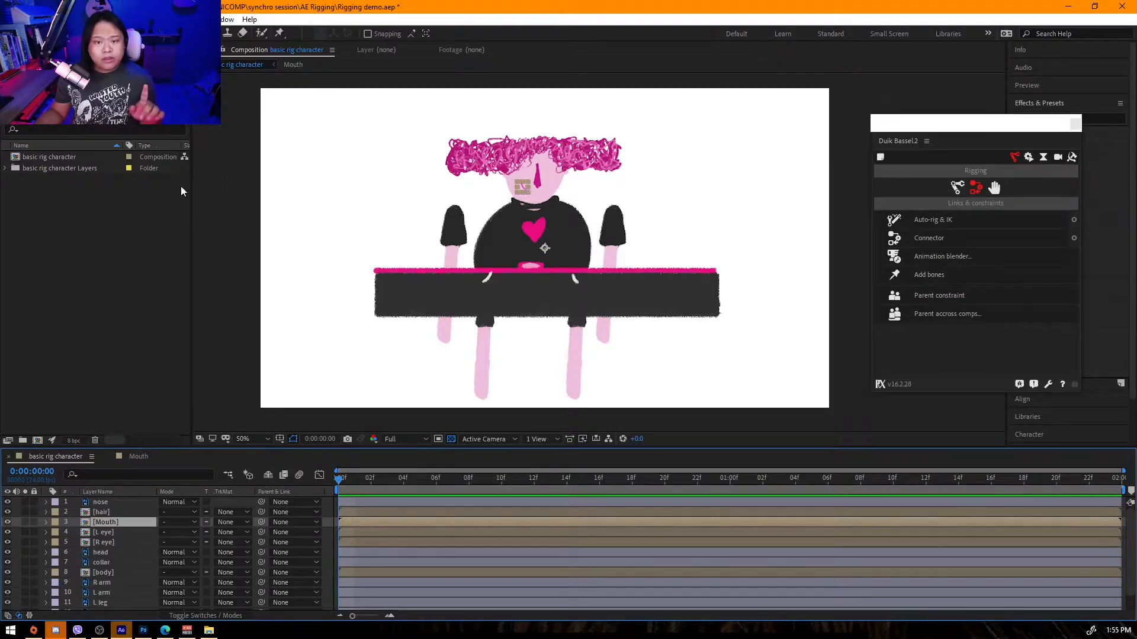
left_click_drag(192, 186, 212, 204)
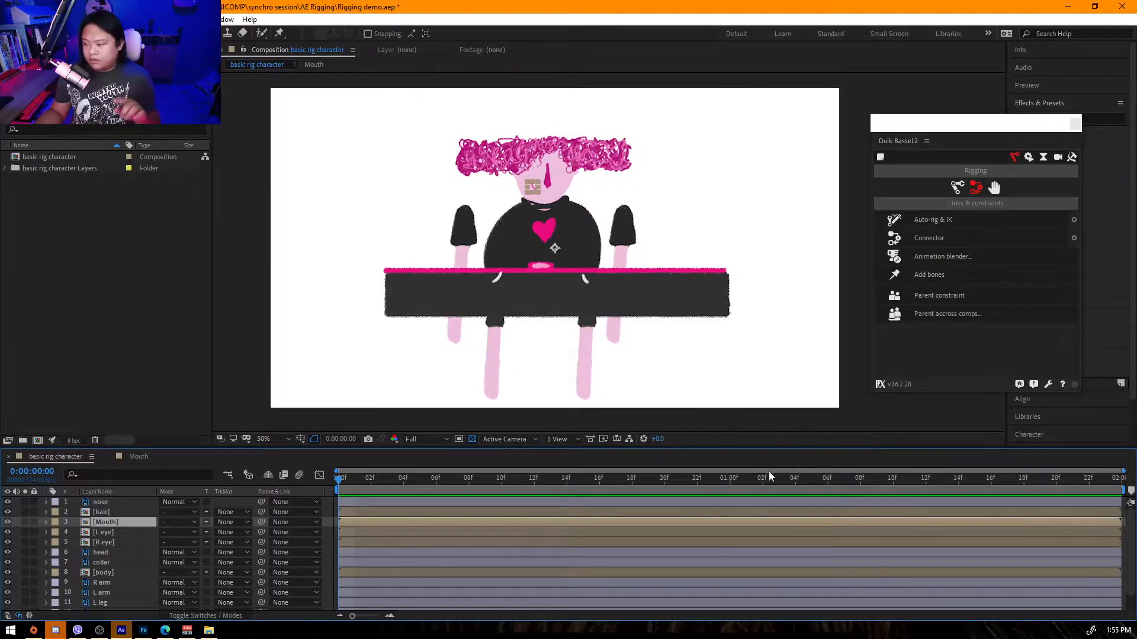
left_click(58, 19)
left_click(89, 49)
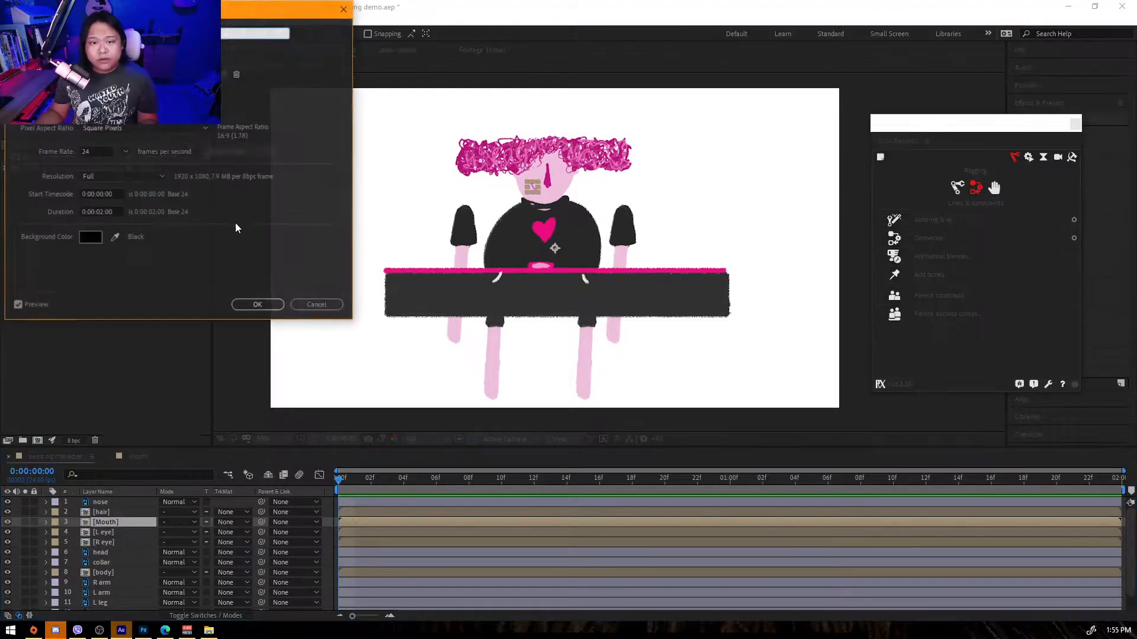
left_click(100, 212)
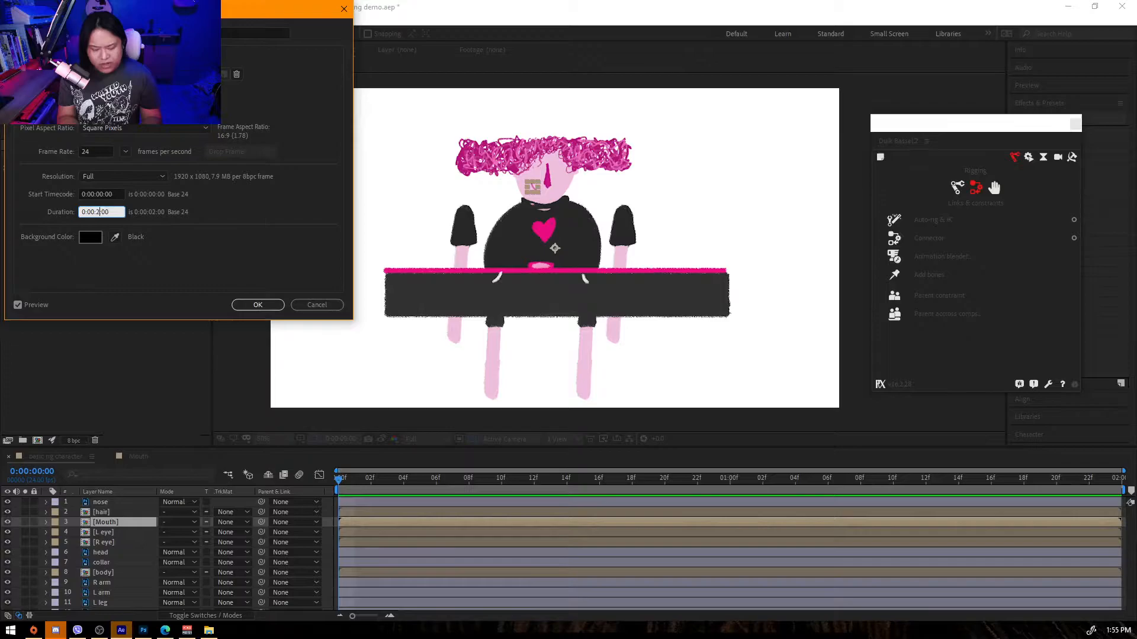
key("Return")
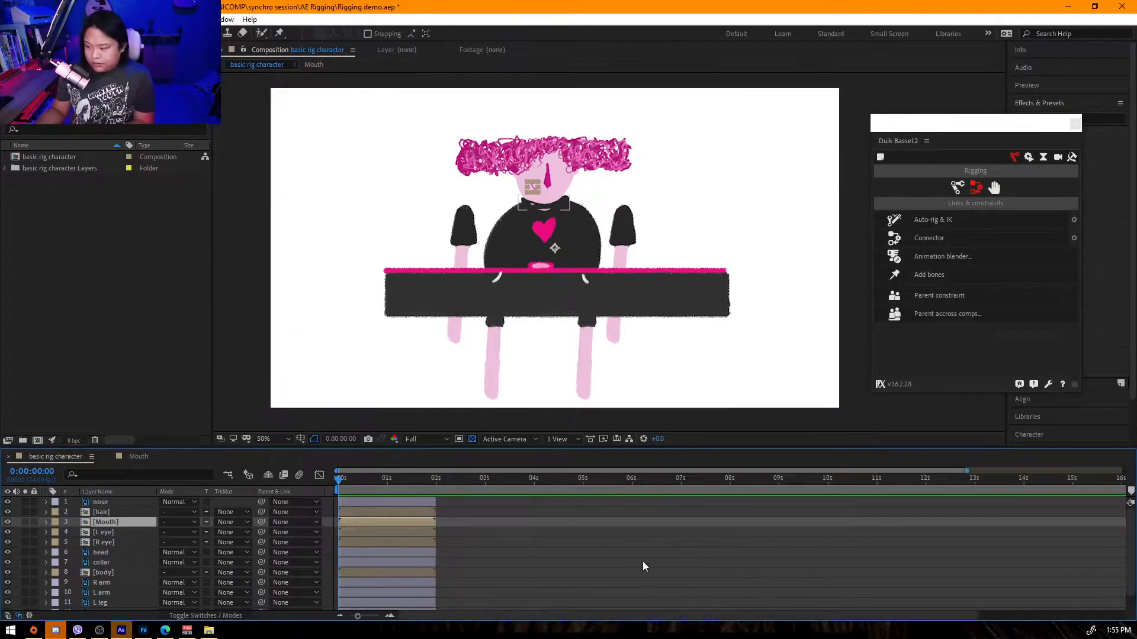
Select all layers and extend their ends to the end of the composition.
key("ctrl+a")
left_click_drag(416, 506, 1129, 515)
left_click(114, 533)
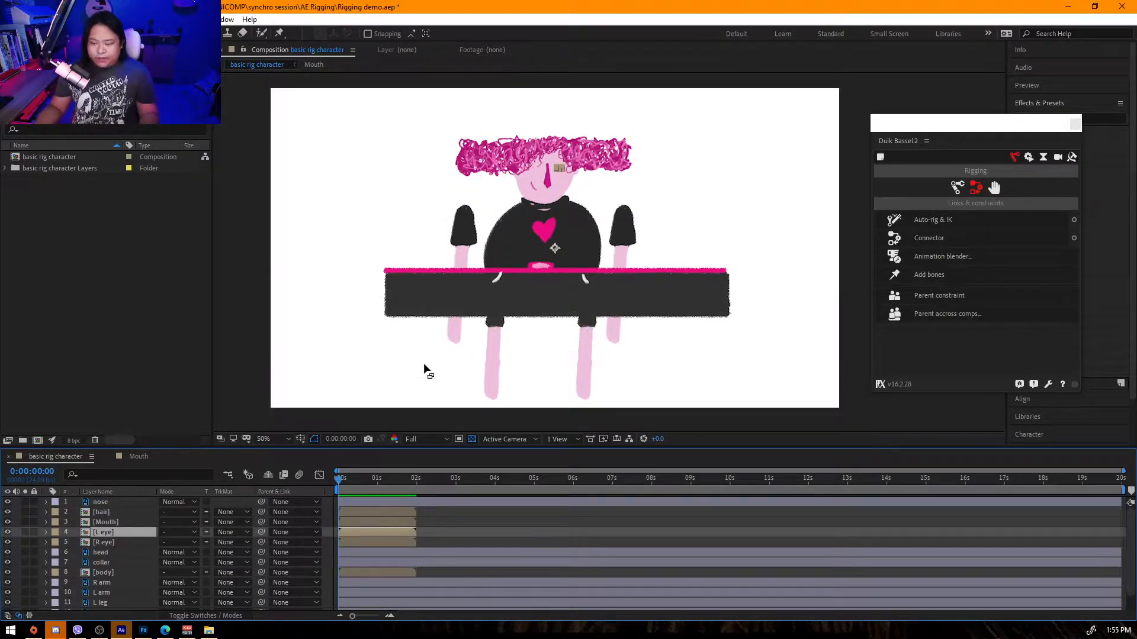
left_click(246, 230)
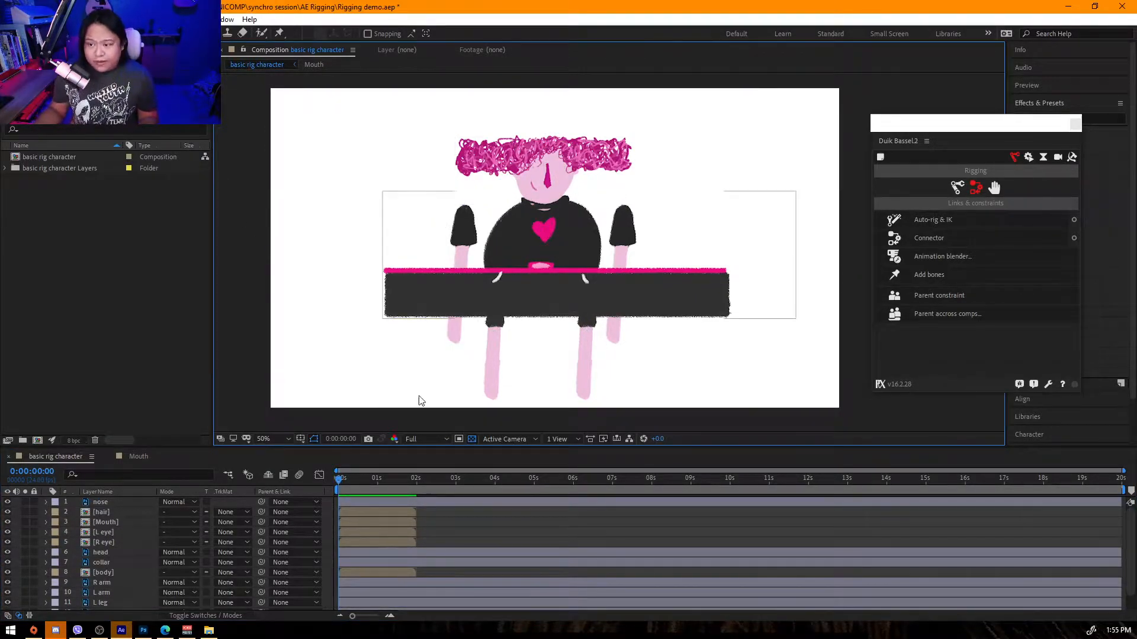
left_click(322, 489)
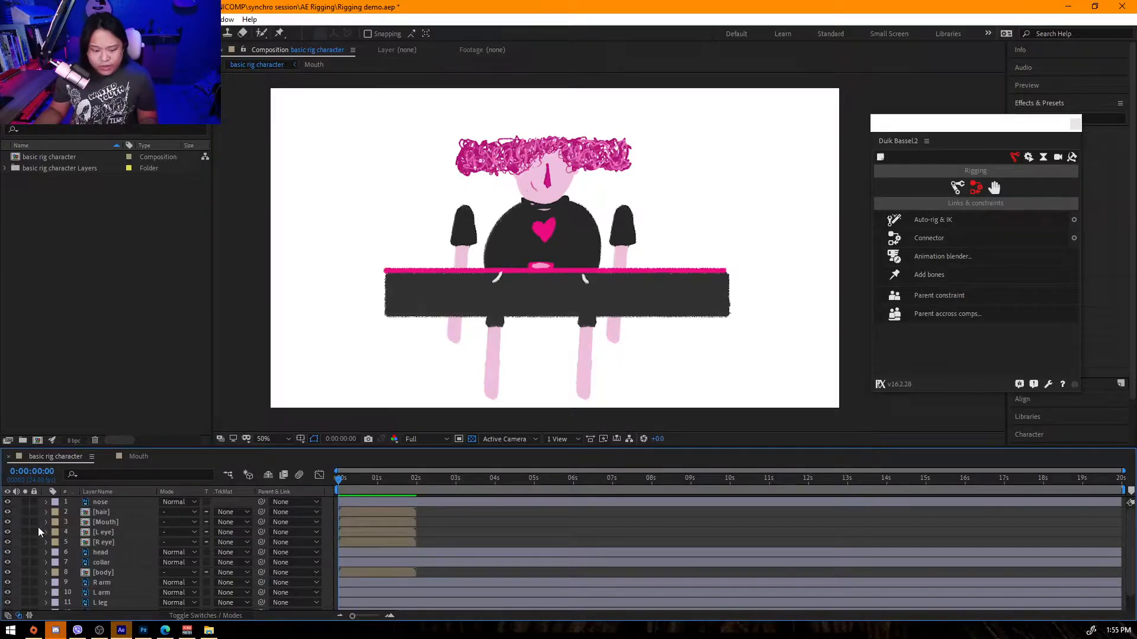
Zoom in on the face and enable time remapping on the Mouth layer.
scroll(451, 282, "up", 4)
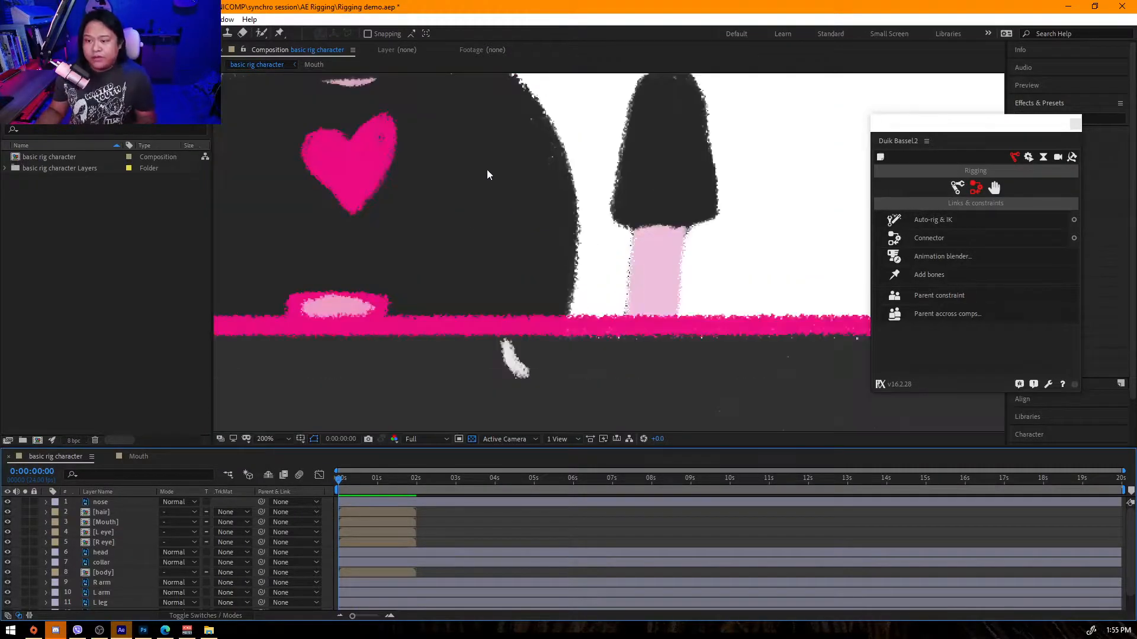
scroll(671, 332, "up", 4)
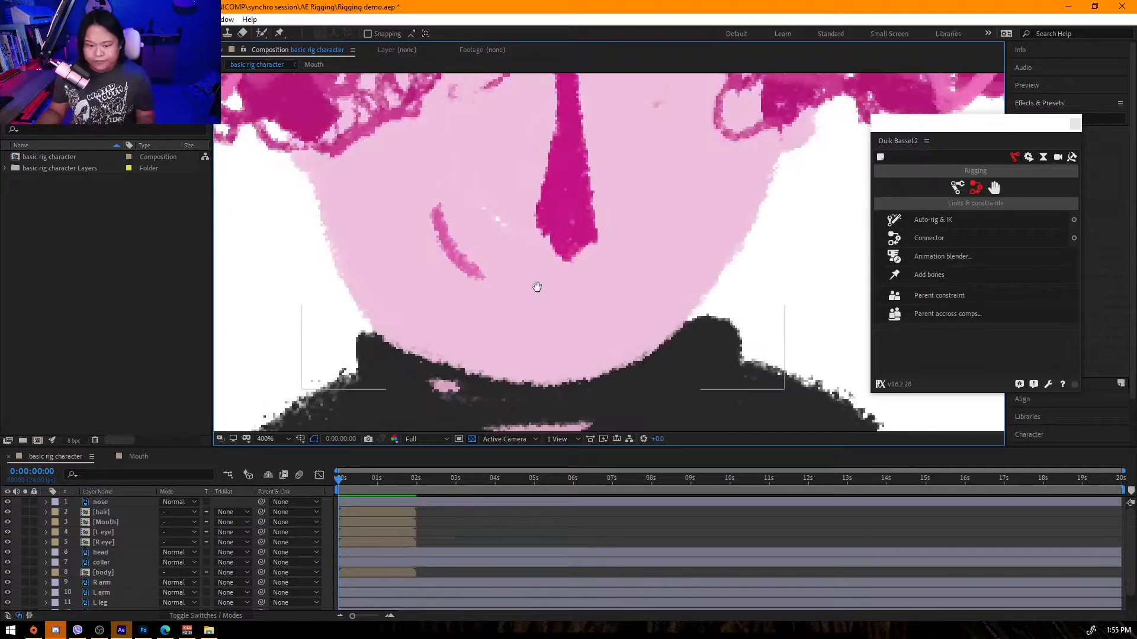
left_click(100, 522)
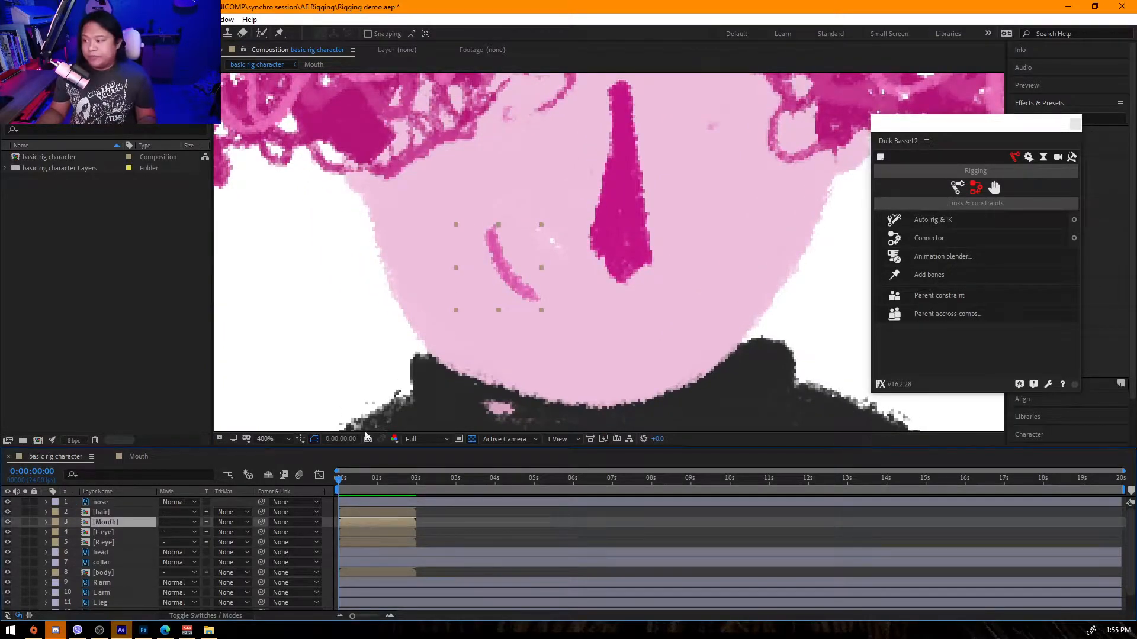
left_click_drag(994, 130, 912, 114)
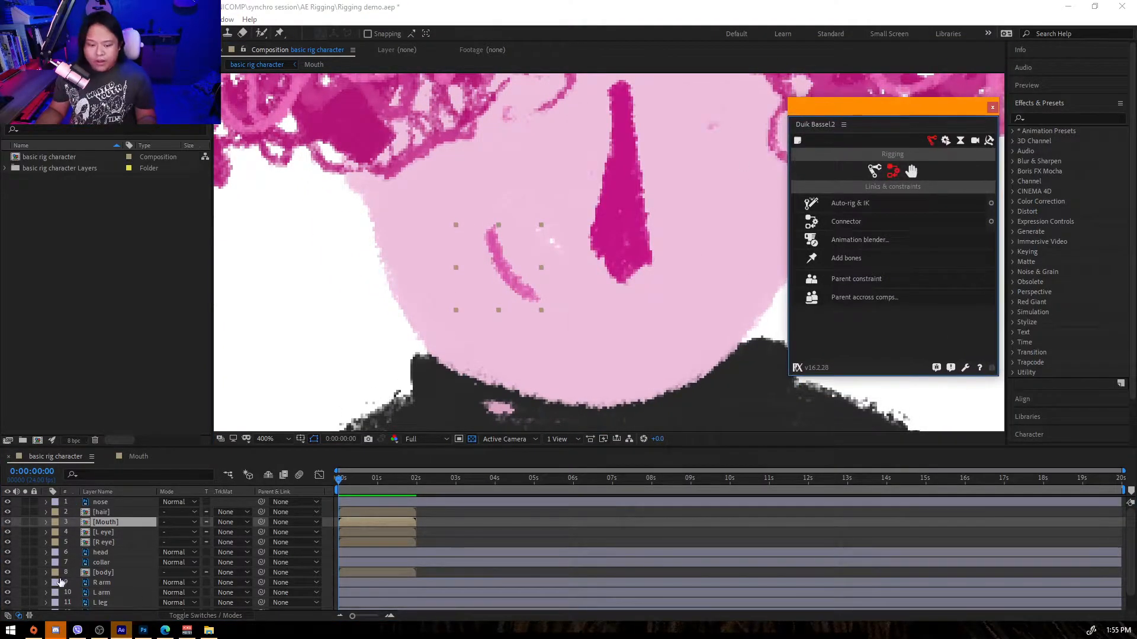
right_click(106, 525)
right_click(100, 526)
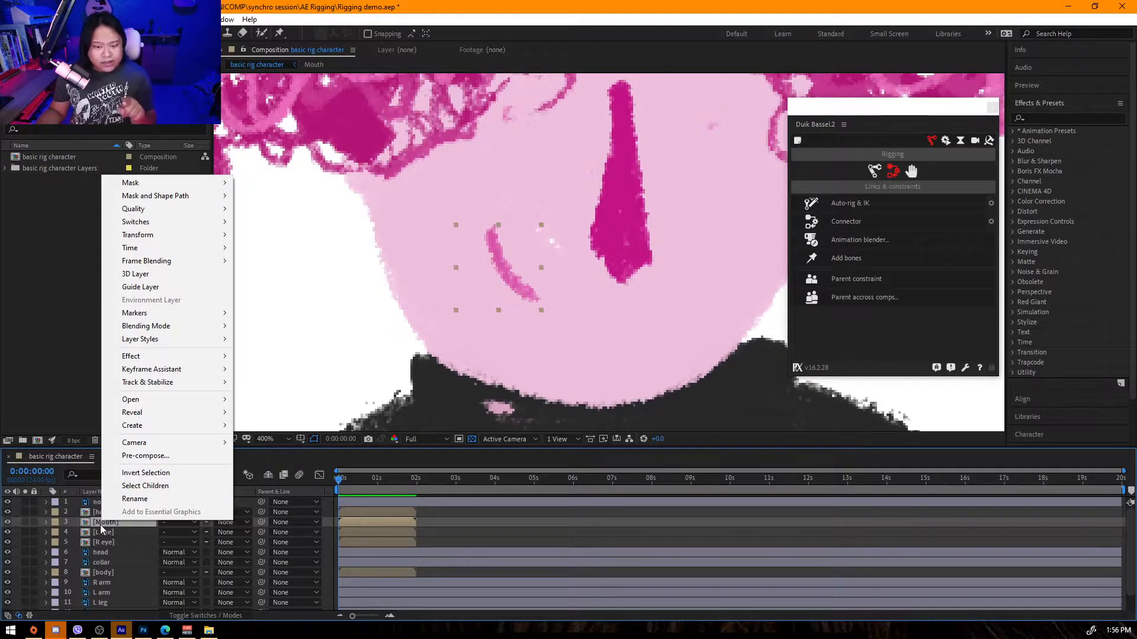
mouse_move(206, 249)
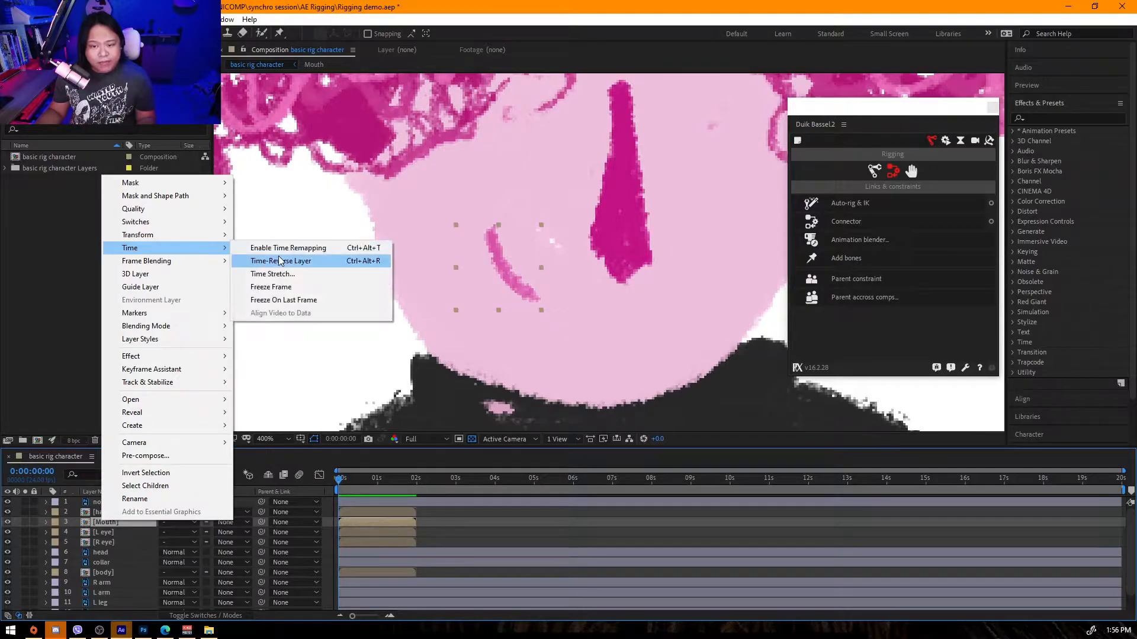
left_click(288, 247)
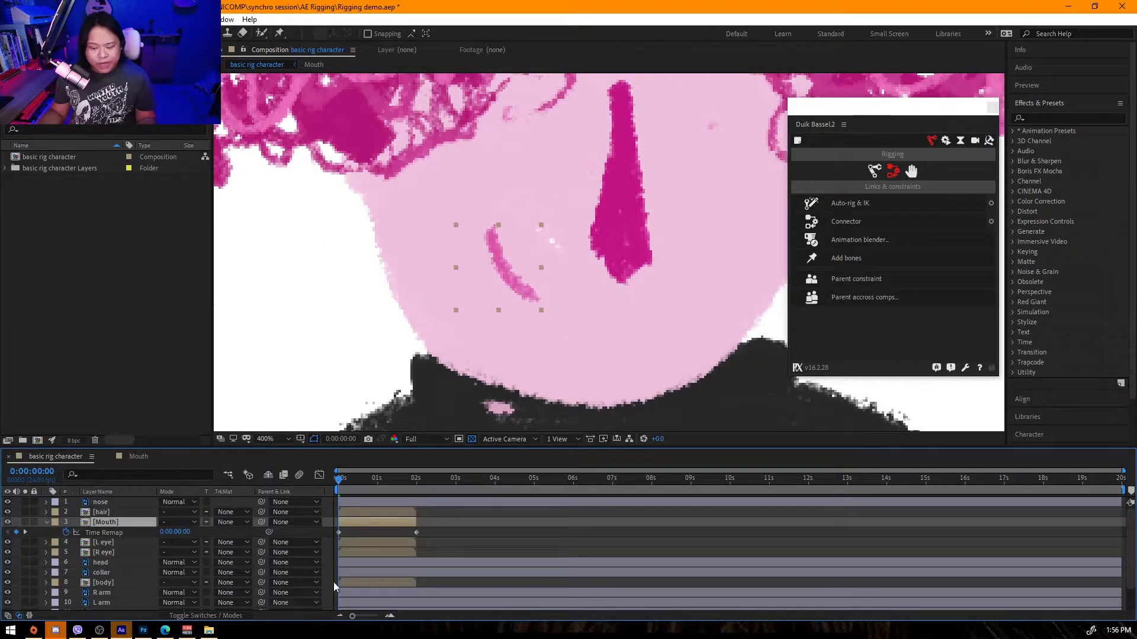
Delete the last Time Remap keyframe and extend the Mouth layer to the end of the comp.
left_click(417, 532)
key("Delete")
left_click_drag(419, 521, 1120, 522)
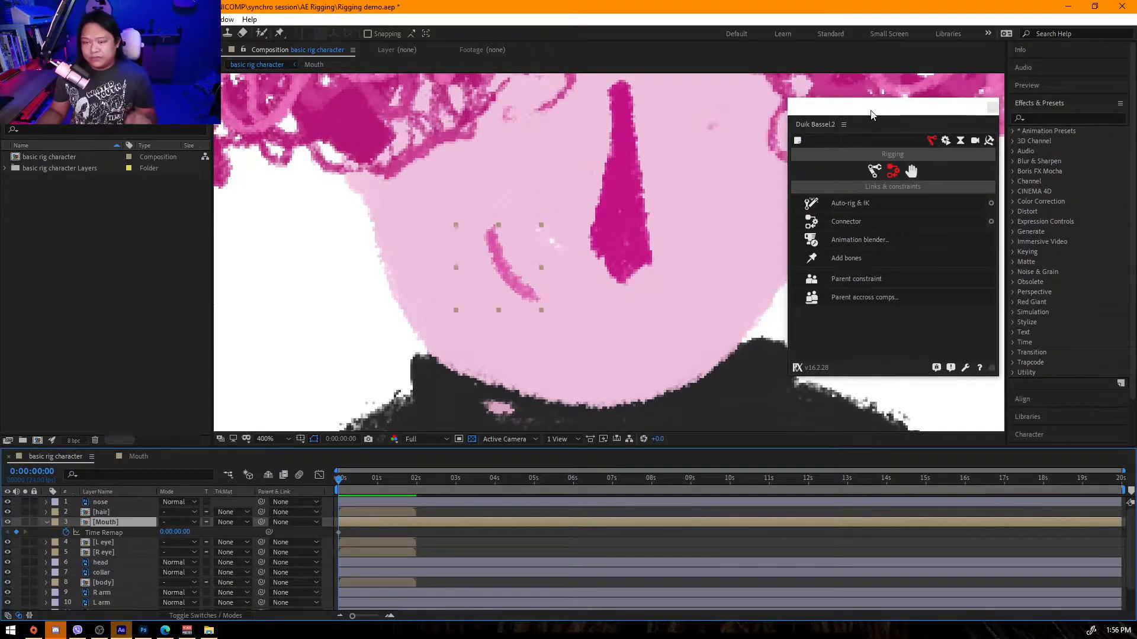
Apply a Slider Control effect to the Mouth layer.
left_click(1056, 119)
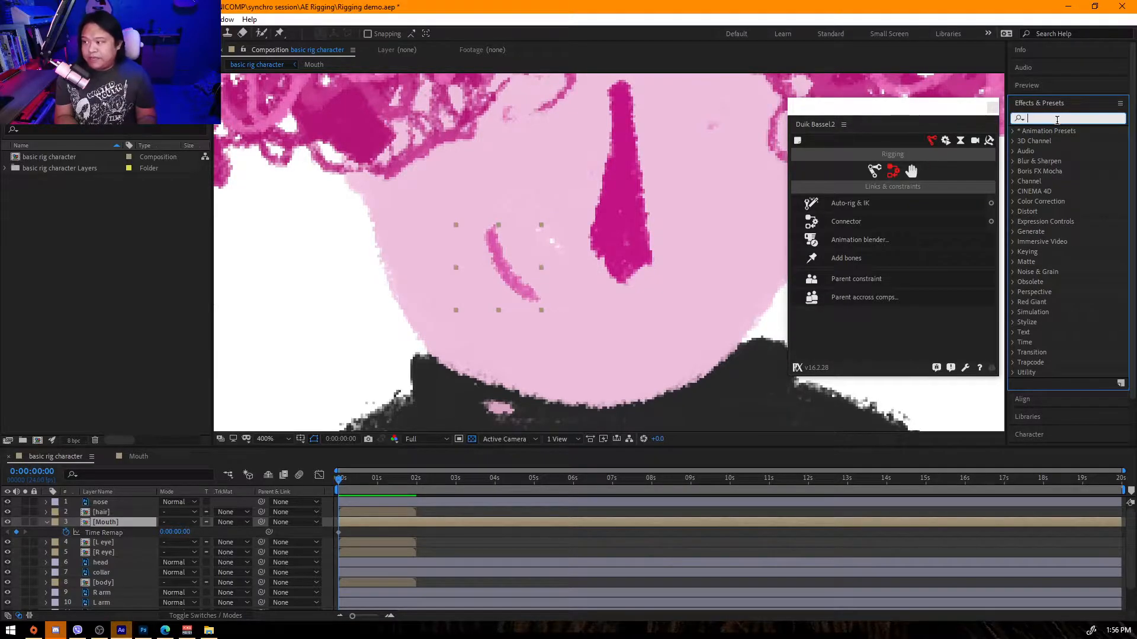
type("slider")
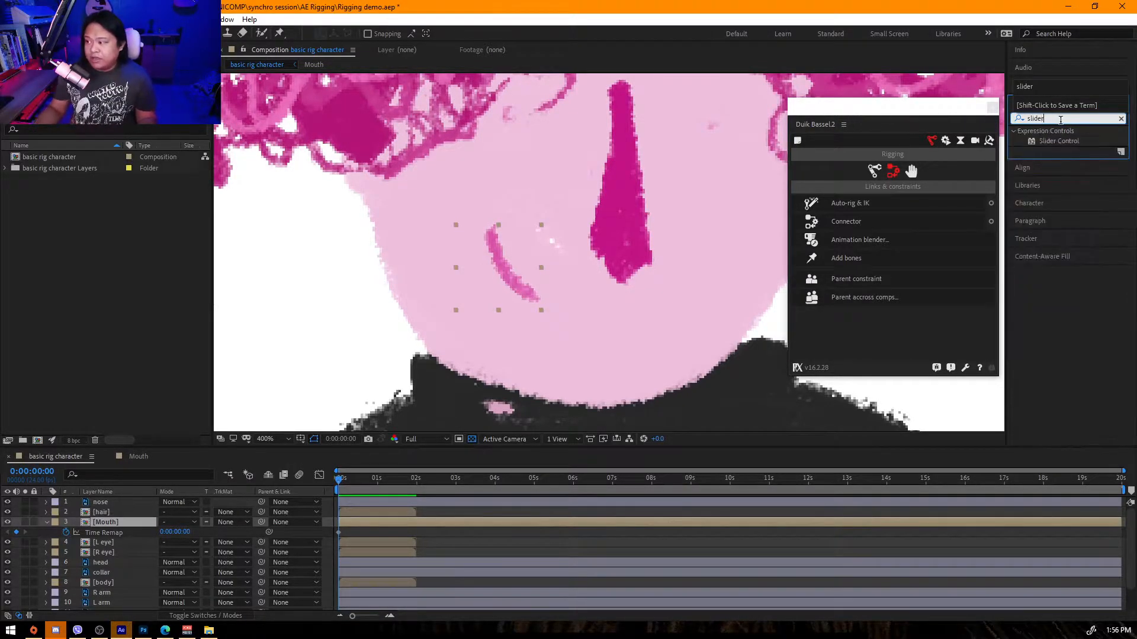
left_click(1062, 141)
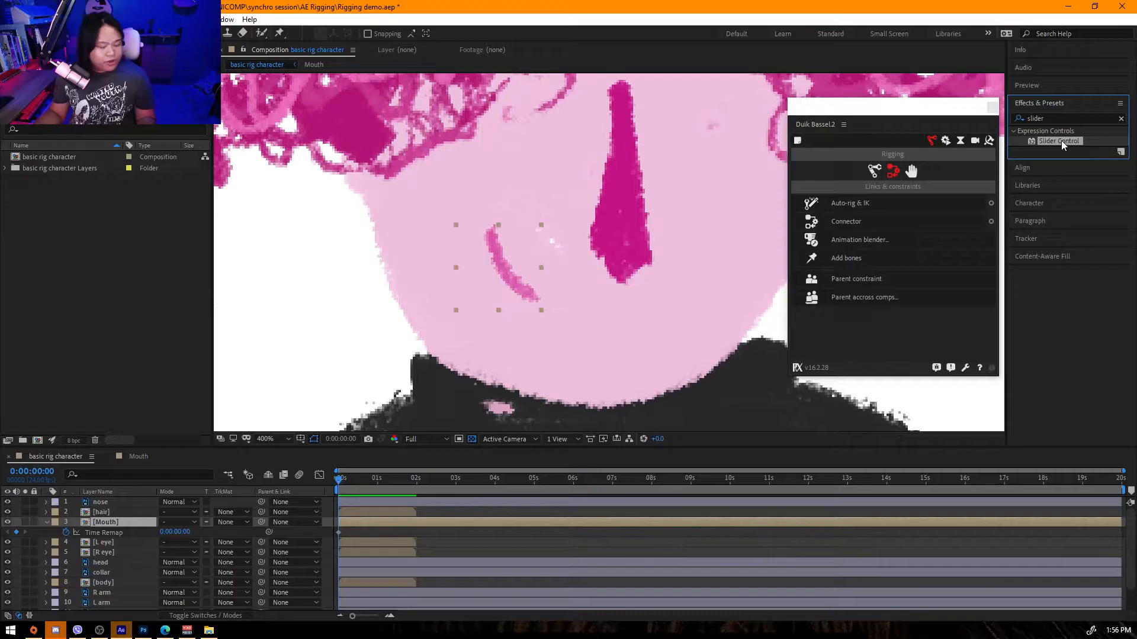
left_click_drag(1061, 141, 120, 526)
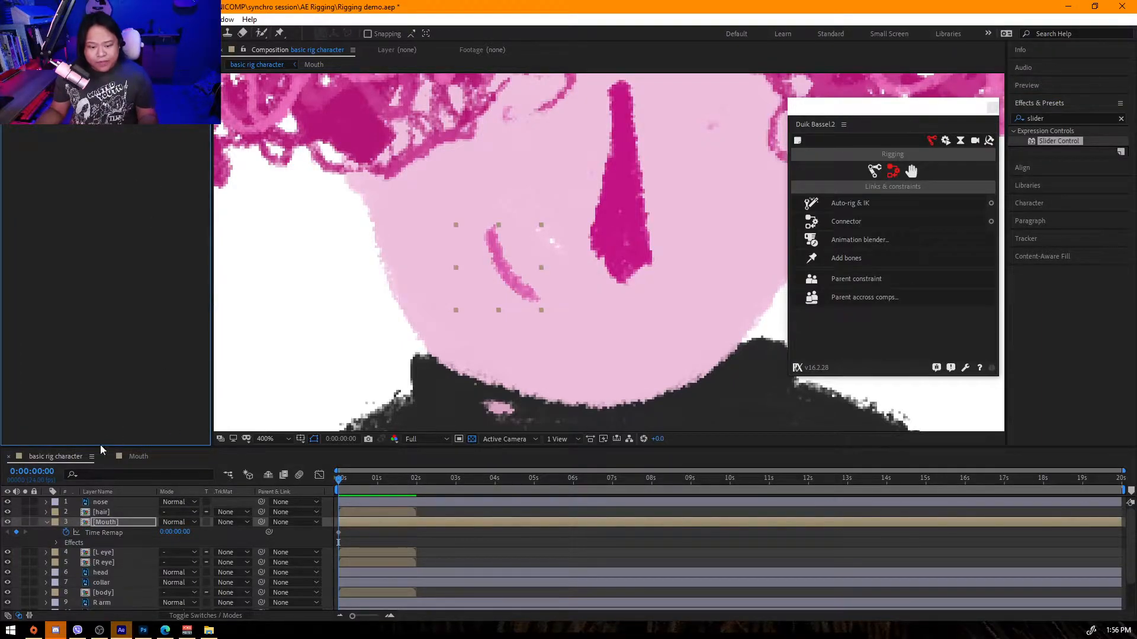
Add an expression to Time Remap linking it to the Slider Control's slider.
left_click(67, 536, "alt")
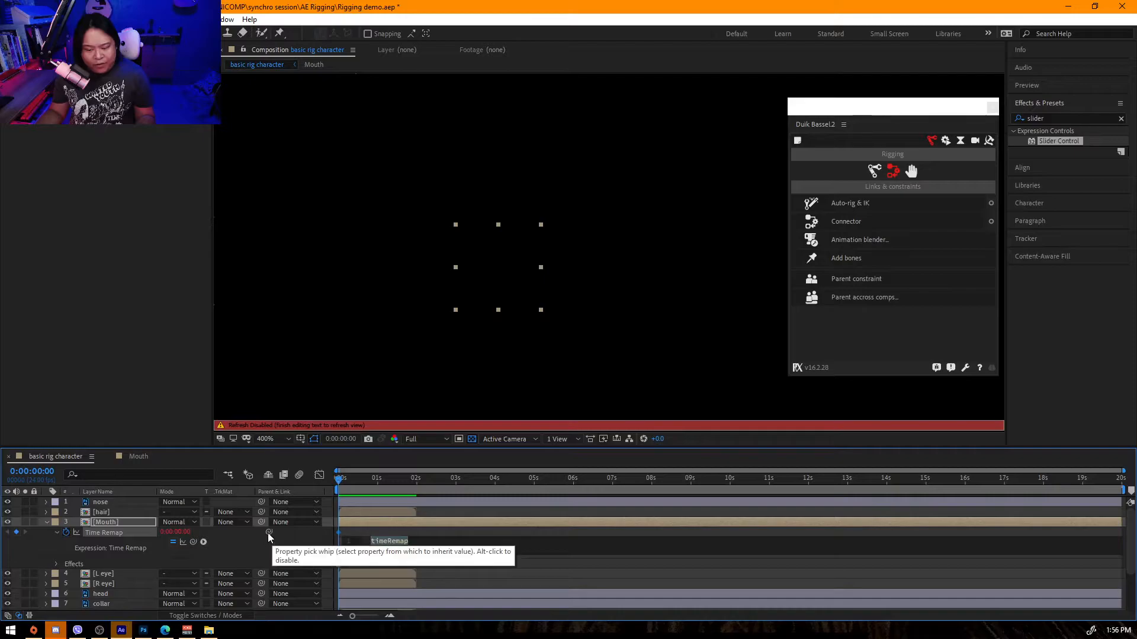
left_click_drag(269, 532, 56, 119)
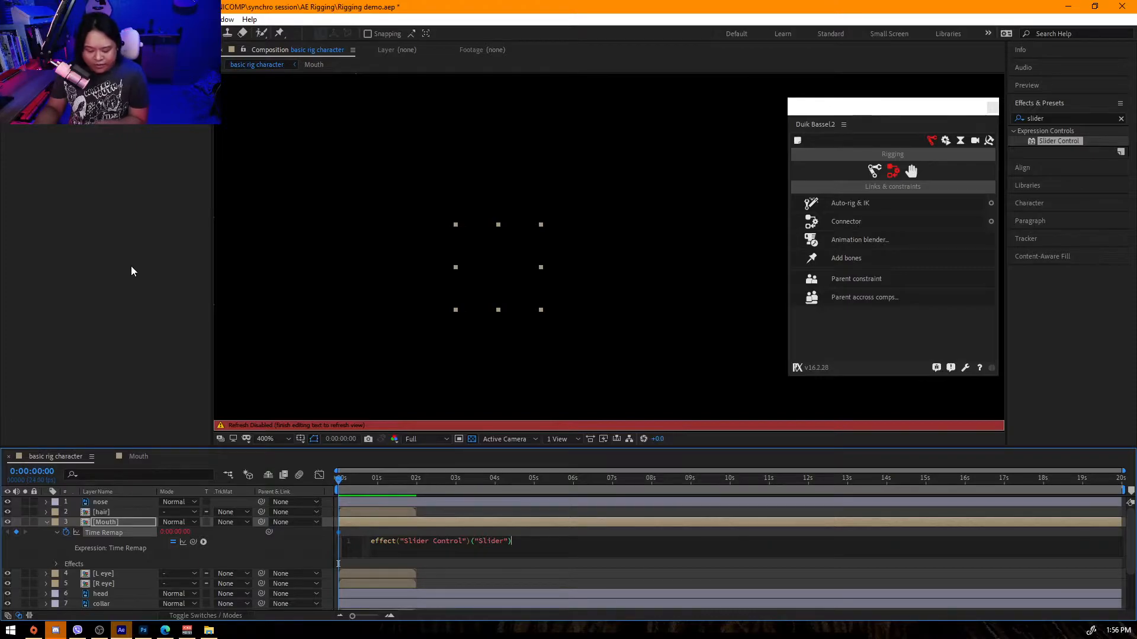
key("Return")
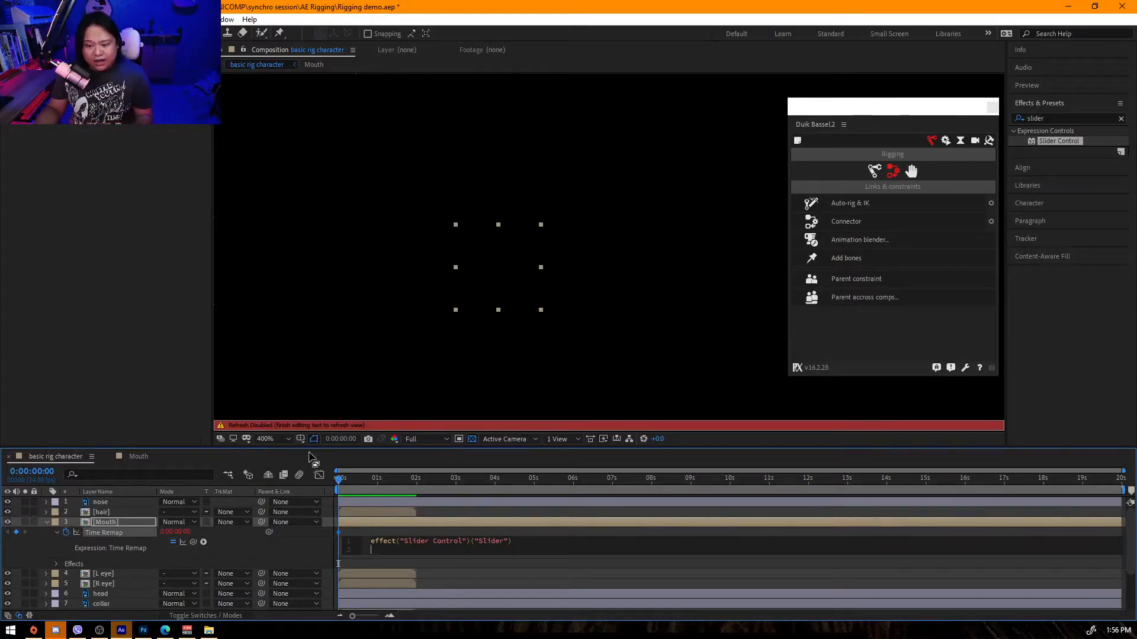
key("BackSpace")
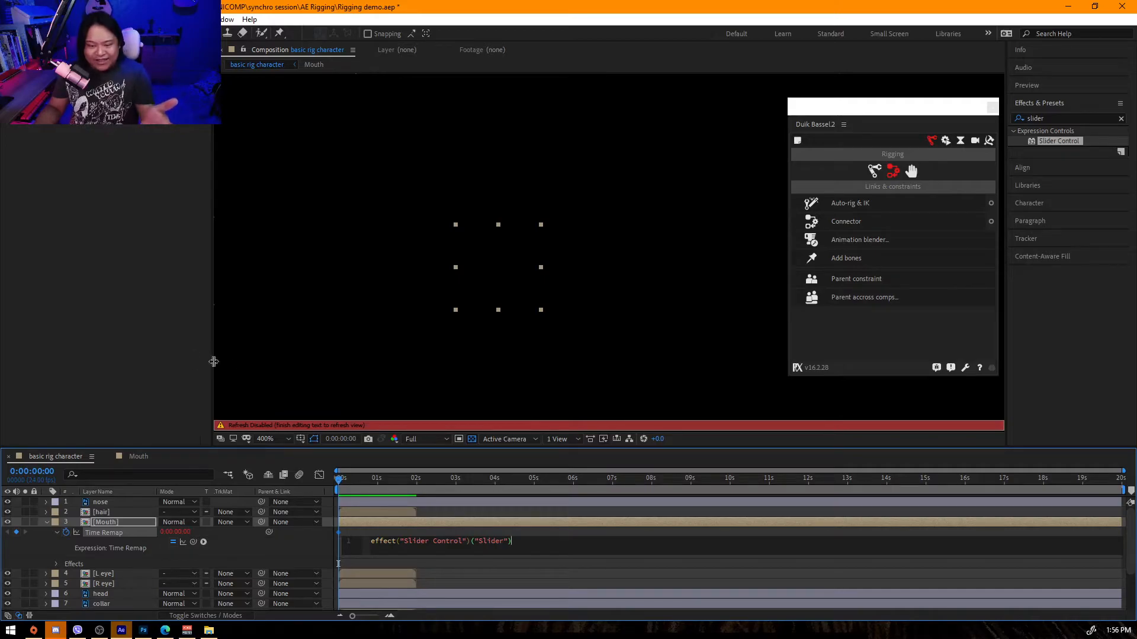
left_click(257, 361)
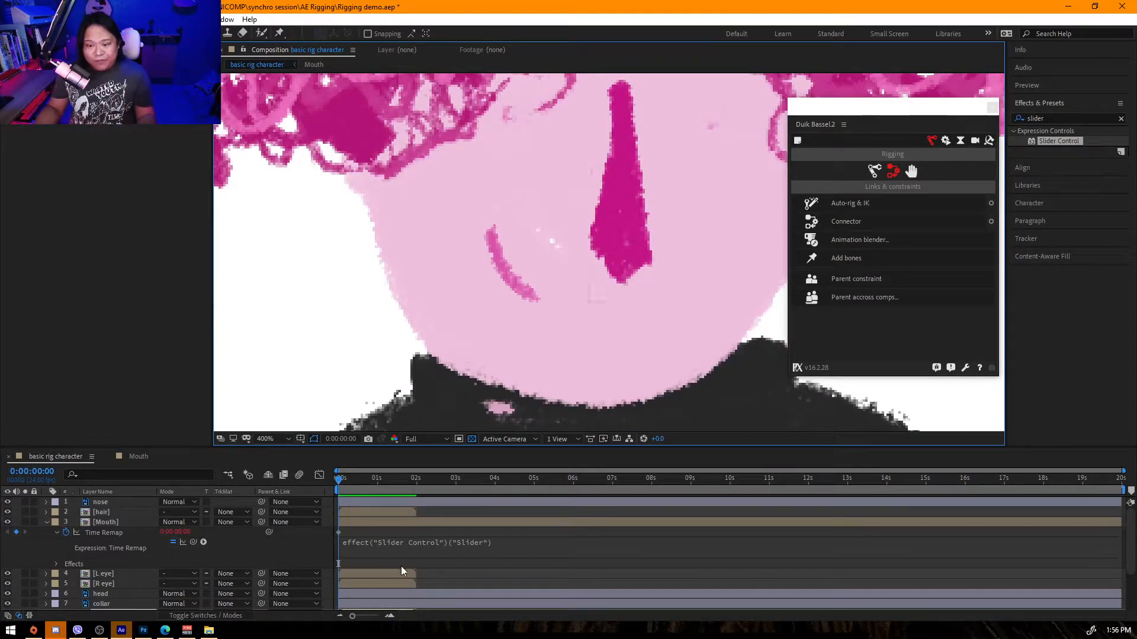
Adjust the Slider Control value to switch the mouth to the second mouth drawing.
left_click(161, 541)
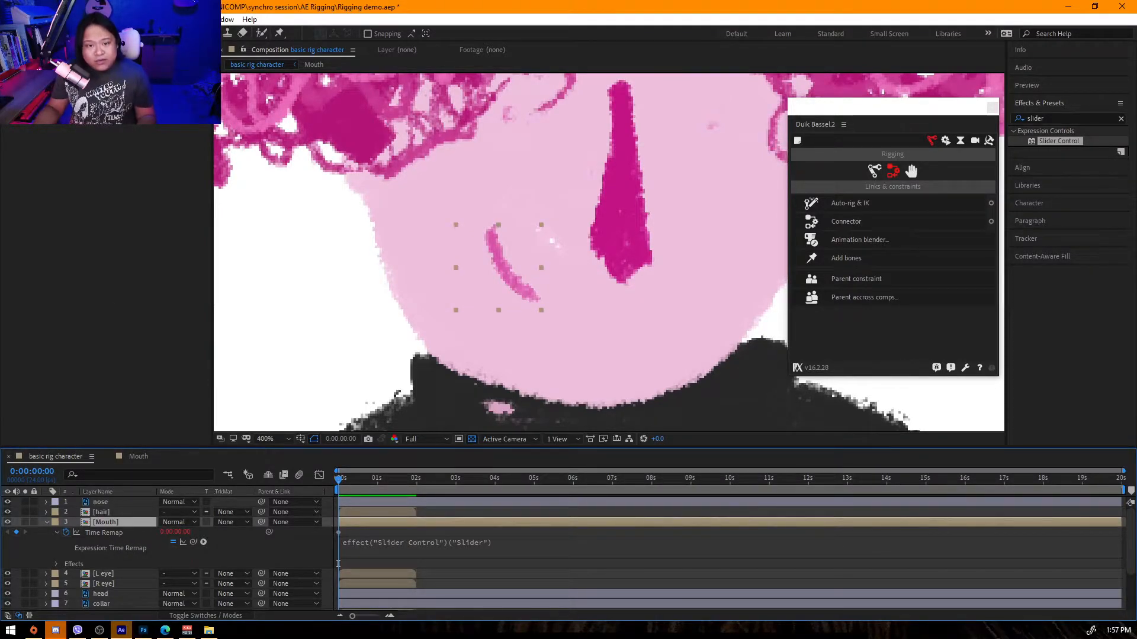
right_click(123, 84)
left_click(148, 92)
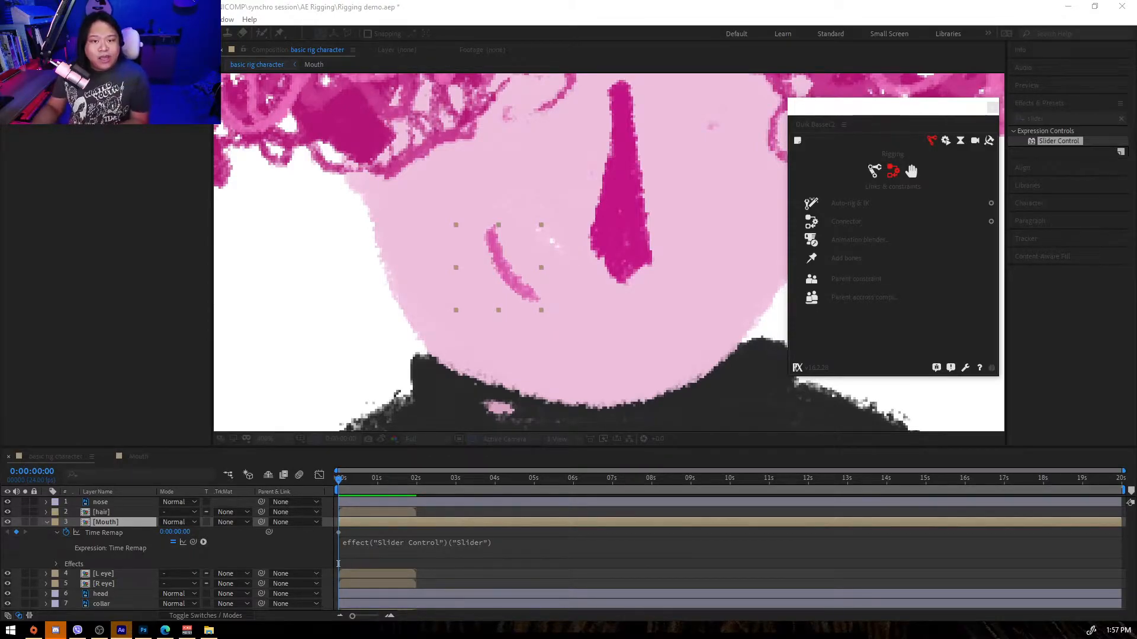
key("Return")
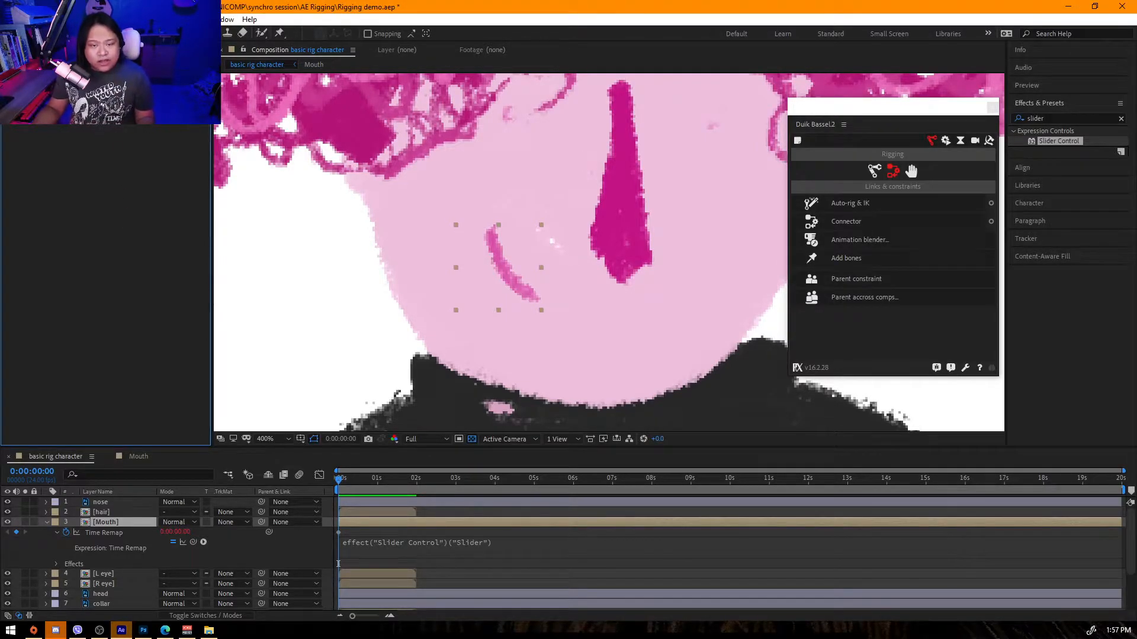
left_click_drag(107, 83, 116, 83)
left_click_drag(116, 83, 115, 83)
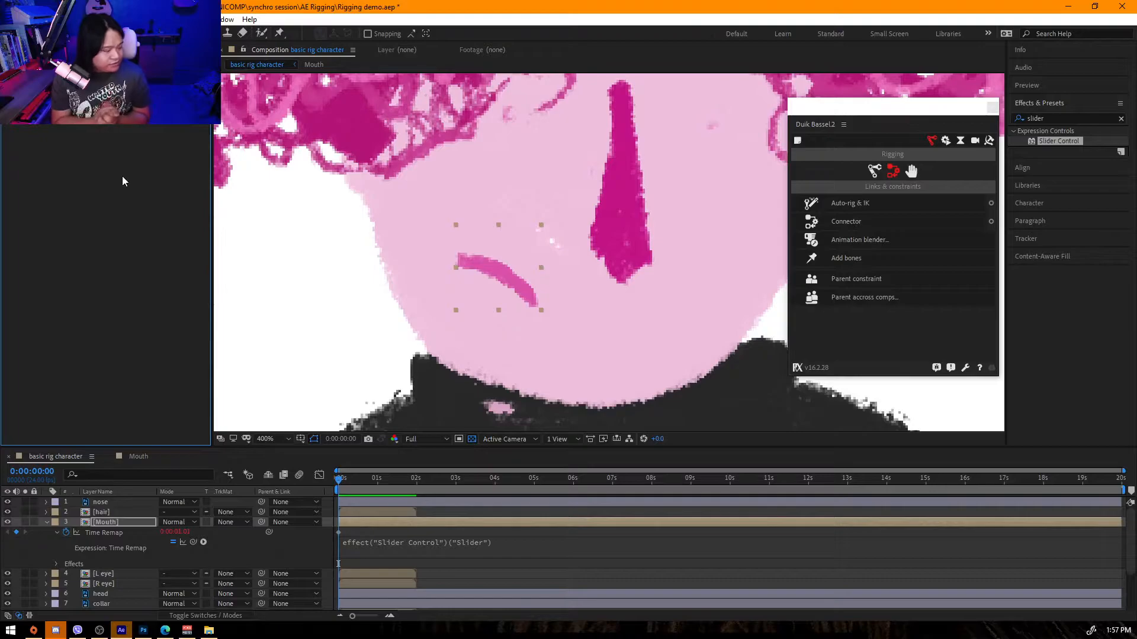
Inspect the mouth slider and the Mouth precomp's layers, then return to the basic rig character composition.
mouse_move(118, 89)
left_mouse_down()
mouse_move(276, 181)
mouse_move(118, 89)
left_mouse_up()
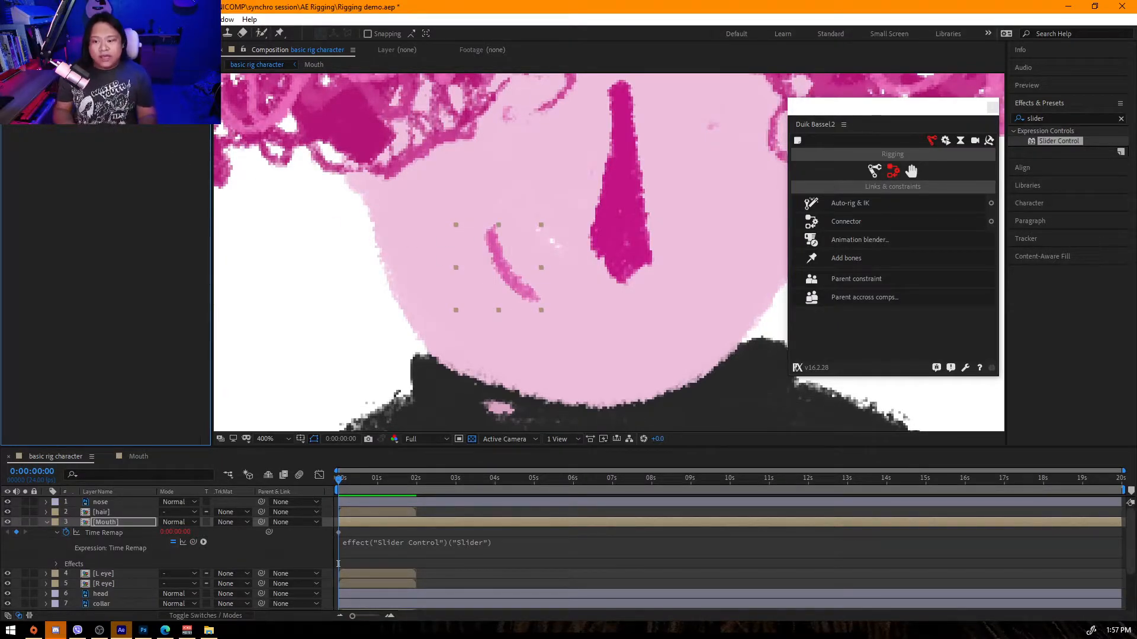
left_click_drag(118, 89, 184, 154)
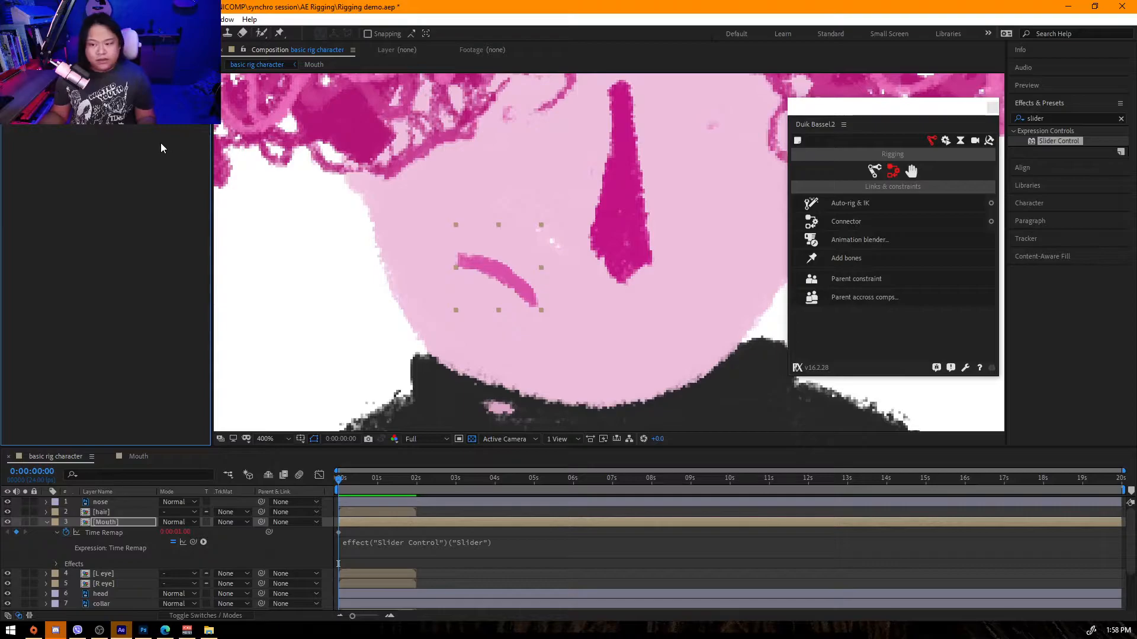
key("ctrl+z")
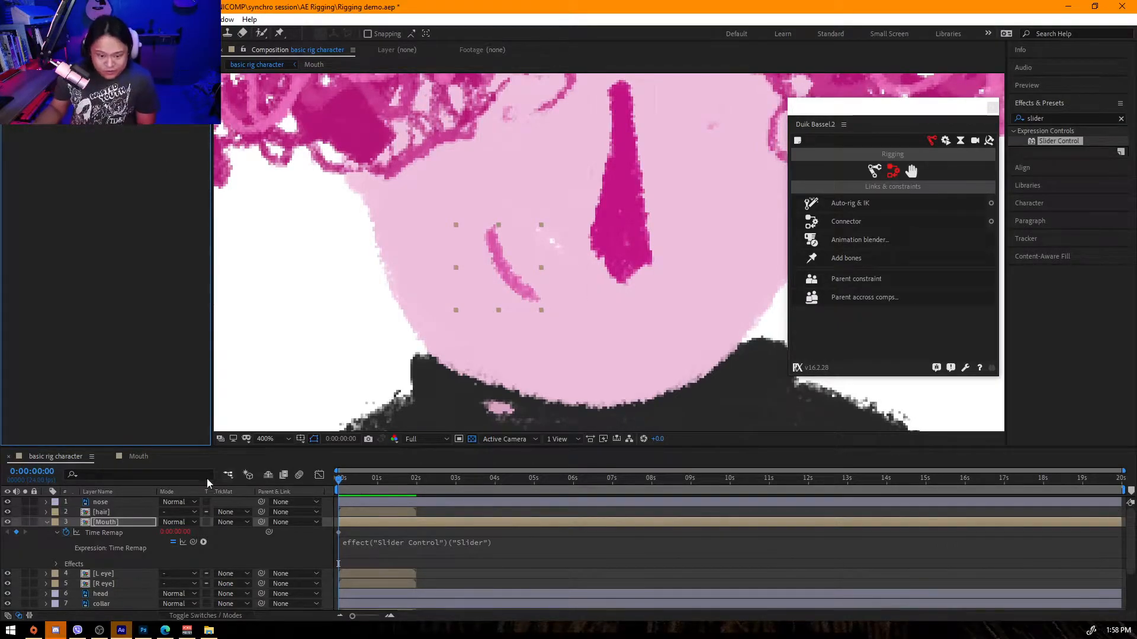
left_click(138, 456)
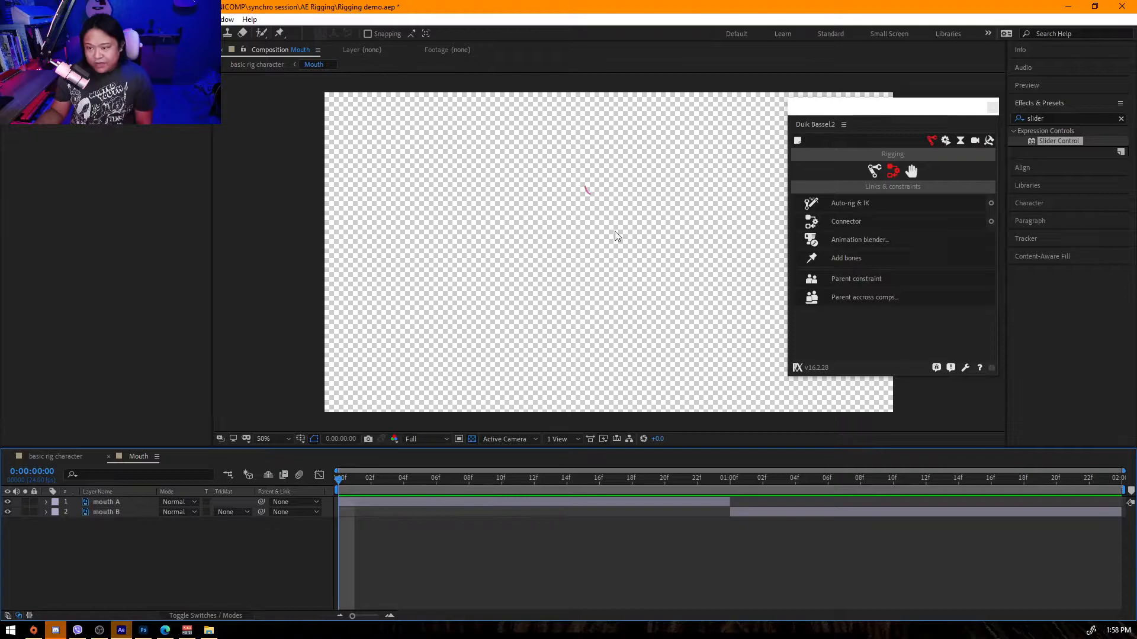
left_click(54, 456)
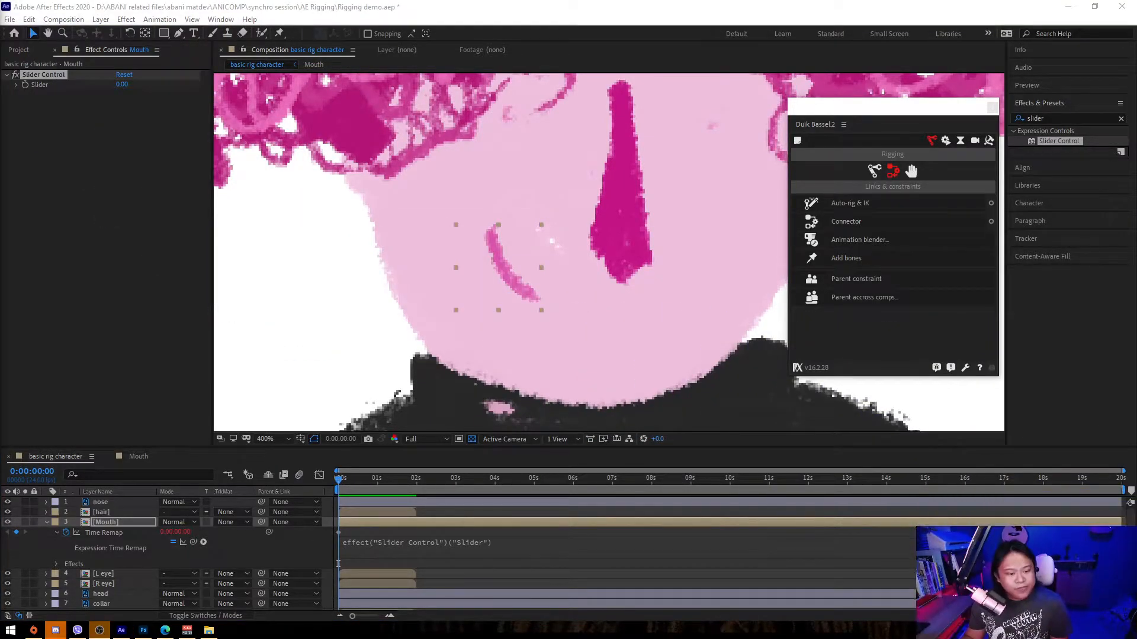
Remove the Slider Control effect and the Time Remap expression from the Mouth layer.
left_click(135, 192)
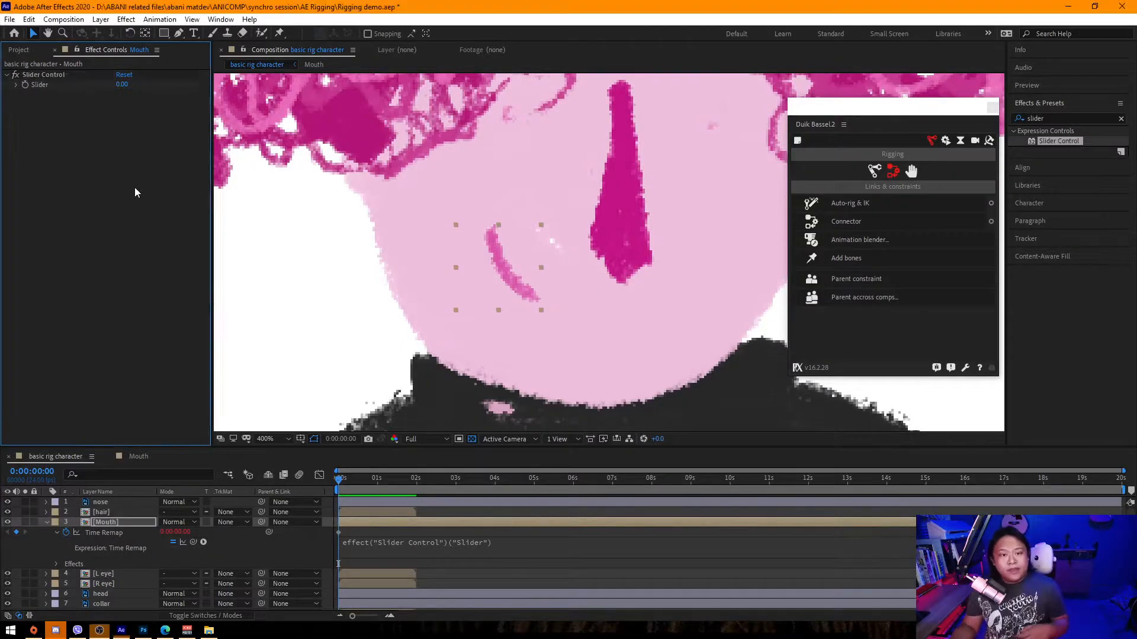
left_click(62, 73)
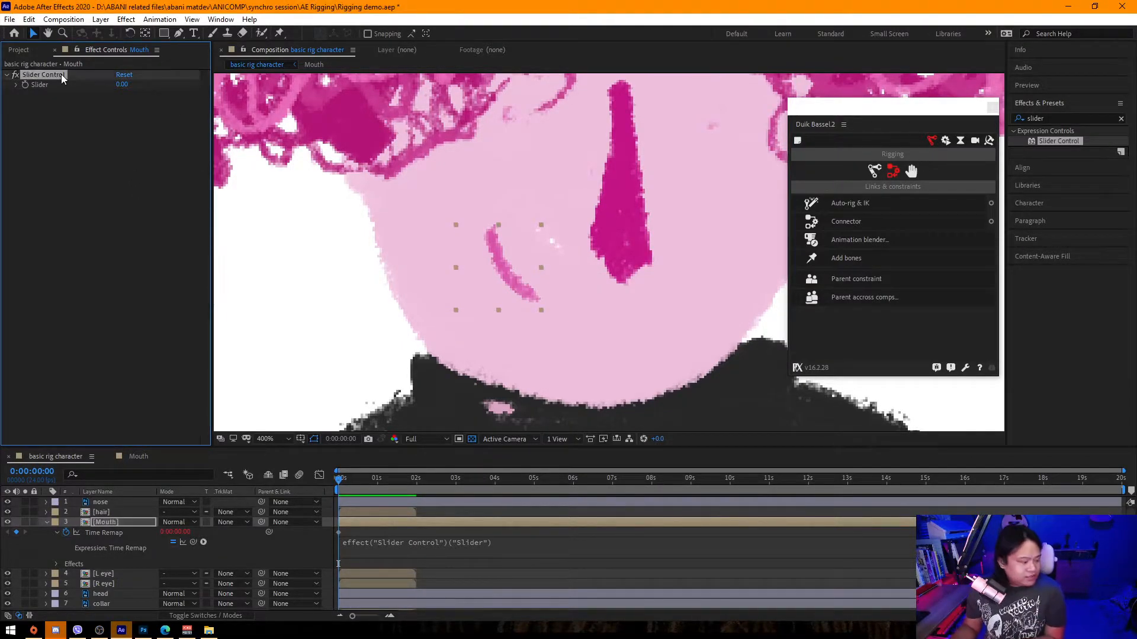
key("Delete")
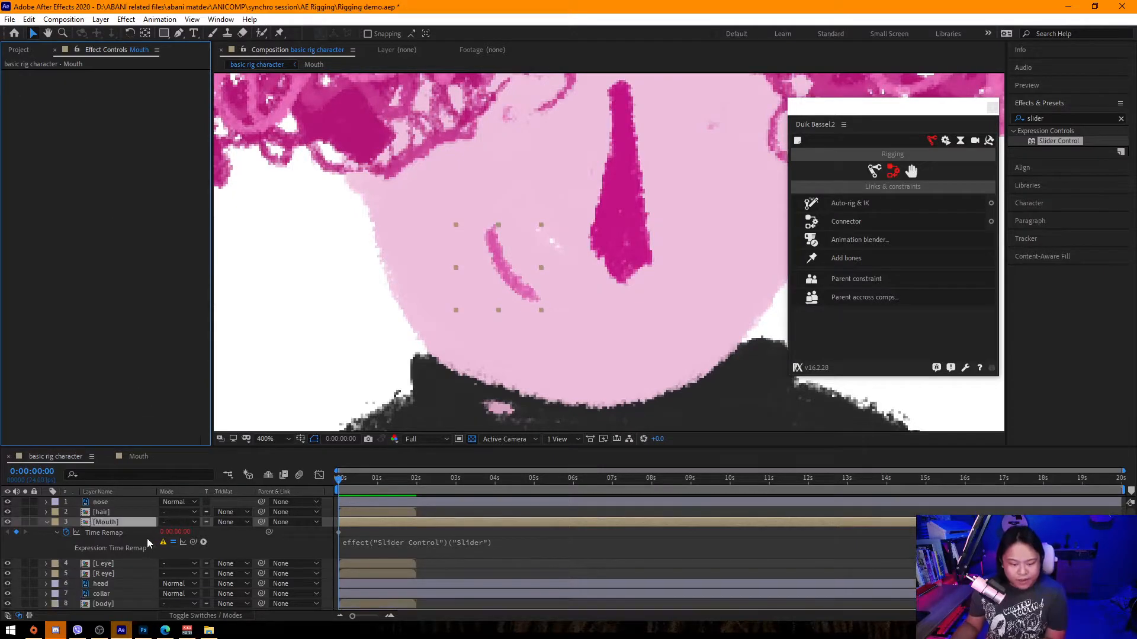
left_click(439, 554)
key("BackSpace")
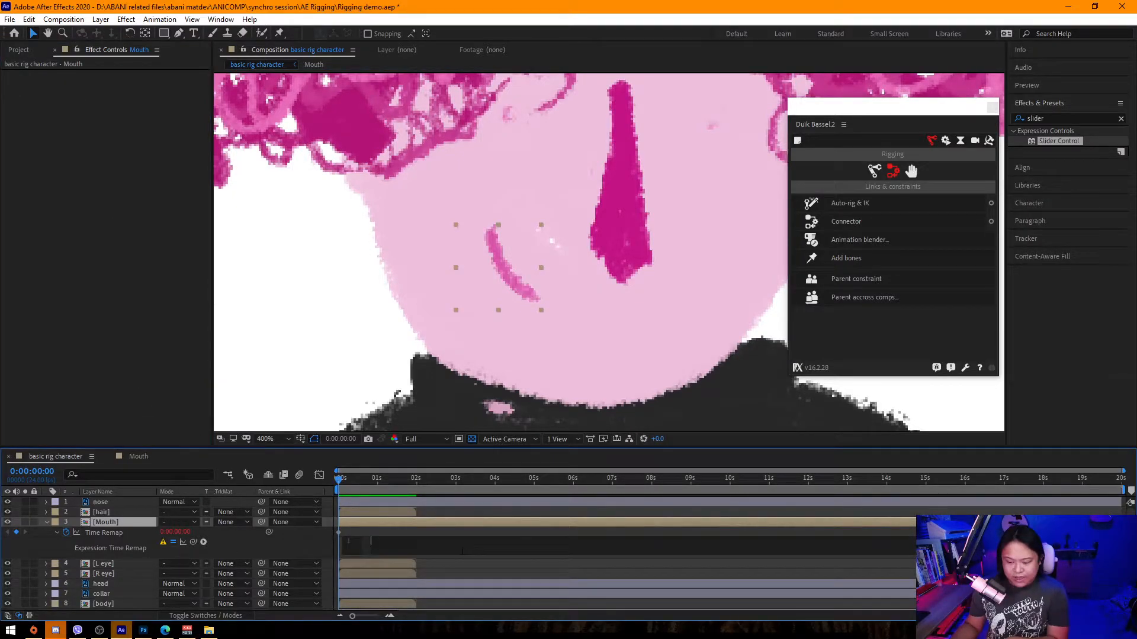
left_click(174, 396)
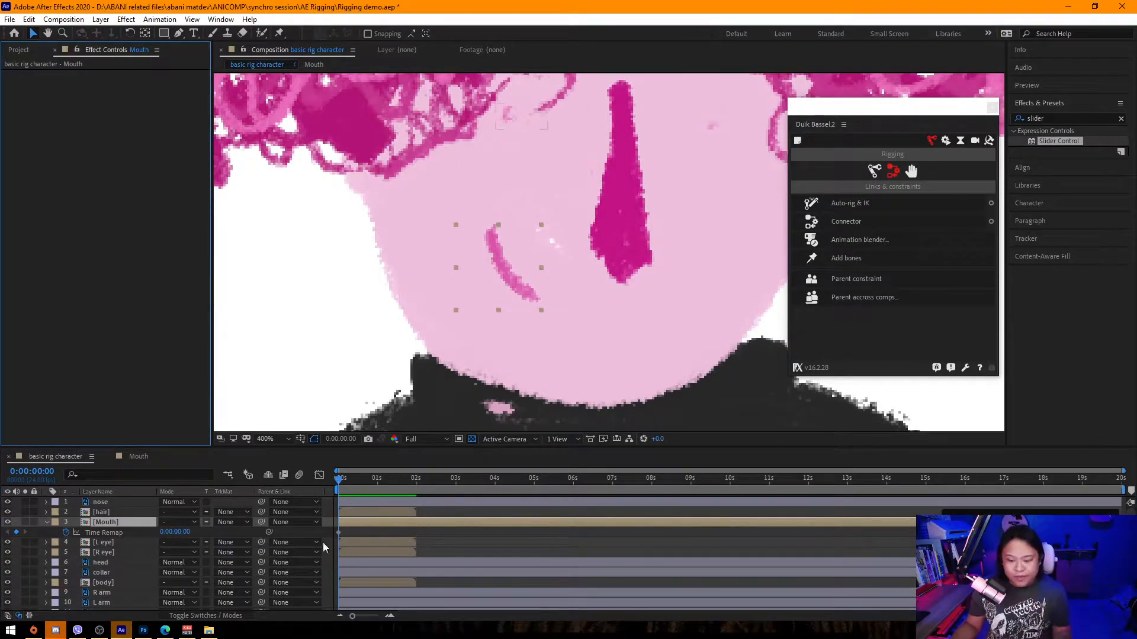
Reapply Slider Control to the Mouth layer and pick-whip its Time Remap expression to the Slider.
right_click(114, 527)
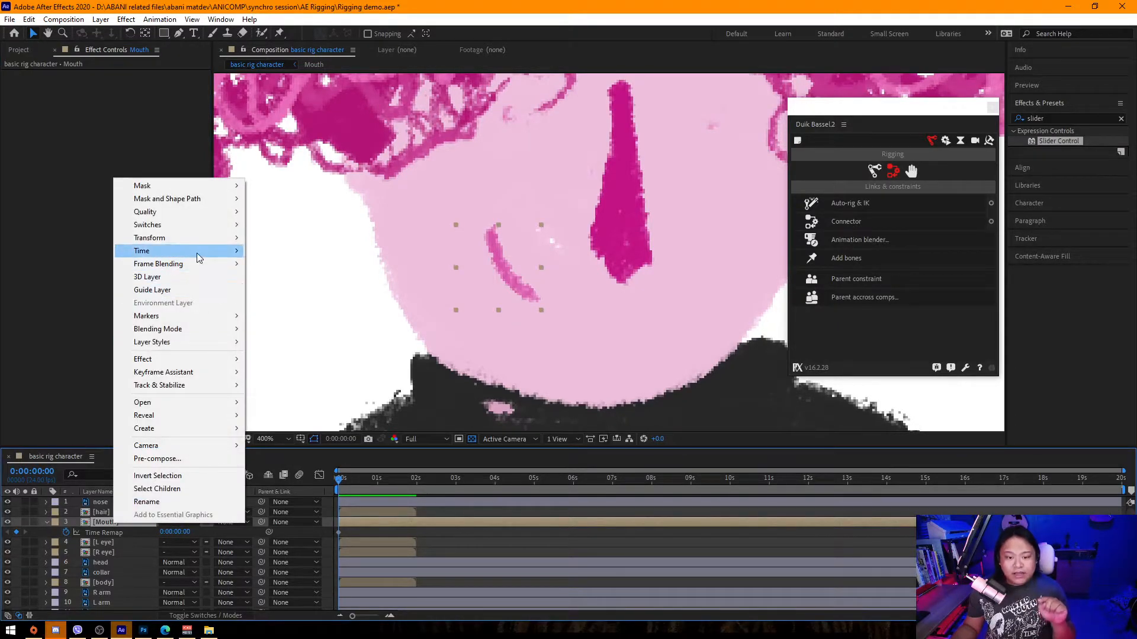
mouse_move(225, 251)
left_click(77, 289)
left_click(335, 186)
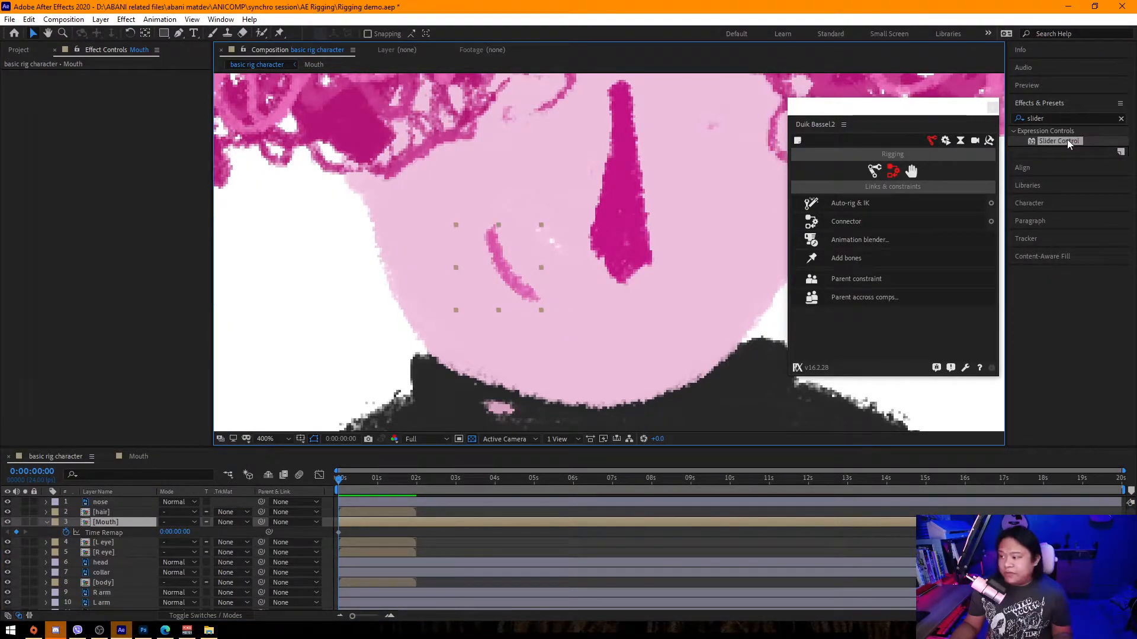
left_click_drag(1070, 144, 116, 523)
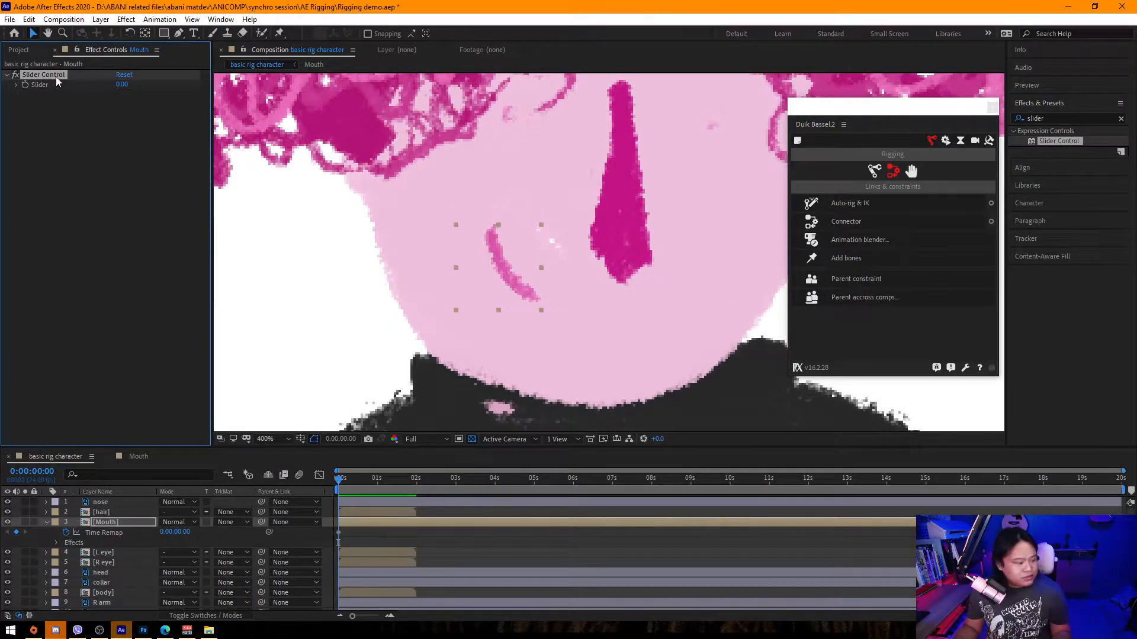
left_click(67, 537, "alt")
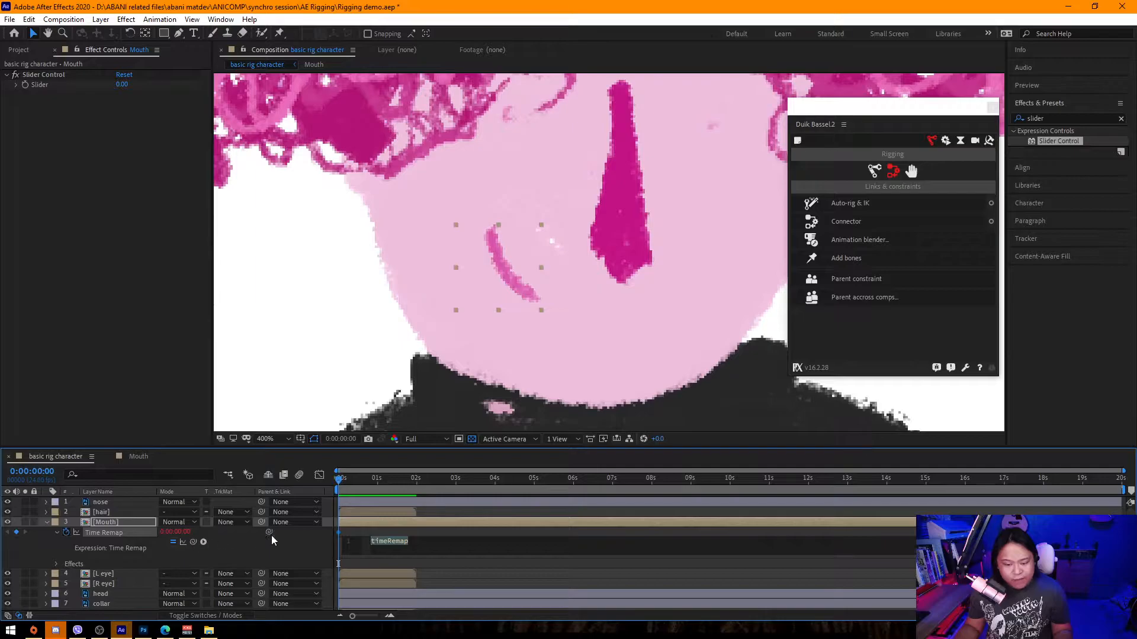
left_click_drag(194, 543, 44, 84)
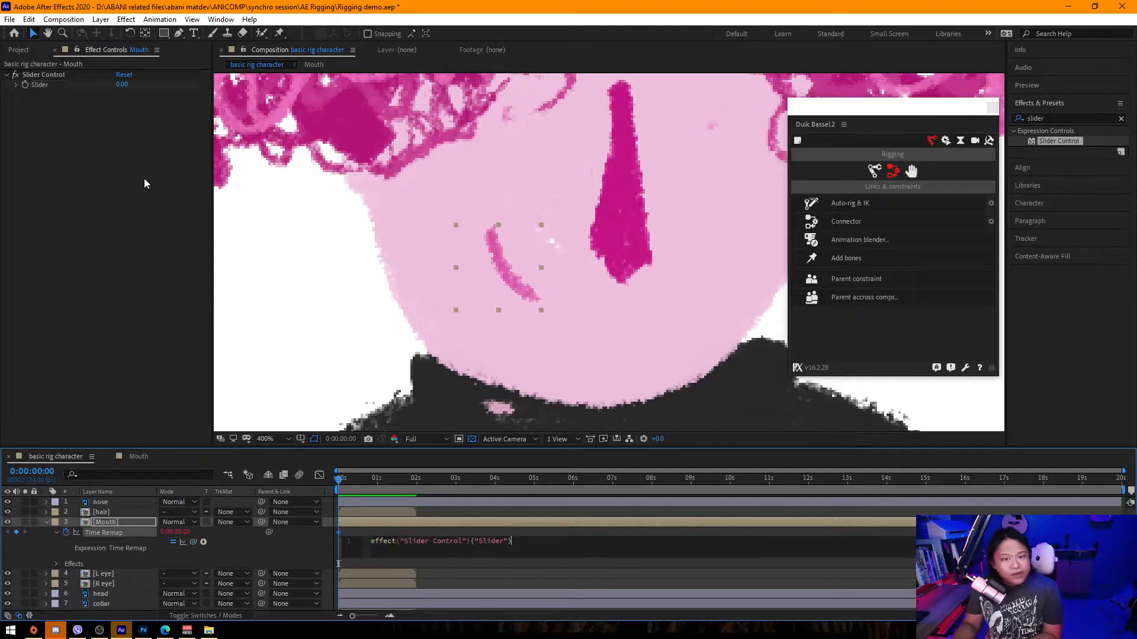
left_click(258, 364)
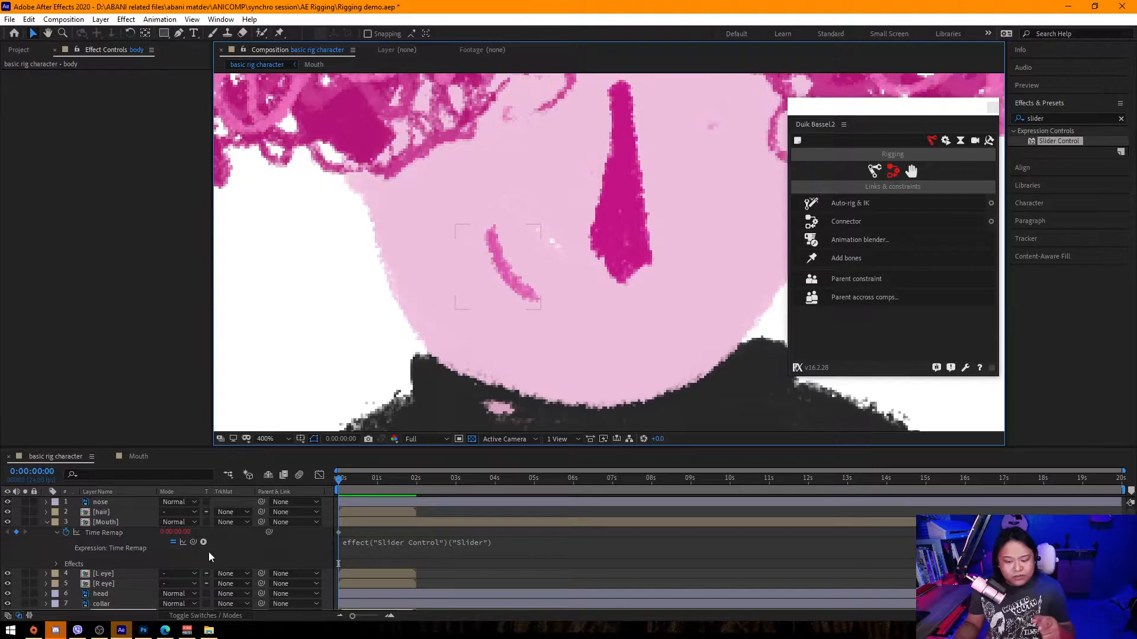
Set the Mouth Slider Control's slider range to 0–2 and its value to 0.
left_click(115, 521)
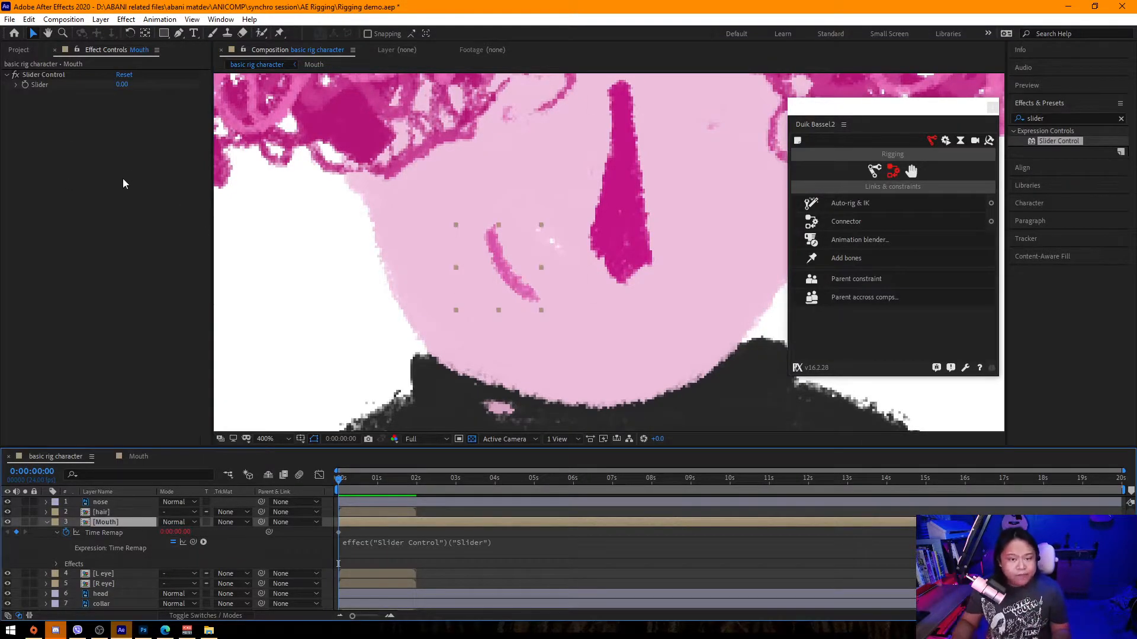
right_click(121, 86)
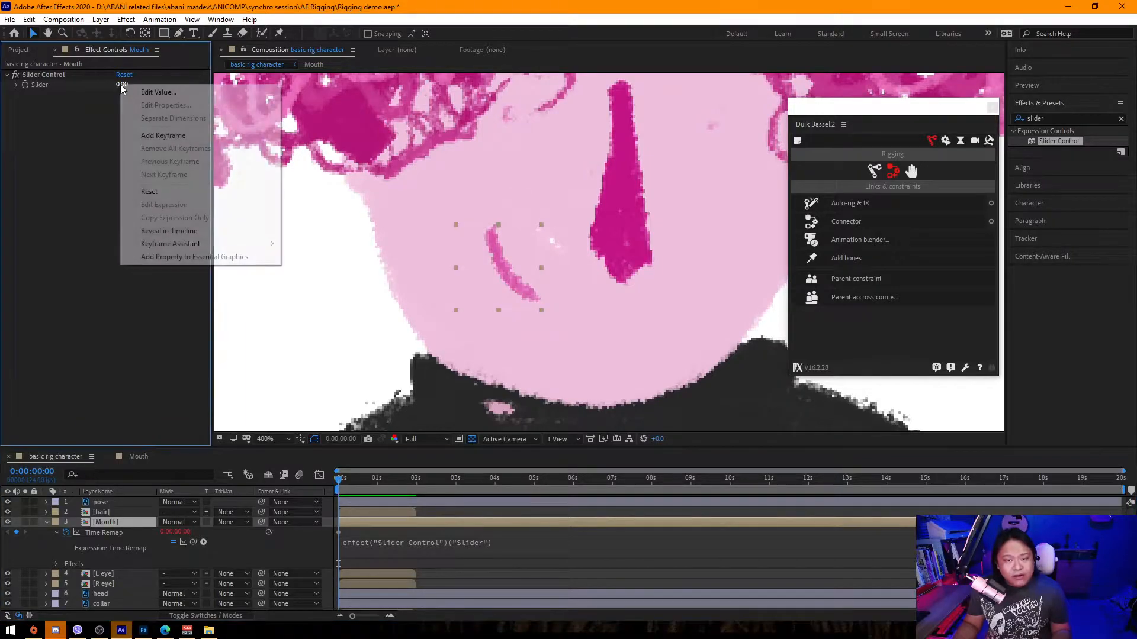
left_click(155, 94)
key("Tab")
key("Tab")
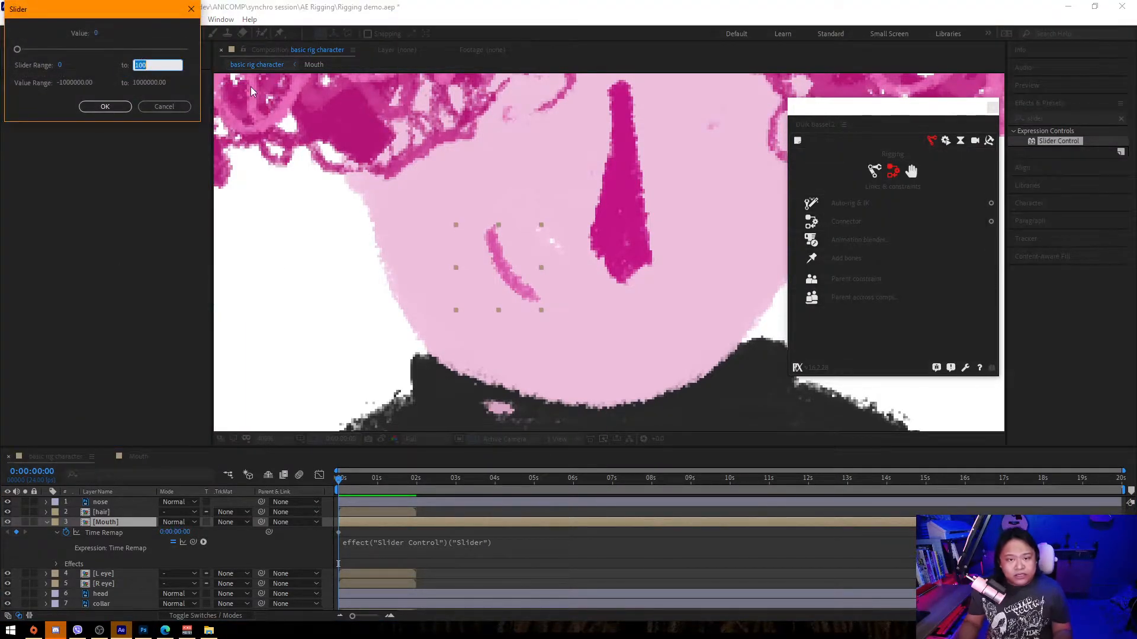
type("2")
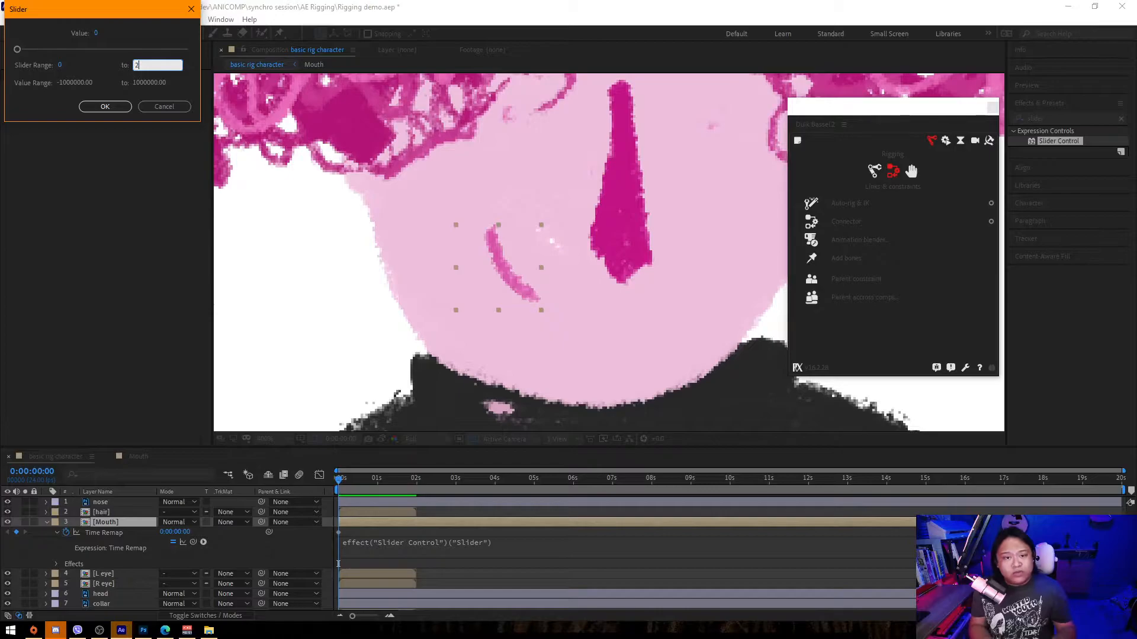
key("Return")
mouse_move(125, 84)
left_mouse_down()
mouse_move(201, 88)
mouse_move(158, 91)
mouse_move(183, 95)
mouse_move(138, 120)
mouse_move(164, 116)
mouse_move(121, 92)
left_mouse_up()
left_click(126, 85)
type("0")
key("Return")
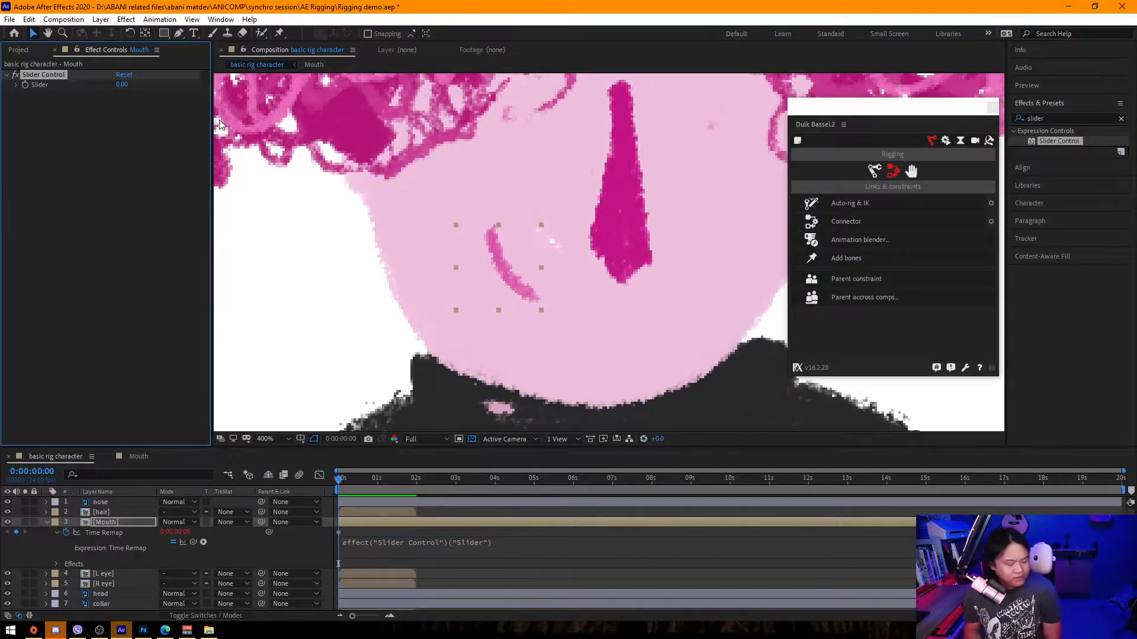
Open the L eye precomp, split its layers at 1:00 so the closed eye fills the first second, and save the project.
key("comma")
key("period")
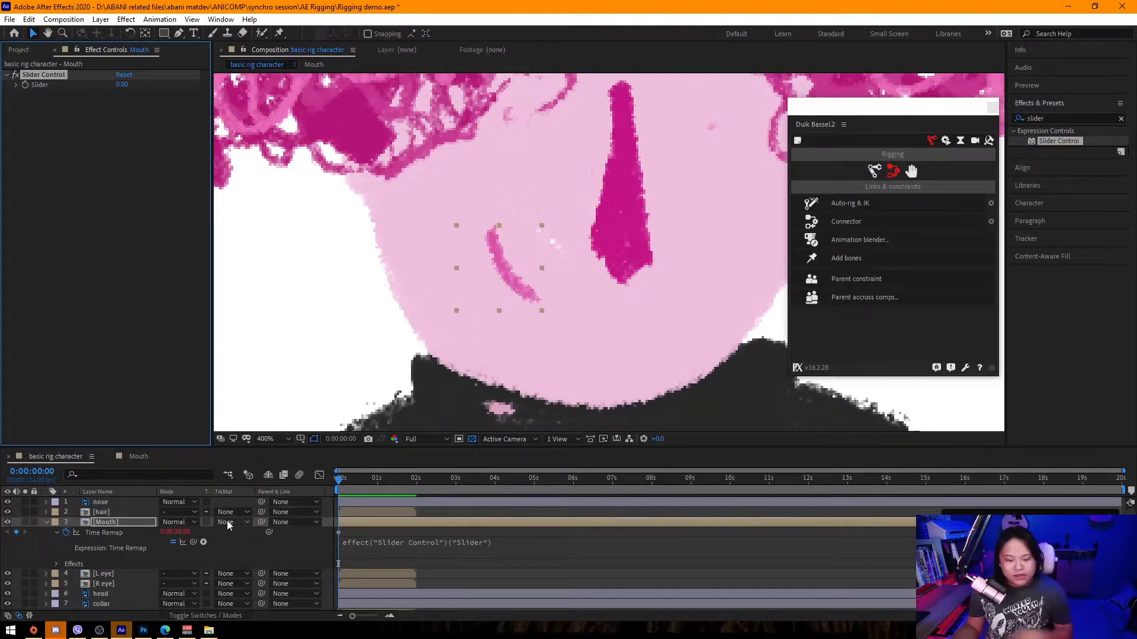
double_click(109, 577)
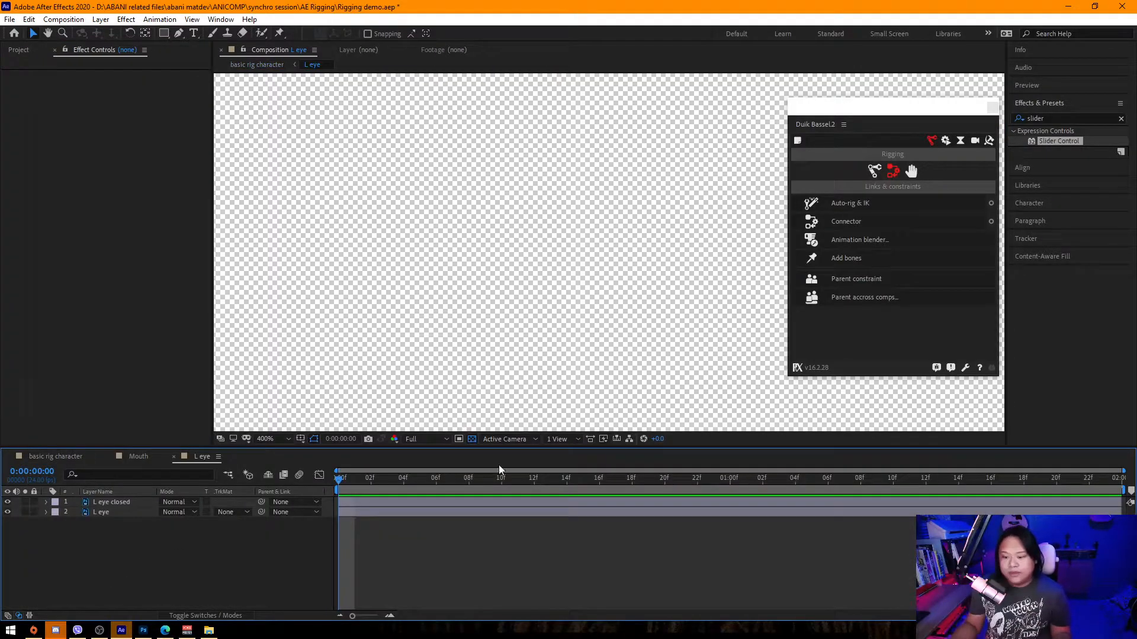
left_click_drag(498, 470, 730, 497)
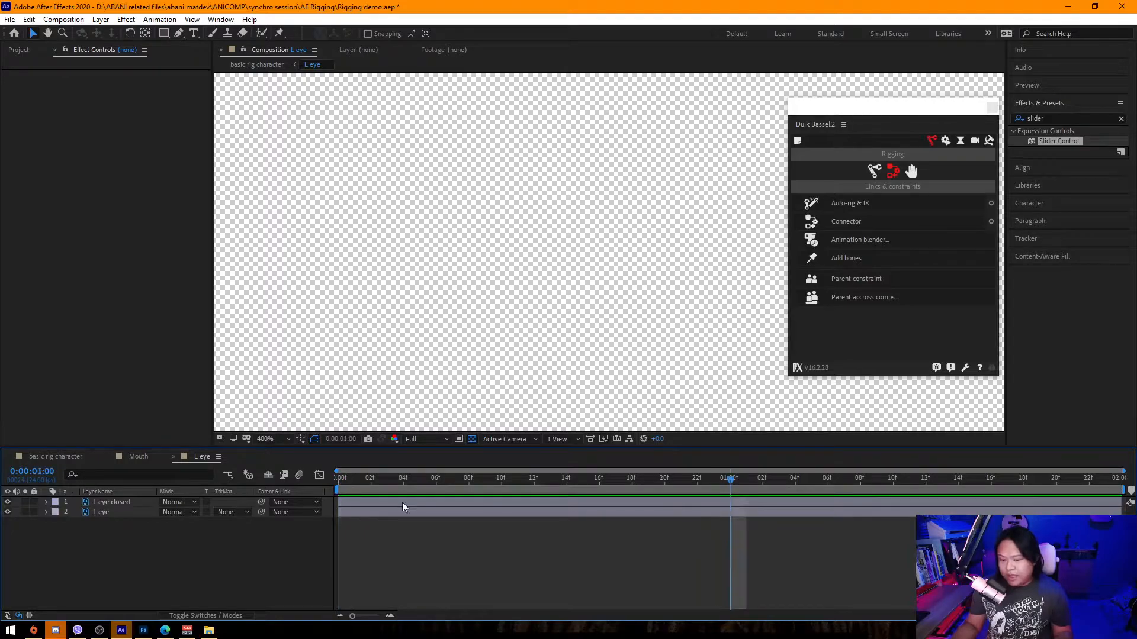
left_click(403, 502)
key("ctrl+a")
key("ctrl+shift+d")
key("Delete")
left_click_drag(479, 512, 788, 533)
key("ctrl+s")
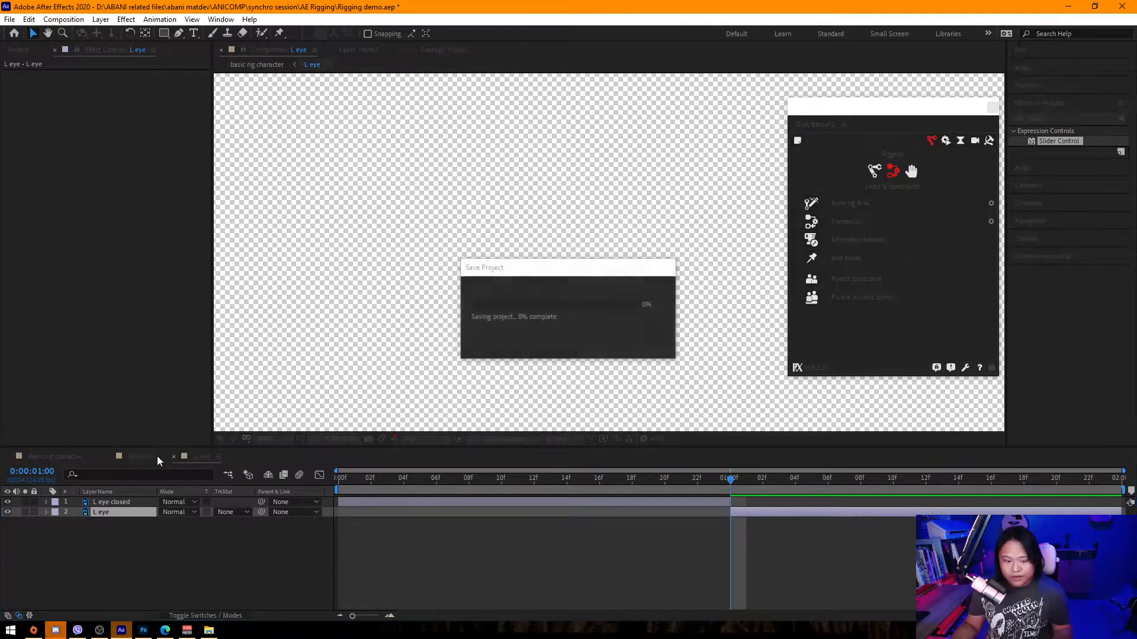
Open the R eye precomp, split its layers at 1:00 the same way, and return to the main composition.
left_click(83, 460)
double_click(114, 584)
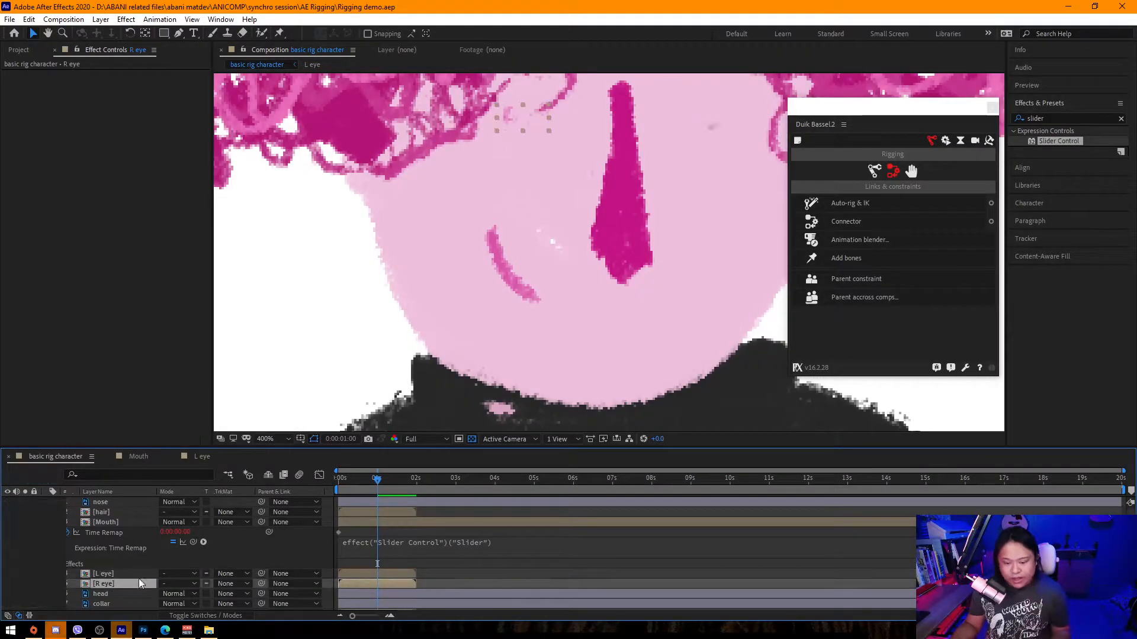
key("ctrl+a")
key("ctrl+shift+d")
key("Delete")
left_click_drag(639, 513, 1031, 520)
left_click(83, 457)
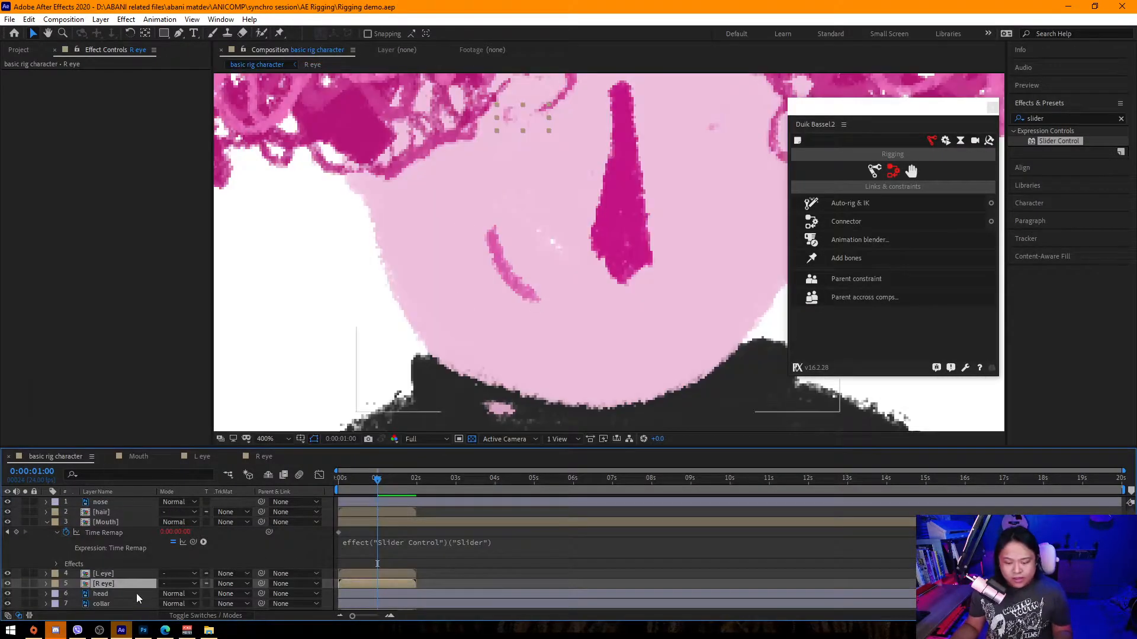
Enable Time Remapping on the L eye and R eye layers.
left_click(104, 574, "ctrl")
right_click(104, 574)
mouse_move(171, 302)
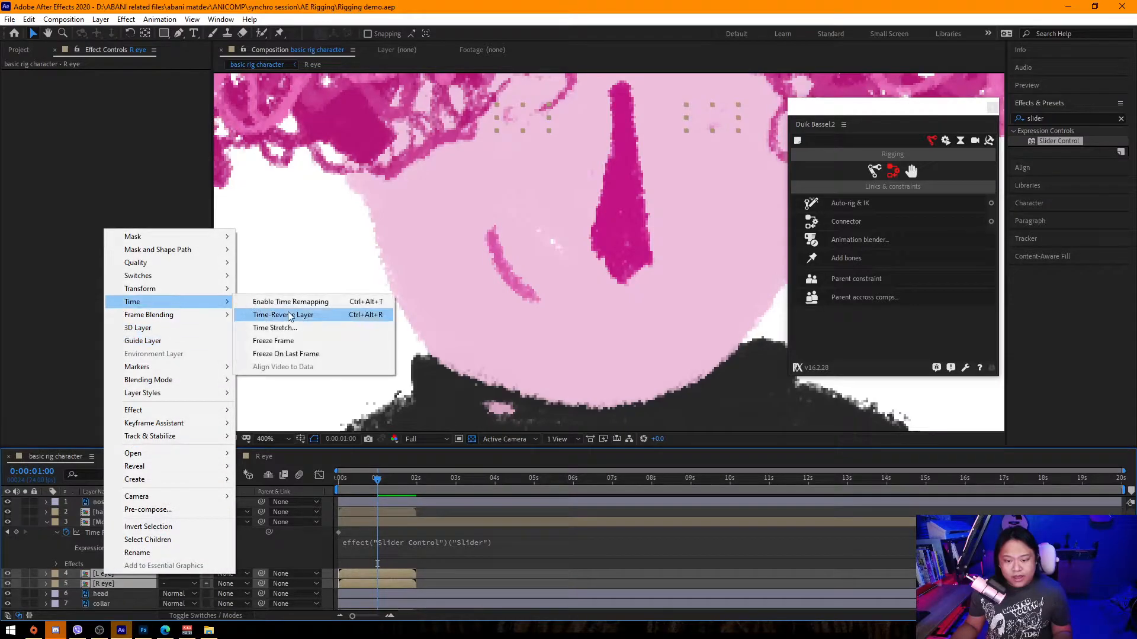
left_click(305, 308)
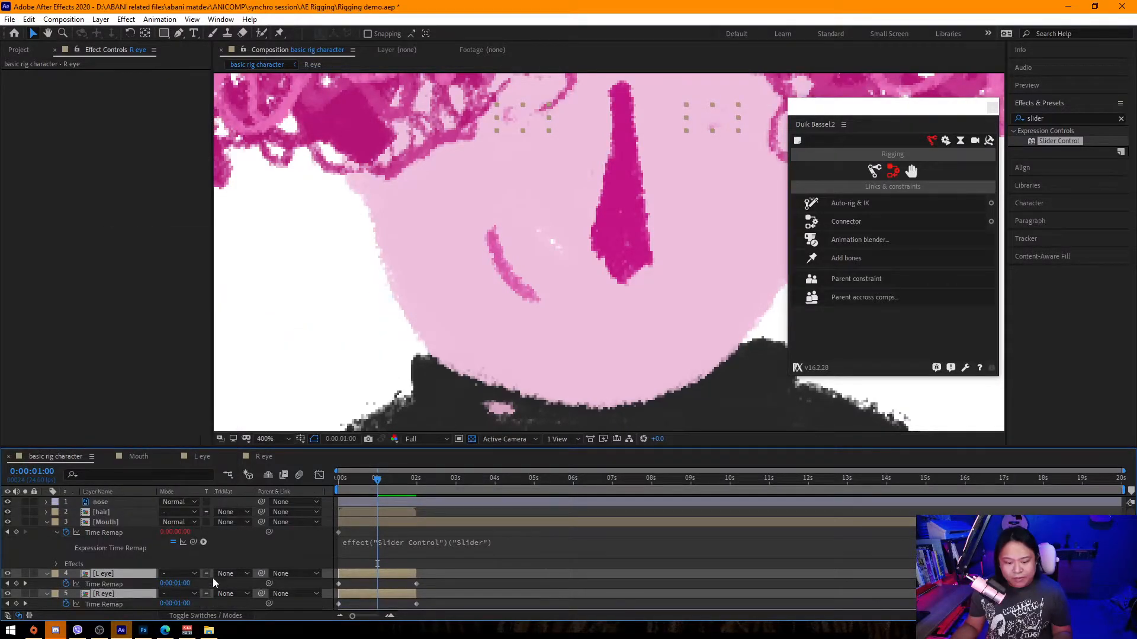
left_click(250, 552)
Delete the last Time Remap keyframe on both eye layers and extend both layers to the end of the comp.
left_click(113, 523)
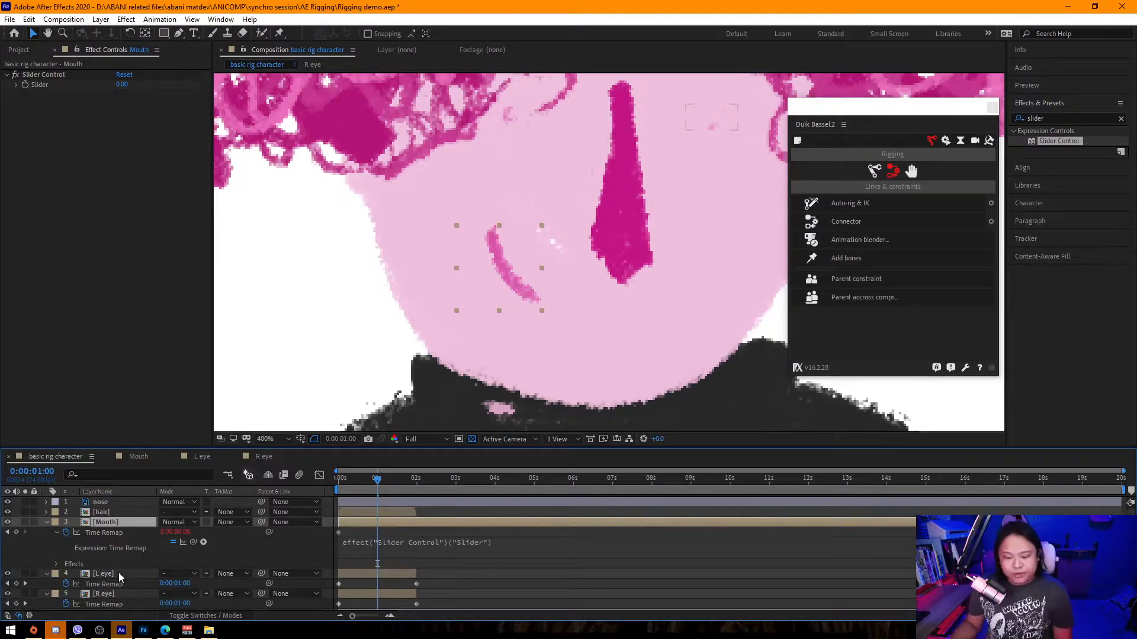
left_click(118, 573)
left_click(416, 584)
scroll(431, 589, "down", 1)
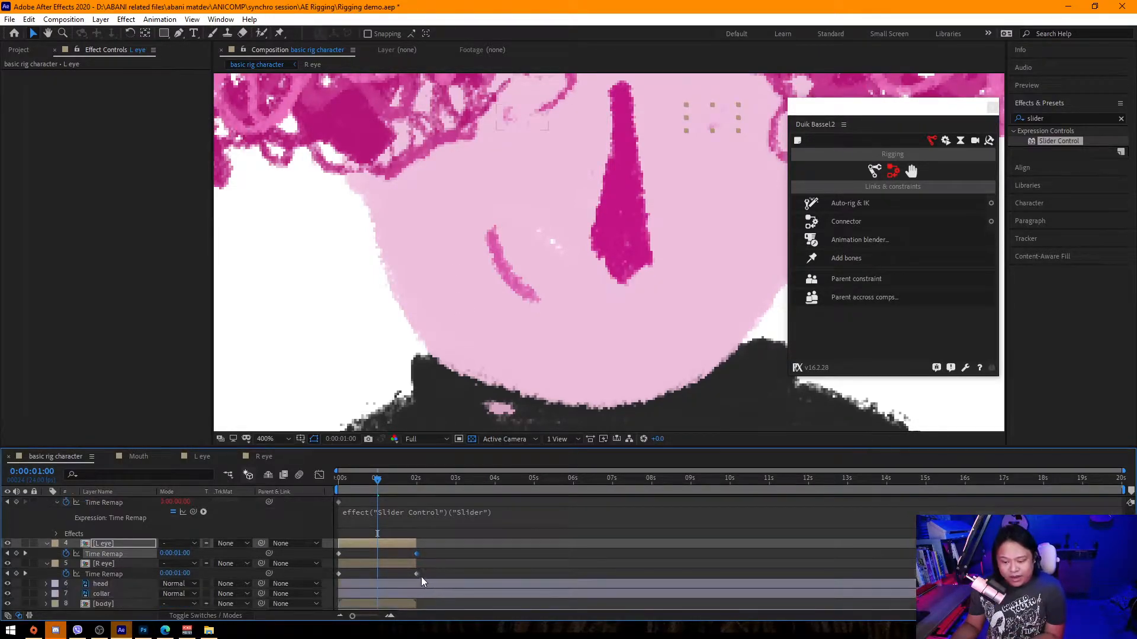
key("Delete")
left_click(416, 574)
key("Delete")
left_click(413, 544)
left_click(412, 563, "shift")
left_click_drag(416, 543, 1119, 541)
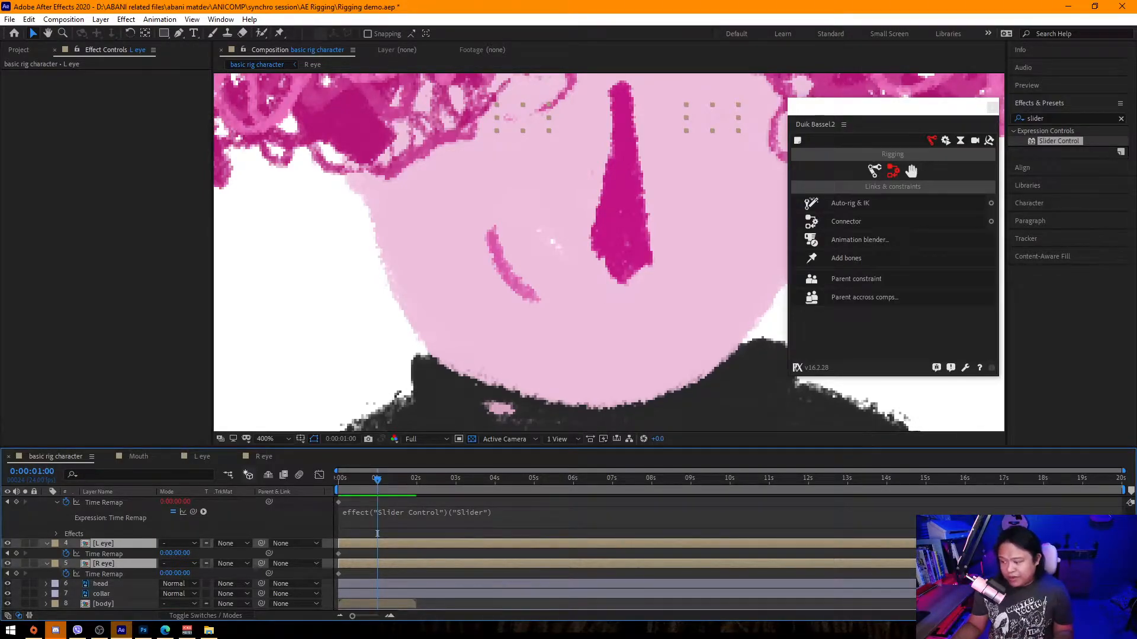
scroll(556, 538, "up", 1)
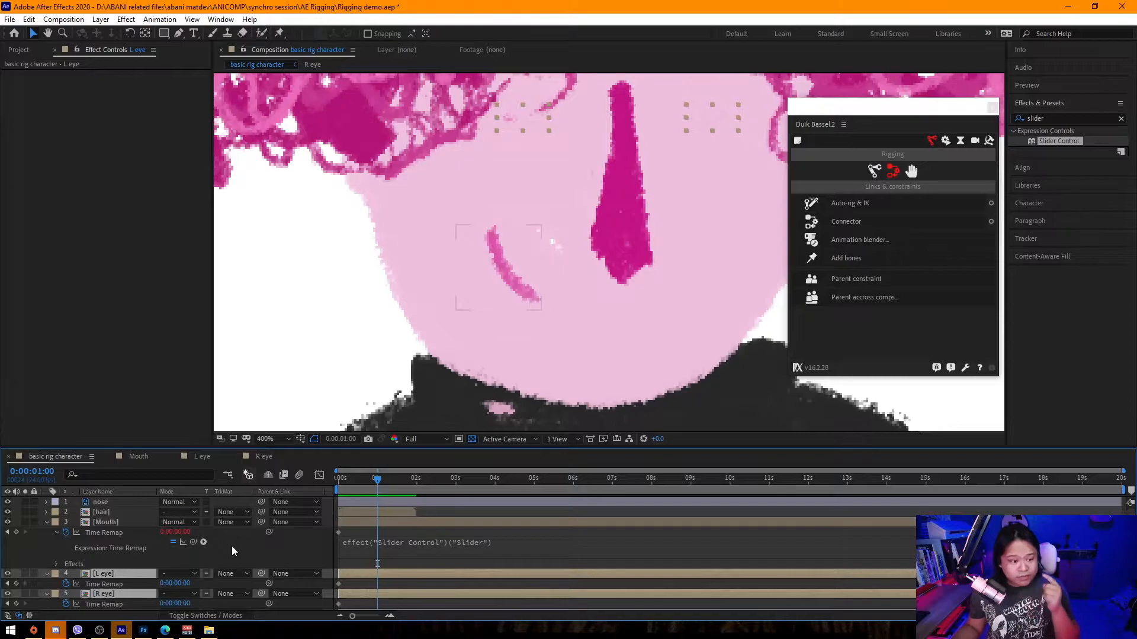
Apply a second Slider Control effect to the Mouth layer.
left_click(112, 521)
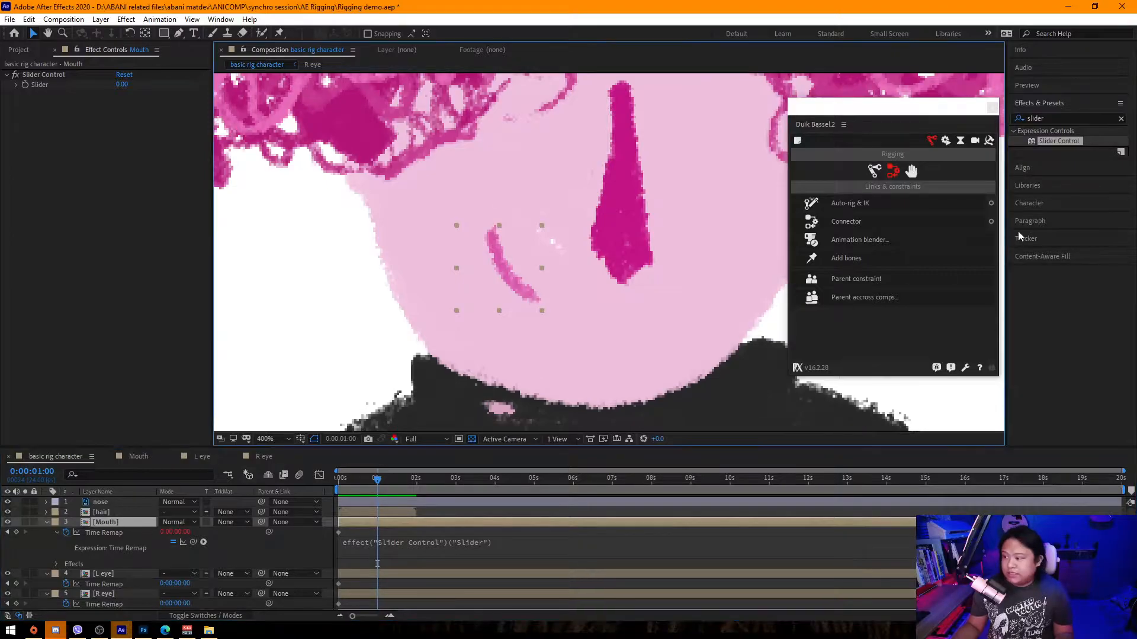
left_click_drag(1075, 146, 113, 524)
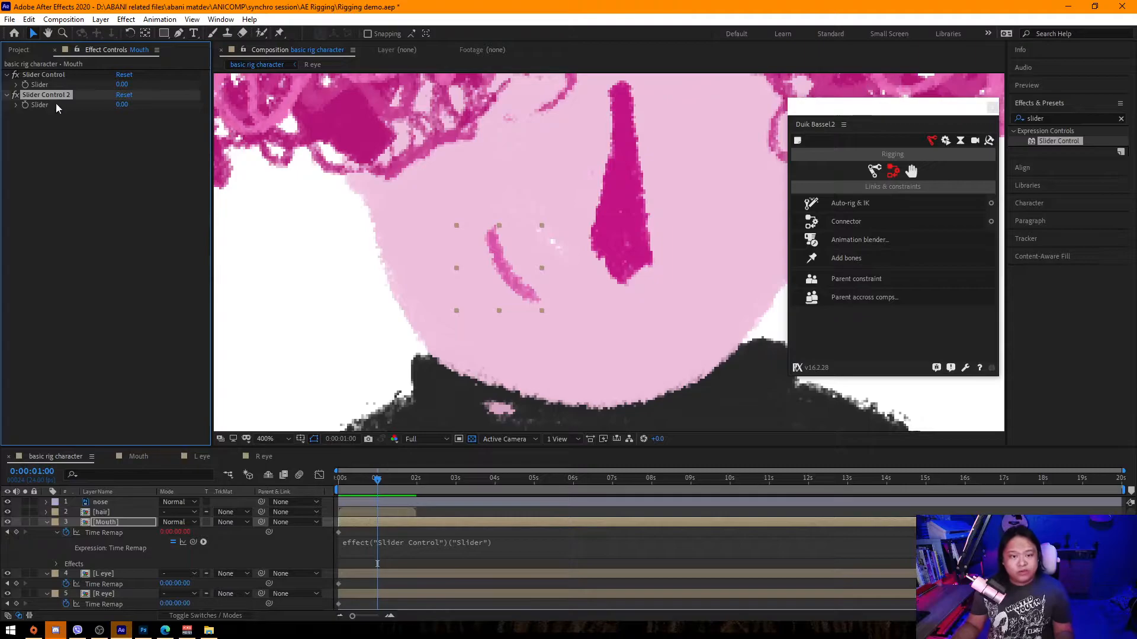
Rename the first Slider Control effect on the Mouth layer to mouth control.
left_click(52, 75)
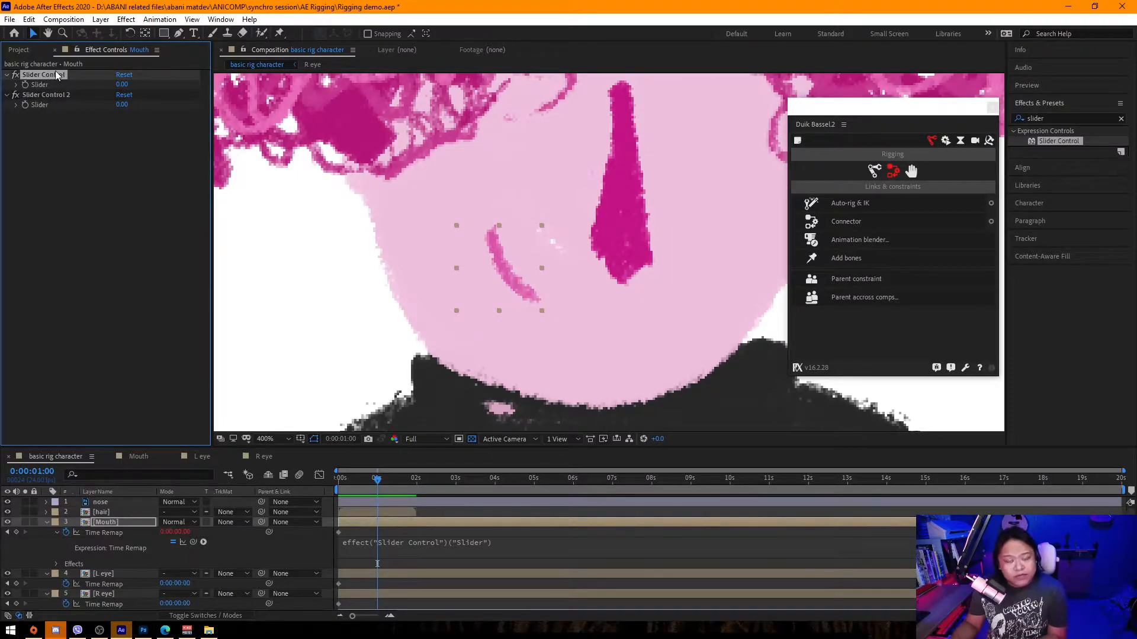
key("Return")
type("mouth c")
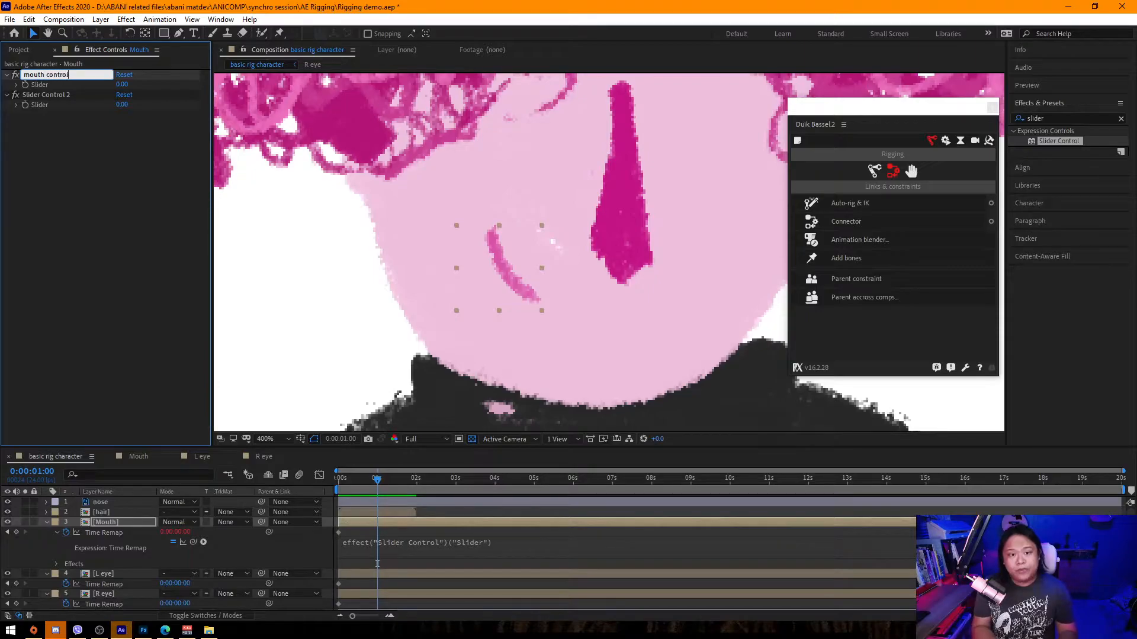
type("ontrol")
key("Return")
Rename the second Slider Control effect to L eye control.
left_click(59, 94)
key("Return")
type("L eye conjtr")
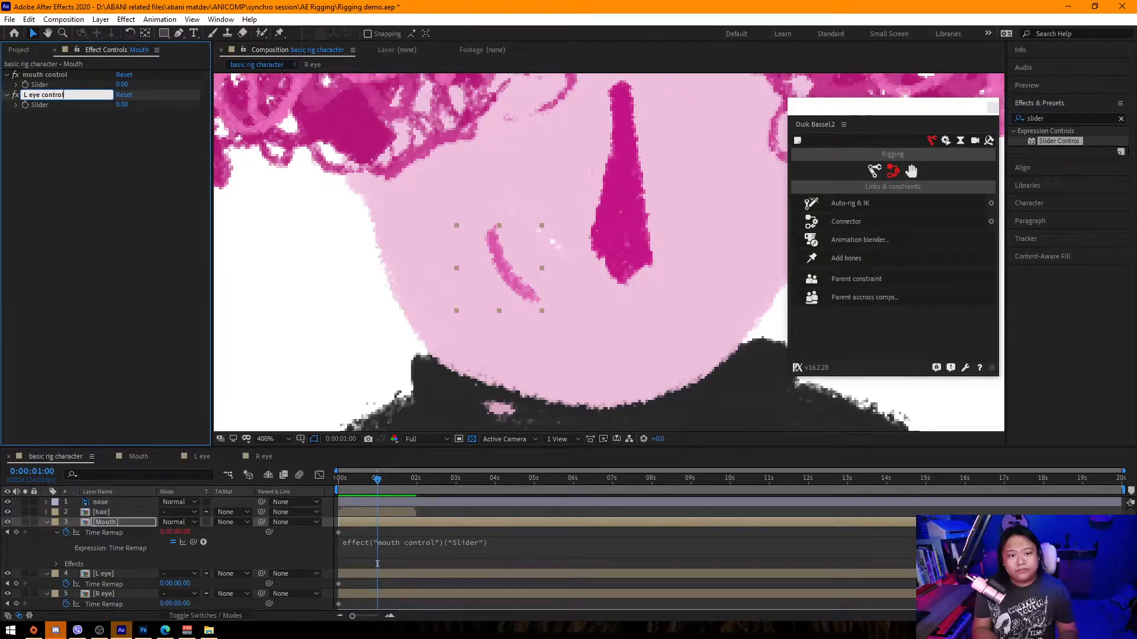
key("Return")
Add a third Slider Control to the Mouth layer and rename it R eye control.
left_click_drag(1058, 141, 135, 169)
key("Return")
type("R eye control")
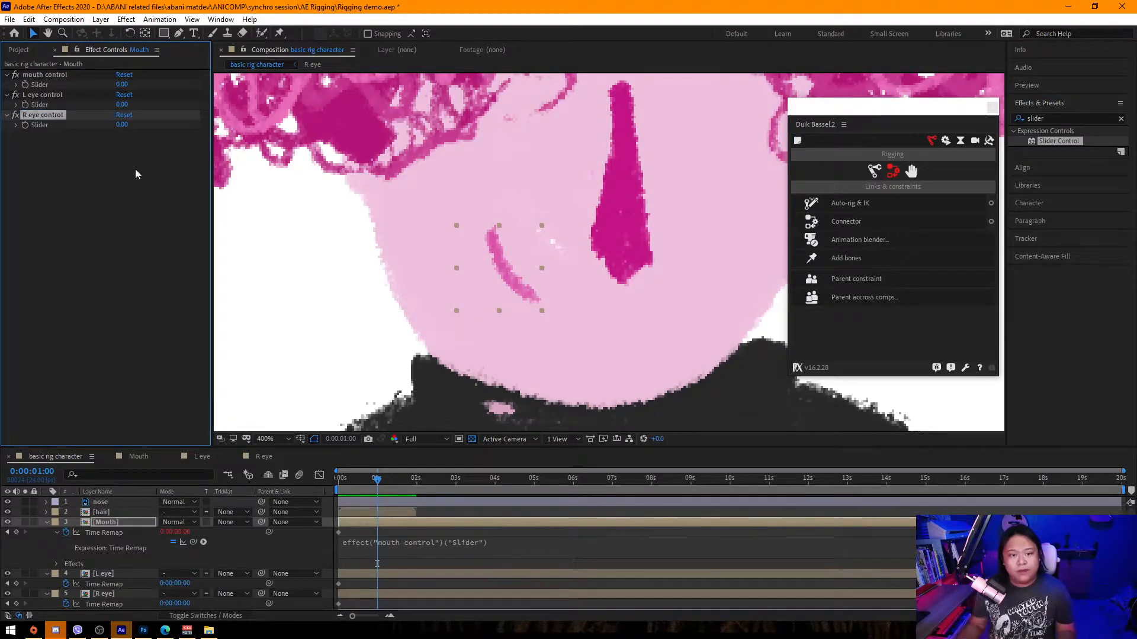
left_click(147, 190)
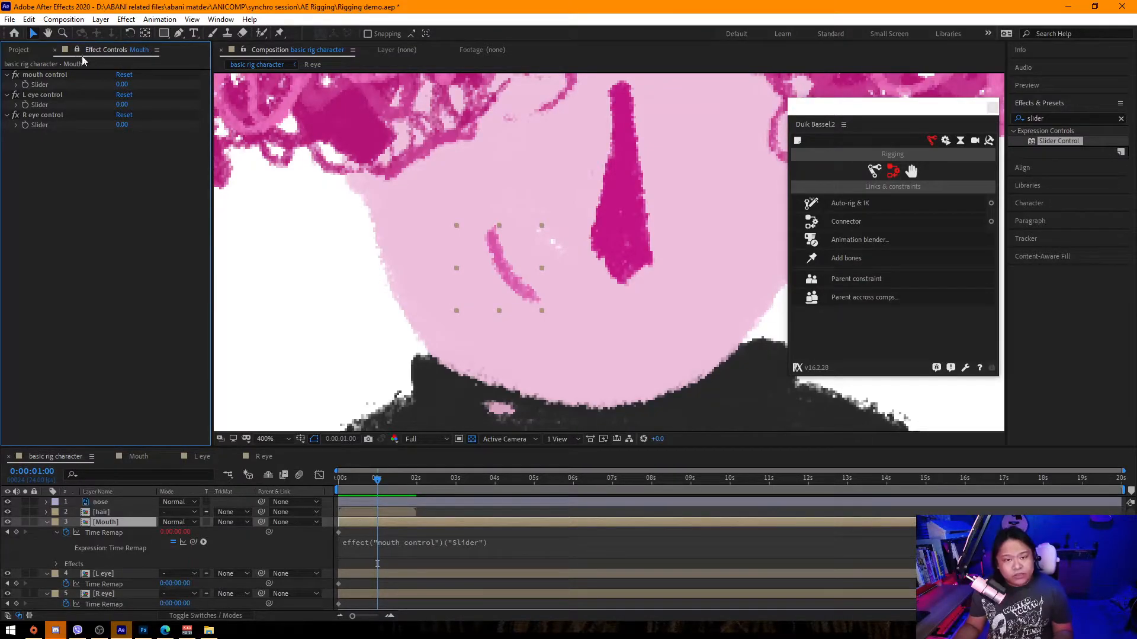
Add an expression to the L eye layer's Time Remap, pick-whipped to the L eye control slider.
left_click(107, 573)
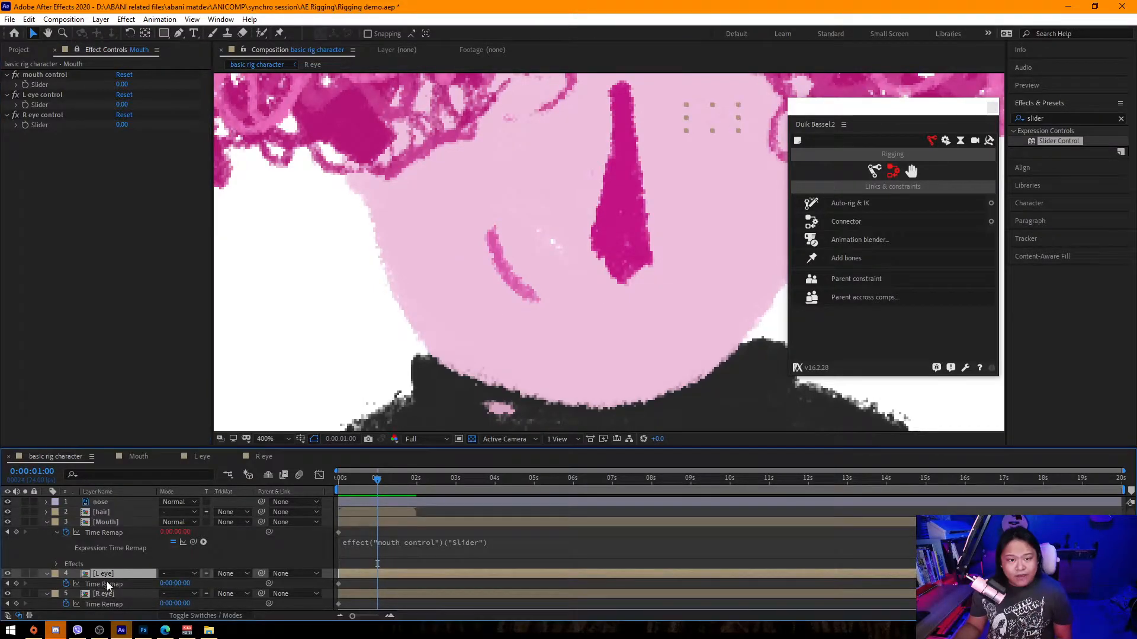
left_click(67, 587, "alt")
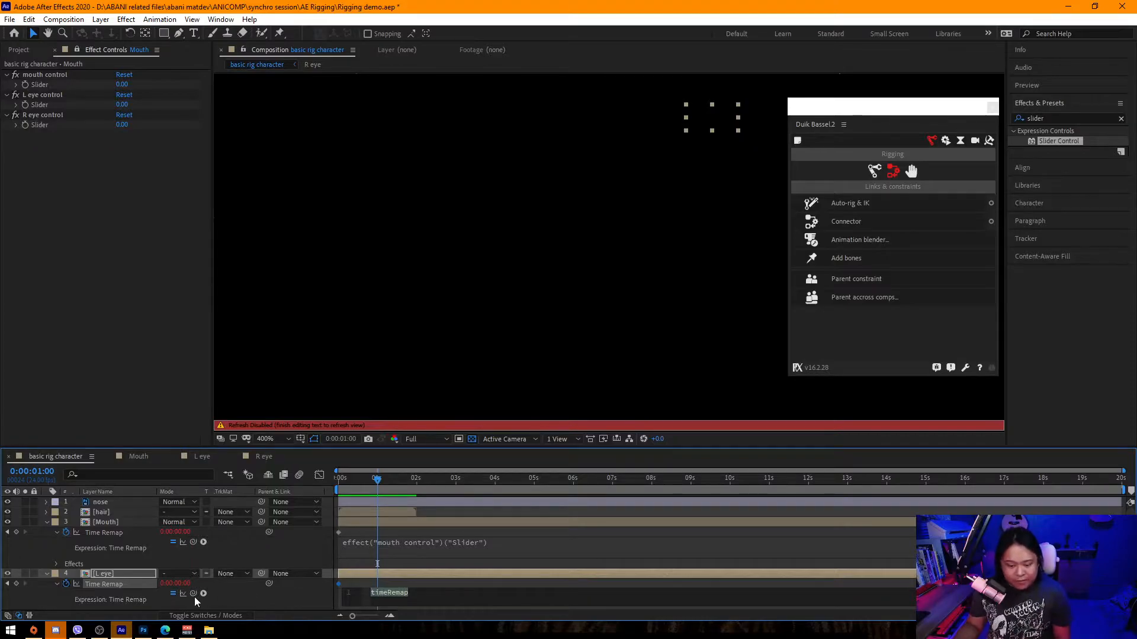
left_click_drag(194, 592, 45, 104)
left_click(177, 347)
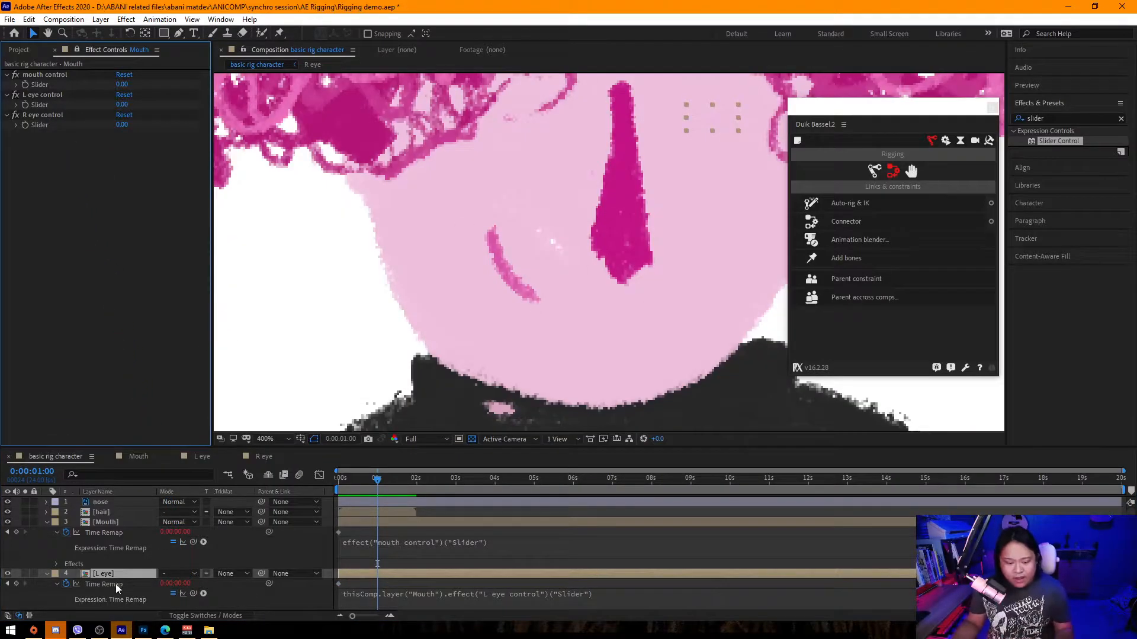
Add an expression to the R eye layer's Time Remap, pick-whipped to the R eye control slider.
scroll(118, 574, "down", 2)
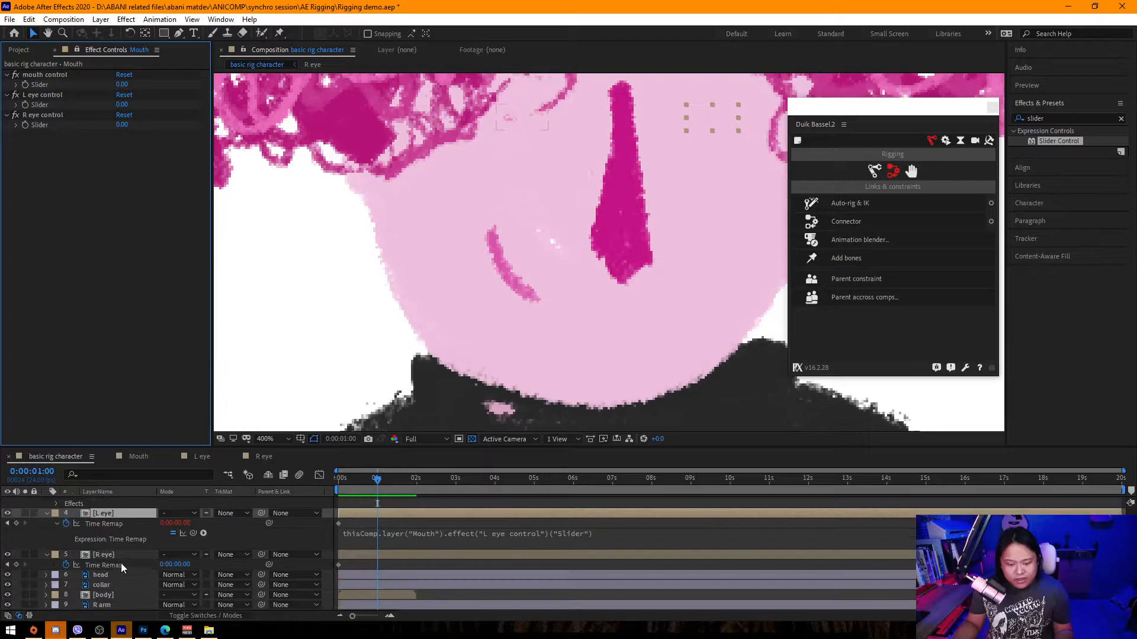
left_click(66, 565, "alt")
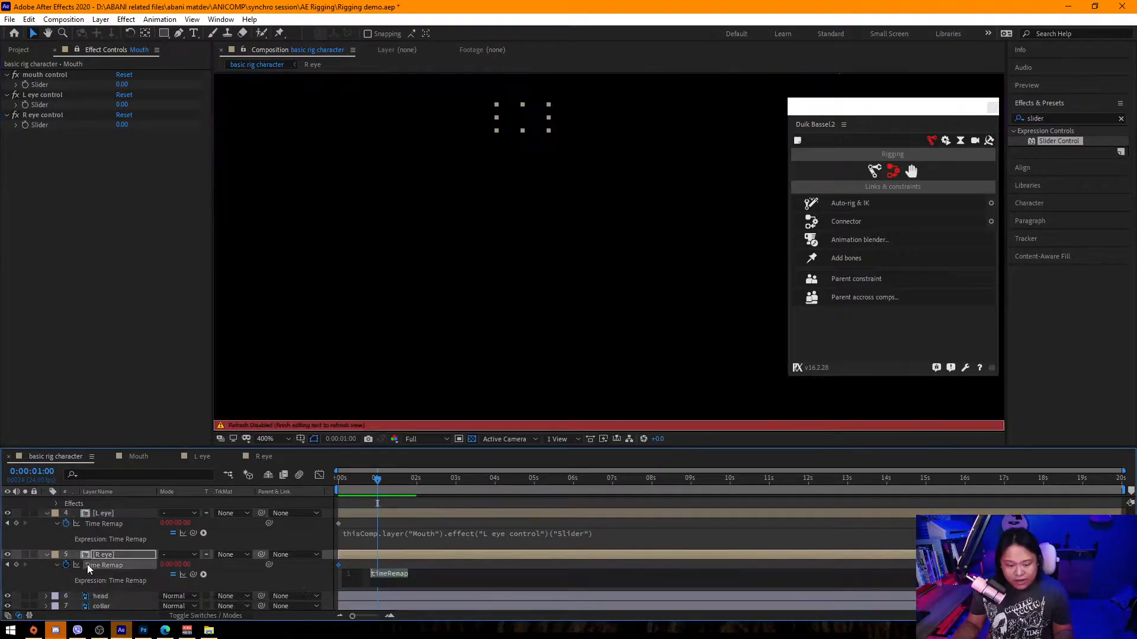
left_click_drag(193, 574, 54, 130)
left_click(119, 244)
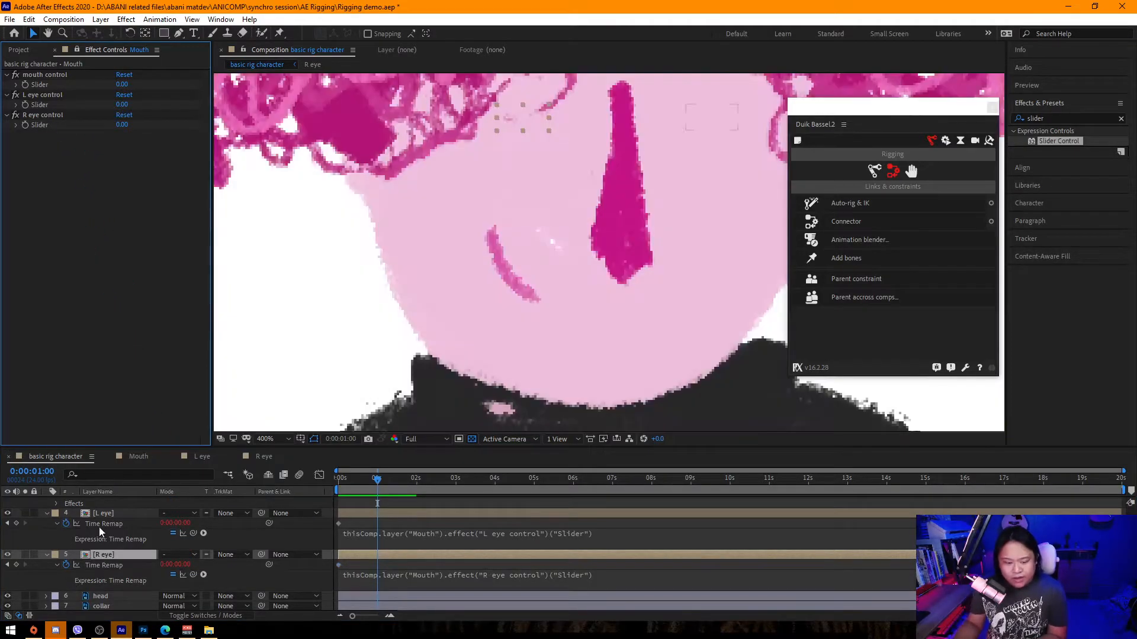
Edit the slider ranges of the L eye and R eye controls, setting their maximums to 1 and 2.
right_click(121, 106)
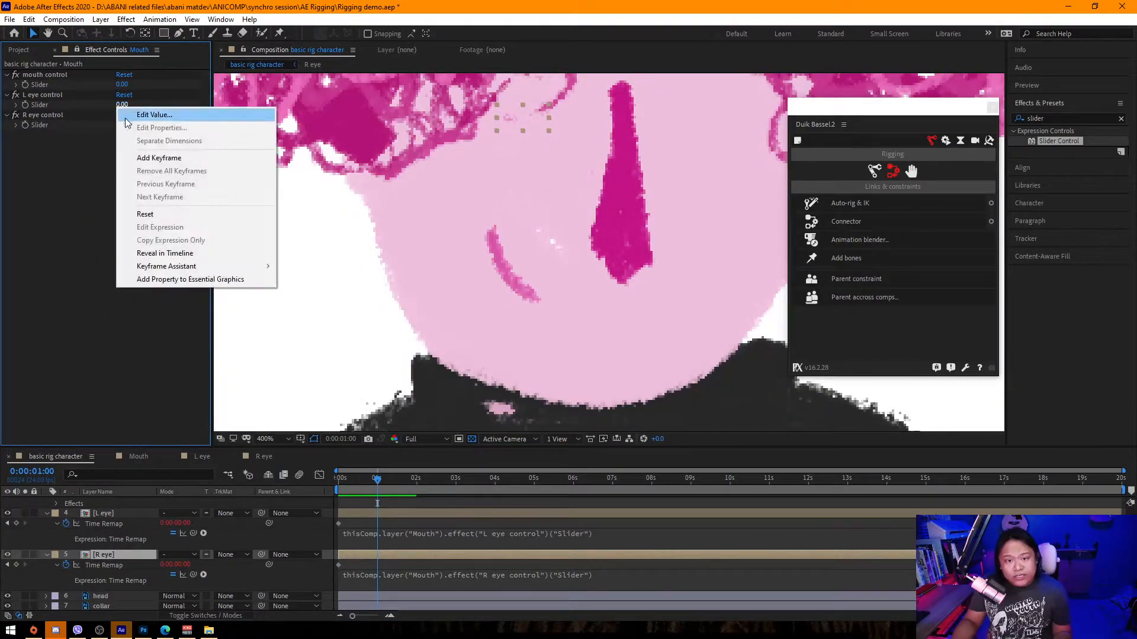
left_click(172, 115)
left_click(144, 66)
type("1")
left_click(126, 111)
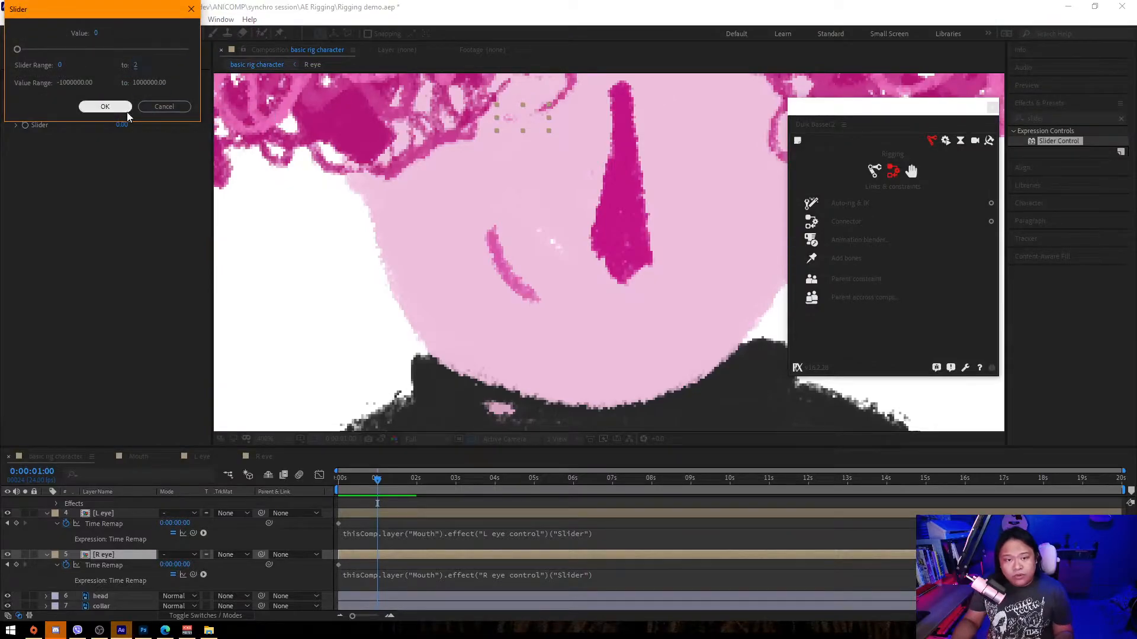
right_click(122, 125)
left_click(168, 135)
left_click(144, 65)
type("2")
left_click(119, 106)
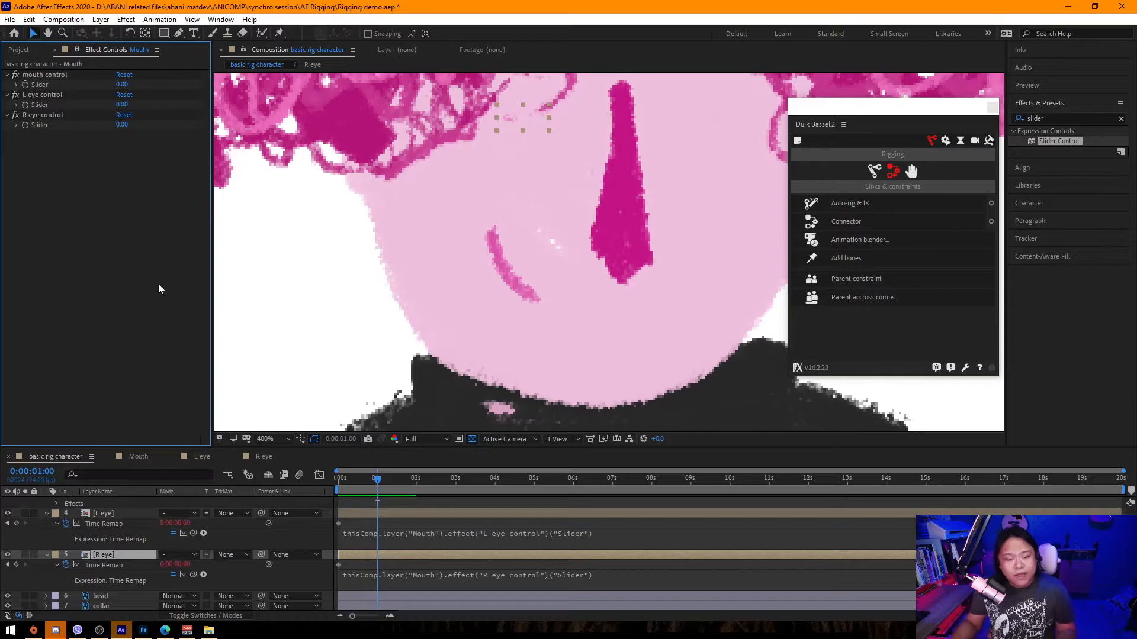
Hide the hair layer to see the face features.
left_click_drag(379, 199, 314, 301)
scroll(8, 517, "up", 3)
left_click(7, 513)
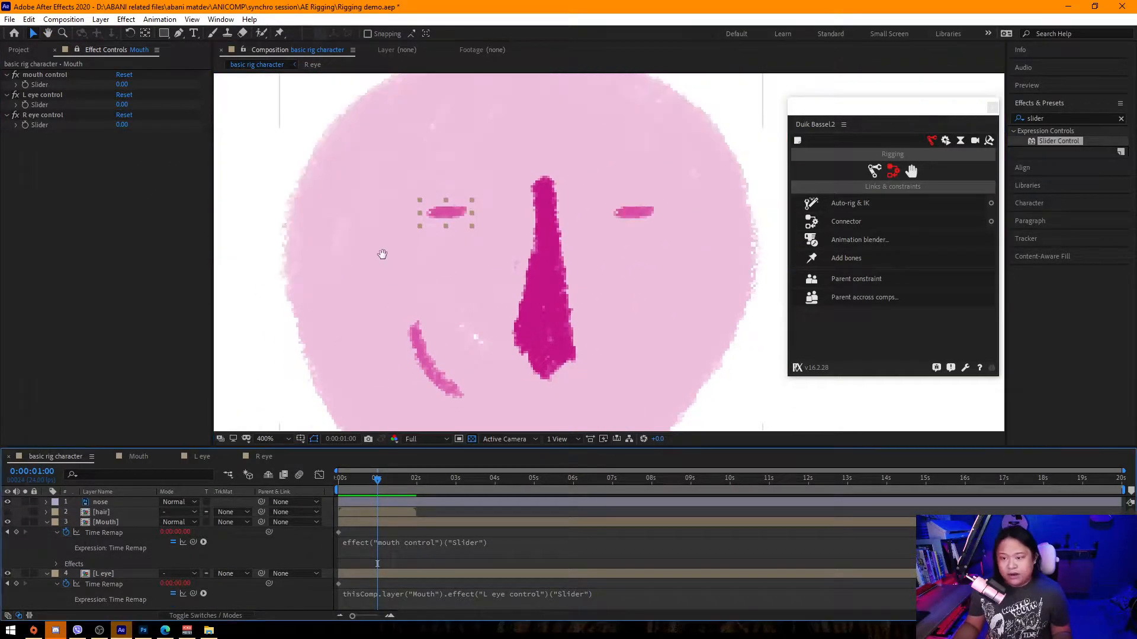
Set the L eye control and R eye control sliders to 1.
left_click(43, 94)
mouse_move(122, 104)
left_mouse_down()
mouse_move(205, 110)
mouse_move(153, 113)
mouse_move(181, 113)
left_mouse_up()
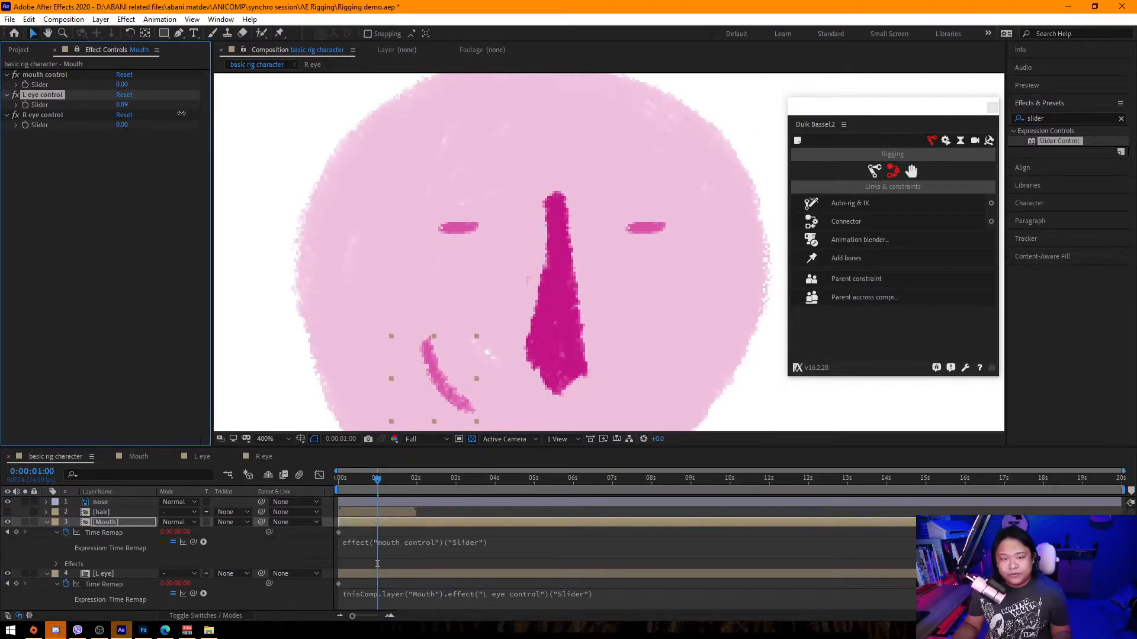
left_click(122, 104)
type("1")
left_click(118, 145)
left_click(122, 125)
type("1")
left_click(145, 165)
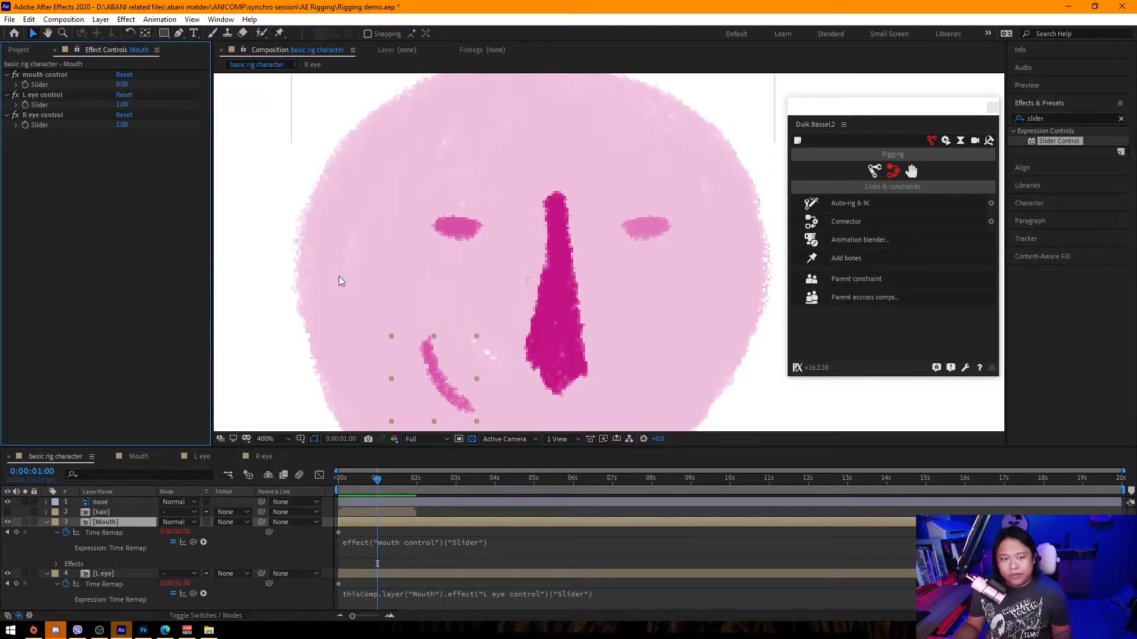
Scrub the control sliders to test the rig, then reset both eye sliders to 1.
scroll(339, 276, "down", 2)
scroll(356, 290, "up", 1)
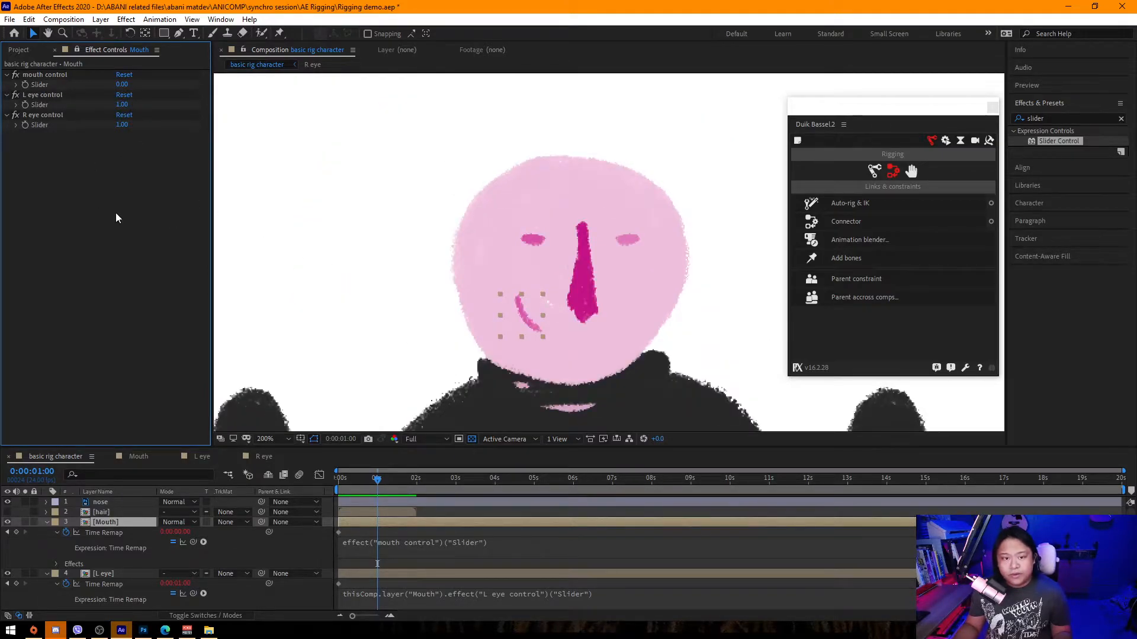
mouse_move(122, 84)
left_mouse_down()
mouse_move(133, 85)
mouse_move(119, 85)
mouse_move(148, 125)
left_mouse_up()
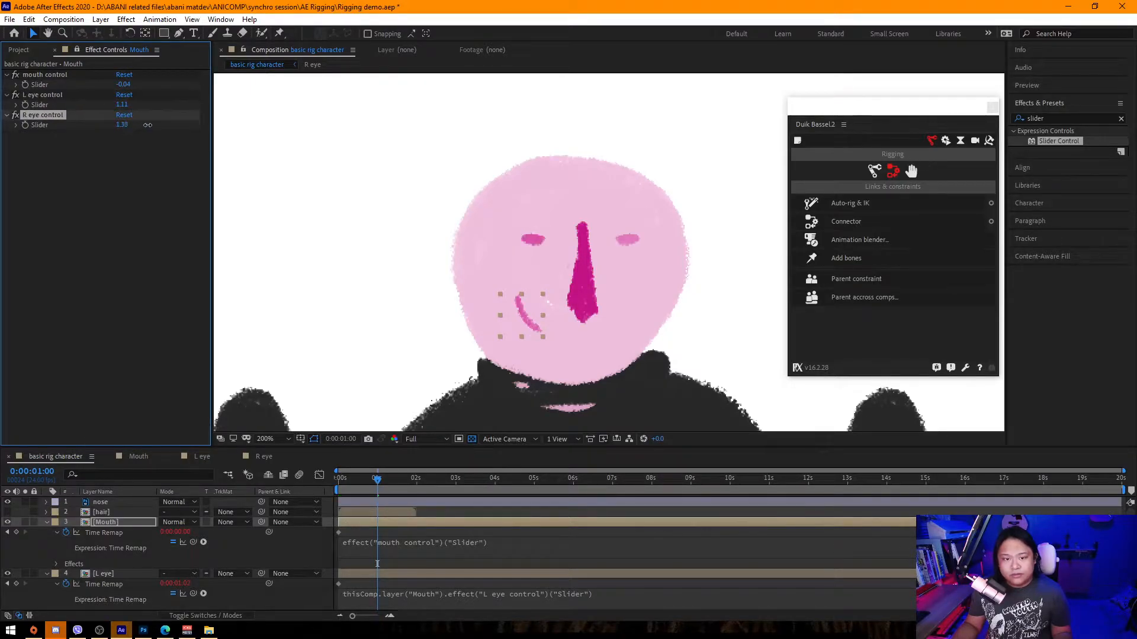
left_click(104, 140)
left_click(122, 125)
type("1")
left_click(122, 105)
type("1")
left_click(148, 172)
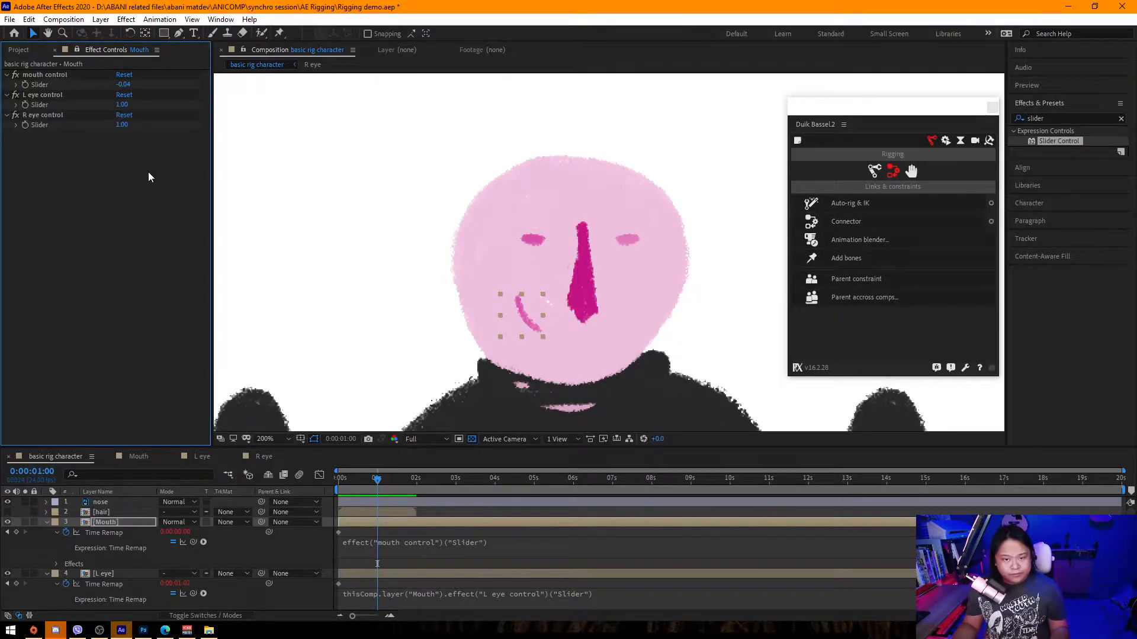
Set the mouth control slider to 0.
left_click(122, 85)
type("0")
left_click(154, 208)
scroll(323, 305, "down", 1)
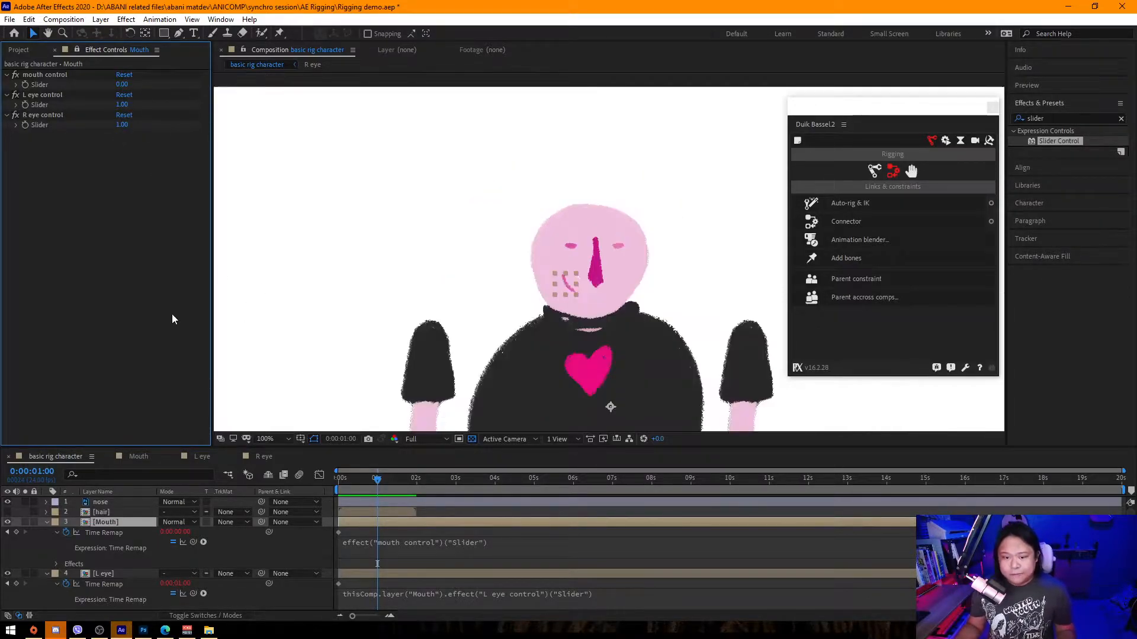
left_click(290, 316)
scroll(296, 313, "down", 2)
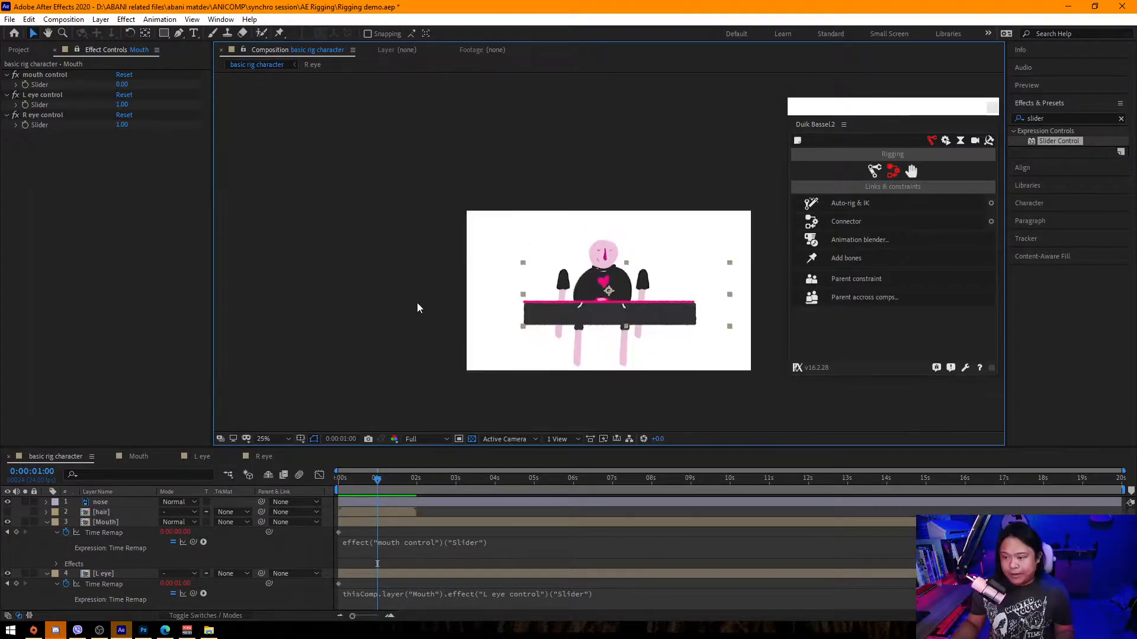
scroll(417, 306, "up", 2)
scroll(482, 219, "down", 3)
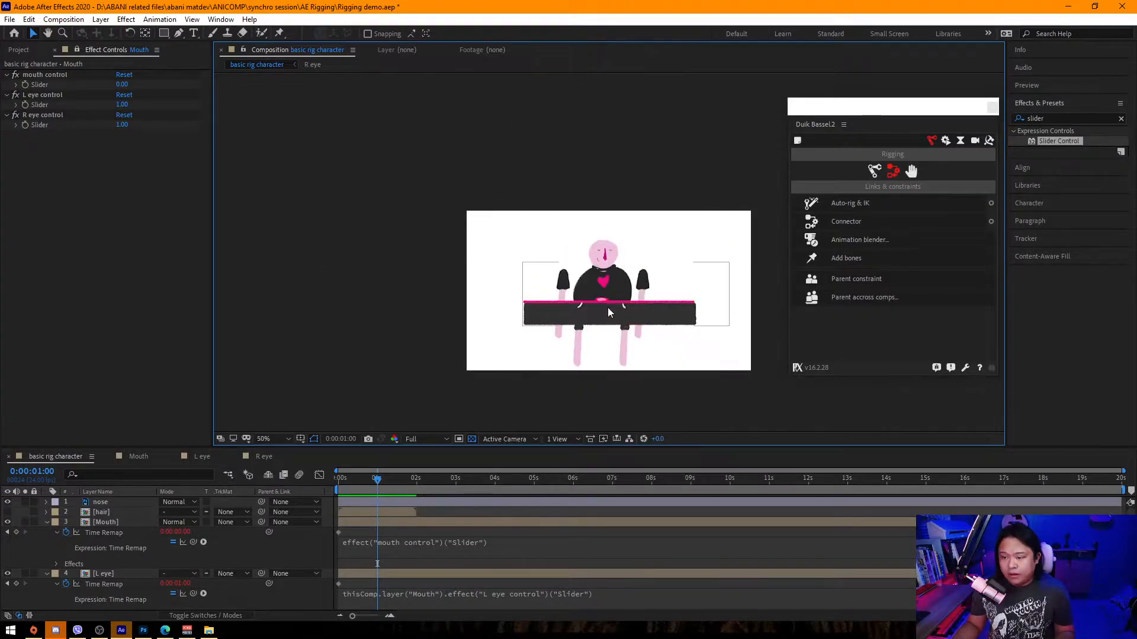
scroll(607, 307, "up", 3)
left_click_drag(558, 340, 528, 243)
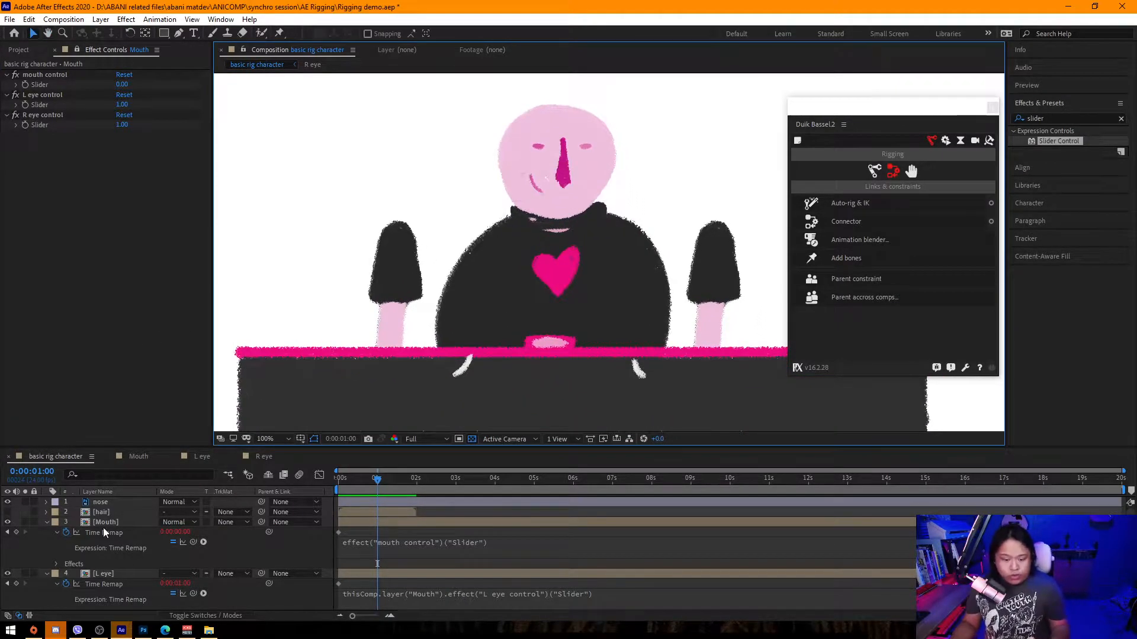
Mark the L eye and R eye layers as shy and hide shy layers in the timeline.
left_click(48, 522)
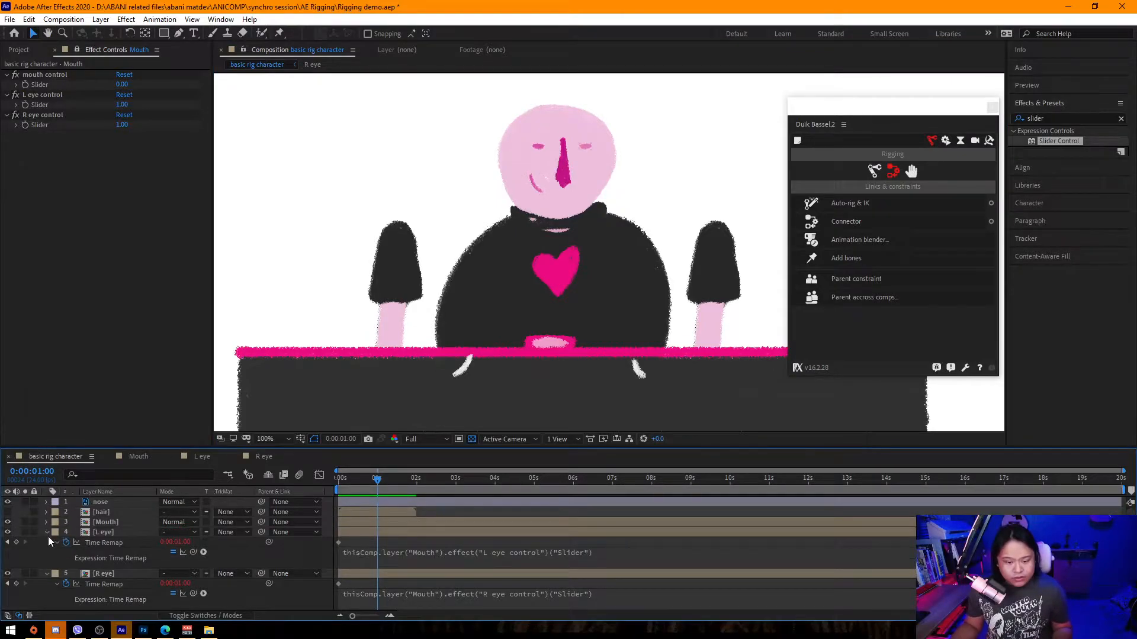
left_click(48, 533)
left_click(48, 541)
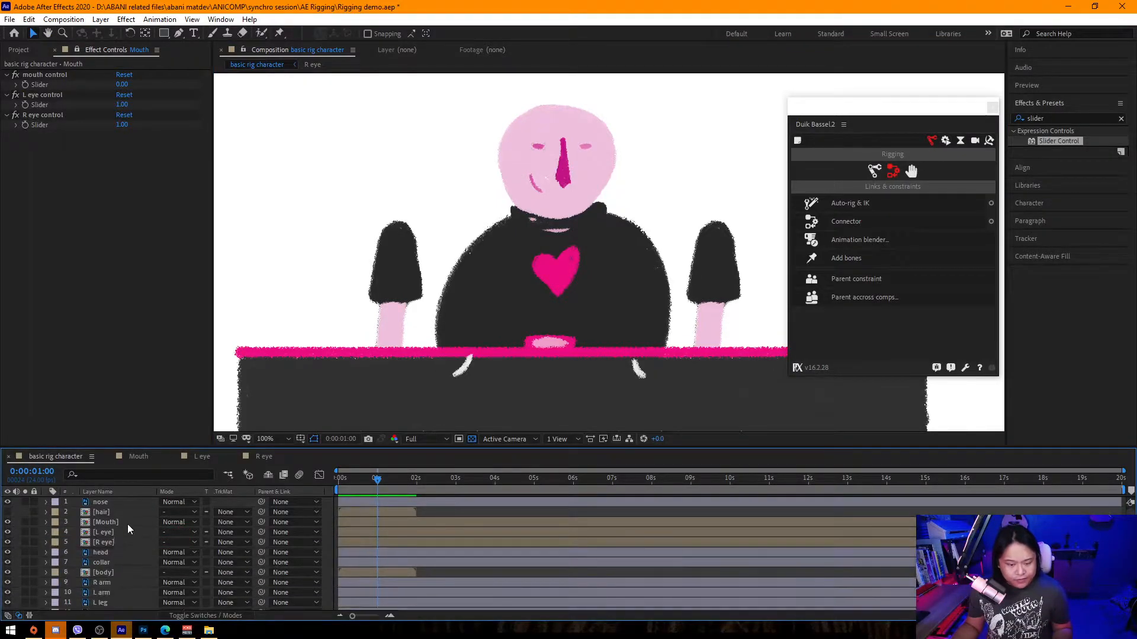
left_click(117, 532)
left_click(119, 542, "shift")
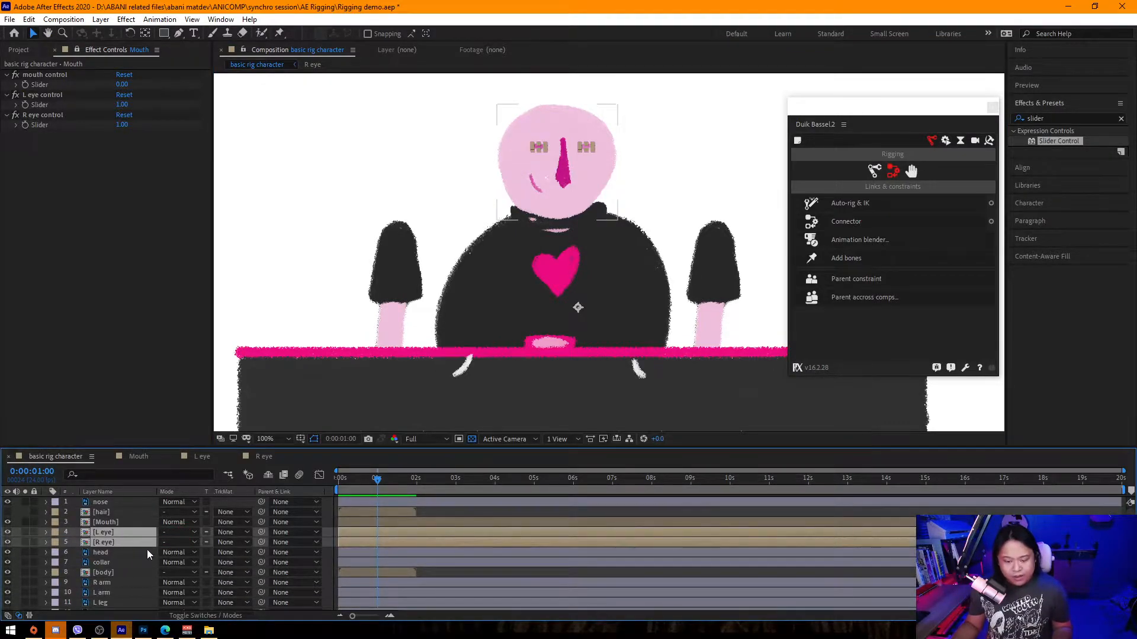
left_click(205, 615)
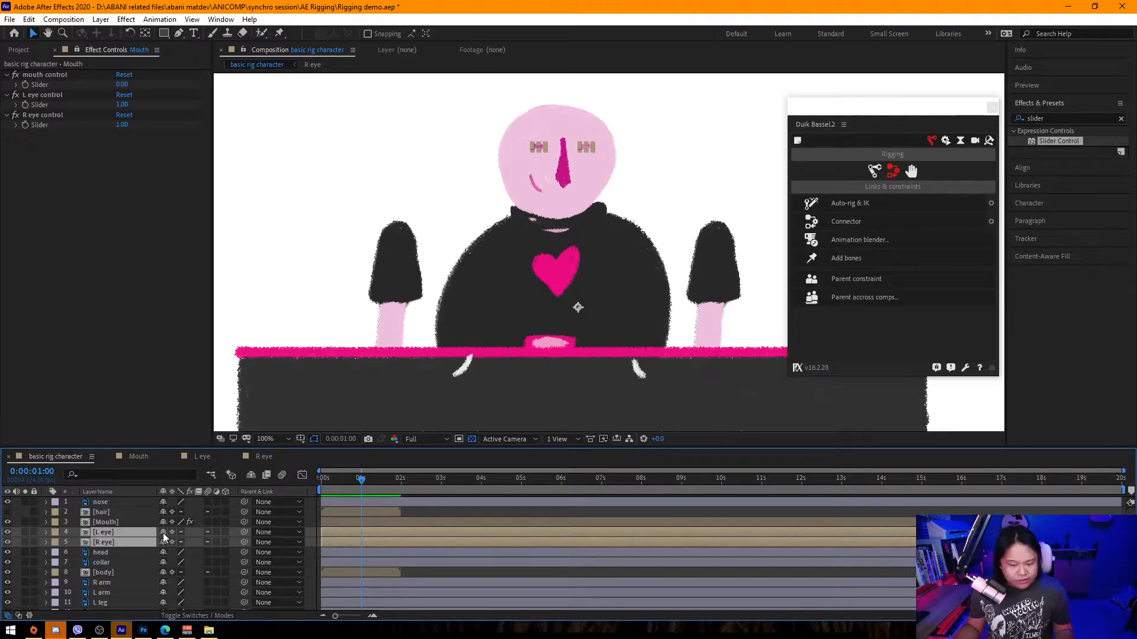
left_click_drag(164, 534, 164, 542)
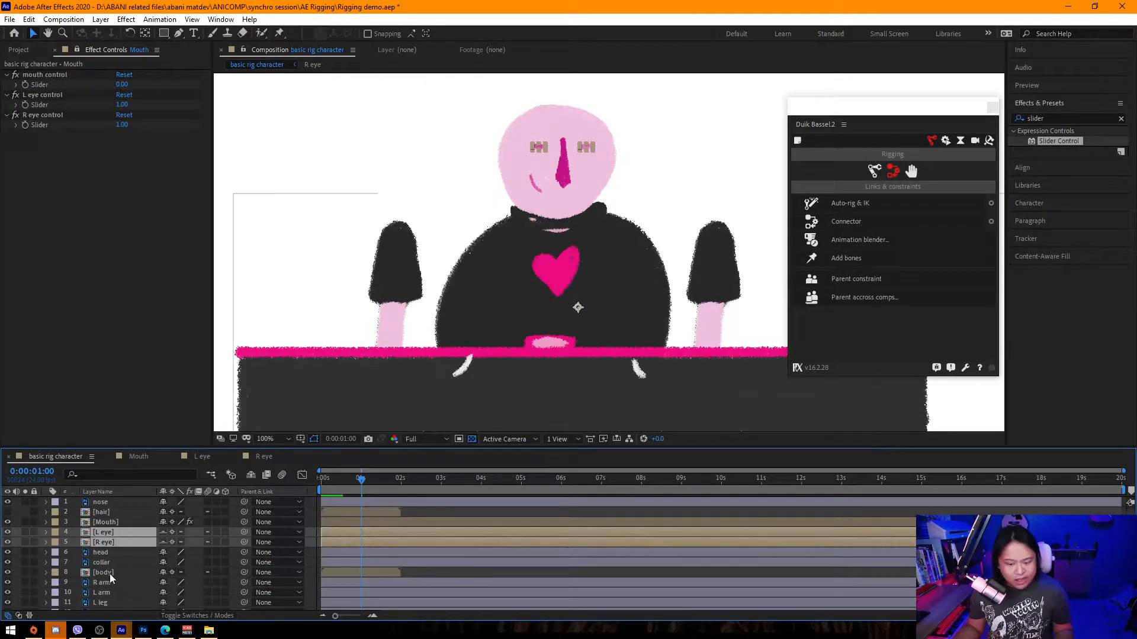
left_click(252, 474)
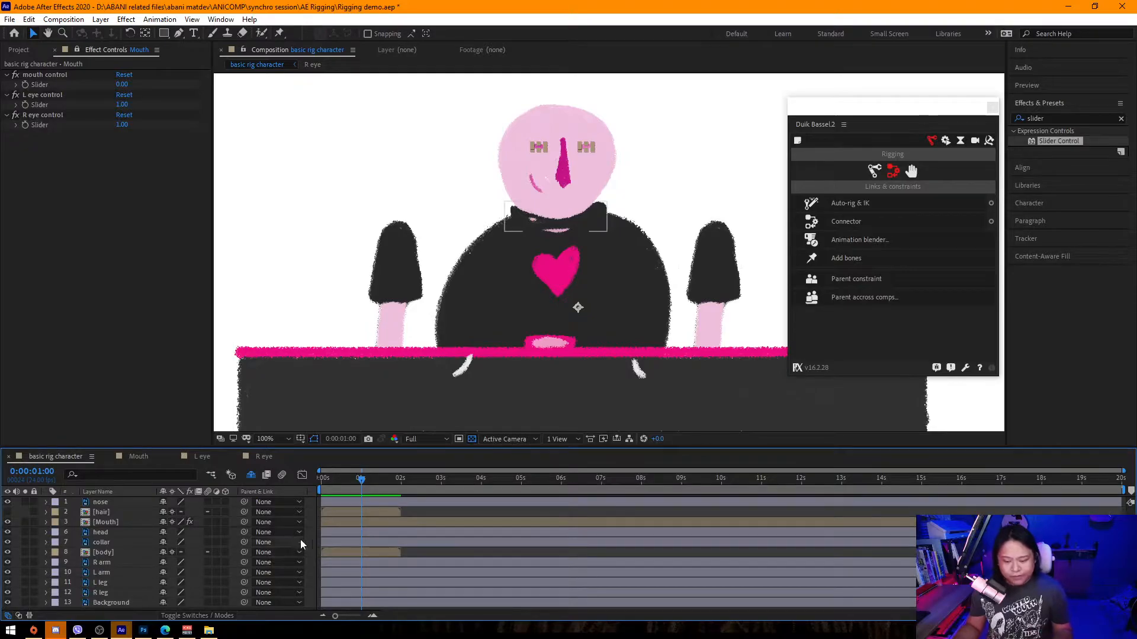
Open the body precomp and set its composition duration to 5 seconds.
left_click(126, 553)
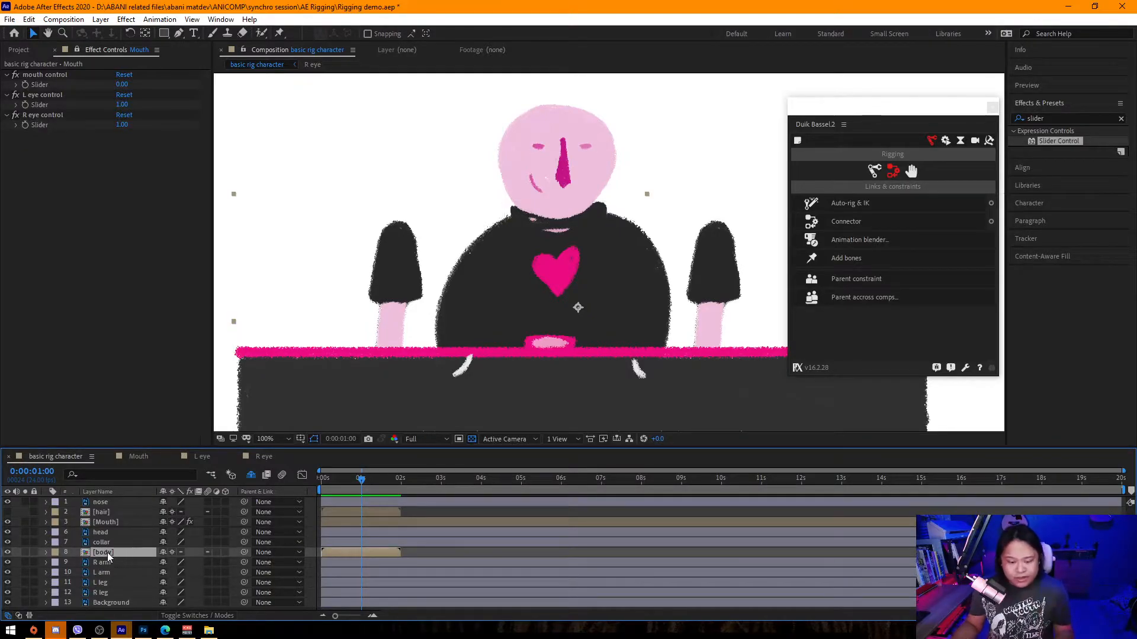
double_click(113, 553)
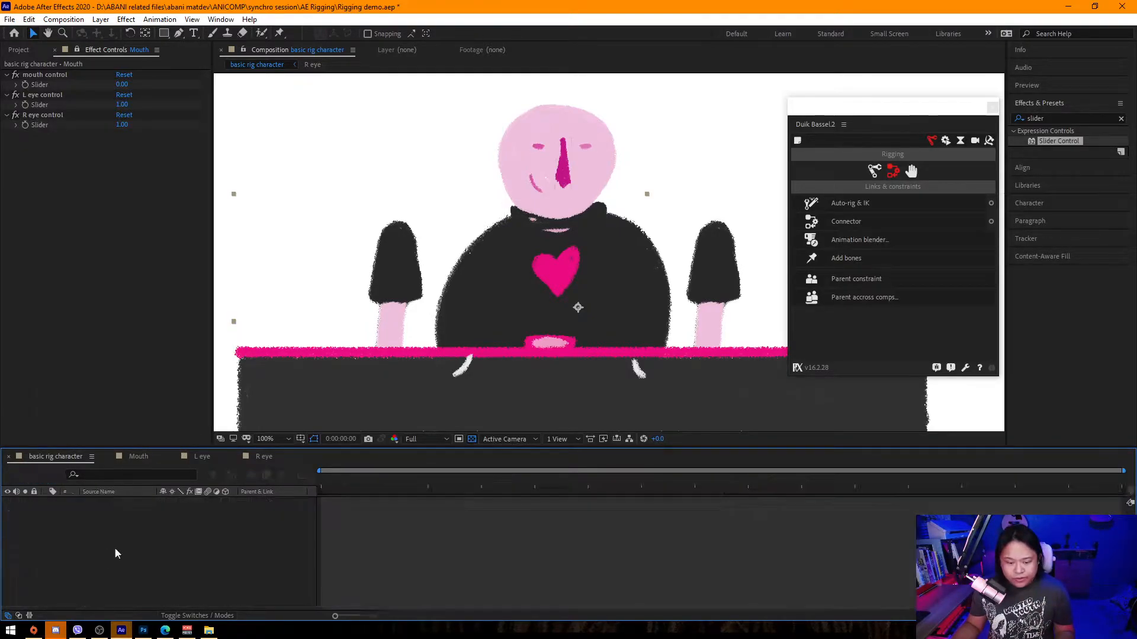
left_click(64, 19)
left_click(77, 44)
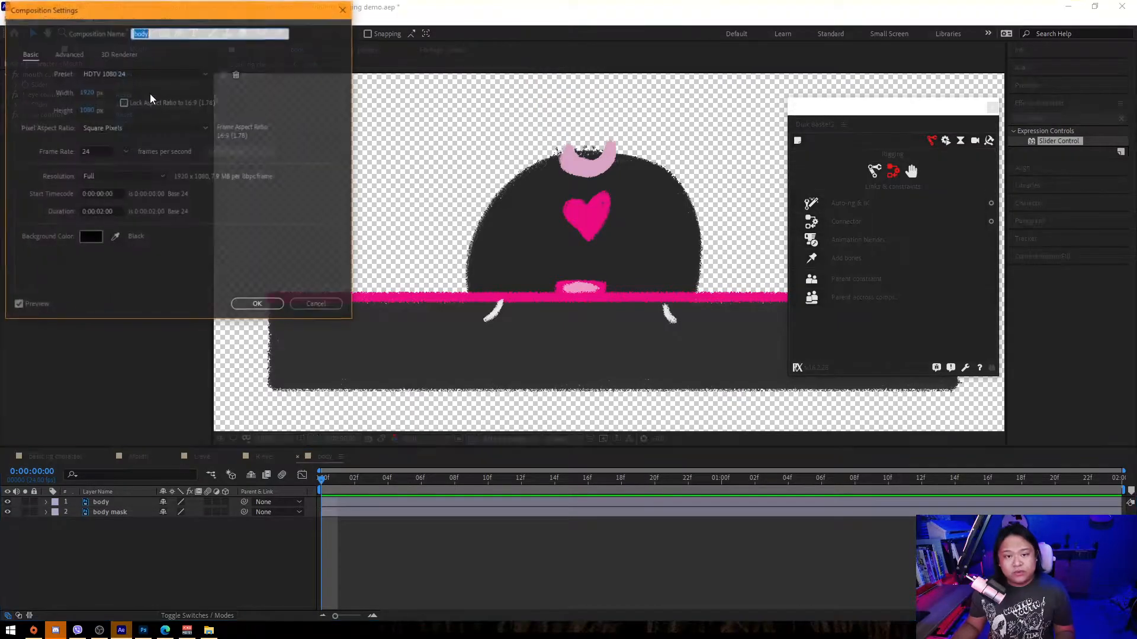
left_click(102, 212)
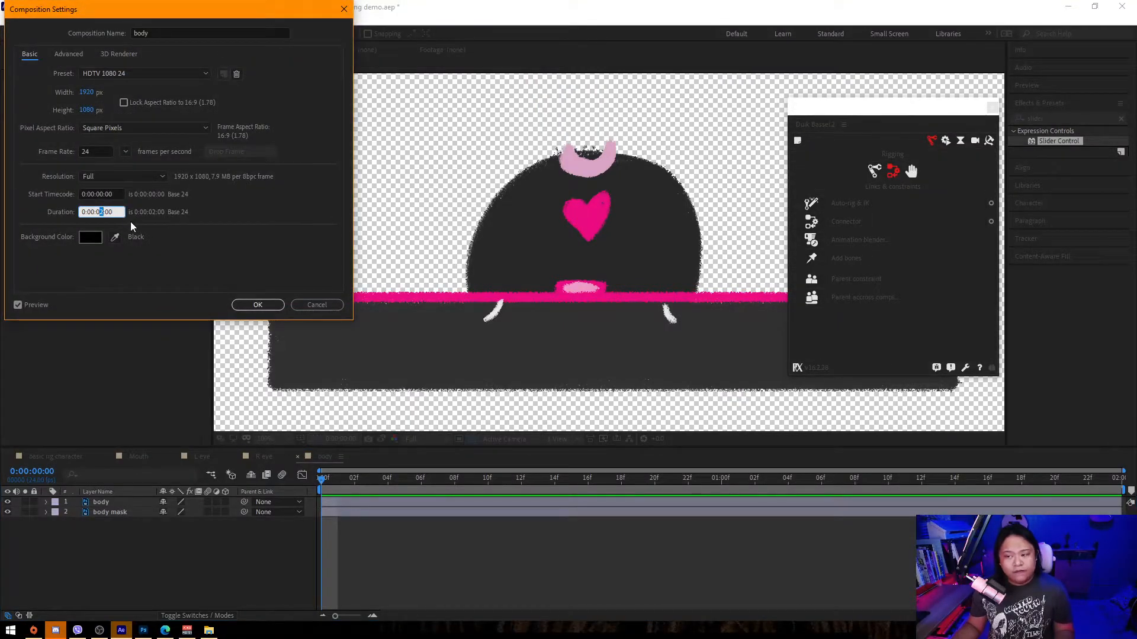
type("5")
key("Return")
key("minus")
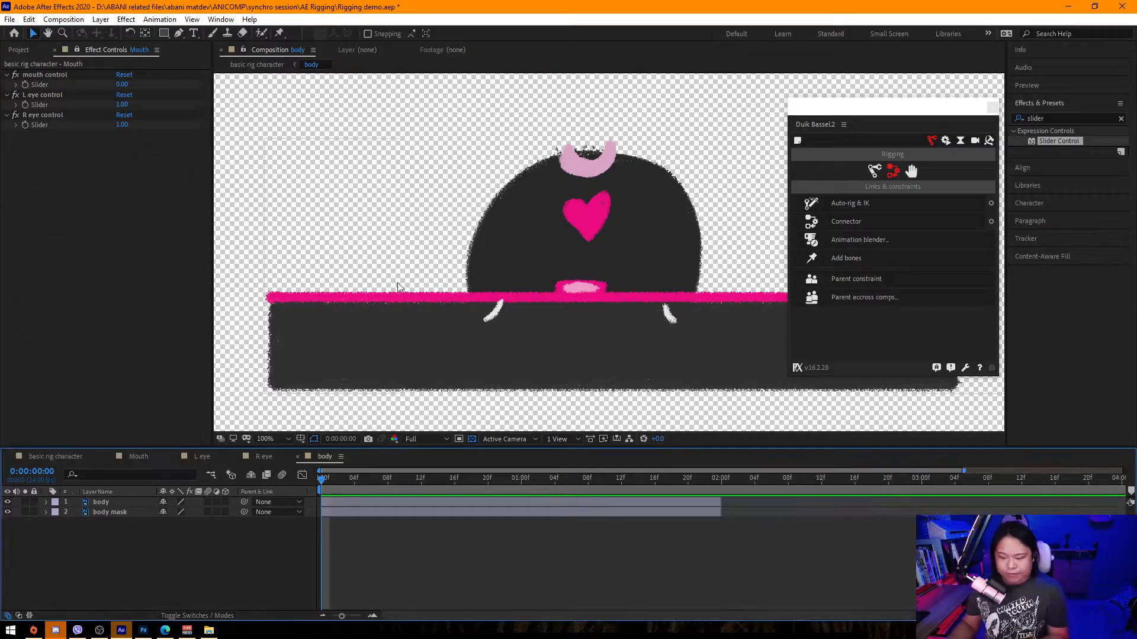
Select both layers in the body precomp and extend them to the full 5-second composition length.
key("minus")
key("ctrl+a")
left_click_drag(641, 508, 1115, 510)
left_click(285, 552)
left_click_drag(429, 234, 401, 238)
Move the body mask layer above the body layer.
left_click(121, 511)
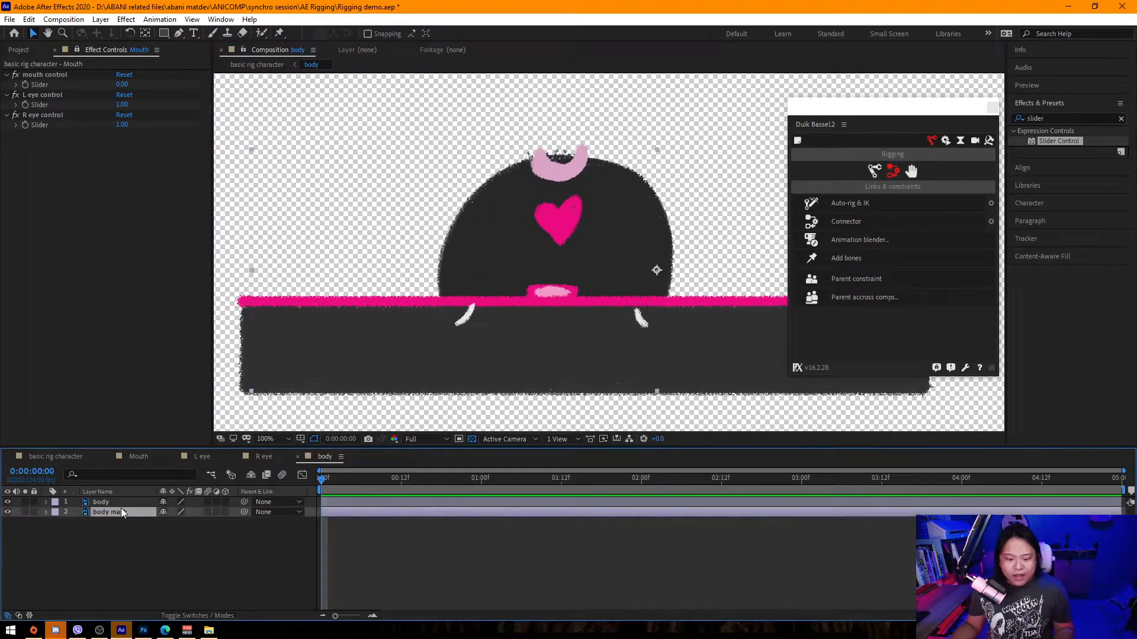
left_click_drag(113, 510, 125, 501)
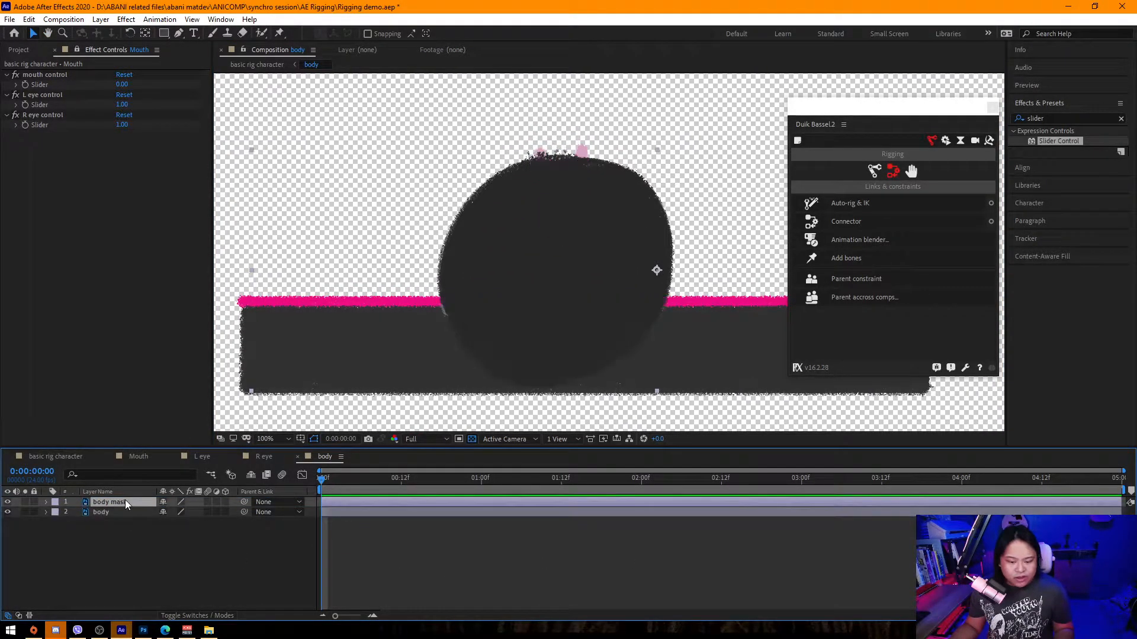
Set the body layer's track matte to Alpha Matte "body mask".
left_click(207, 616)
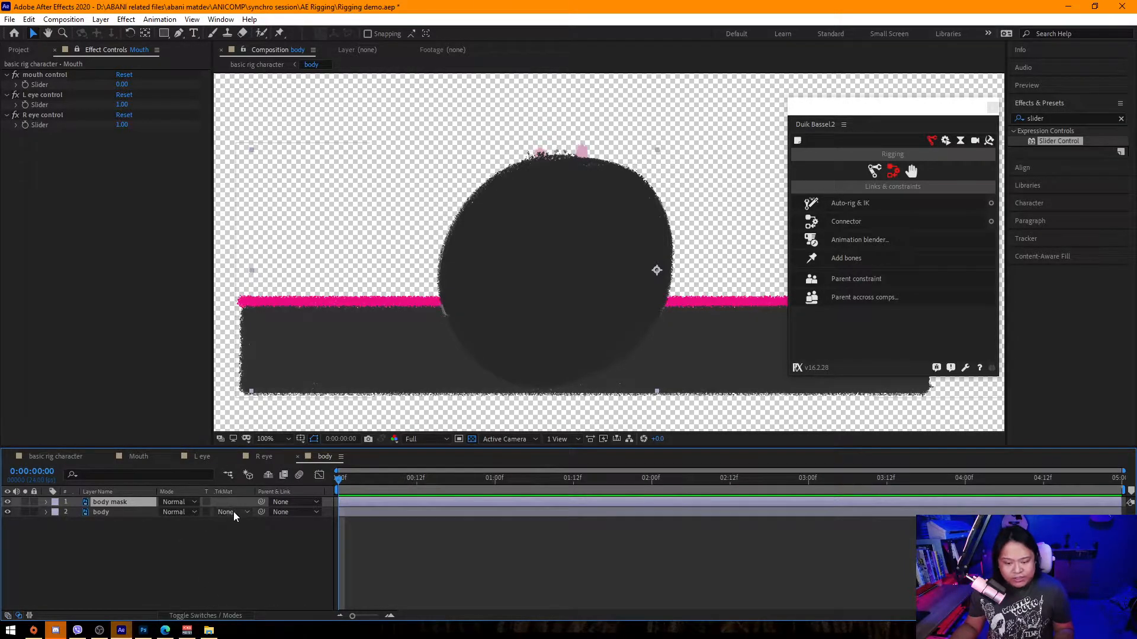
left_click(120, 513)
left_click(7, 512)
left_click(7, 512)
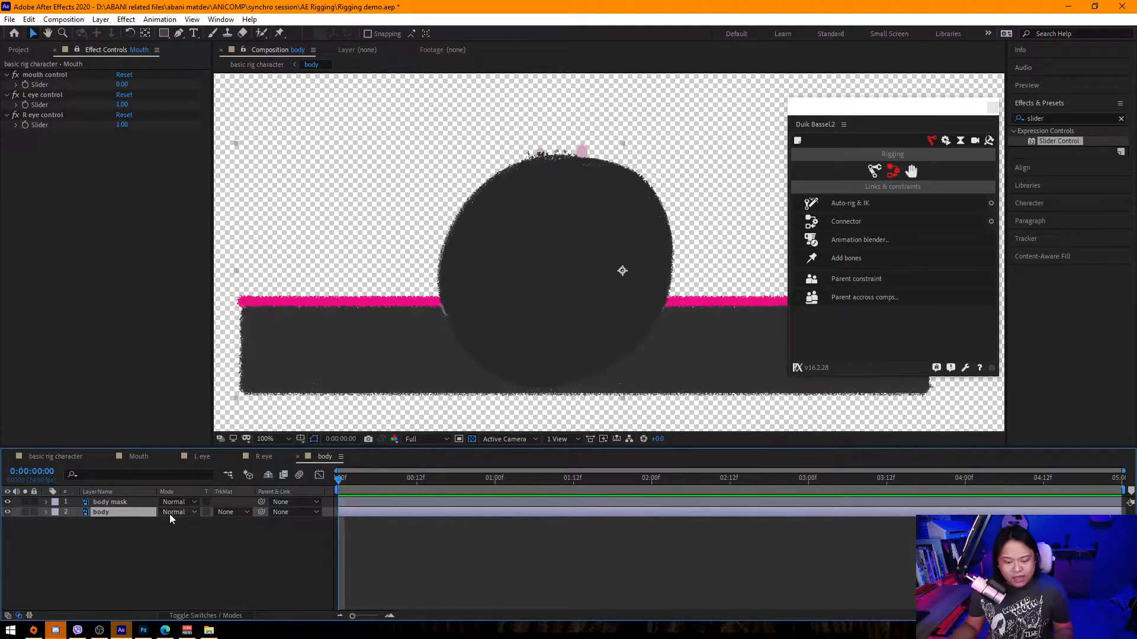
left_click(237, 513)
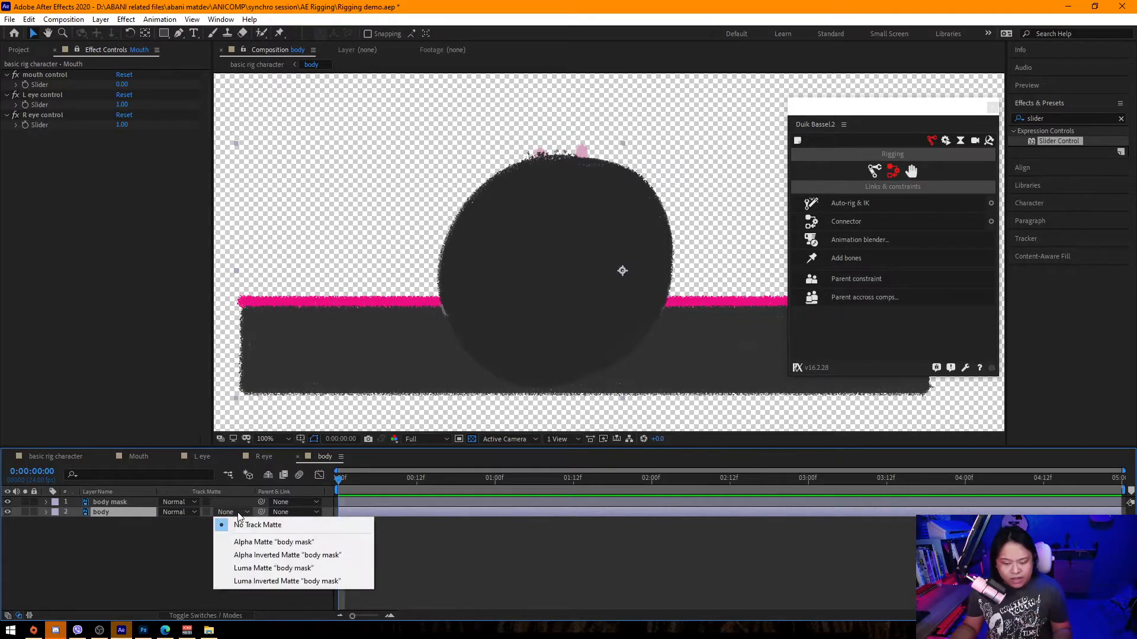
left_click(288, 543)
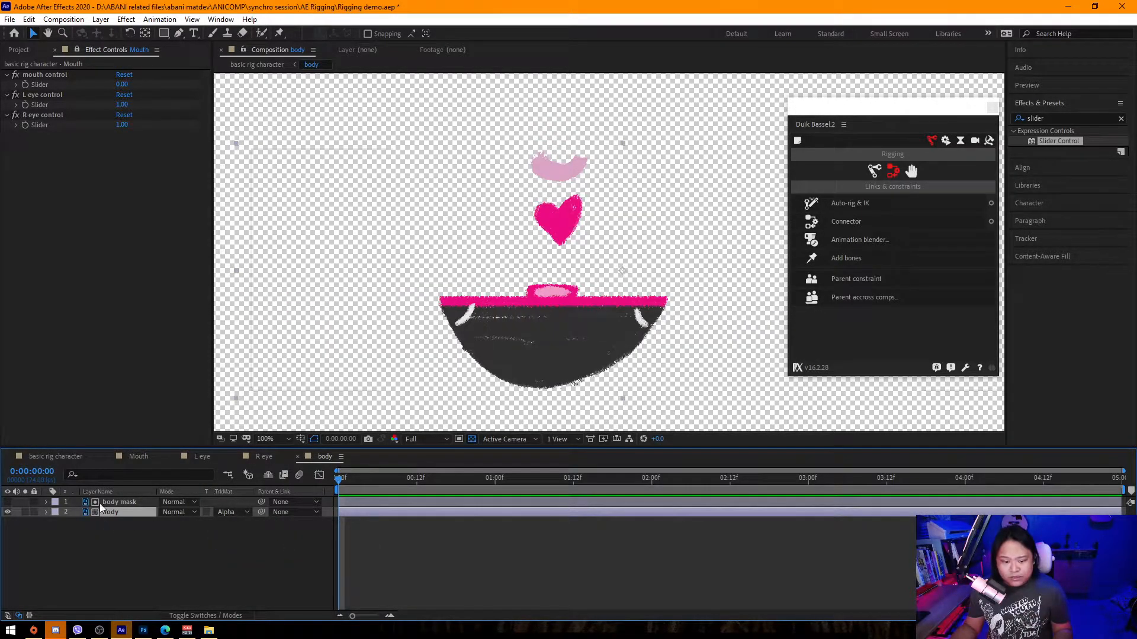
Duplicate the body mask layer and make the copy visible beneath the body layer.
left_click(119, 520)
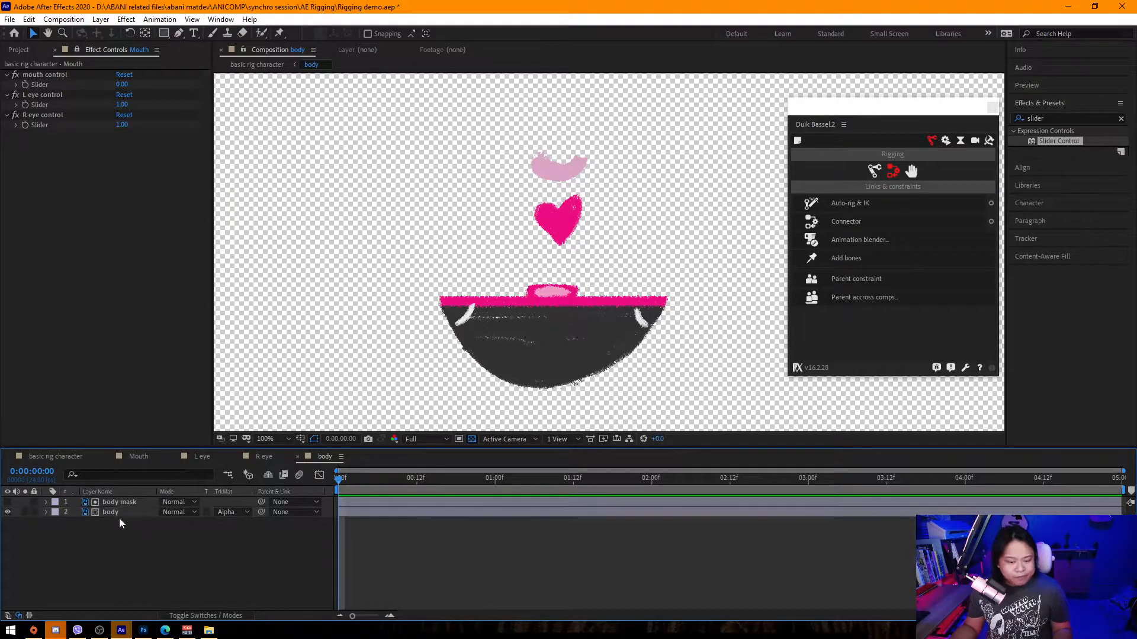
left_click(119, 503)
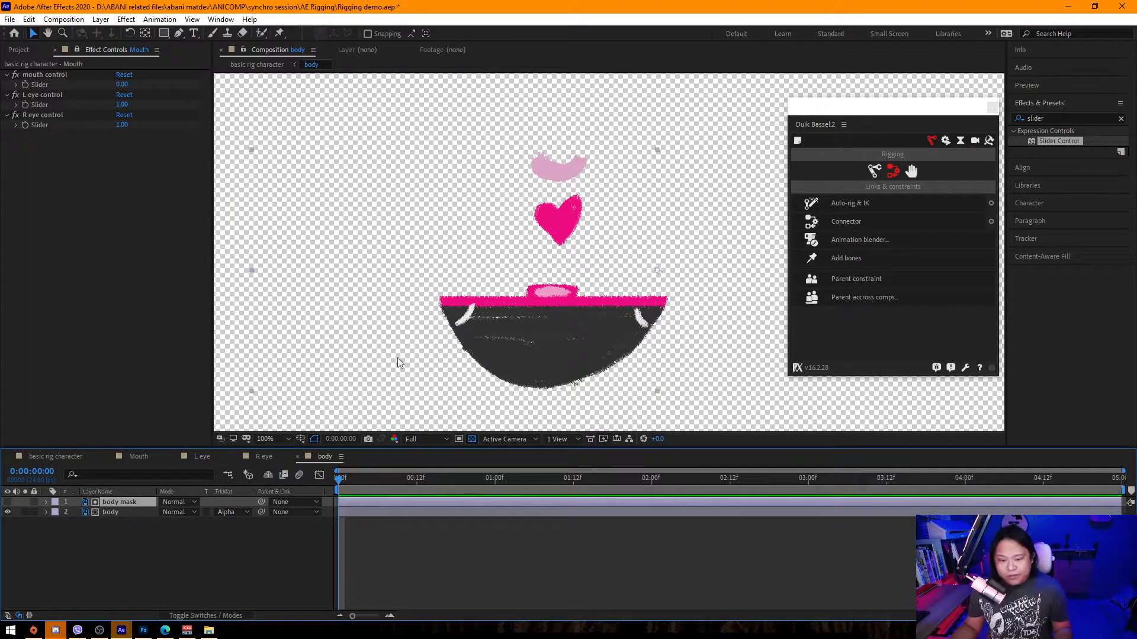
key("ctrl+d")
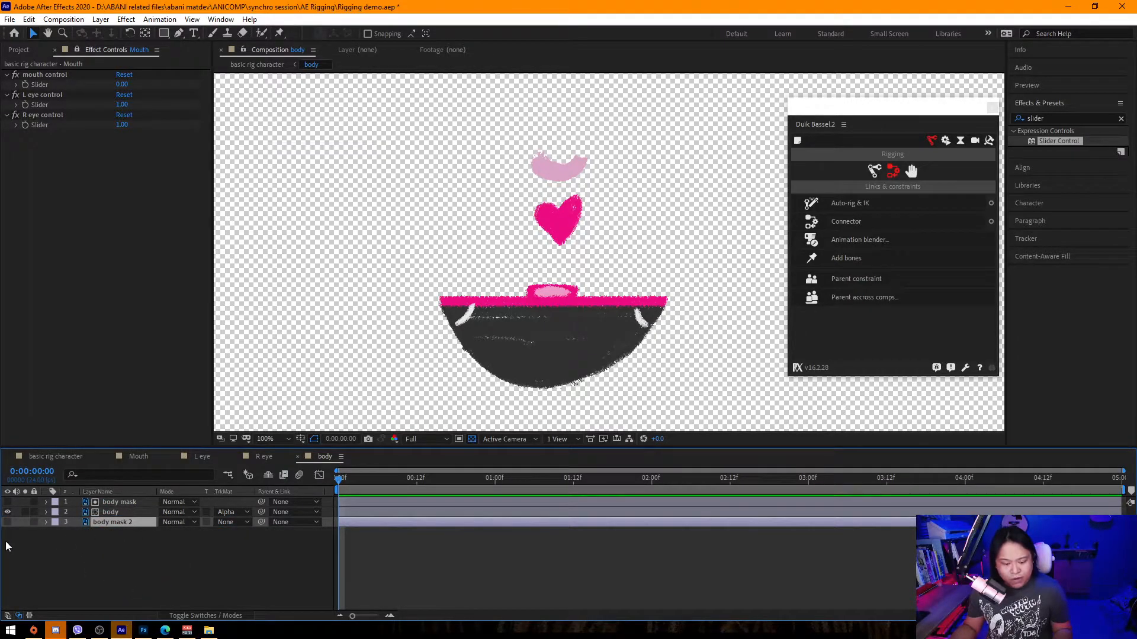
left_click(7, 523)
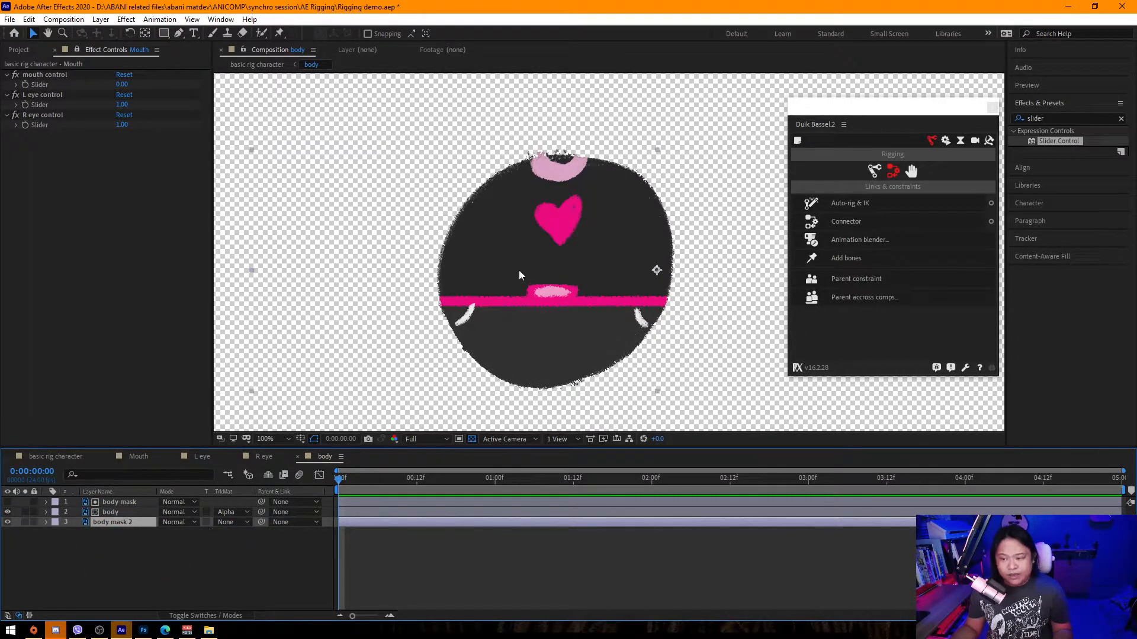
Reveal the body layer's Position property and scrub the time indicator to 1 second and back to 0.
scroll(474, 340, "down", 3)
scroll(533, 347, "up", 3)
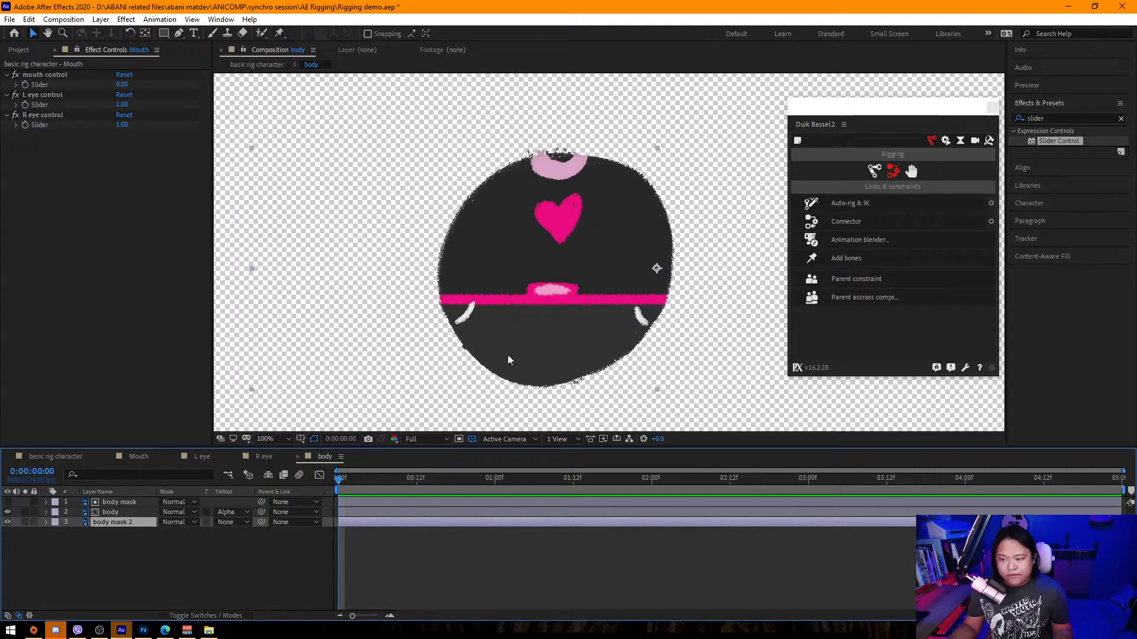
left_click(126, 513)
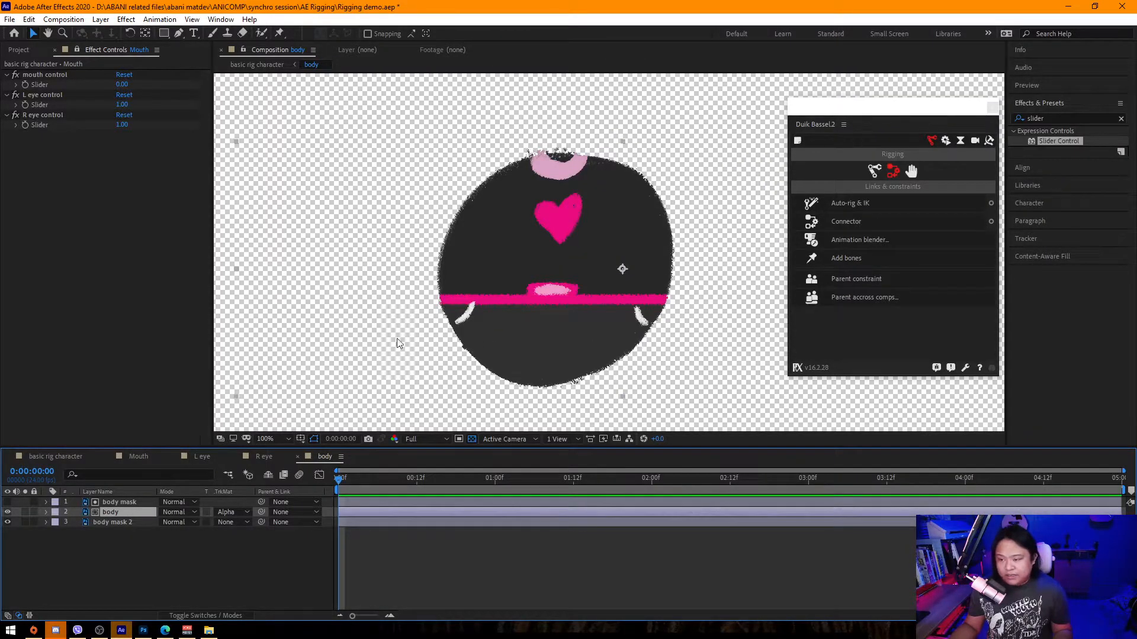
scroll(431, 343, "down", 2)
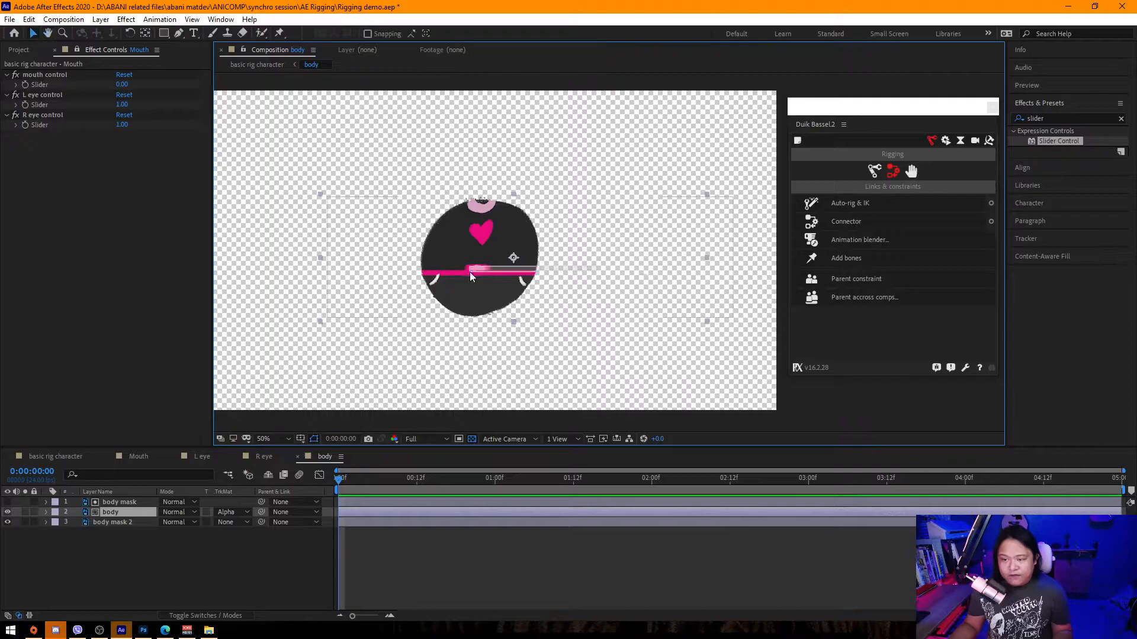
key("p")
left_click_drag(169, 521, 225, 580)
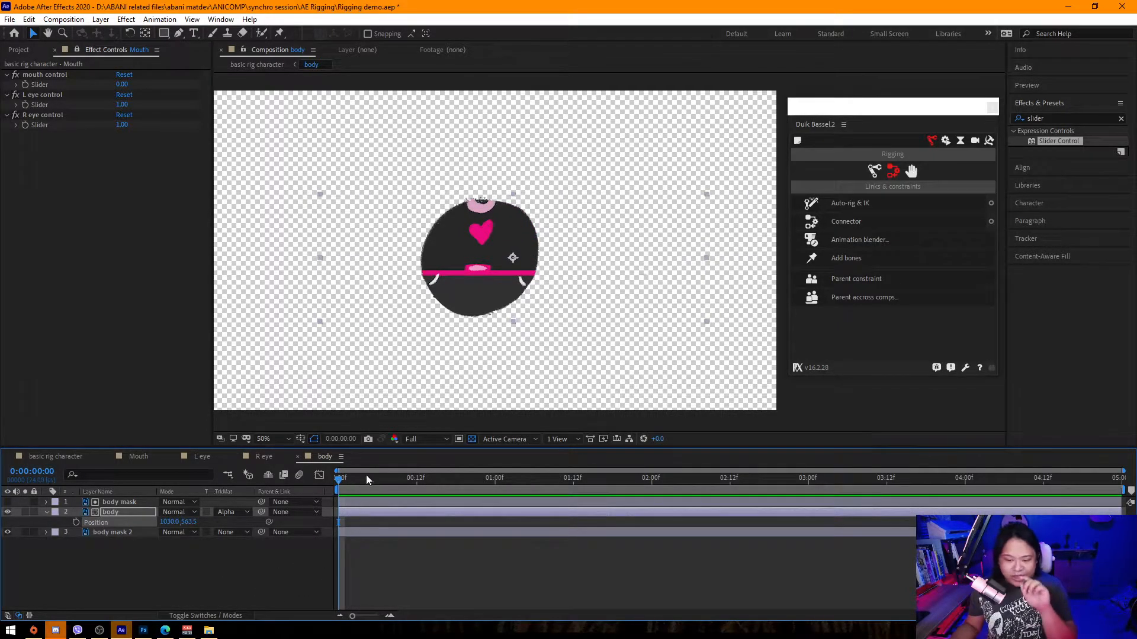
left_click_drag(399, 478, 495, 499)
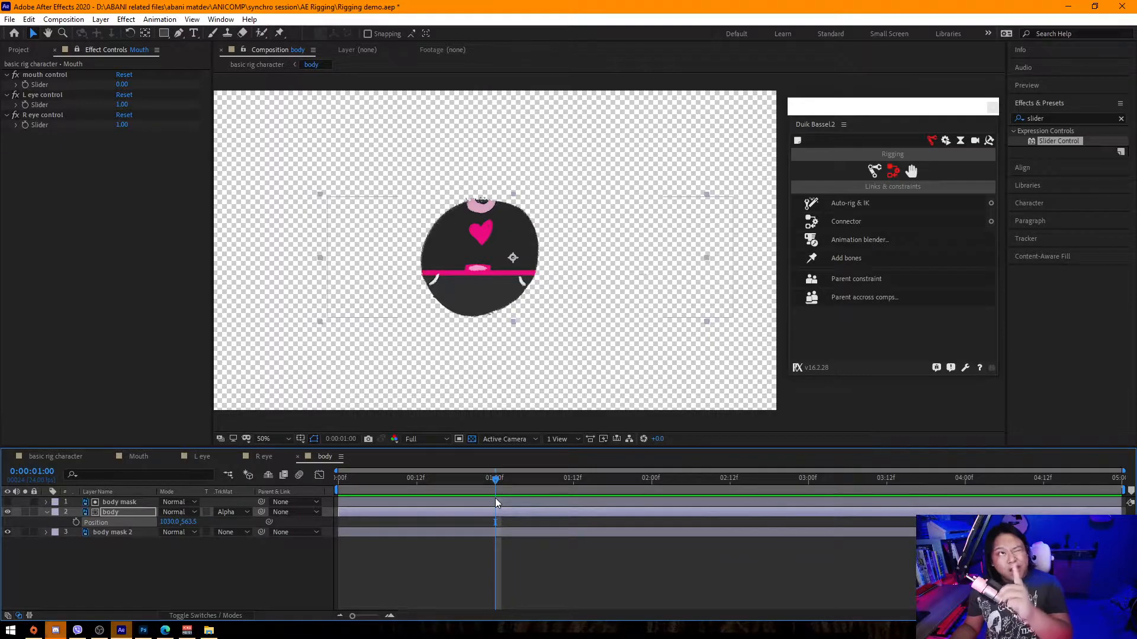
left_click_drag(362, 482, 328, 498)
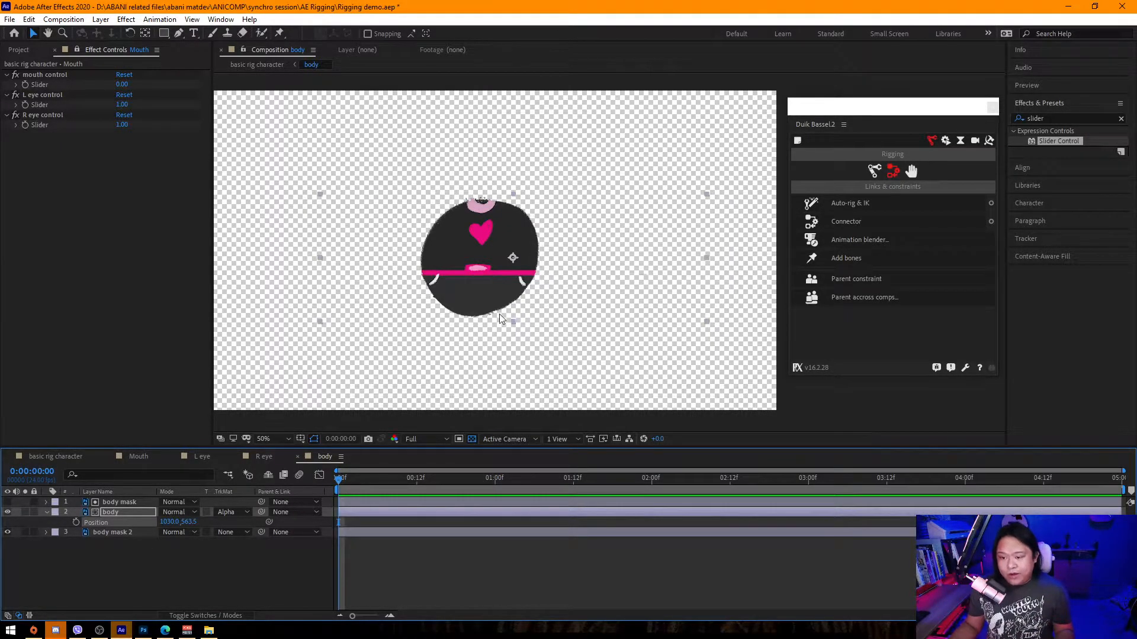
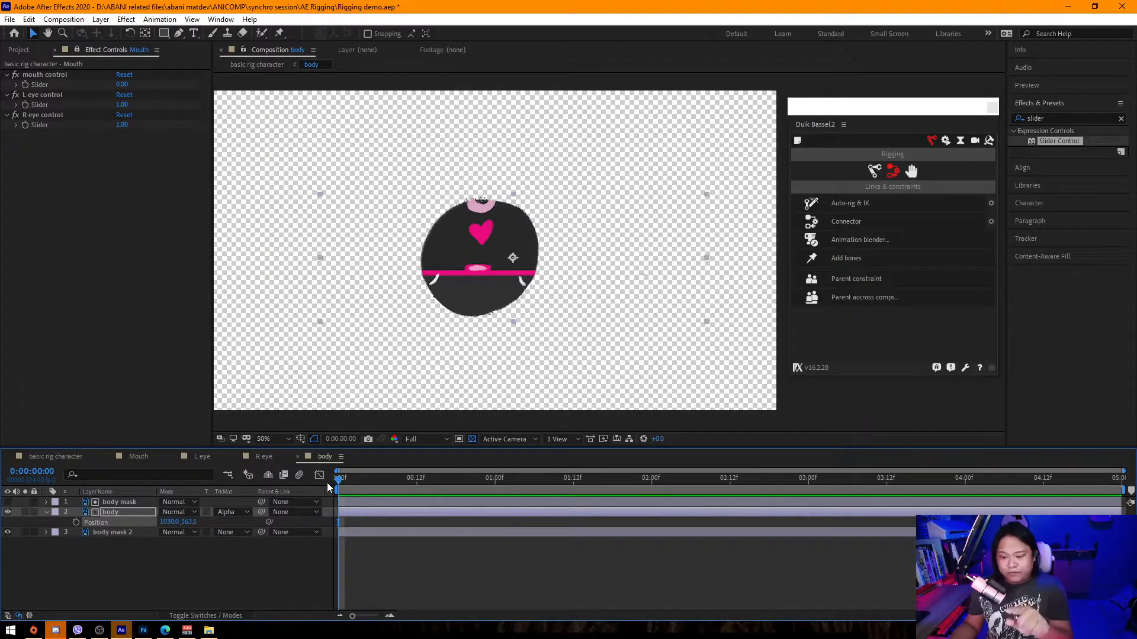
Animate the body layer's Position with keyframes at 0, 1, 2 and 3 seconds, moving it progressively right.
left_click_drag(548, 307, 548, 307)
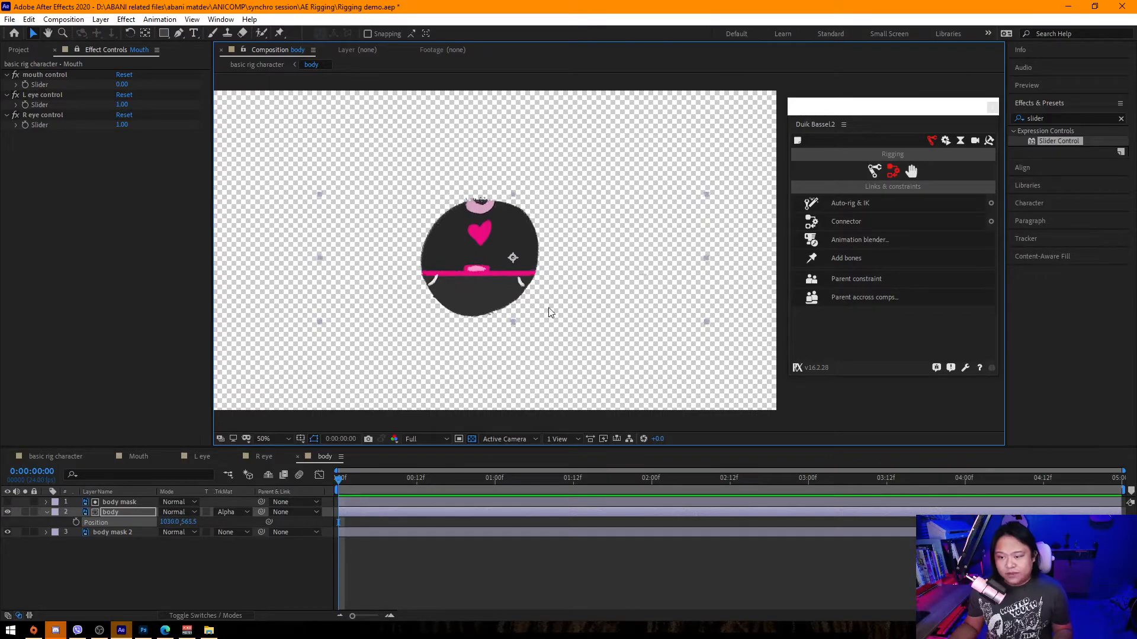
left_click(75, 522)
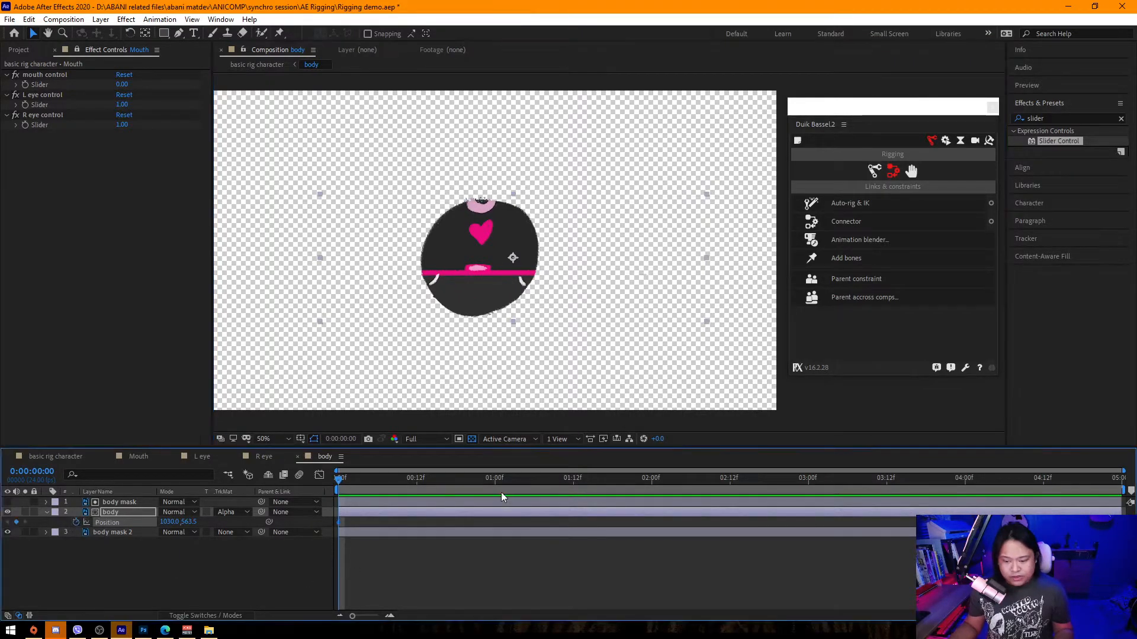
left_click(494, 482)
left_click_drag(579, 326, 599, 322)
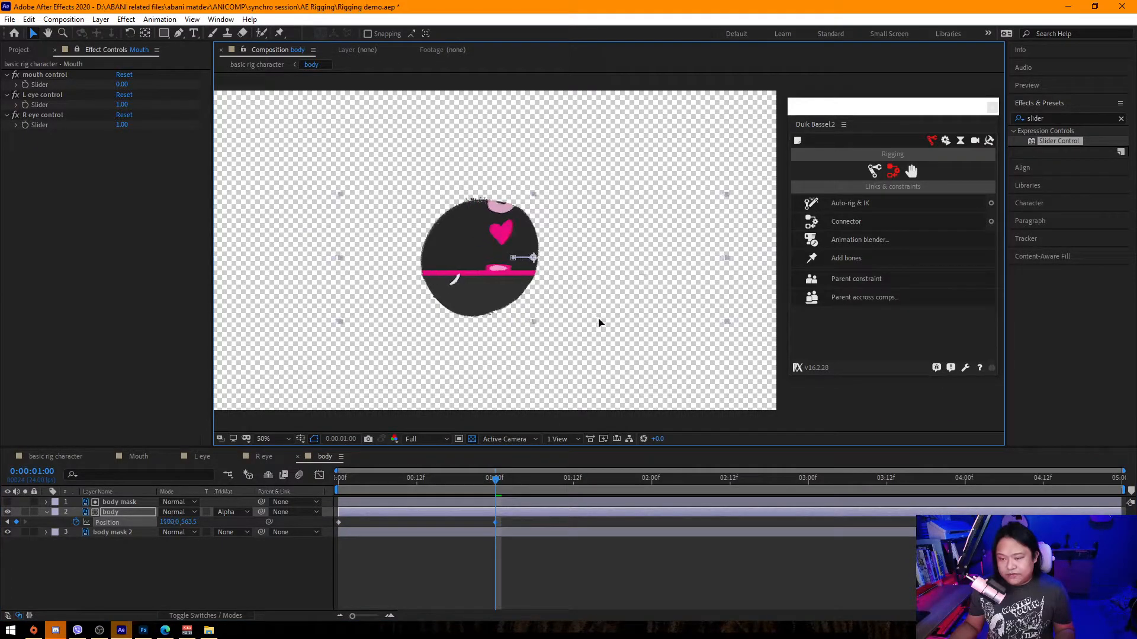
left_click(647, 478)
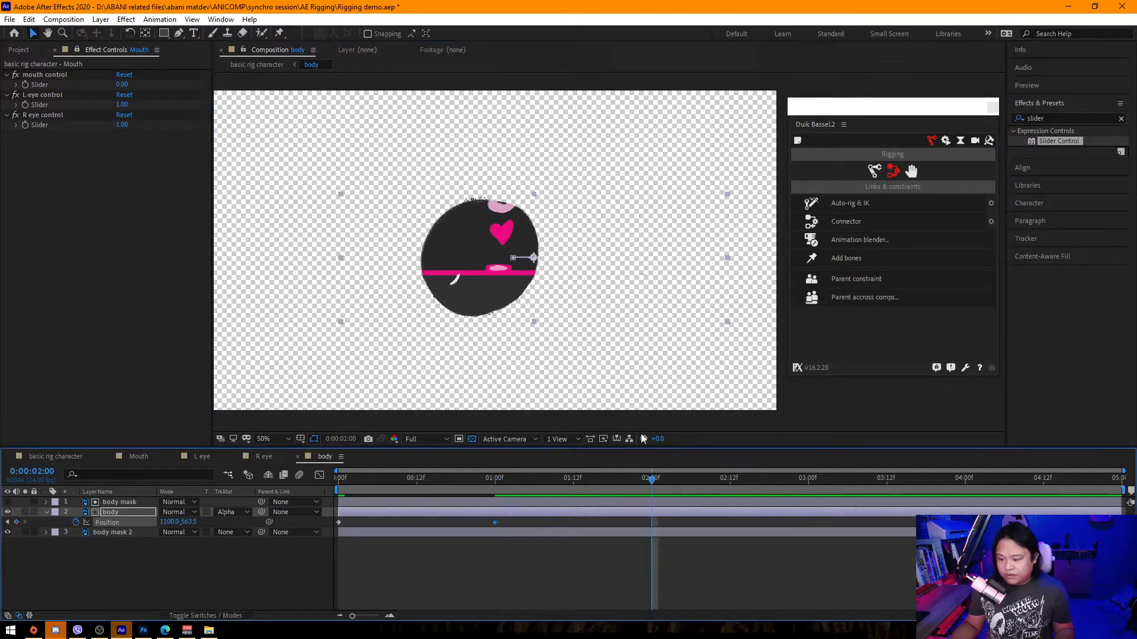
left_click(605, 323)
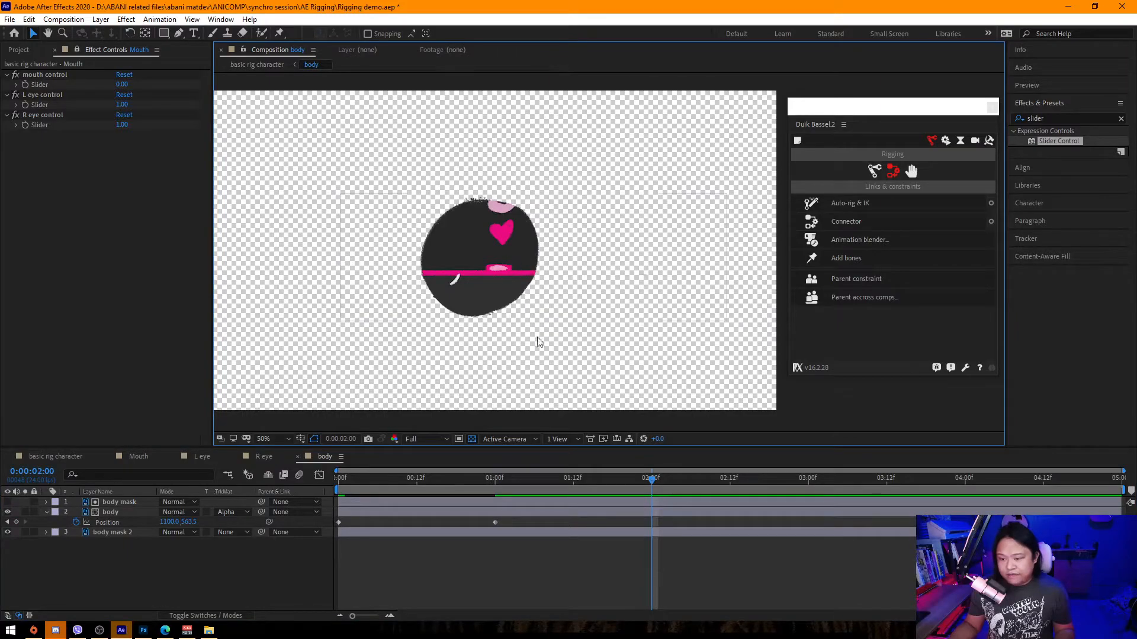
left_click(617, 268)
left_click_drag(617, 269, 640, 266)
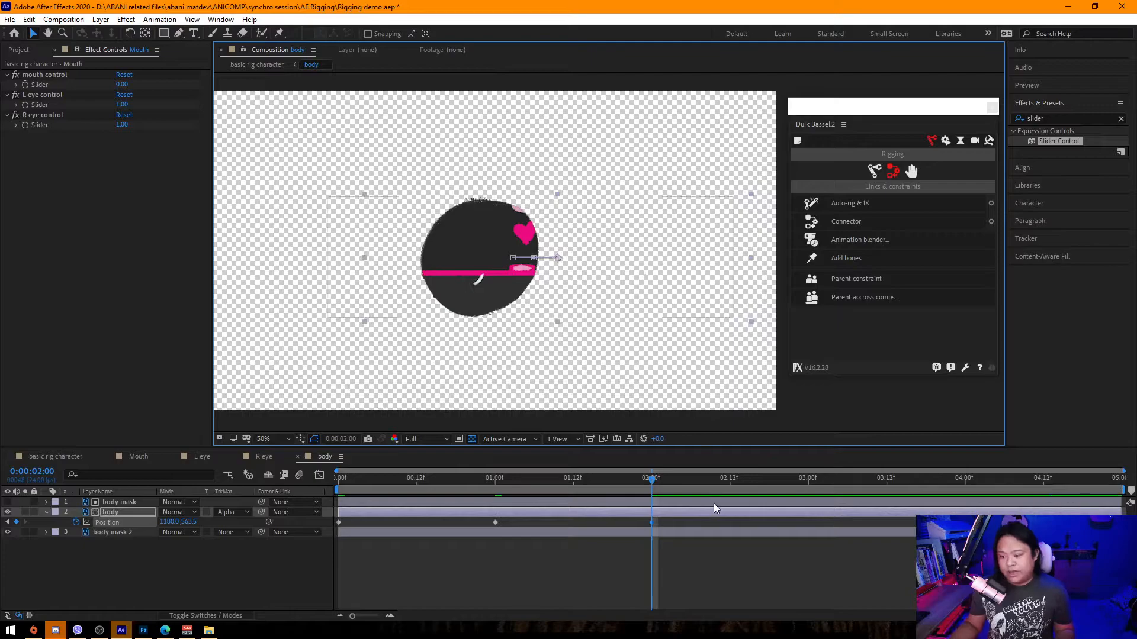
left_click(808, 479)
left_click_drag(642, 286, 703, 285)
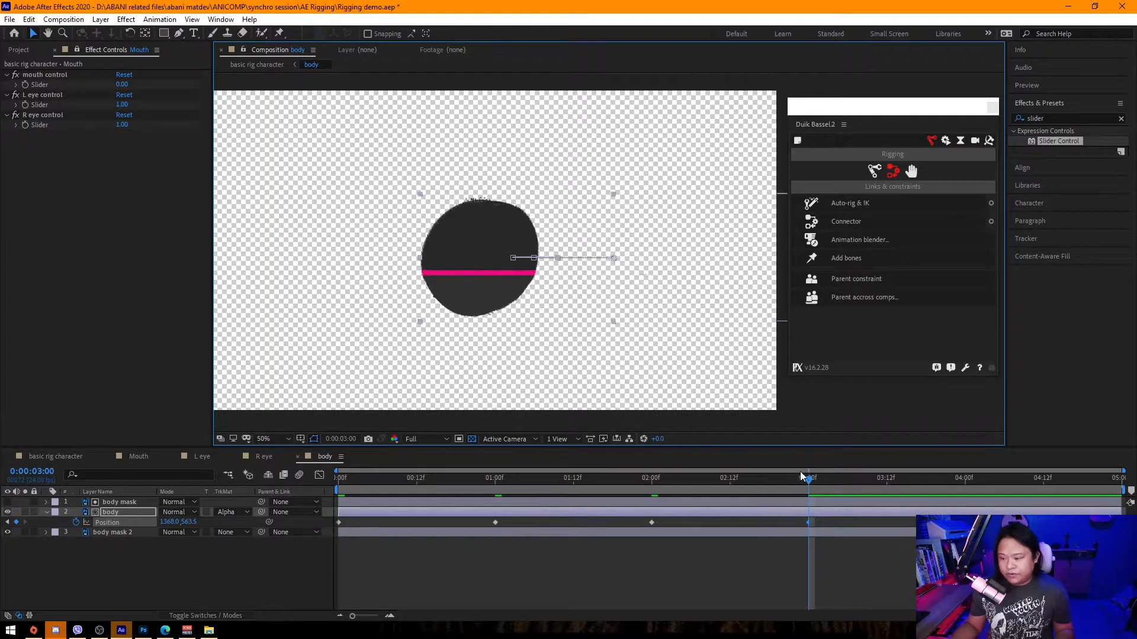
Delete all the body's Position keyframes and return the time indicator to 0 seconds.
left_click_drag(490, 501, 292, 506)
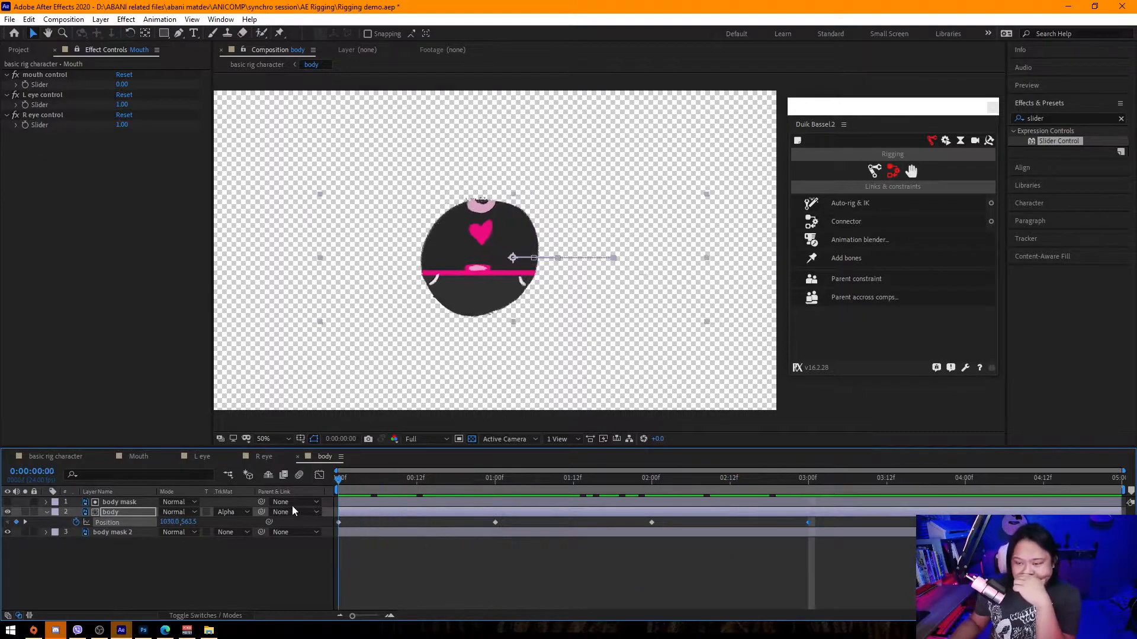
left_click_drag(833, 519, 292, 545)
key("Delete")
left_click(340, 482)
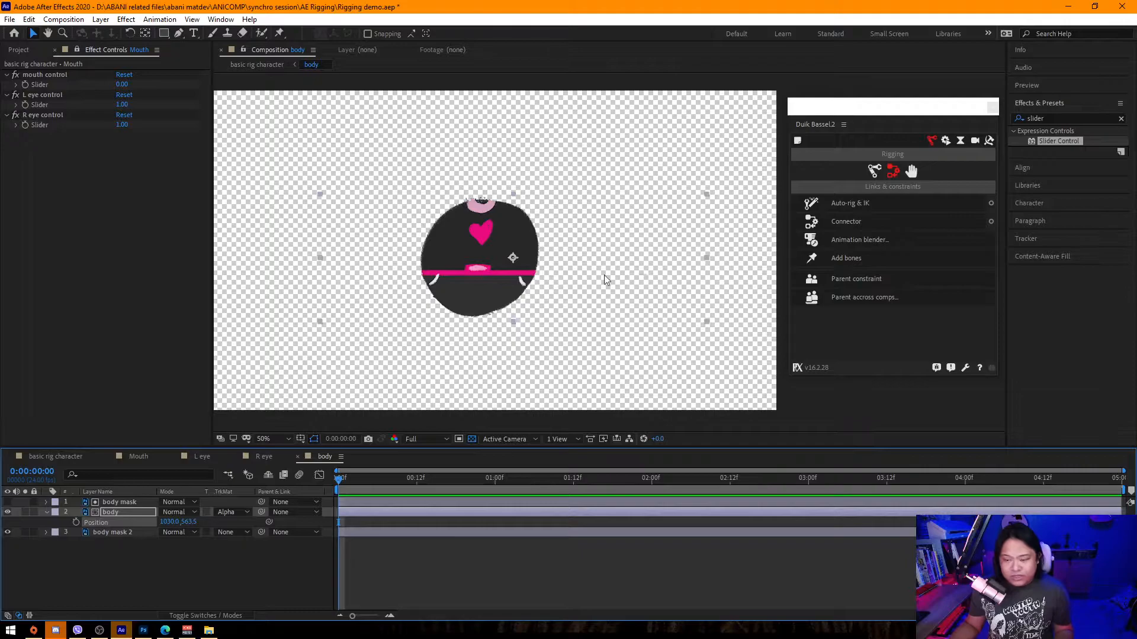
Shift the body layer slightly left at 0 seconds as its starting position.
left_click_drag(667, 252, 642, 254)
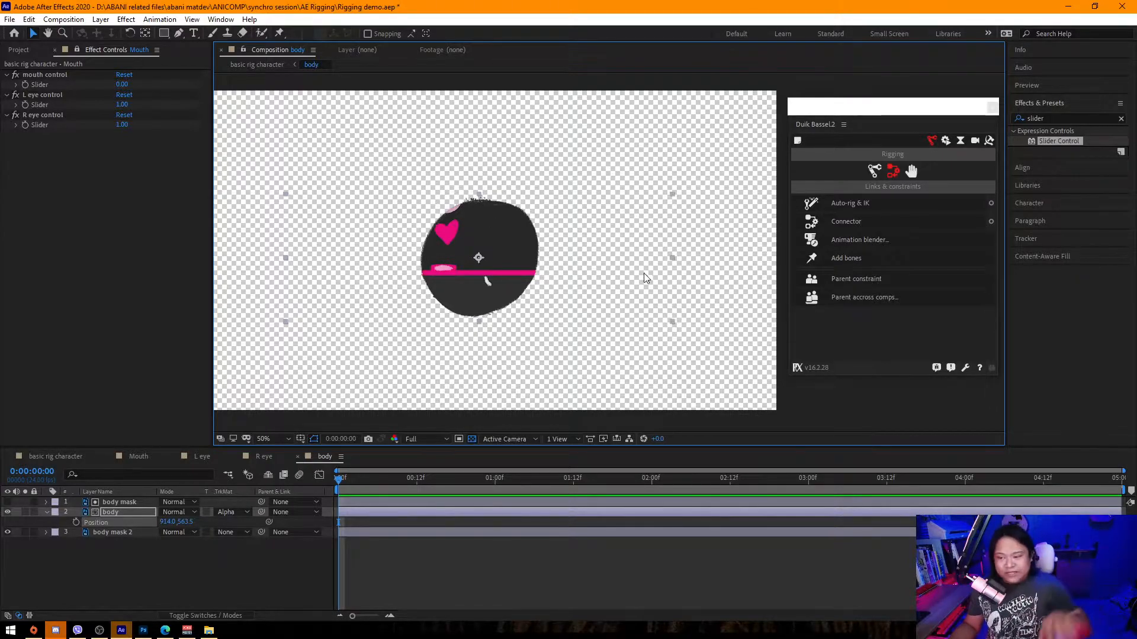
key("Left")
key("Left")
key("Left")
key("Left")
key("Left")
key("Left")
key("Left")
key("Left")
key("Left")
key("Right")
key("Right")
key("Right")
key("Right")
key("Right")
key("Right")
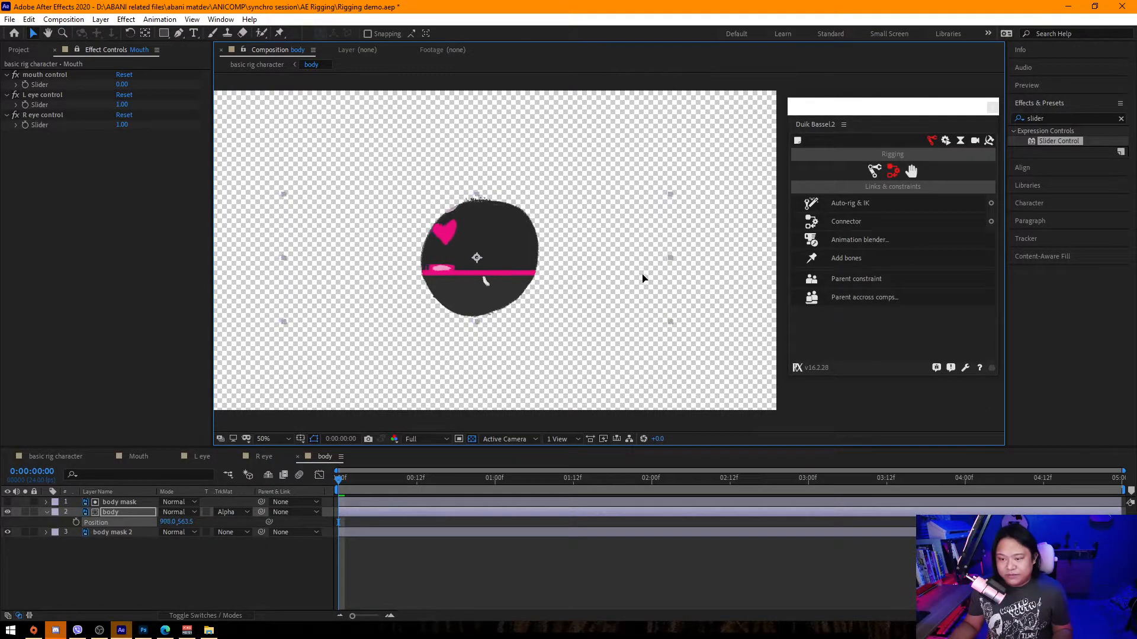
Keyframe the body's Position at 0 seconds and move it progressively right at 1, 2 and 3 seconds.
left_click(76, 522)
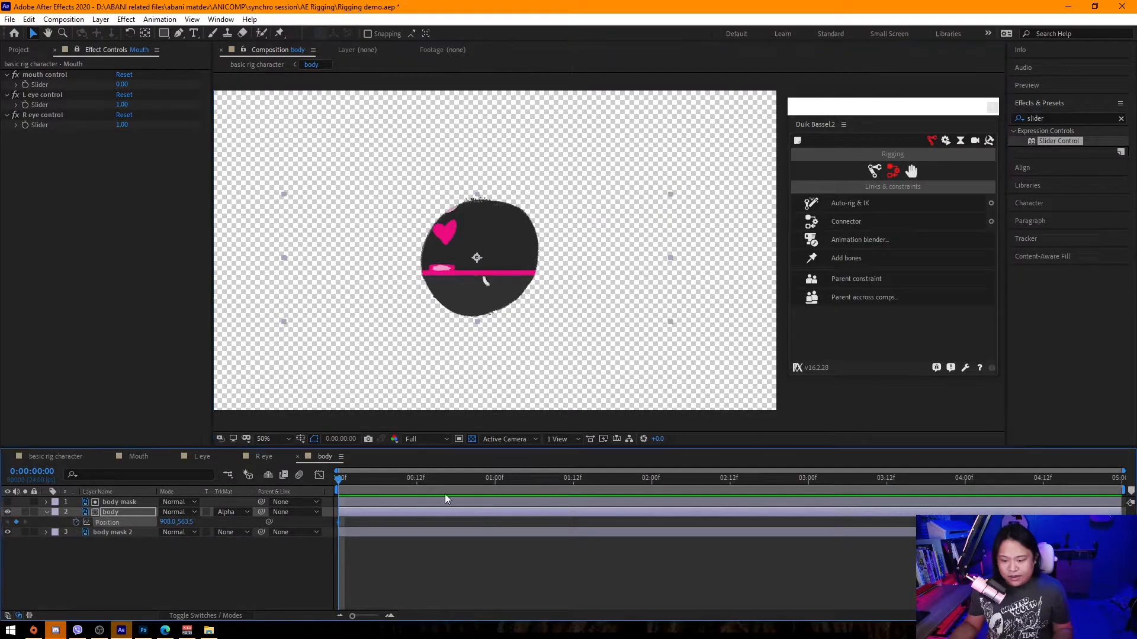
left_click(495, 477)
left_click_drag(633, 271, 652, 299)
left_click(651, 479)
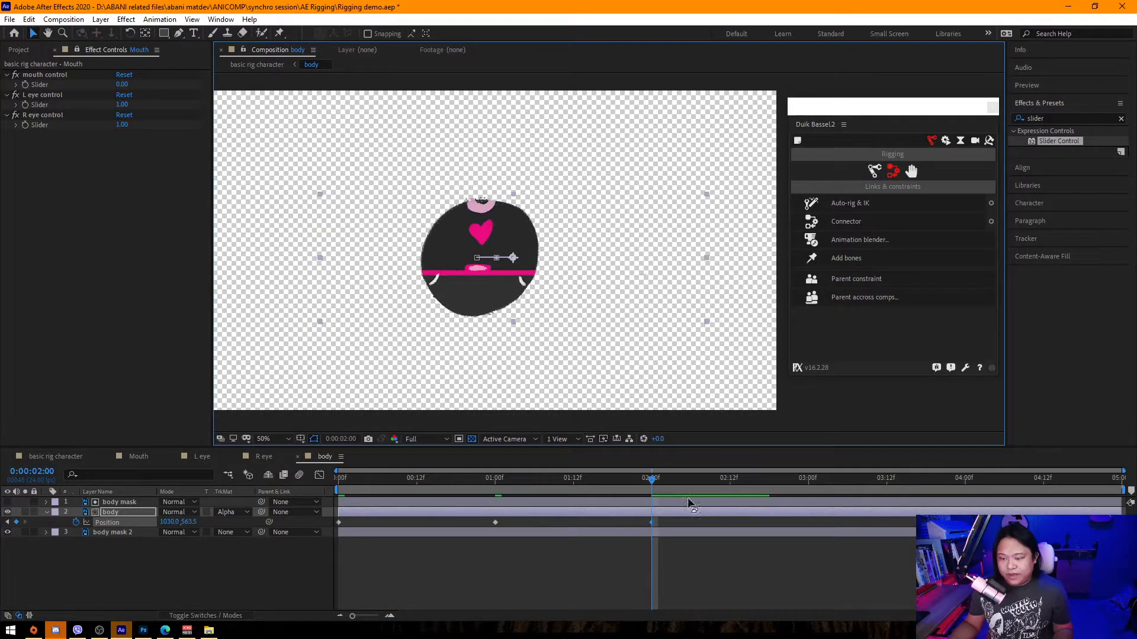
left_click(808, 479)
left_click_drag(638, 297, 662, 300)
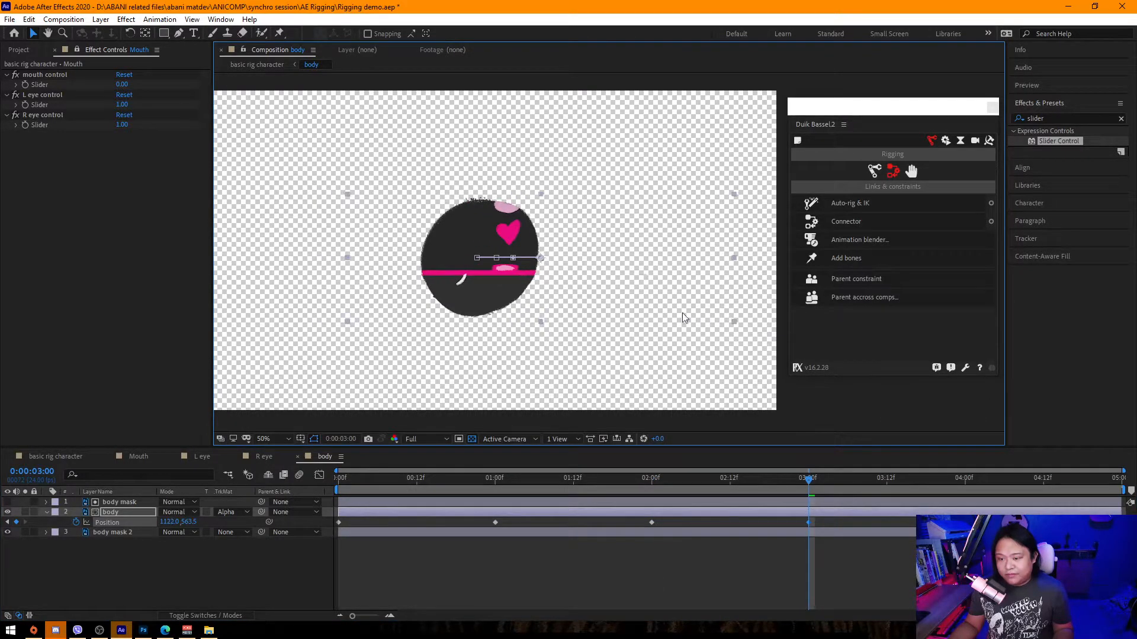
Move the body further right at 4 seconds and bring the time indicator to the composition's end.
left_click(965, 481)
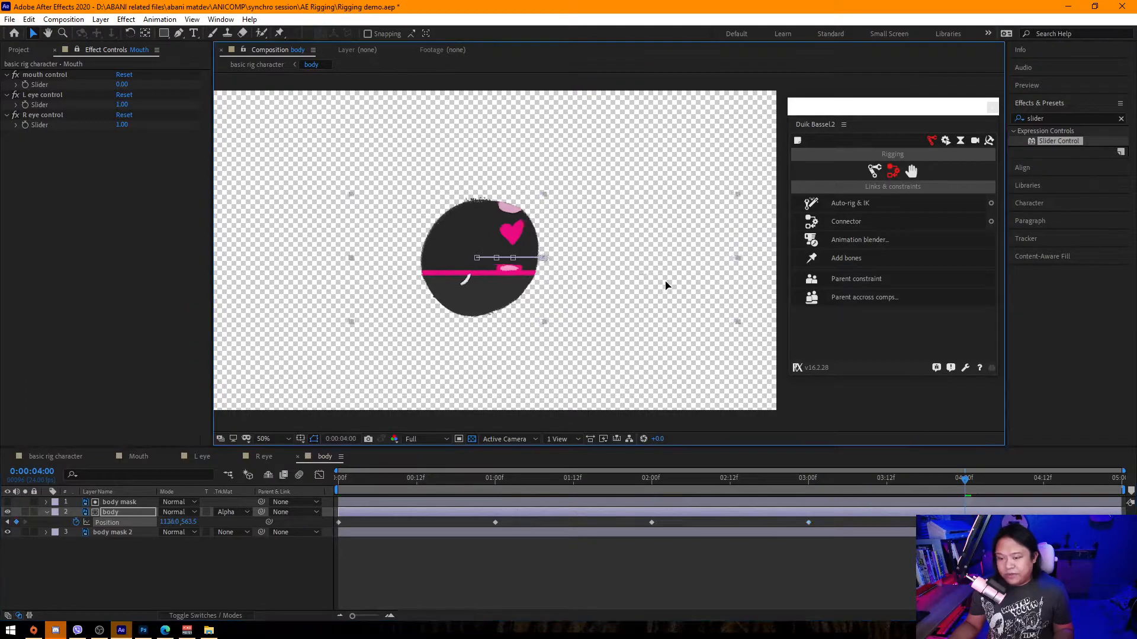
left_click_drag(664, 286, 681, 284)
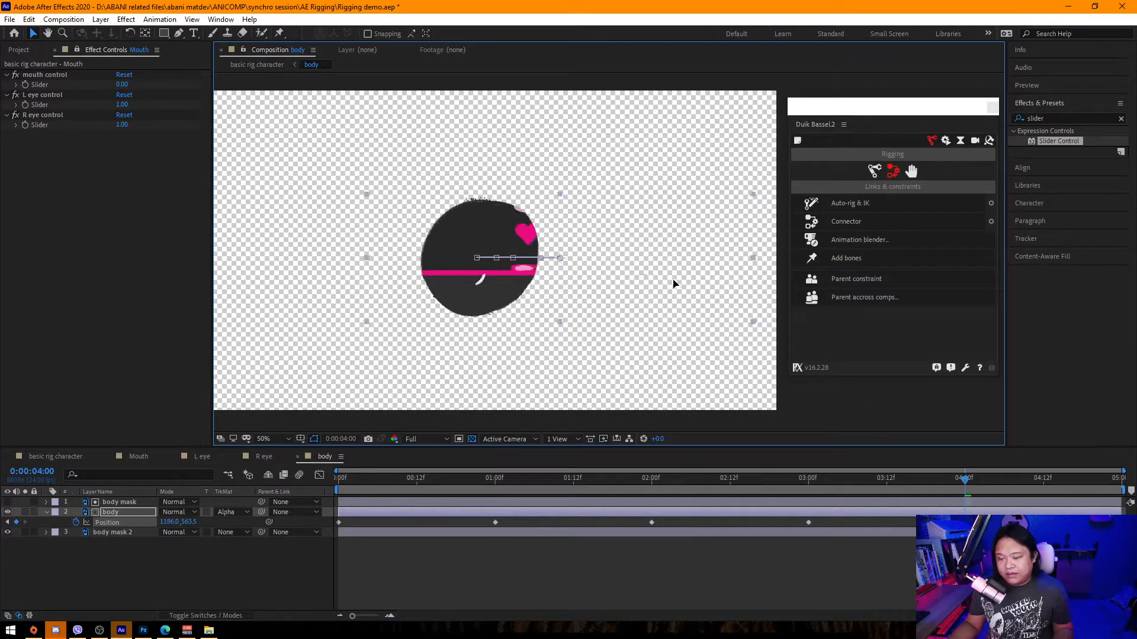
left_click_drag(1066, 479, 1133, 480)
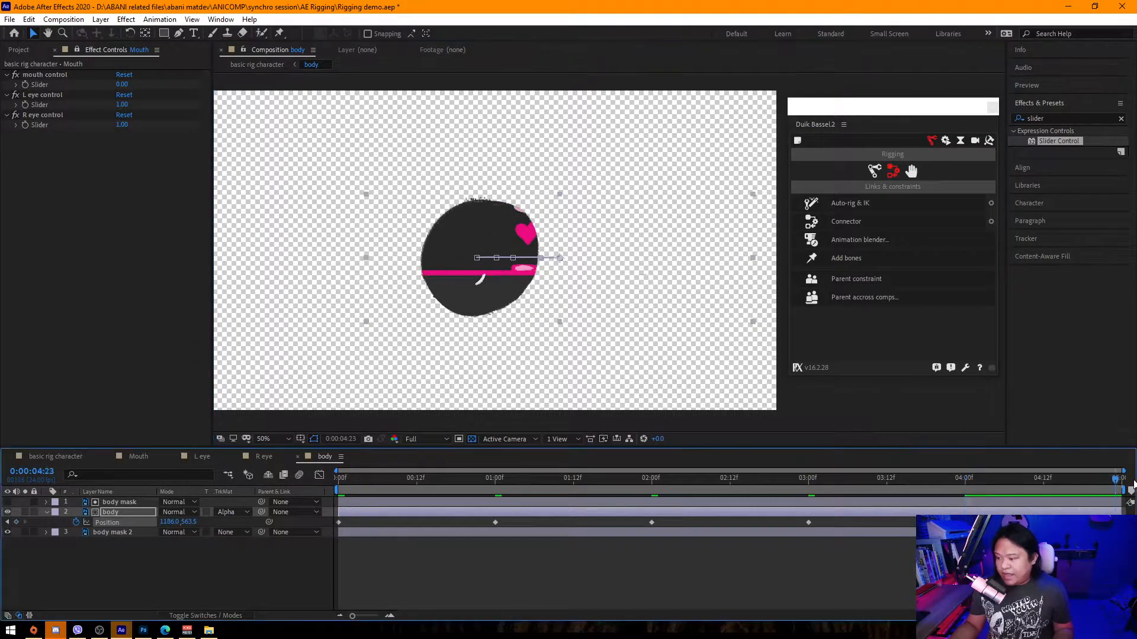
Set the body composition's duration to 8 seconds.
left_click(63, 19)
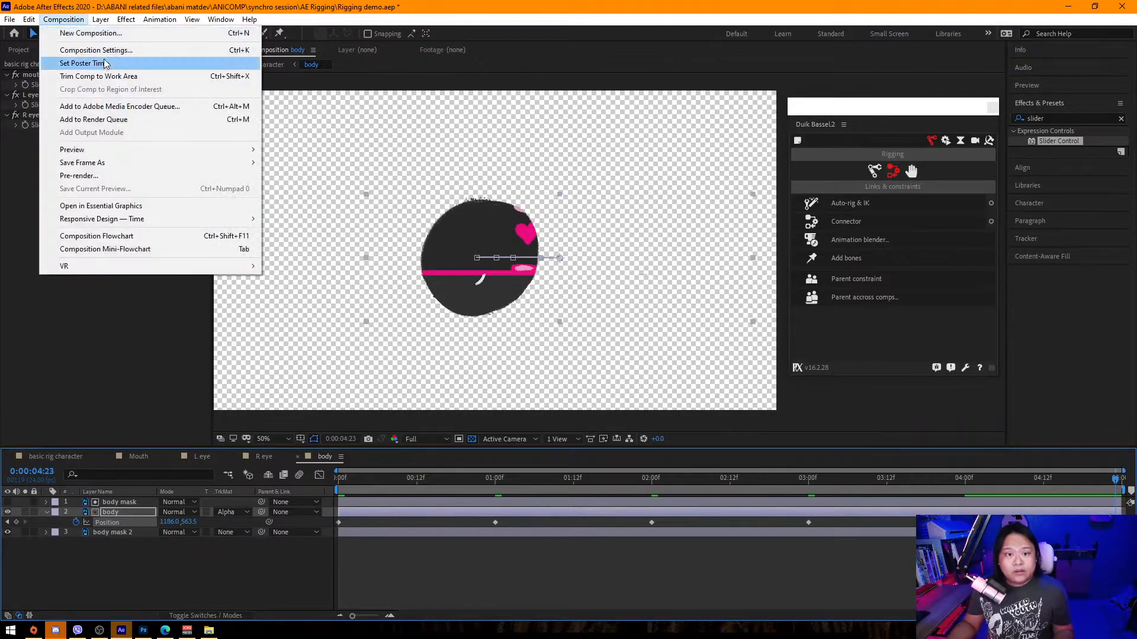
left_click(83, 46)
left_click(100, 211)
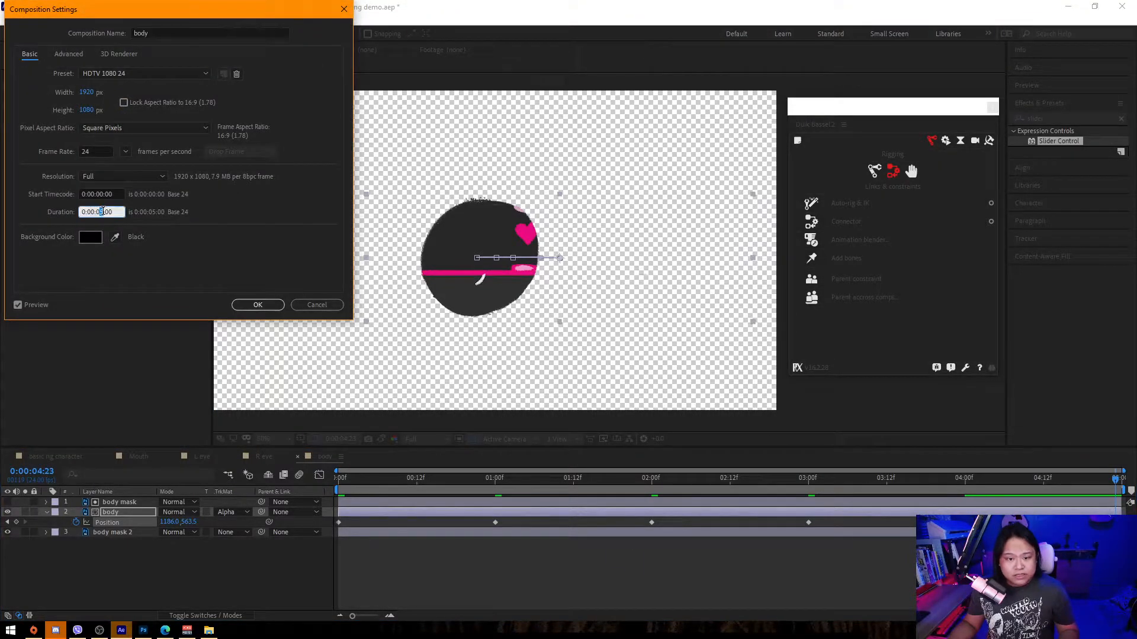
type("8")
key("Return")
Select all layers and extend their out-points to the end of the 8-second composition.
left_click_drag(827, 472, 1123, 471)
key("ctrl+a")
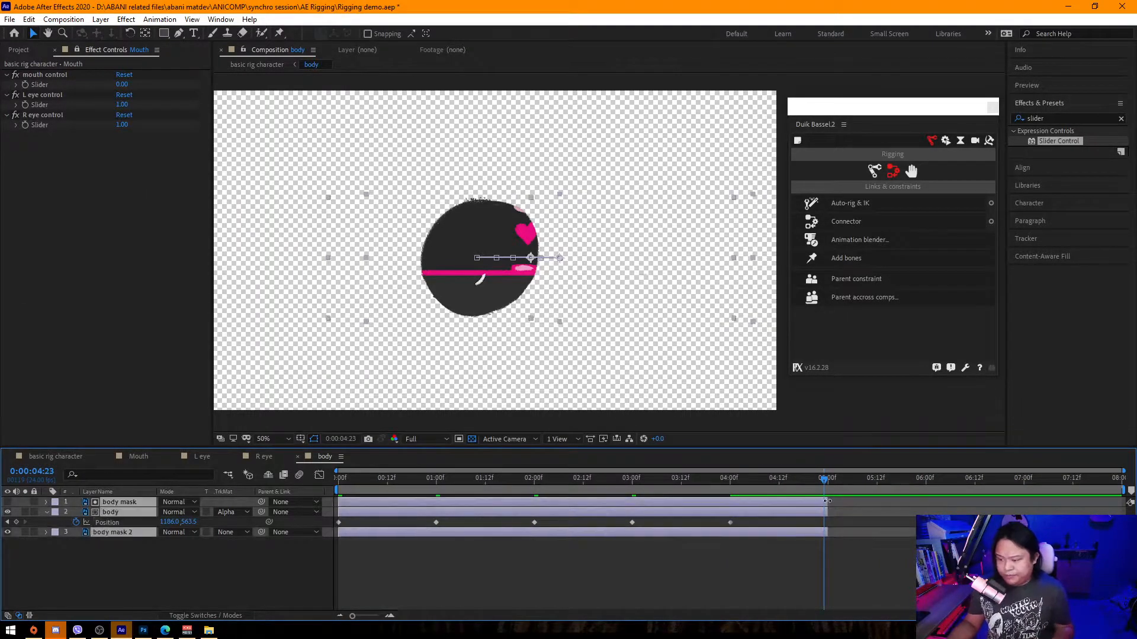
left_click_drag(824, 511, 1125, 510)
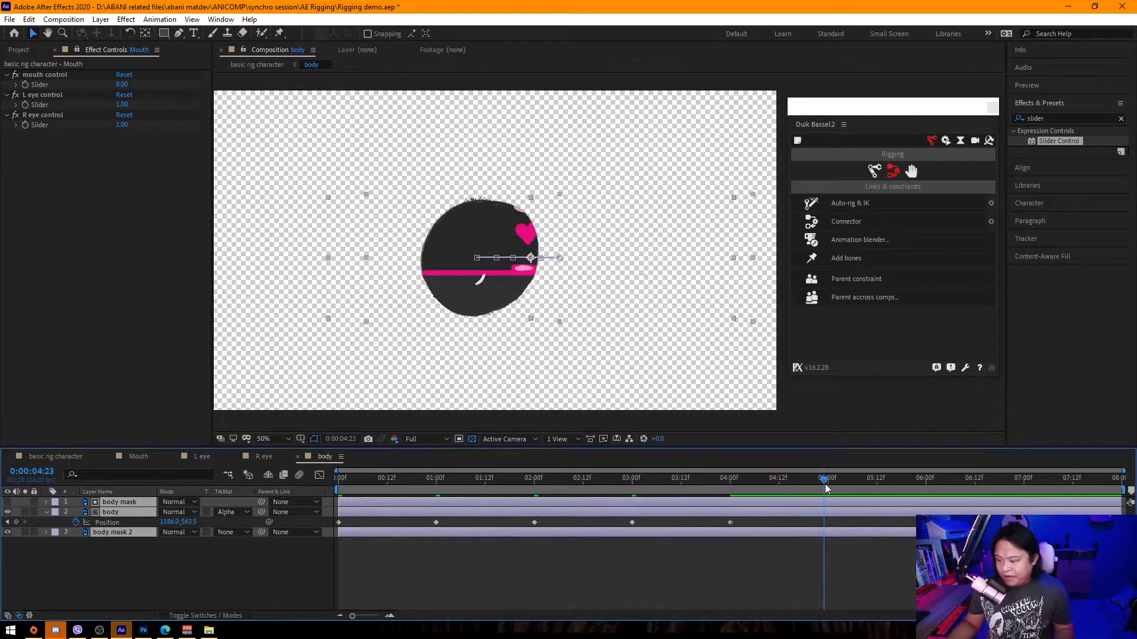
Add a Position keyframe at 5 seconds moving the body further right.
left_click(623, 303)
left_click_drag(623, 300, 674, 301)
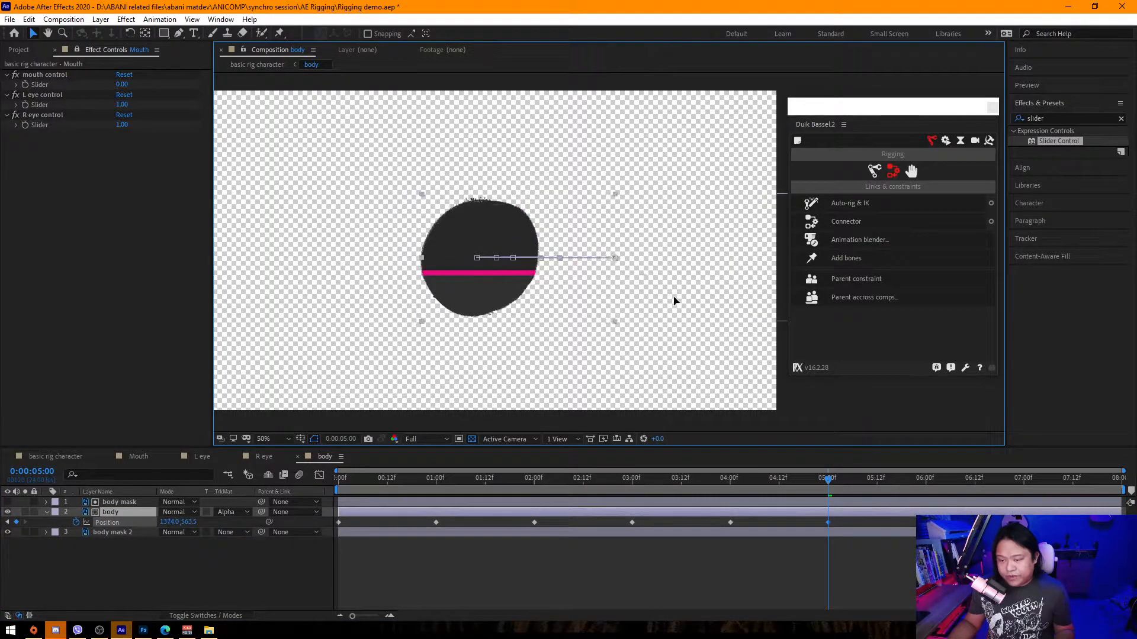
Set the work area to end at 5 seconds and trim the composition to the work area.
left_click_drag(825, 482, 795, 495)
left_click_drag(577, 503, 824, 515)
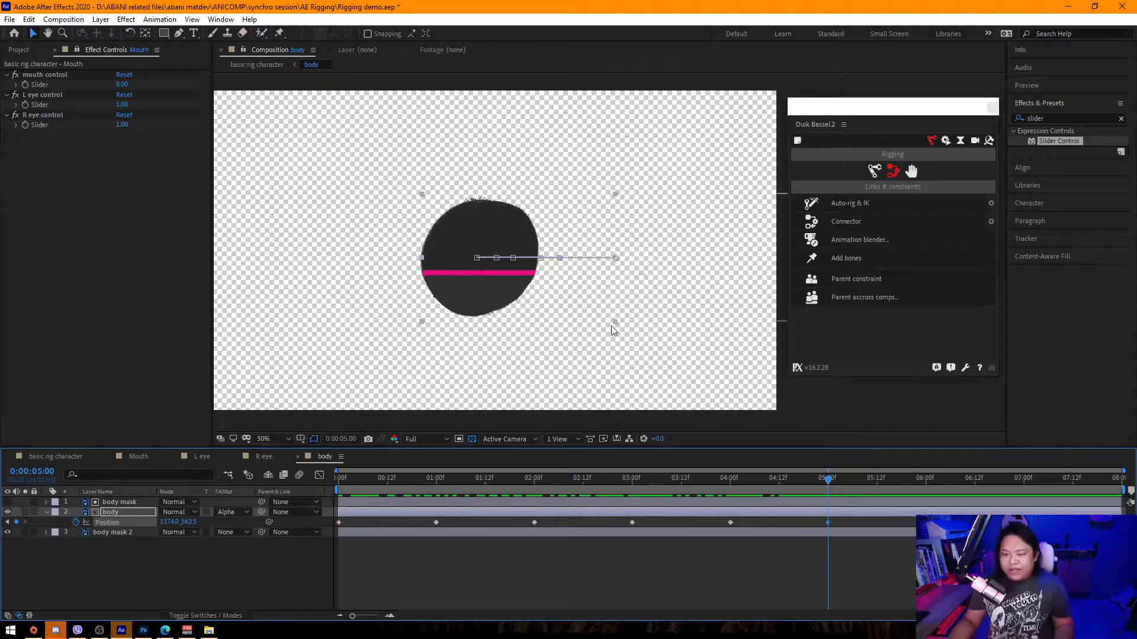
left_click_drag(389, 476, 827, 523)
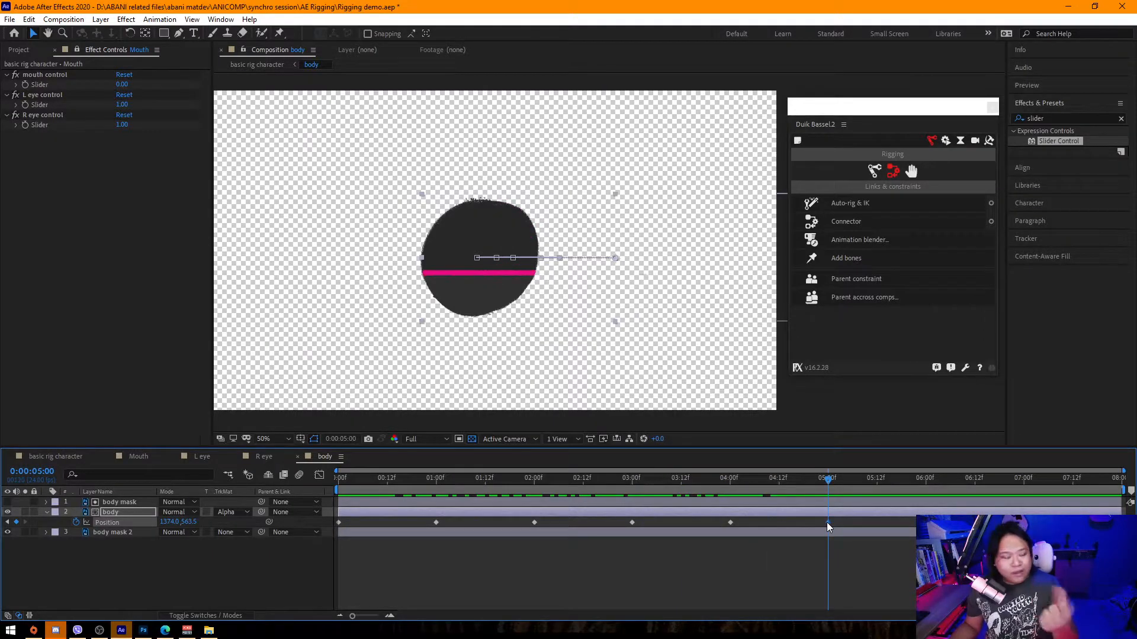
mouse_move(827, 523)
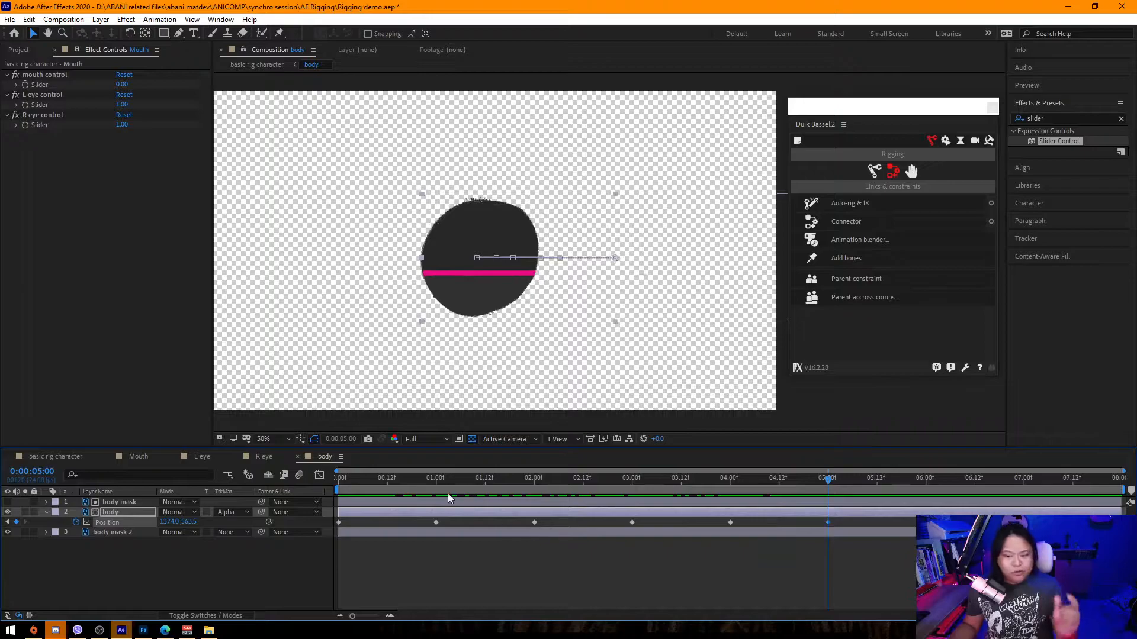
left_click_drag(366, 487, 828, 525)
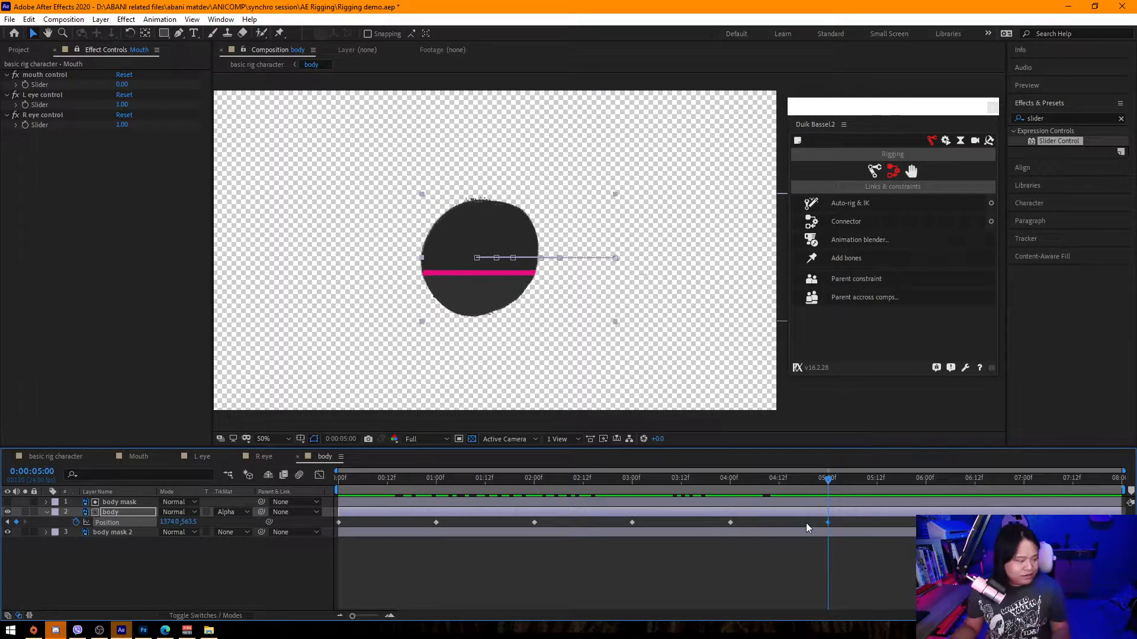
mouse_move(537, 481)
left_mouse_down()
mouse_move(342, 475)
mouse_move(727, 516)
mouse_move(836, 520)
mouse_move(891, 496)
mouse_move(836, 497)
left_mouse_up()
key("n")
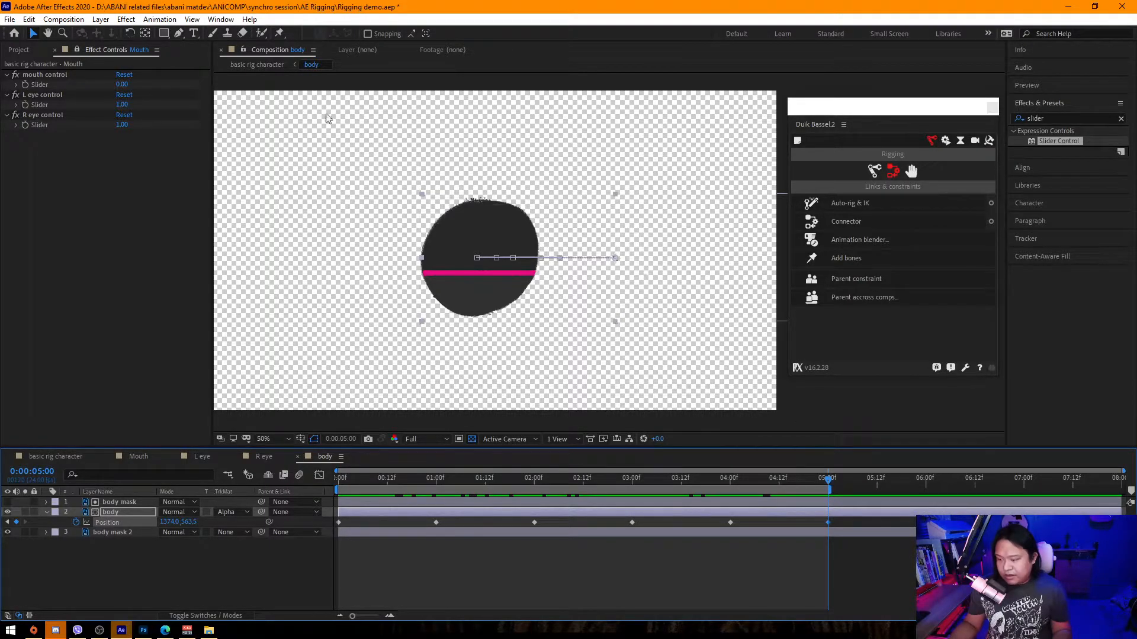
left_click(63, 19)
left_click(120, 76)
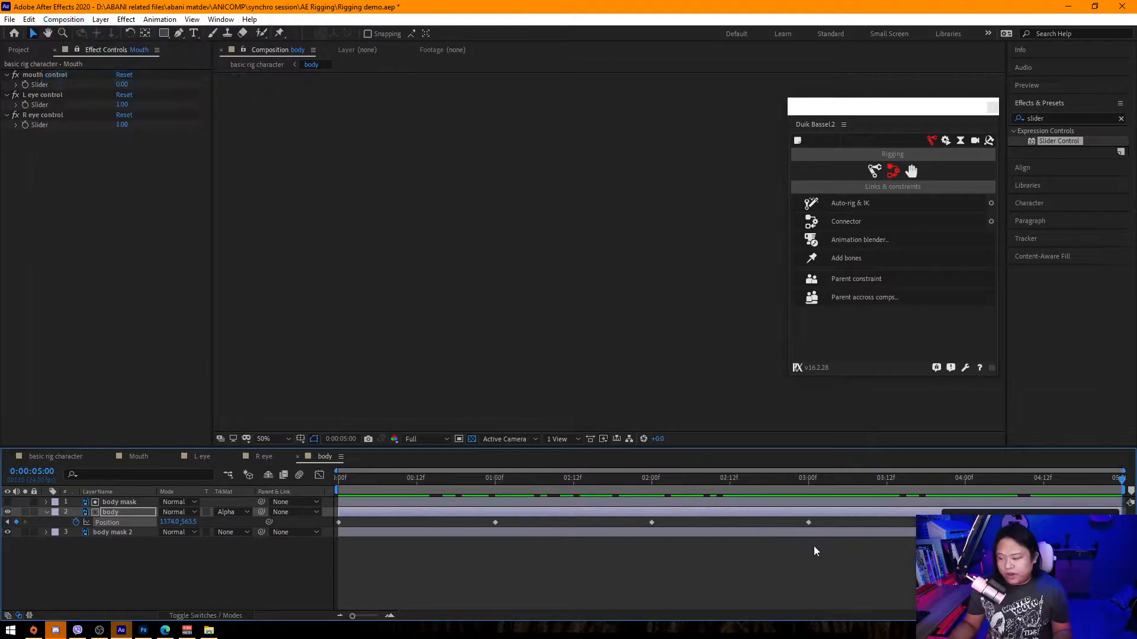
Switch to the basic rig character composition and extend the body precomp layer to 5 seconds.
left_click_drag(919, 519, 130, 516)
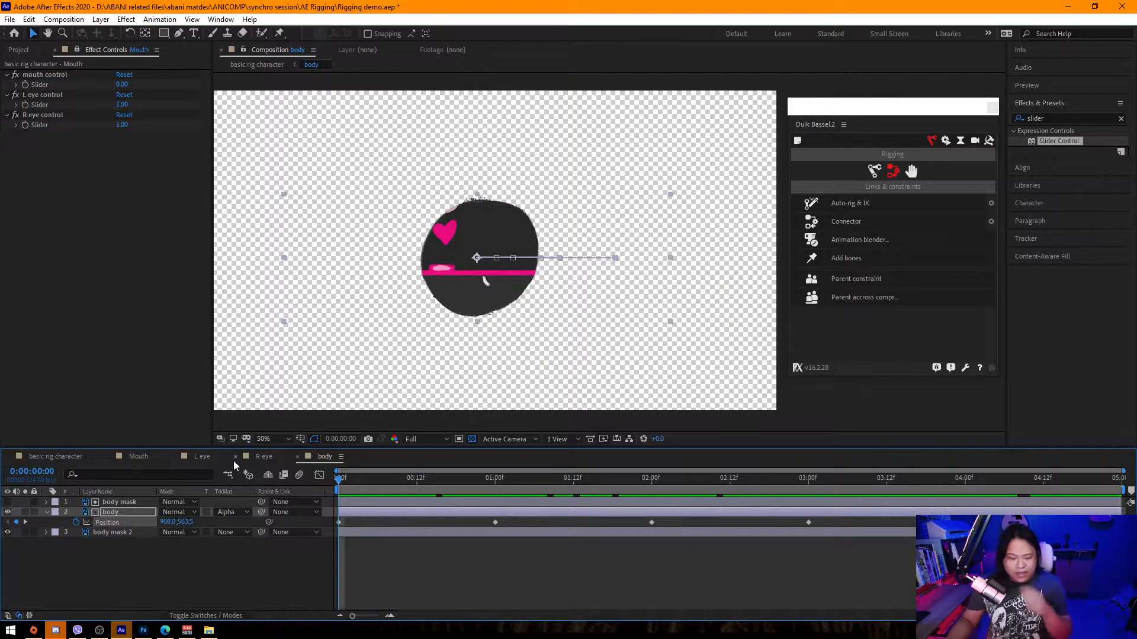
left_click(63, 456)
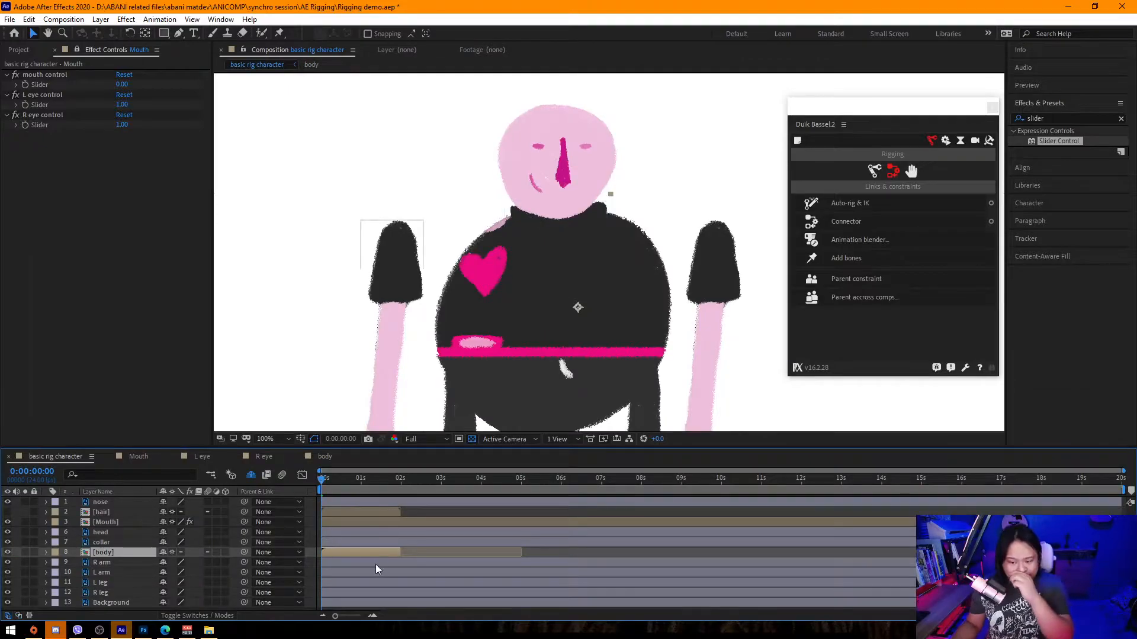
left_click_drag(427, 551, 520, 551)
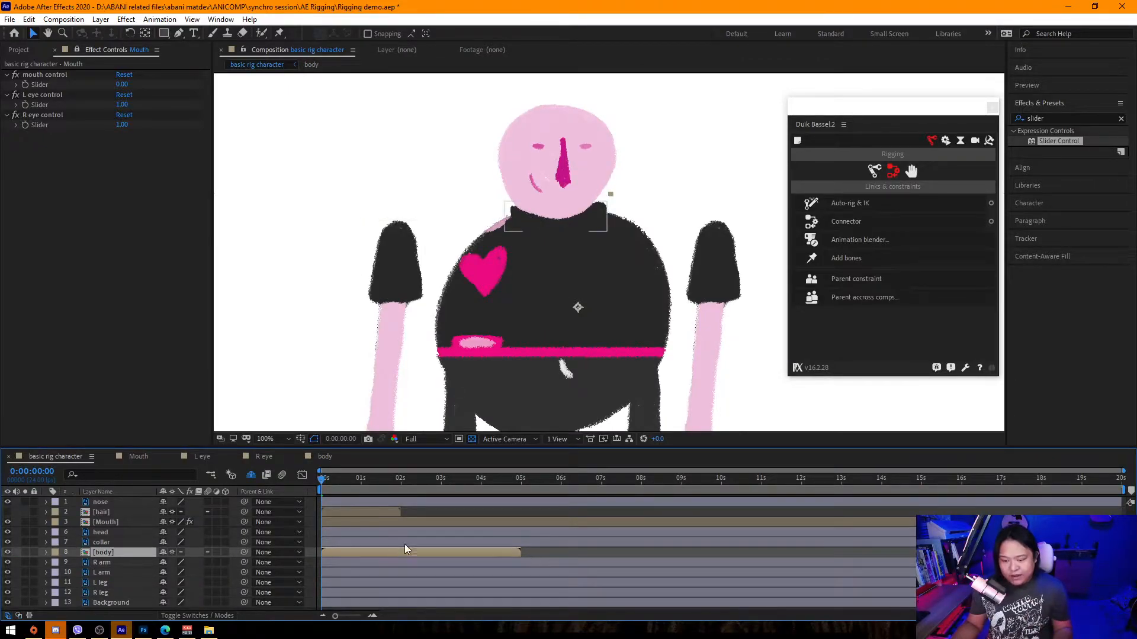
Enable Time Remapping on the body layer and extend it to the end of the composition.
right_click(106, 553)
mouse_move(166, 280)
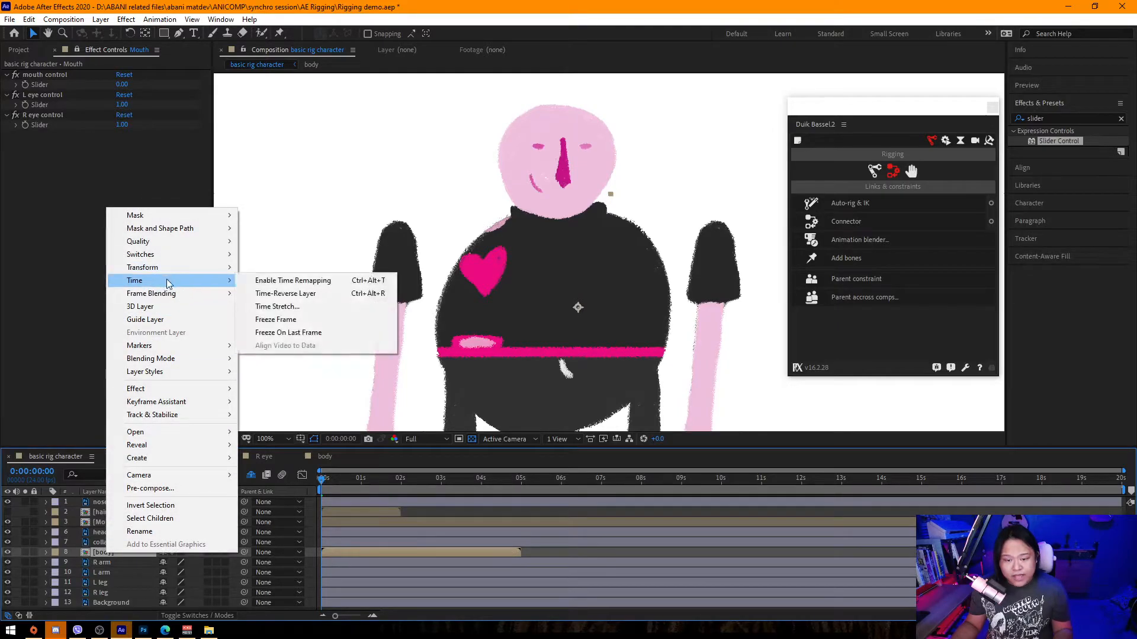
left_click(303, 280)
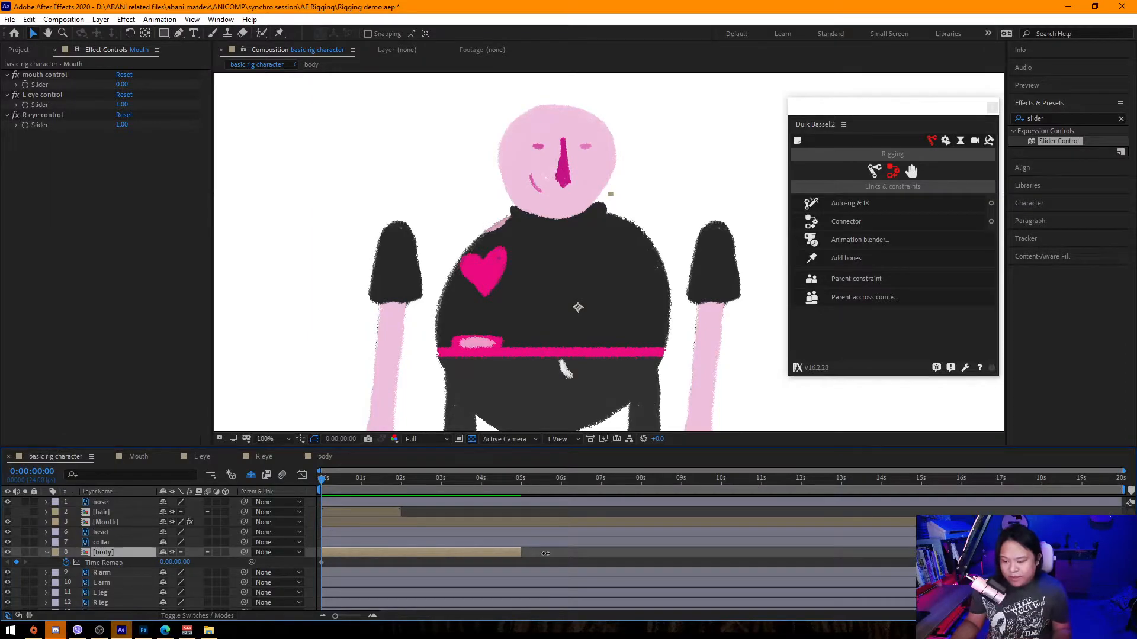
left_click_drag(522, 552, 916, 553)
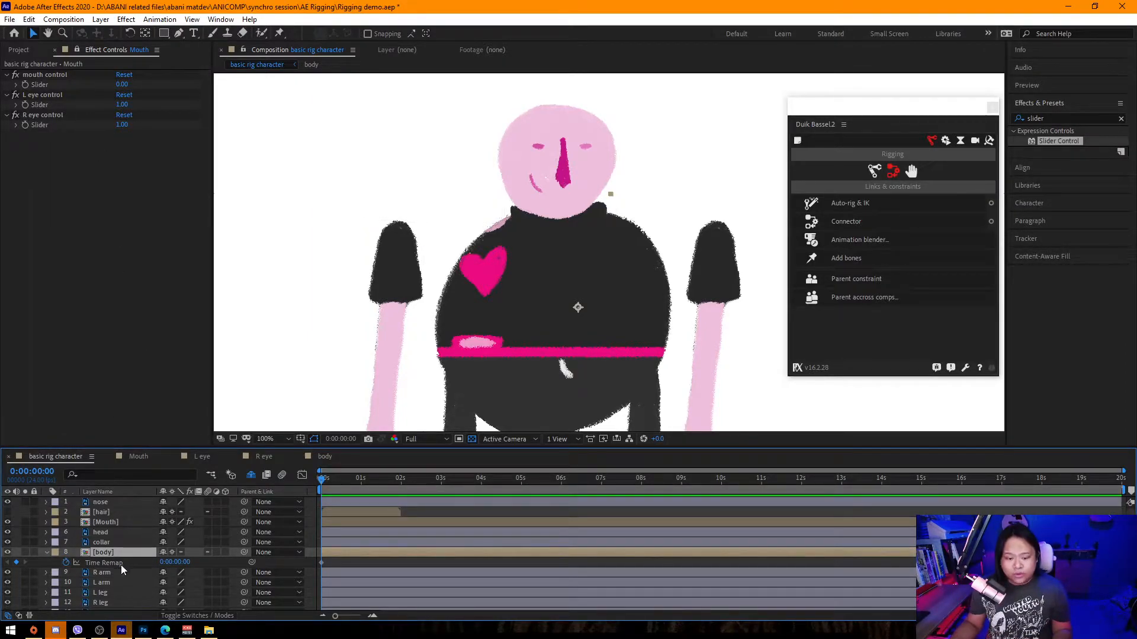
left_click(79, 51)
left_click(101, 553)
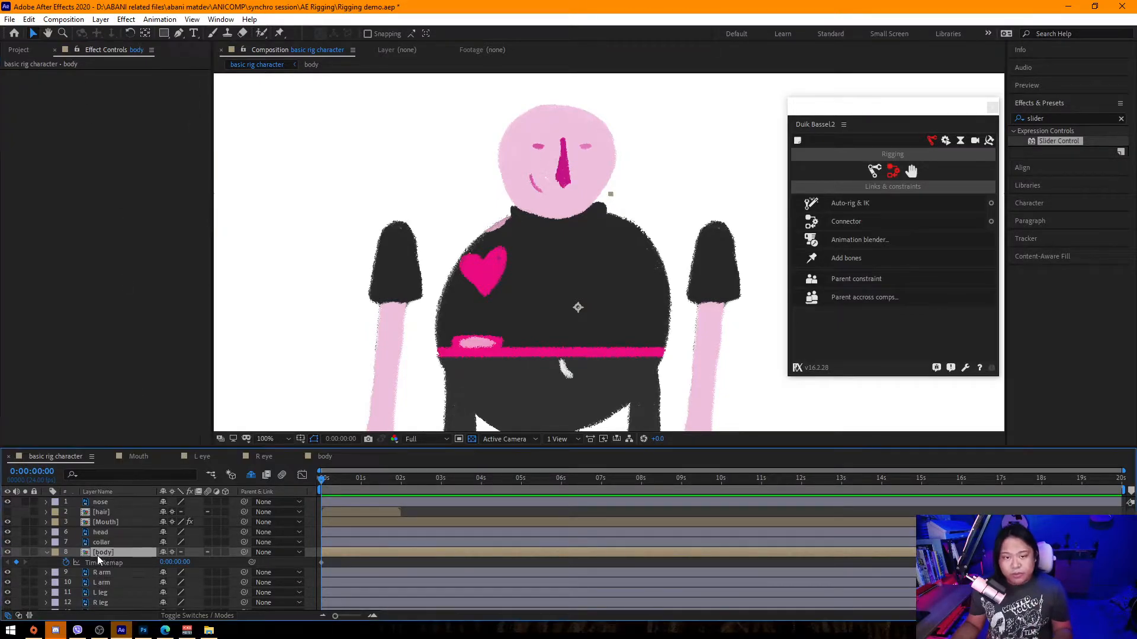
Apply a Slider Control to the body layer and rename it "body control".
left_click_drag(1059, 141, 119, 554)
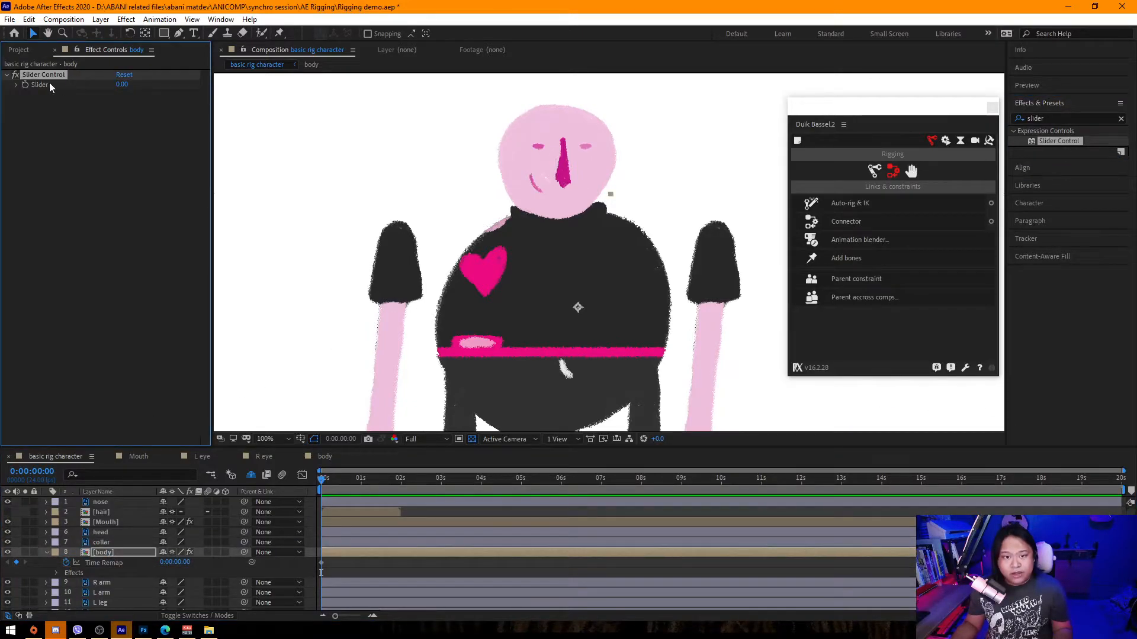
key("Return")
type("body")
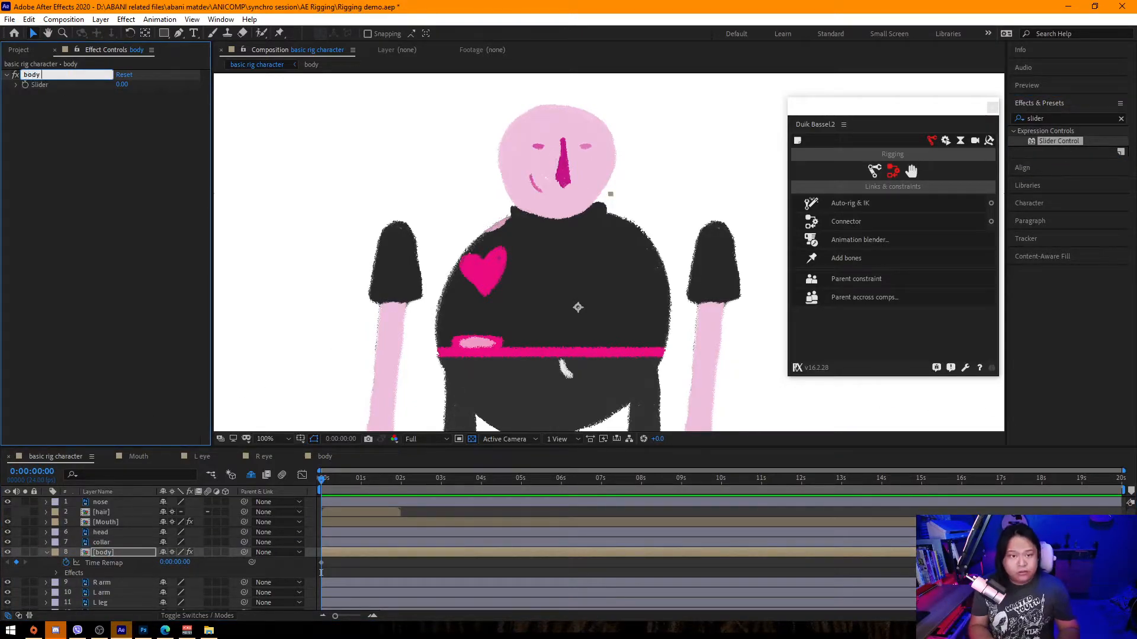
key("Return")
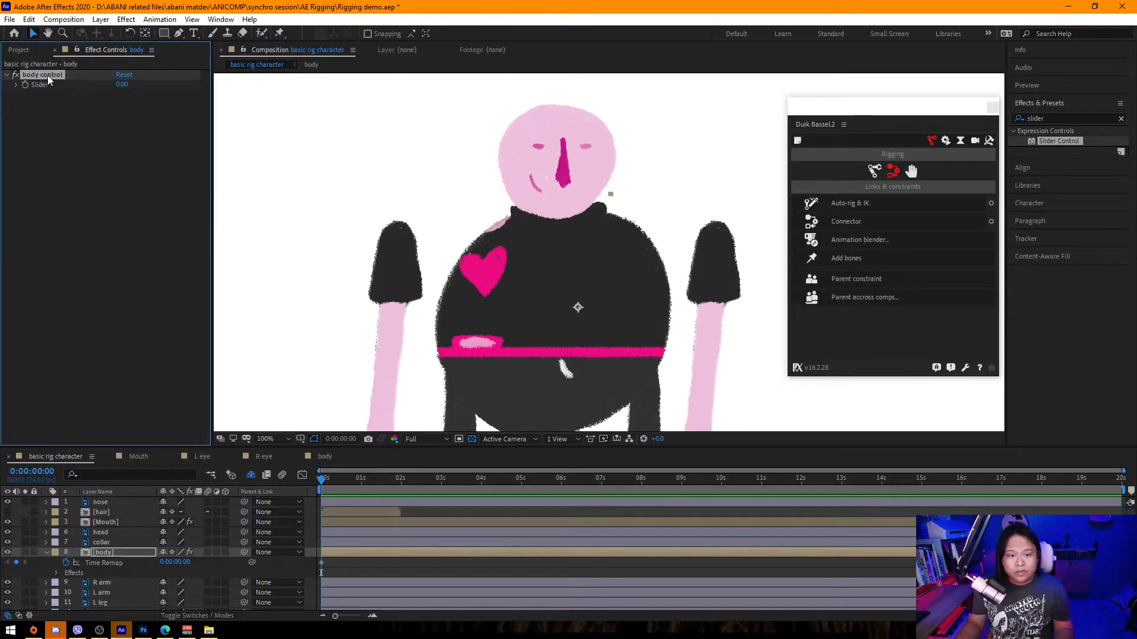
Link the body layer's Time Remap to the body control slider with an expression and set the slider range from 0 to 5.
left_click(67, 564, "alt")
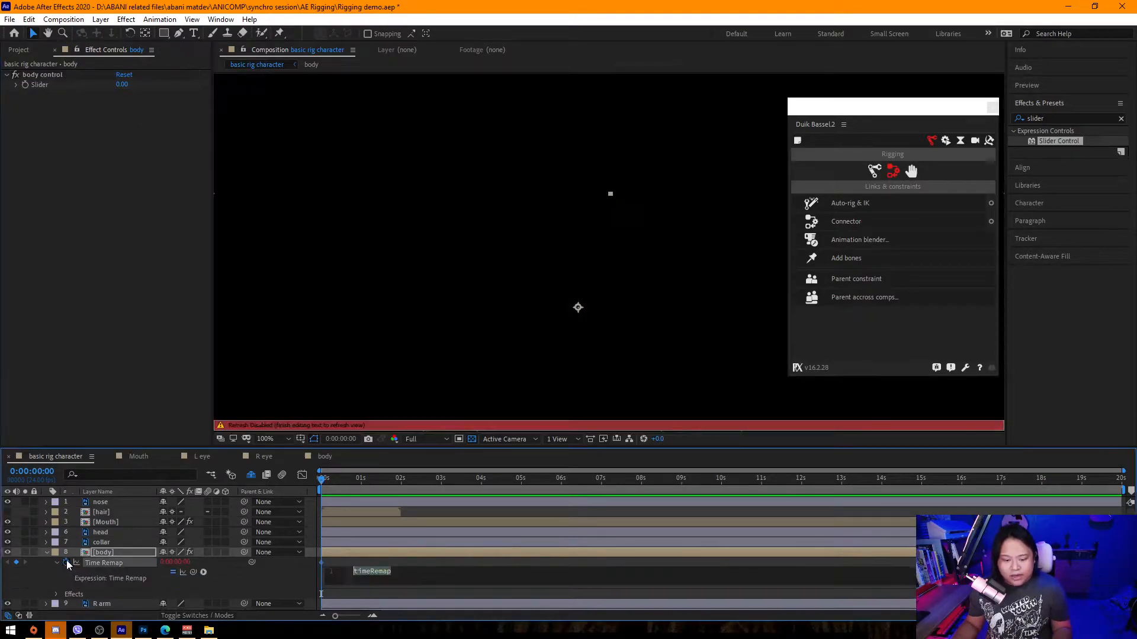
left_click_drag(183, 572, 123, 86)
right_click(123, 86)
left_click(152, 91)
key("Tab")
key("Tab")
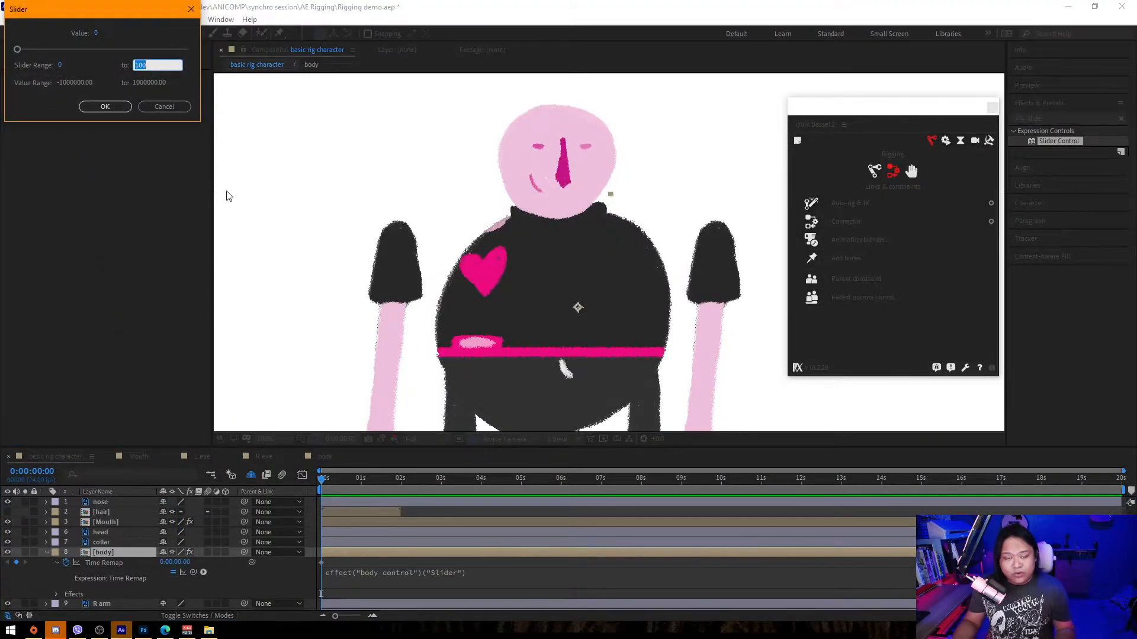
type("5")
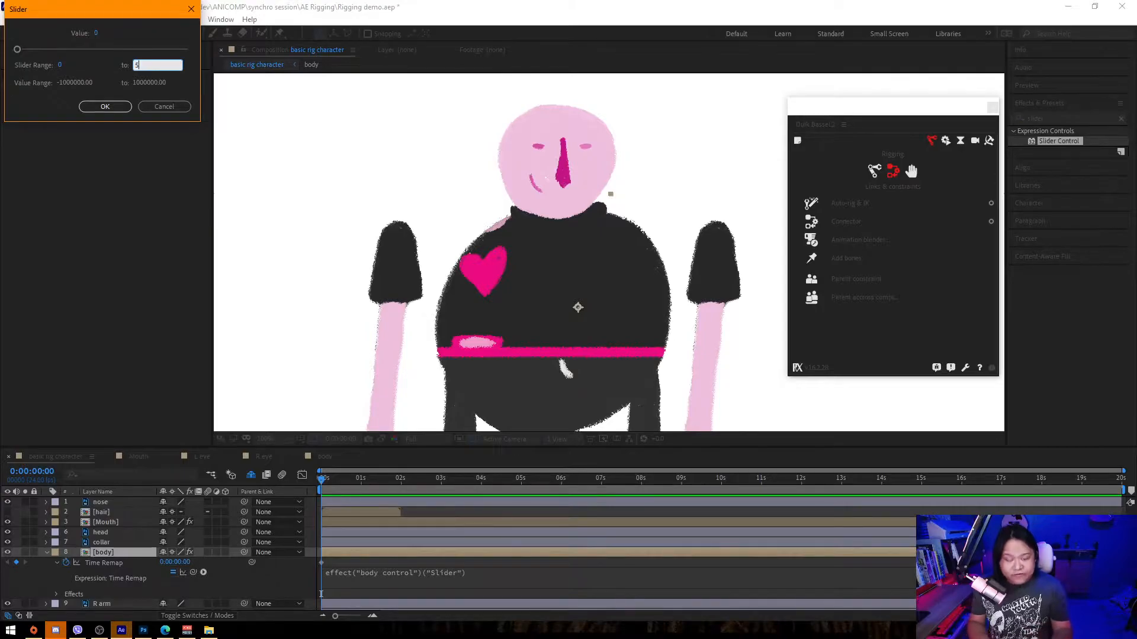
left_click(105, 107)
Scrub the body control slider and inspect the body precomp's position animation.
mouse_move(121, 85)
left_mouse_down()
mouse_move(254, 94)
mouse_move(332, 129)
mouse_move(282, 119)
mouse_move(329, 140)
mouse_move(438, 146)
left_mouse_up()
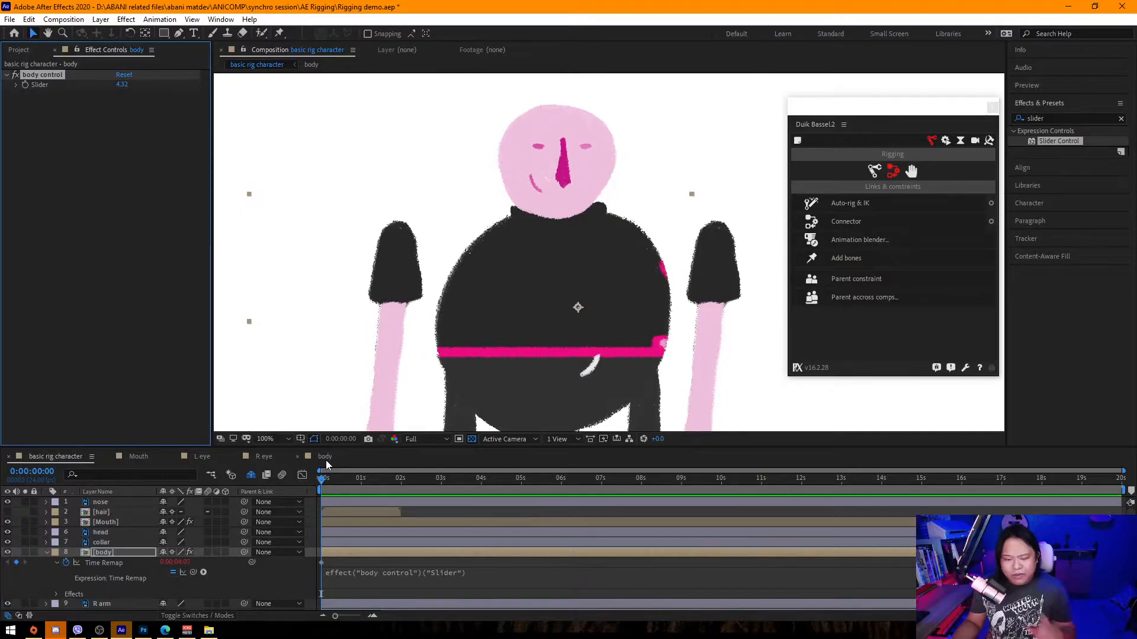
left_click(324, 456)
left_click(1109, 531)
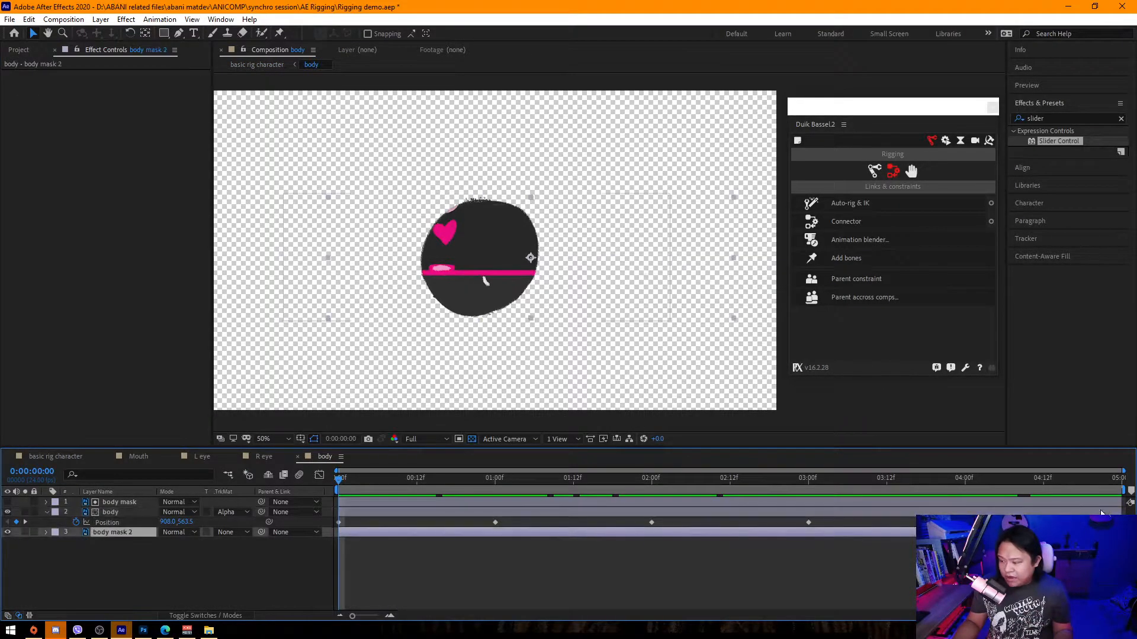
left_click(1110, 503, "shift")
left_click_drag(1120, 505, 1128, 505)
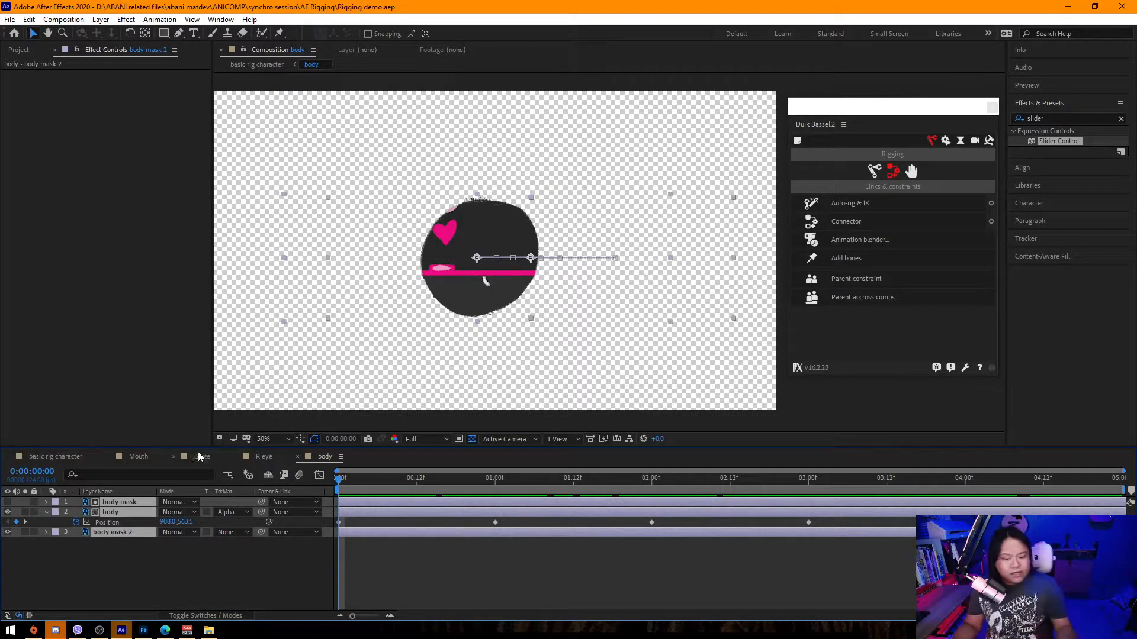
left_click(75, 457)
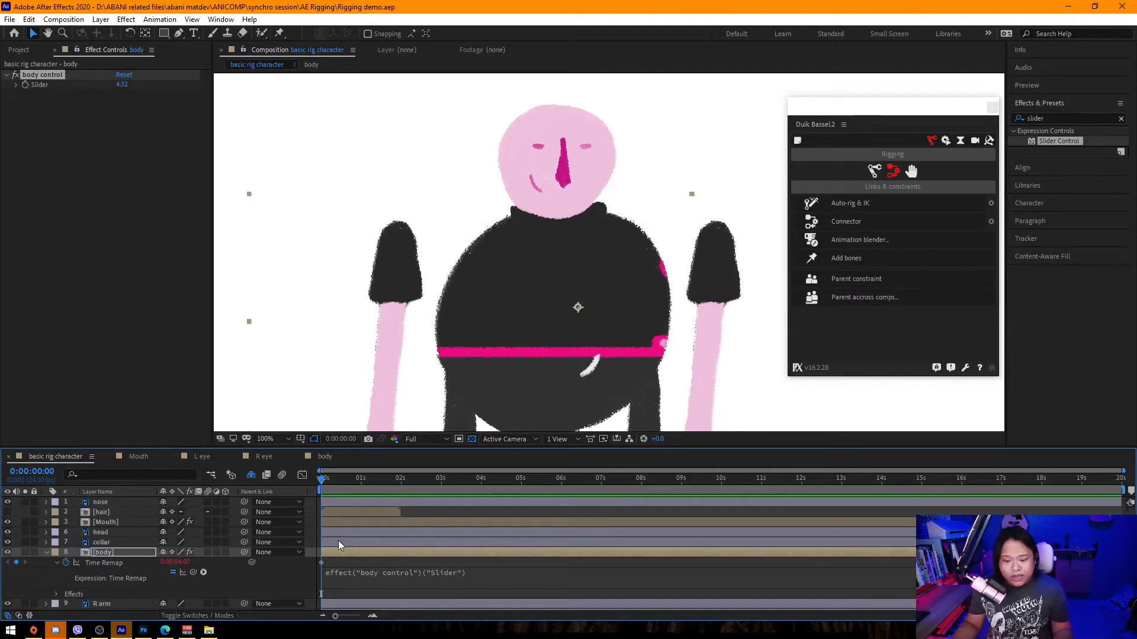
mouse_move(121, 84)
left_mouse_down()
mouse_move(169, 88)
mouse_move(1, 117)
left_mouse_up()
left_click_drag(122, 83, 56, 87)
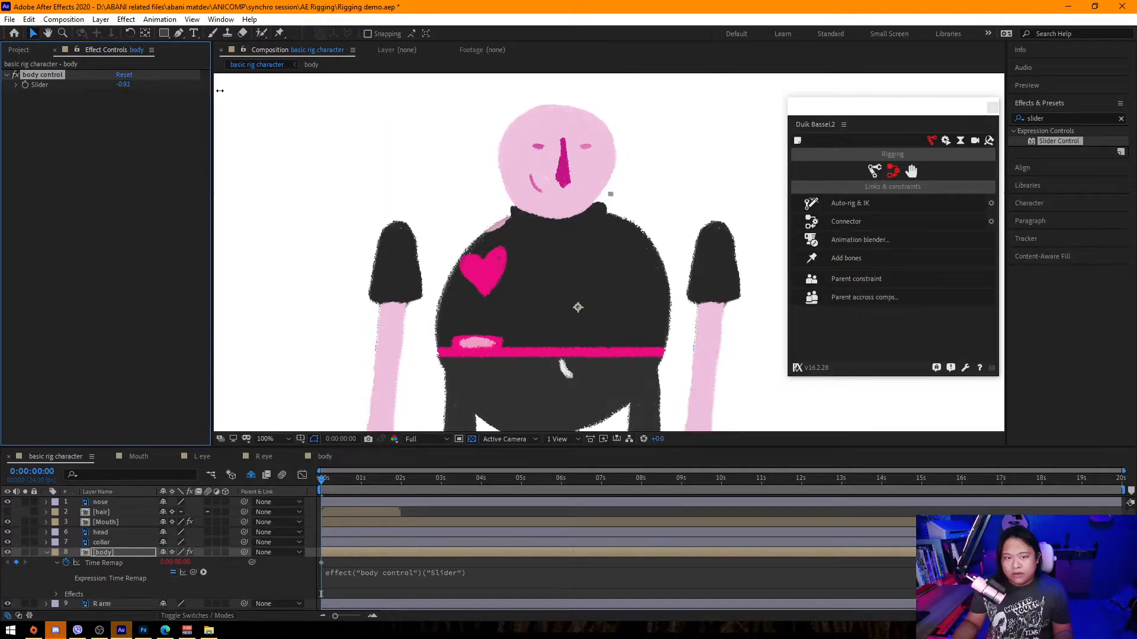
mouse_move(251, 89)
left_mouse_down()
mouse_move(304, 91)
mouse_move(280, 97)
left_mouse_up()
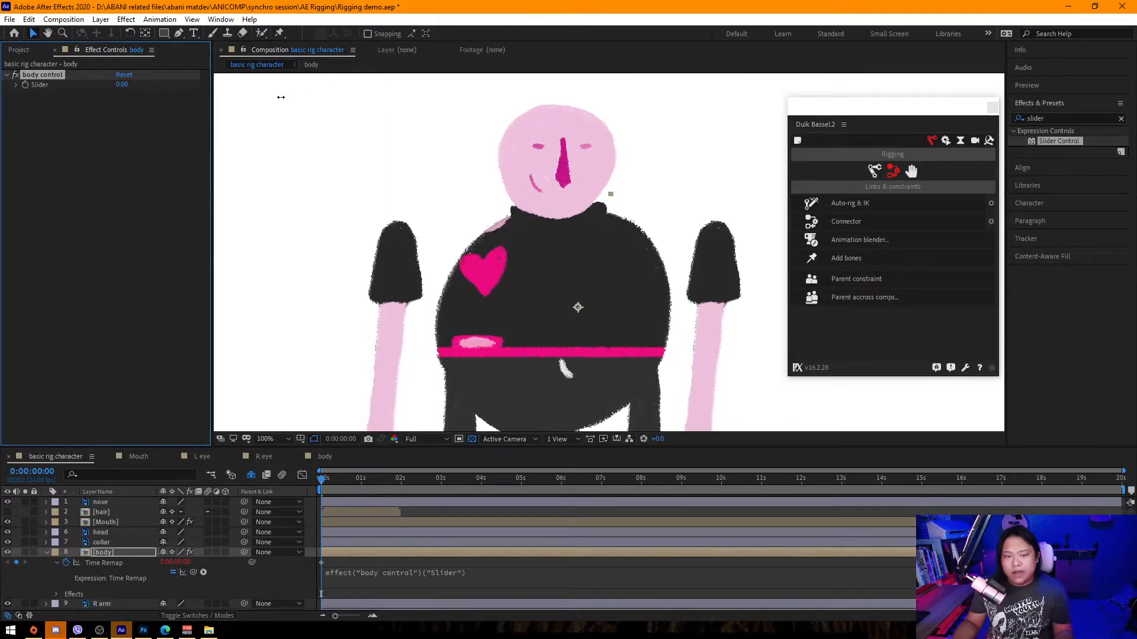
mouse_move(164, 106)
left_mouse_down()
mouse_move(456, 114)
mouse_move(740, 147)
left_mouse_up()
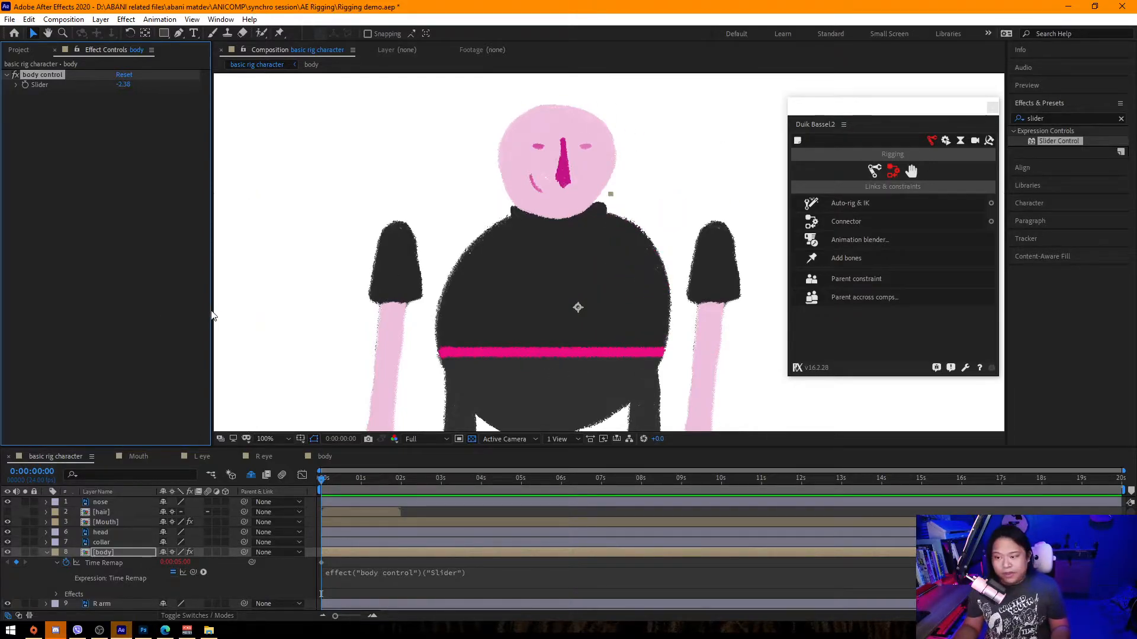
Set the body control slider to 2 and zoom out the composition view.
left_click(123, 84)
type("2")
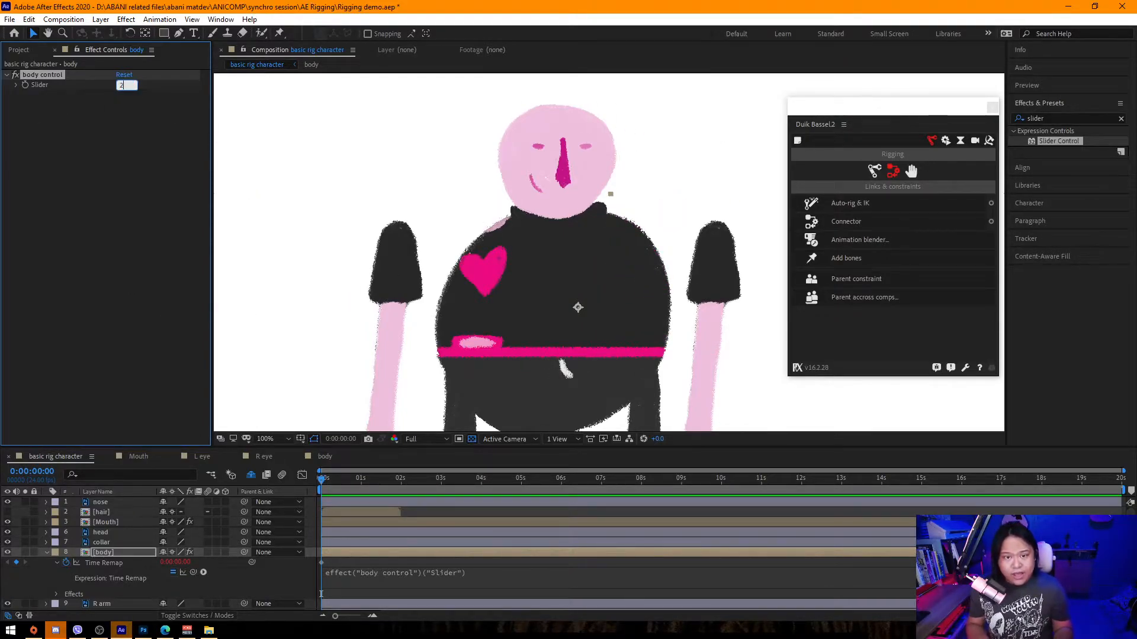
key("Return")
key("comma")
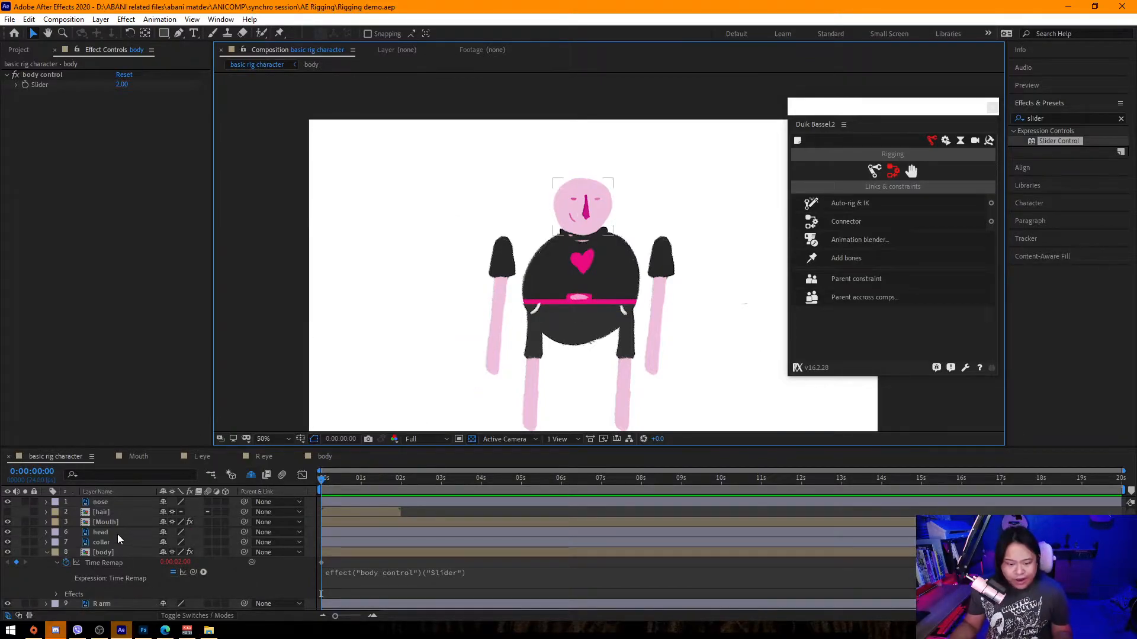
Open the hair precomp from the basic rig character composition.
left_click(7, 512)
double_click(101, 512)
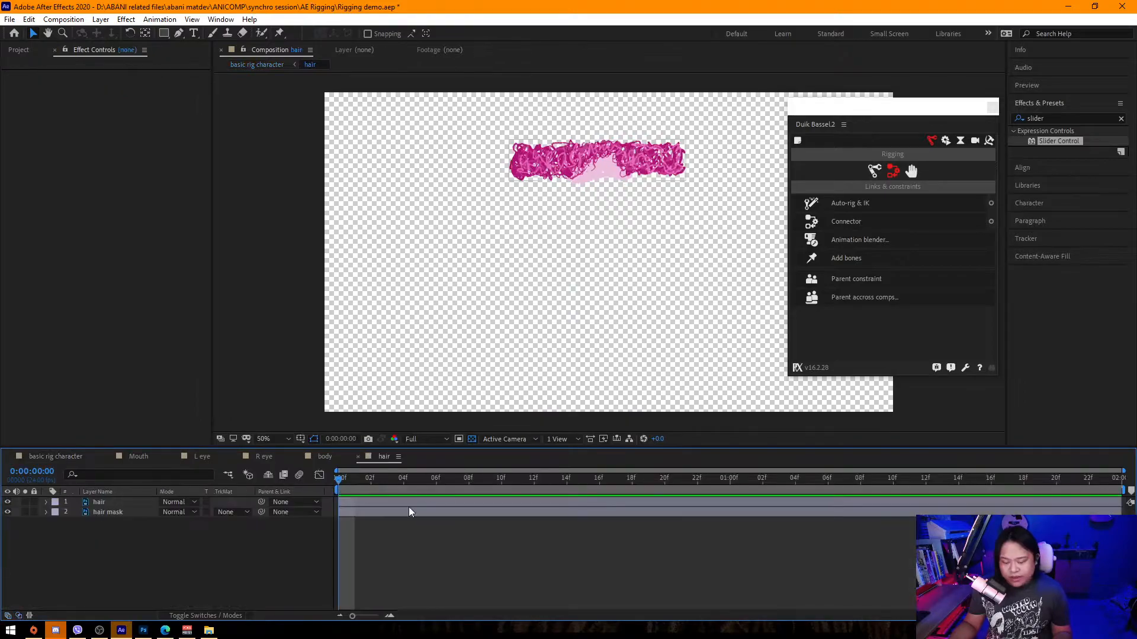
left_click(110, 513)
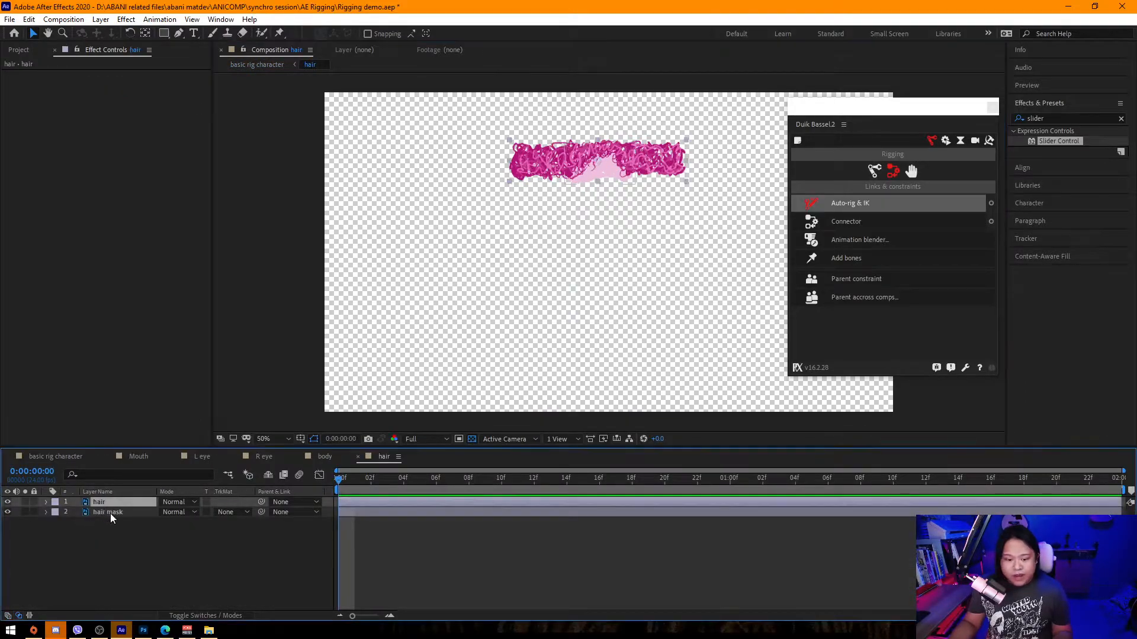
Move the hair mask layer above the hair layer and set the hair's track matte to Alpha.
left_click_drag(112, 512, 121, 499)
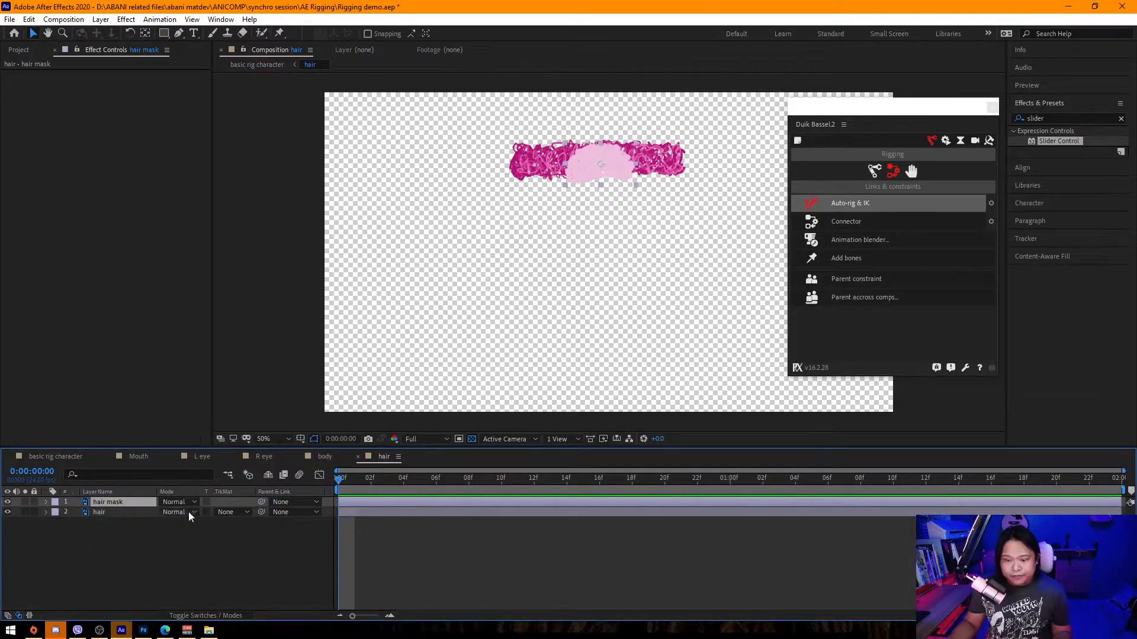
left_click(241, 512)
left_click(260, 541)
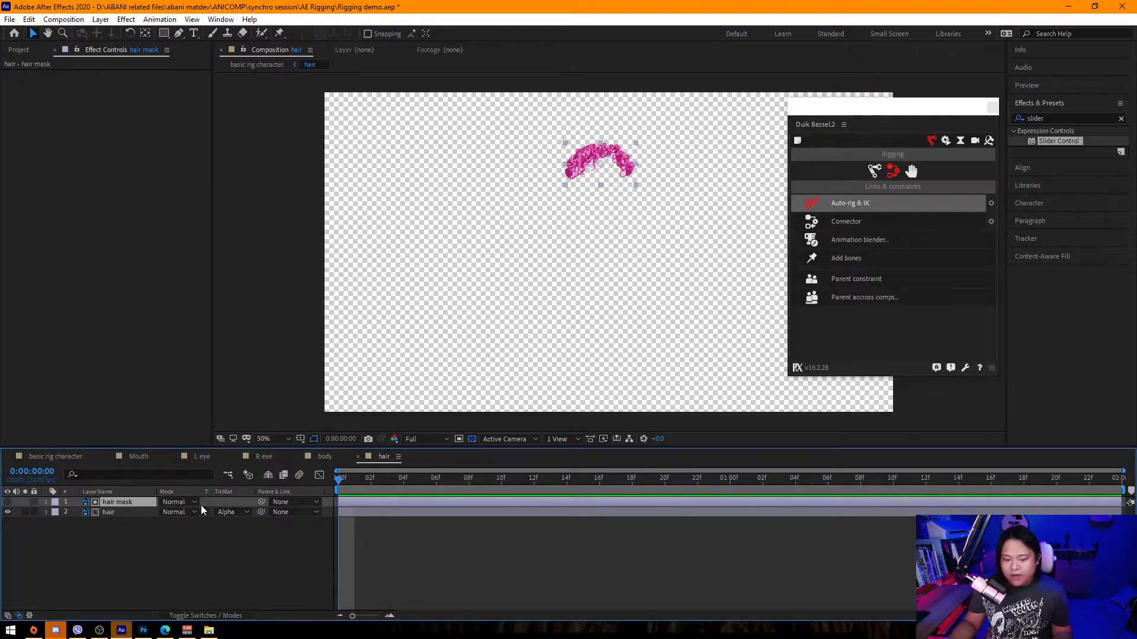
Add a Position keyframe to the hair layer at the start of the composition.
left_click(157, 512)
left_click_drag(669, 164, 632, 161)
key("ctrl+z")
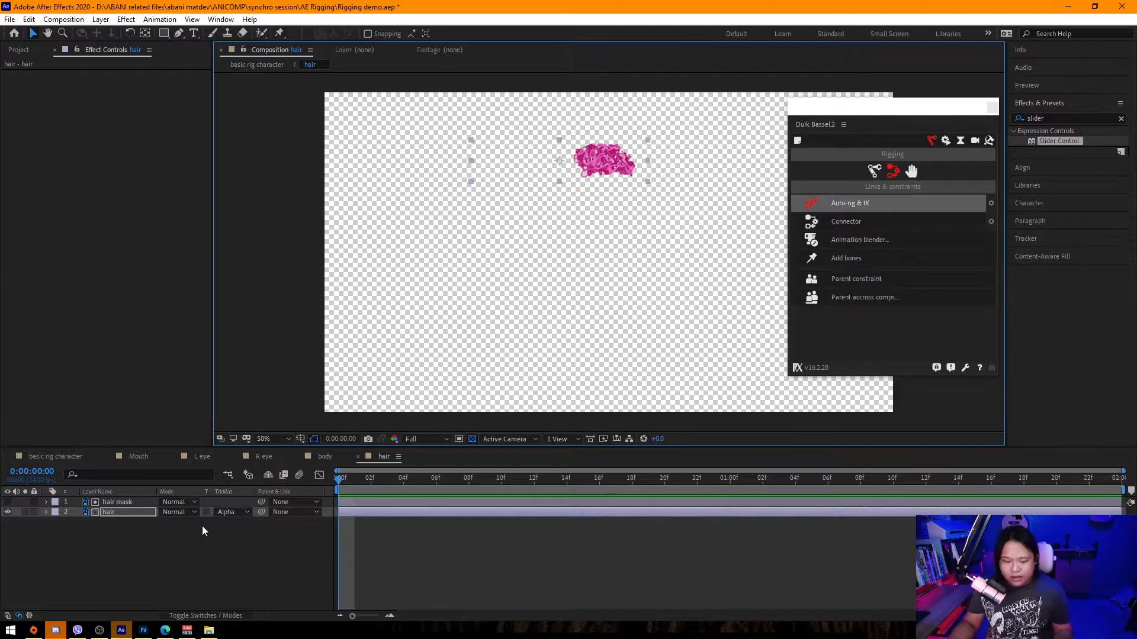
key("alt+shift+p")
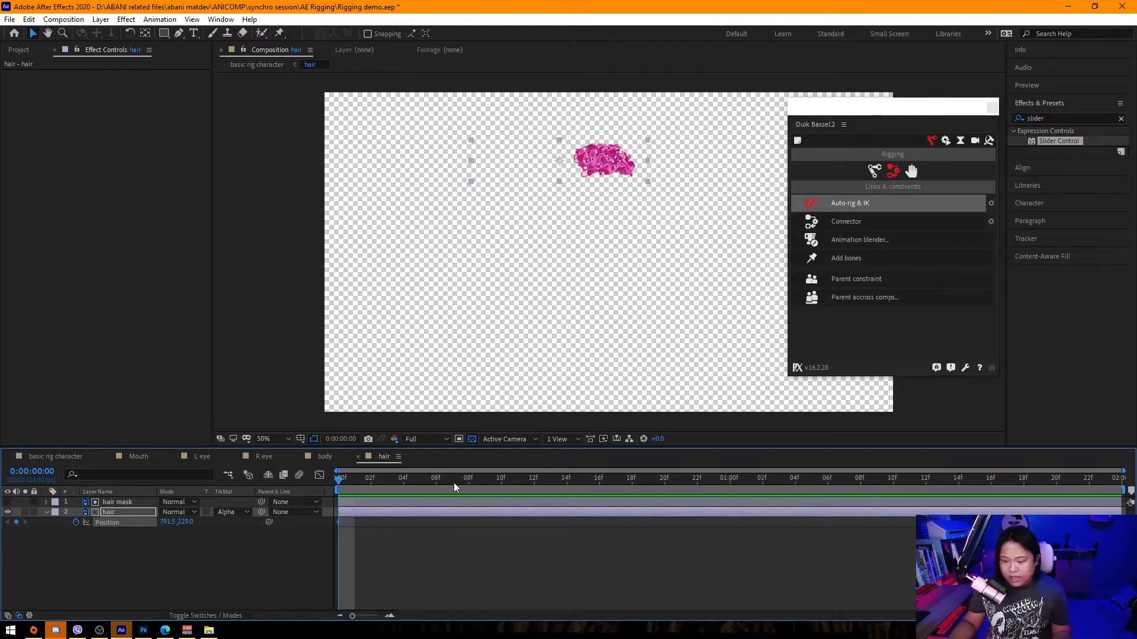
Set the hair composition's duration to 5 seconds.
left_click(66, 19)
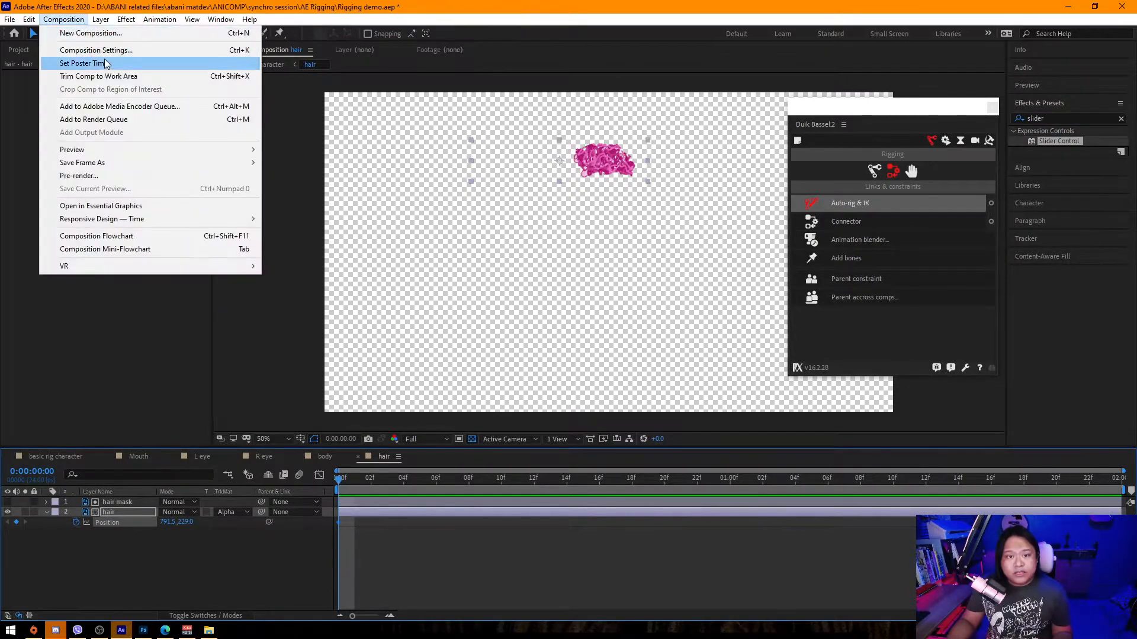
left_click(80, 43)
left_click(101, 212)
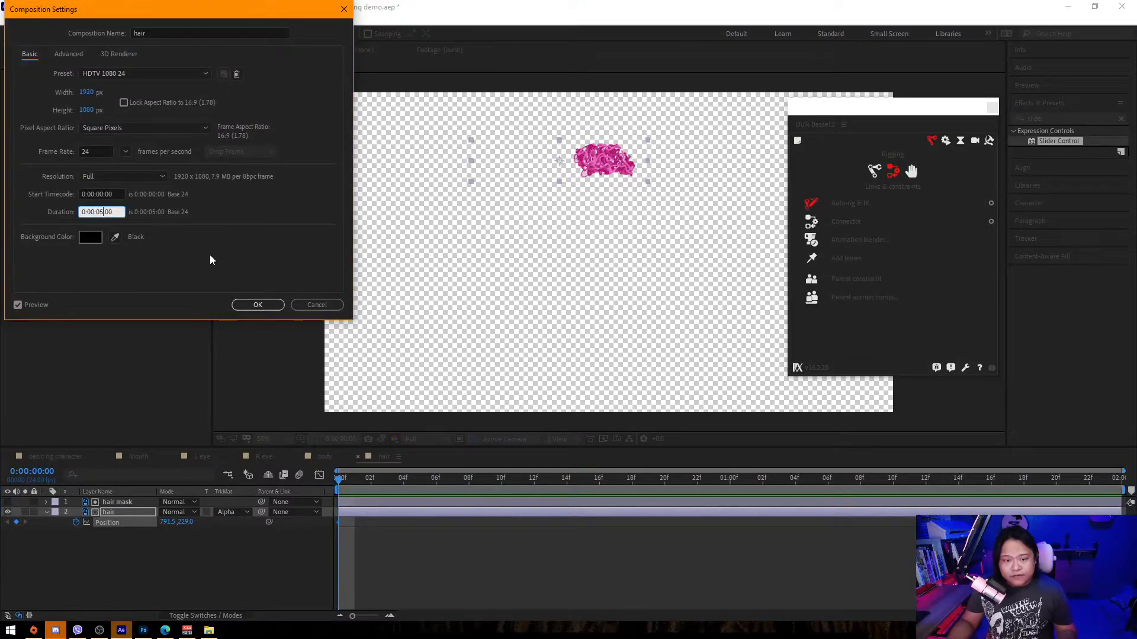
type("5")
key("Return")
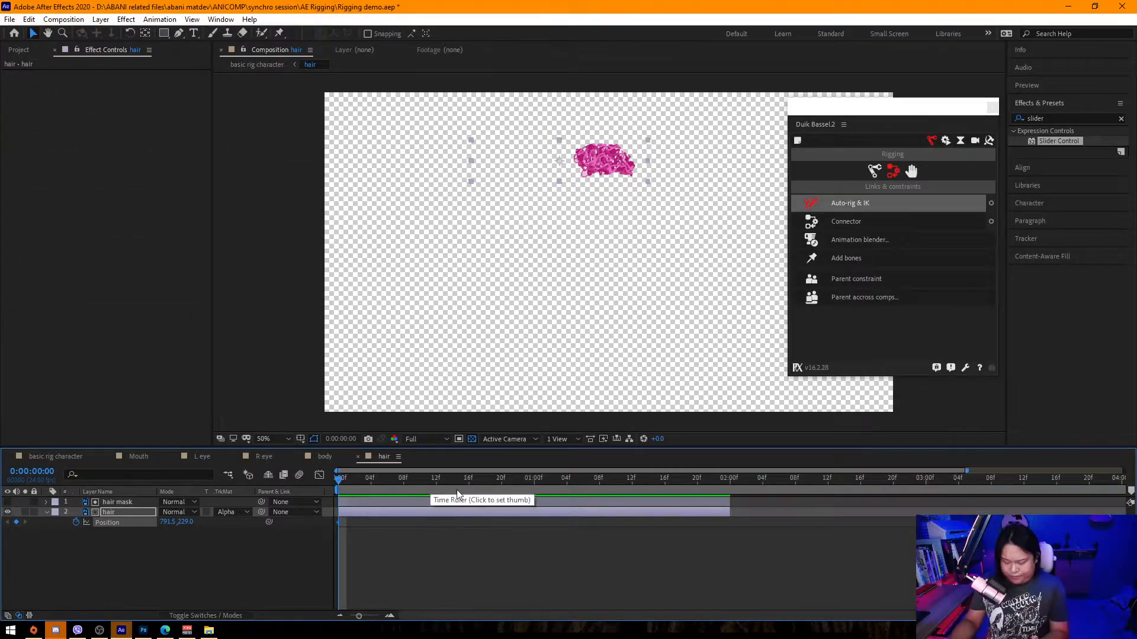
Extend the hair and hair mask layers to the end of the composition.
key("minus")
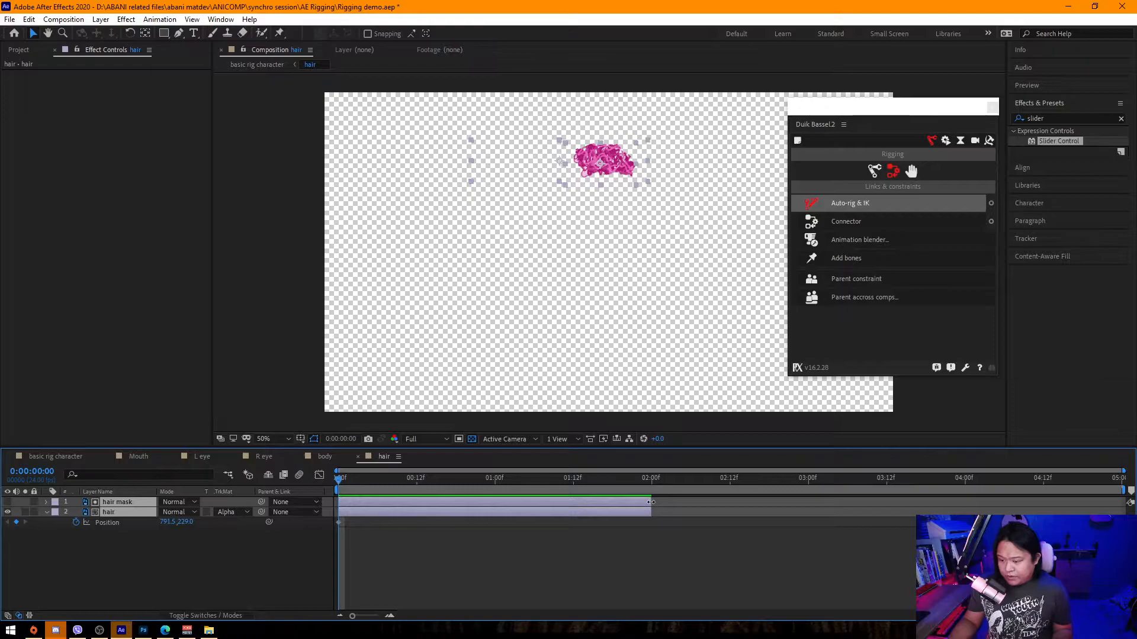
left_click_drag(651, 502, 1123, 502)
Add Position keyframes on the hair at 1 and 2 seconds, shifting it to the right.
left_click(494, 479)
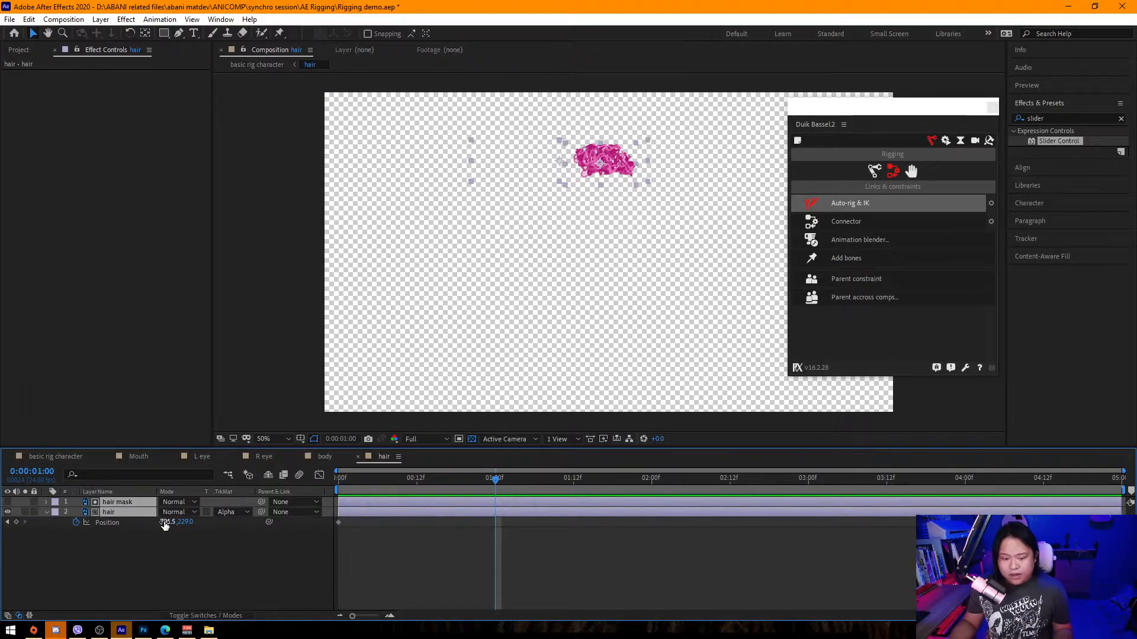
left_click(212, 565)
left_click_drag(165, 525, 209, 525)
left_click(650, 485)
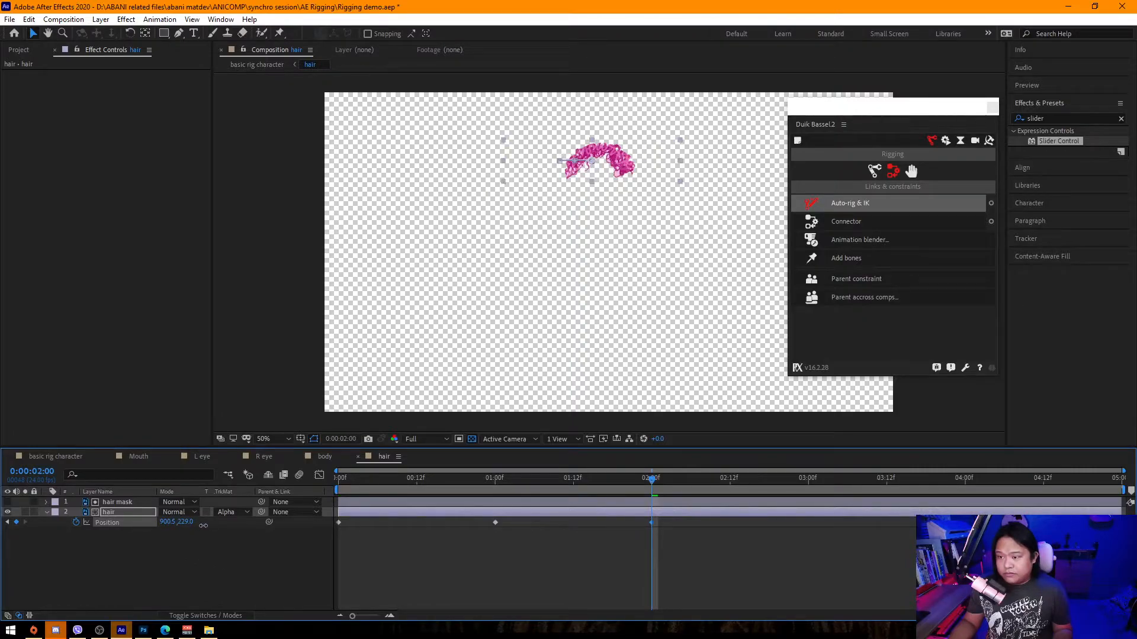
Add hair Position keyframes at 3 seconds and 4:23, moving it further right, and save the project.
left_click(808, 481)
left_click_drag(168, 522, 908, 526)
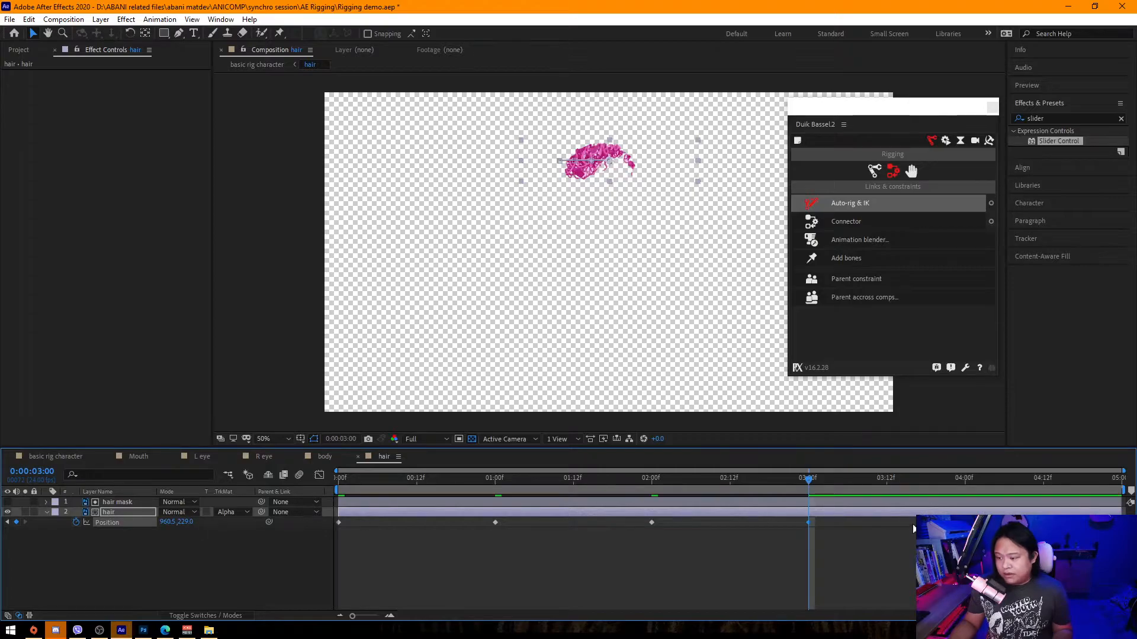
left_click(968, 488)
mouse_move(169, 523)
left_mouse_down()
mouse_move(200, 523)
mouse_move(186, 522)
left_mouse_up()
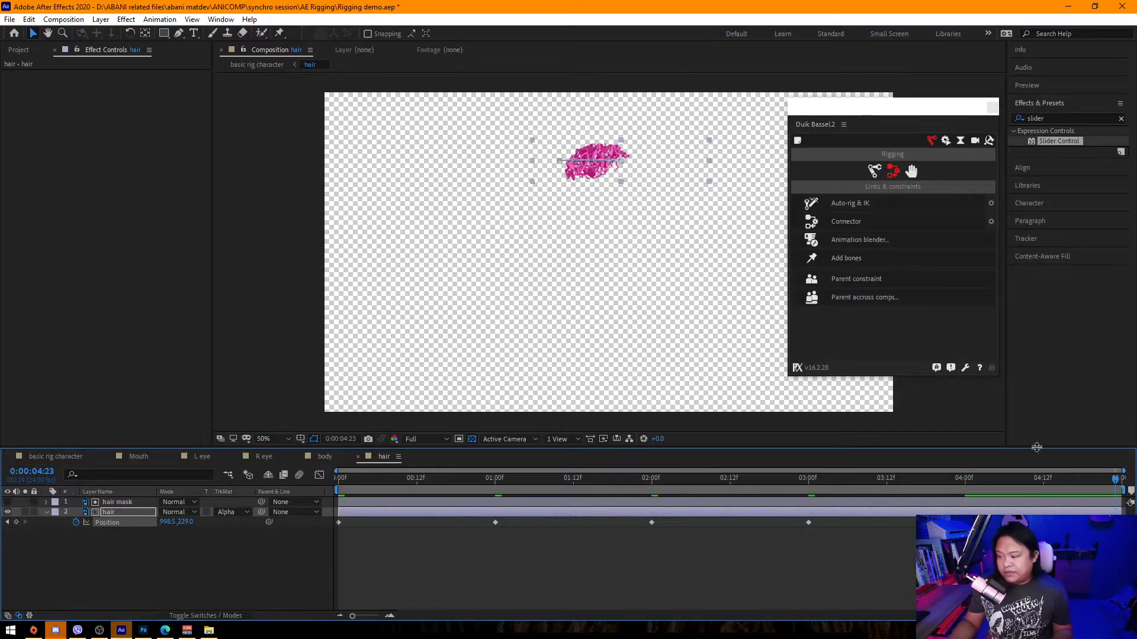
left_click_drag(169, 523, 239, 525)
left_click(636, 546)
key("ctrl+s")
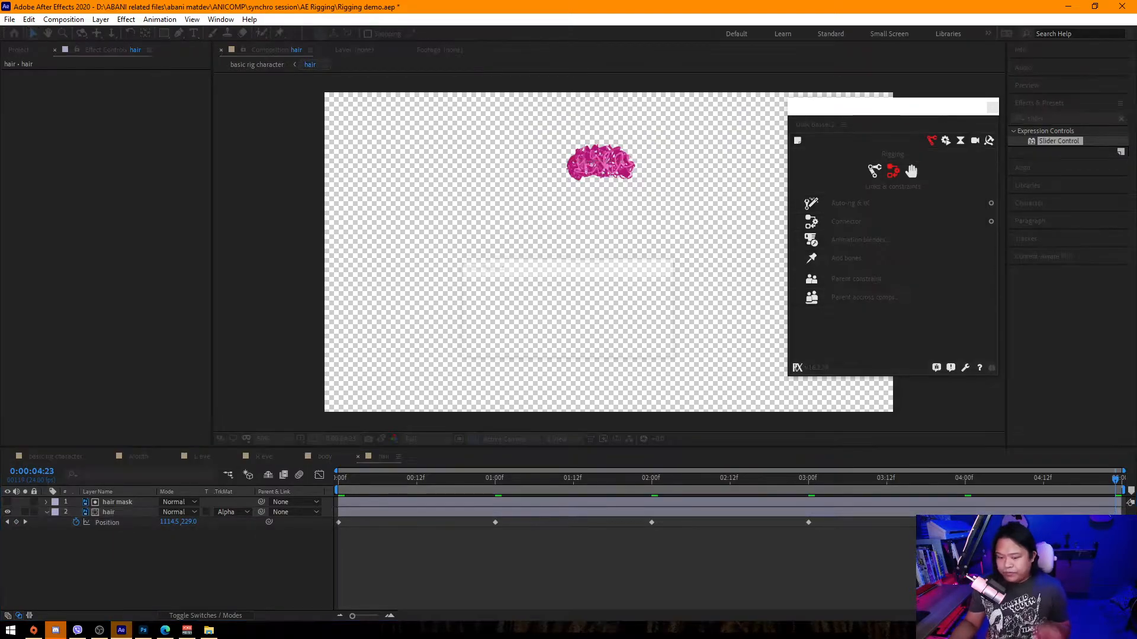
In the basic rig character composition, enable Time Remapping on the hair layer and extend it to the composition end.
left_click(58, 453)
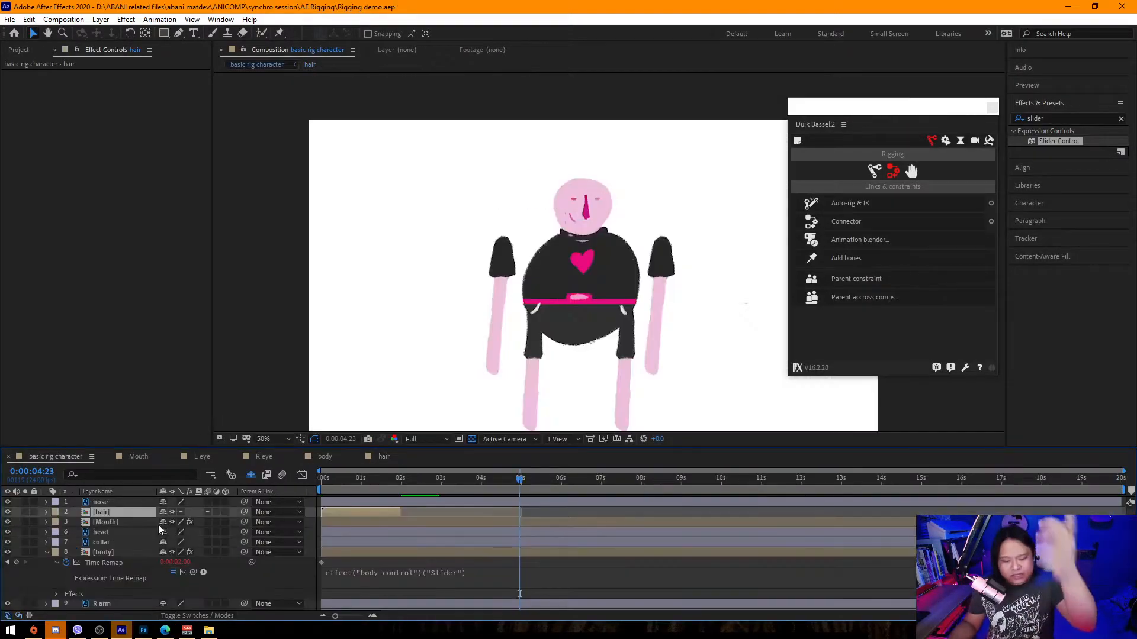
right_click(104, 514)
mouse_move(147, 242)
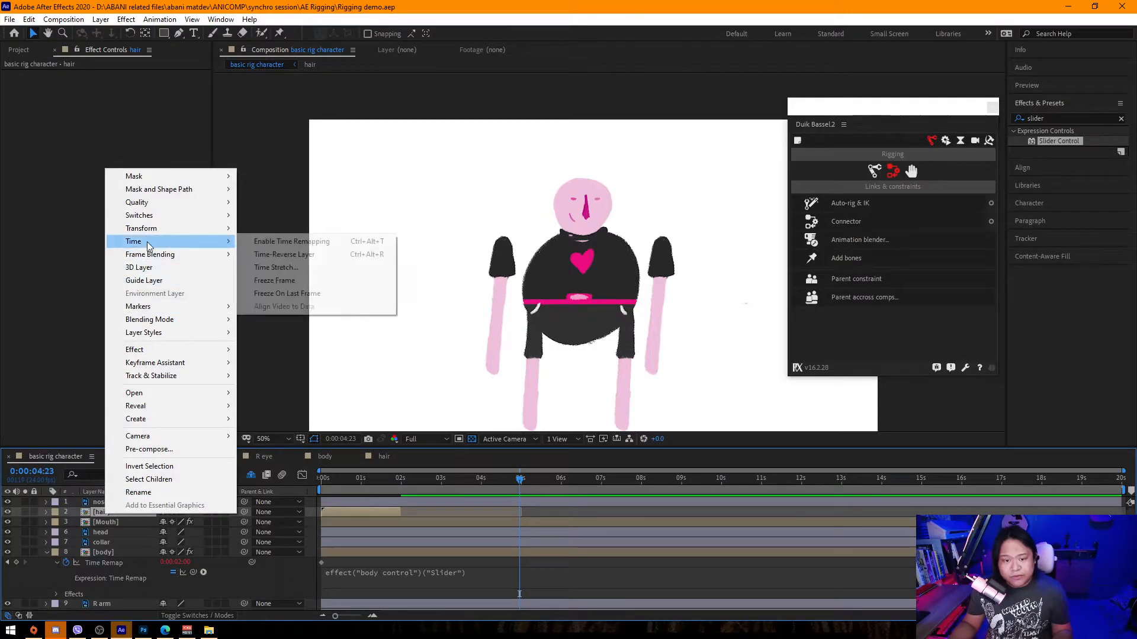
left_click(284, 243)
left_click_drag(402, 509, 1125, 511)
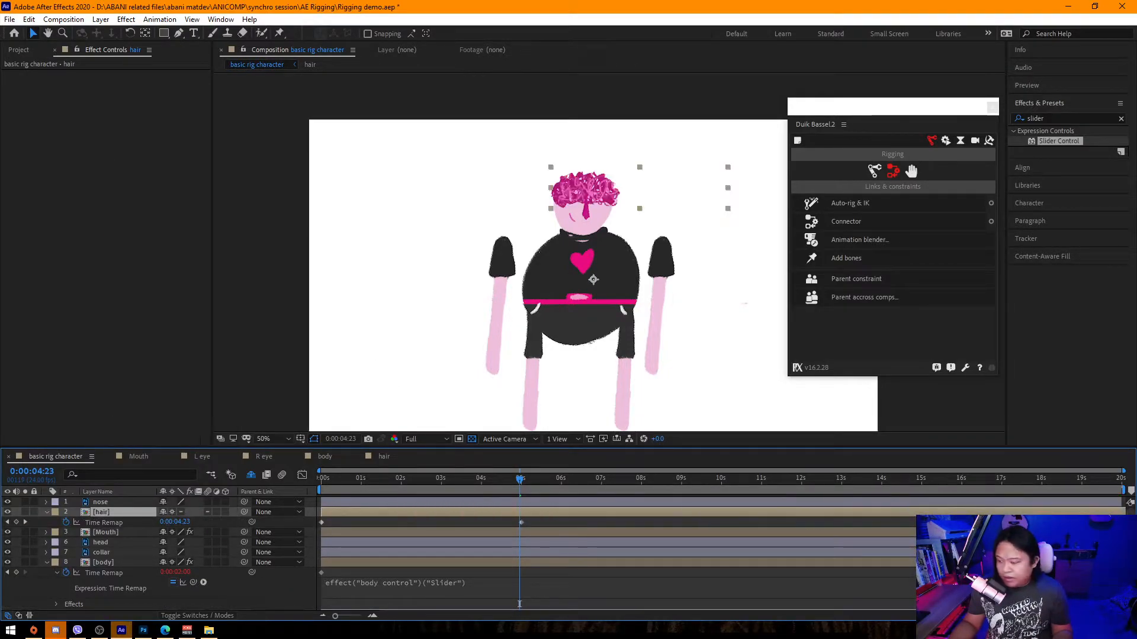
Delete the hair's final Time Remap keyframe, return to the start and select the body layer.
left_click(521, 523)
key("Delete")
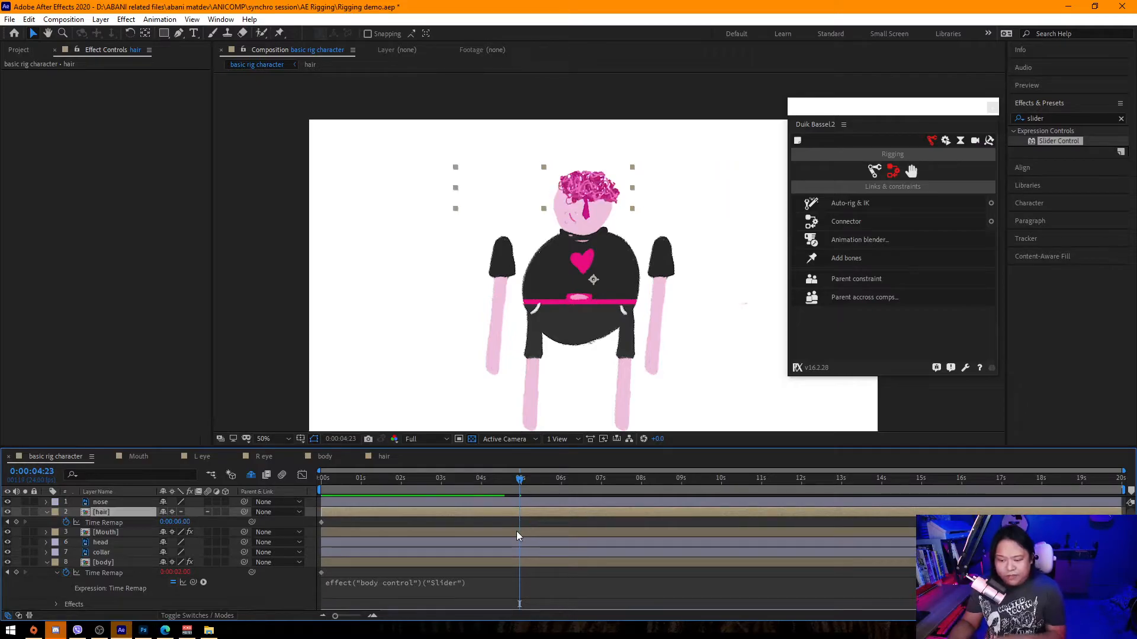
left_click_drag(331, 476, 286, 485)
left_click(116, 564)
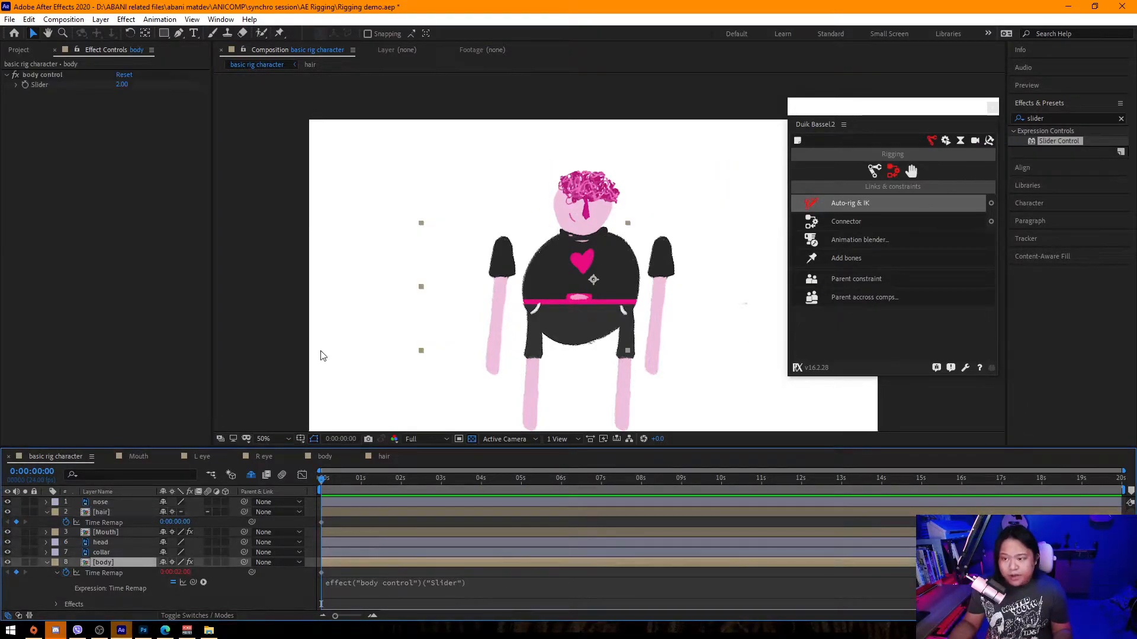
Add a second Slider Control to the body layer and rename it "hair control".
left_click_drag(1062, 146, 46, 98)
key("Return")
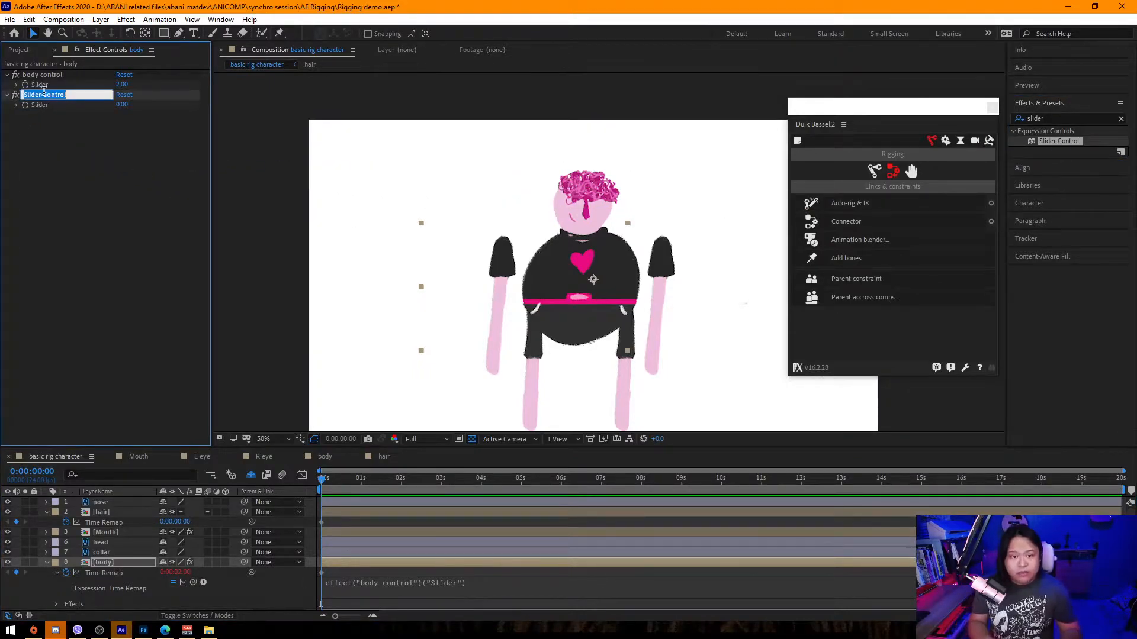
type("hair")
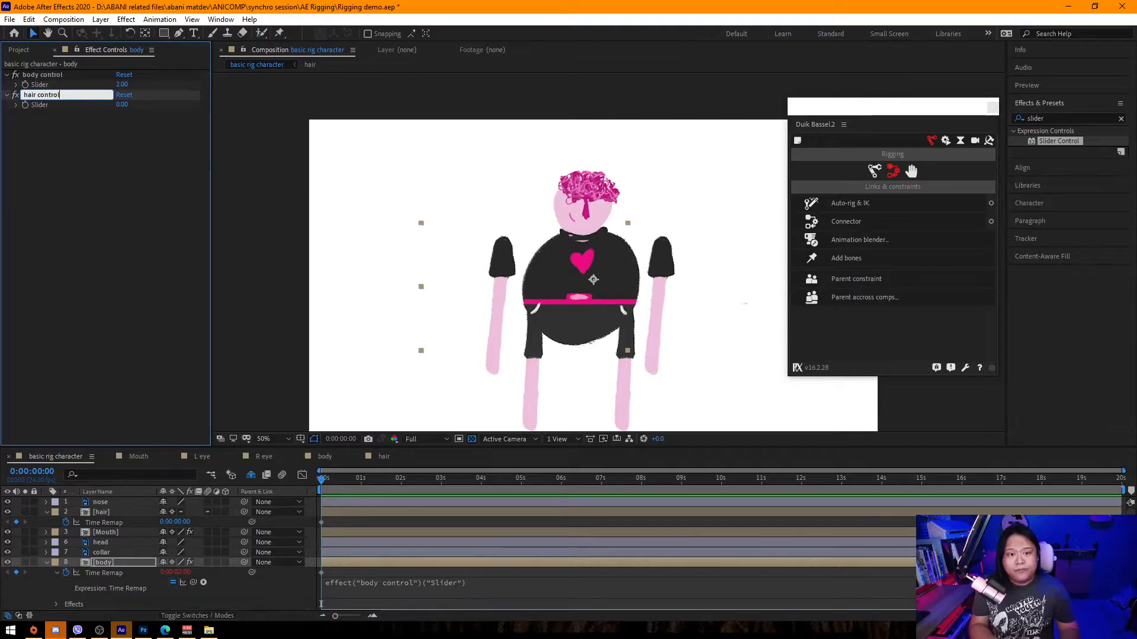
key("Return")
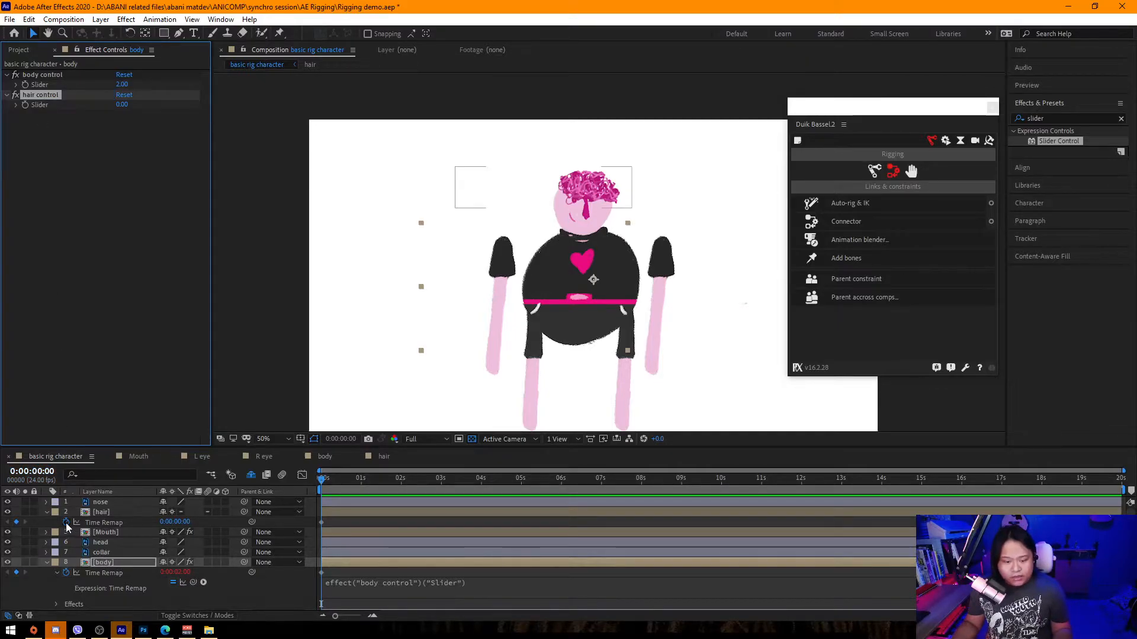
Add an expression to the hair layer's Time Remap linking it to the body's hair control slider.
left_click(93, 512)
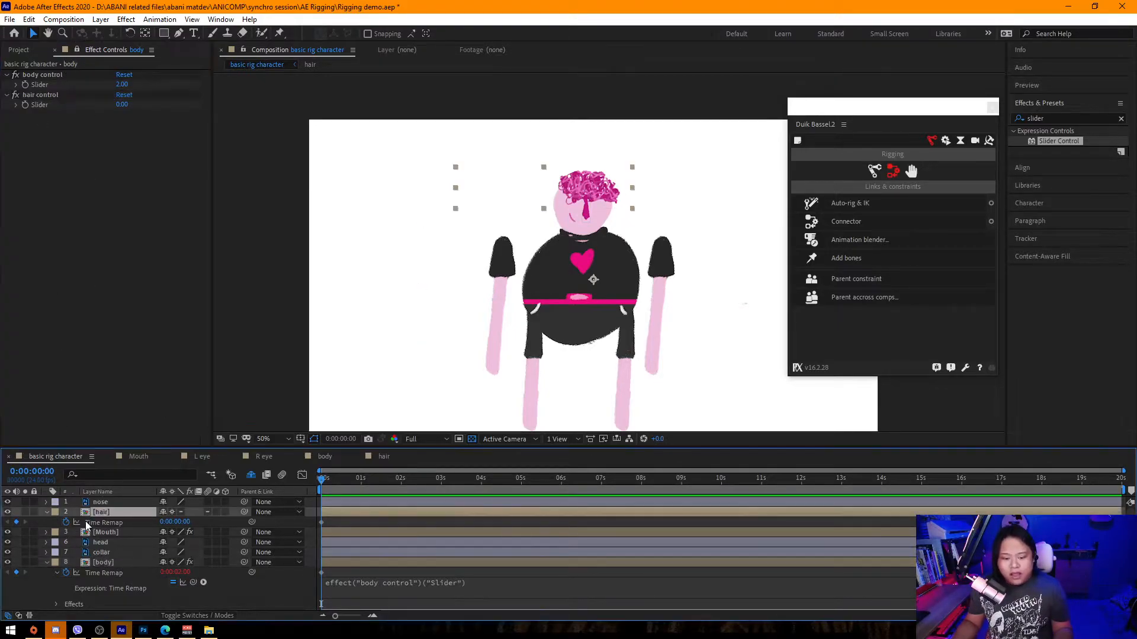
left_click(66, 523, "alt")
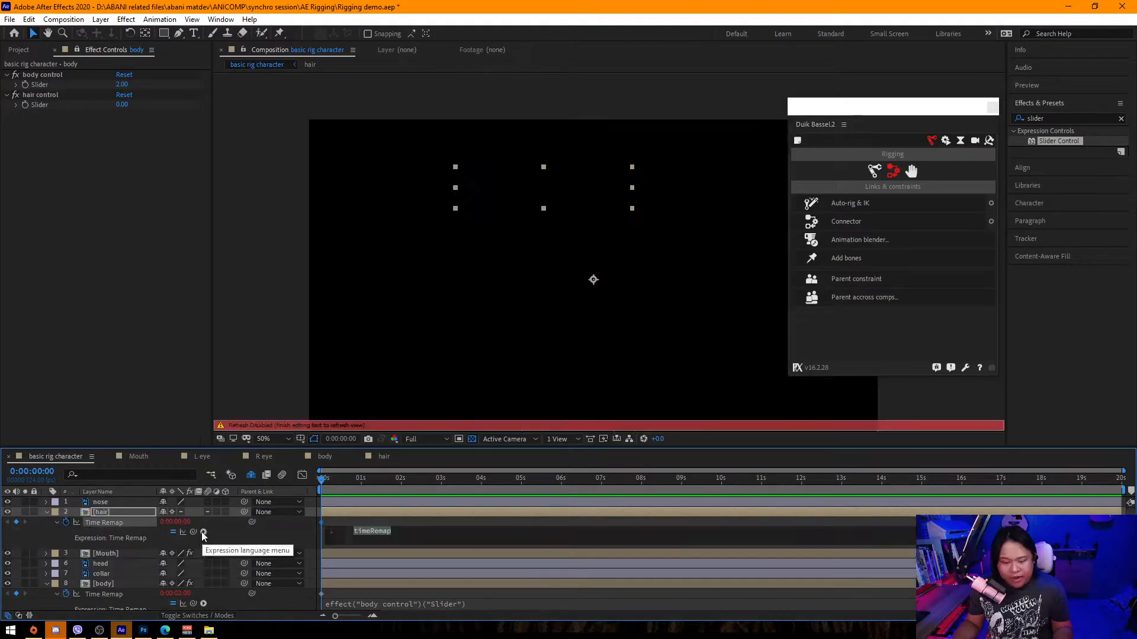
left_click_drag(193, 532, 44, 104)
right_click(122, 104)
left_click(163, 111)
double_click(141, 63)
left_click(115, 110)
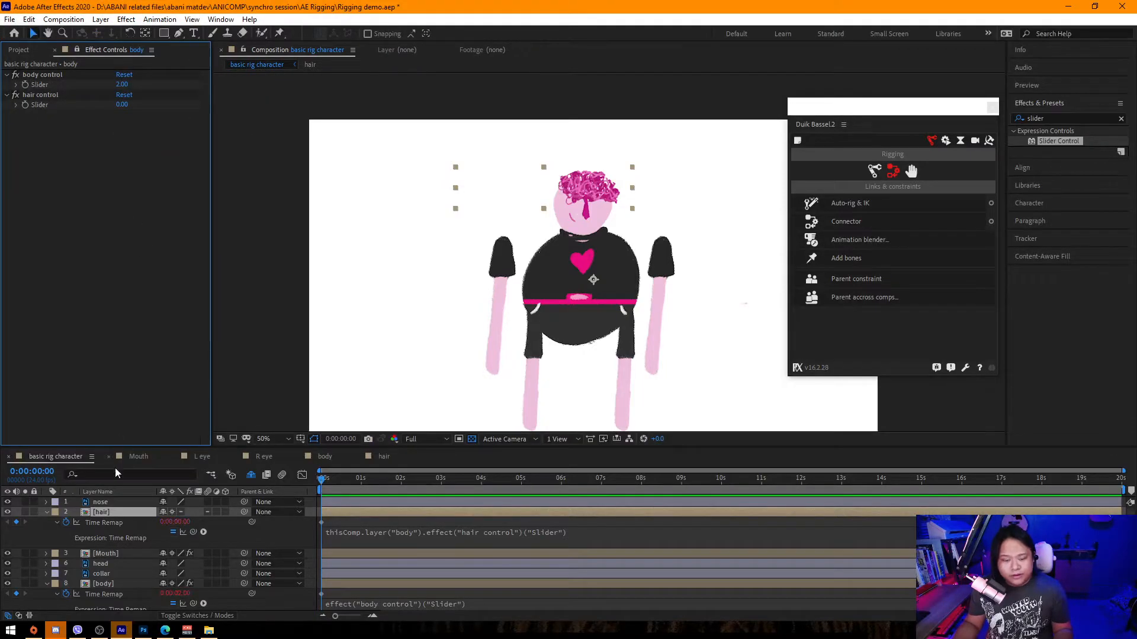
Set the hair control slider to 2, then scrub it to about 2.19 to test the hair frames.
type("2")
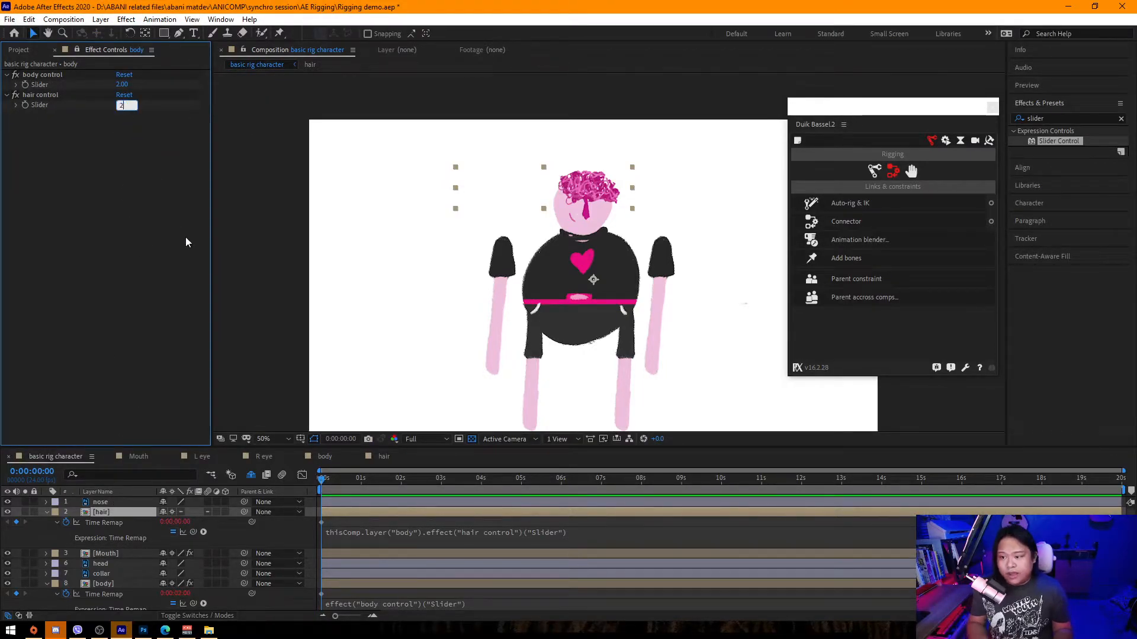
key("Return")
mouse_move(123, 106)
left_mouse_down()
mouse_move(219, 116)
mouse_move(98, 119)
mouse_move(178, 145)
mouse_move(297, 143)
mouse_move(131, 155)
mouse_move(255, 159)
mouse_move(201, 171)
mouse_move(290, 178)
mouse_move(229, 185)
mouse_move(410, 190)
mouse_move(240, 213)
left_mouse_up()
scroll(541, 193, "down", 2)
left_click(420, 253)
scroll(524, 282, "up", 3)
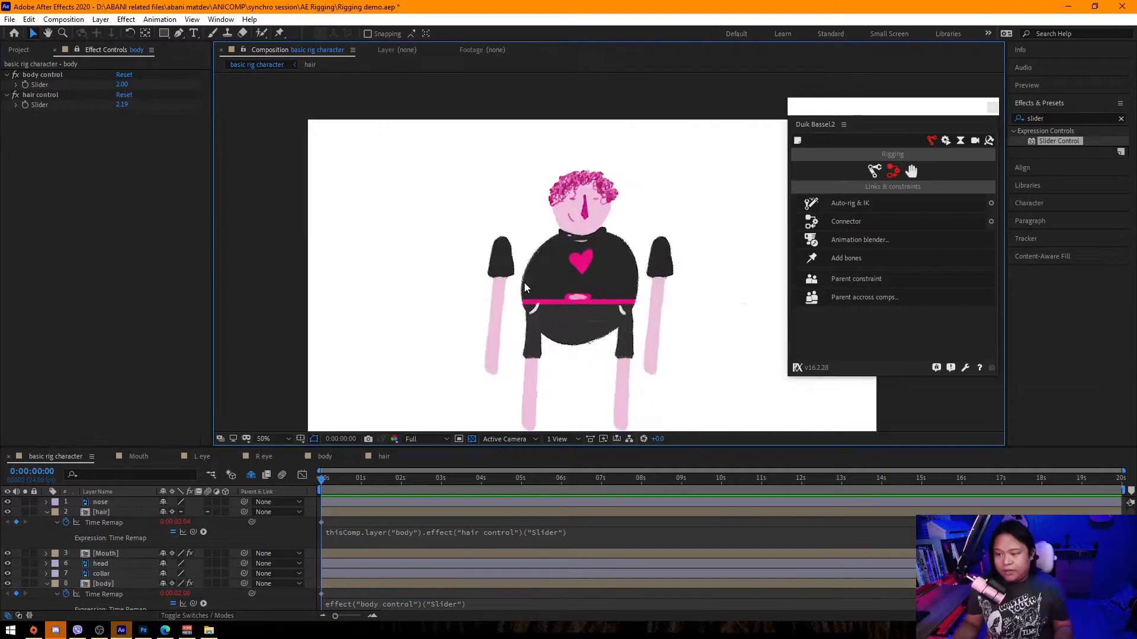
Save the project and collapse all layer properties in the timeline.
key("ctrl+s")
key("ctrl+a")
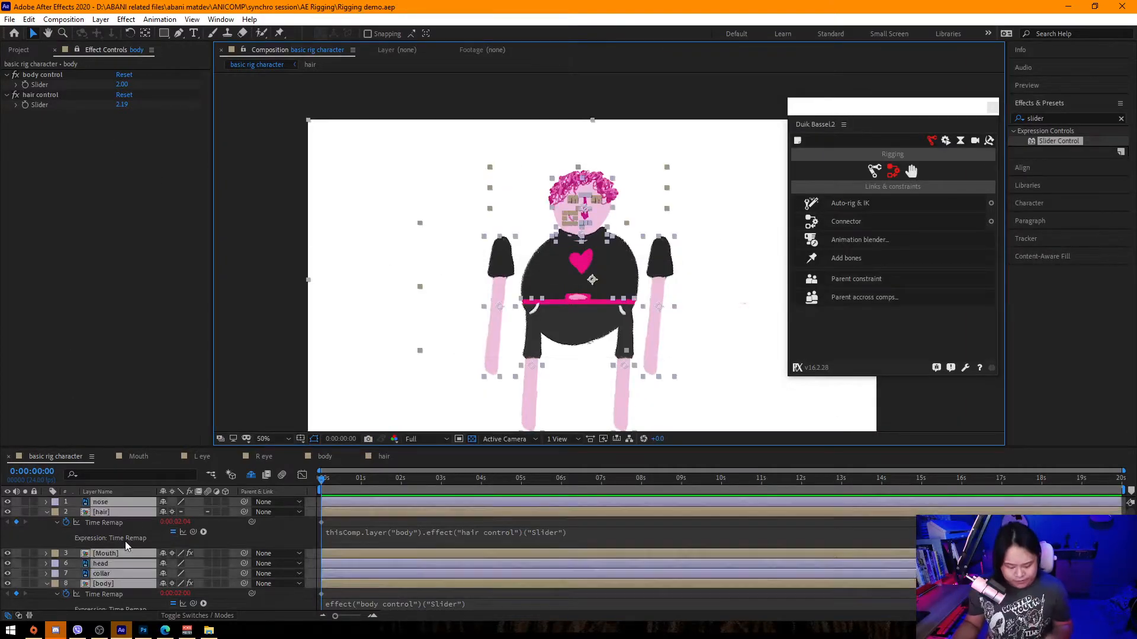
key("u")
left_click(313, 535)
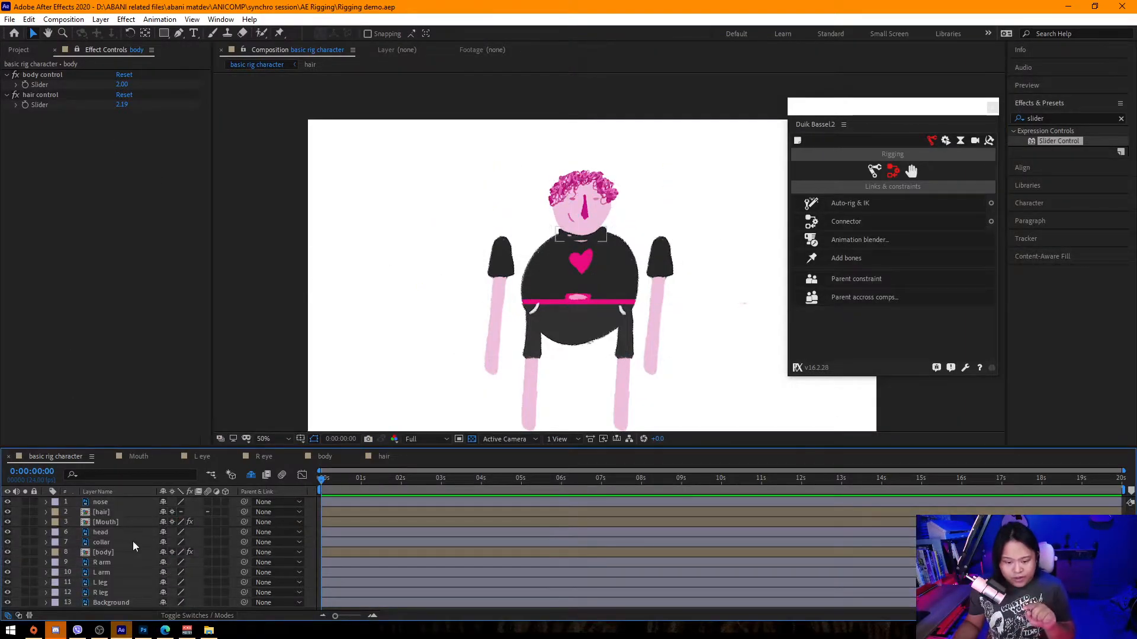
Create a new Null Object in the basic rig character composition and move it to the top of the layer stack.
left_click(110, 522)
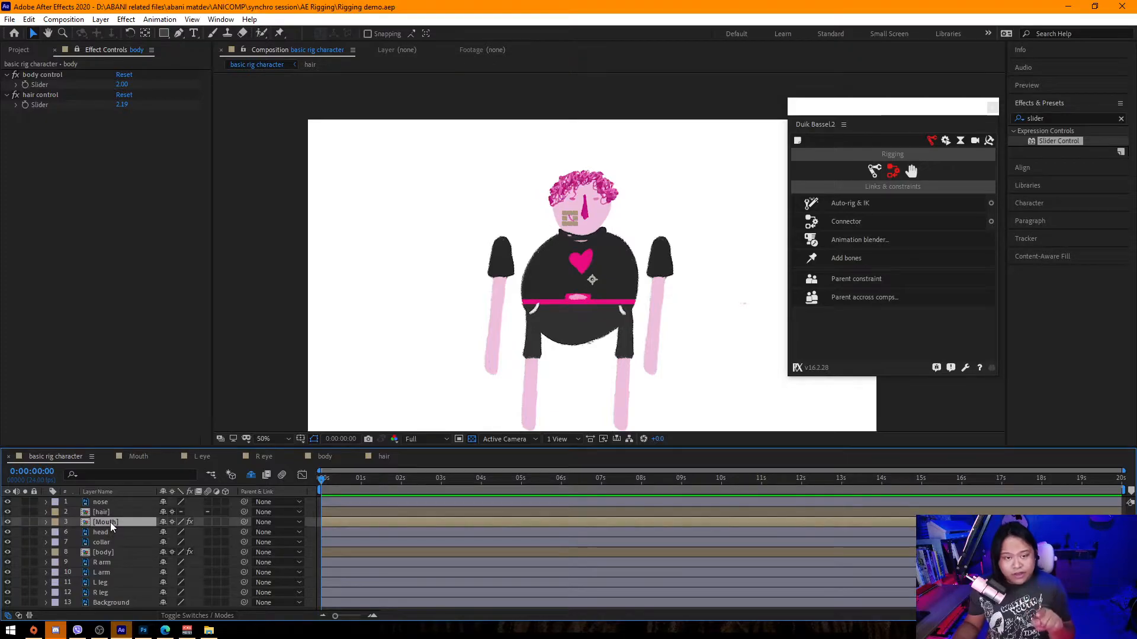
left_click(77, 50)
left_click(112, 552)
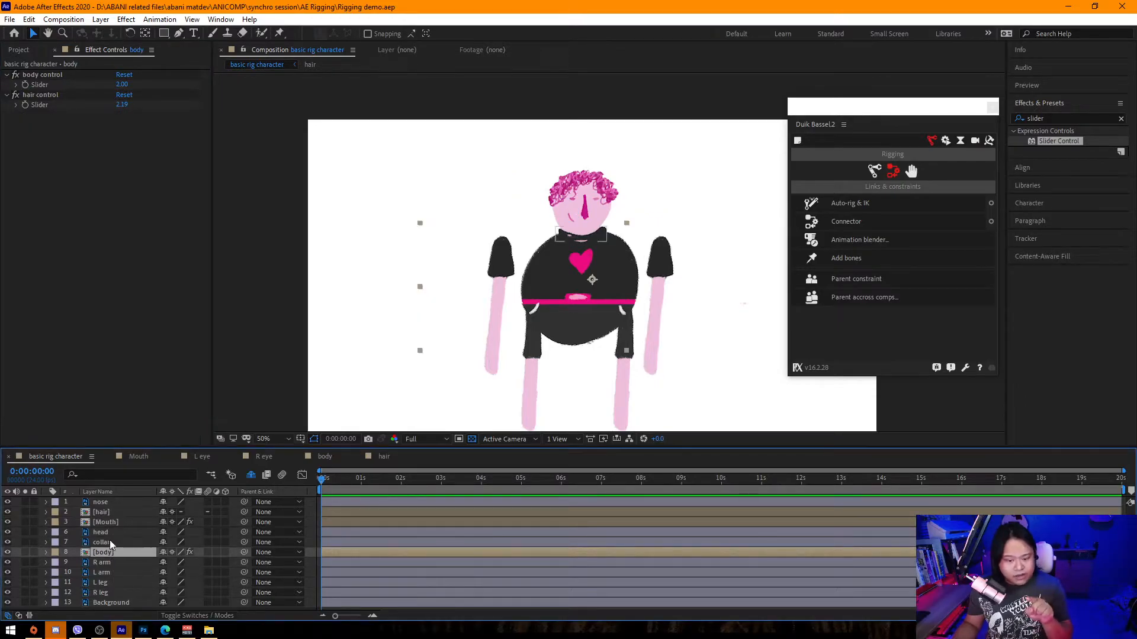
left_click(108, 543)
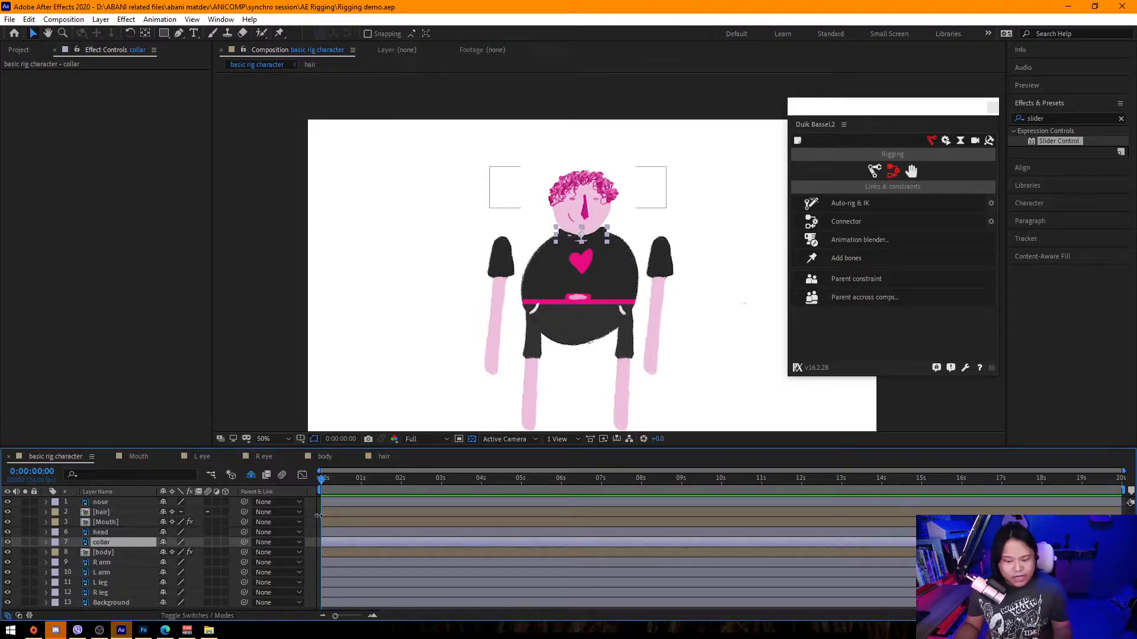
right_click(311, 382)
mouse_move(358, 388)
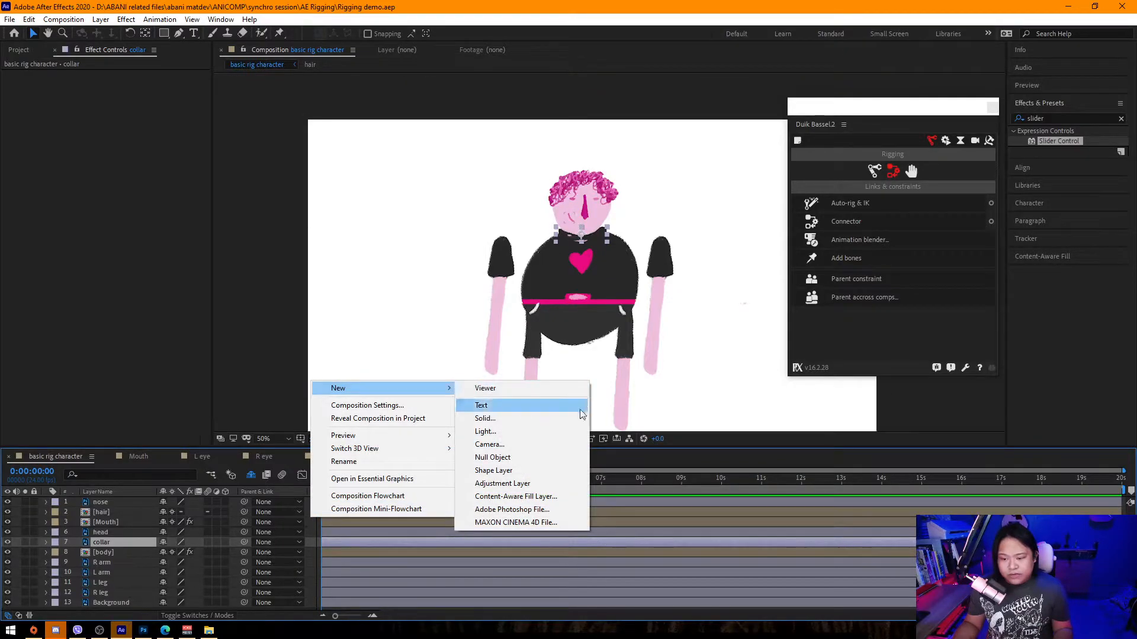
left_click(521, 458)
left_click_drag(155, 536, 132, 500)
Rename the null layer "face controller".
left_click(110, 493)
left_click(112, 493)
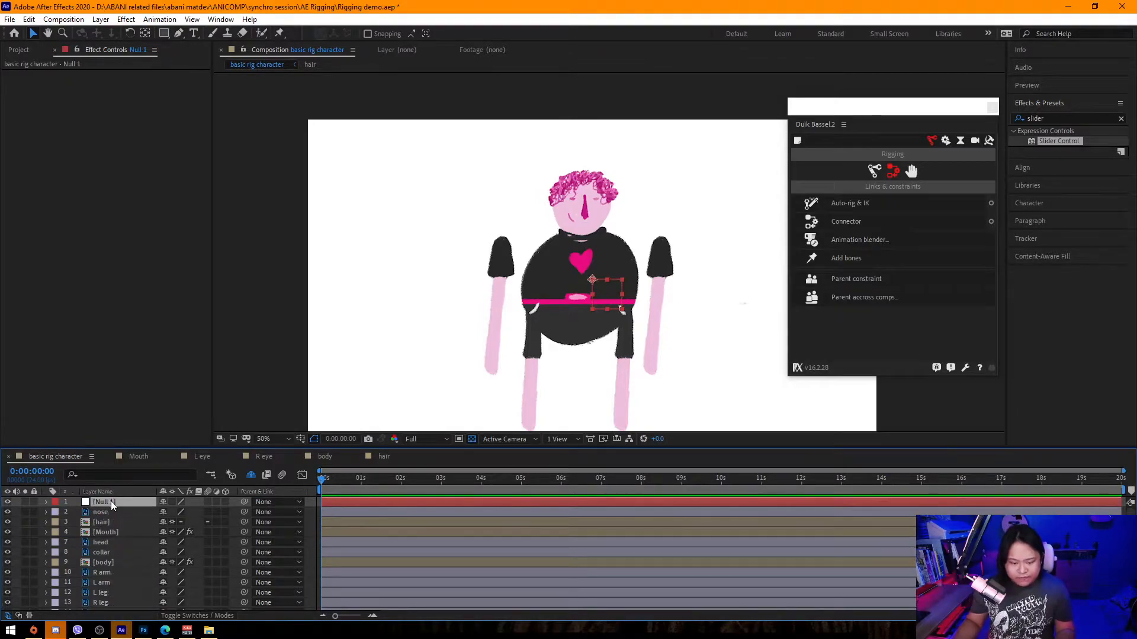
key("Return")
type("face")
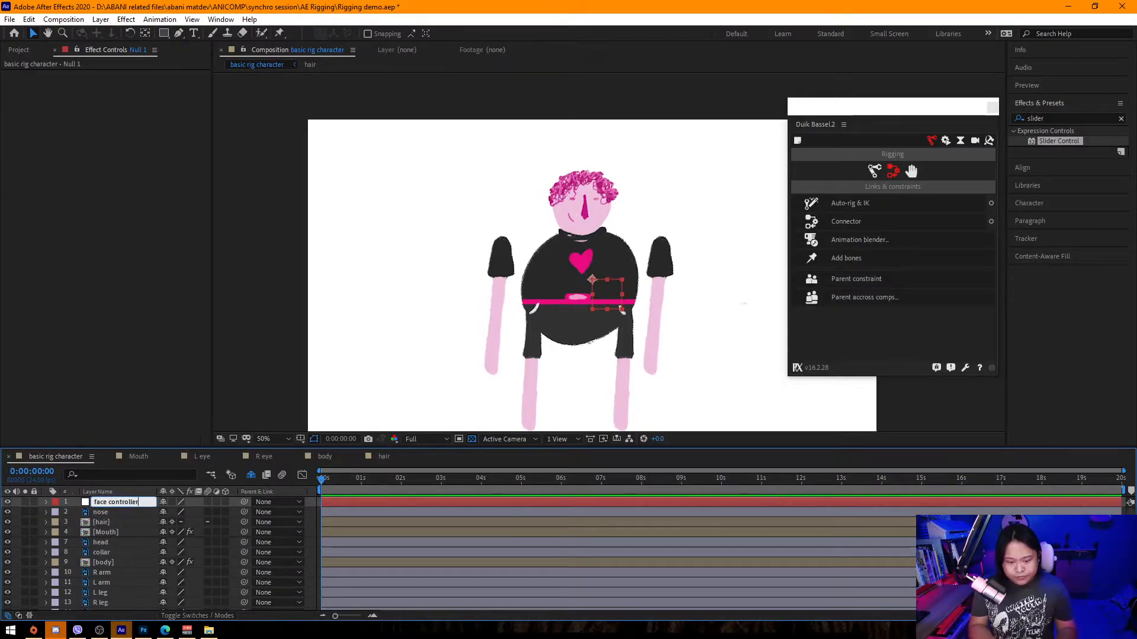
type(" controller")
key("Return")
Move the face controller null up onto the character's nose and reveal its Scale.
left_click_drag(609, 293, 592, 208)
key("s")
left_click(311, 529)
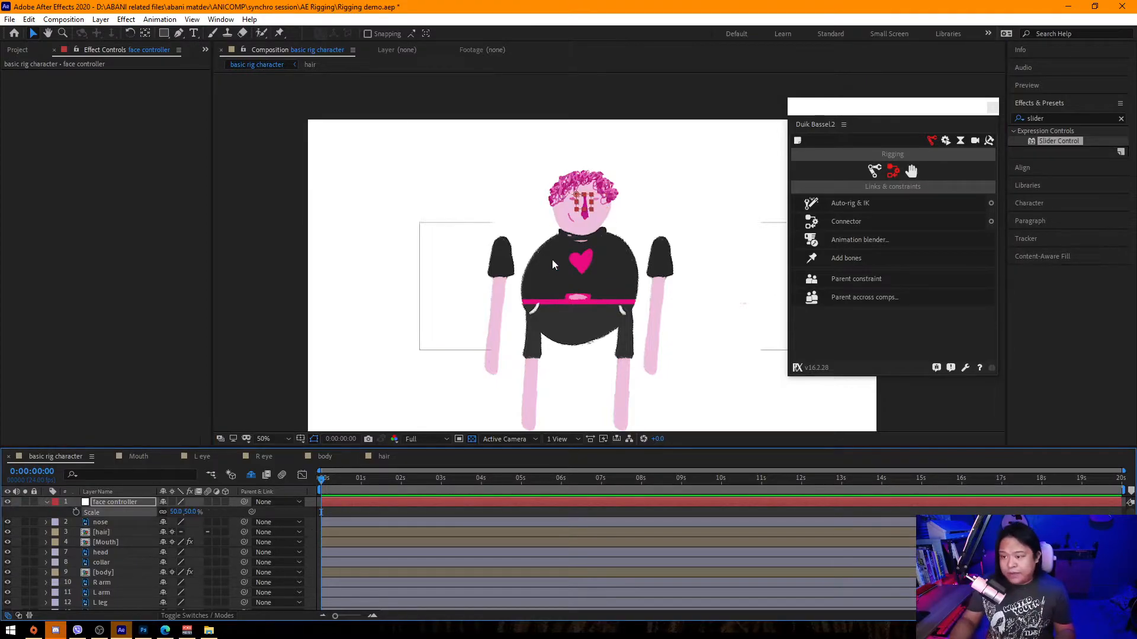
scroll(549, 263, "up", 4)
left_click_drag(523, 301, 527, 316)
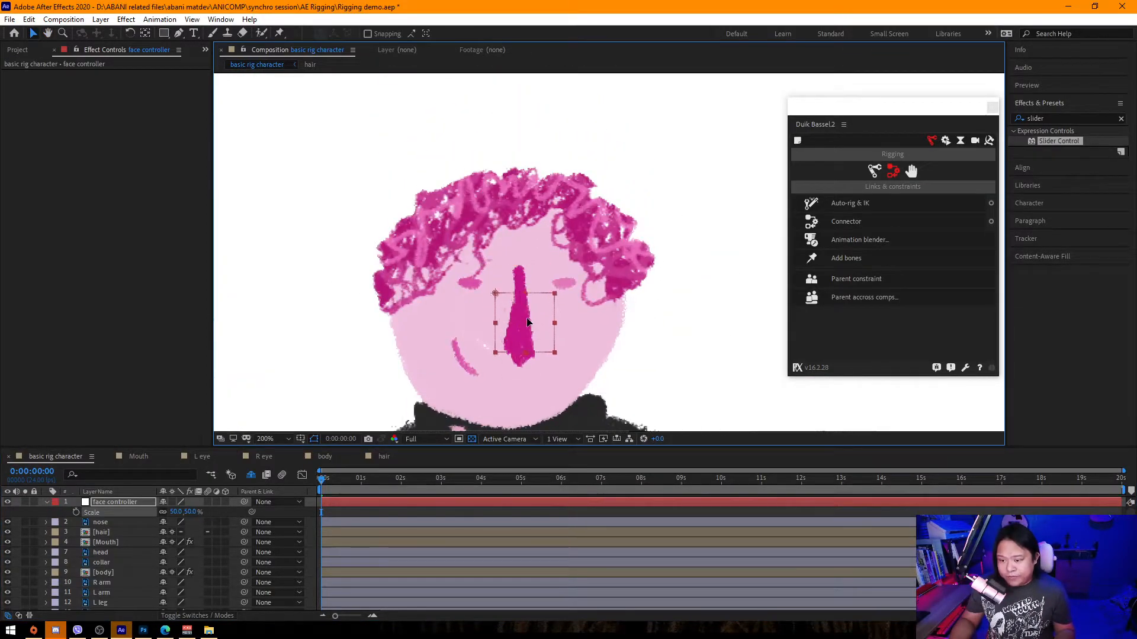
Change the face controller null's label color to Yellow.
key("y")
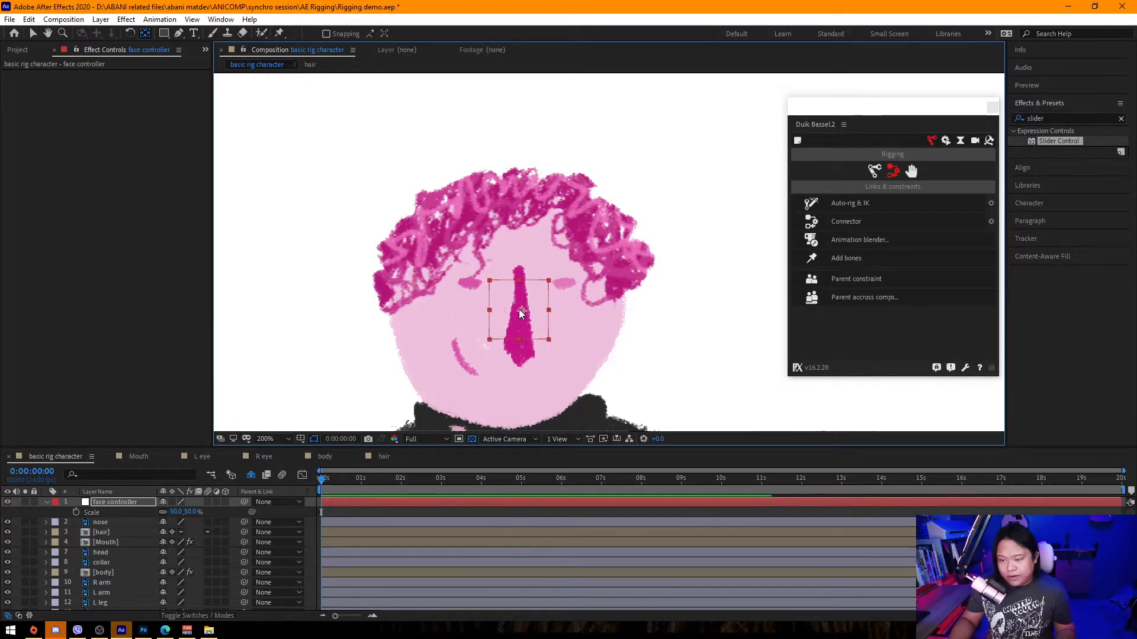
left_click(55, 503)
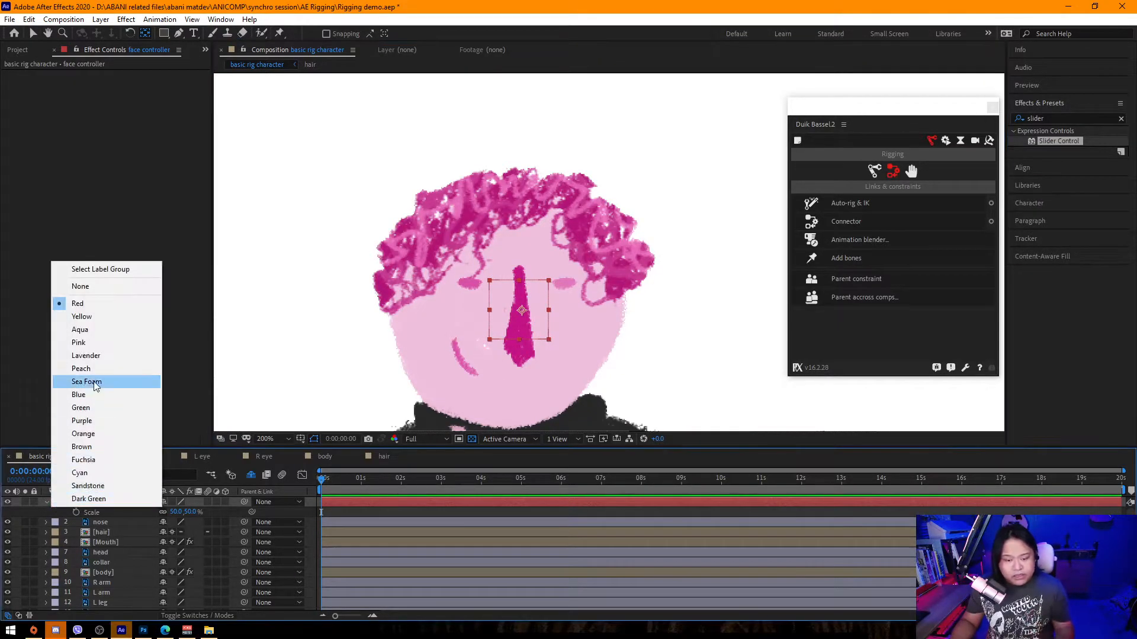
left_click(95, 318)
Reposition the face controller's anchor point with the Pan Behind tool so it centres on the nose.
scroll(345, 290, "down", 1)
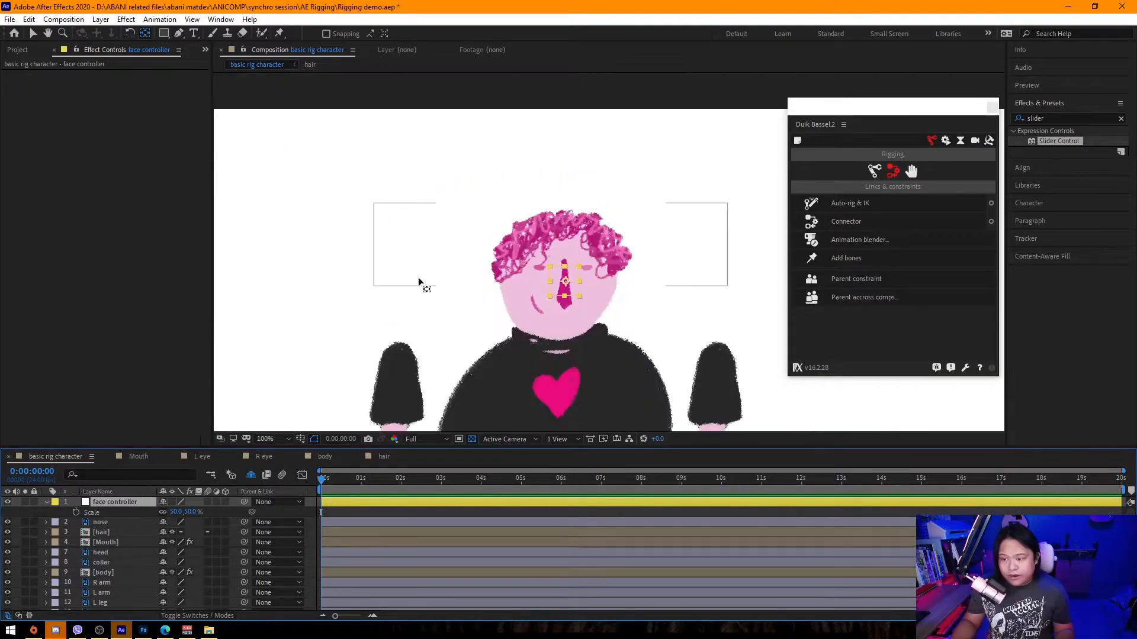
left_click_drag(401, 272, 425, 232)
scroll(153, 561, "down", 1)
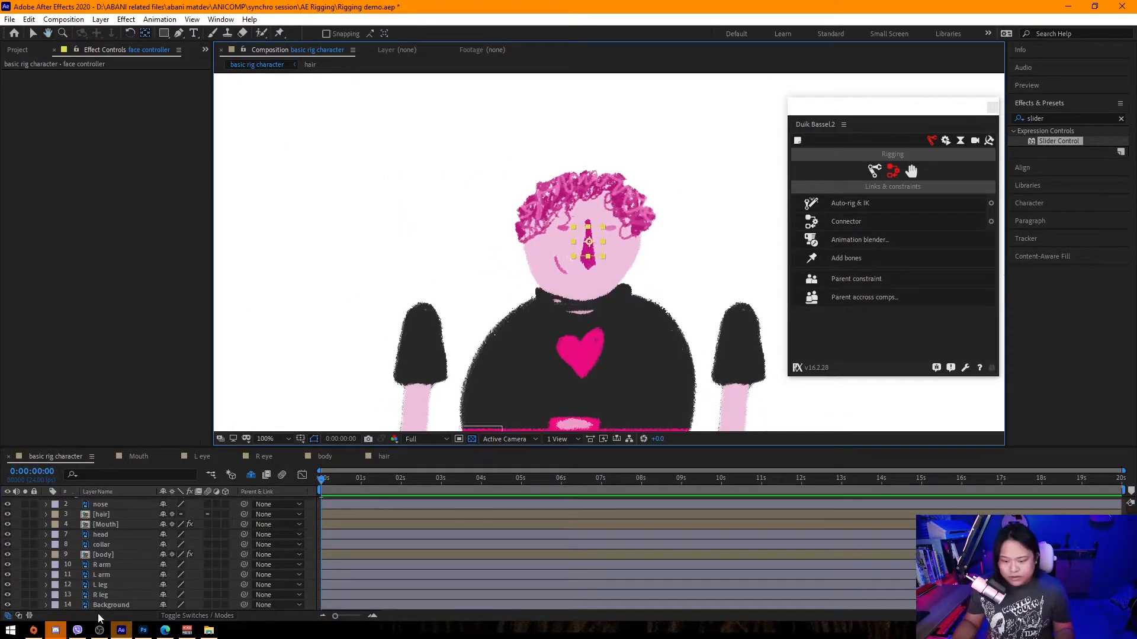
left_click(7, 605)
scroll(545, 317, "up", 1)
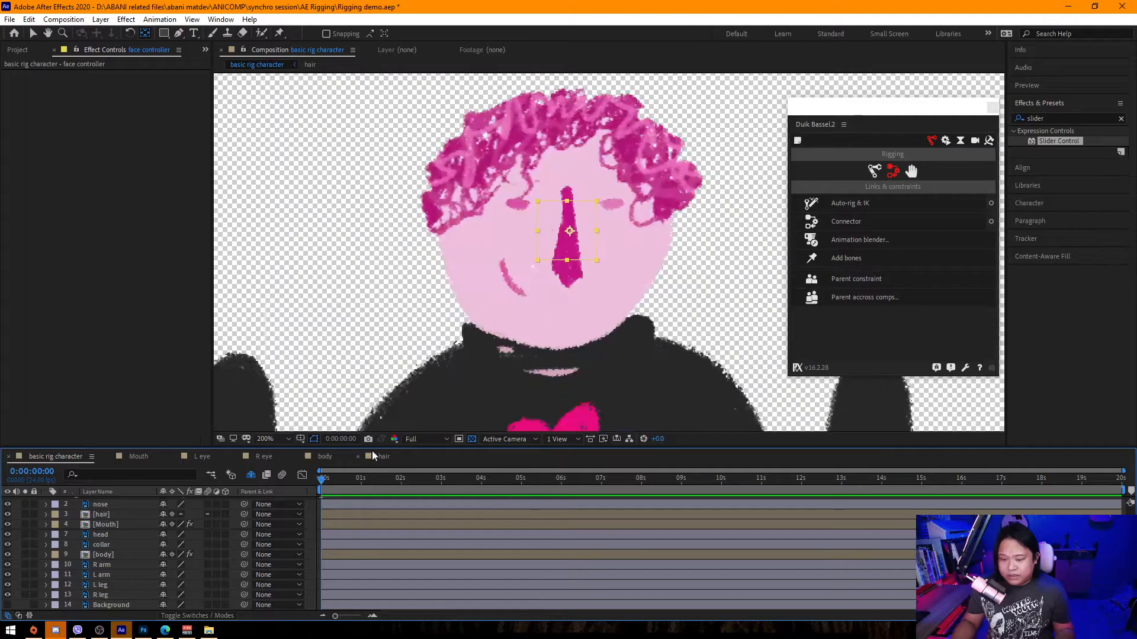
left_click(471, 440)
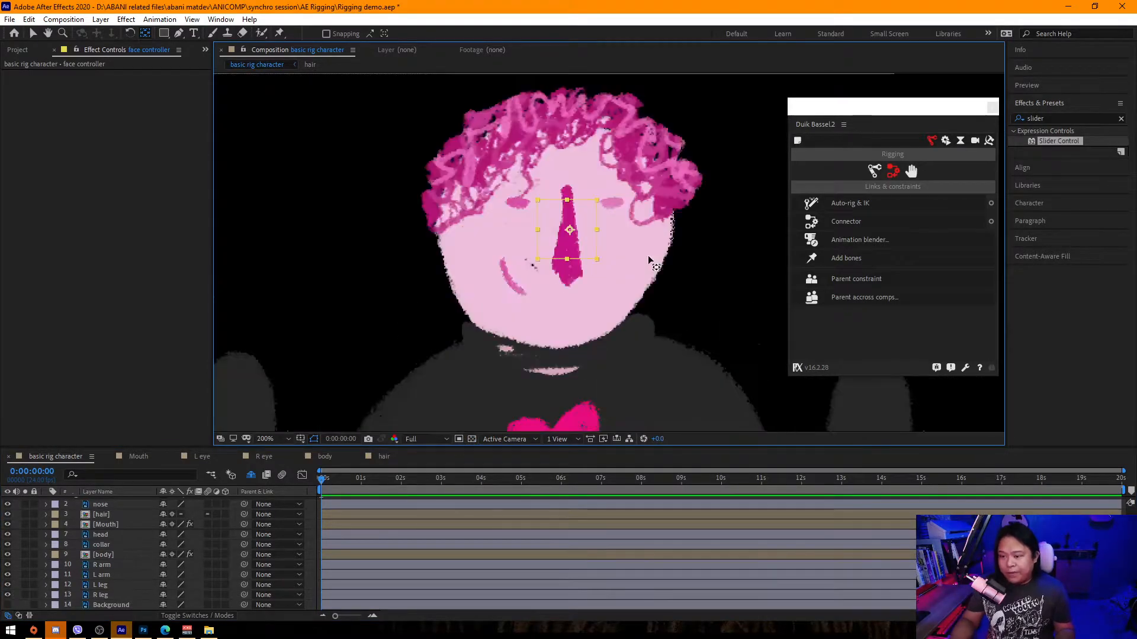
left_click_drag(587, 312, 594, 333)
scroll(122, 517, "up", 1)
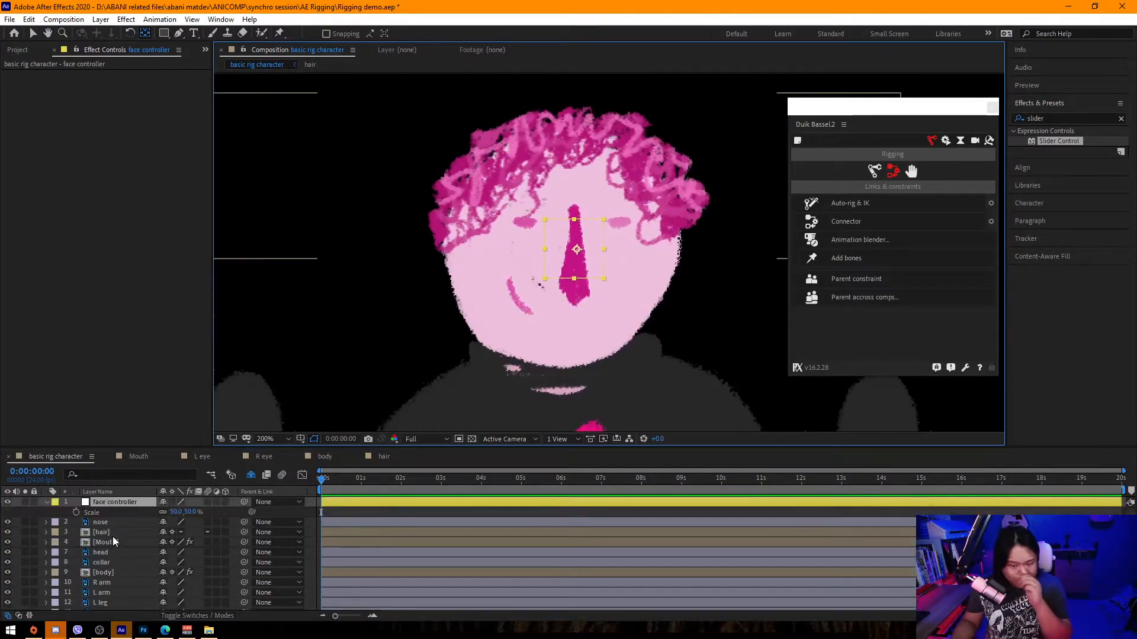
Inspect the nose and head layers in the zoomed face view.
left_click(112, 523)
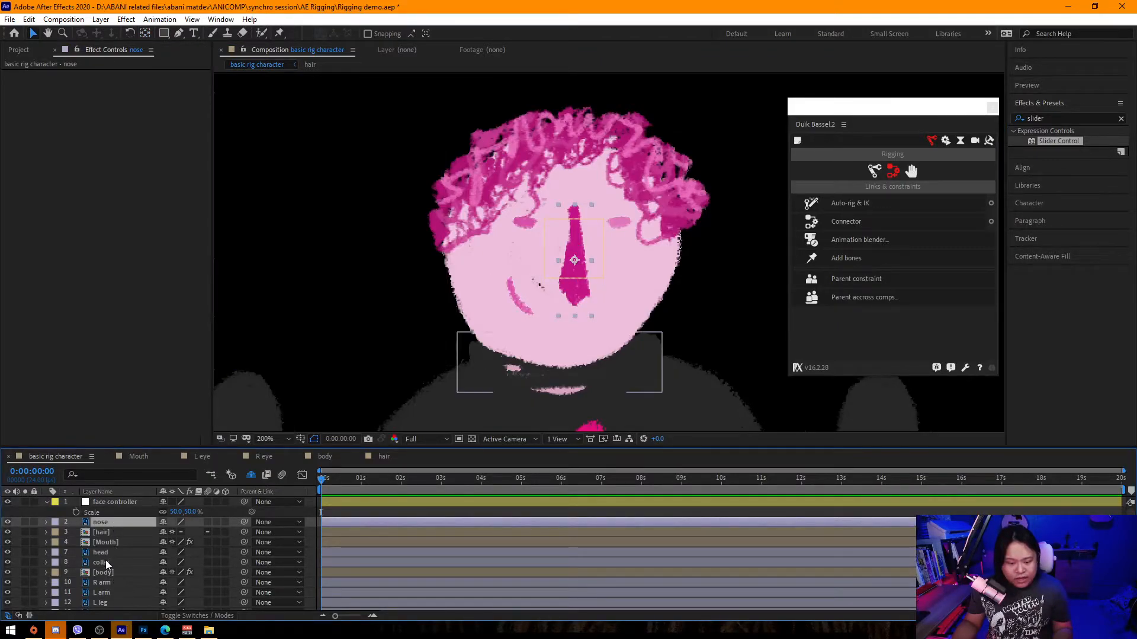
scroll(112, 559, "down", 1)
scroll(115, 592, "up", 1)
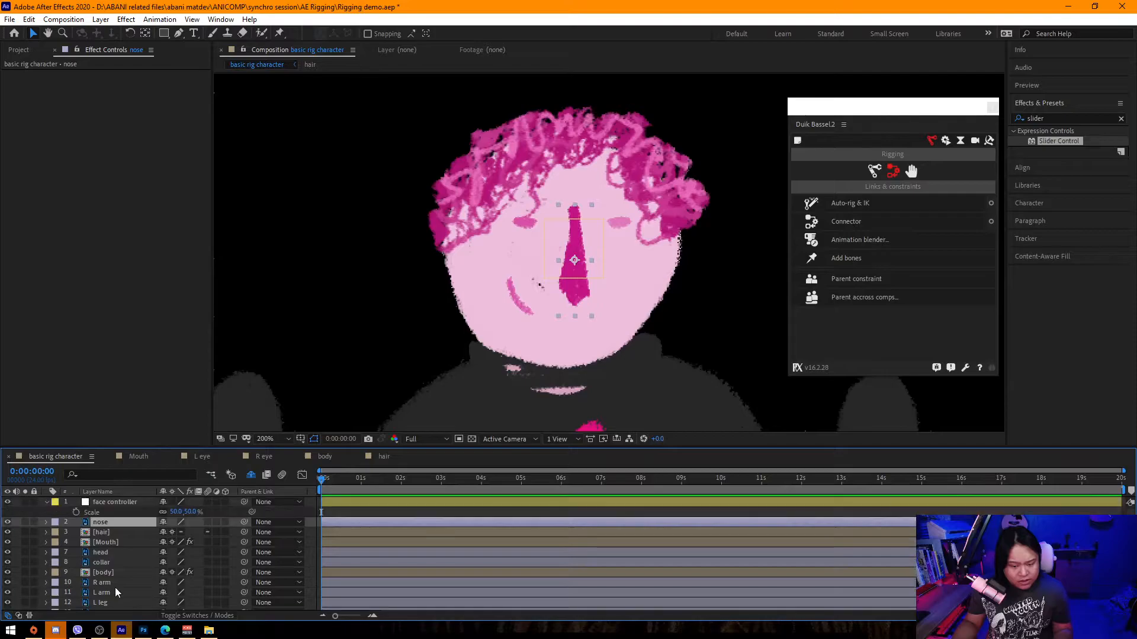
scroll(128, 580, "down", 1)
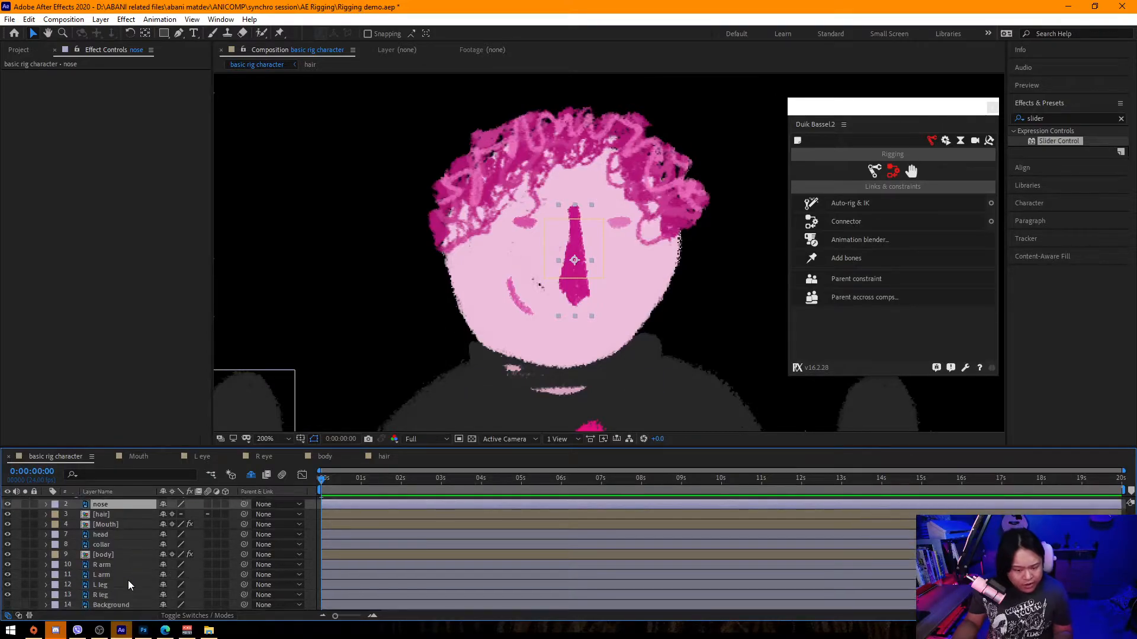
scroll(128, 585, "up", 1)
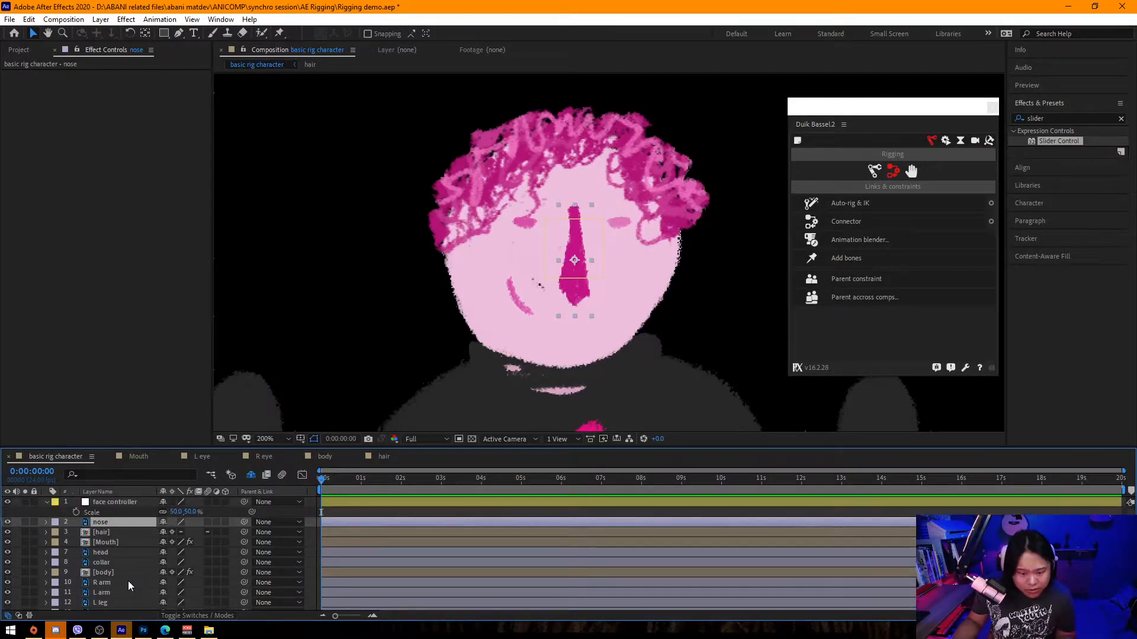
left_click(117, 551)
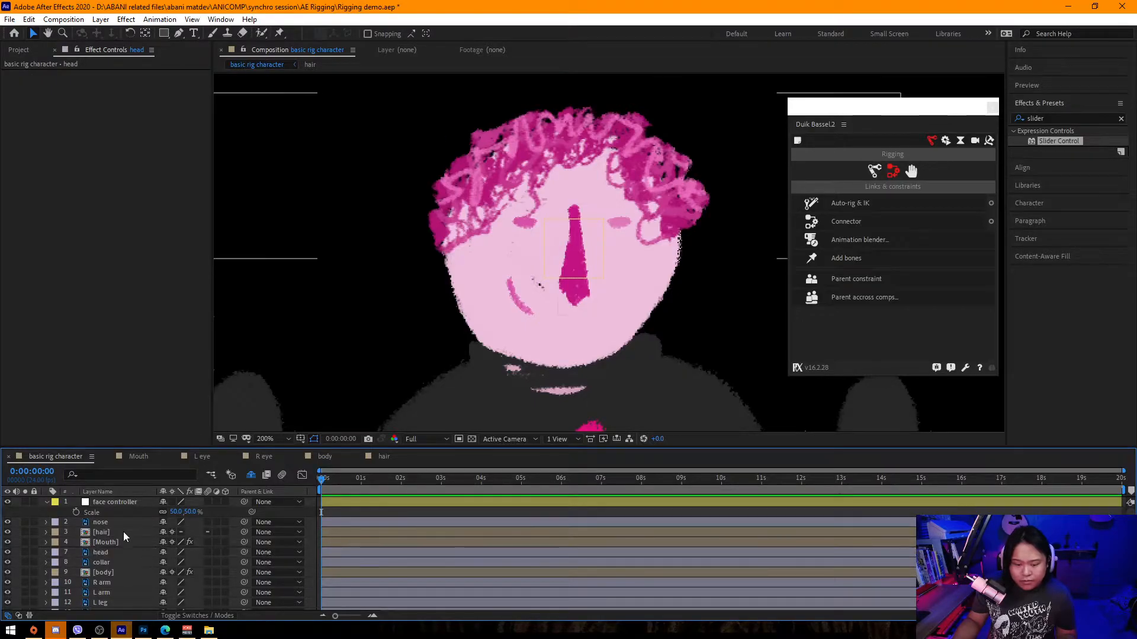
left_click(523, 223)
key("comma")
key("comma")
scroll(129, 550, "down", 1)
scroll(126, 558, "up", 1)
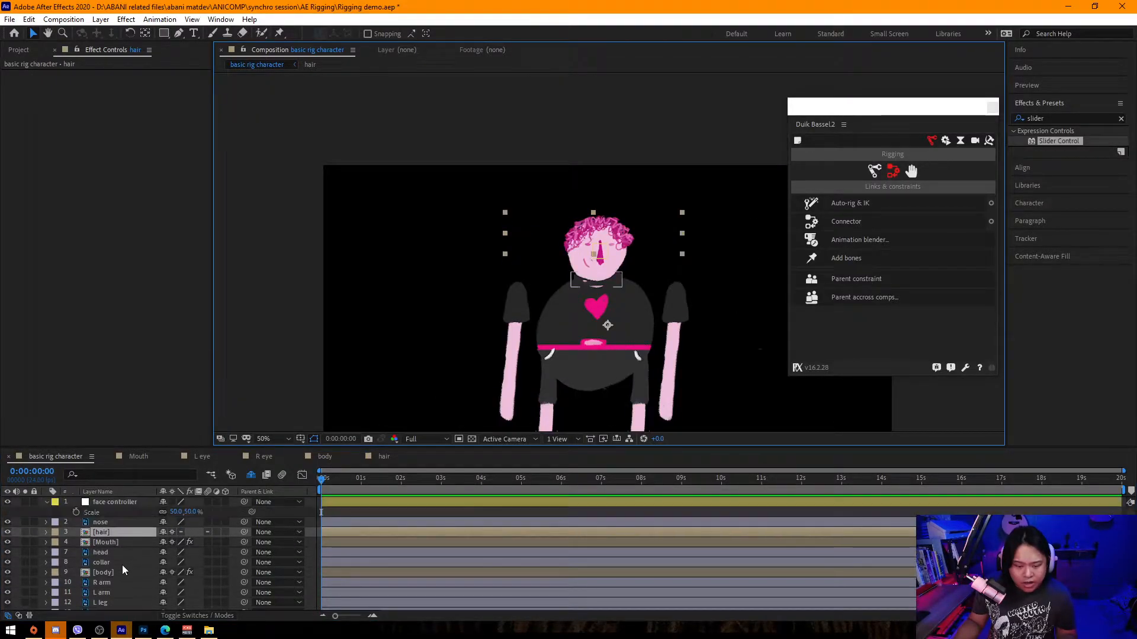
Zoom in on the face and parent the nose and both eye layers to the face controller null.
left_click(251, 475)
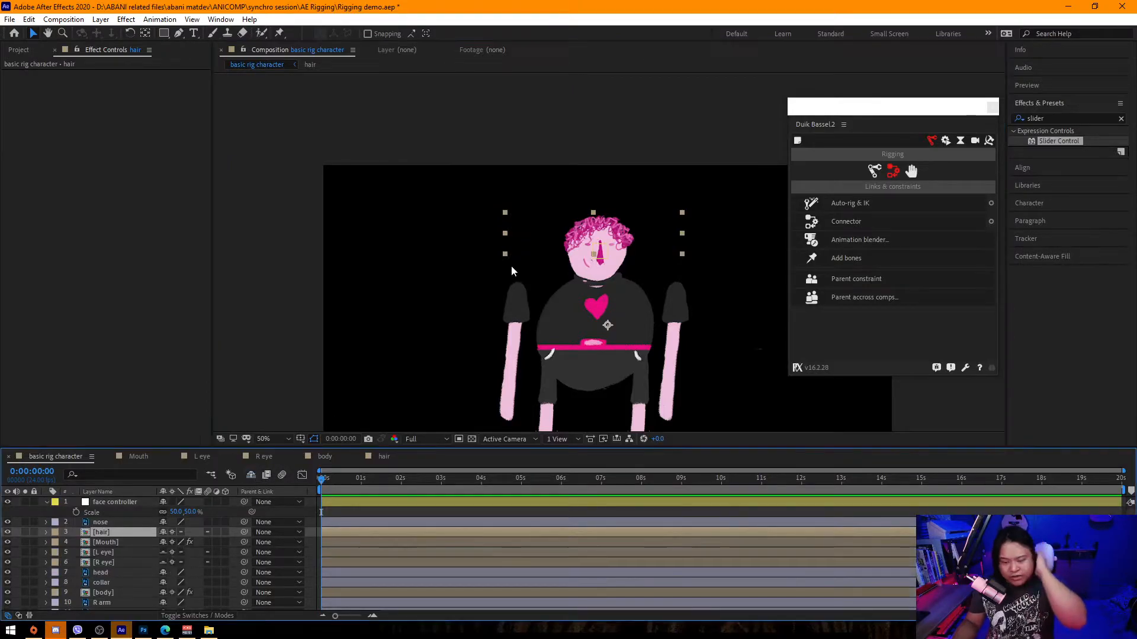
key("period")
key("period")
key("comma")
key("comma")
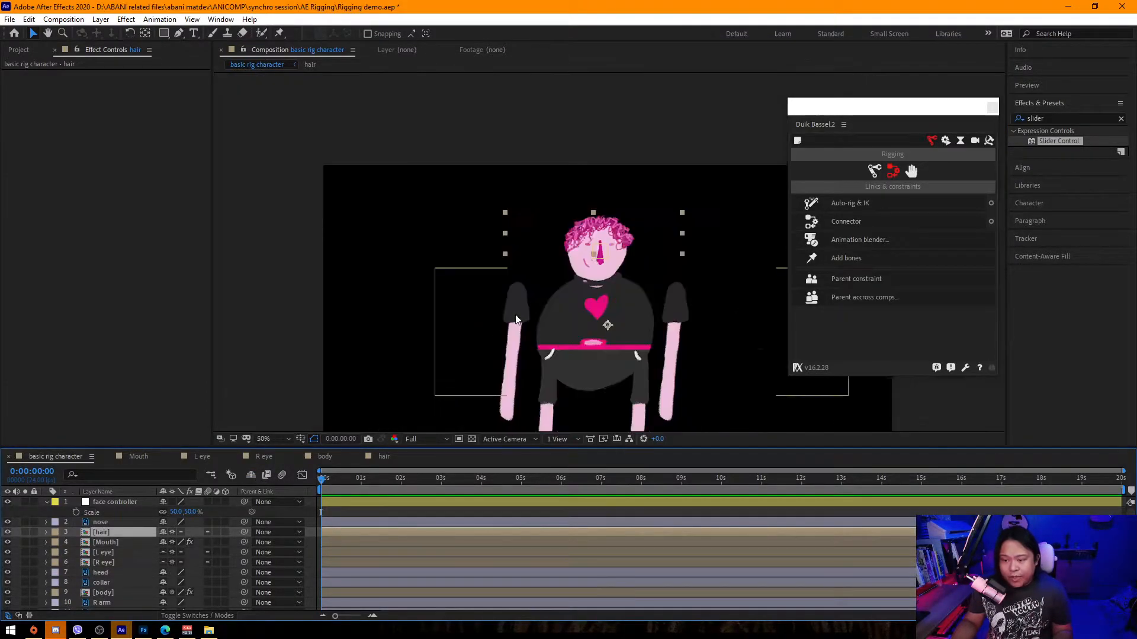
left_click(537, 239)
key("period")
key("period")
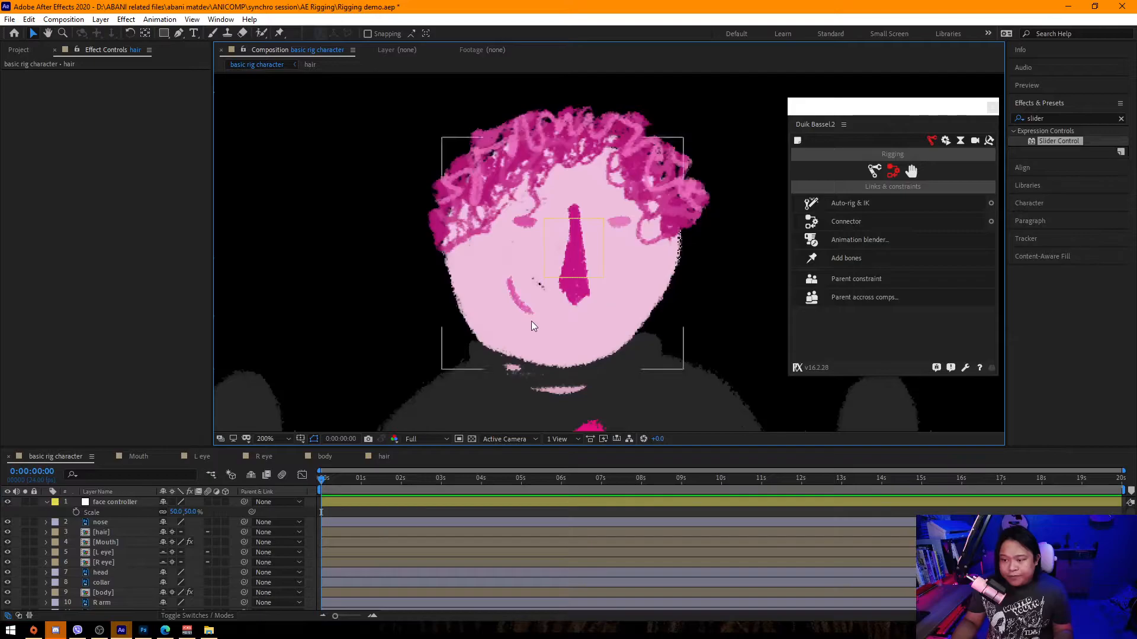
left_click(116, 553)
left_click(114, 567, "shift")
left_click(116, 531, "ctrl")
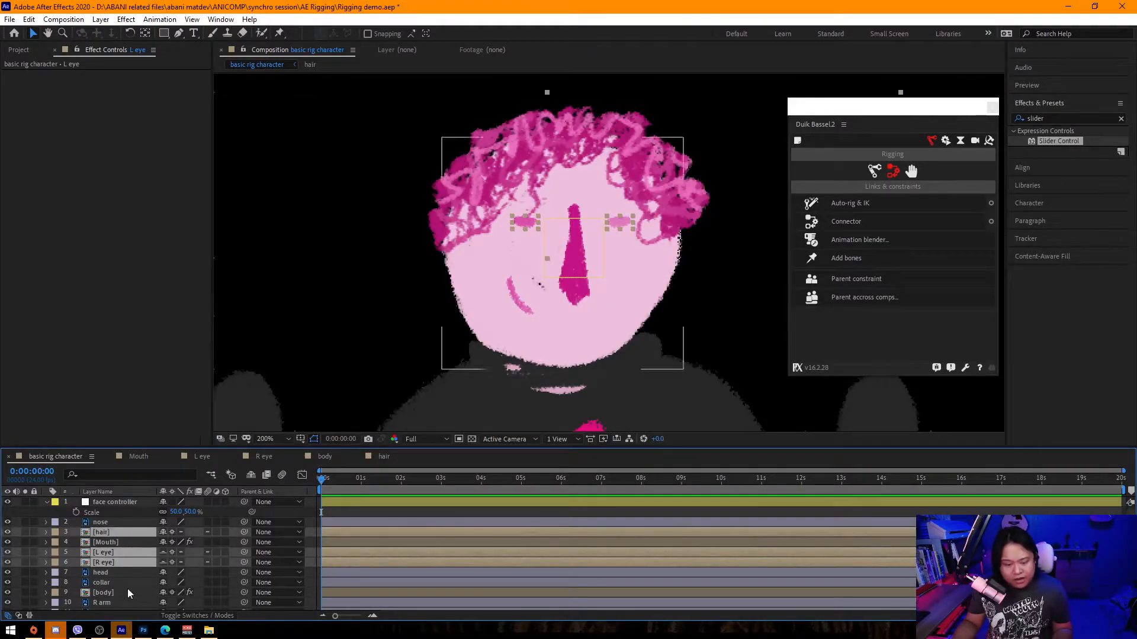
left_click(119, 531, "ctrl")
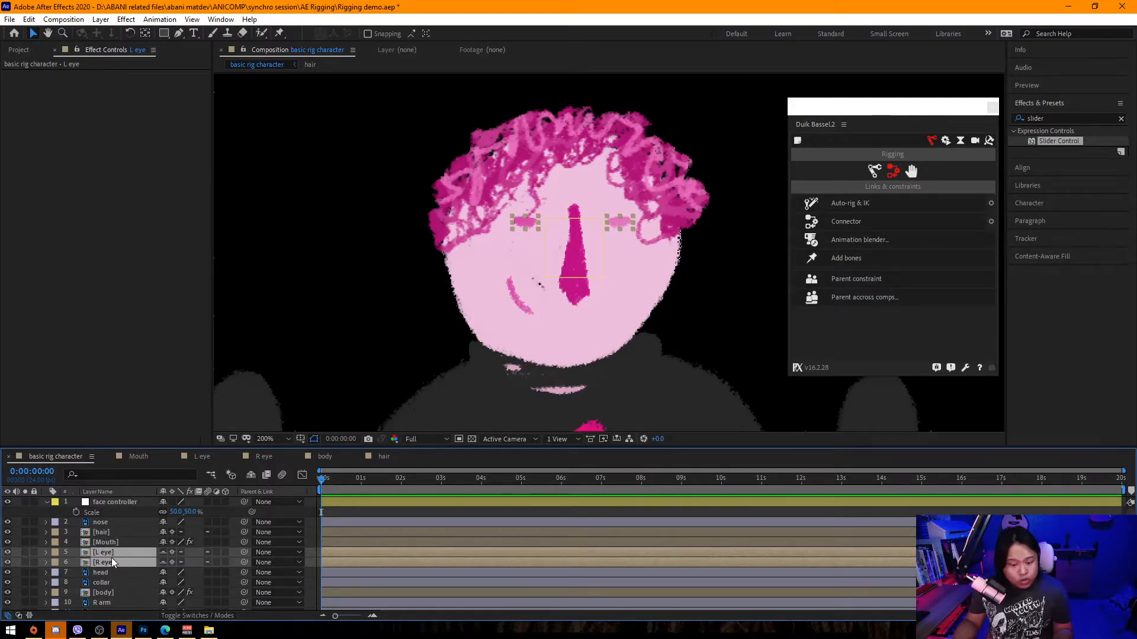
scroll(120, 569, "down", 3)
scroll(116, 556, "up", 3)
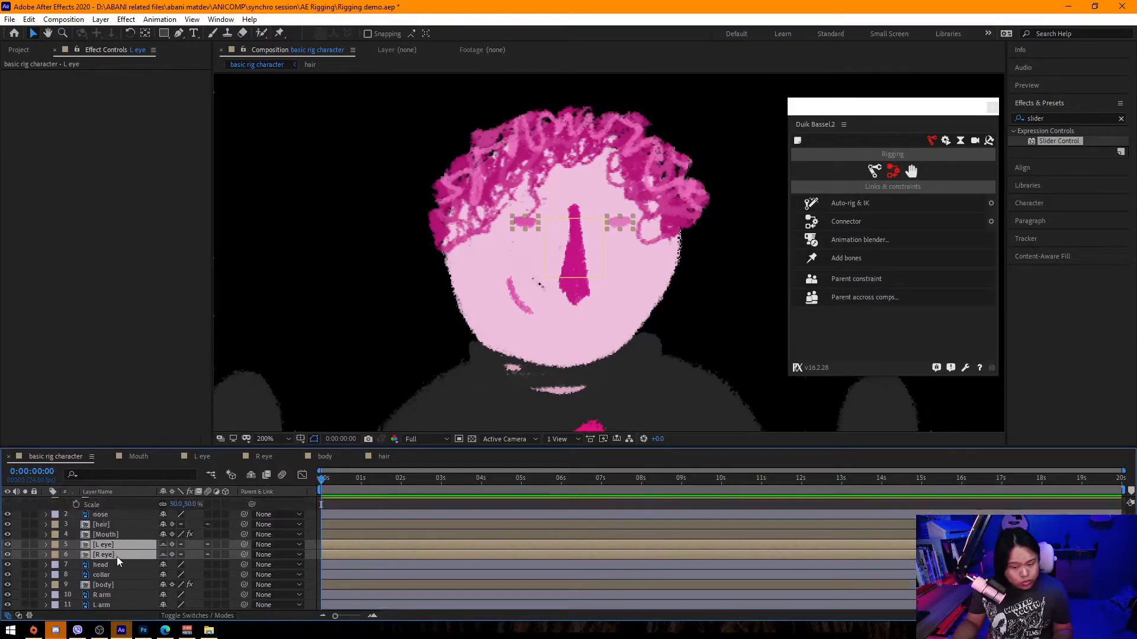
left_click(131, 523, "ctrl")
left_click_drag(158, 511, 197, 512)
Parent the Mouth layer to the face controller and shift the controller slightly on the nose.
key("p")
key("ctrl+z")
left_click_drag(580, 272, 615, 293)
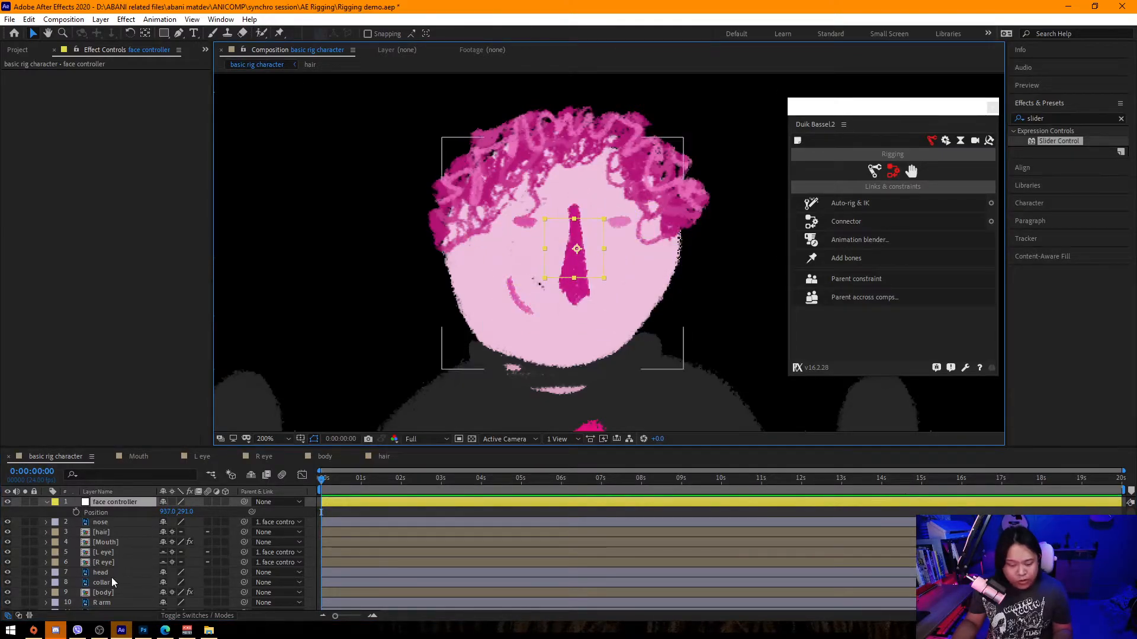
scroll(109, 580, "down", 2)
left_click(116, 515)
scroll(124, 533, "up", 2)
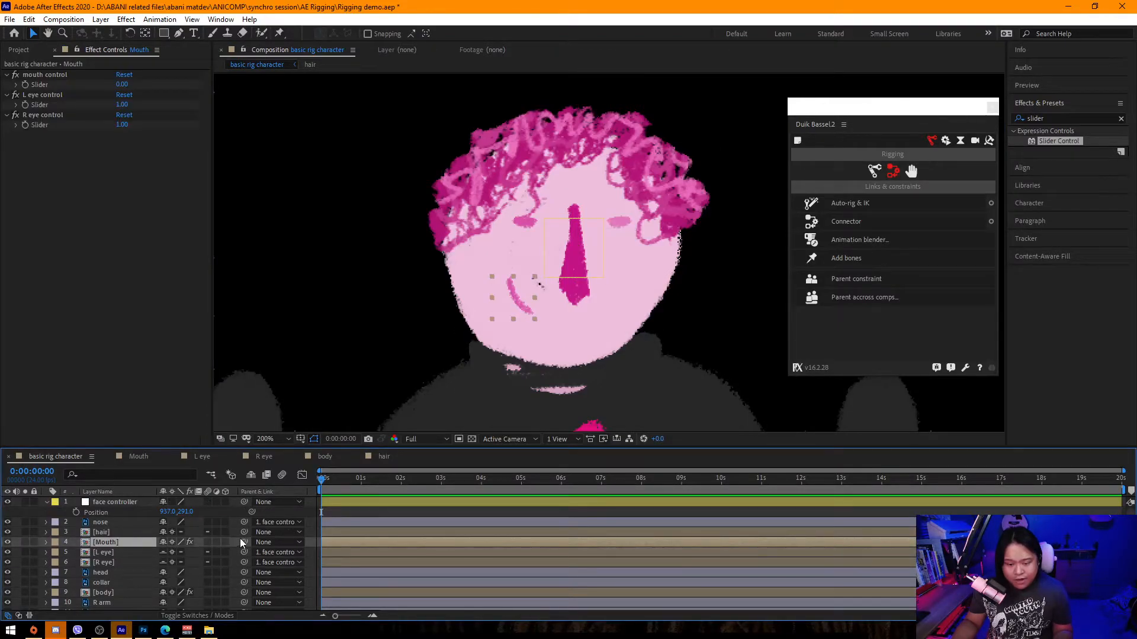
left_click_drag(244, 542, 122, 504)
left_click(120, 502)
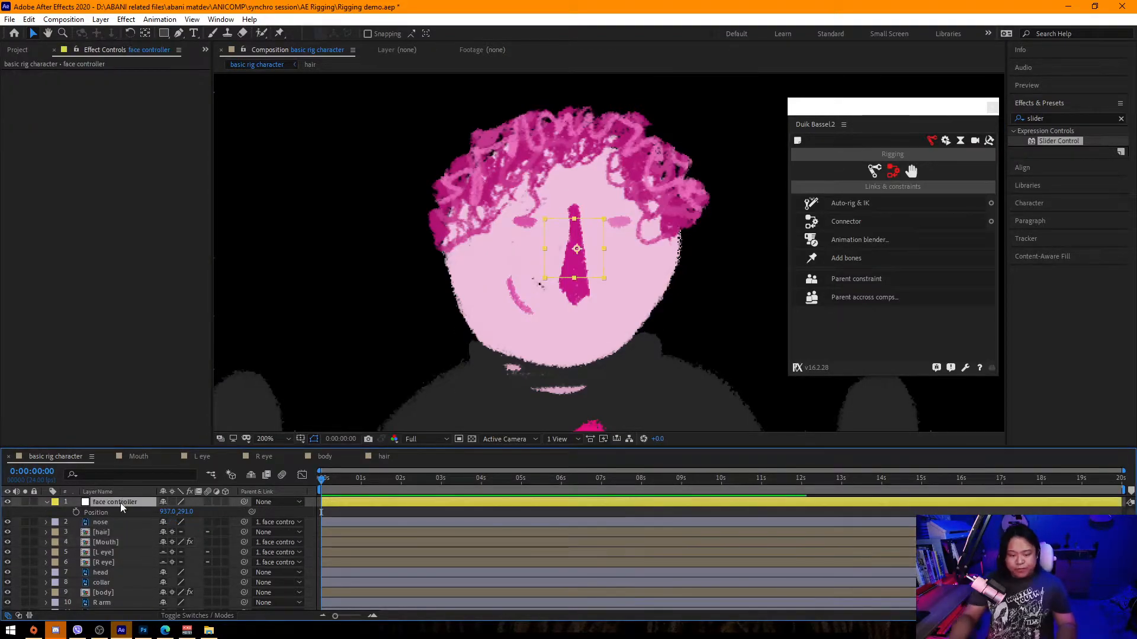
mouse_move(585, 246)
left_mouse_down()
mouse_move(630, 251)
mouse_move(584, 270)
mouse_move(694, 271)
mouse_move(449, 271)
mouse_move(701, 268)
mouse_move(502, 254)
mouse_move(577, 261)
left_mouse_up()
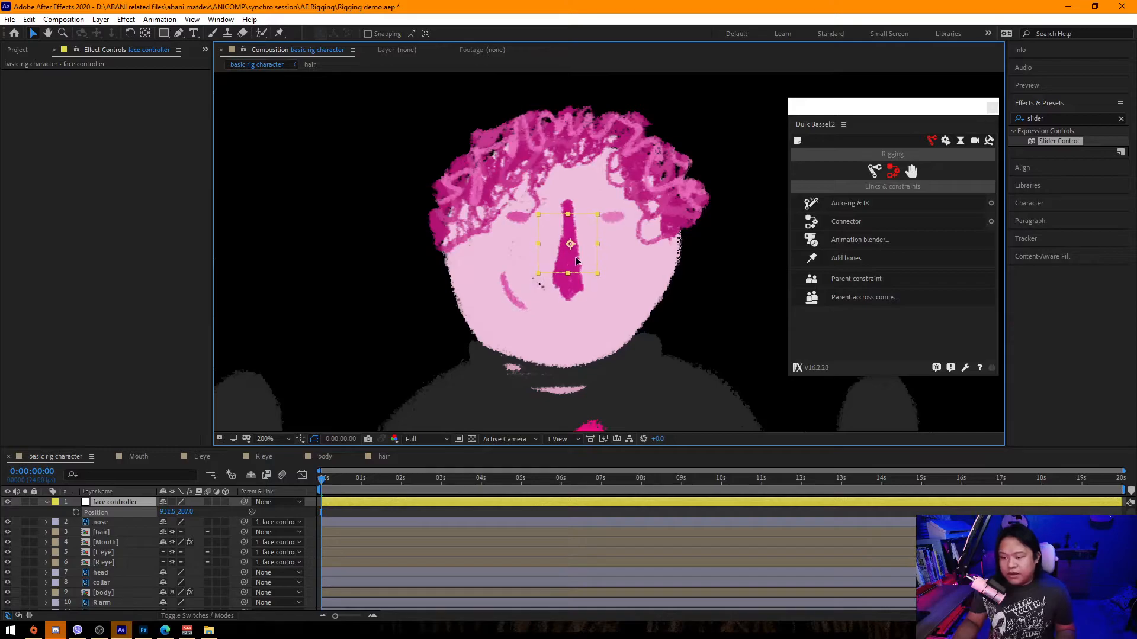
Duplicate the head layer into copies placed above the mouth and eye layers, deleting the extra copy.
left_click(112, 573)
key("ctrl+d")
left_click_drag(112, 573, 117, 543)
key("ctrl+d")
key("ctrl+d")
key("ctrl+d")
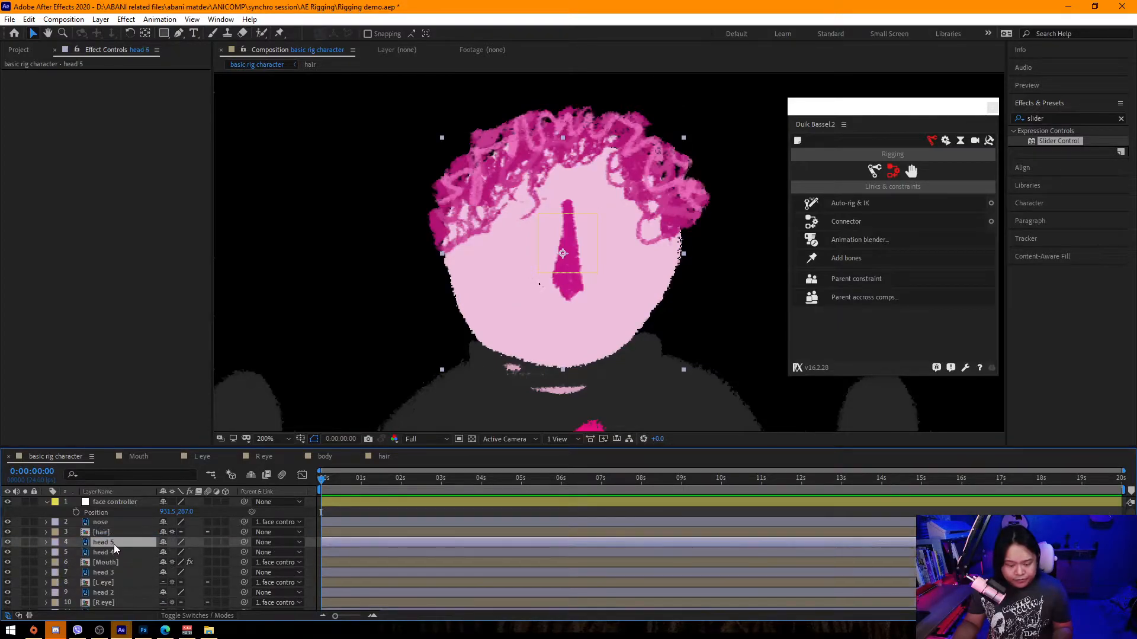
key("Delete")
left_click(112, 552)
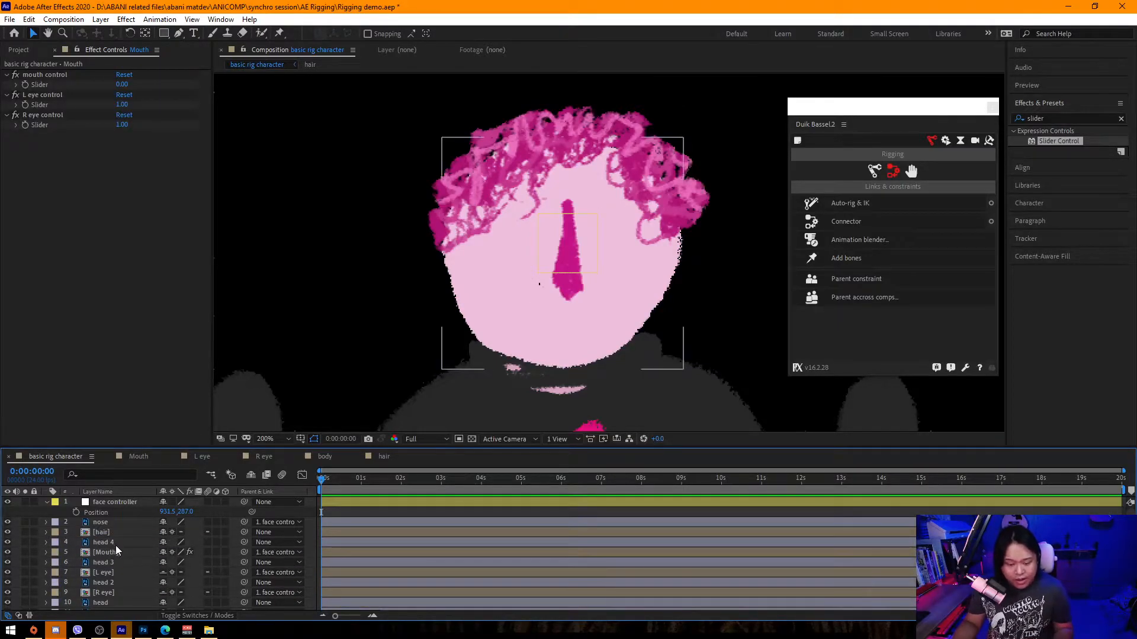
Set the Mouth, L eye and R eye layers to Alpha Matte from the head copies above them.
left_click(200, 618)
left_click(231, 552)
left_click(255, 500)
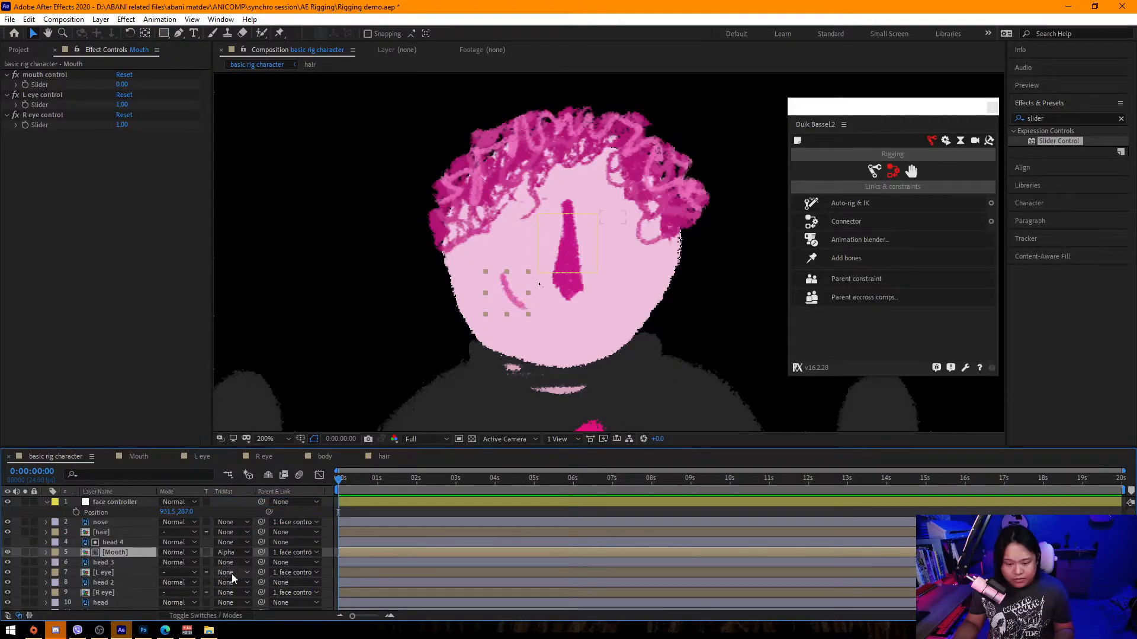
left_click(231, 573)
left_click(255, 521)
scroll(112, 572, "down", 2)
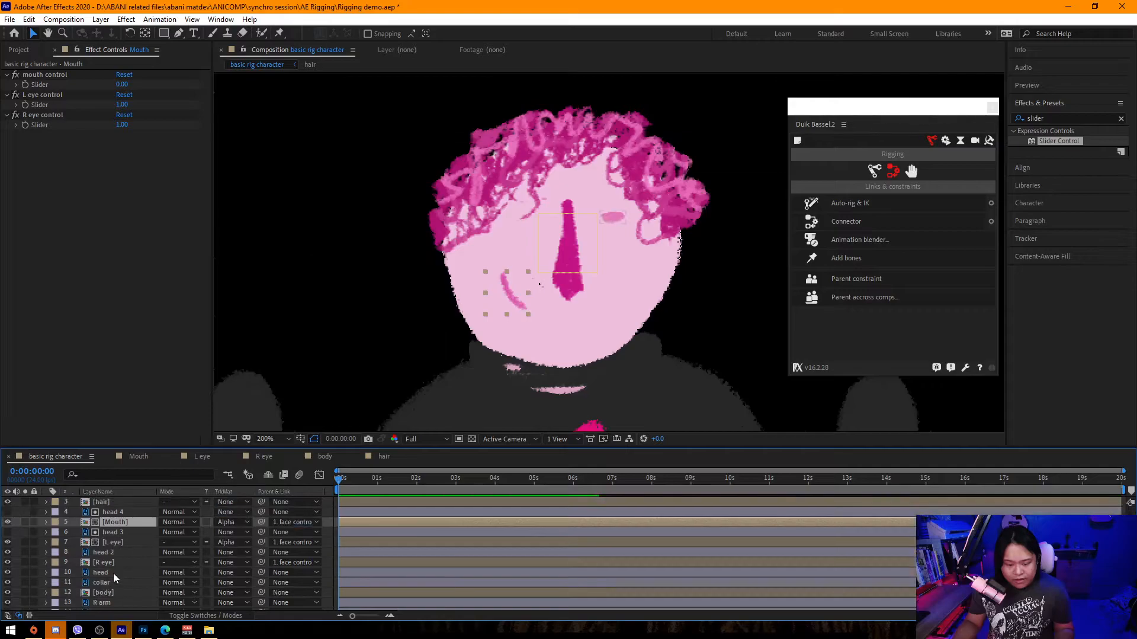
left_click(228, 565)
left_click(249, 507)
left_click(126, 543)
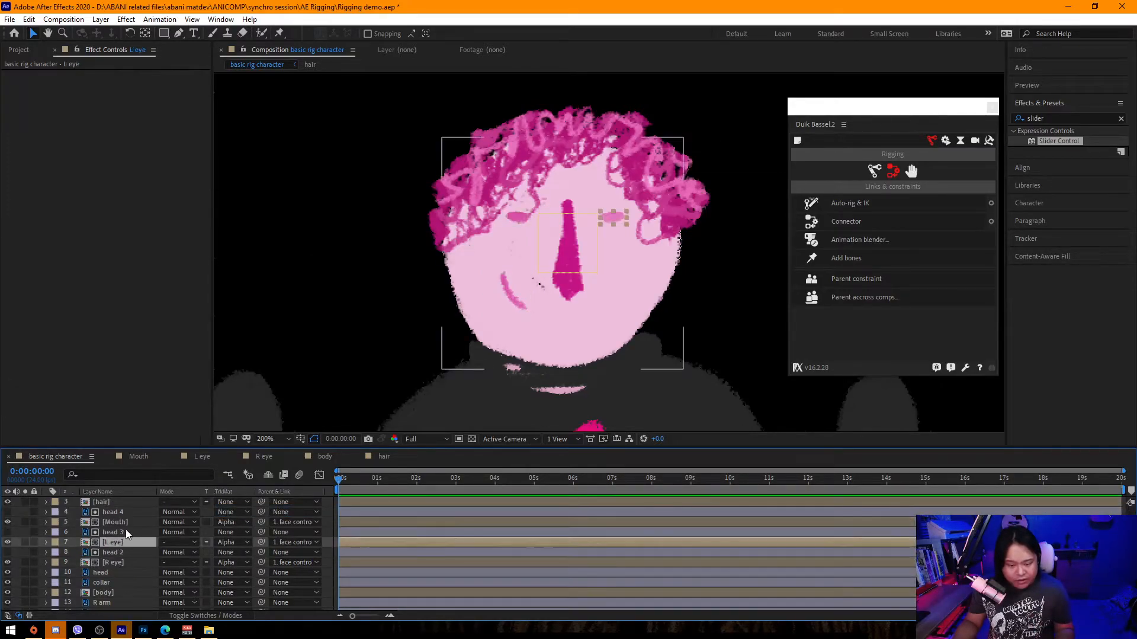
left_click(126, 561)
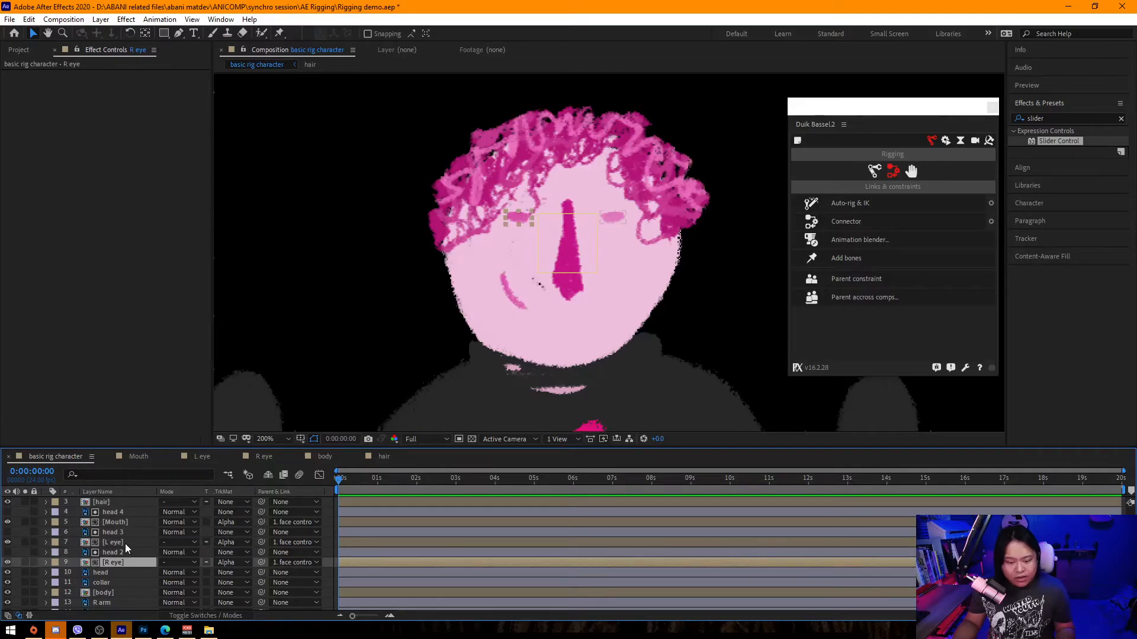
left_click(125, 544)
left_click(129, 522)
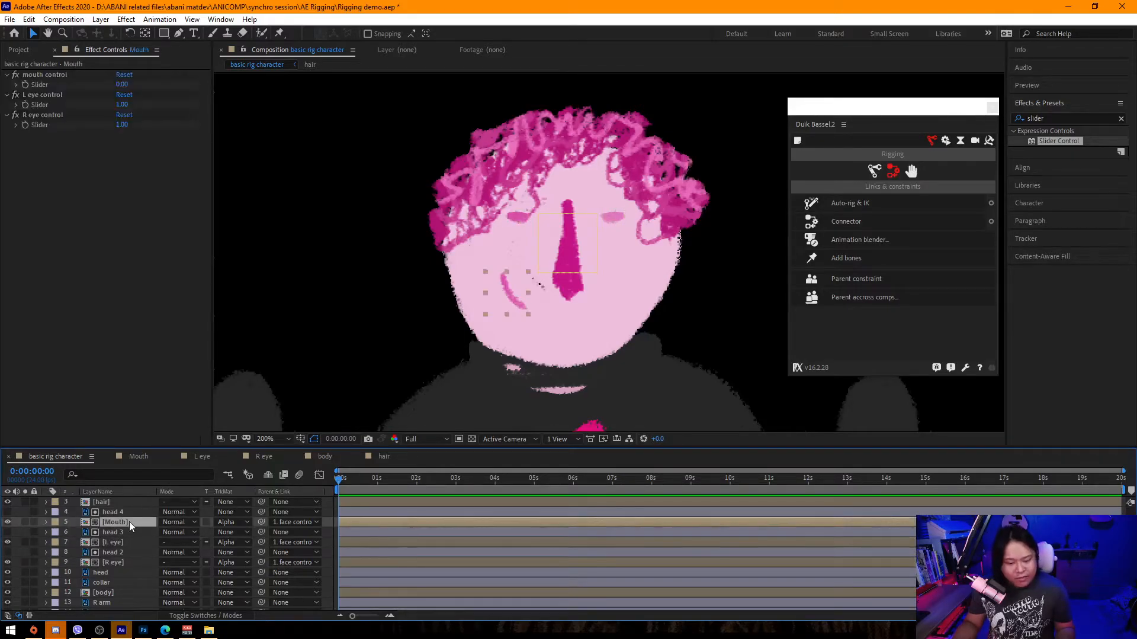
Duplicate a head copy above the nose and set the nose to Alpha Matte "head 5".
scroll(106, 541, "up", 1)
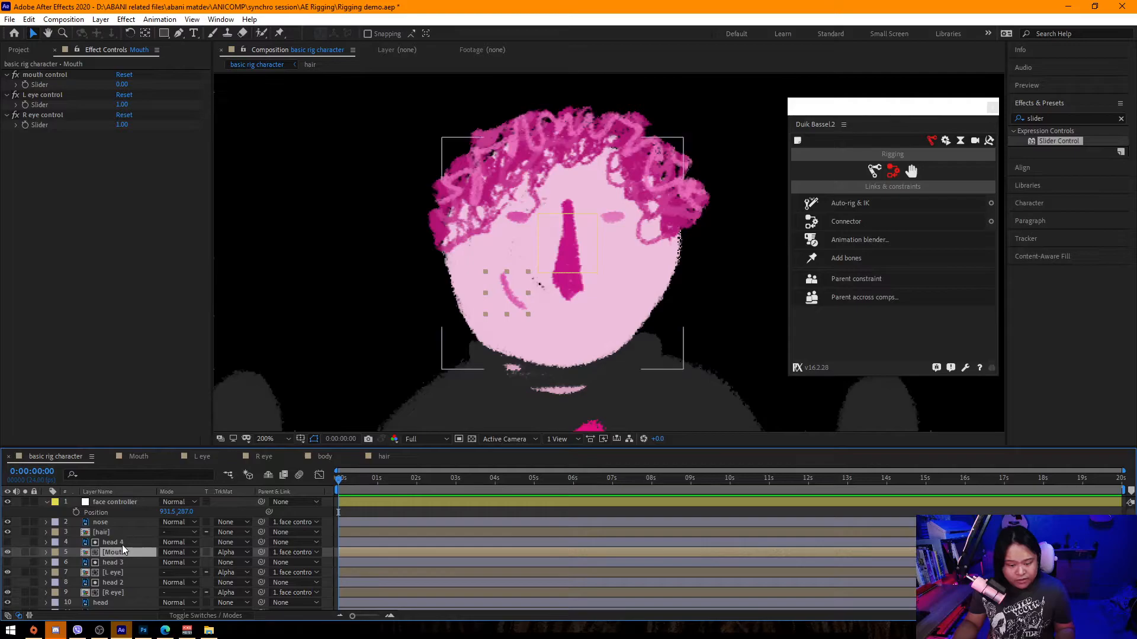
left_click(123, 544)
key("ctrl+d")
left_click_drag(125, 546, 123, 517)
left_click(233, 532)
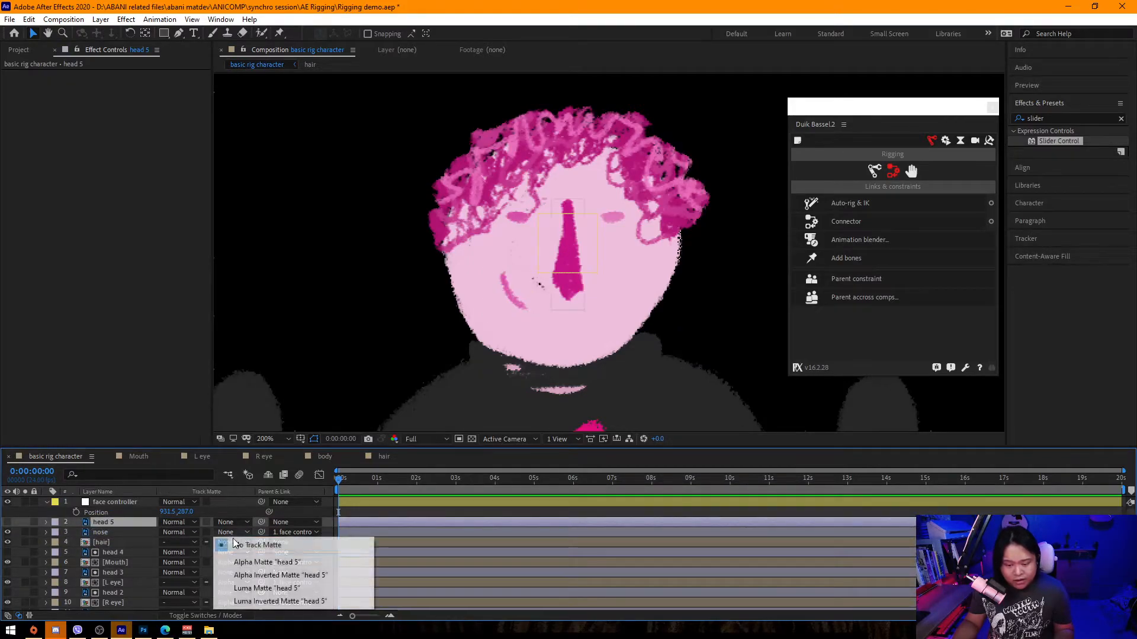
left_click(249, 563)
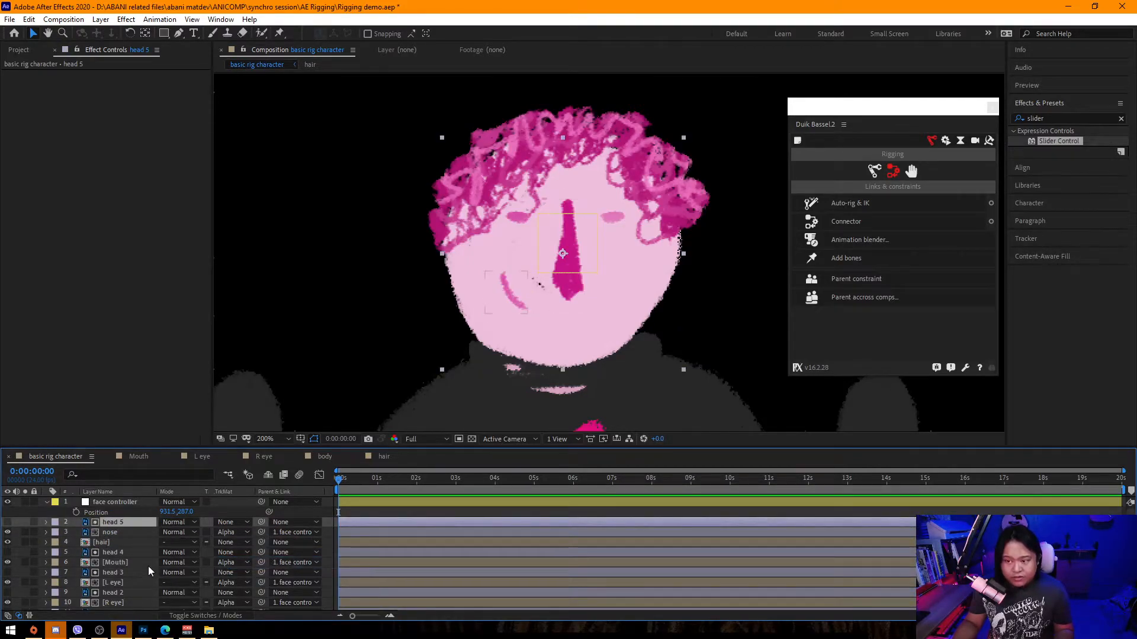
Nudge the face controller null slightly down on the nose, checking the face at different zoom levels.
left_click(121, 503)
mouse_move(599, 261)
left_mouse_down()
mouse_move(684, 263)
mouse_move(503, 259)
mouse_move(653, 265)
mouse_move(681, 254)
mouse_move(651, 249)
mouse_move(689, 261)
mouse_move(697, 244)
mouse_move(624, 246)
mouse_move(588, 264)
left_mouse_up()
scroll(497, 315, "down", 3)
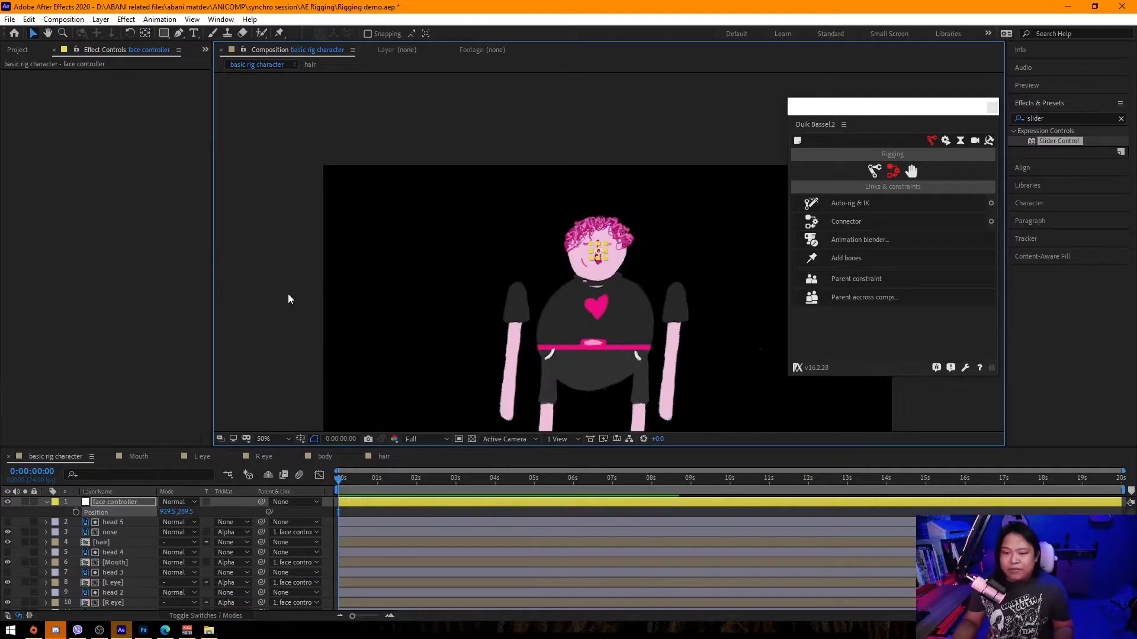
scroll(586, 293, "up", 2)
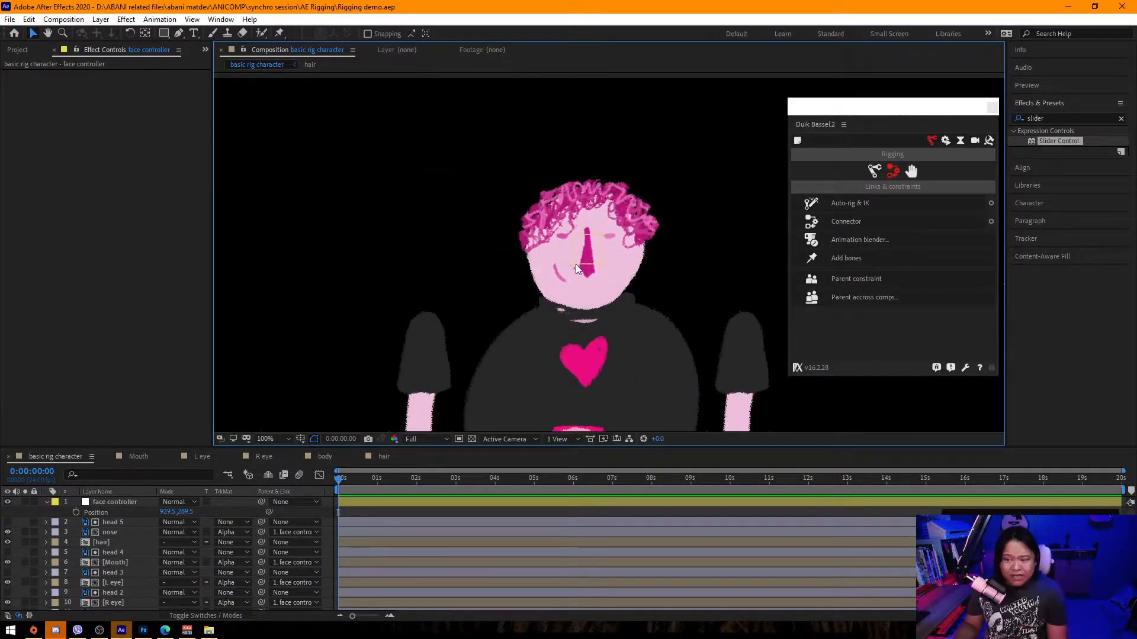
scroll(586, 250, "down", 1)
scroll(603, 252, "up", 2)
left_click_drag(575, 259, 581, 264)
key("Down")
key("Down")
key("Down")
key("Down")
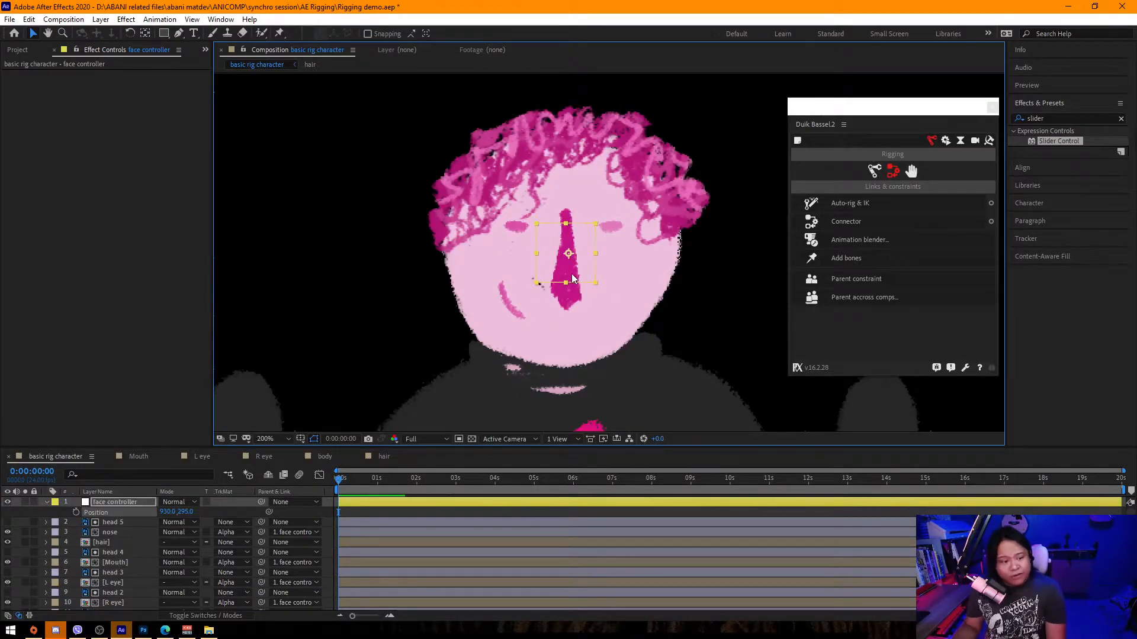
scroll(588, 258, "down", 2)
left_click(231, 289)
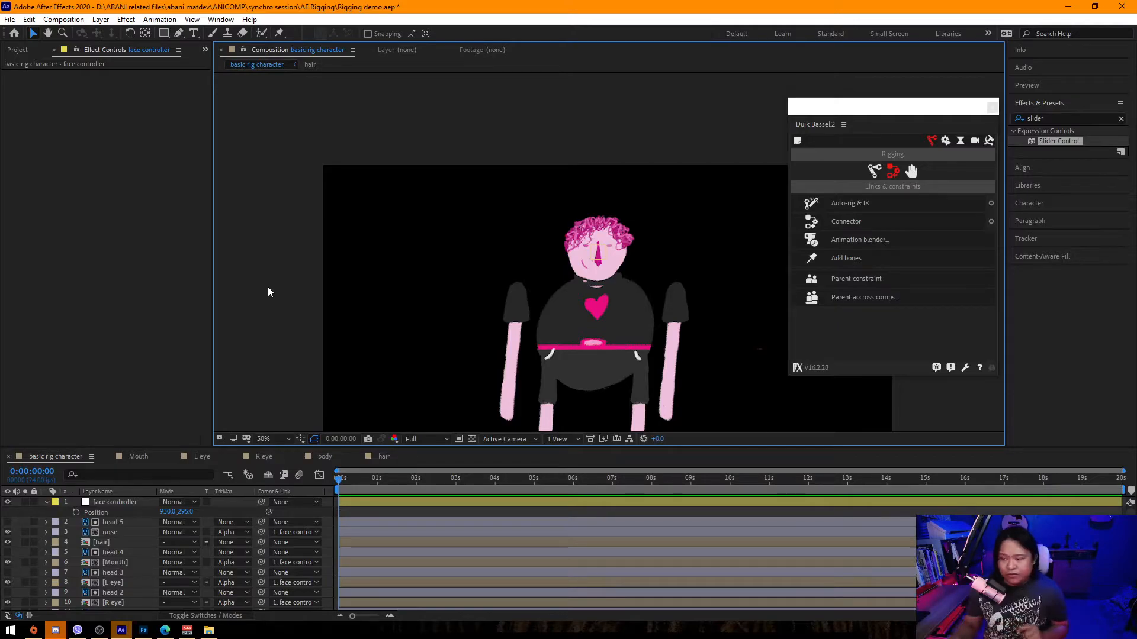
scroll(595, 254, "up", 4)
scroll(572, 266, "down", 4)
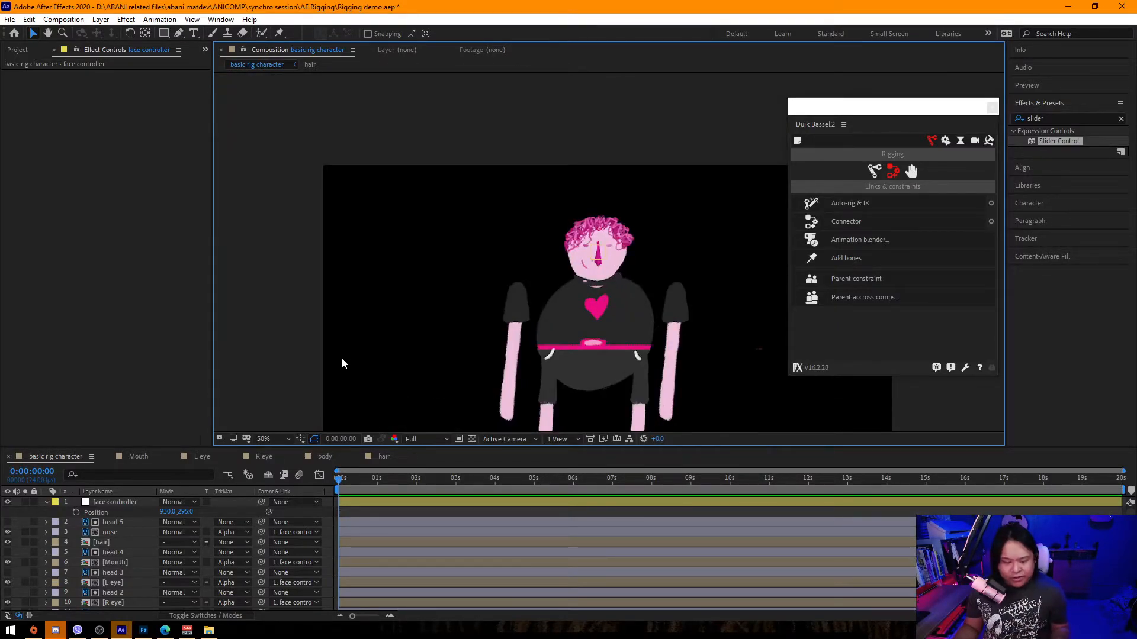
Duplicate the head layer above the collar and set the collar to Alpha Matte from that copy.
key("period")
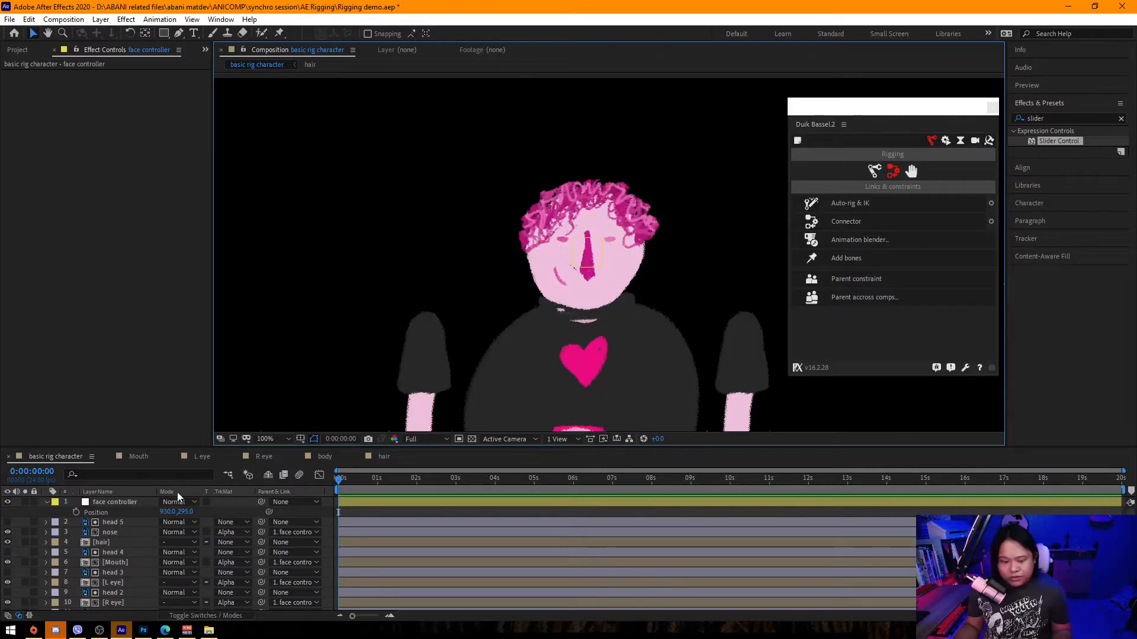
scroll(123, 580, "down", 3)
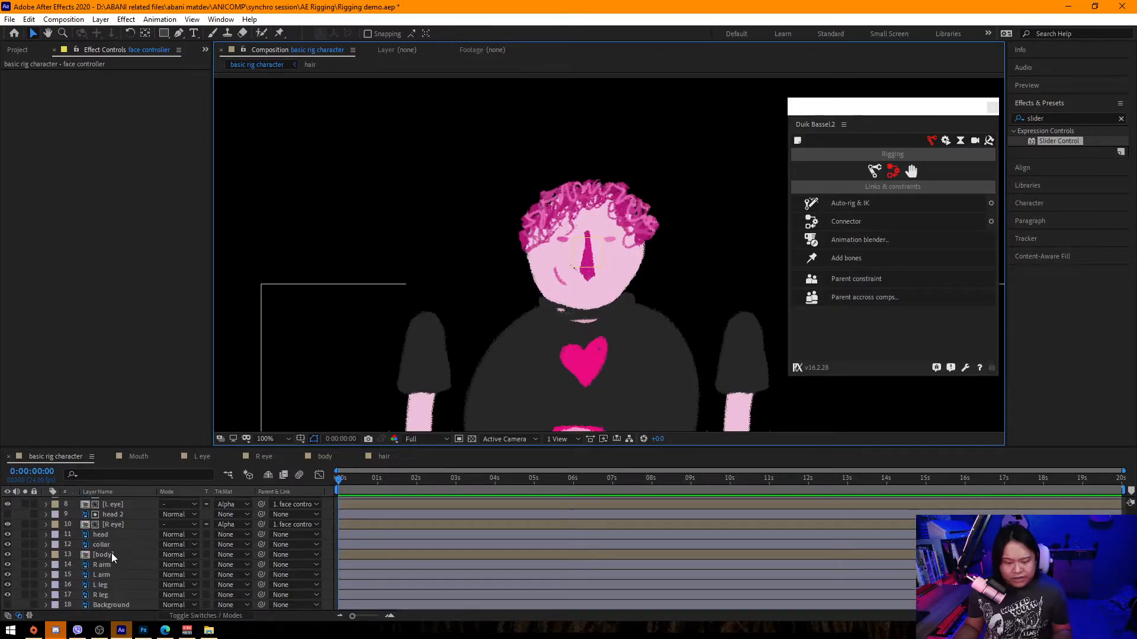
left_click(107, 544)
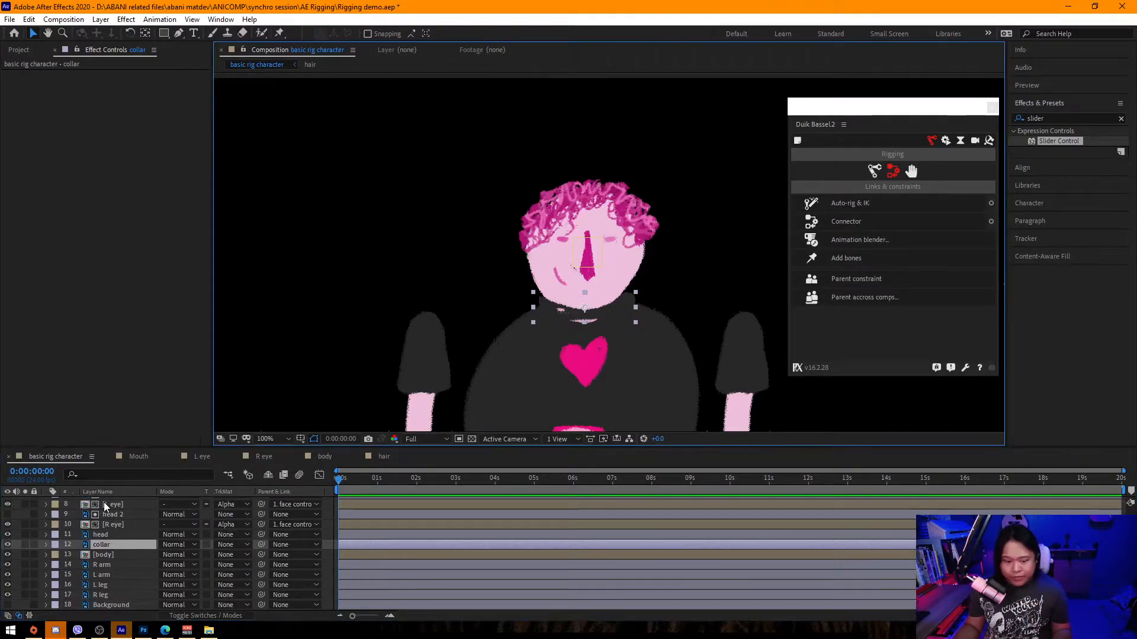
left_click(110, 533)
key("ctrl+d")
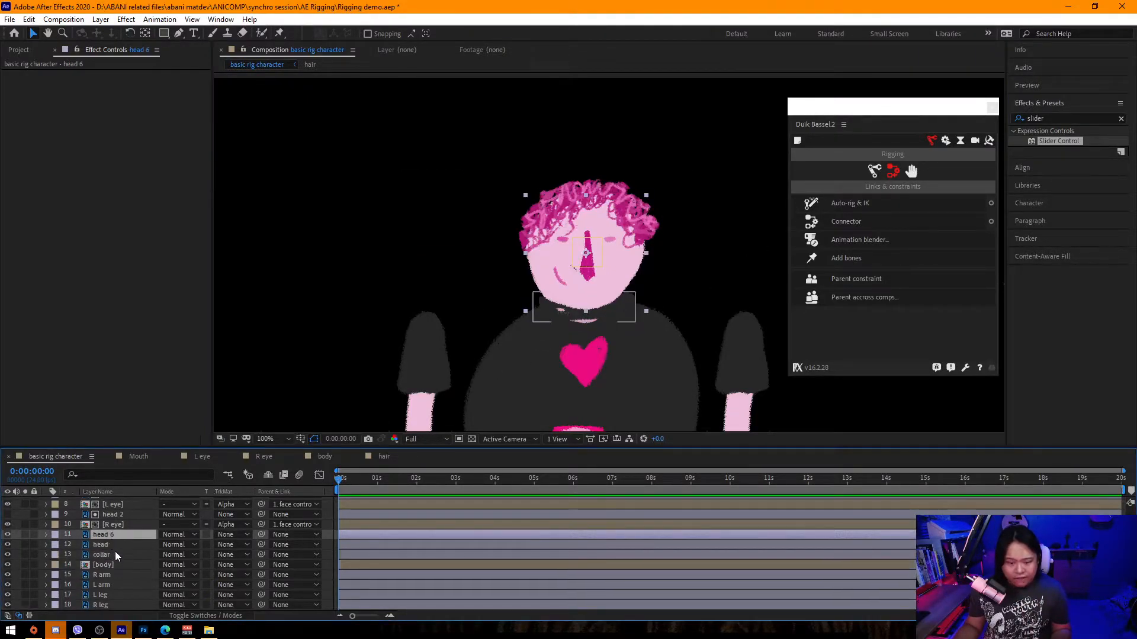
key("ctrl+bracketleft")
left_click(233, 554)
left_click(255, 502)
left_click(110, 553)
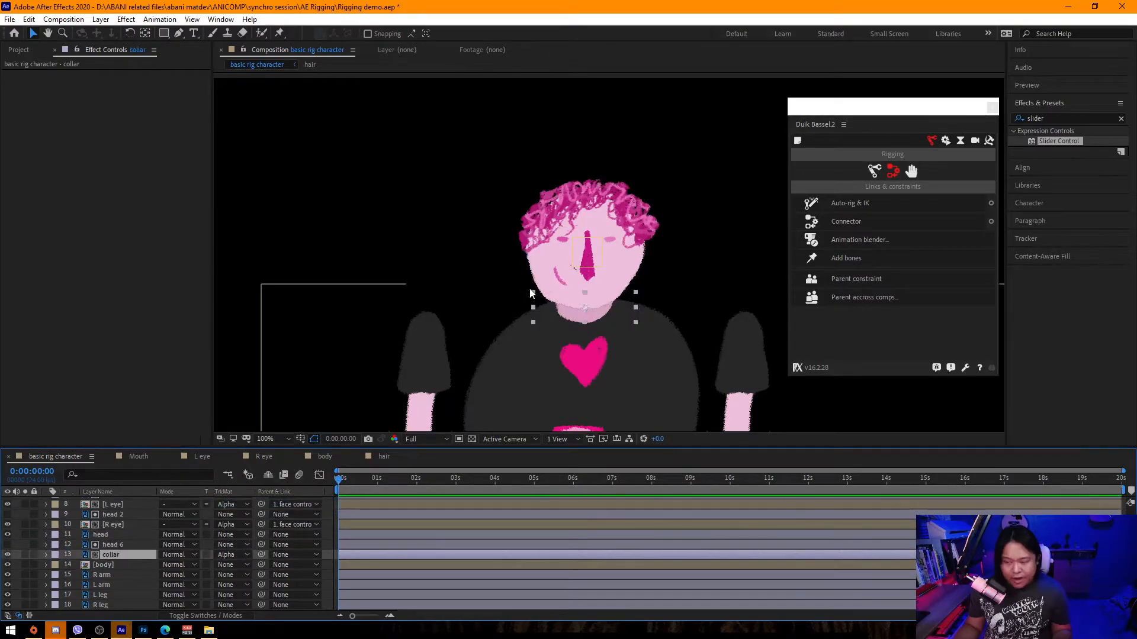
Drag the face controller null off to the side of the head.
scroll(425, 313, "down", 1)
scroll(440, 307, "up", 1)
left_click(592, 262)
left_click_drag(592, 262, 691, 254)
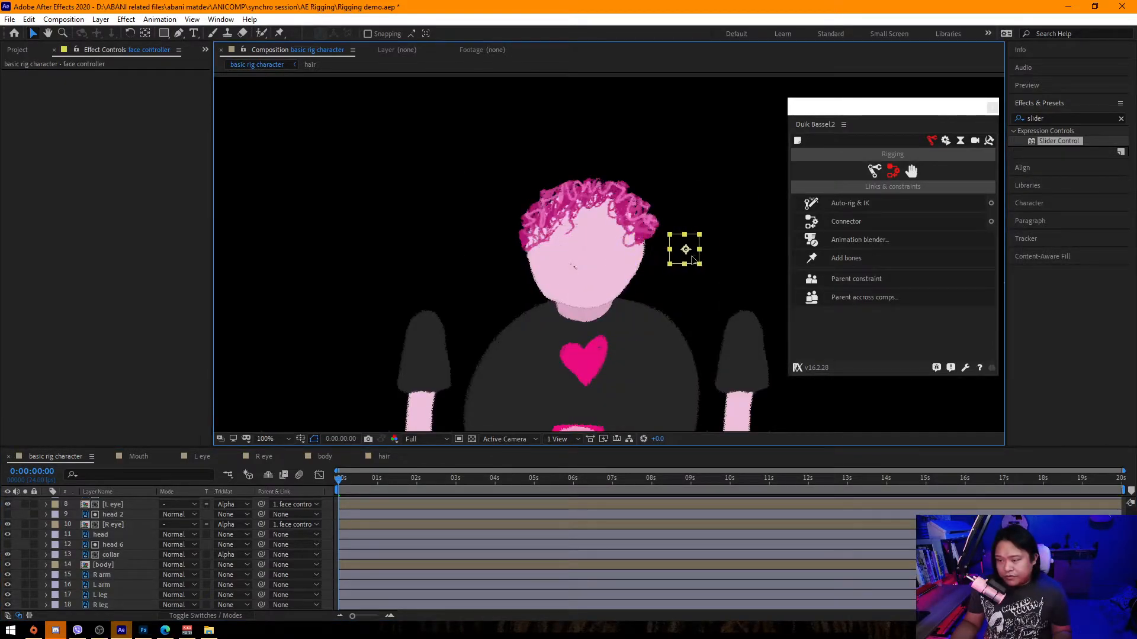
Try moving the collar layer above the head layer, then undo the move.
left_click(113, 556)
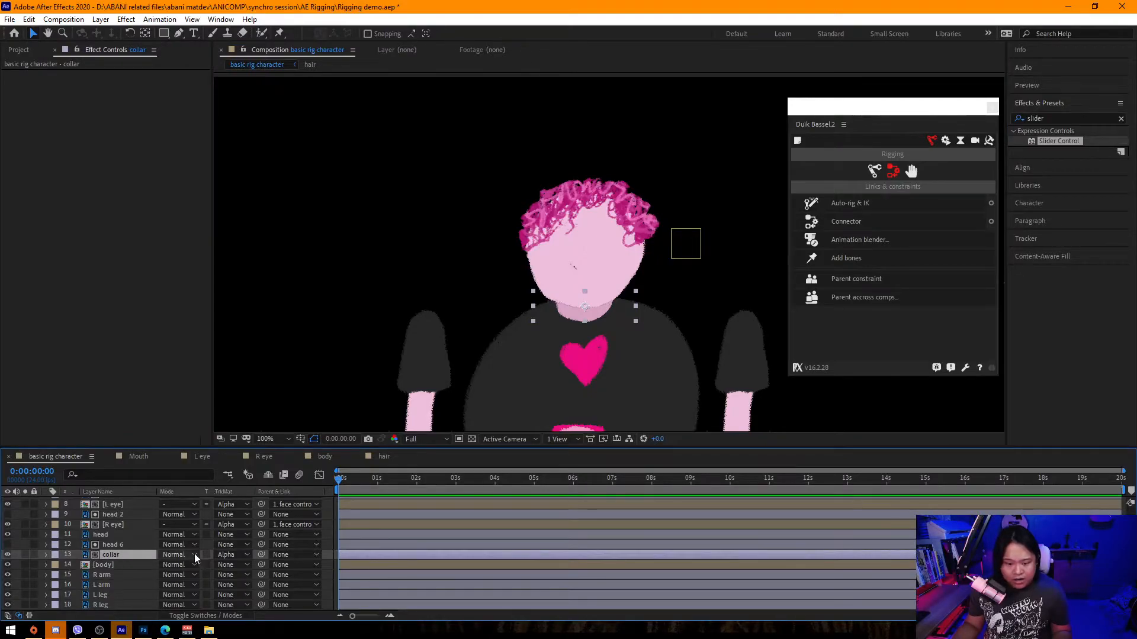
left_click(226, 555)
left_click(122, 556)
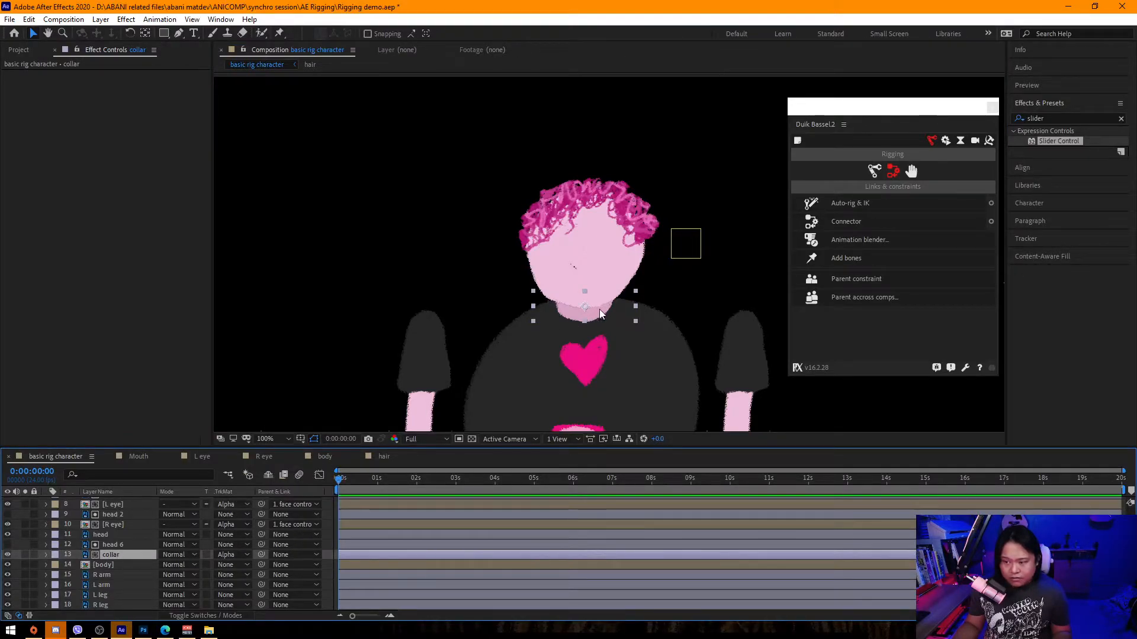
left_click_drag(118, 554, 126, 533)
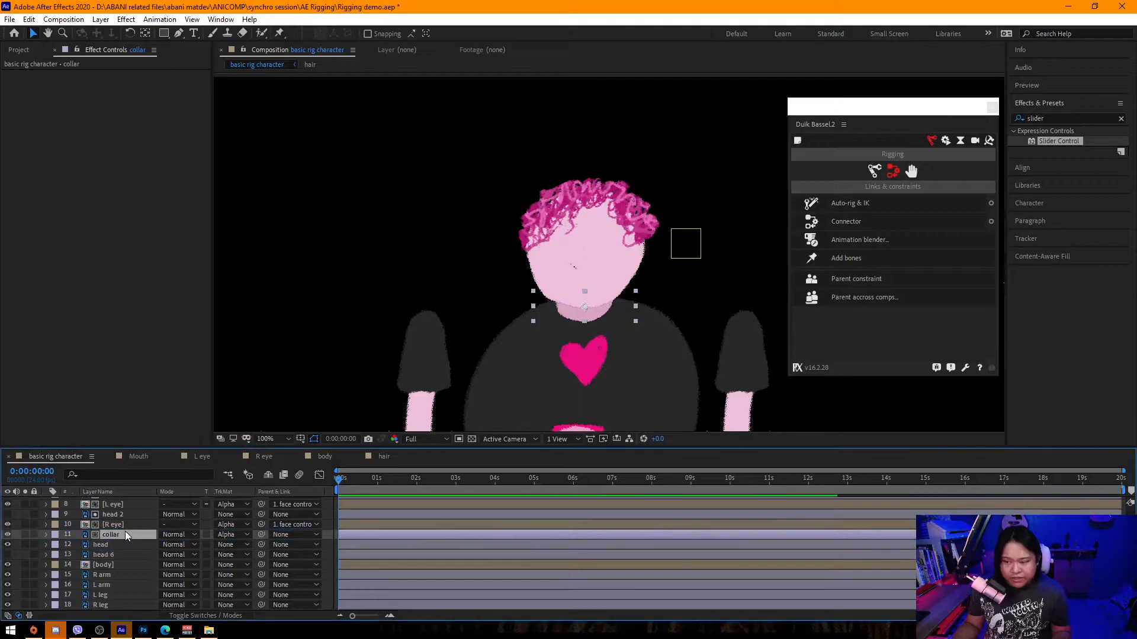
key("ctrl+z")
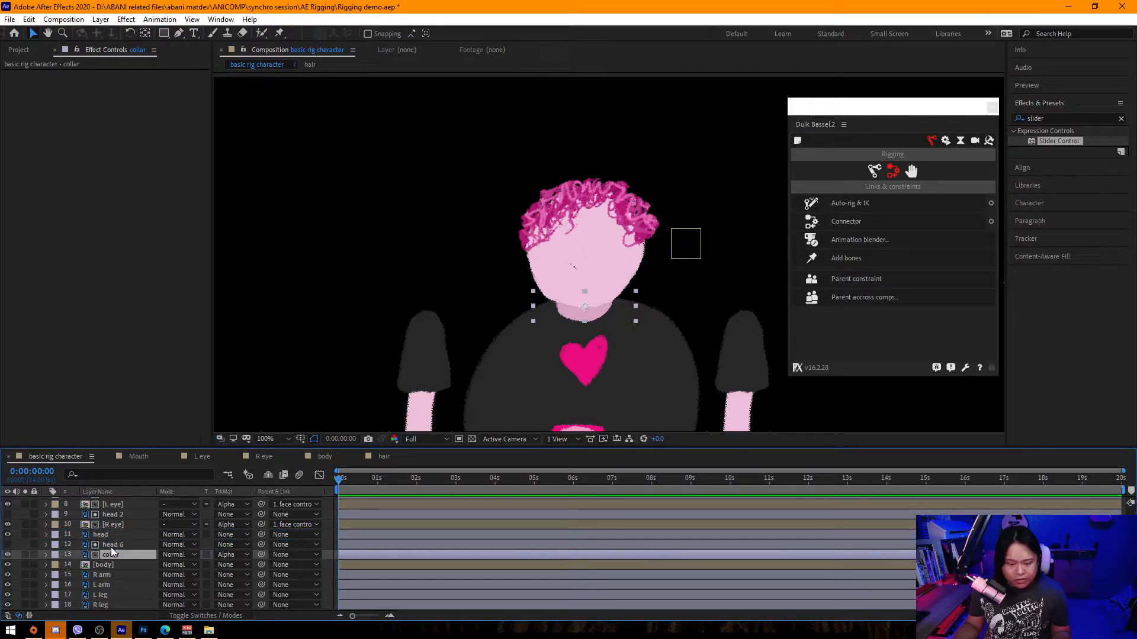
Move the head 6 copy above the collar layer and parent the collar to the face controller.
left_click(114, 546, "shift")
left_click_drag(114, 544, 119, 531)
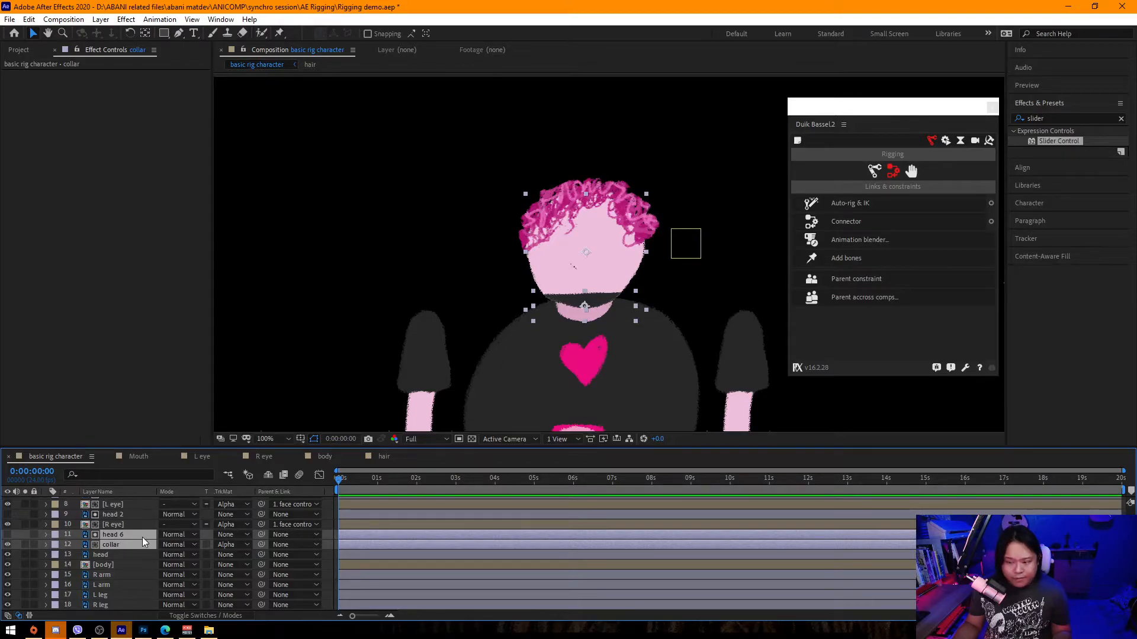
scroll(254, 545, "down", 1)
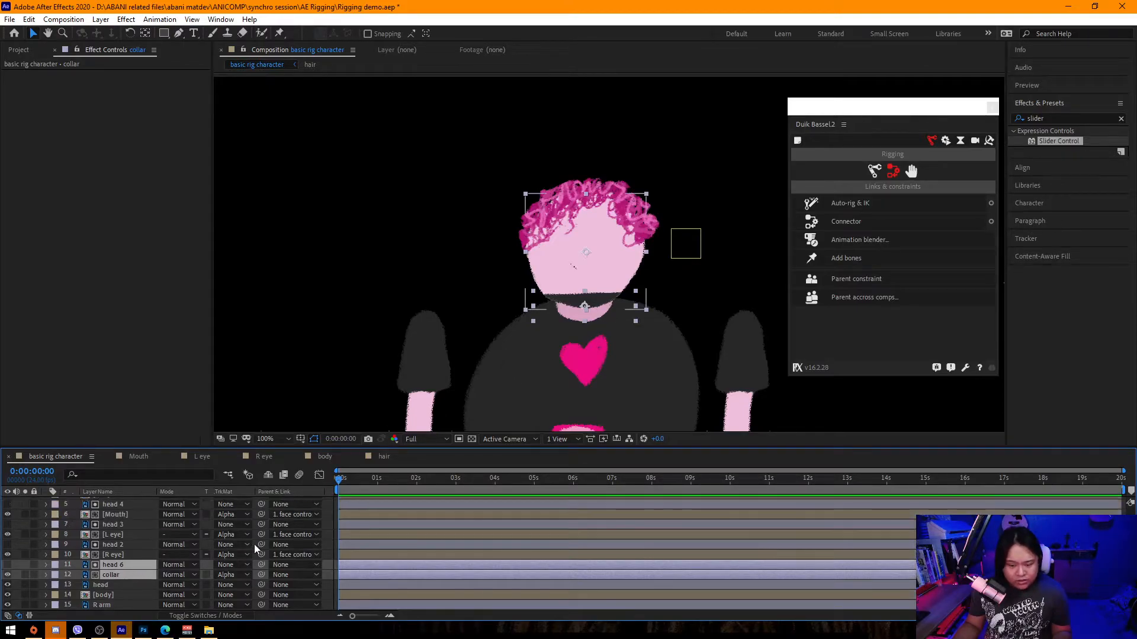
left_click(278, 534)
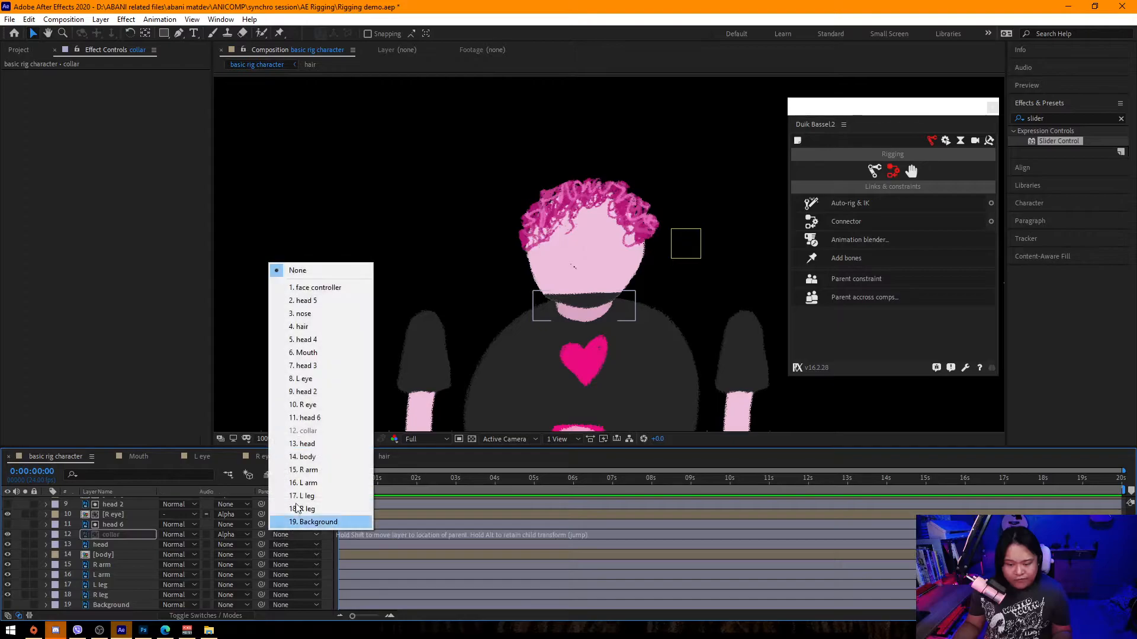
left_click(302, 287)
Nudge the face controller null slightly up and left beside the head.
mouse_move(682, 245)
left_mouse_down()
mouse_move(563, 248)
mouse_move(676, 240)
left_mouse_up()
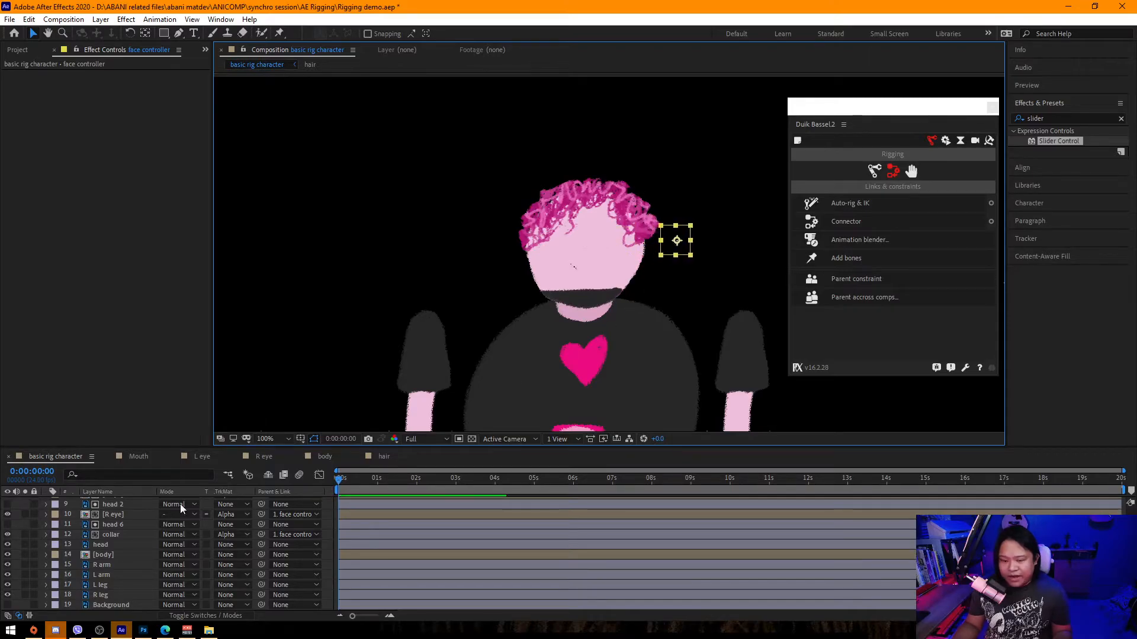
key("p")
scroll(119, 553, "down", 5)
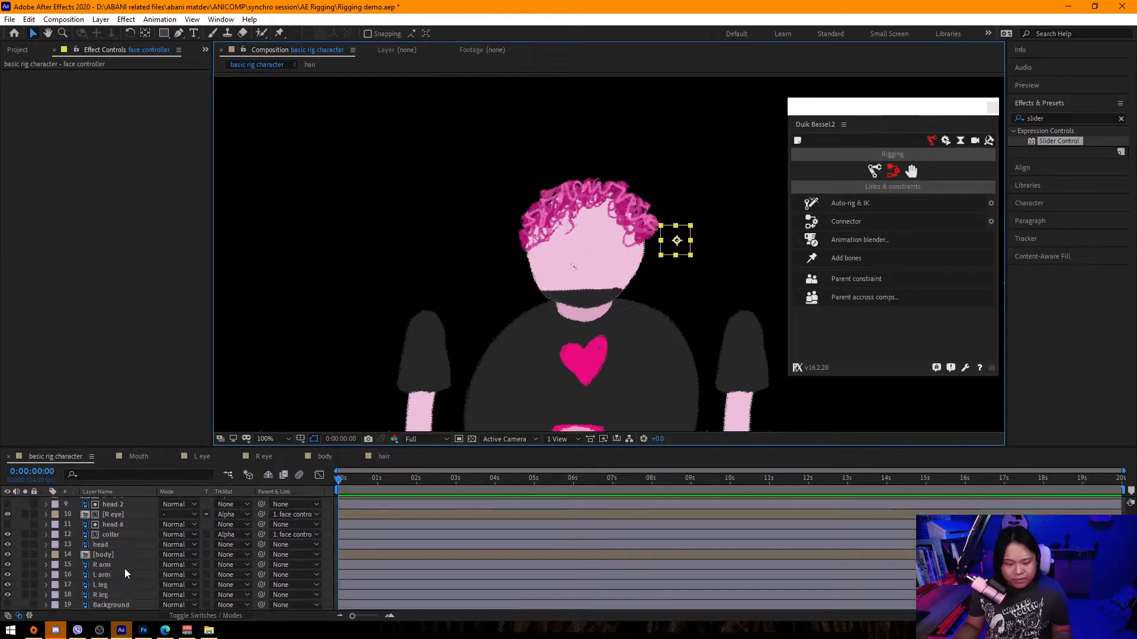
Scrub the body layer's body control slider to about 5.33.
left_click(106, 556)
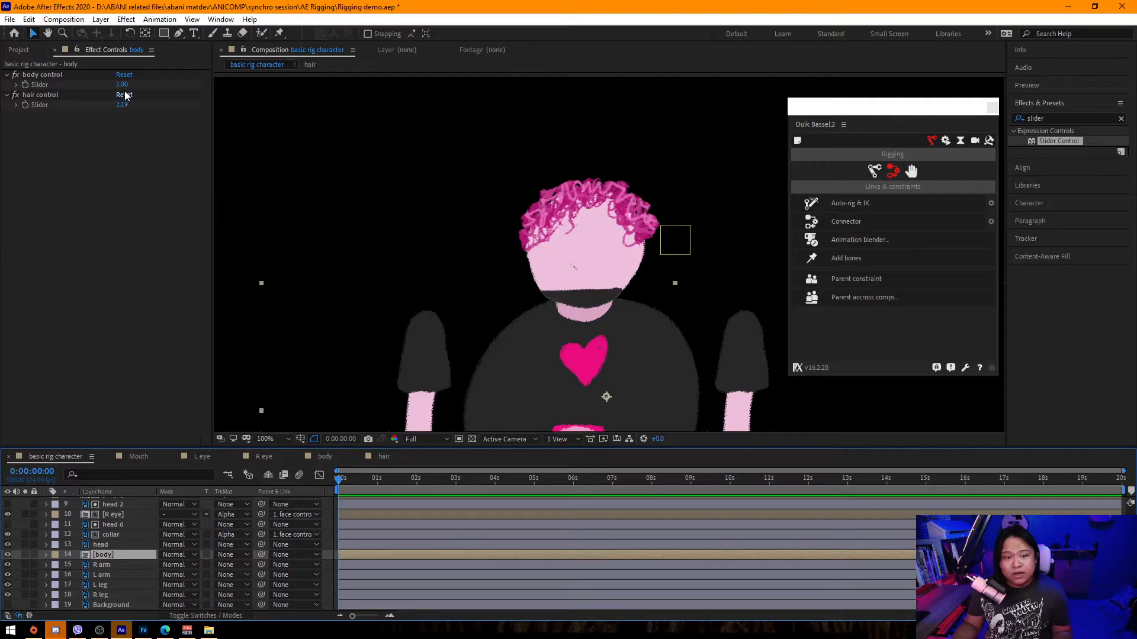
left_click_drag(122, 84, 332, 99)
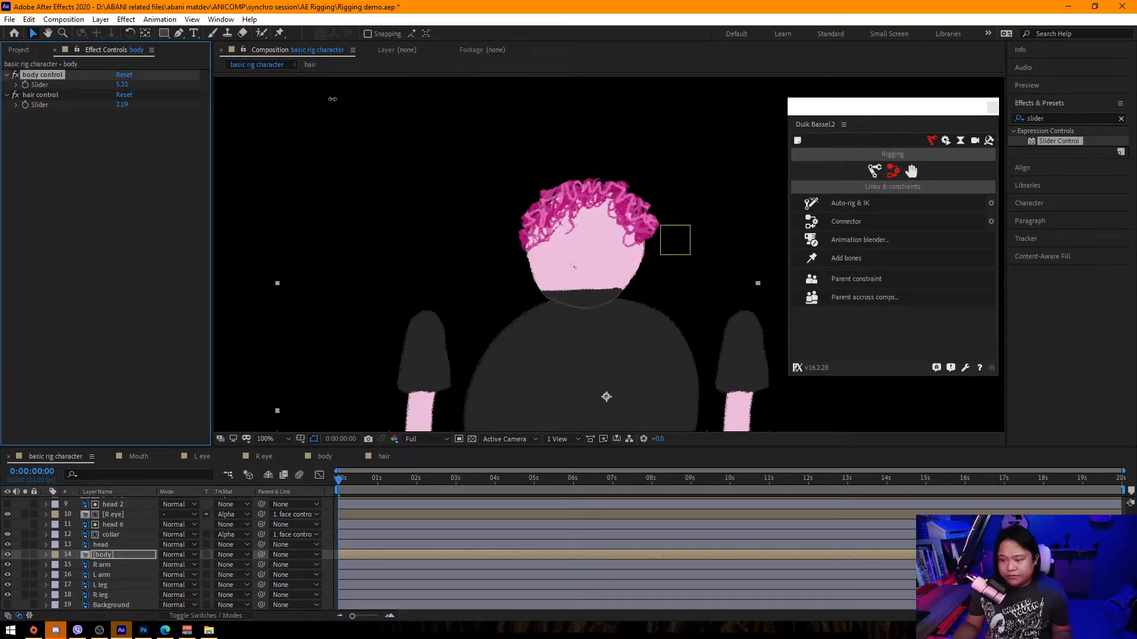
Select the face controller and examine the head and collar edge at different zoom levels.
left_click(680, 238)
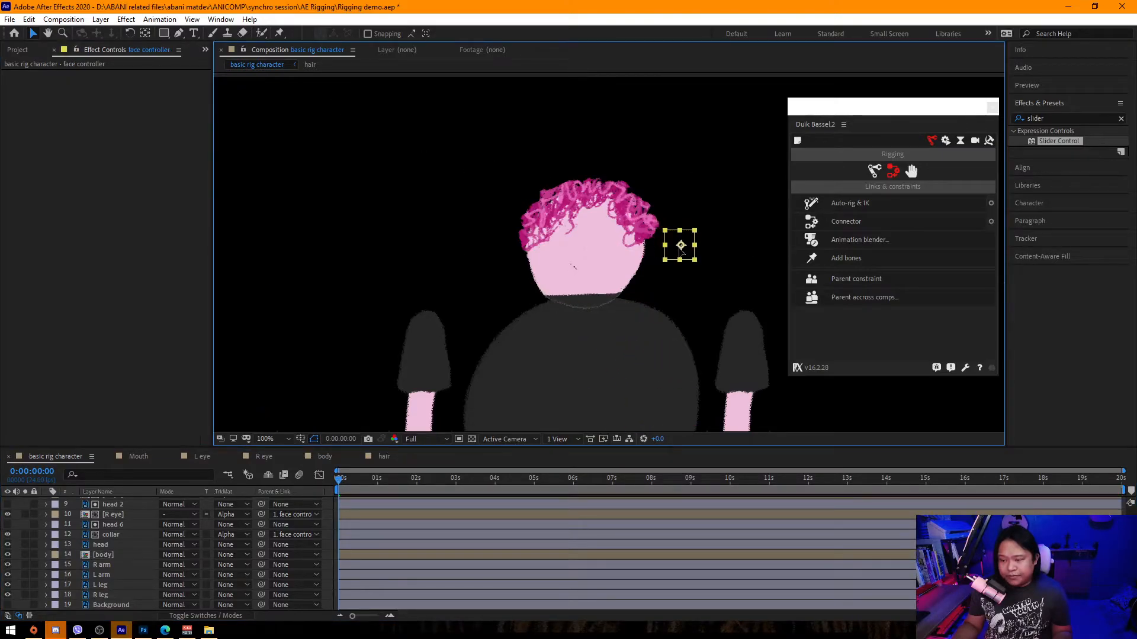
key("comma")
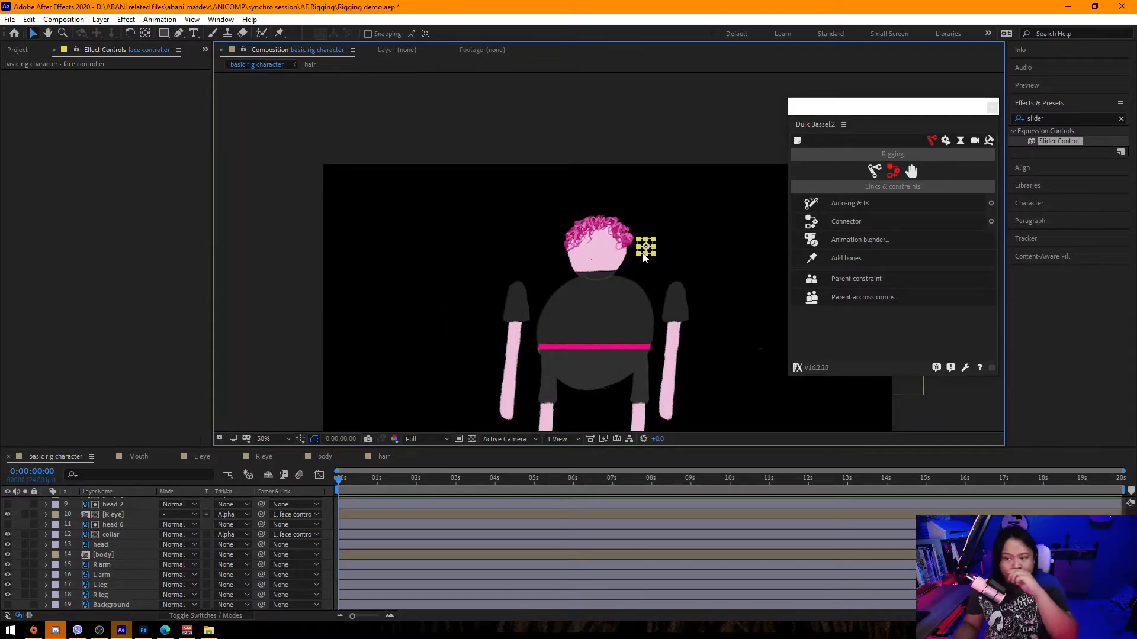
key("period")
key("period")
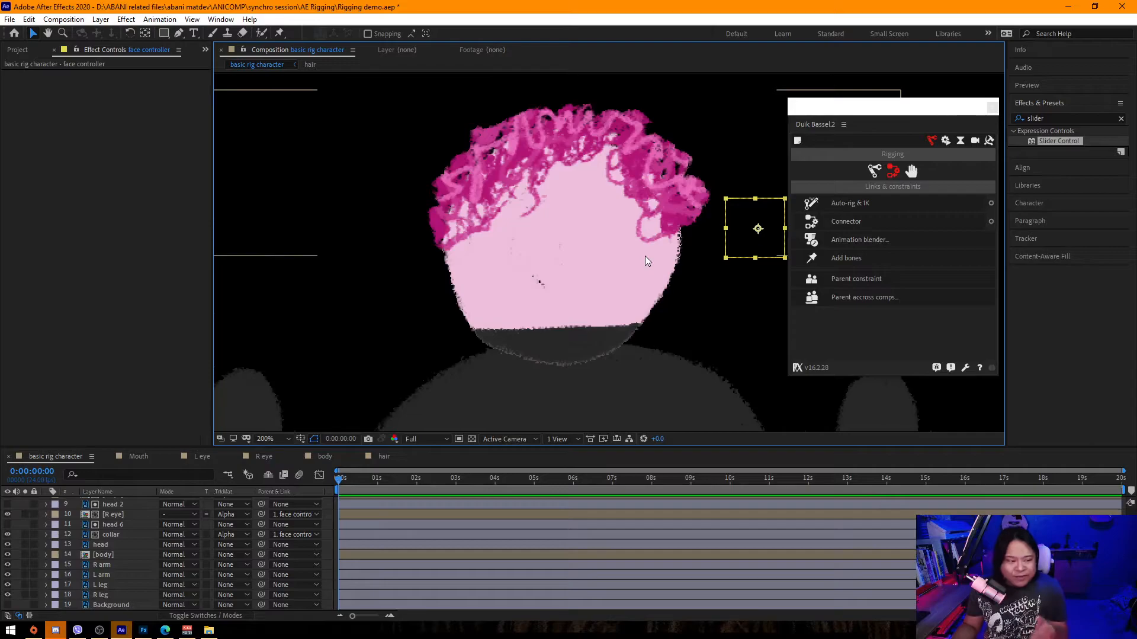
key("comma")
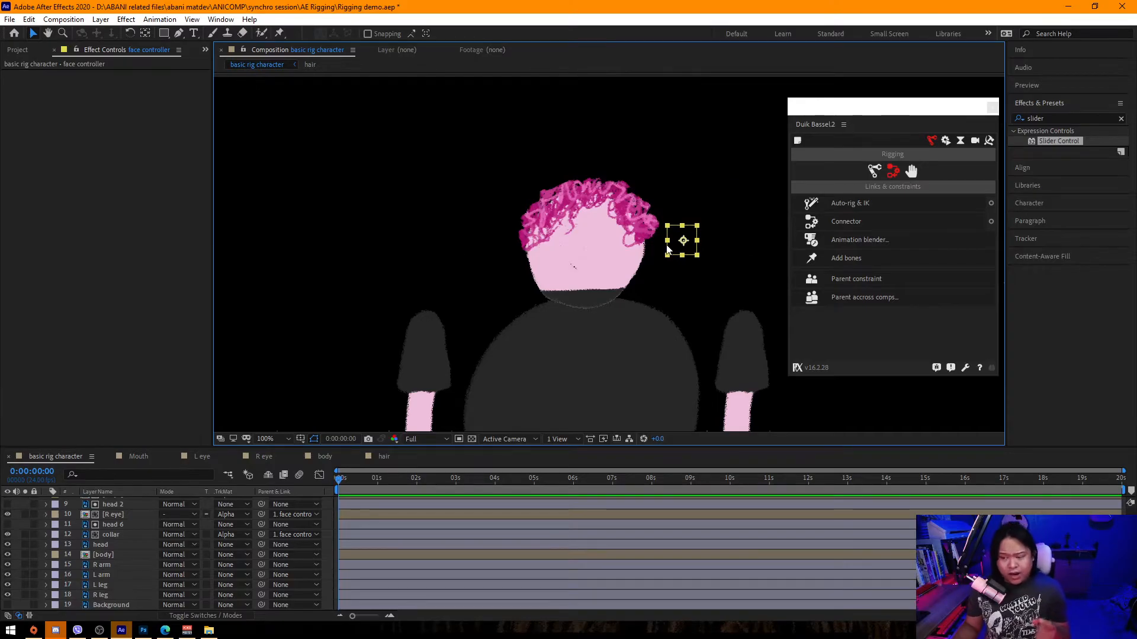
key("period")
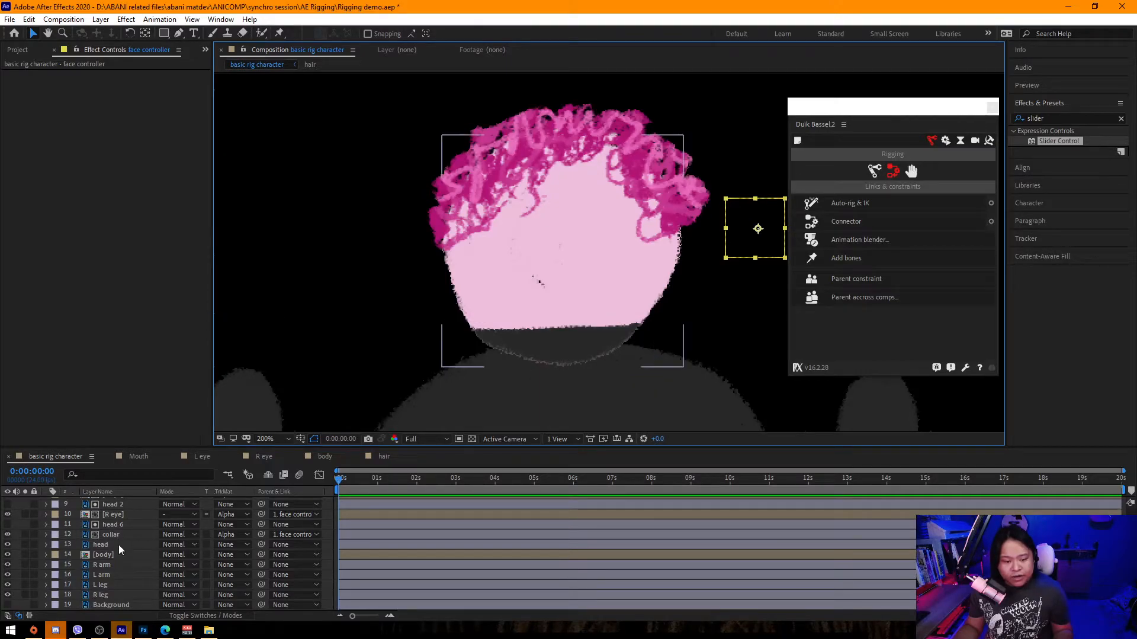
Toggle the collar layer's visibility off and on to compare the head edge.
left_click(116, 525)
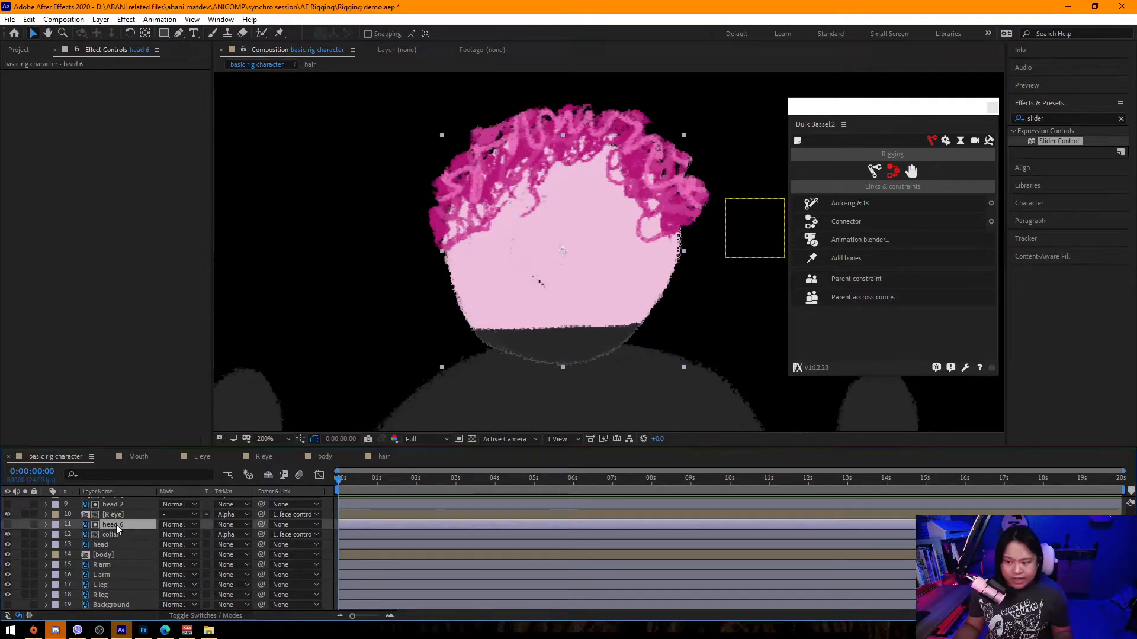
left_click(70, 536)
left_click(8, 536)
left_click(8, 536)
Set the head 6 copy's scale to 103%.
left_click(107, 524)
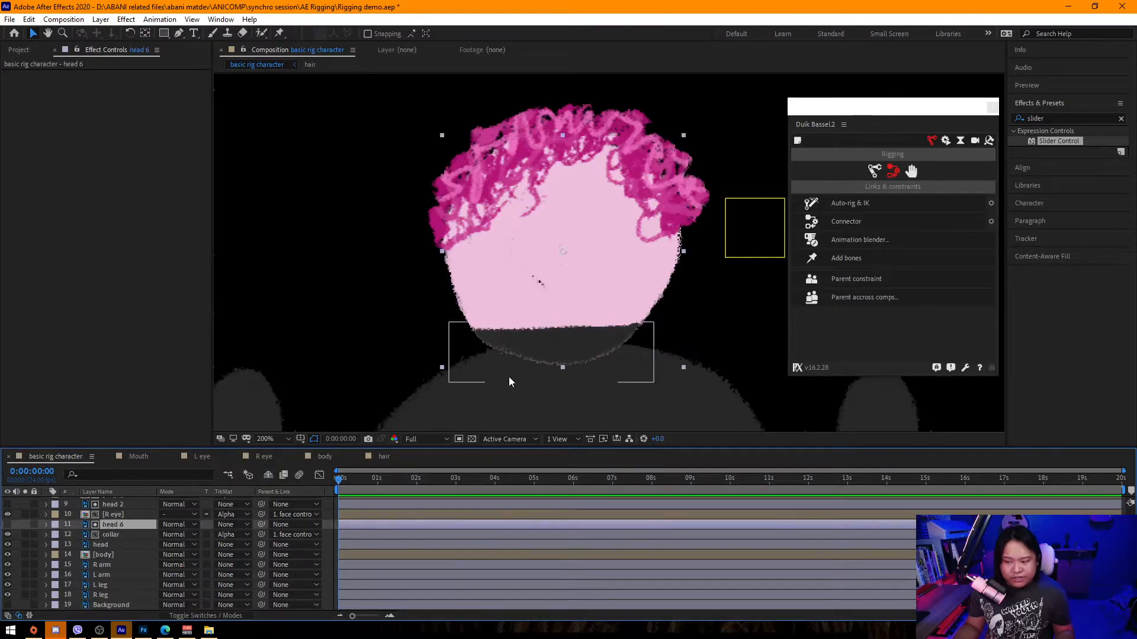
key("s")
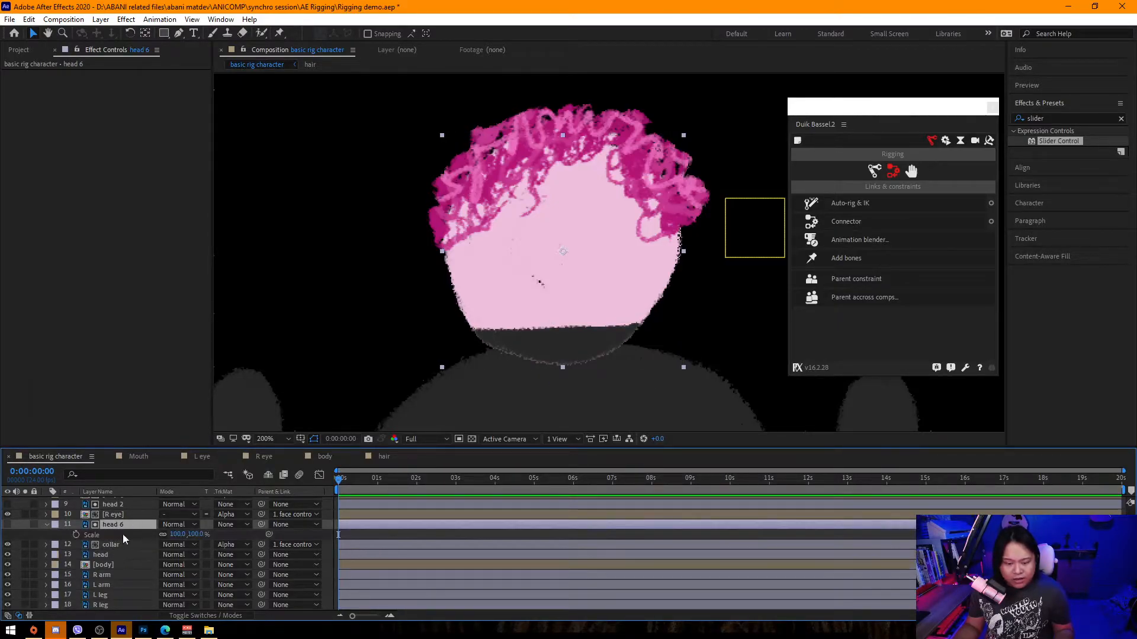
left_click(198, 535)
type("99")
key("Return")
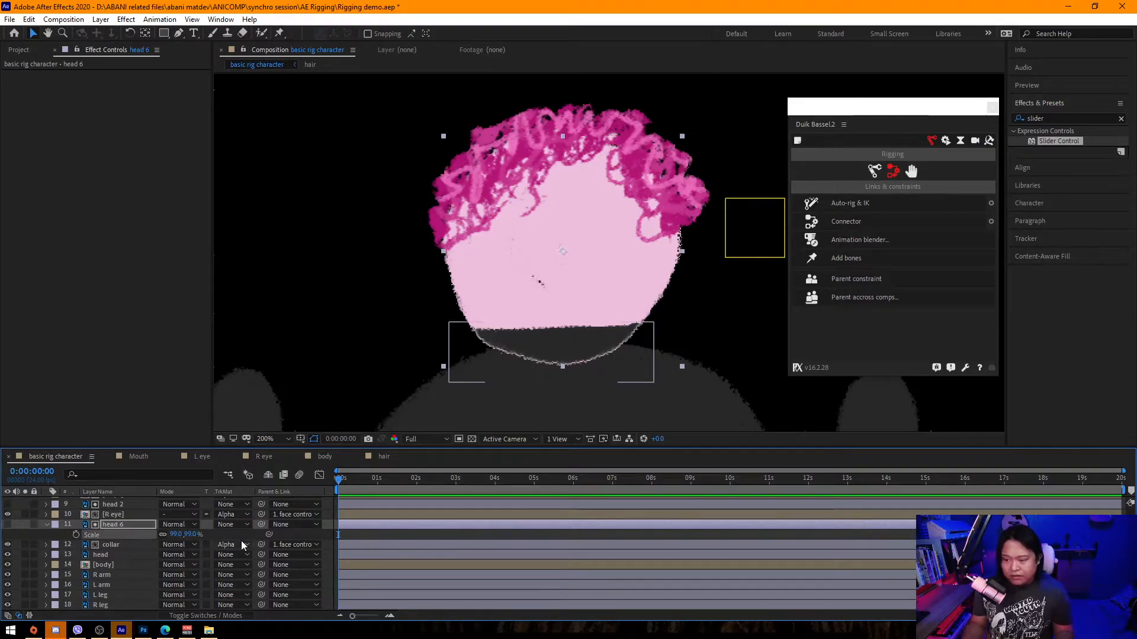
left_click(192, 535)
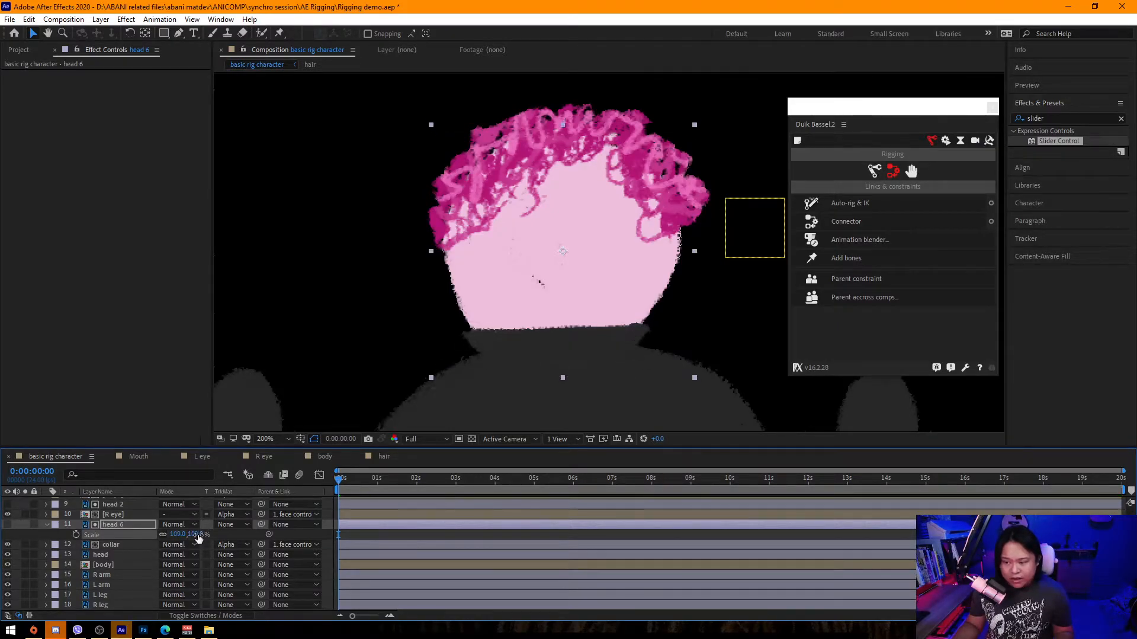
type("101")
key("Return")
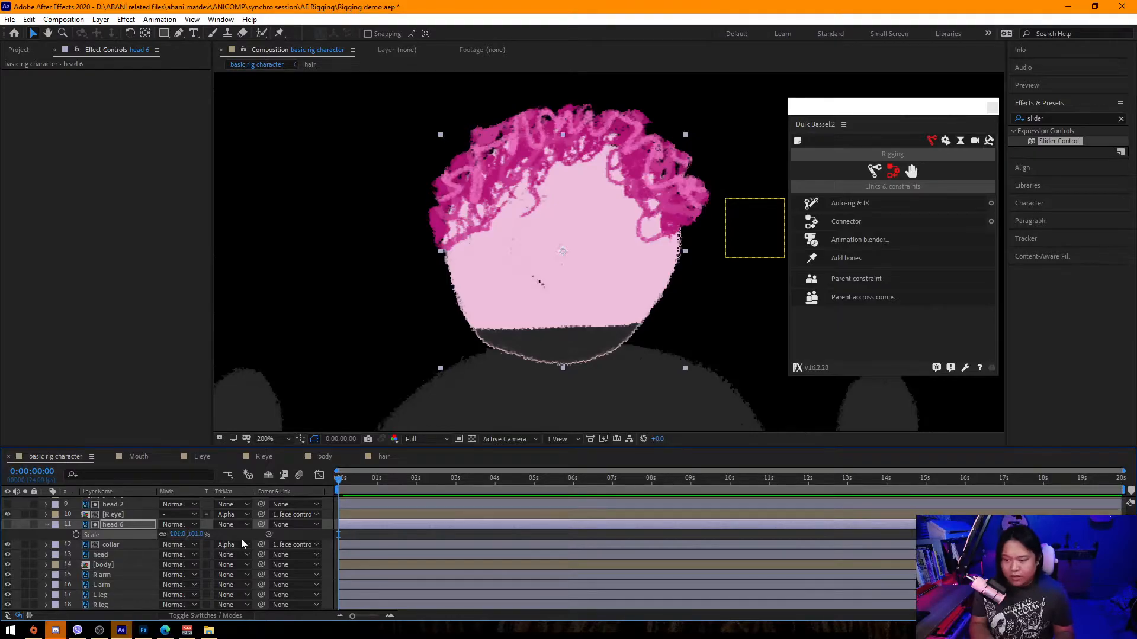
left_click(196, 535)
type("102")
key("Return")
left_click(193, 534)
type("103")
key("Return")
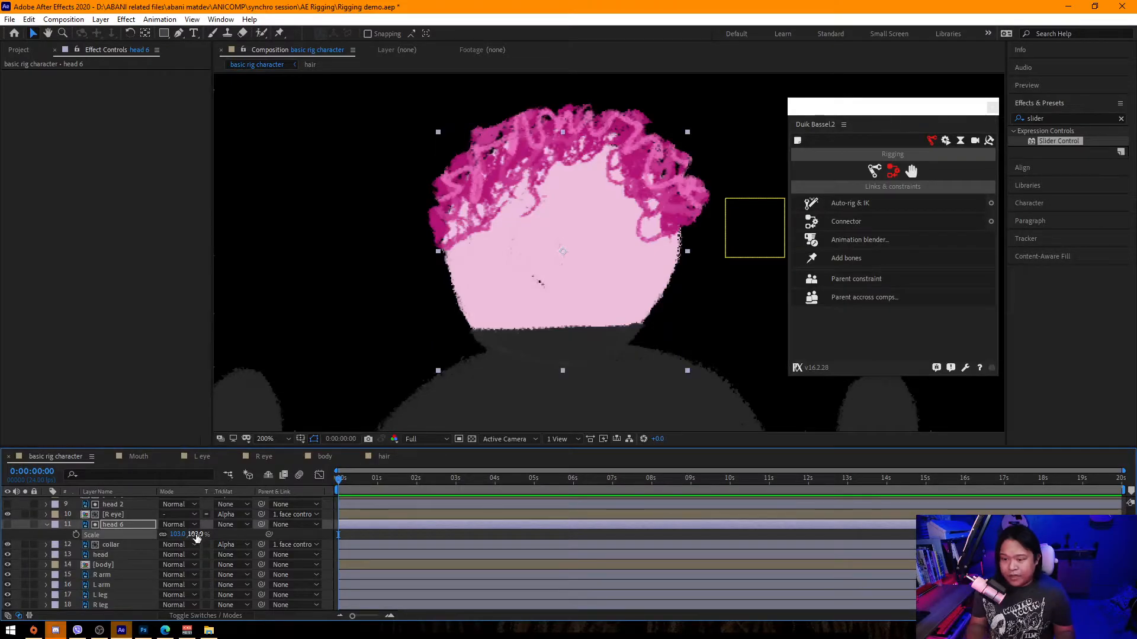
Move the face controller null back onto the face over the nose.
scroll(469, 307, "down", 2)
left_click(296, 353)
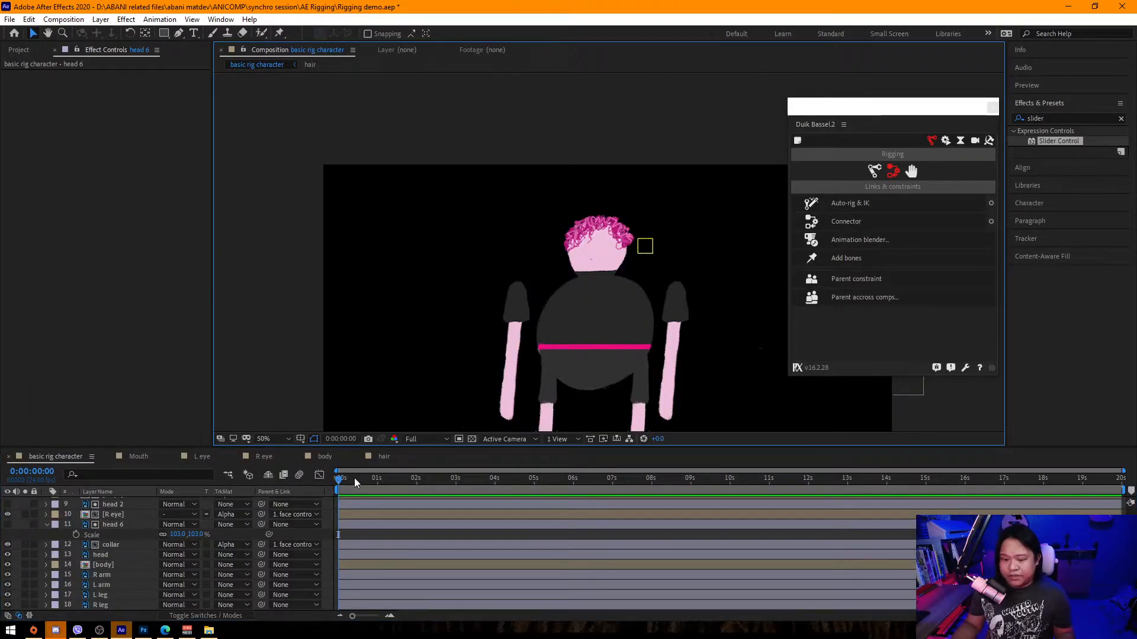
left_click(646, 248)
left_click_drag(646, 248, 598, 251)
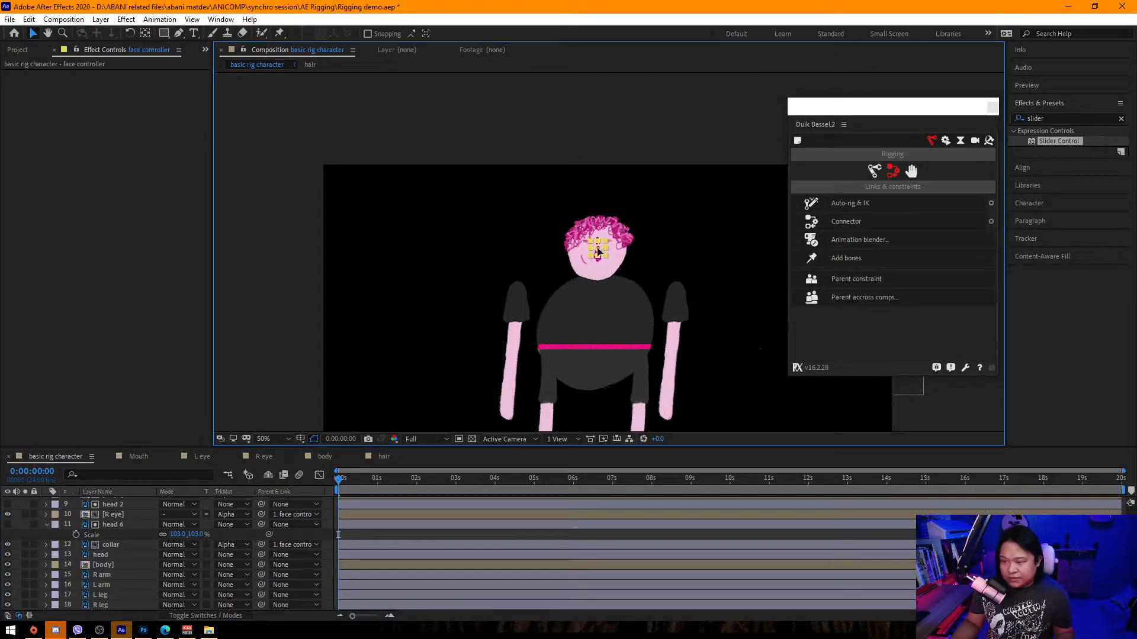
scroll(601, 255, "up", 2)
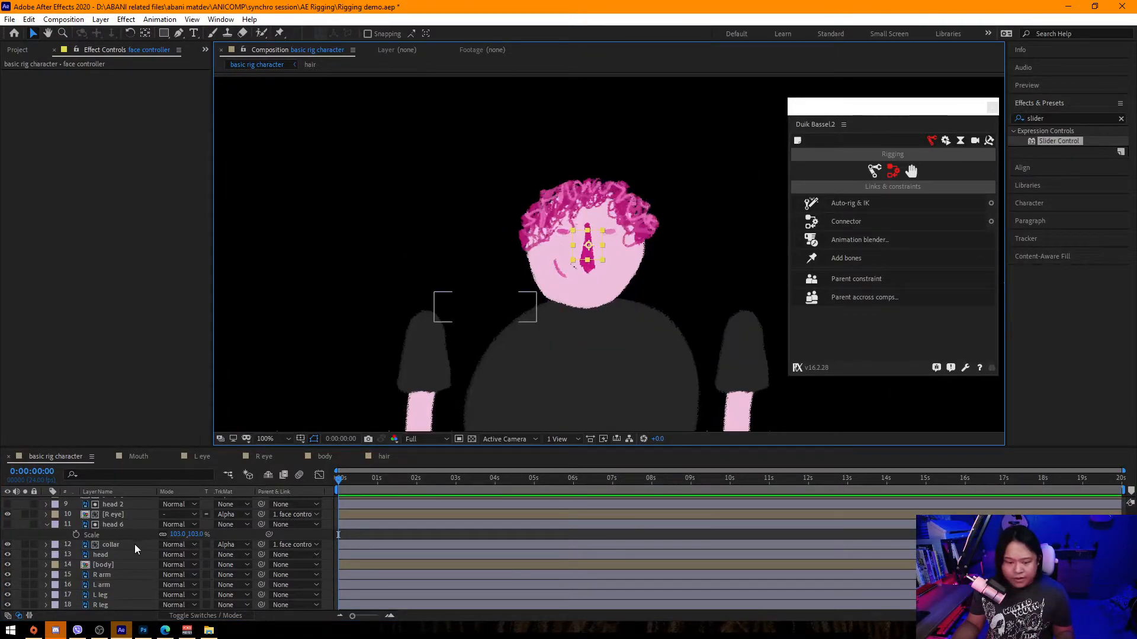
Set the body layer's hair control slider to 0 to test it.
left_click(112, 563)
left_click(126, 105)
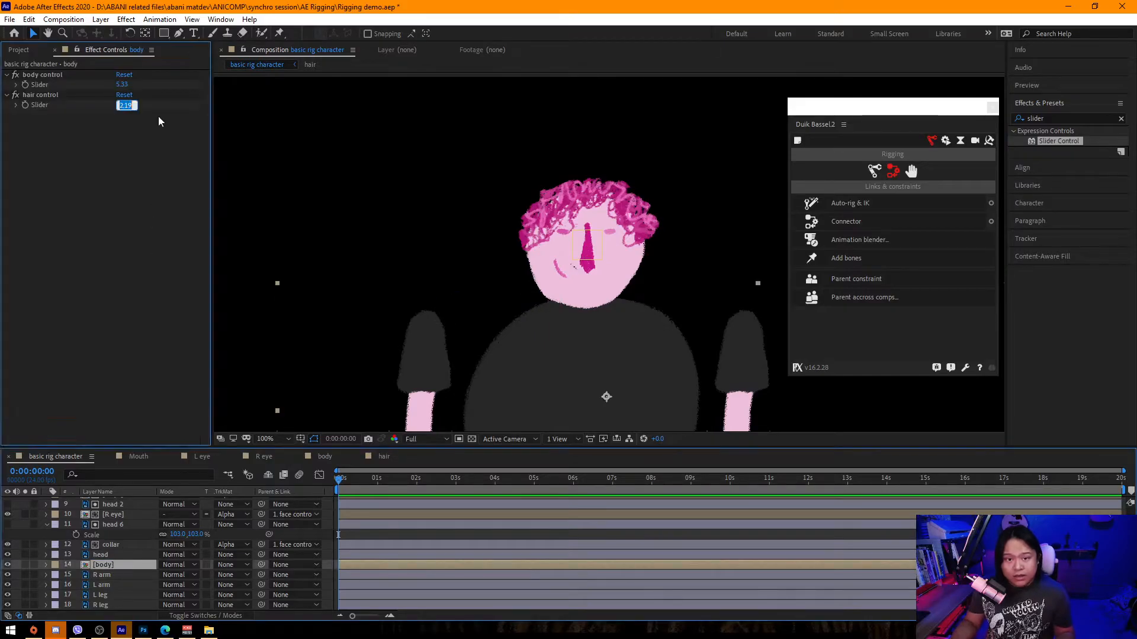
type("0")
key("Return")
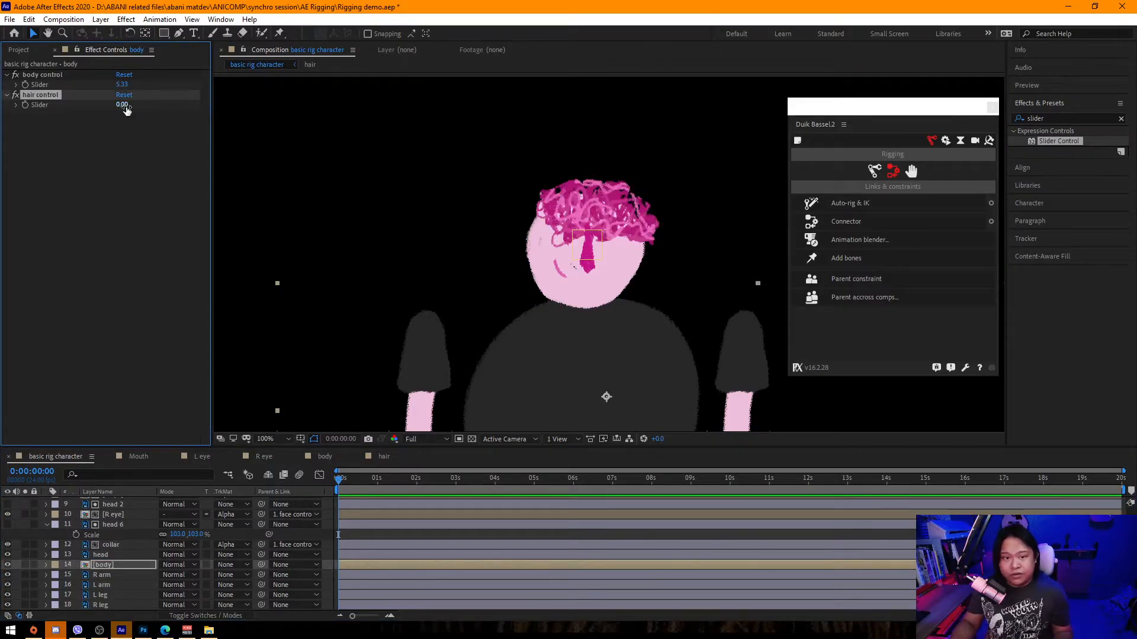
Set both the hair control and body control sliders to 2.
left_click(124, 106)
type("2")
key("Return")
left_click(123, 85)
type("2")
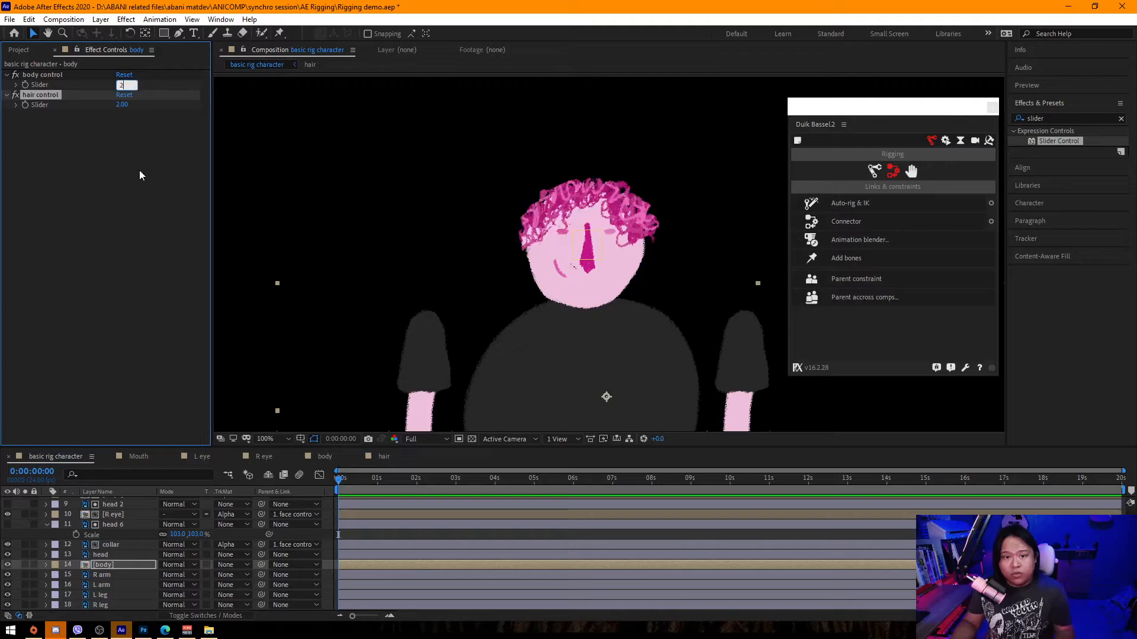
key("Return")
Select all layers and turn on hiding of shy layers in the timeline.
scroll(541, 419, "down", 4)
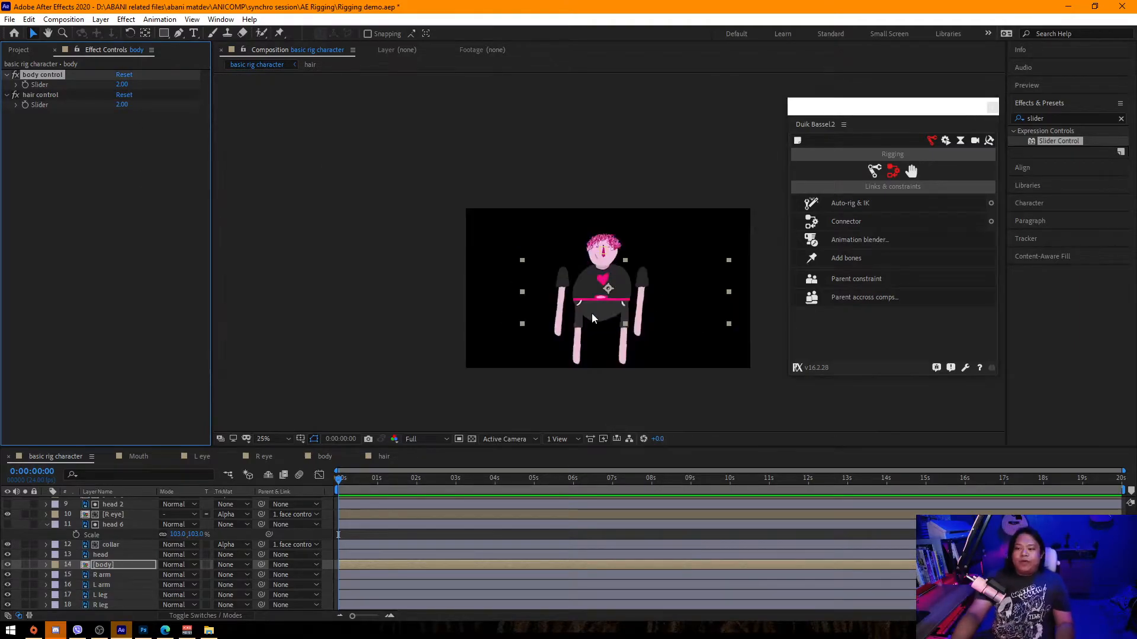
left_click(541, 414)
scroll(574, 416, "up", 3)
left_click_drag(545, 310, 555, 263)
scroll(513, 297, "down", 1)
left_click(149, 527)
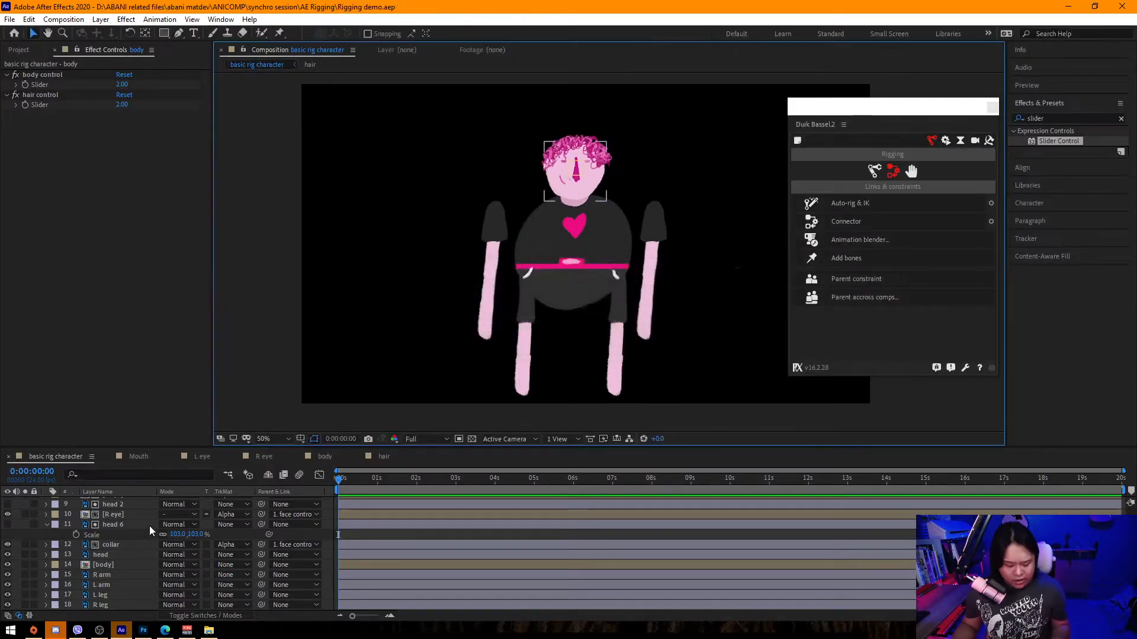
key("ctrl+a")
key("u")
key("u")
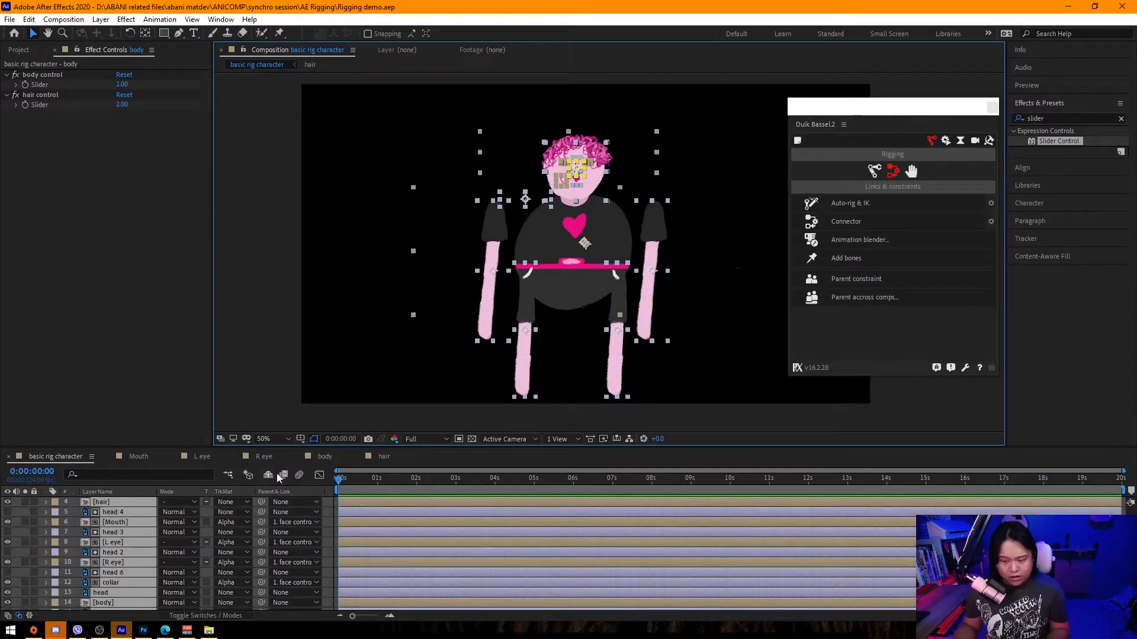
left_click(269, 477)
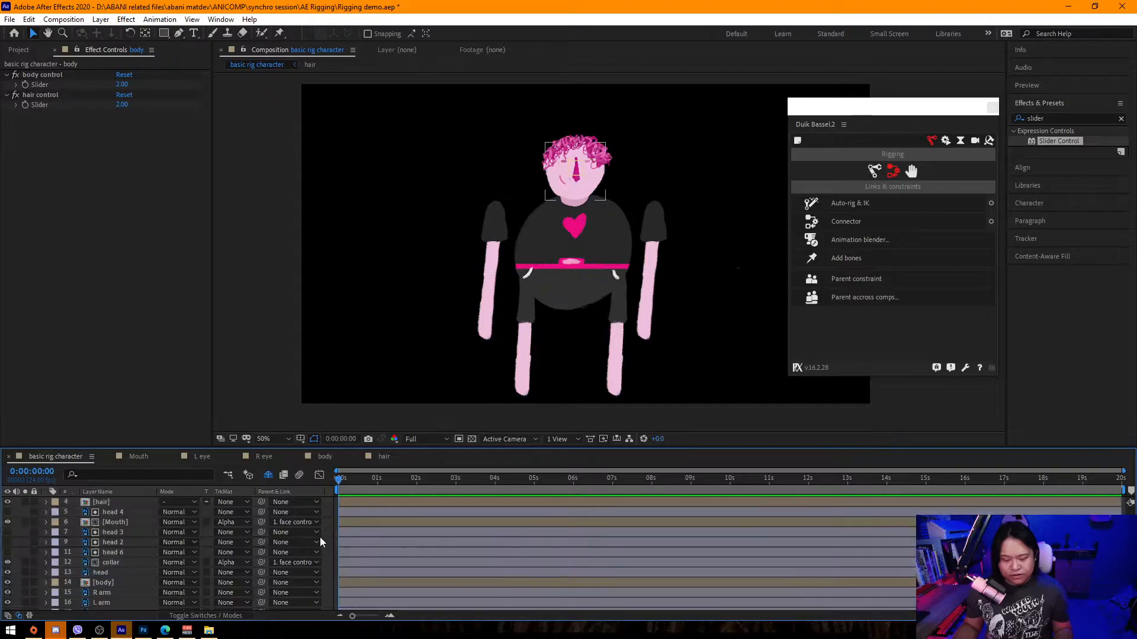
Show the layer switches and mark the nose, head 5, hair and head 4 layers as shy.
scroll(319, 538, "up", 3)
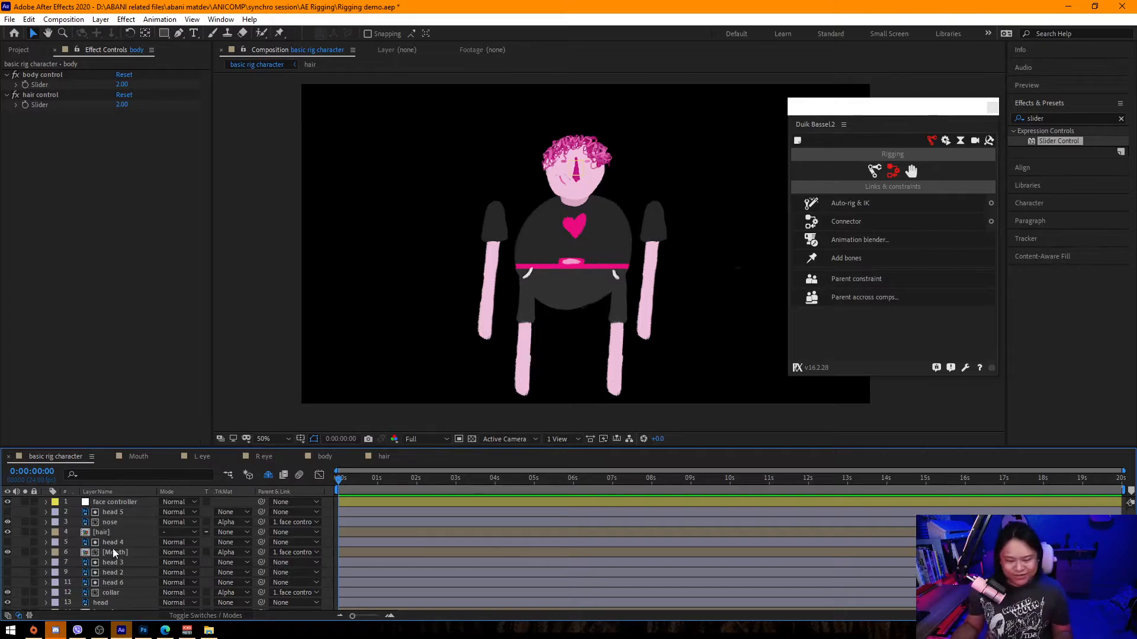
left_click(131, 542)
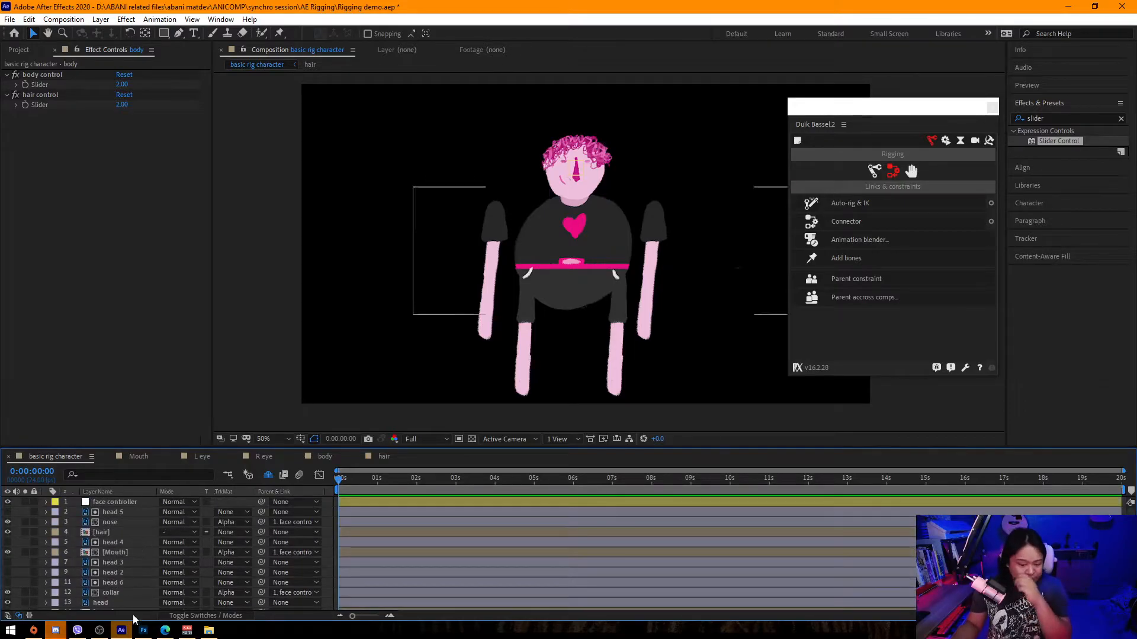
left_click(190, 616)
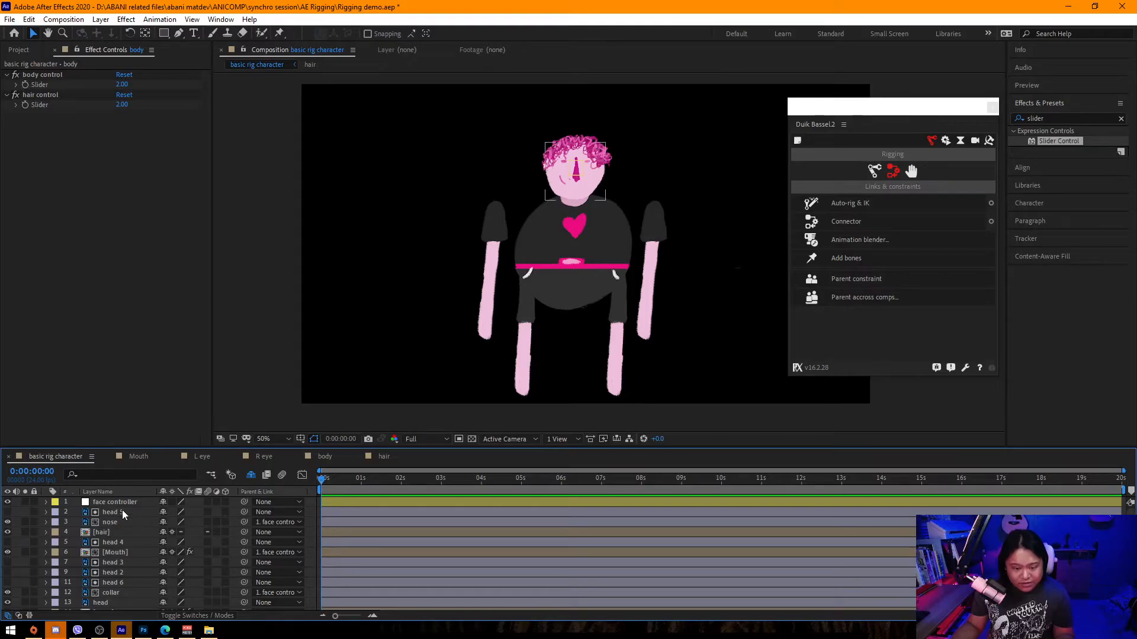
left_click(164, 522)
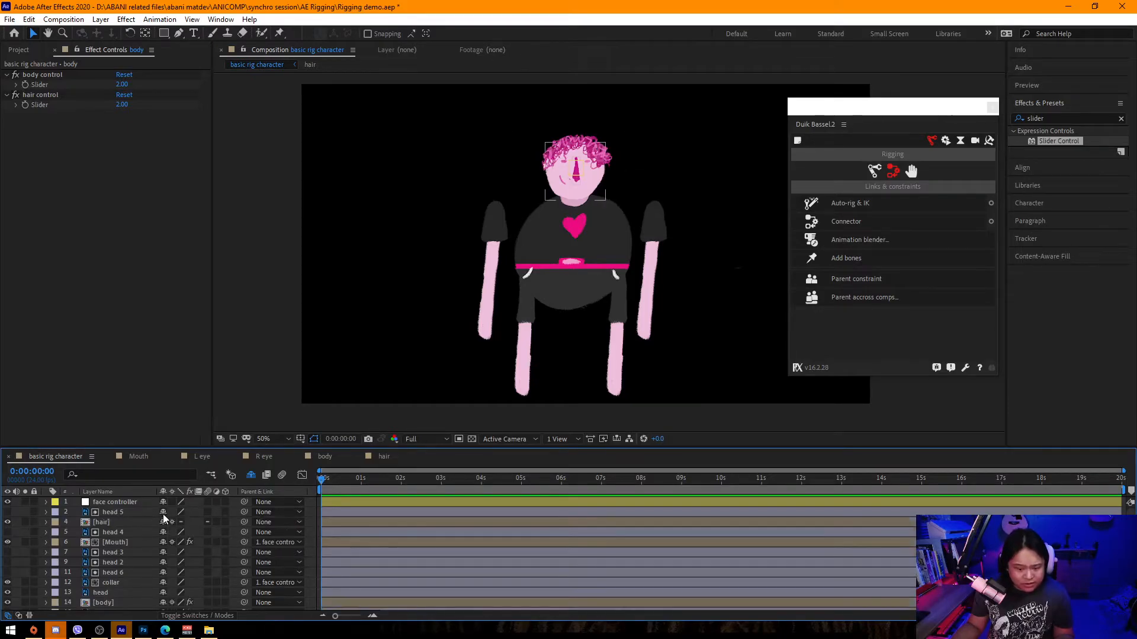
left_click(163, 512)
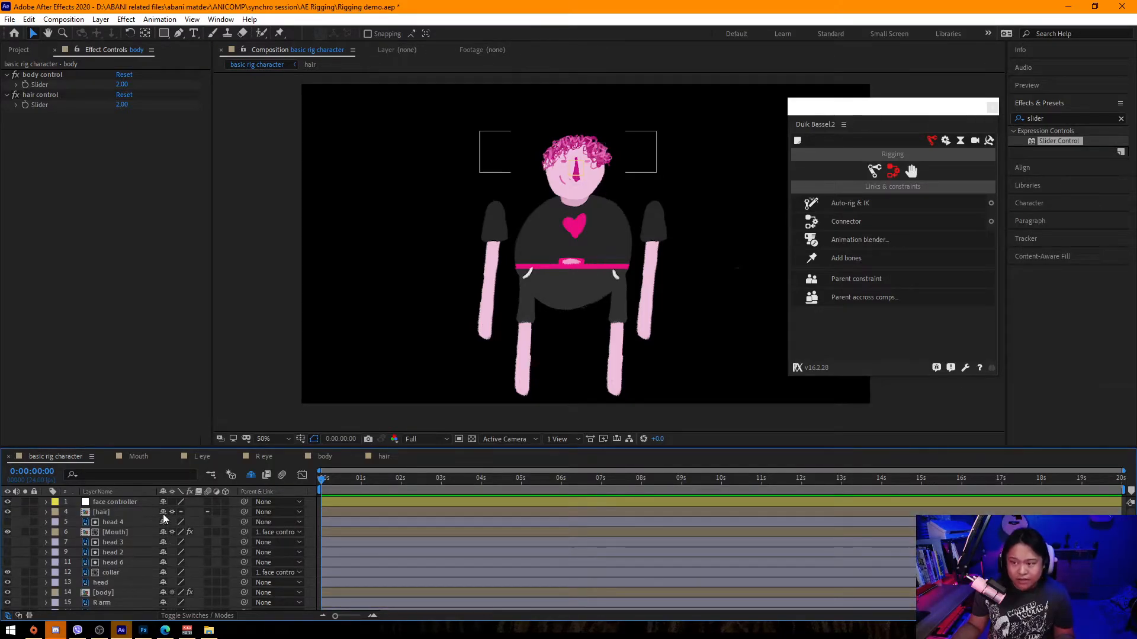
left_click(163, 513)
left_click(163, 513)
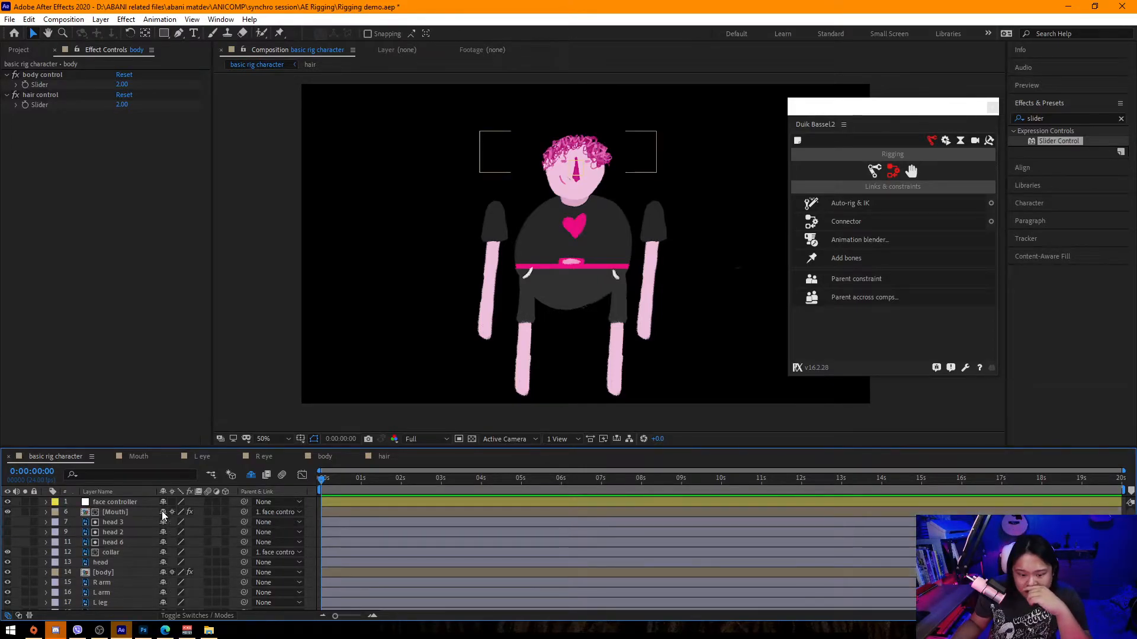
Mark the head 3, head 2, head 6 and collar layers as shy while keeping the Mouth layer unshy.
left_click(163, 513)
left_click(163, 513)
left_click(163, 512)
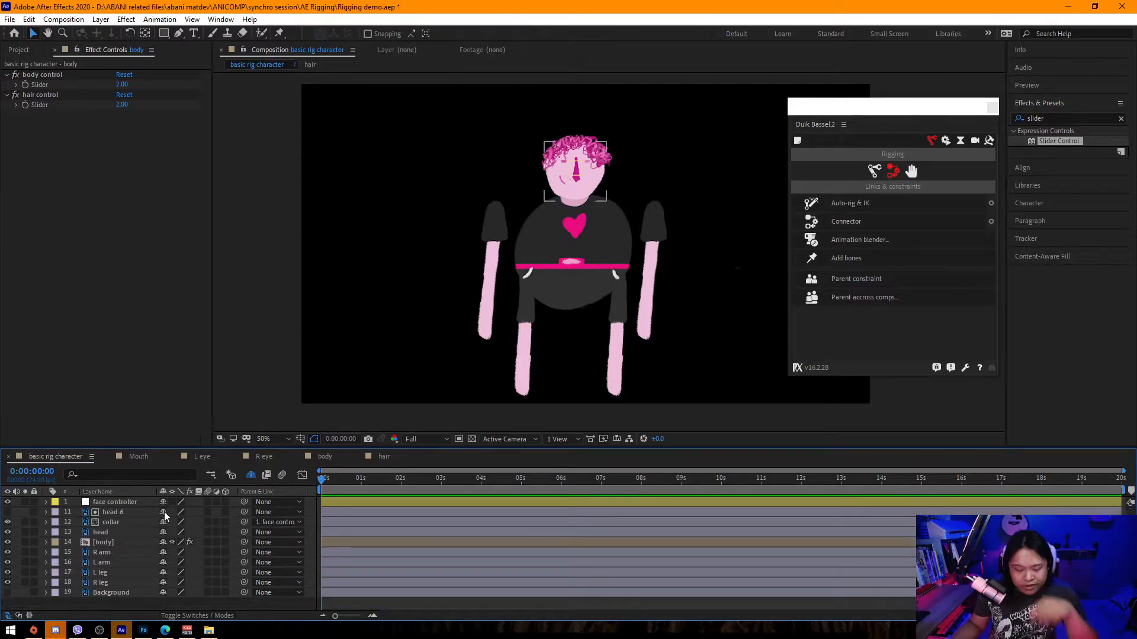
left_click(251, 475)
left_click(163, 553)
left_click(251, 475)
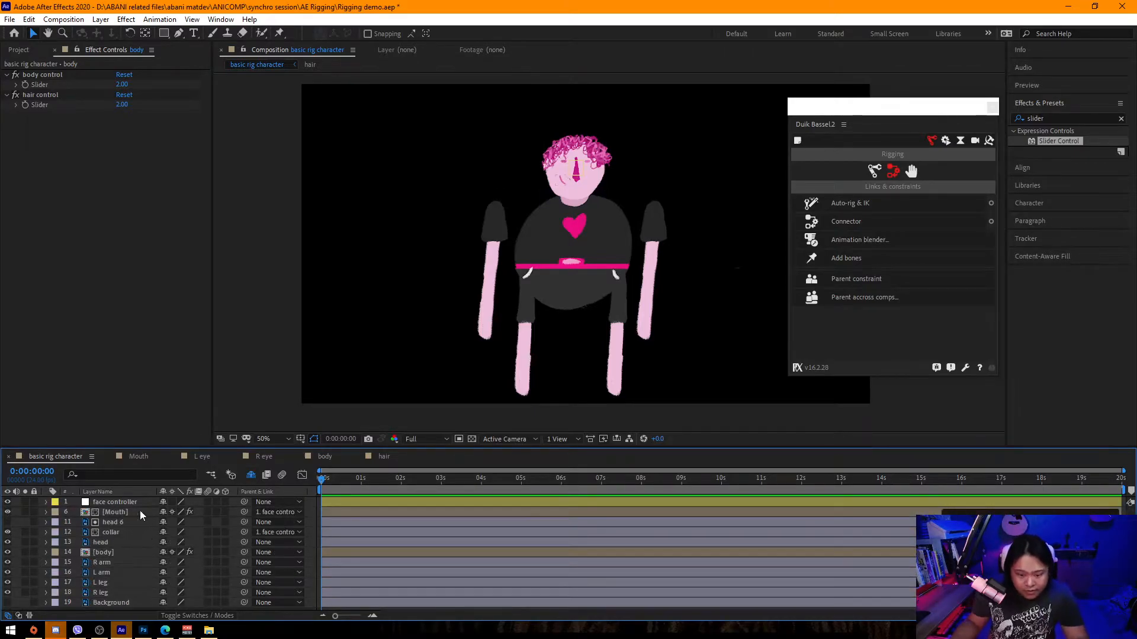
left_click(164, 523)
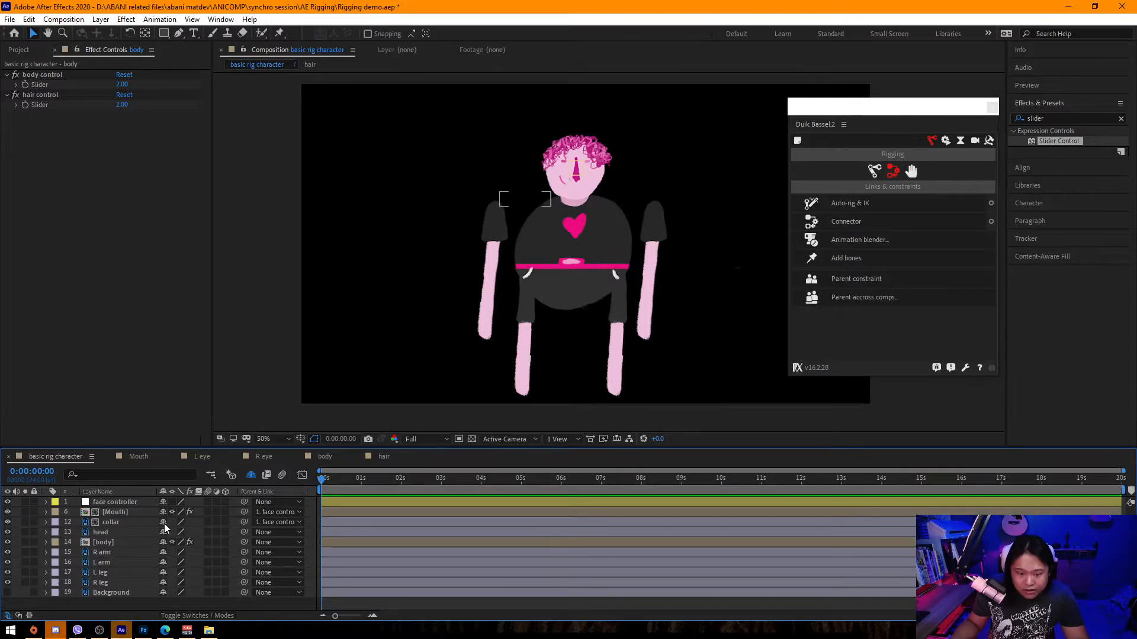
left_click(164, 524)
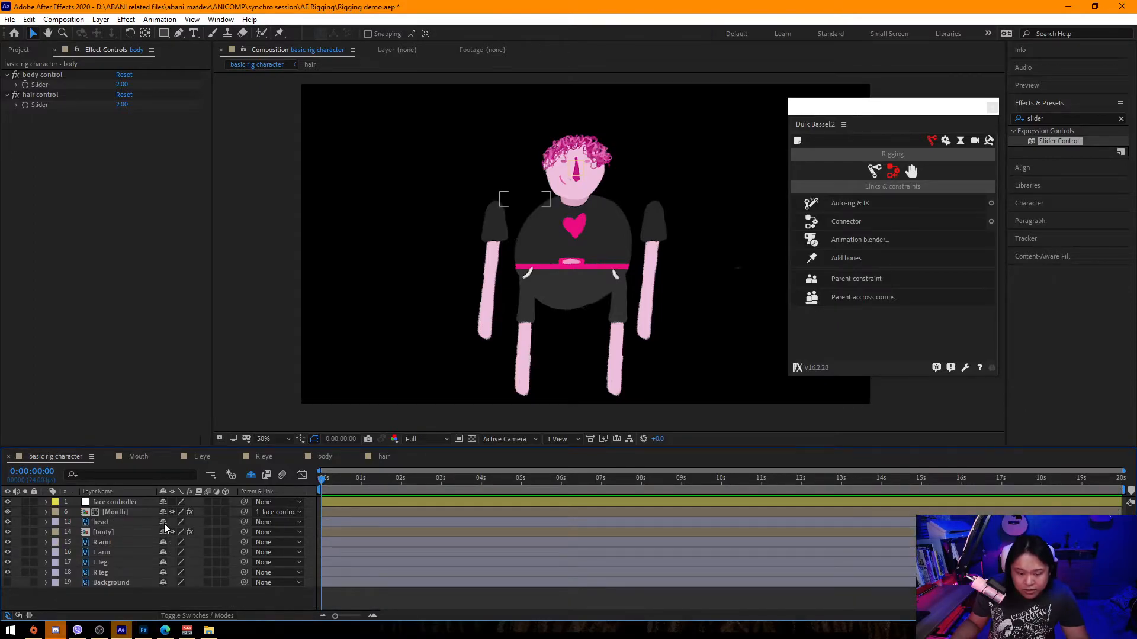
Move the head layer's anchor point down toward the neck with the Pan Behind tool.
left_click(90, 533)
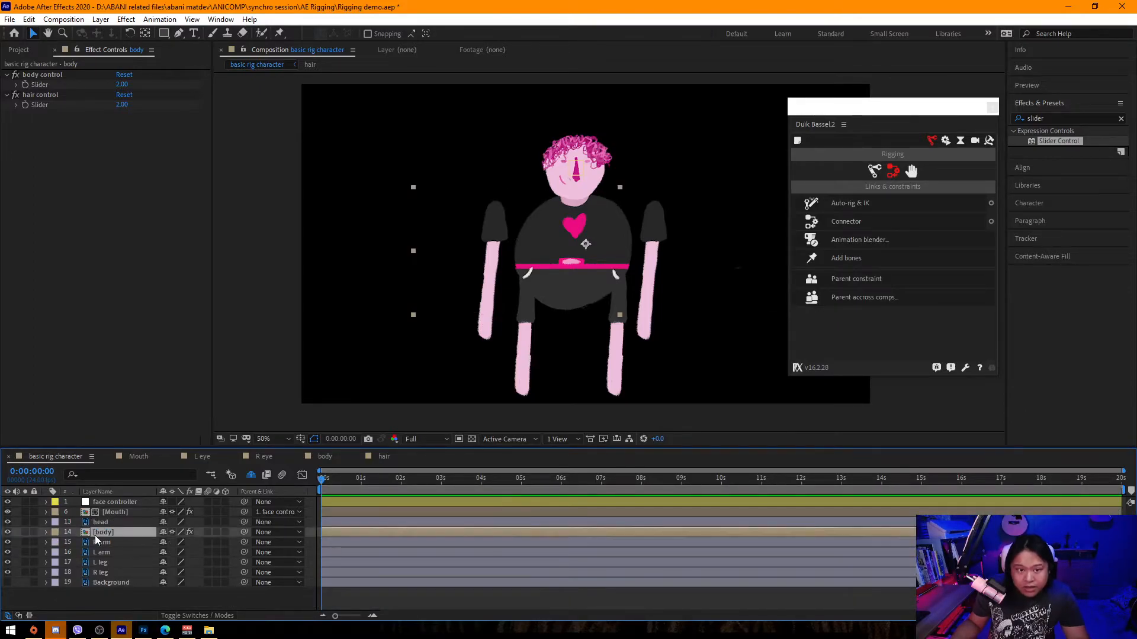
left_click(115, 513)
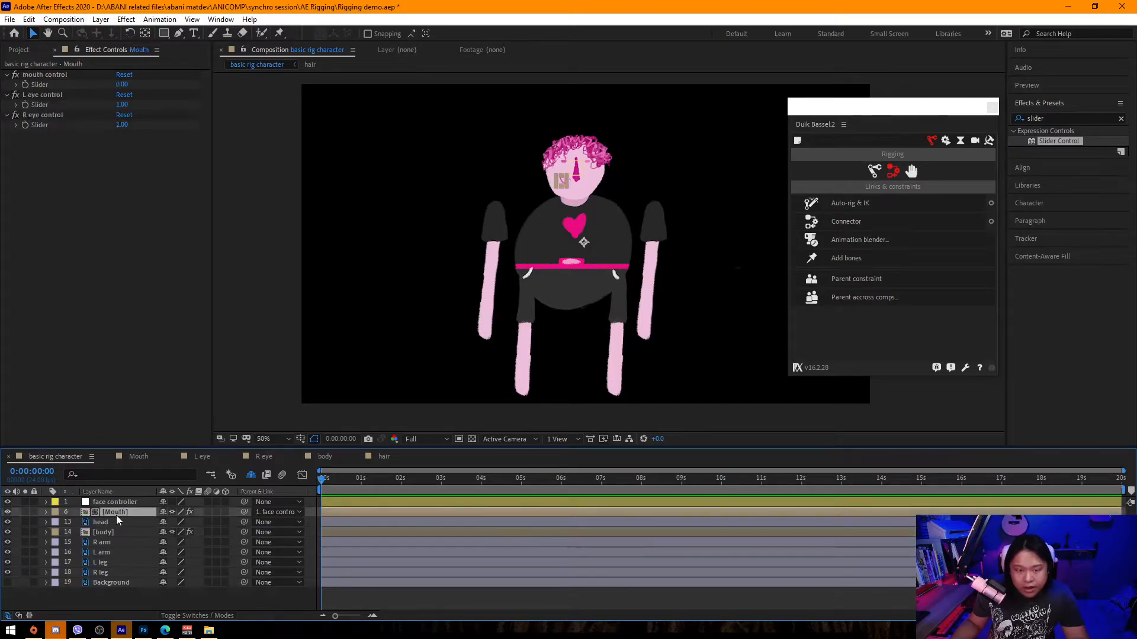
left_click(114, 533)
left_click(108, 522)
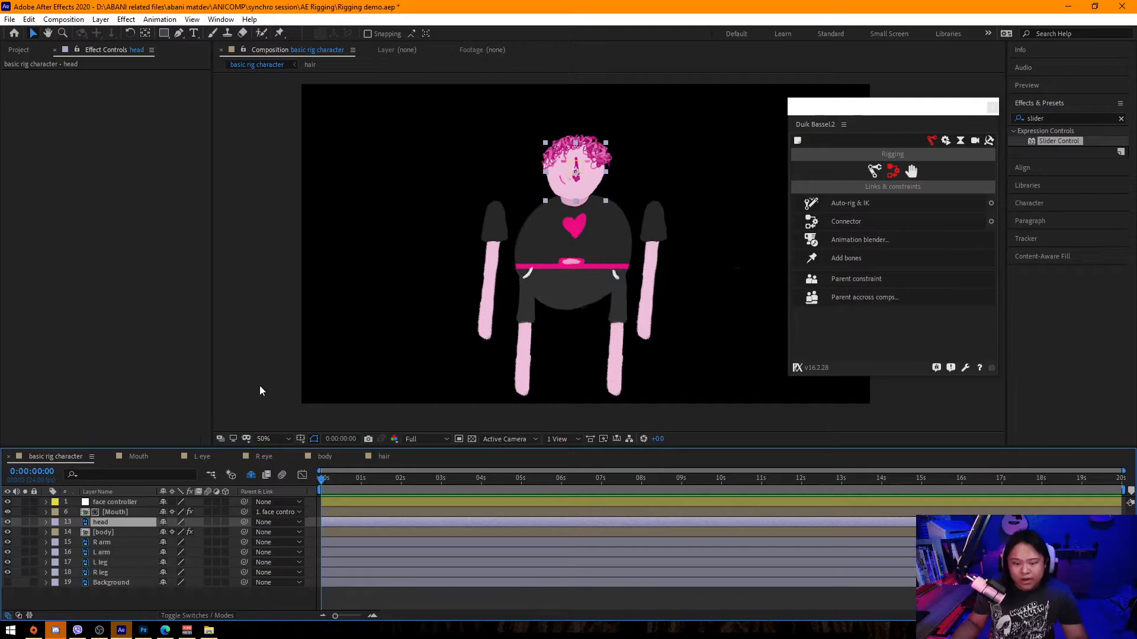
key("y")
left_click_drag(585, 180, 577, 194)
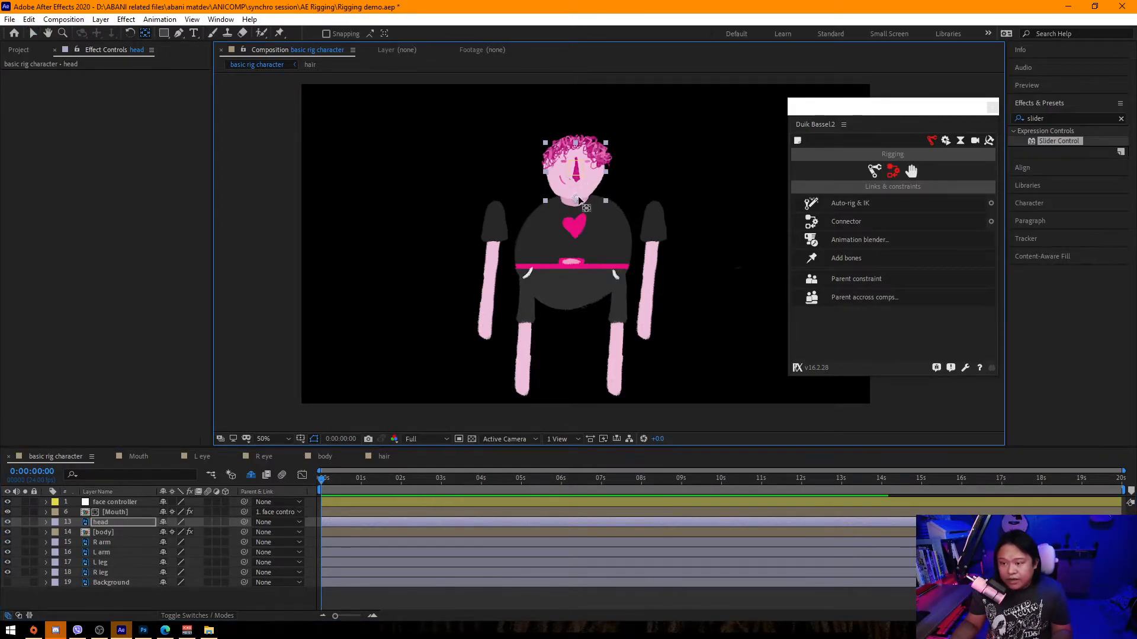
Try rotating the head layer and undo the rotation.
key("r")
left_click_drag(176, 533, 189, 534)
key("ctrl+z")
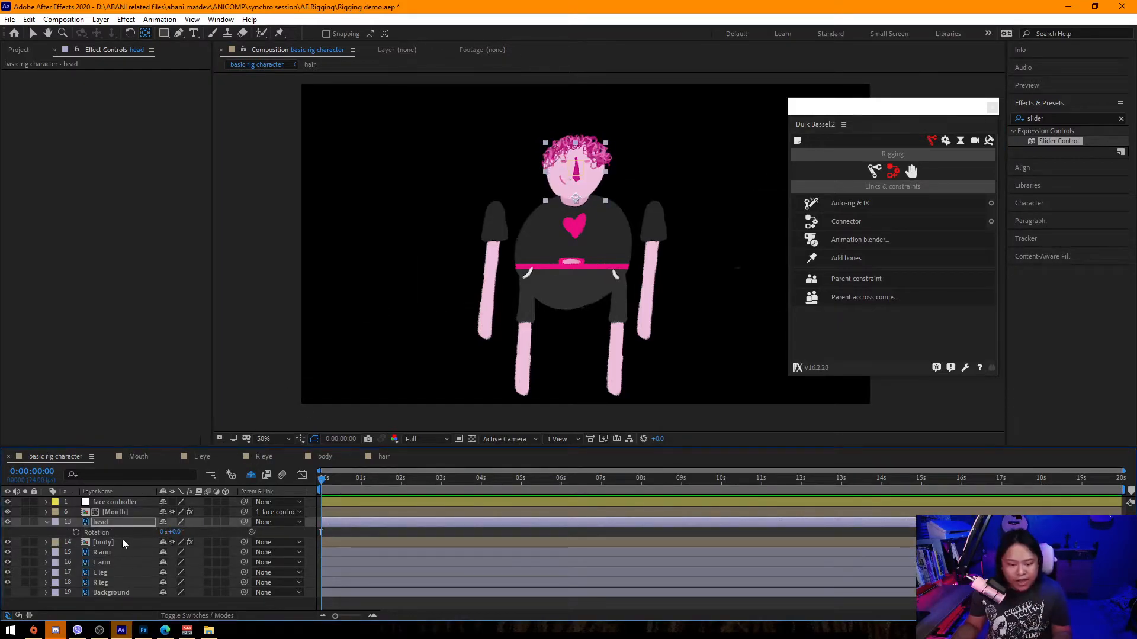
left_click(125, 543)
left_click(491, 249)
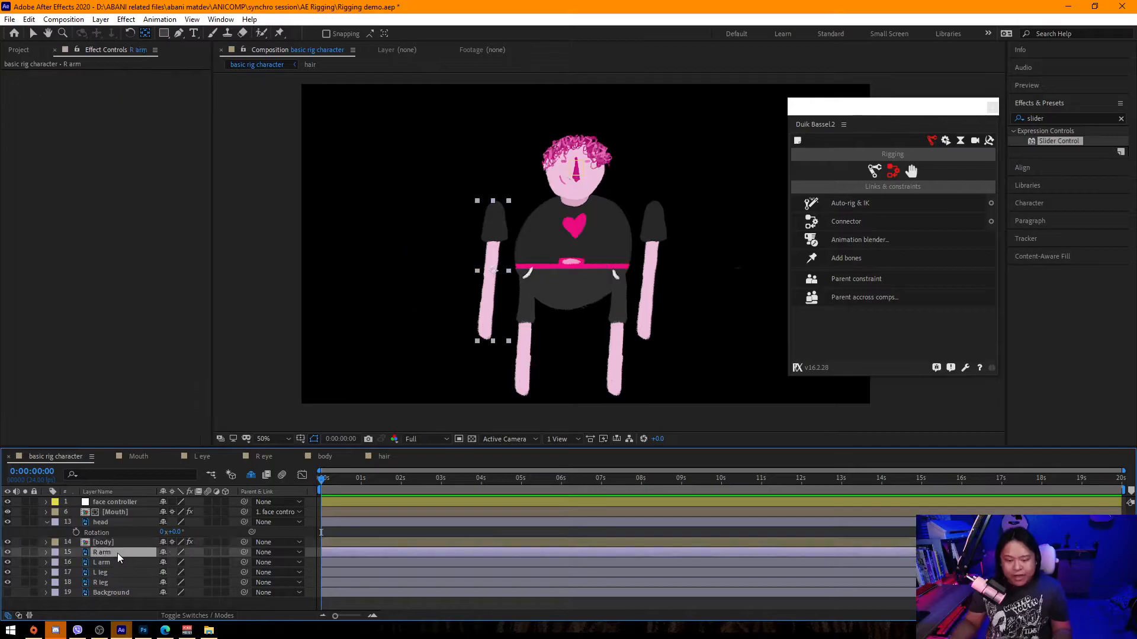
scroll(308, 355, "down", 2)
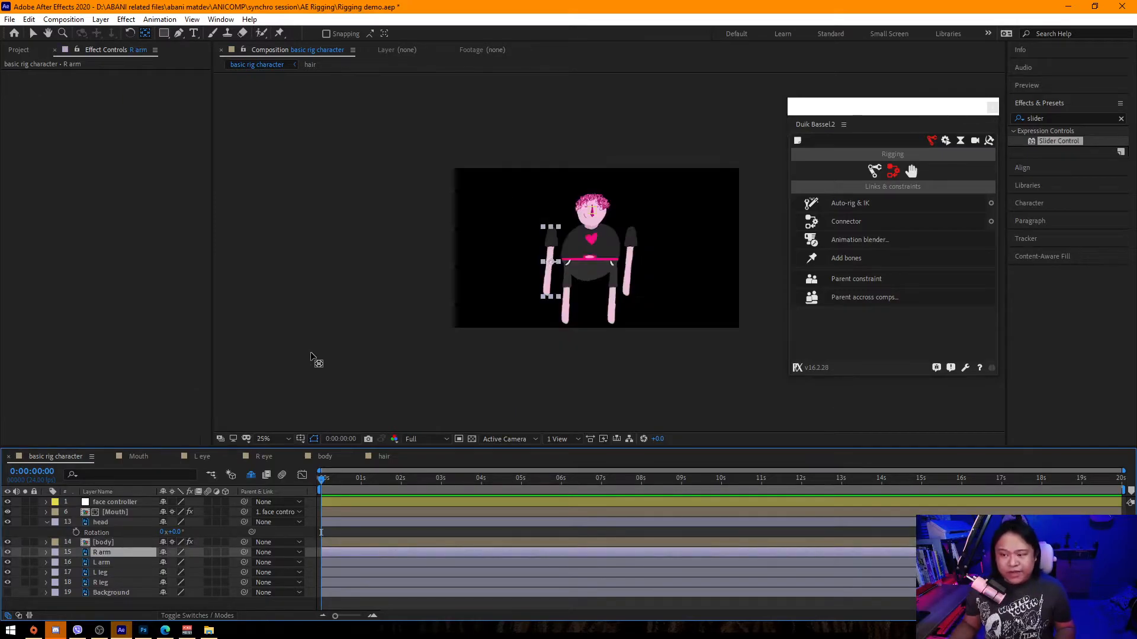
left_click(311, 353)
scroll(331, 360, "up", 2)
key("v")
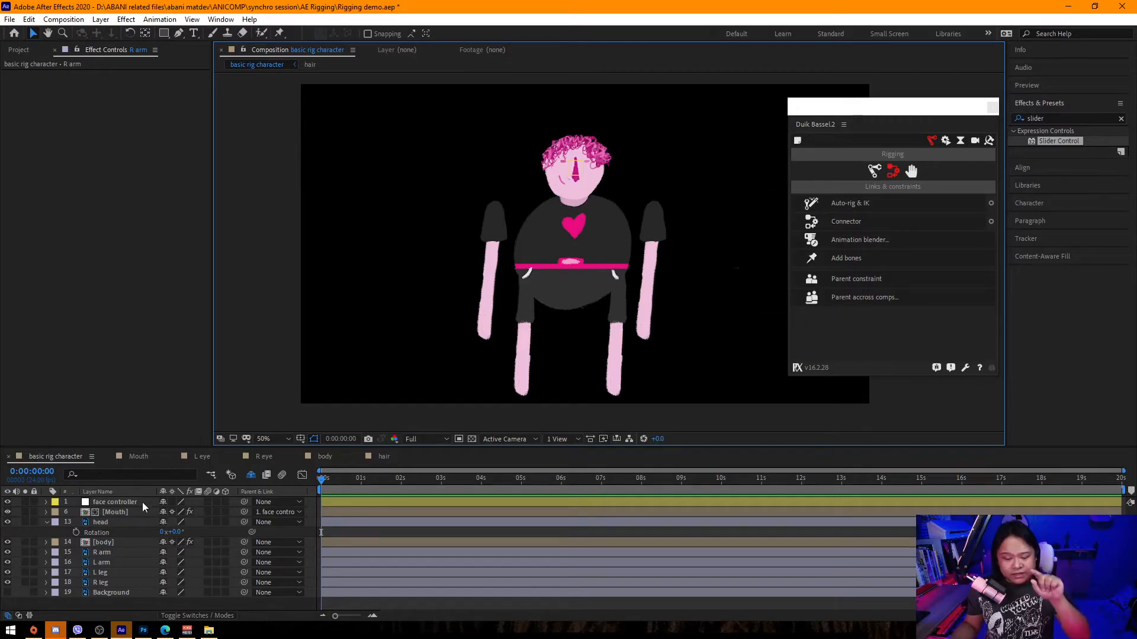
Parent the face controller and hair layers to the head layer.
left_click(108, 523)
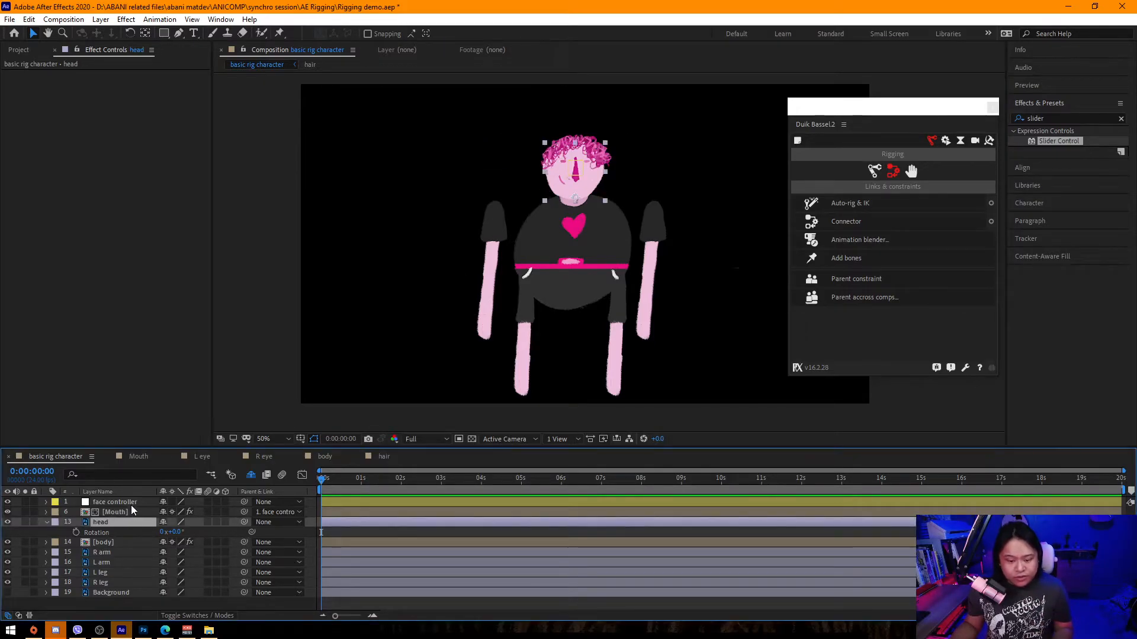
left_click(126, 502)
left_click(250, 475)
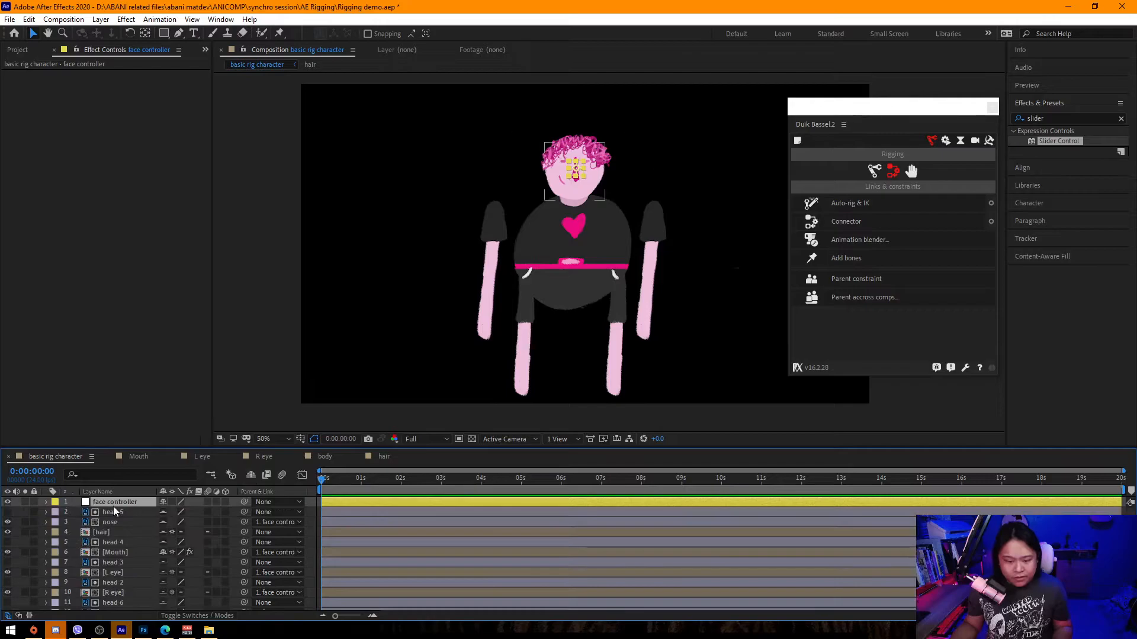
left_click(115, 534)
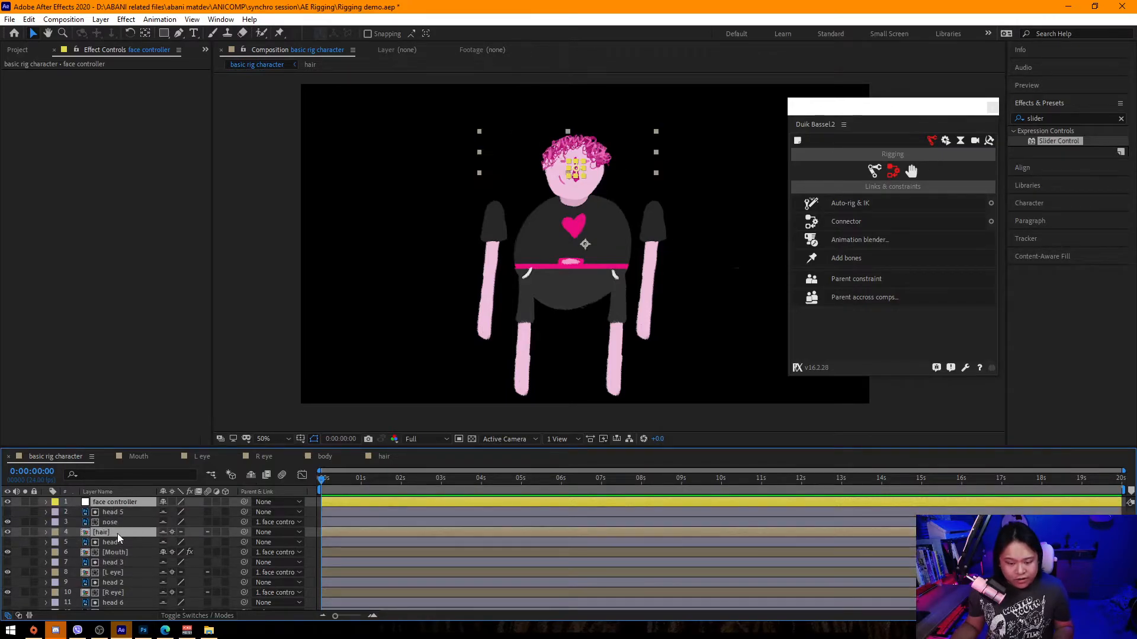
left_click(264, 533)
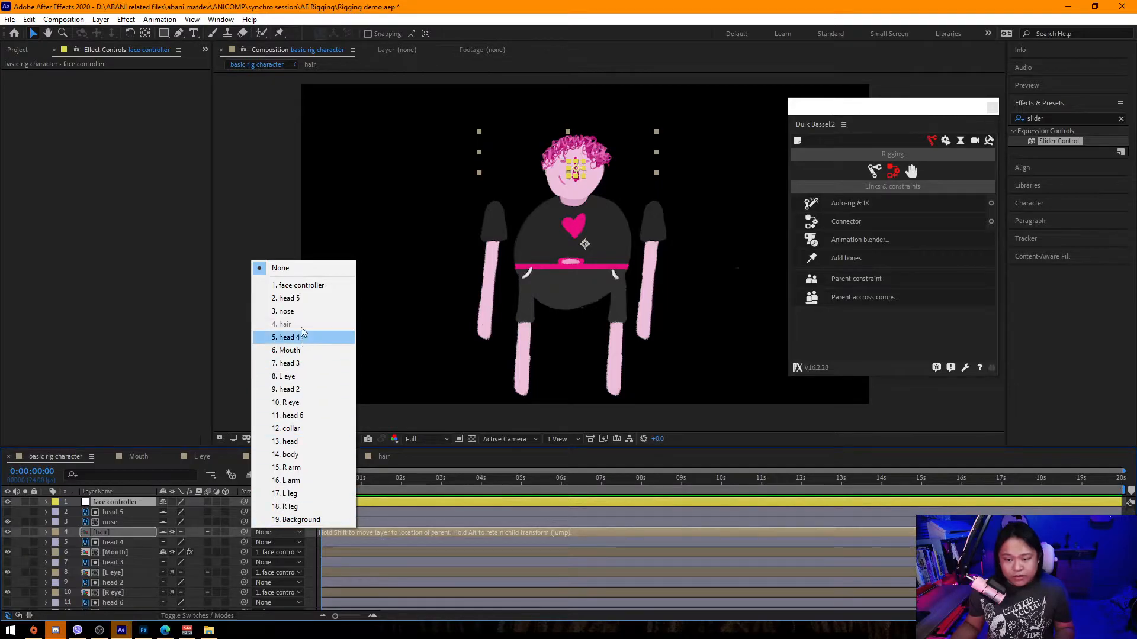
left_click(304, 442)
left_click(251, 476)
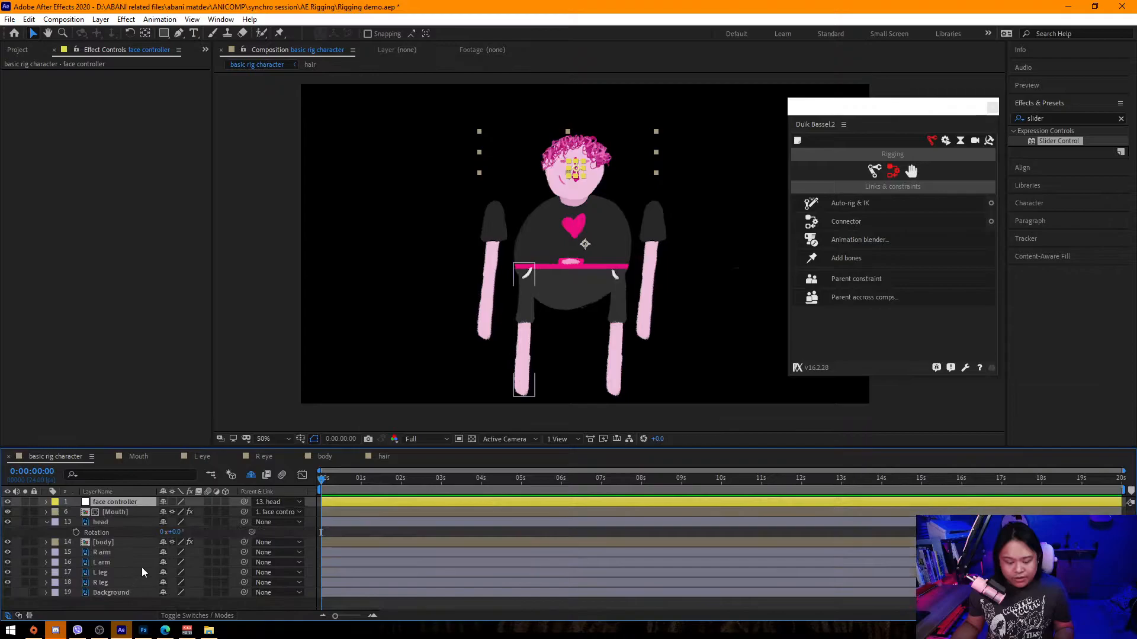
Zoom in and move the head layer's anchor point down to the base of the neck.
left_click(132, 520)
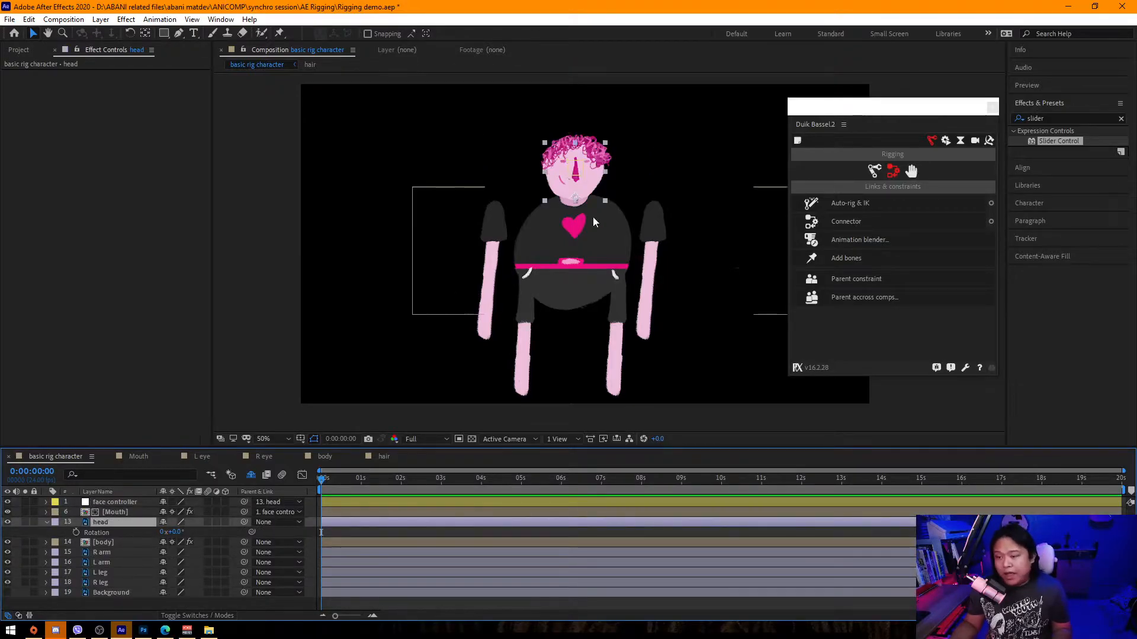
scroll(587, 183, "up", 2)
left_click_drag(566, 228, 650, 522)
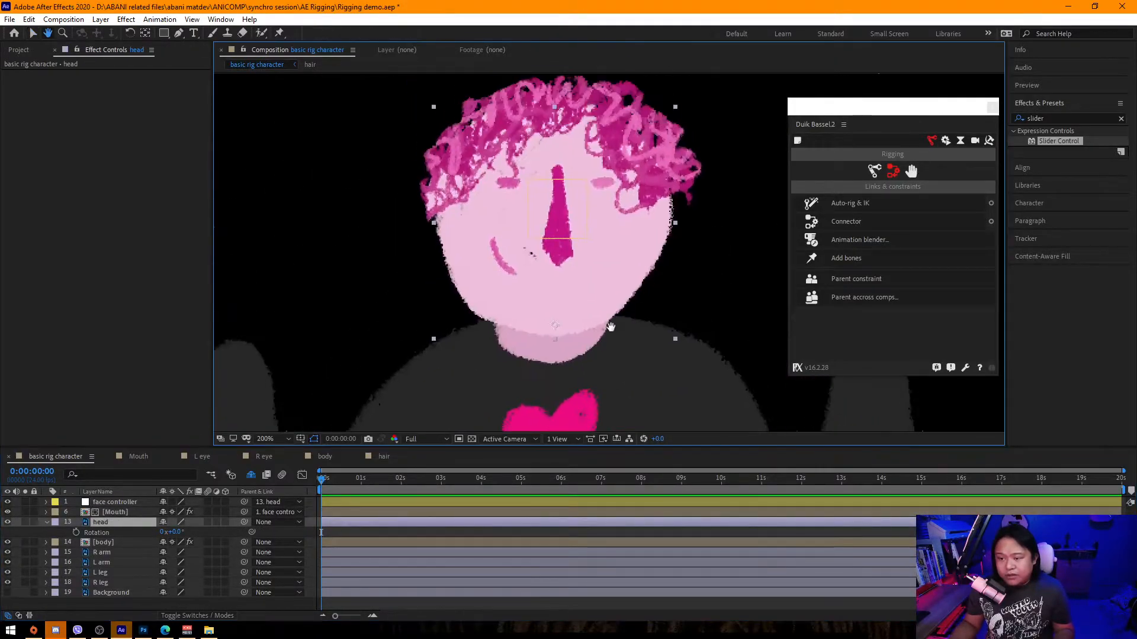
key("y")
left_click_drag(557, 297, 555, 332)
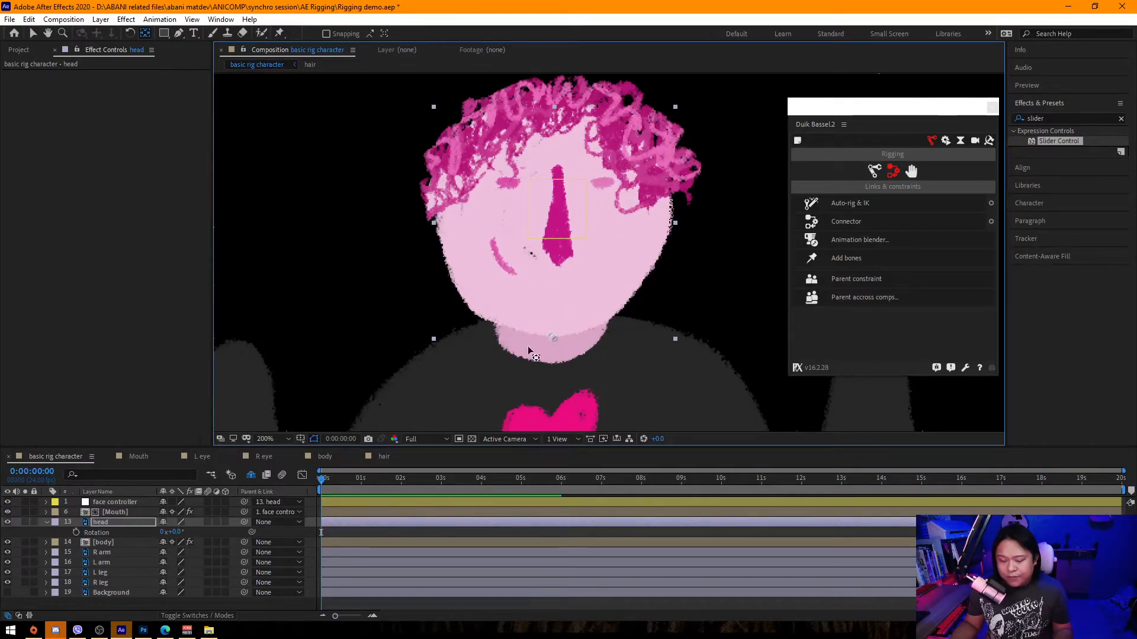
key("r")
key("r")
mouse_move(179, 533)
left_mouse_down()
mouse_move(192, 531)
mouse_move(178, 531)
left_mouse_up()
key("ctrl+z")
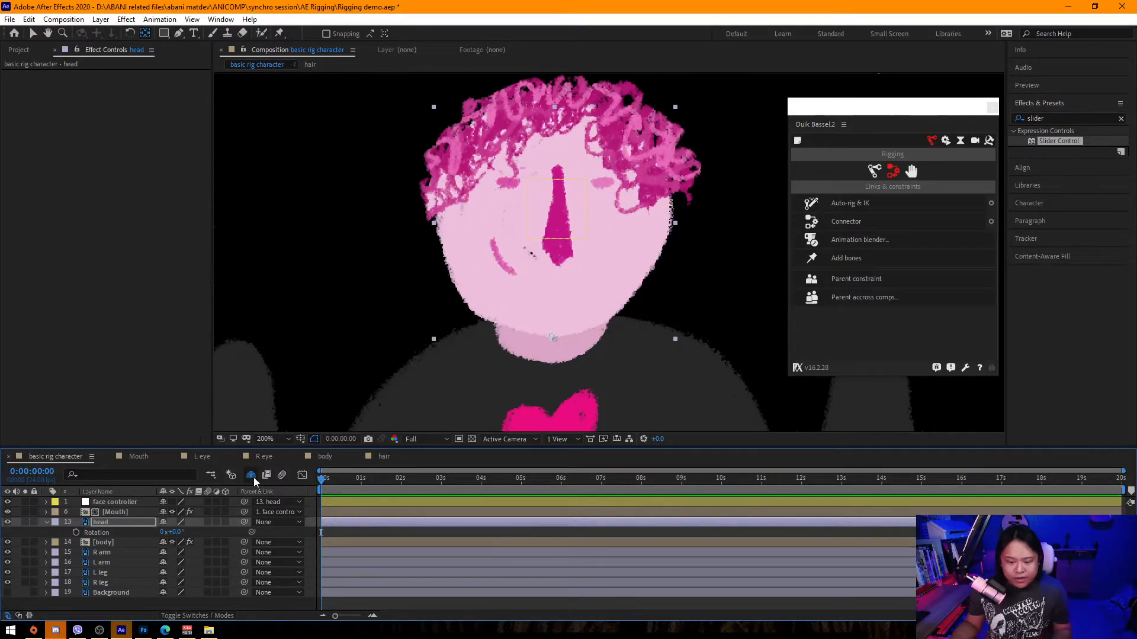
Parent the head 5, head 4, head 3, head 2 and head 6 layers to the head layer.
left_click(253, 477)
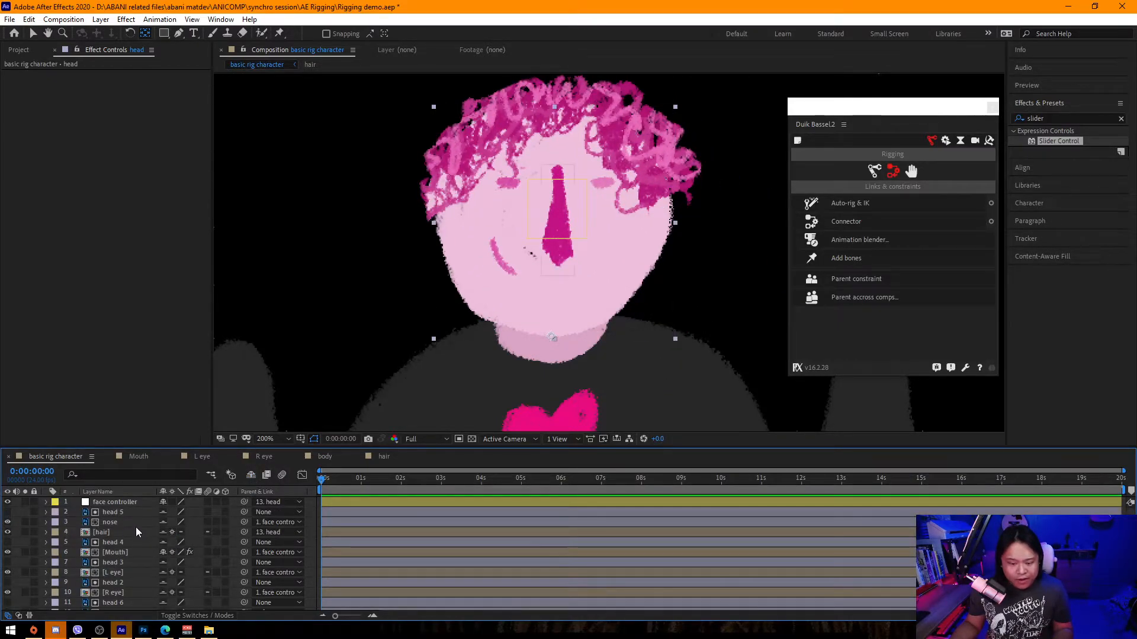
left_click(122, 543)
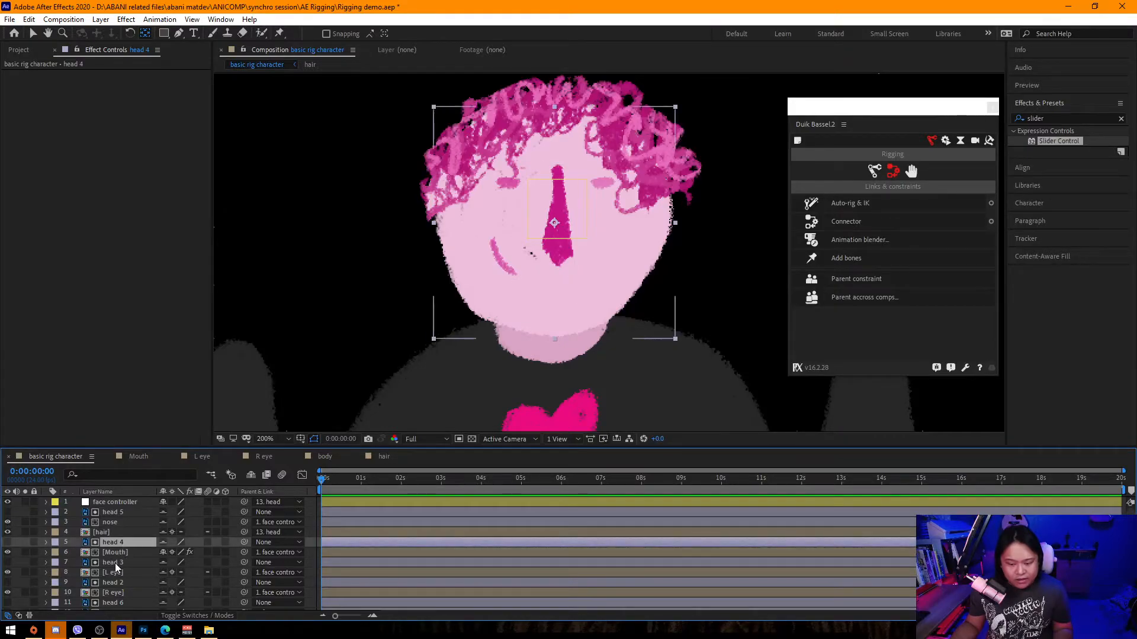
left_click(115, 563, "ctrl")
left_click(122, 582, "ctrl")
scroll(122, 582, "down", 1)
left_click(123, 573, "ctrl")
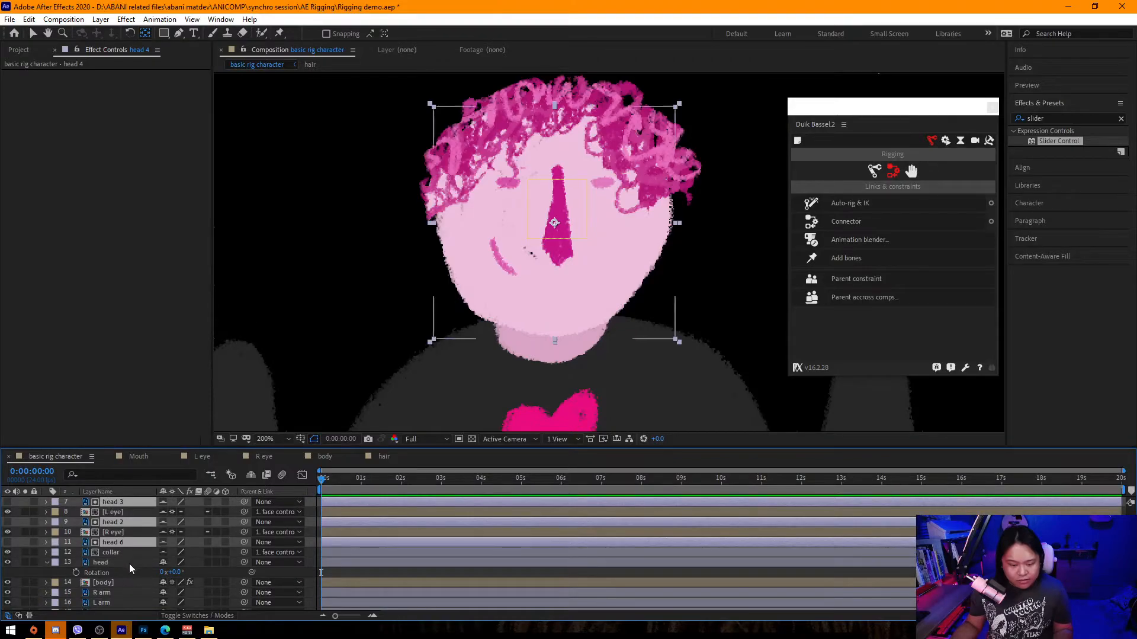
scroll(127, 551, "up", 1)
left_click(140, 513, "ctrl")
left_click(271, 514)
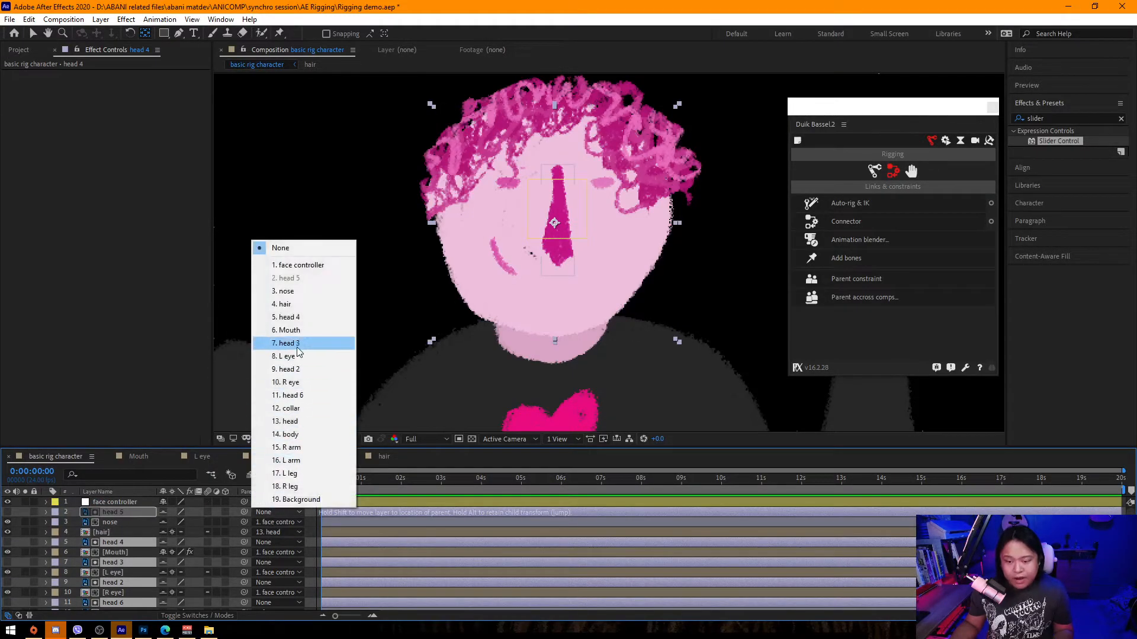
left_click(307, 422)
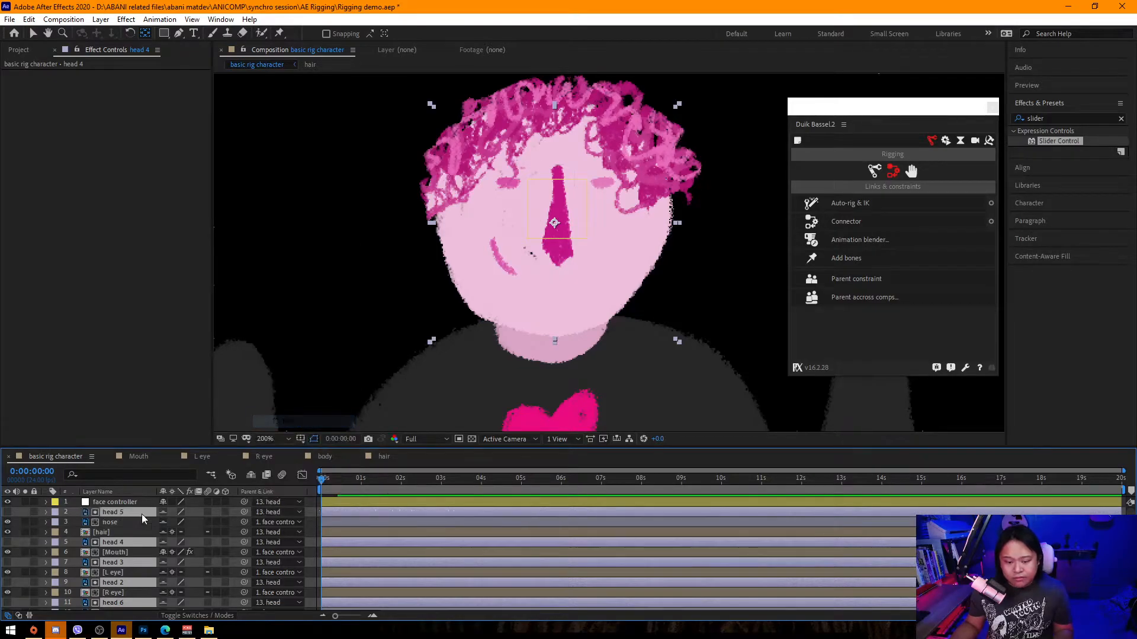
Test-rotate the head layer to check the parented features and reset its rotation to 0°.
left_click(251, 475)
left_click(123, 521)
key("r")
left_click_drag(171, 532, 195, 532)
left_click(610, 217)
key("v")
left_click(610, 216)
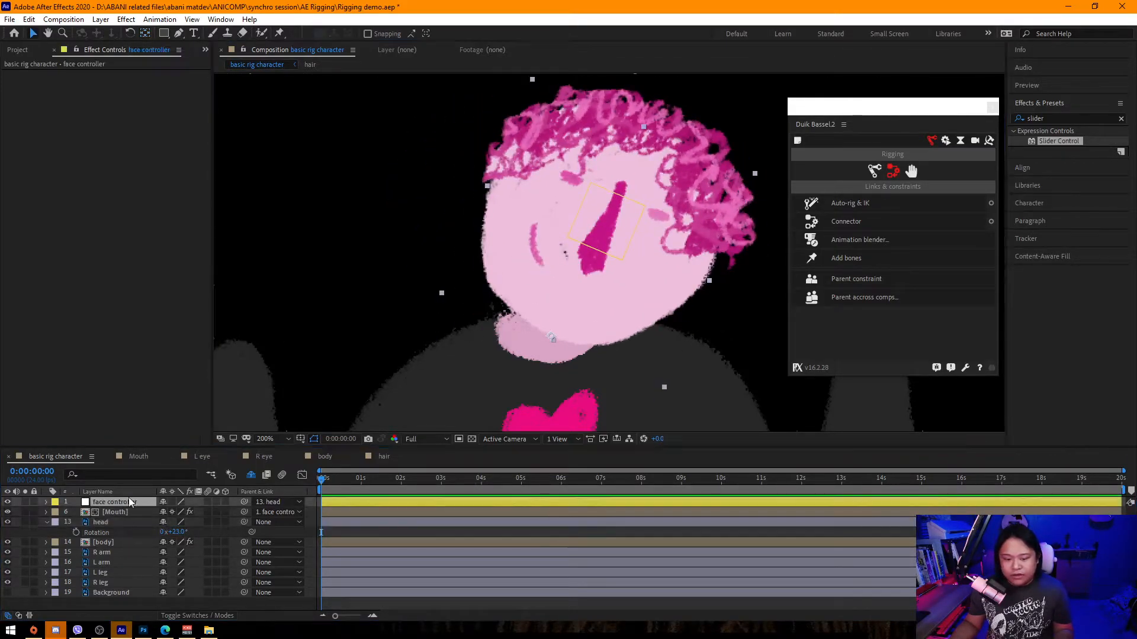
mouse_move(598, 234)
left_mouse_down()
mouse_move(565, 246)
mouse_move(681, 283)
mouse_move(754, 284)
mouse_move(587, 236)
left_mouse_up()
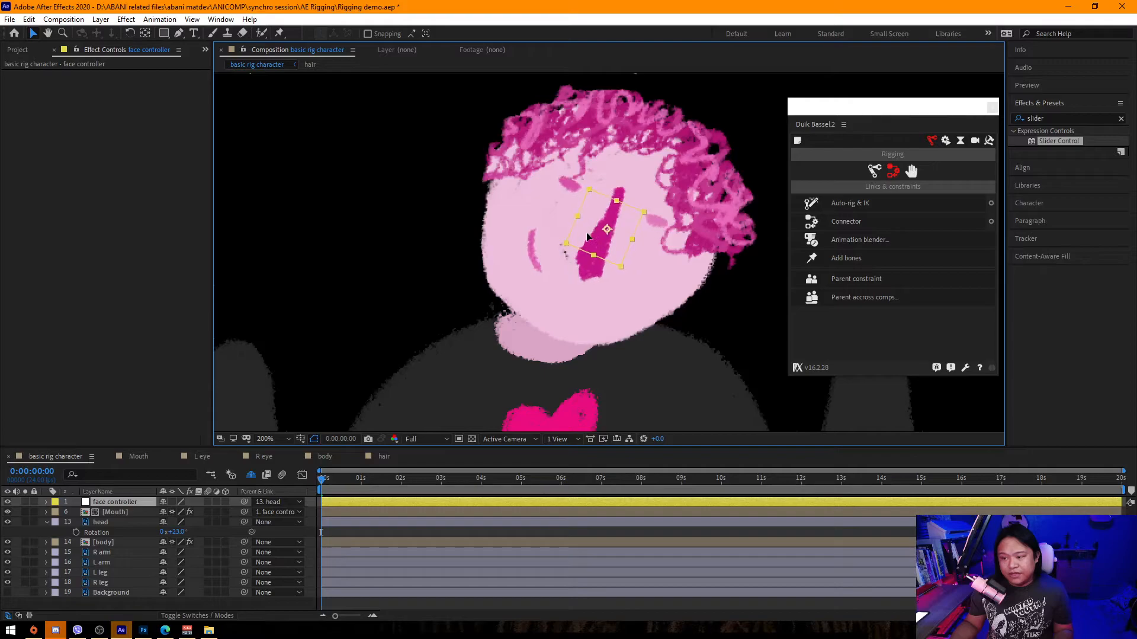
left_click(189, 531)
type("0")
key("Return")
Parent the head layer to the body layer.
scroll(528, 286, "down", 4)
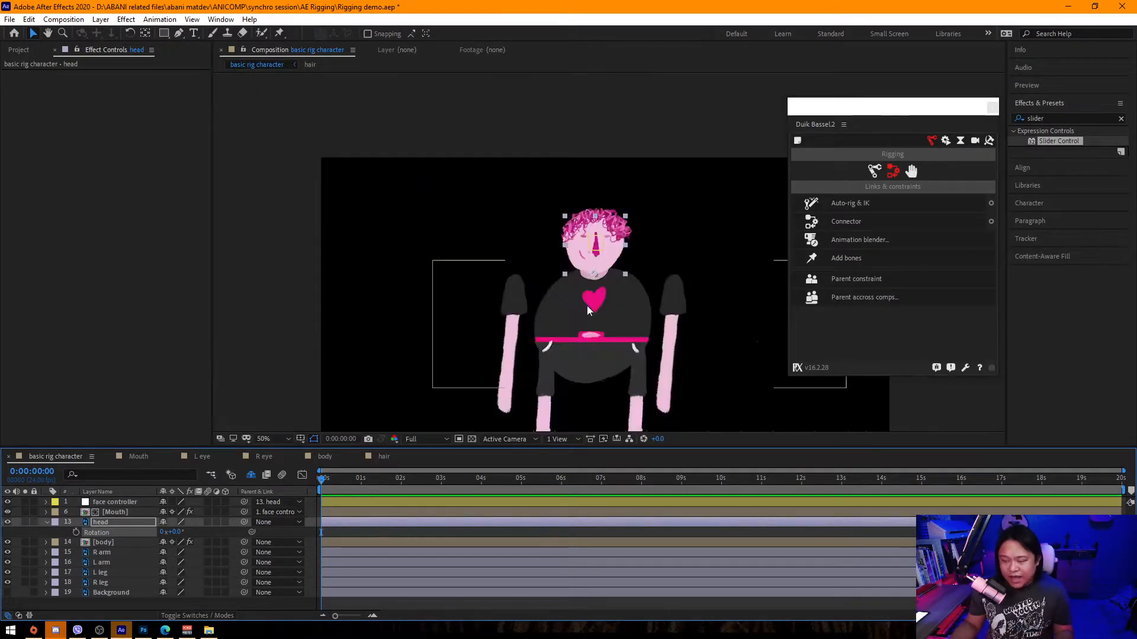
left_click(542, 282)
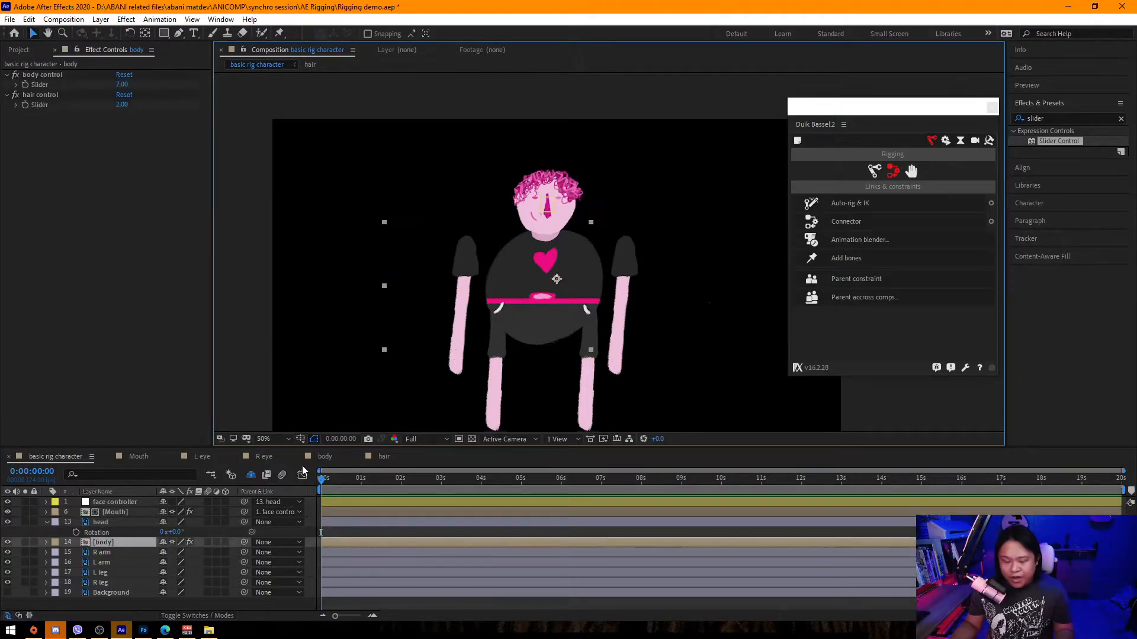
scroll(575, 342, "up", 2)
mouse_move(528, 292)
left_mouse_down()
mouse_move(581, 266)
mouse_move(533, 290)
left_mouse_up()
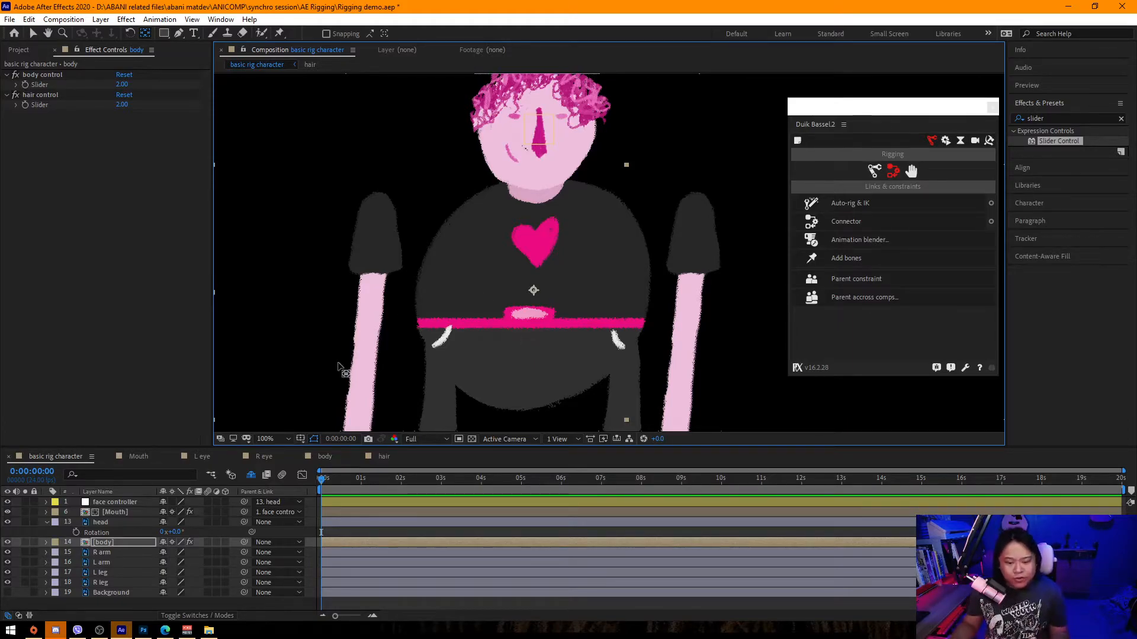
left_click(116, 543)
left_click(123, 522)
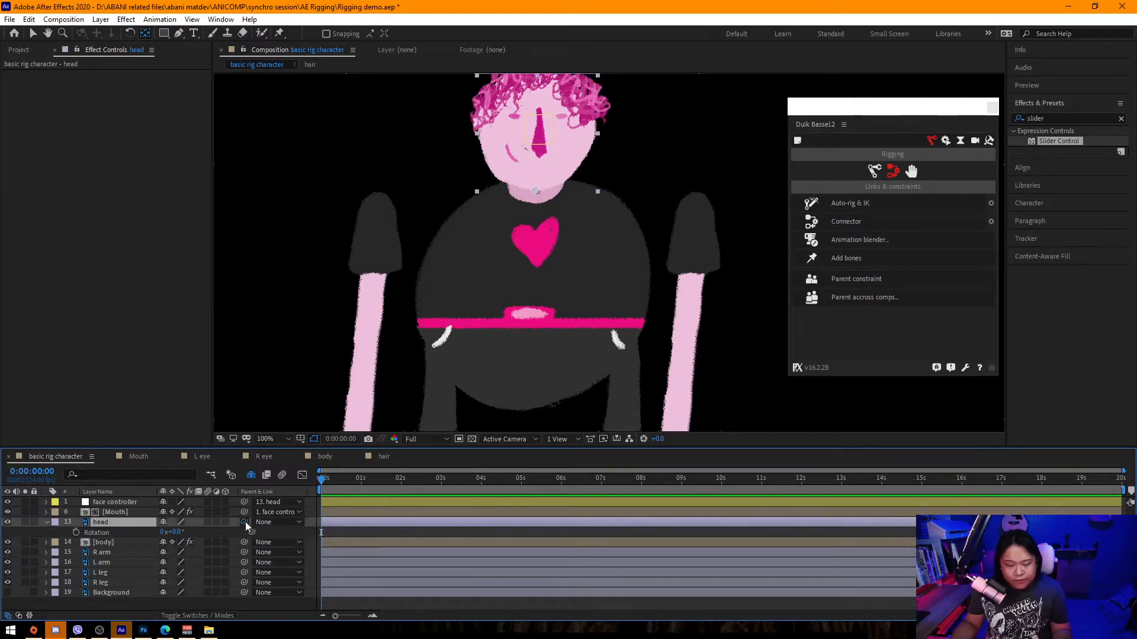
left_click_drag(245, 523, 163, 545)
Try rotating the body layer, undo it, and save the project.
left_click(123, 542)
key("r")
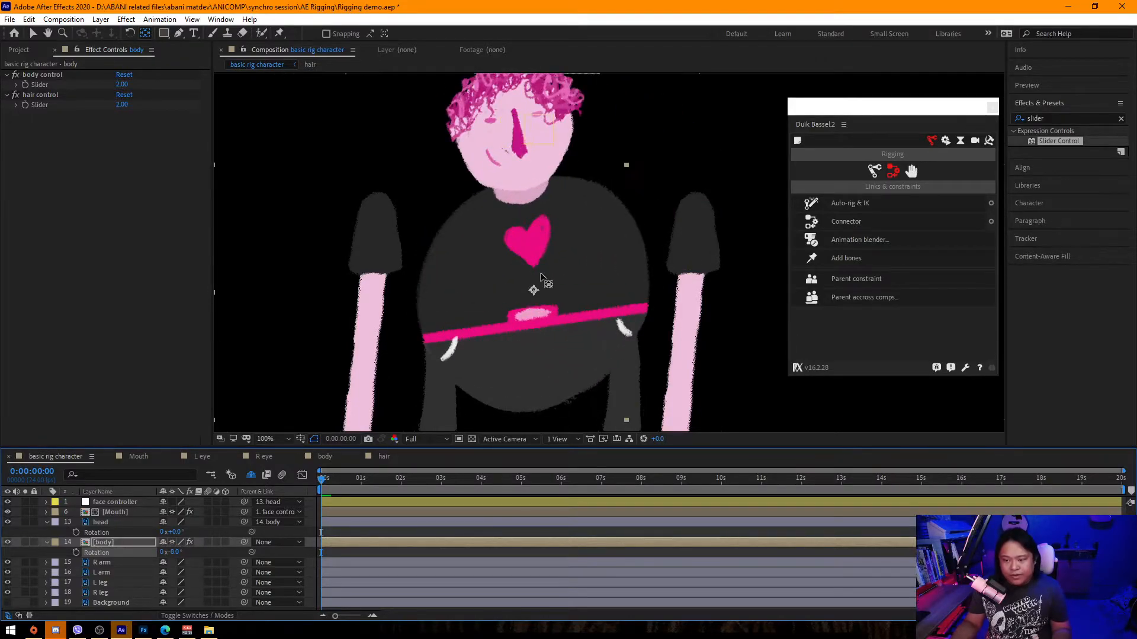
key("ctrl+z")
key("ctrl+s")
Select all layers in the composition.
scroll(531, 300, "down", 4)
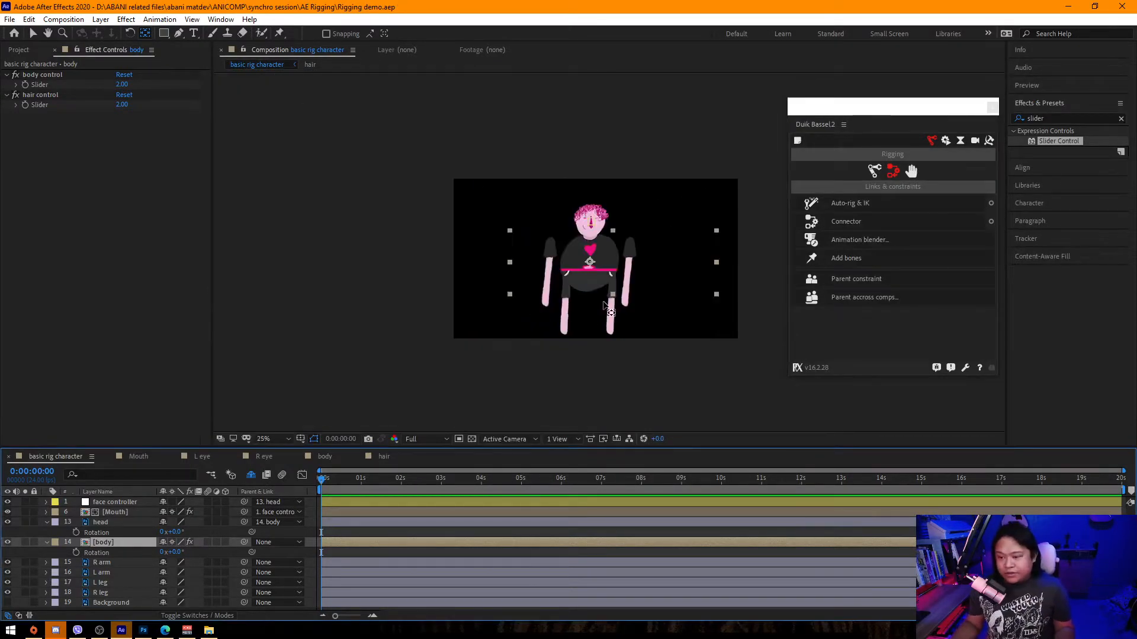
scroll(475, 375, "up", 4)
key("ctrl+a")
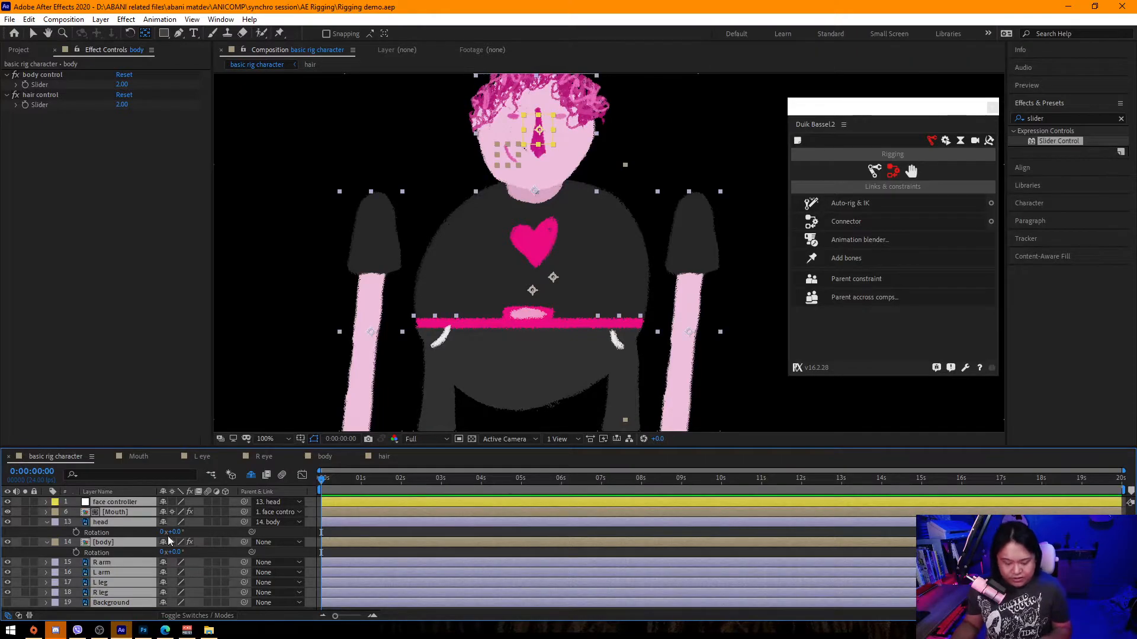
Collapse all revealed layer properties and deselect every layer.
key("u")
key("u")
key("u")
key("F2")
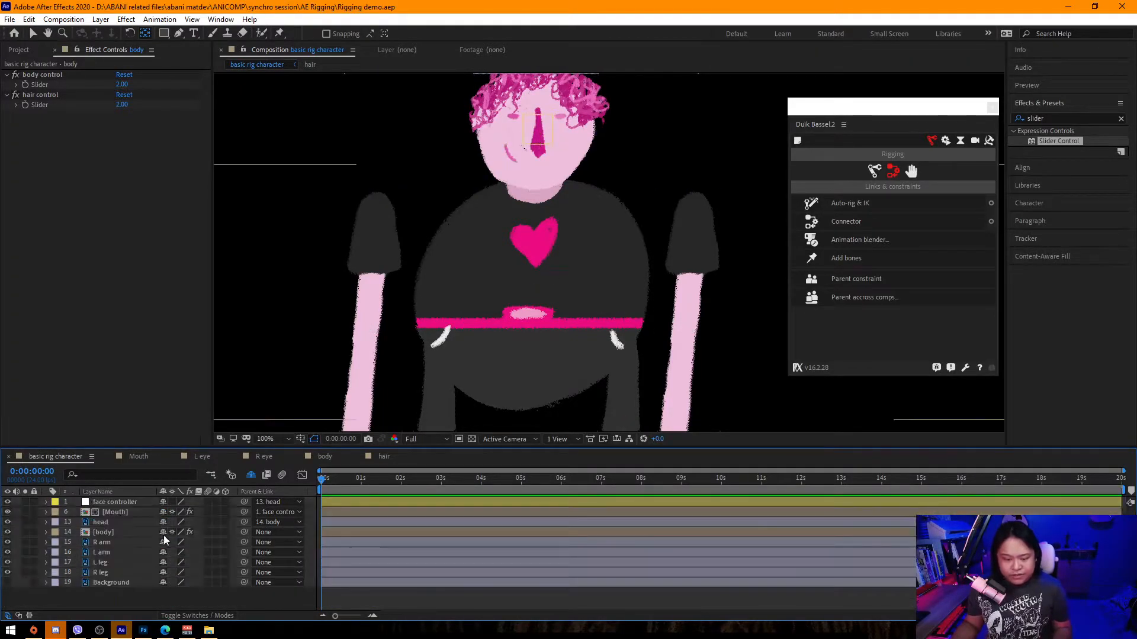
left_click_drag(538, 122, 525, 180)
left_click(527, 180)
key("v")
left_click(532, 187)
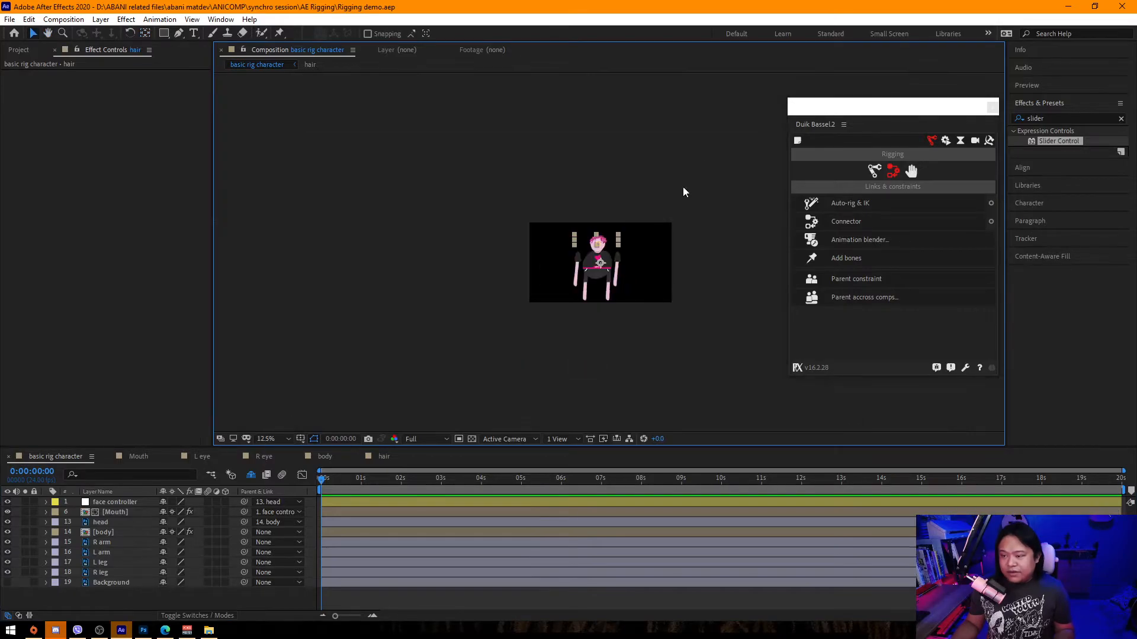
mouse_move(529, 197)
left_mouse_down()
mouse_move(543, 186)
mouse_move(527, 192)
left_mouse_up()
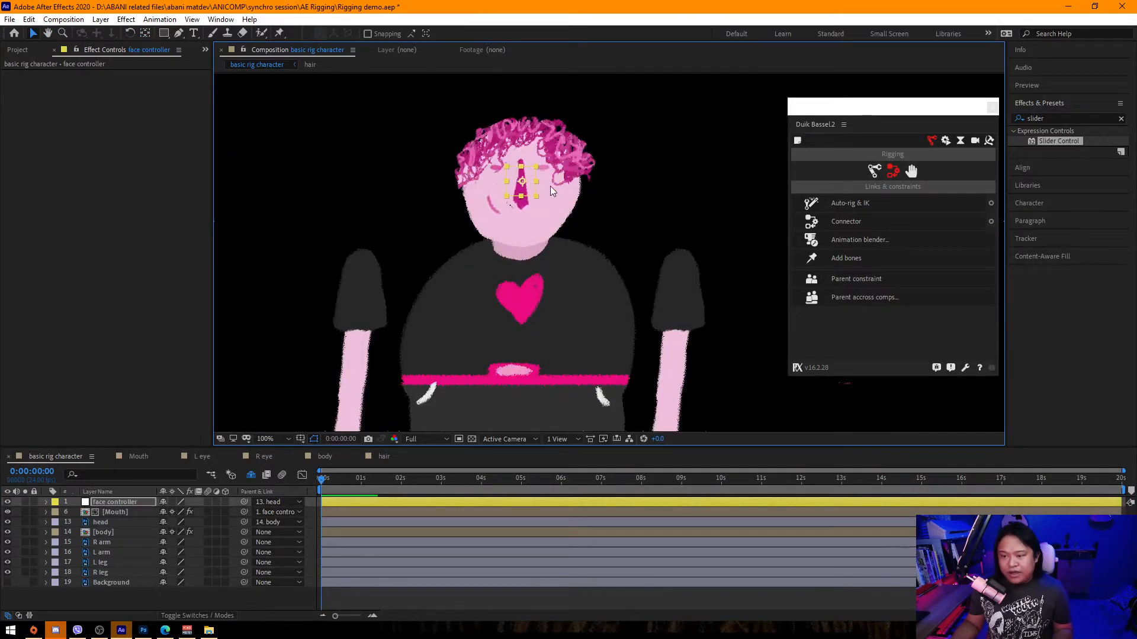
Try adjusting the body layer's hair control and body control sliders, undoing each change.
left_click(116, 531)
left_click_drag(123, 105, 245, 118)
key("ctrl+z")
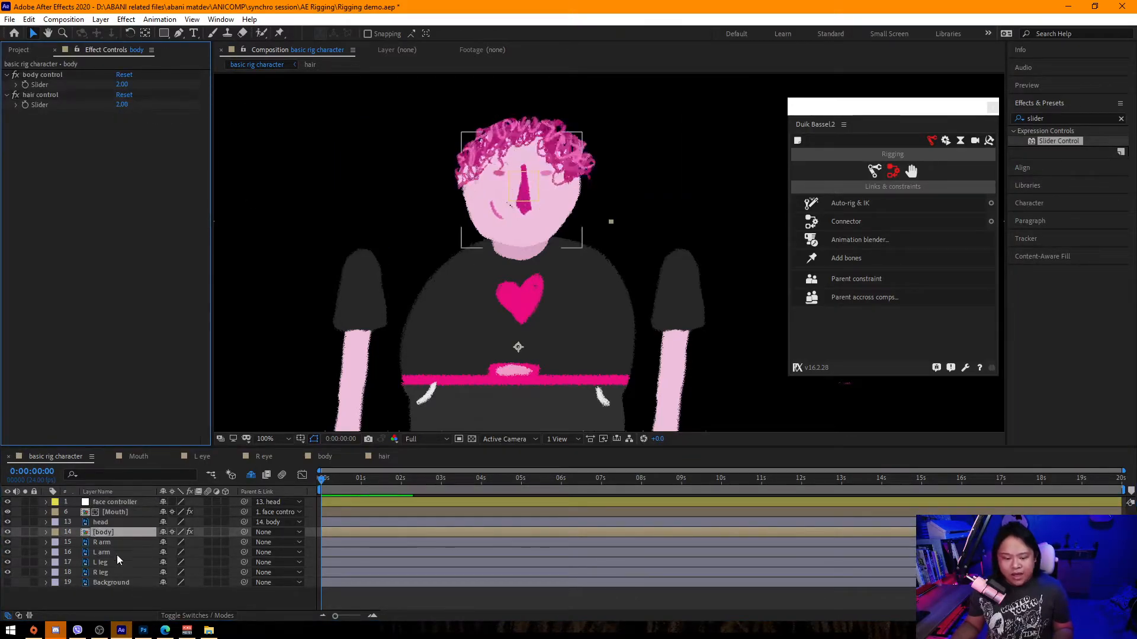
left_click_drag(119, 87, 115, 118)
key("ctrl+z")
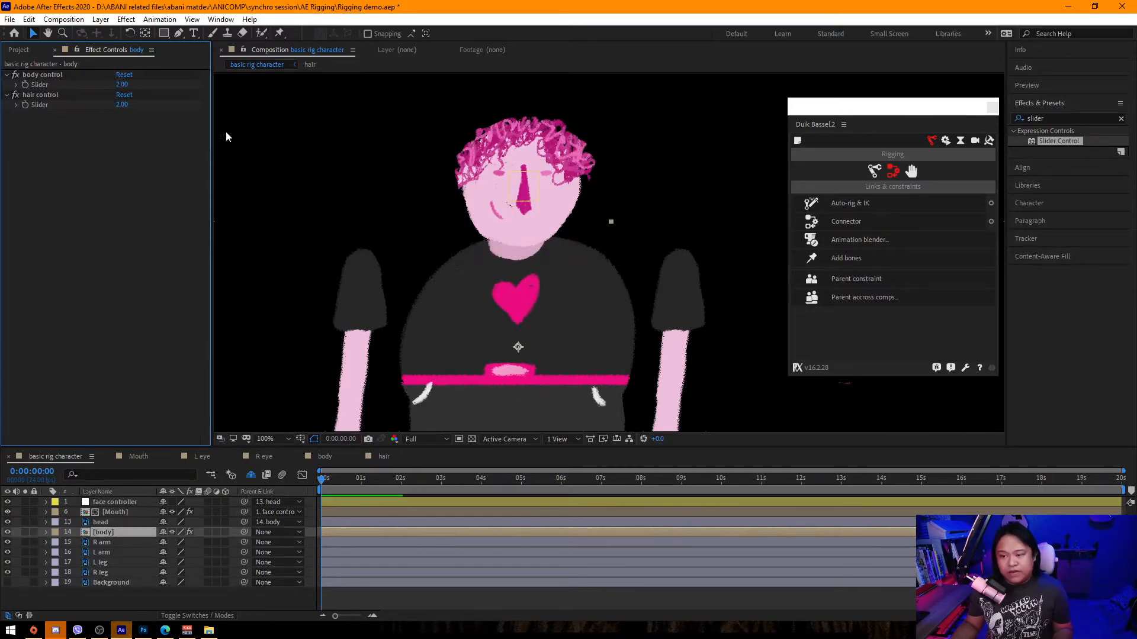
Select the R arm layer and move the Duik Bassel.2 panel out of the way of the viewer.
scroll(439, 207, "down", 2)
left_click(236, 246)
left_click(105, 543)
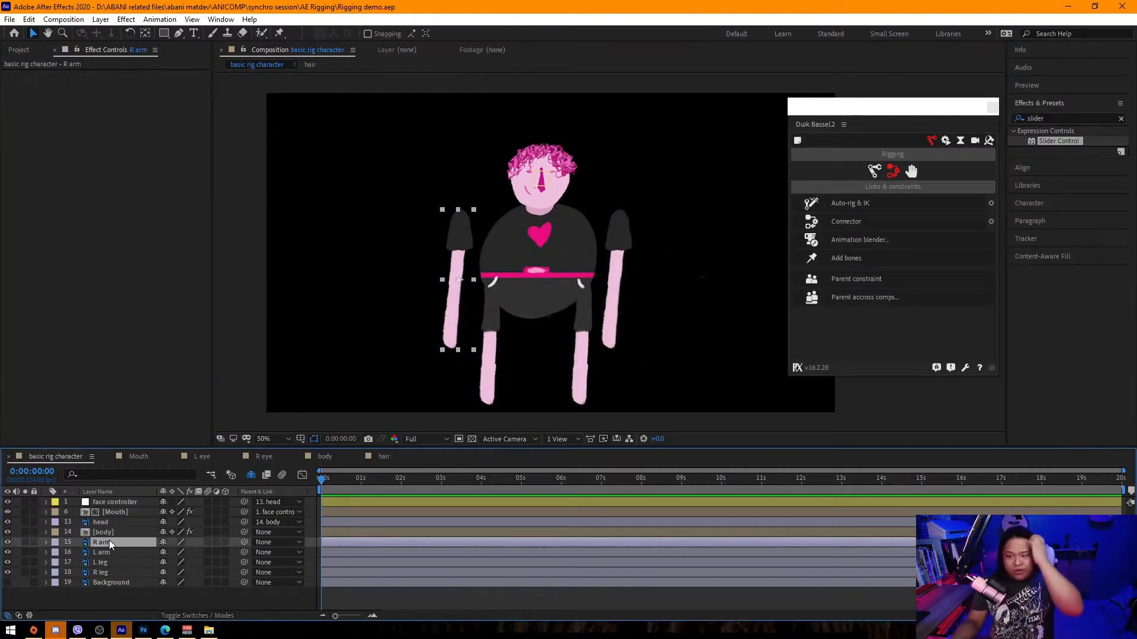
scroll(425, 303, "up", 2)
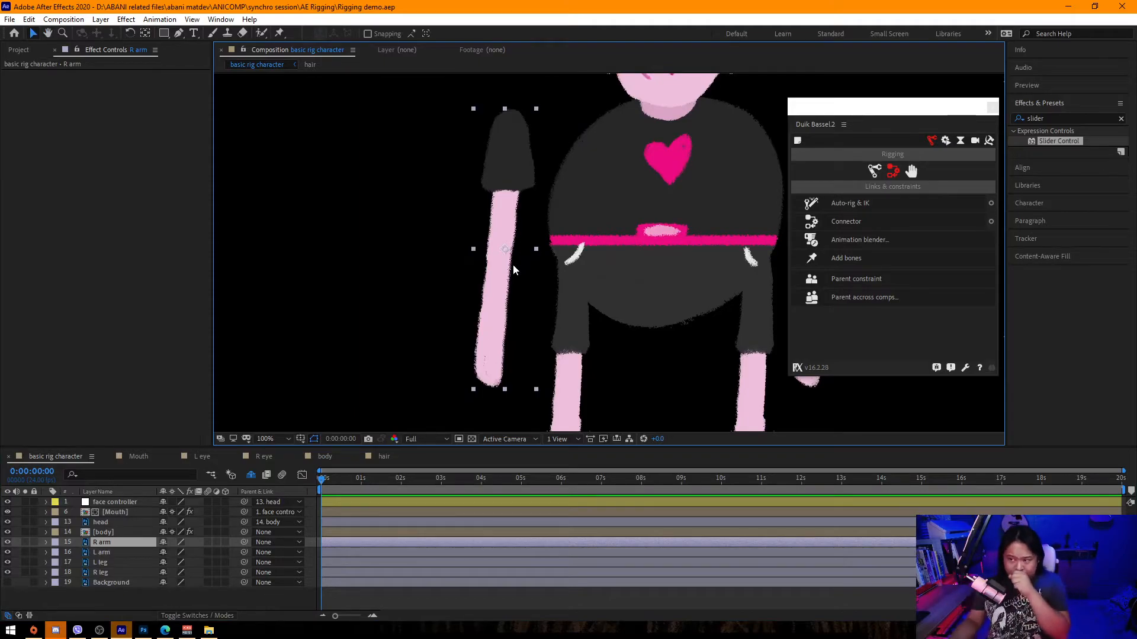
left_click_drag(886, 118, 192, 109)
left_click(221, 19)
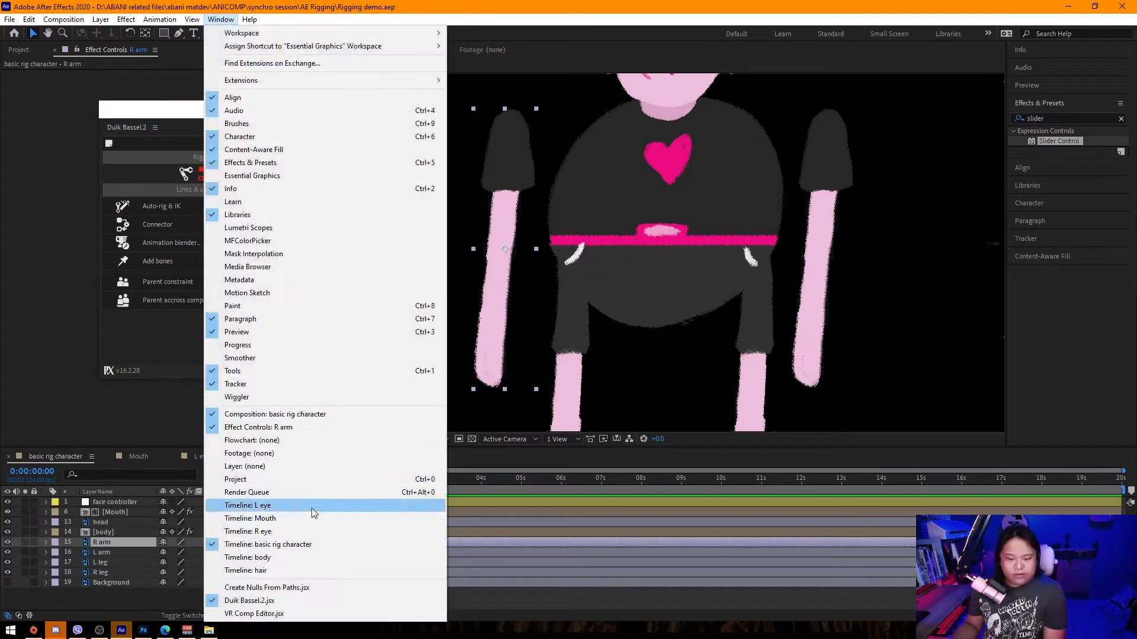
left_click(91, 320)
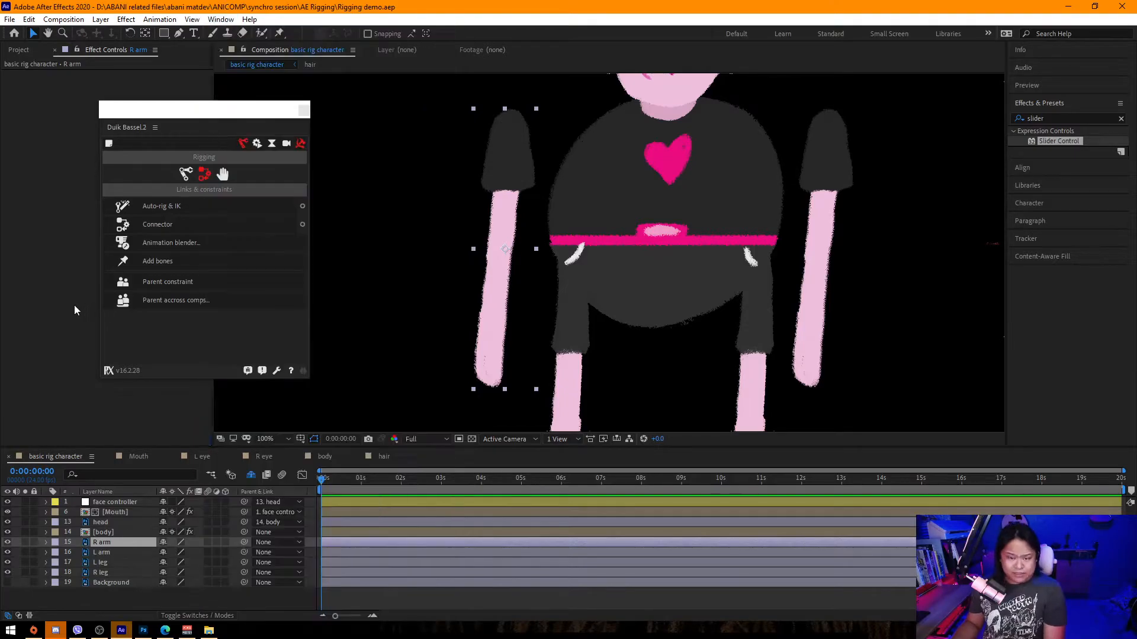
Add three puppet pins to the R arm at the shoulder, elbow and hand with the Puppet Position Pin tool.
left_click(280, 36)
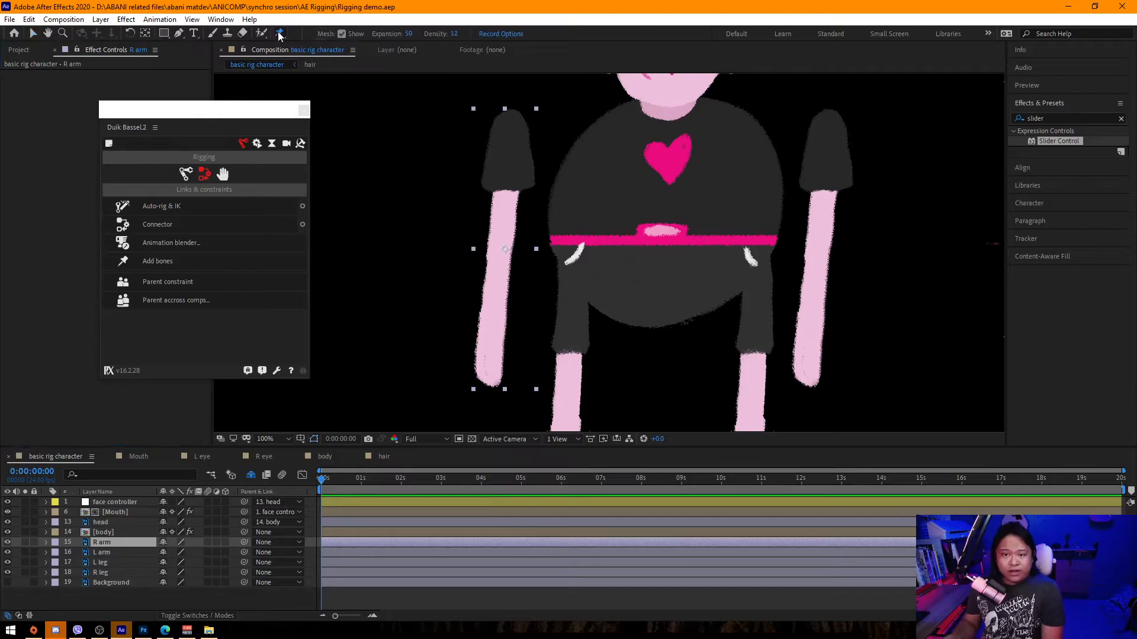
left_click(107, 544)
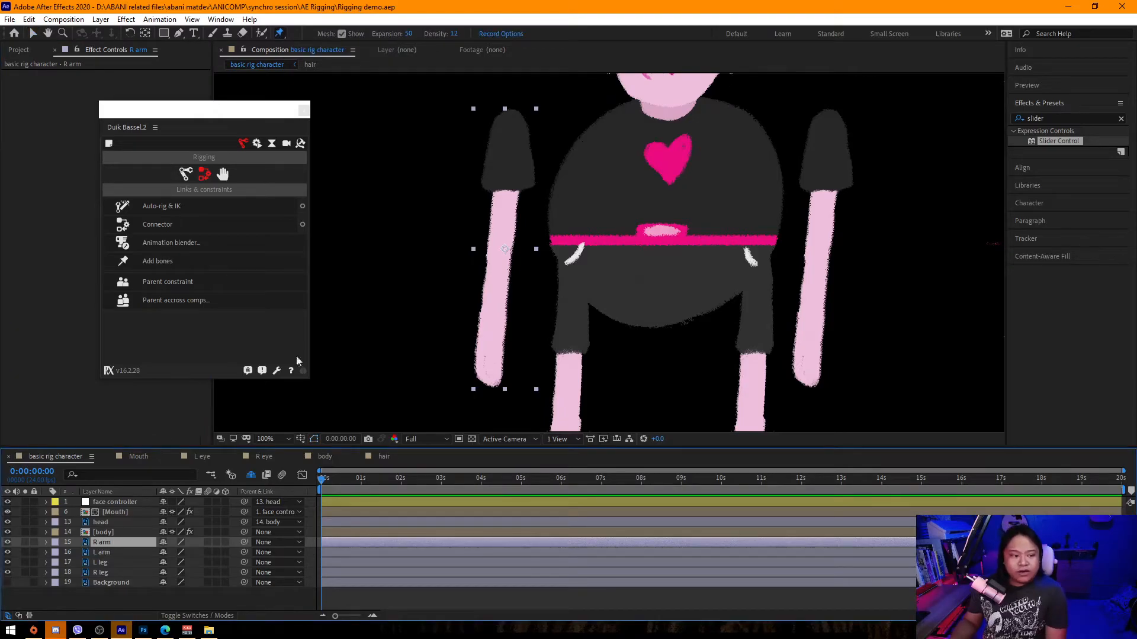
left_click(510, 119)
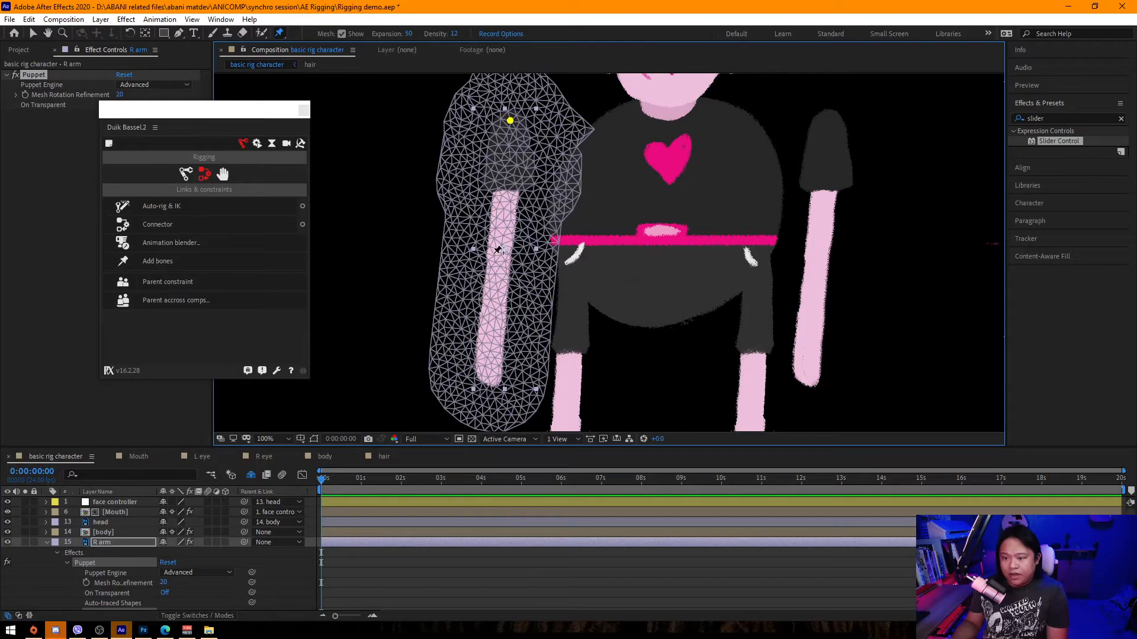
left_click(499, 258)
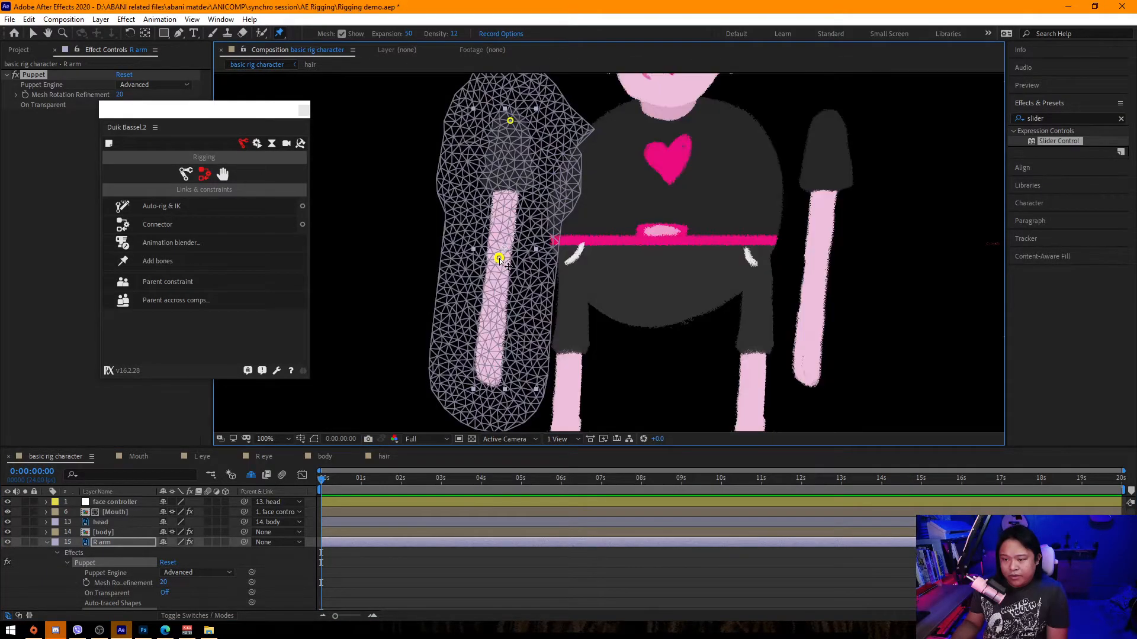
left_click(490, 362)
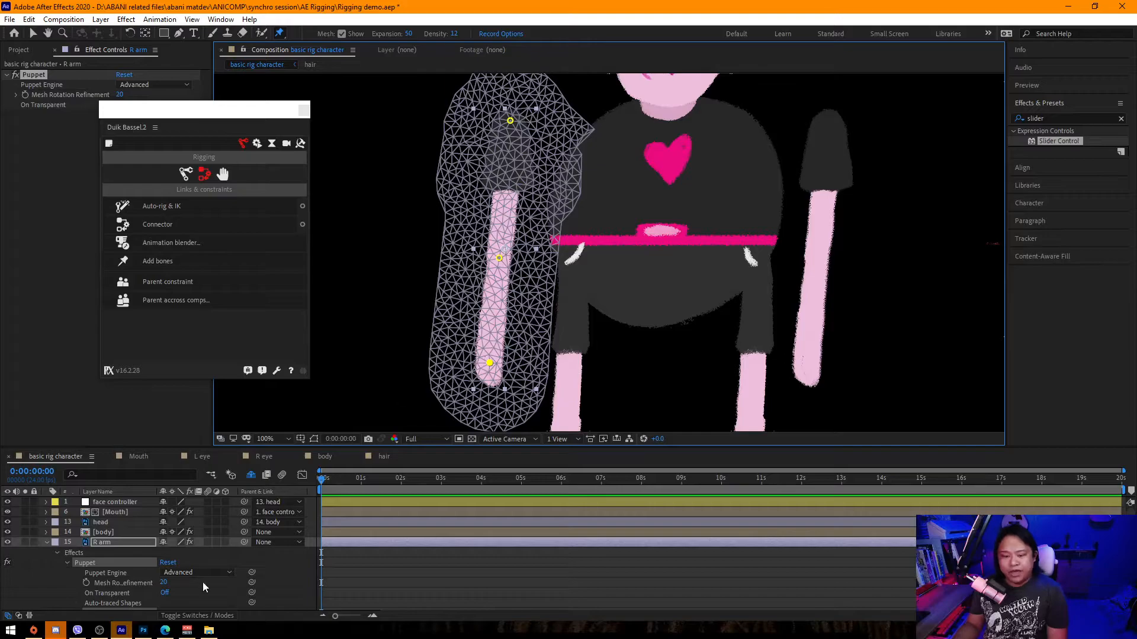
Reveal the R arm's puppet pin properties and rename Puppet Pin 1 to R arm 1.
left_click(124, 543)
key("u")
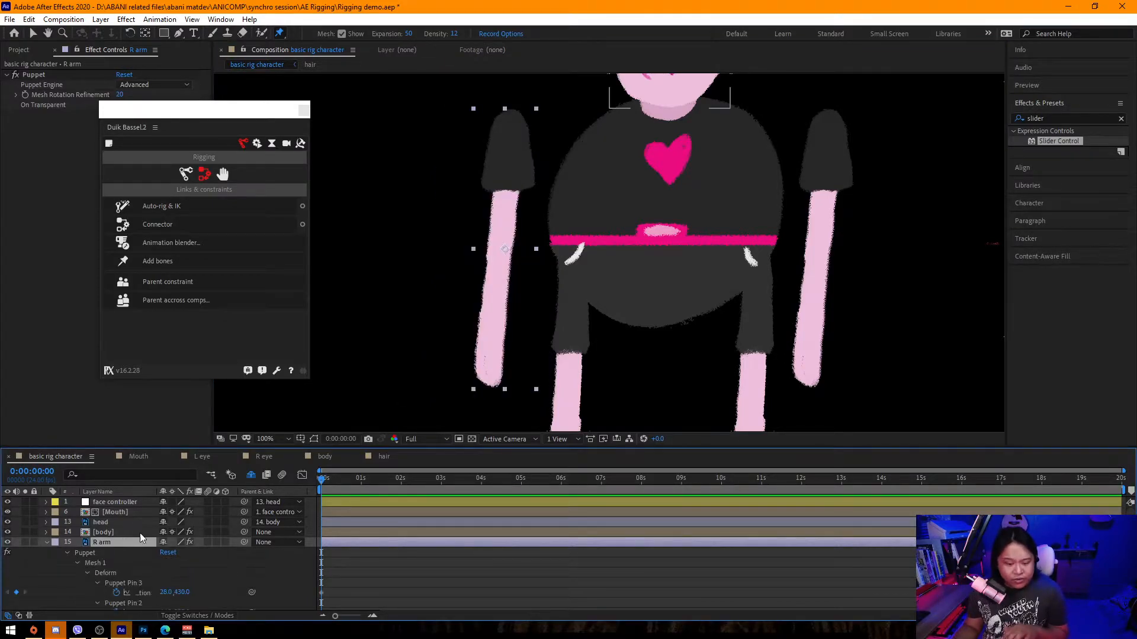
scroll(194, 562, "down", 2)
scroll(189, 558, "up", 2)
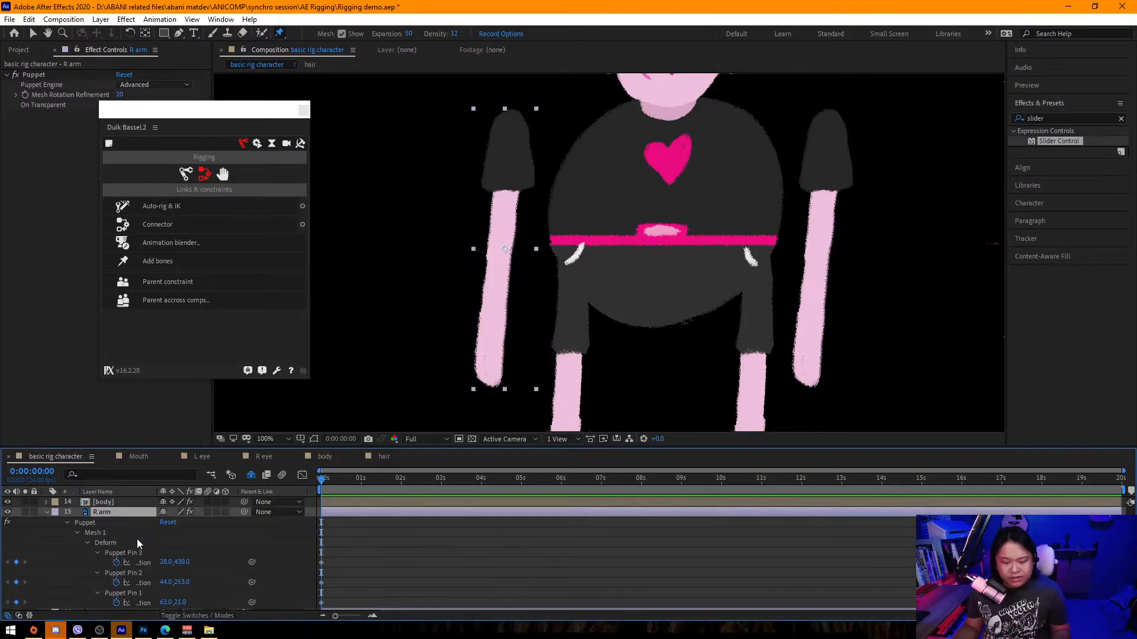
left_click(148, 554)
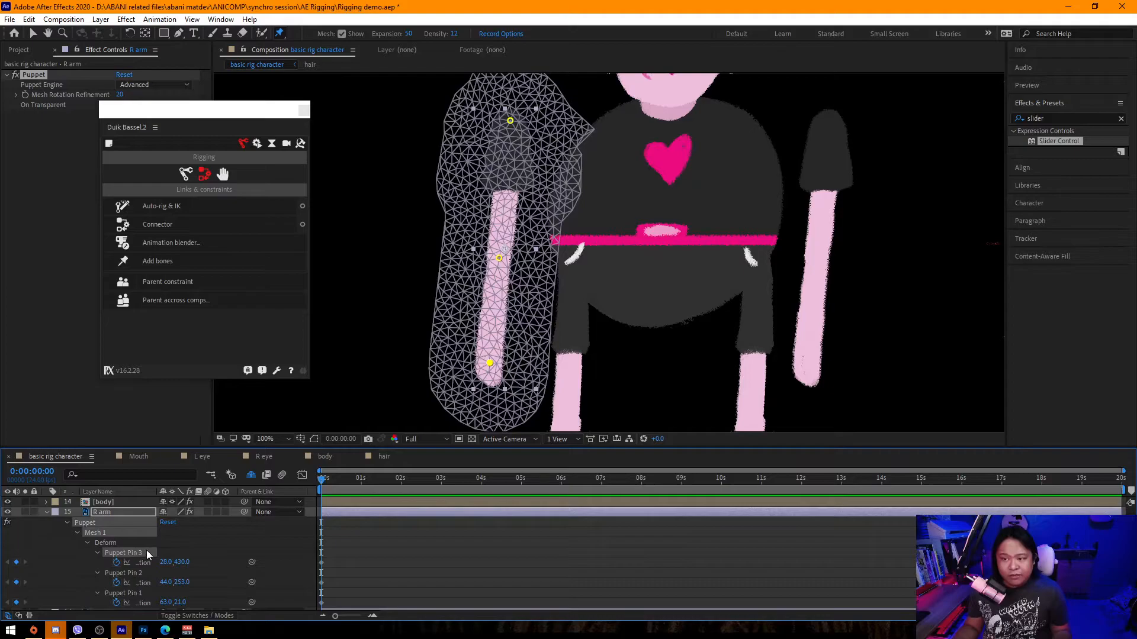
left_click(142, 593)
key("Return")
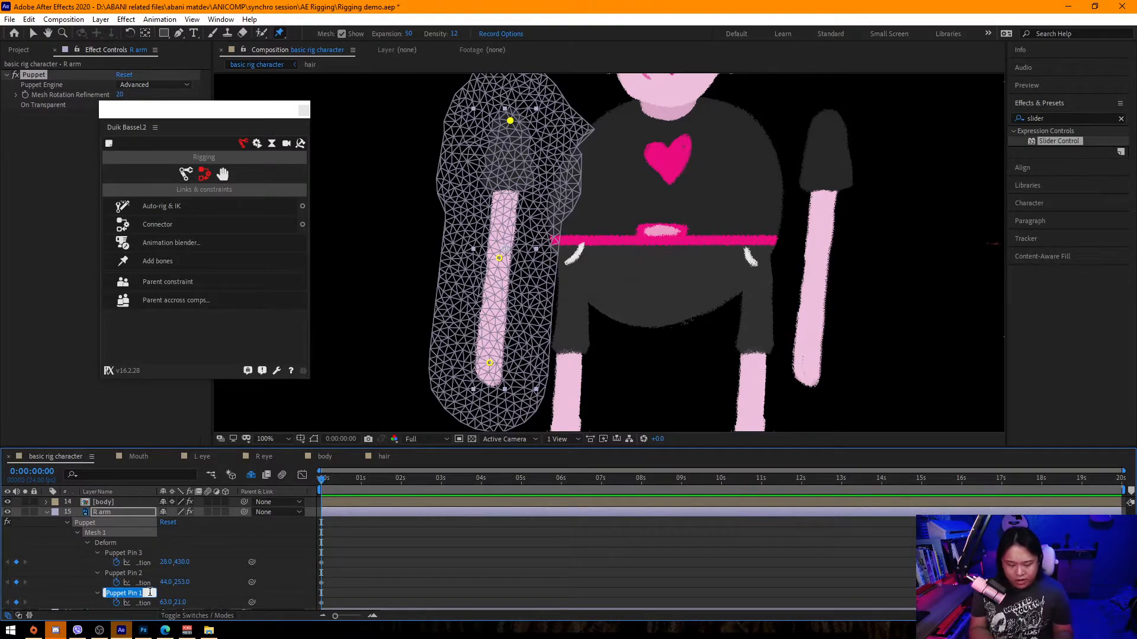
type("R arm")
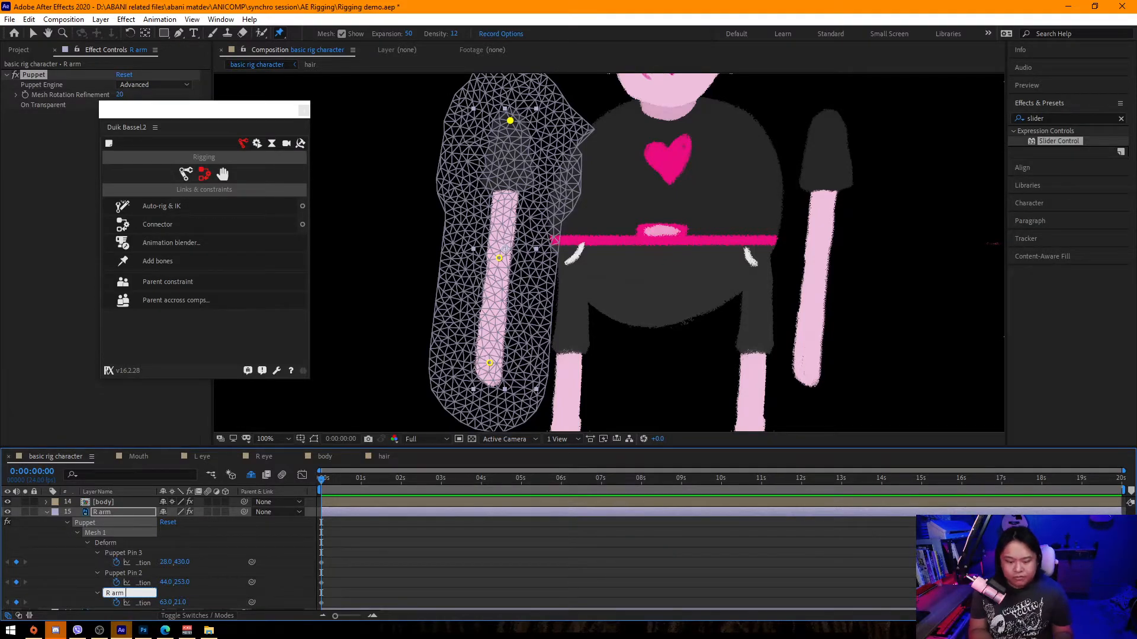
type(" 1")
key("Return")
Rename Puppet Pin 2 to R arm 2 and Puppet Pin 3 to R arm 3.
left_click(138, 573)
key("Return")
type("R arm 2")
key("Return")
left_click(136, 554)
key("Return")
type("R")
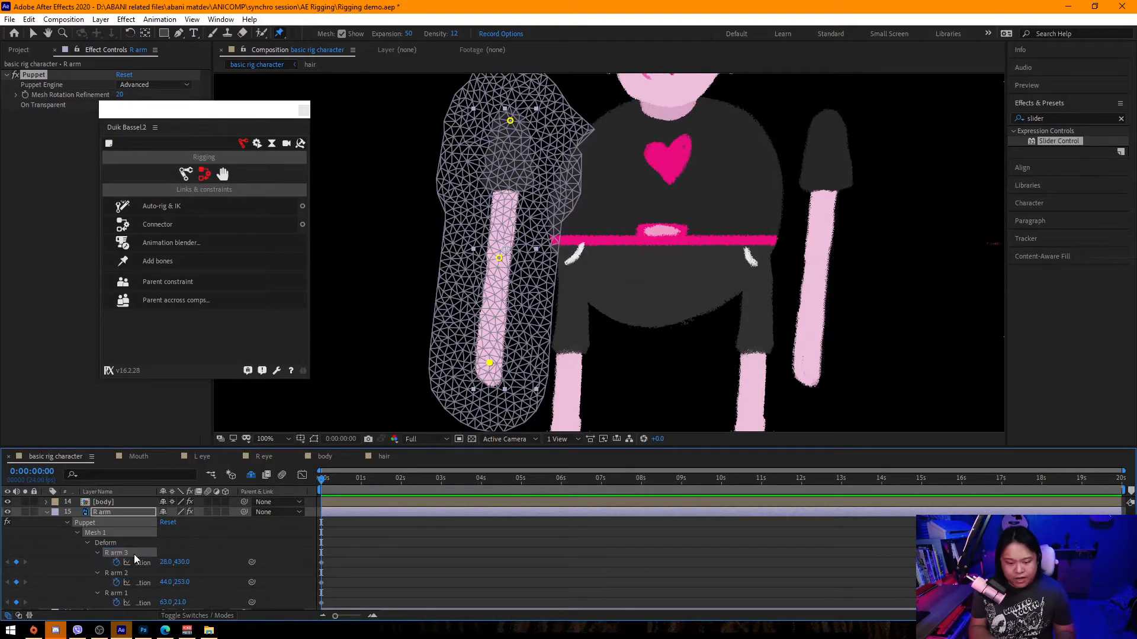
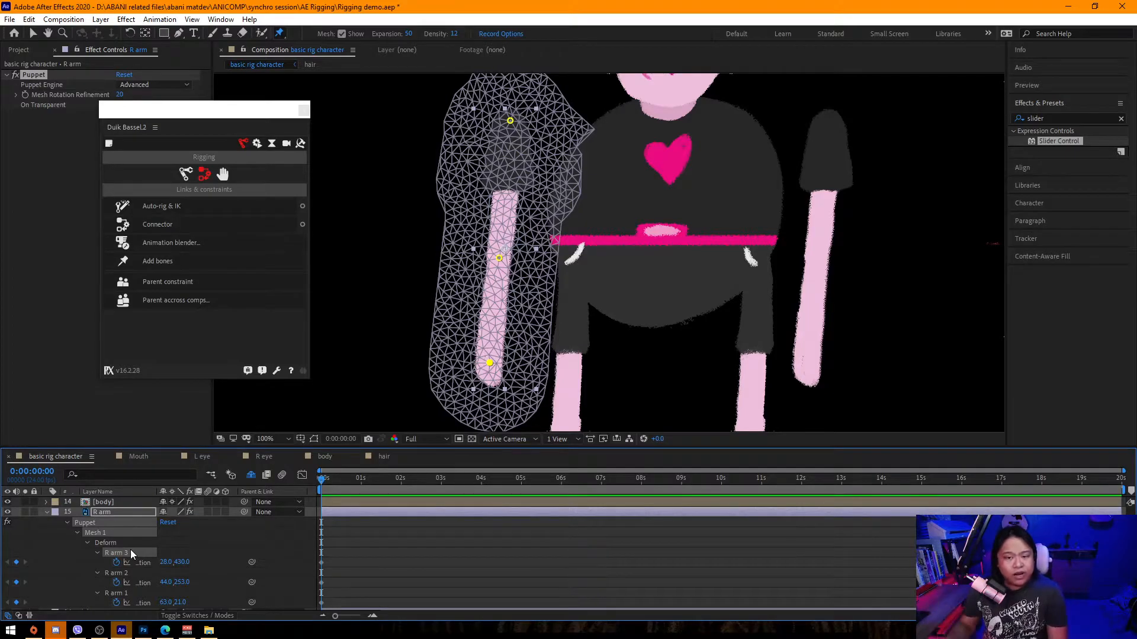
Select all three R arm puppet pins and add Duik bones to them with Add bones.
scroll(172, 557, "down", 2)
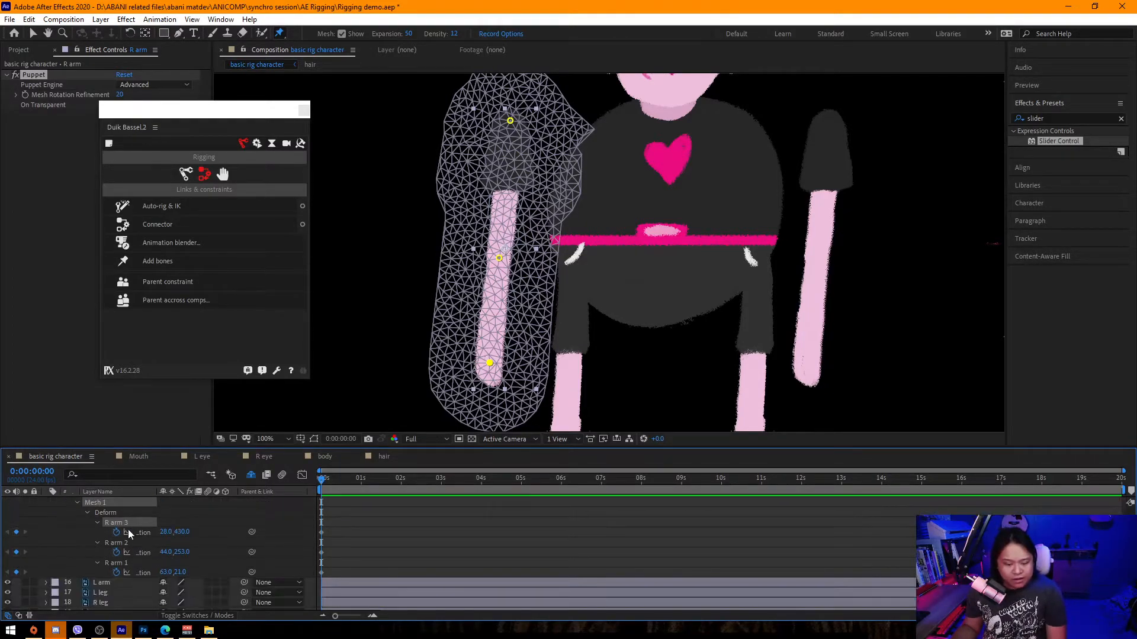
left_click(188, 522)
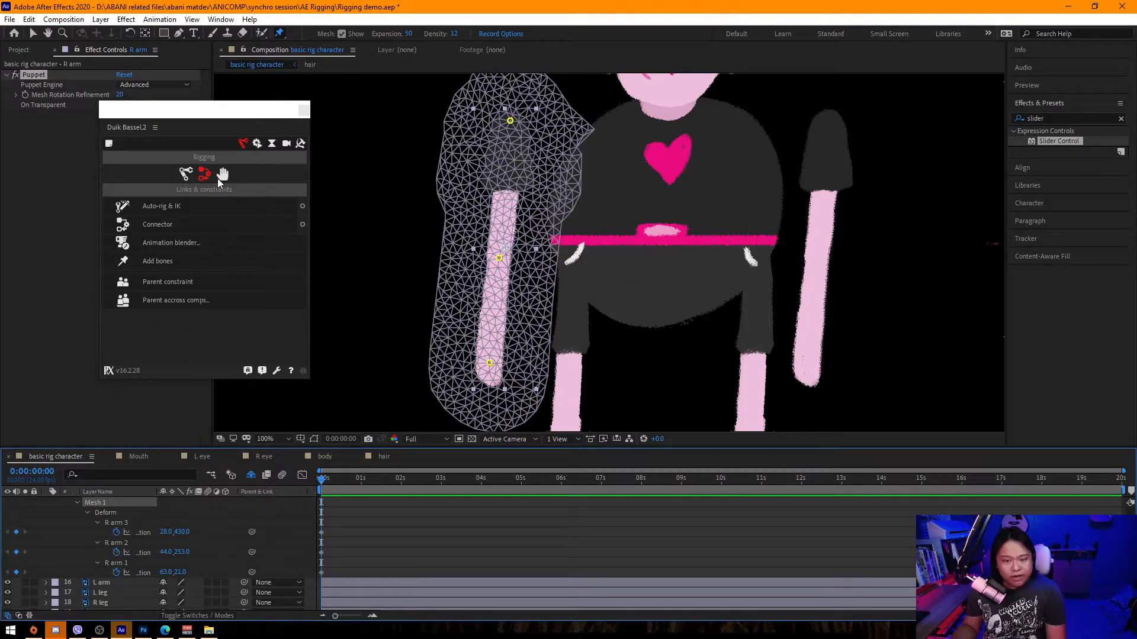
left_click_drag(152, 119, 175, 124)
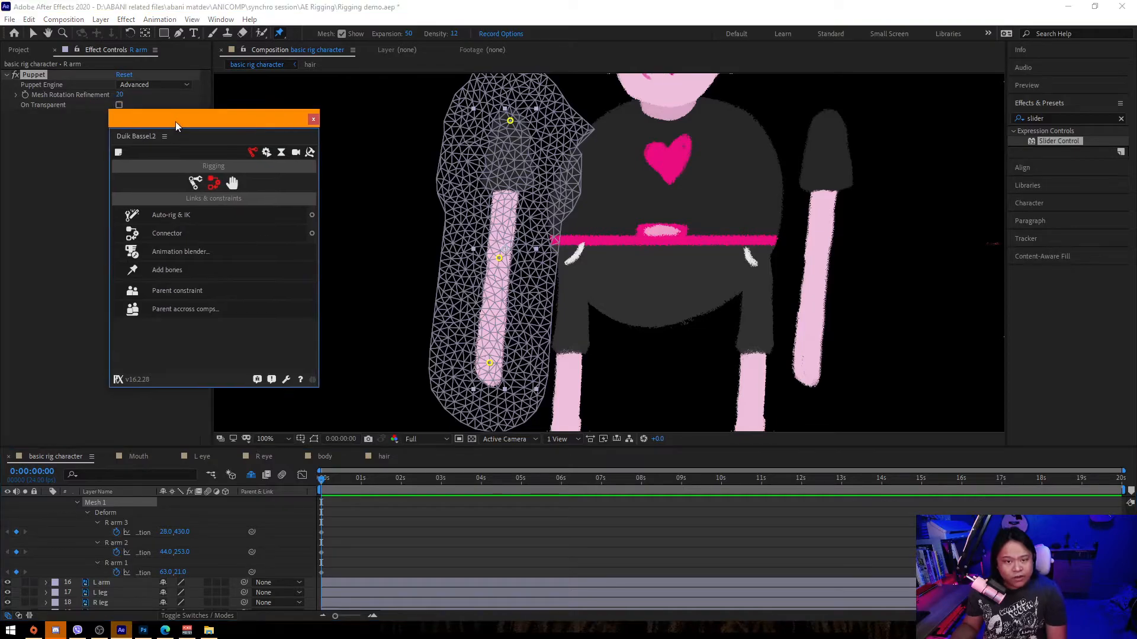
left_click(190, 518)
left_click(127, 523)
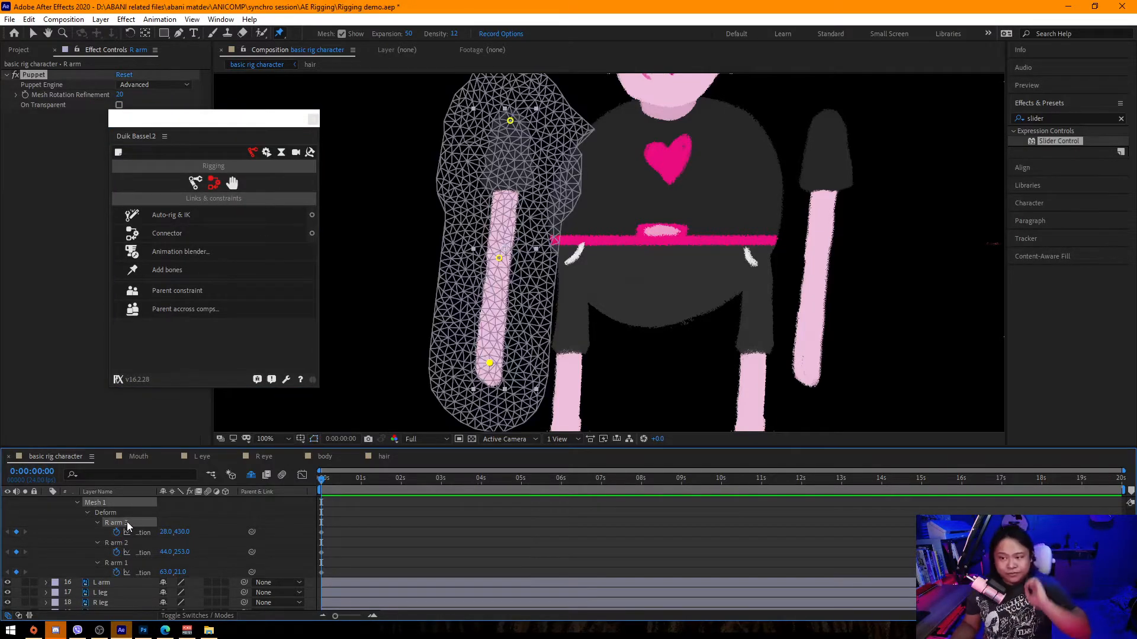
left_click(125, 564, "shift")
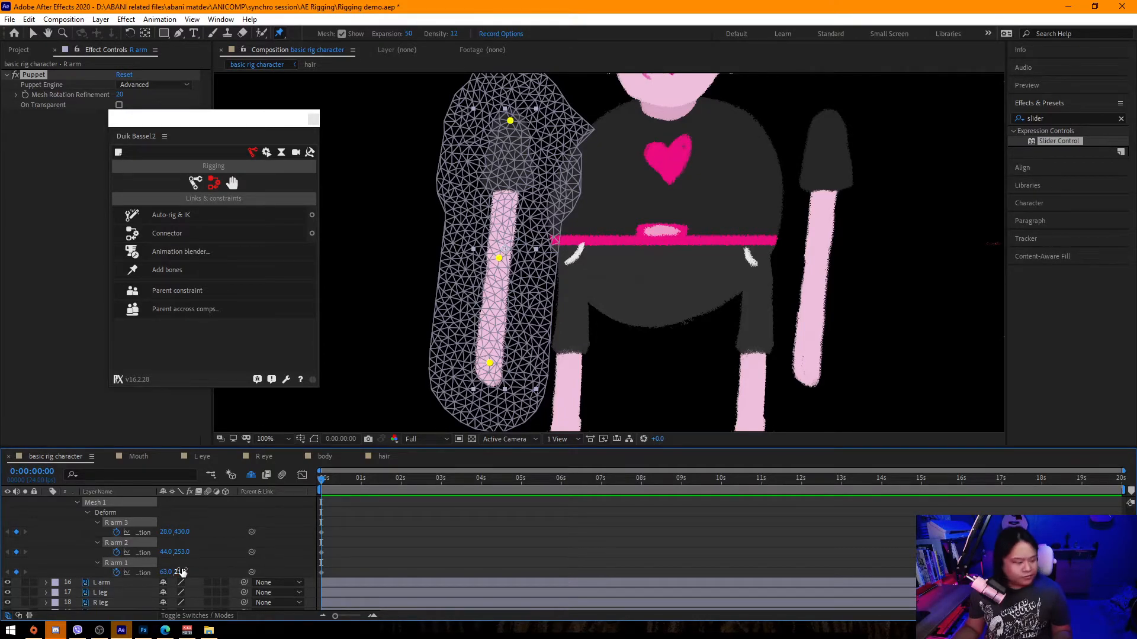
left_click(226, 568)
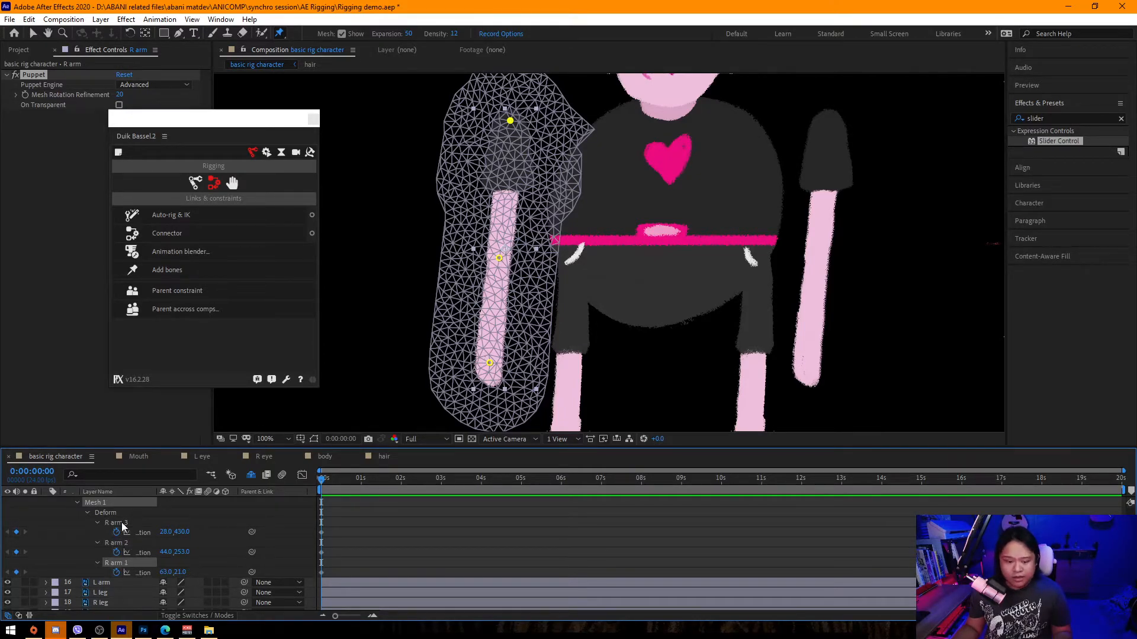
left_click(169, 272)
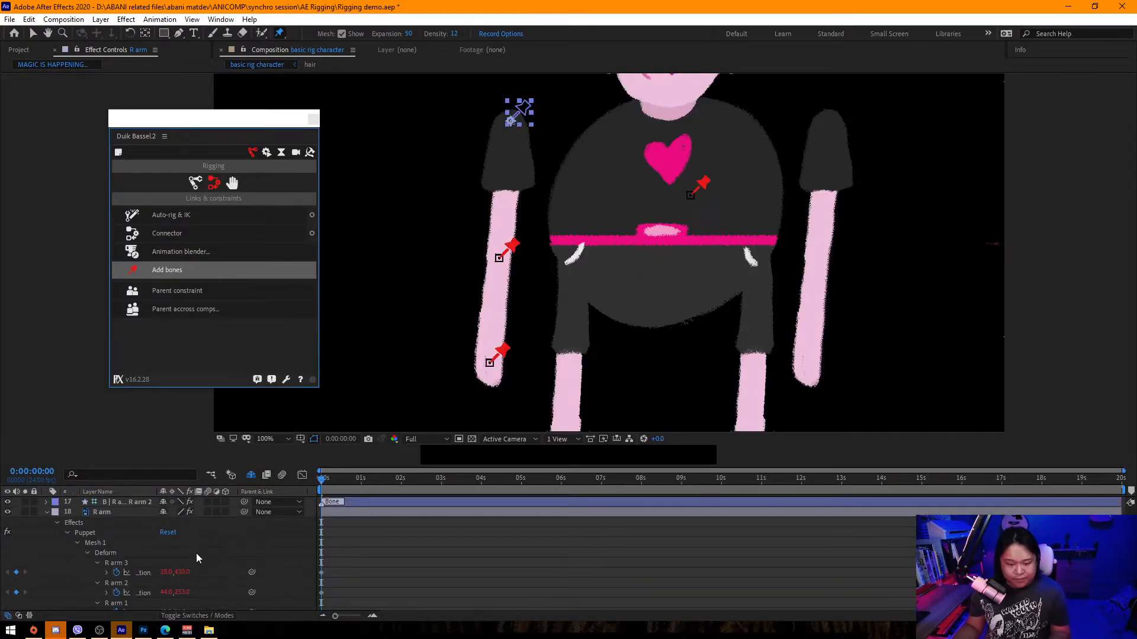
Select the new R arm bone layers and open Duik's structure creation tools.
left_click(131, 542)
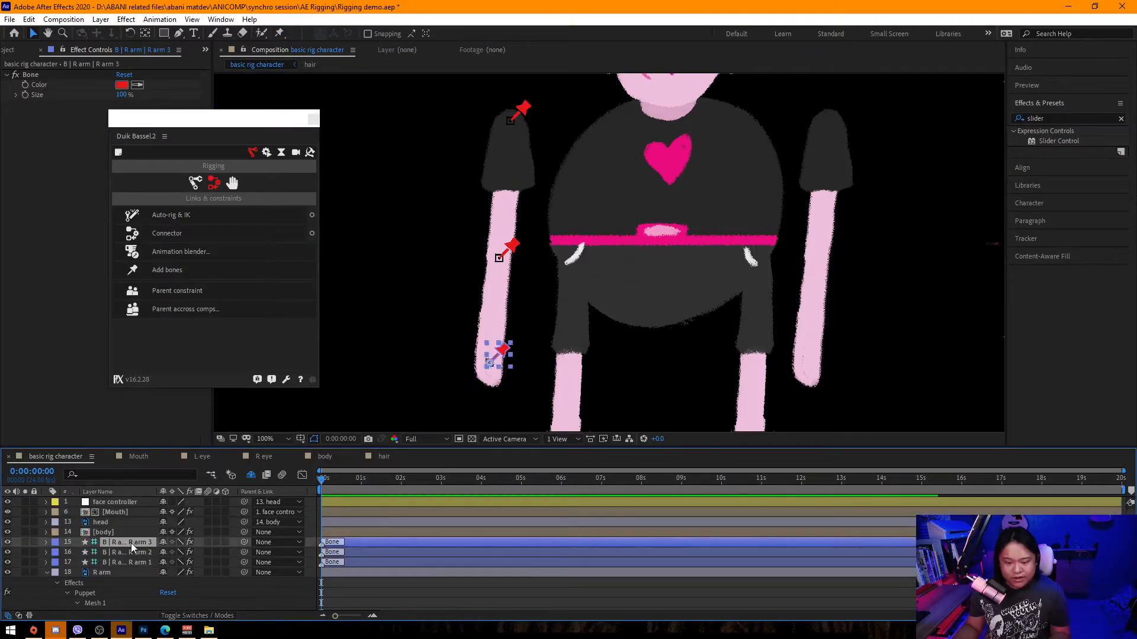
left_click(133, 552)
left_click(130, 563)
left_click(136, 541)
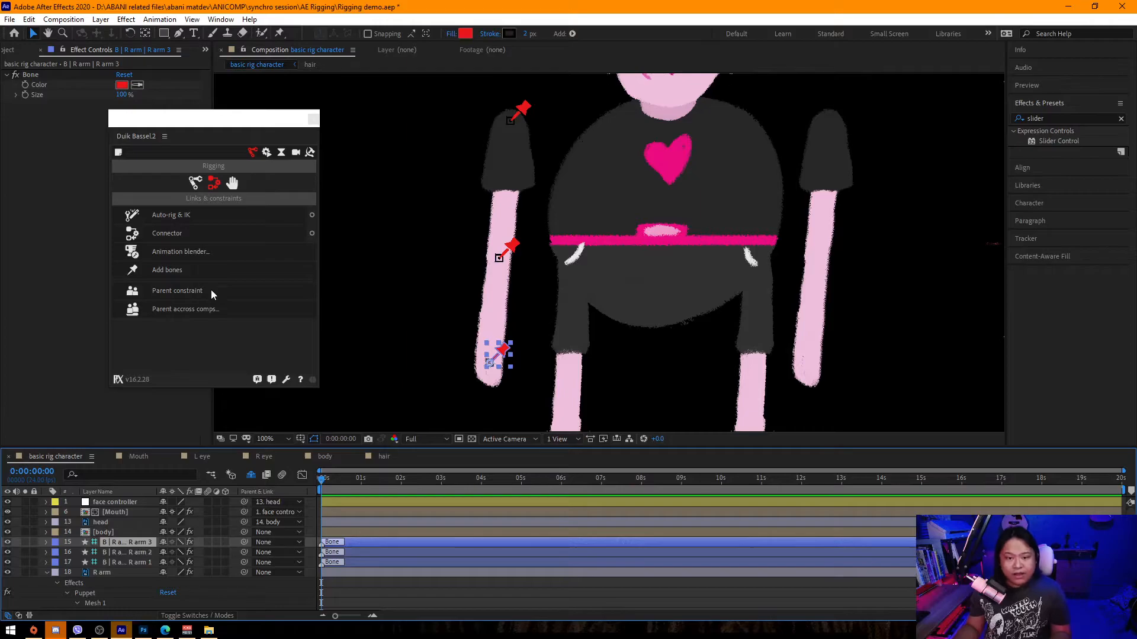
left_click(141, 552)
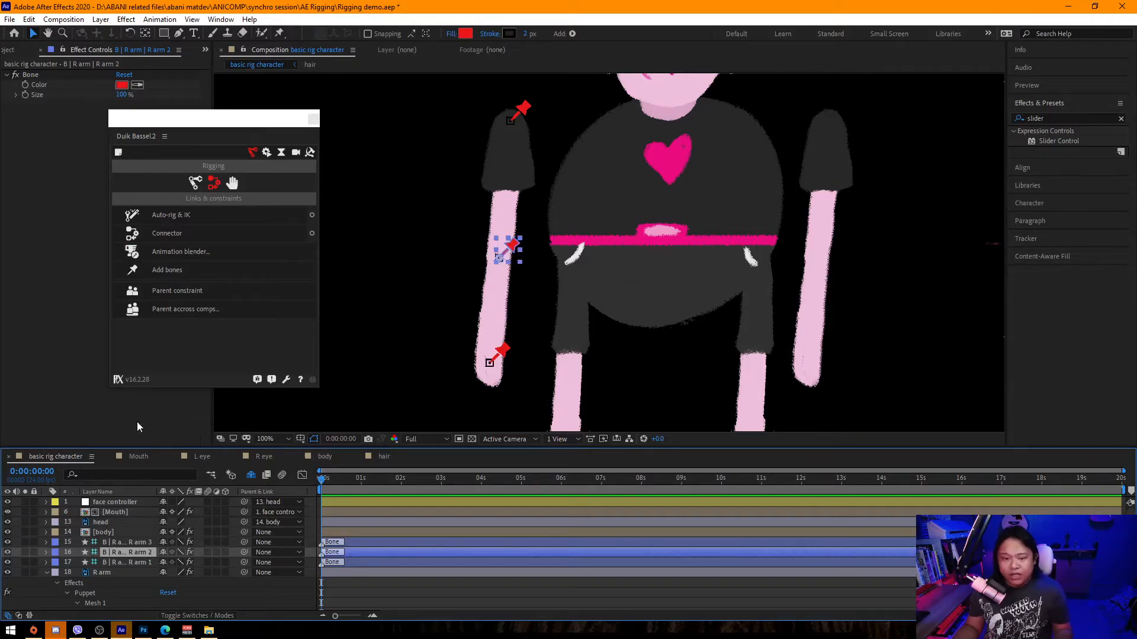
left_click(196, 184)
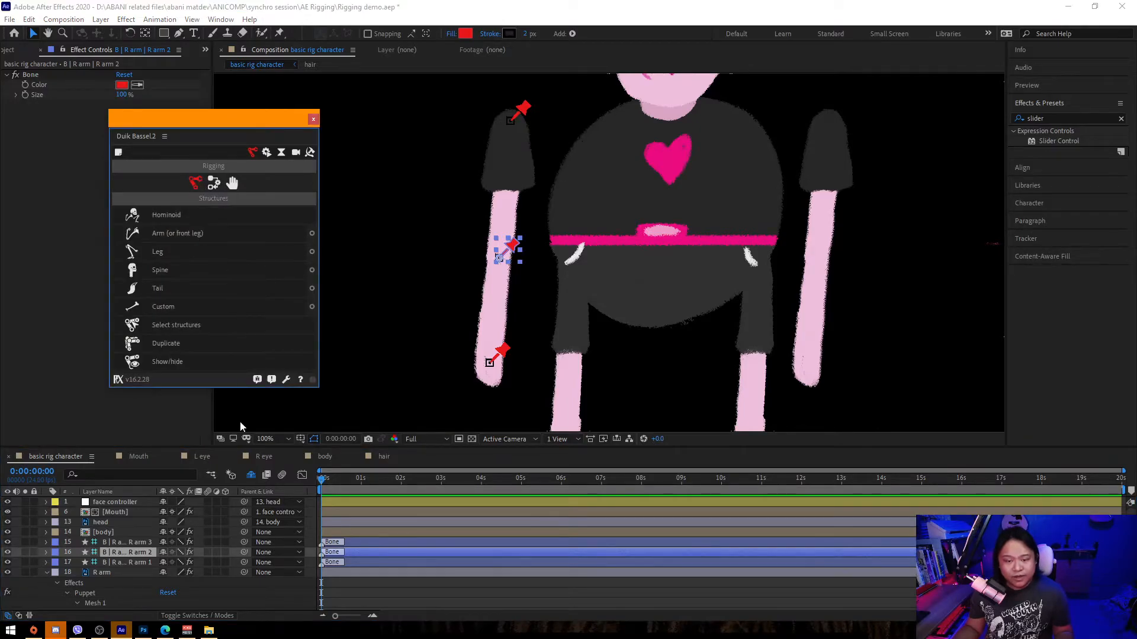
With all three R arm bone layers selected, create an Arm (or front leg) structure.
left_click(142, 541)
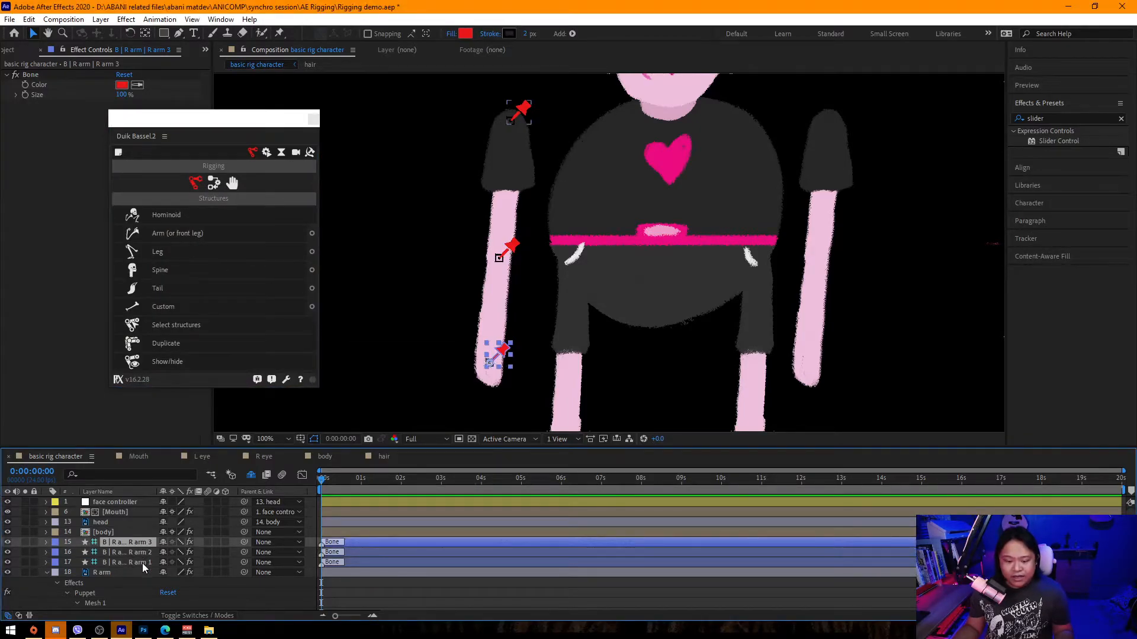
left_click(142, 562)
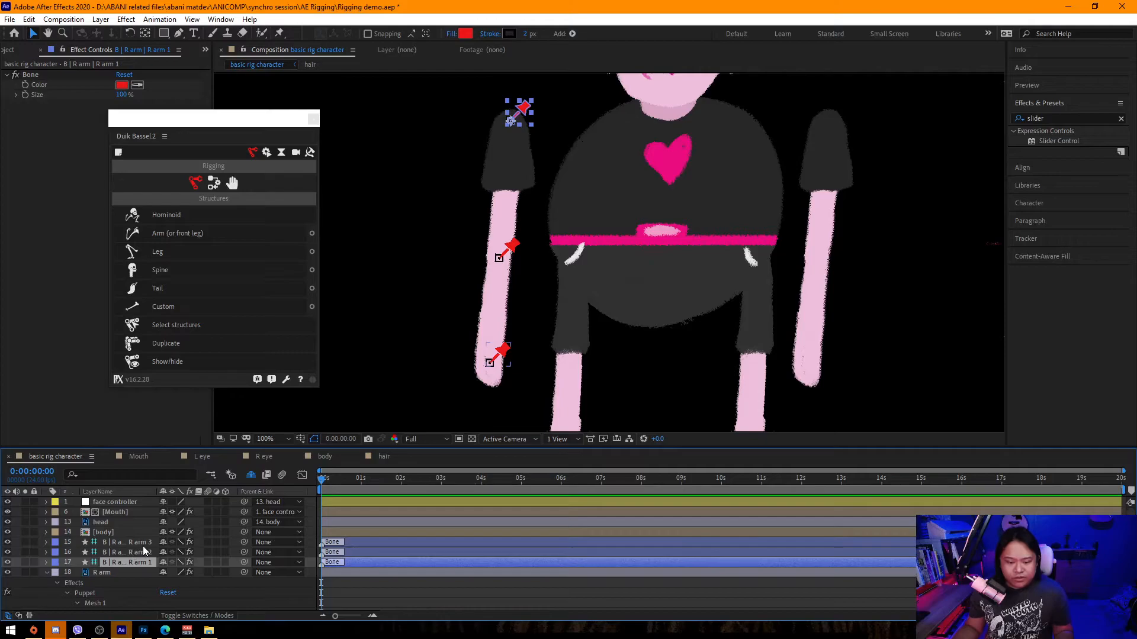
left_click(144, 542, "shift")
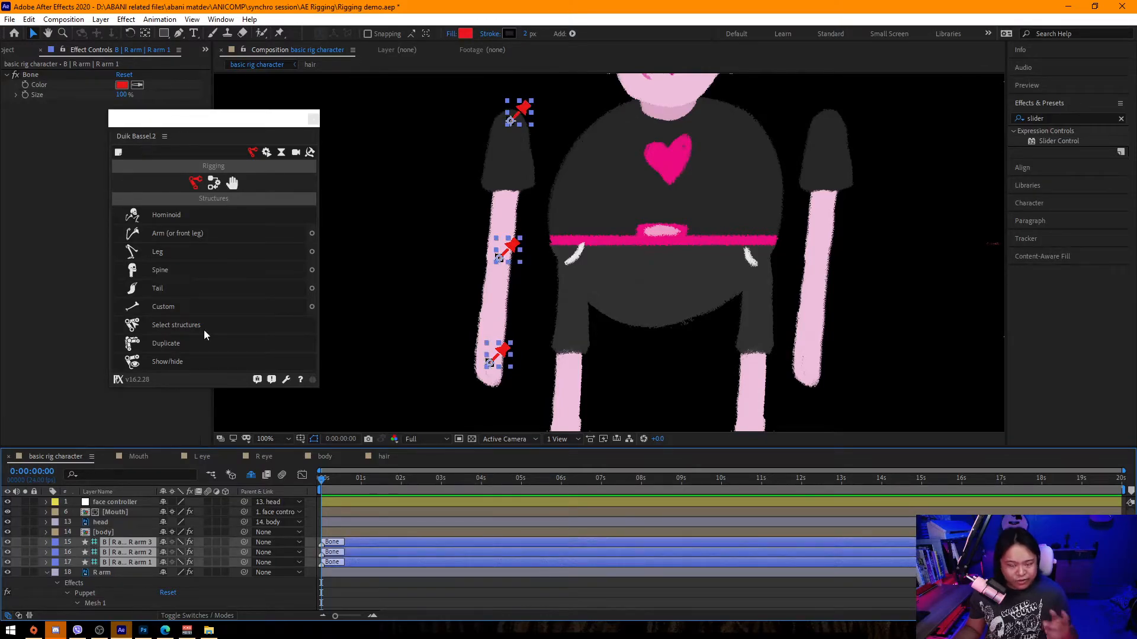
left_click(141, 563)
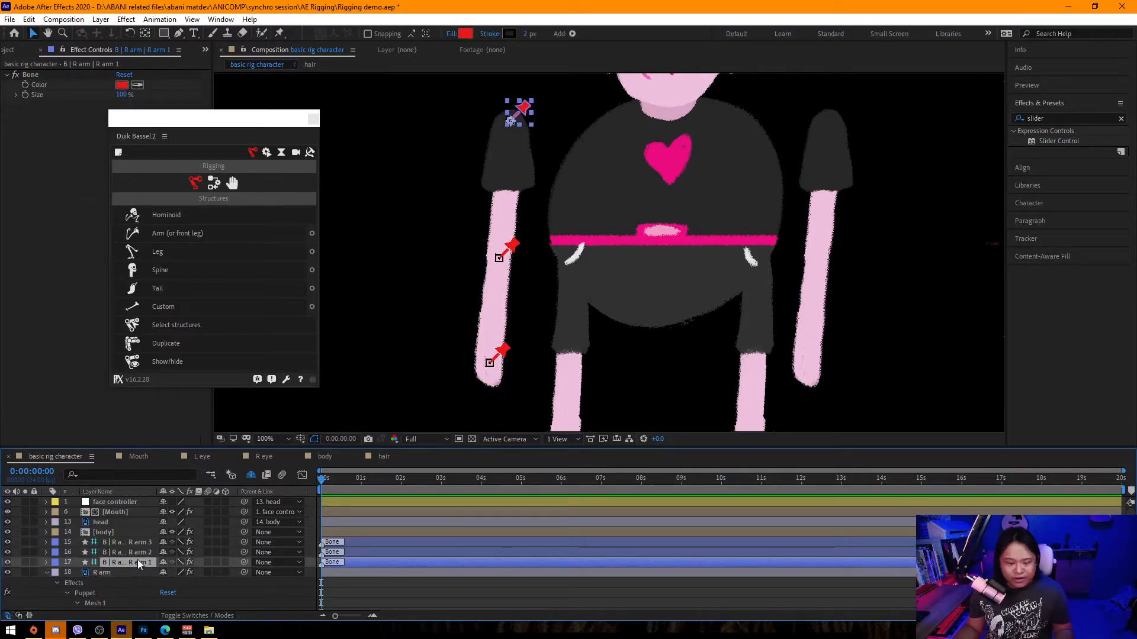
left_click(144, 551, "ctrl")
left_click(151, 541, "ctrl")
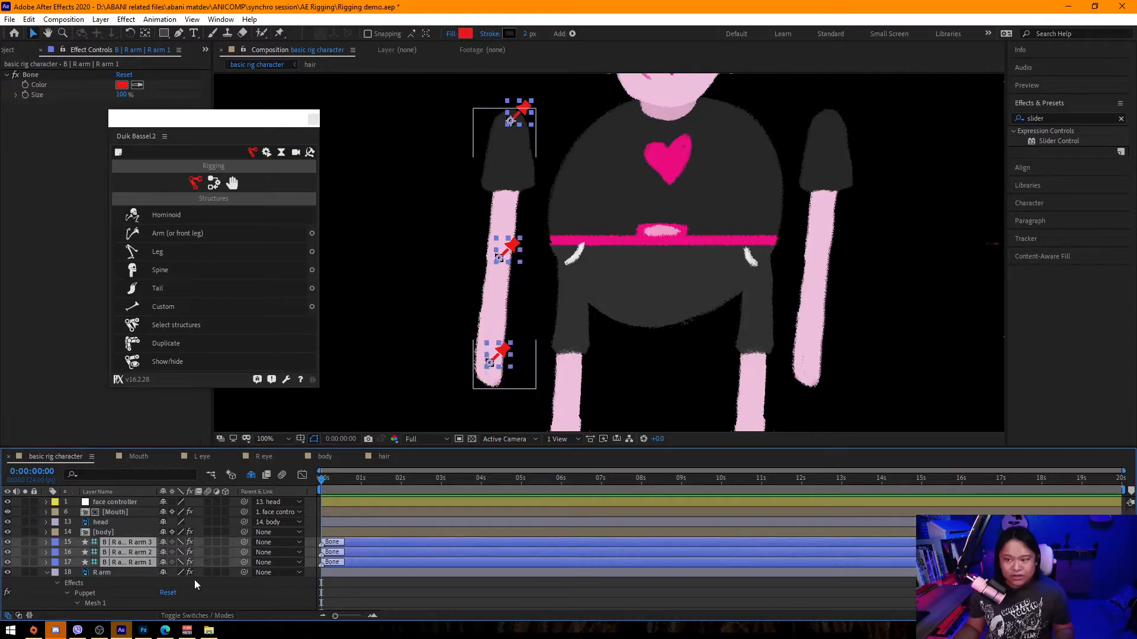
left_click(177, 234)
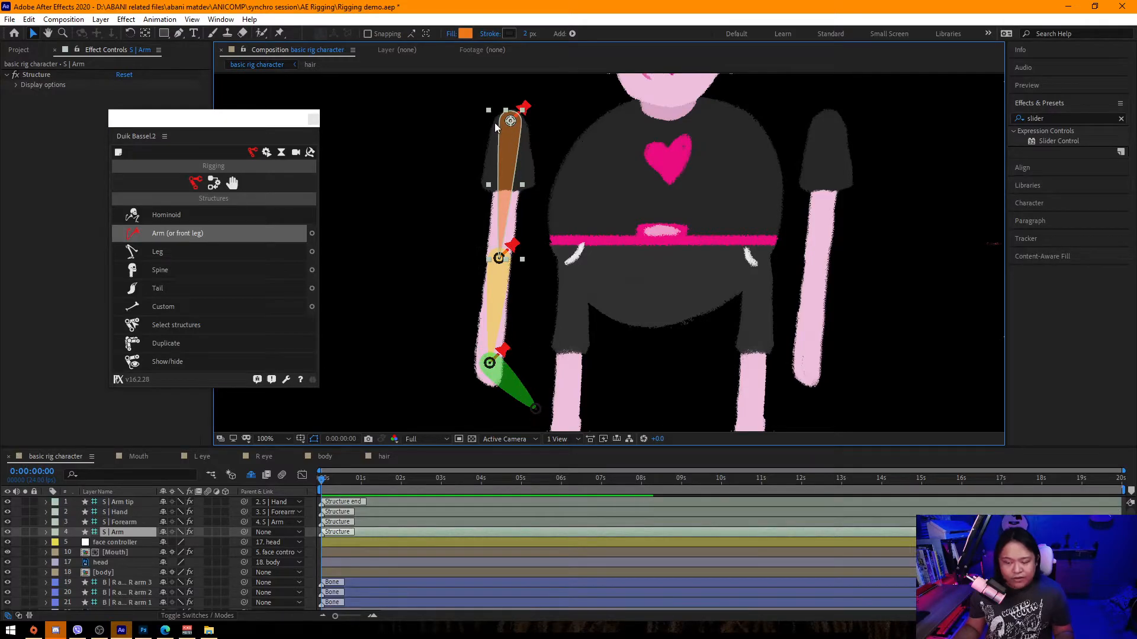
Delete the Arm tip structure layer and select the remaining Hand, Forearm and Arm structures.
left_click(132, 502)
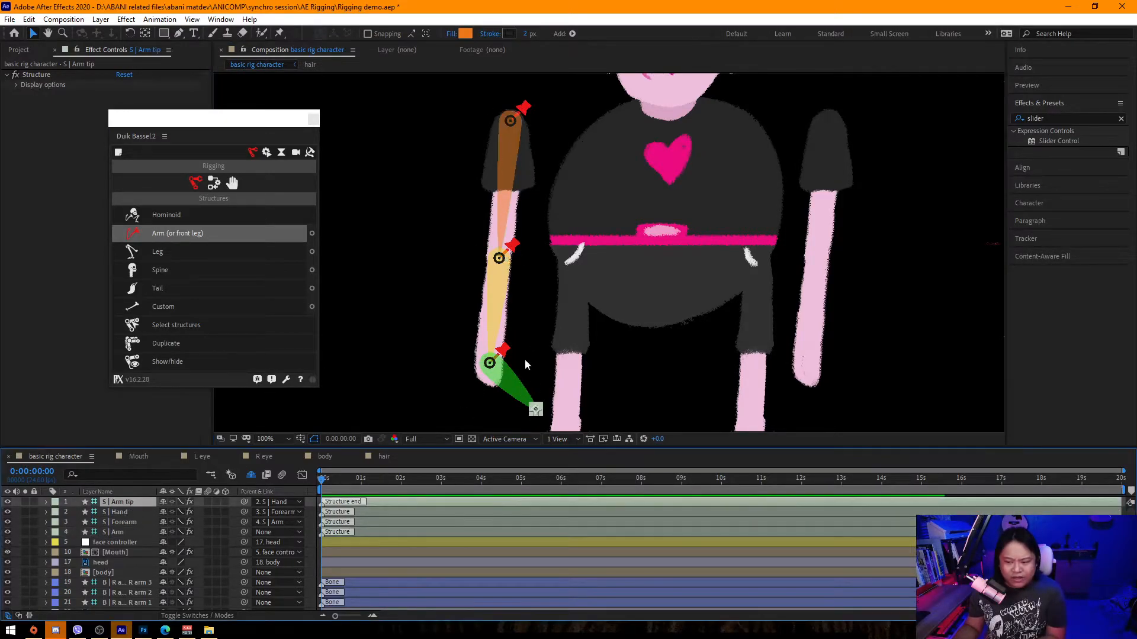
key("Delete")
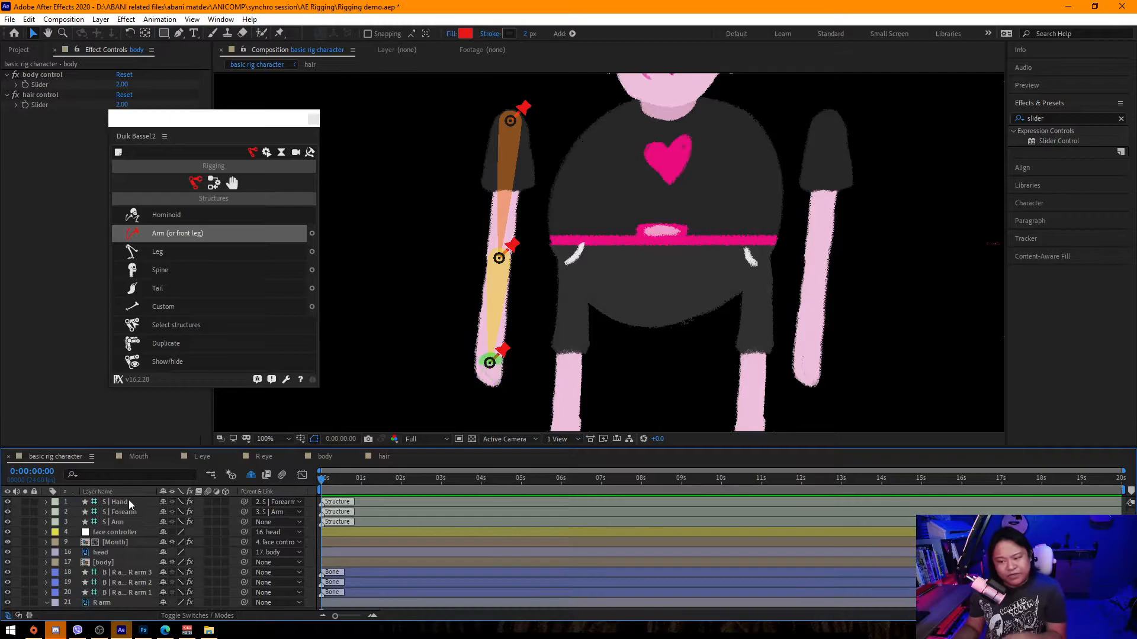
left_click_drag(344, 79, 496, 364)
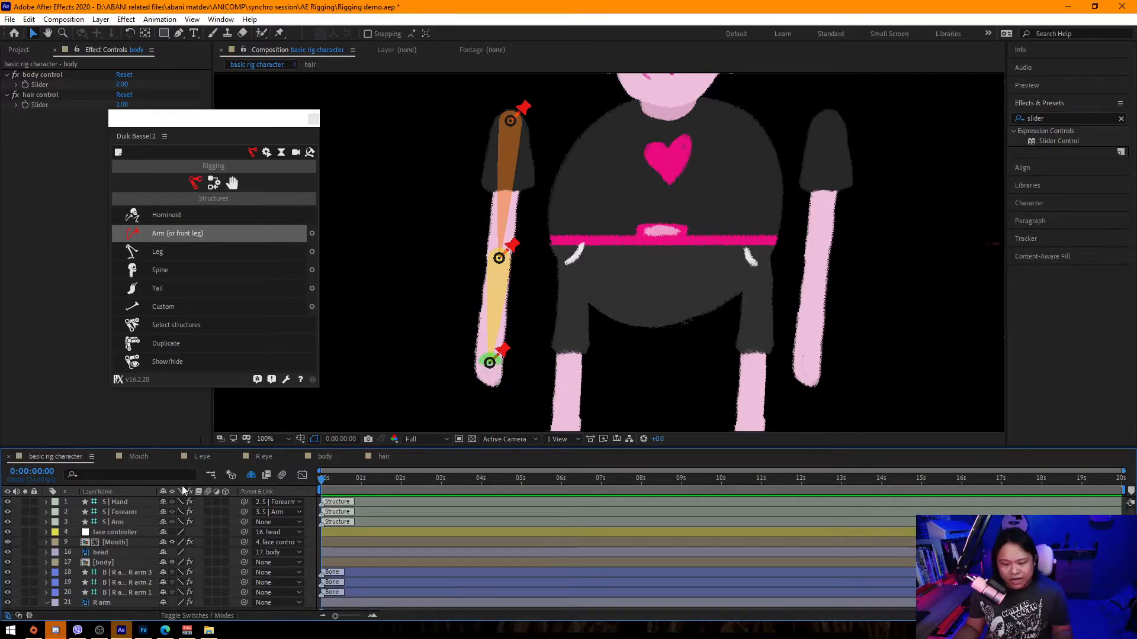
left_click(133, 501)
left_click(129, 513)
left_click(129, 523)
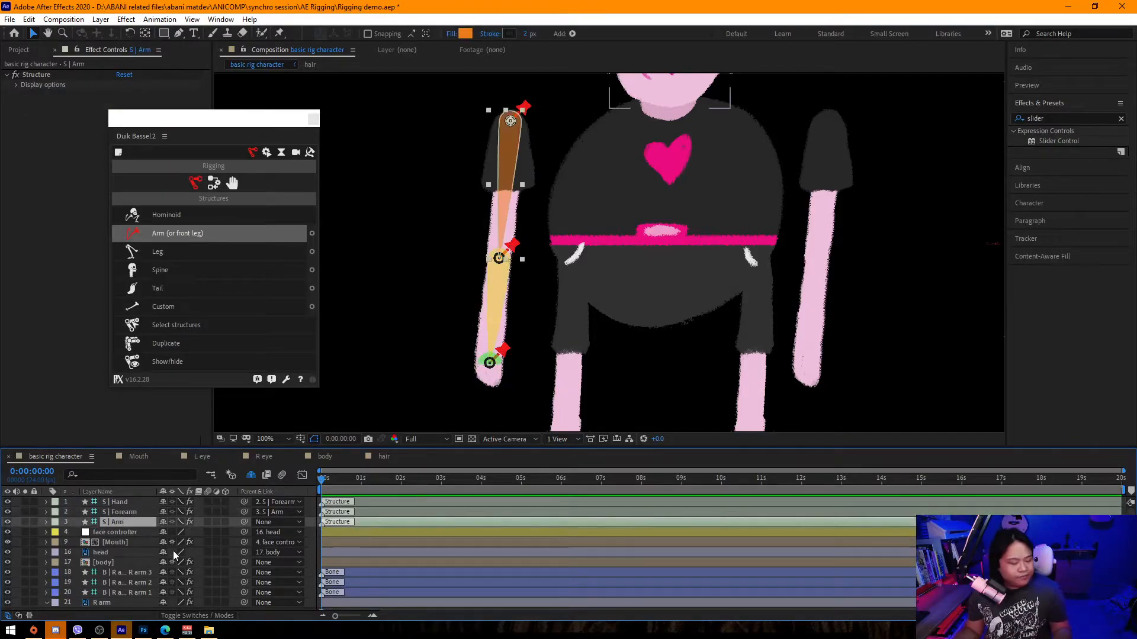
Parent the R arm 3, R arm 2 and R arm 1 bones to the Hand, Forearm and Arm structures respectively.
left_click(136, 573)
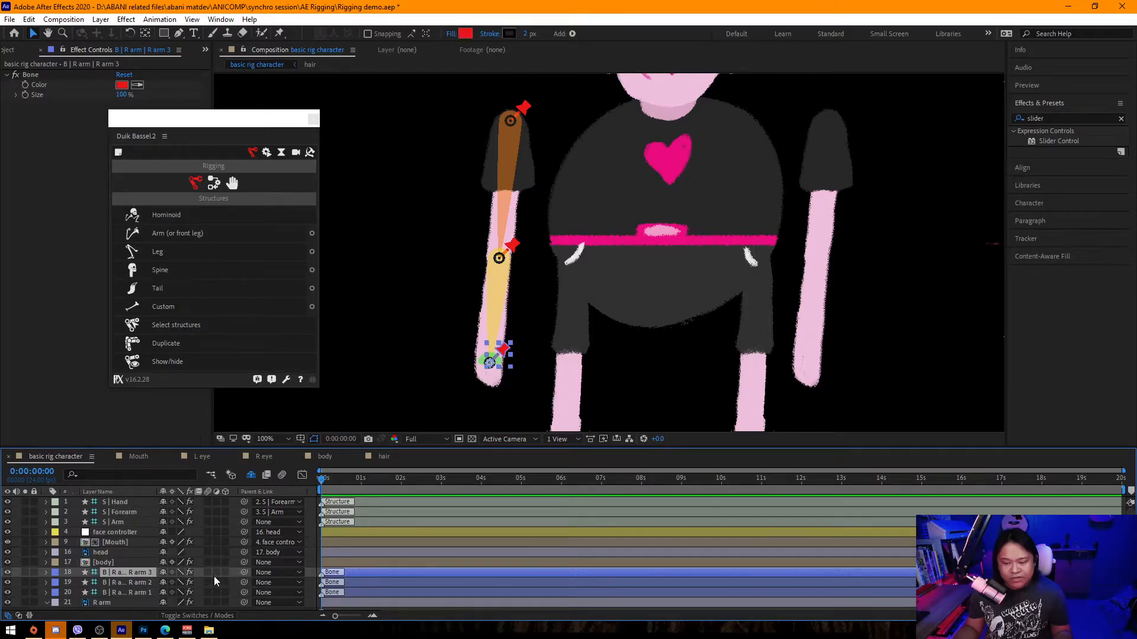
left_click_drag(244, 572, 115, 502)
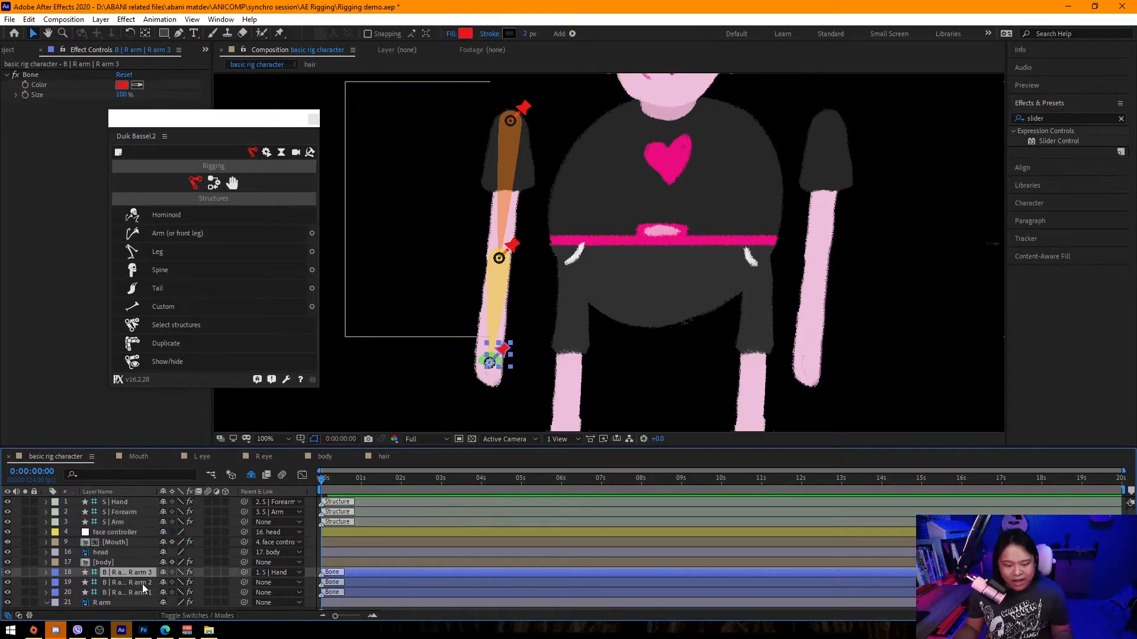
left_click(142, 584)
left_click_drag(244, 592, 121, 512)
left_click(146, 591)
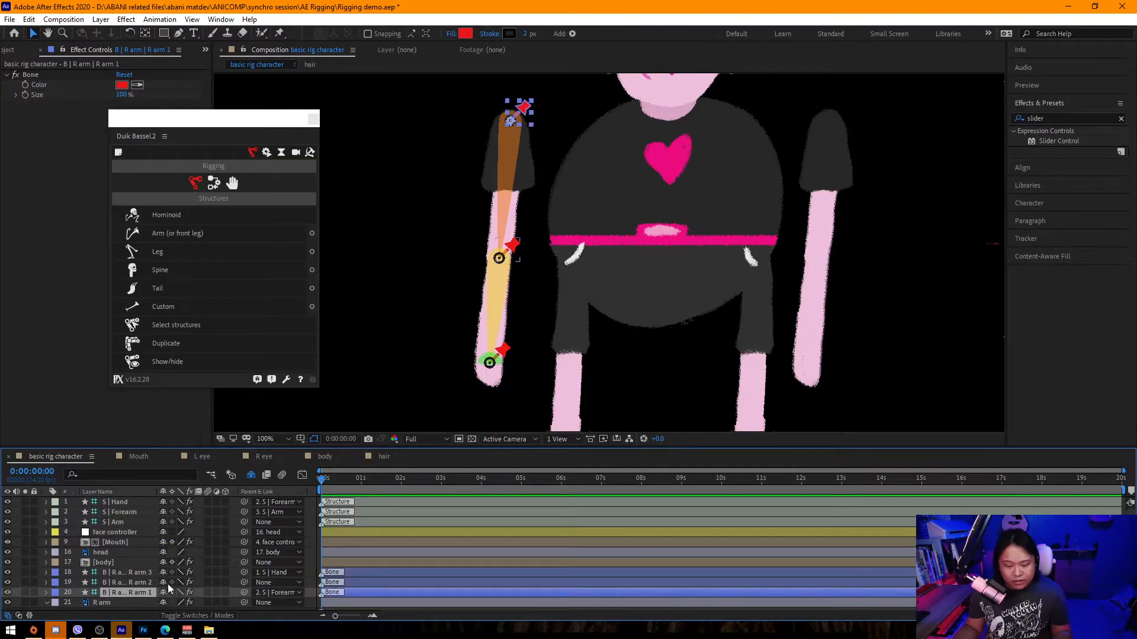
left_click(143, 583)
left_click_drag(247, 581, 123, 514)
left_click(146, 593)
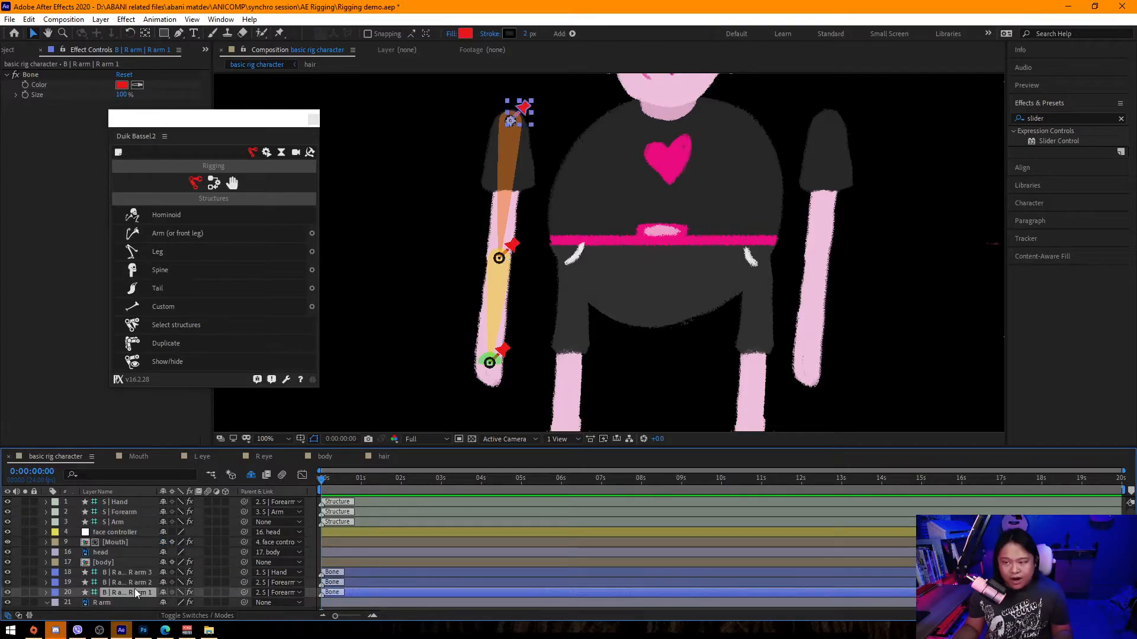
left_click_drag(244, 592, 124, 523)
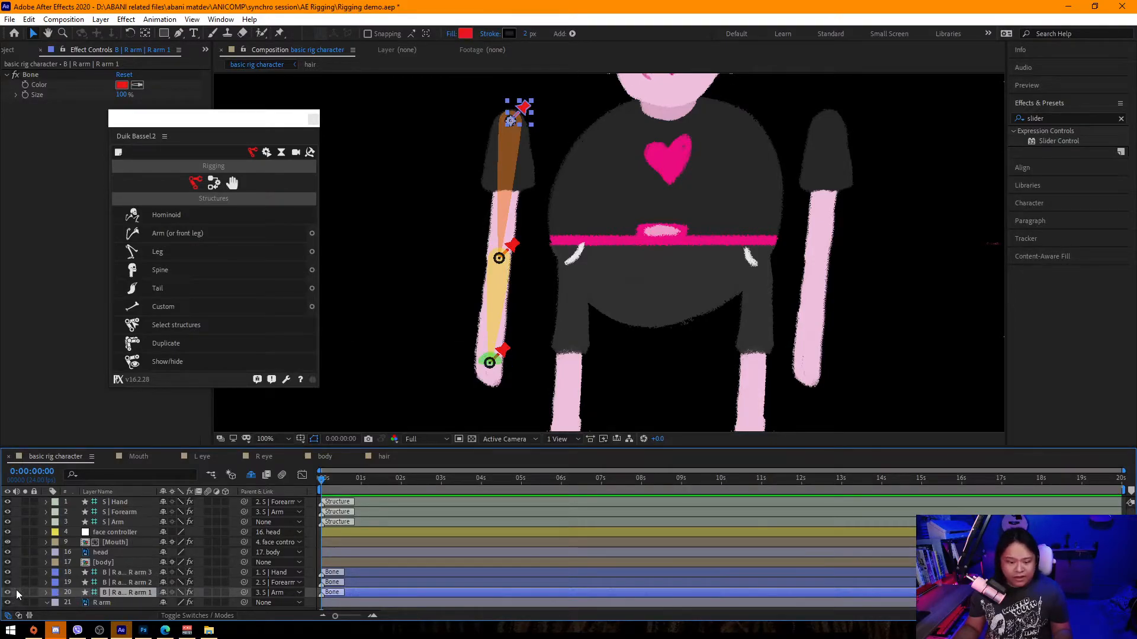
Select the Hand, Forearm and Arm structure layers and apply Auto-rig & IK.
left_click(87, 583)
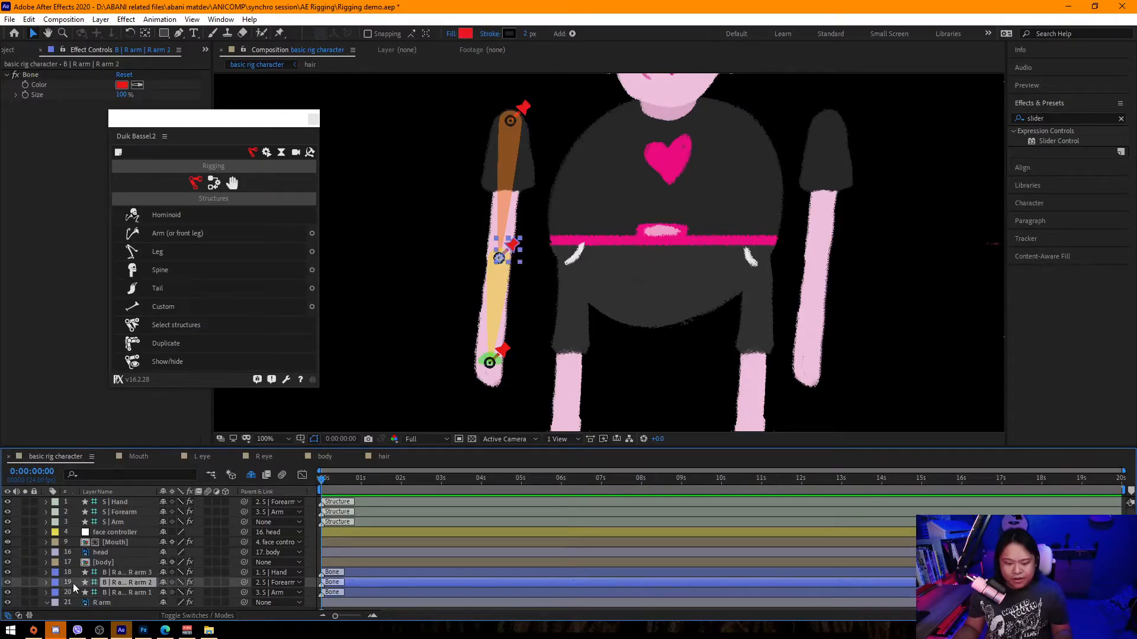
left_click(69, 574)
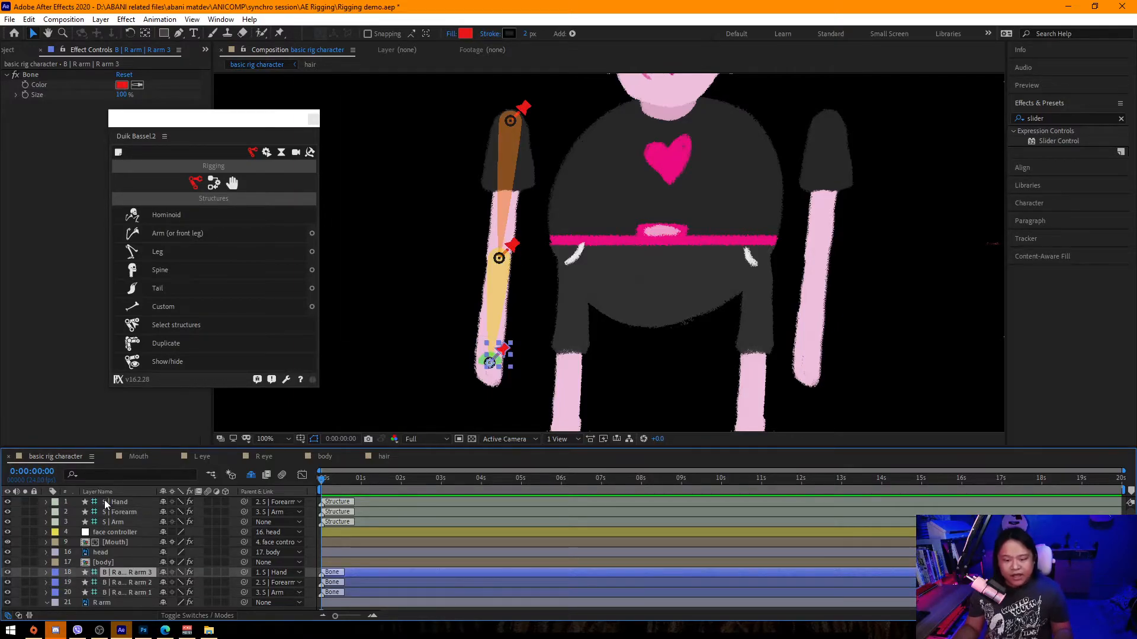
left_click(126, 521)
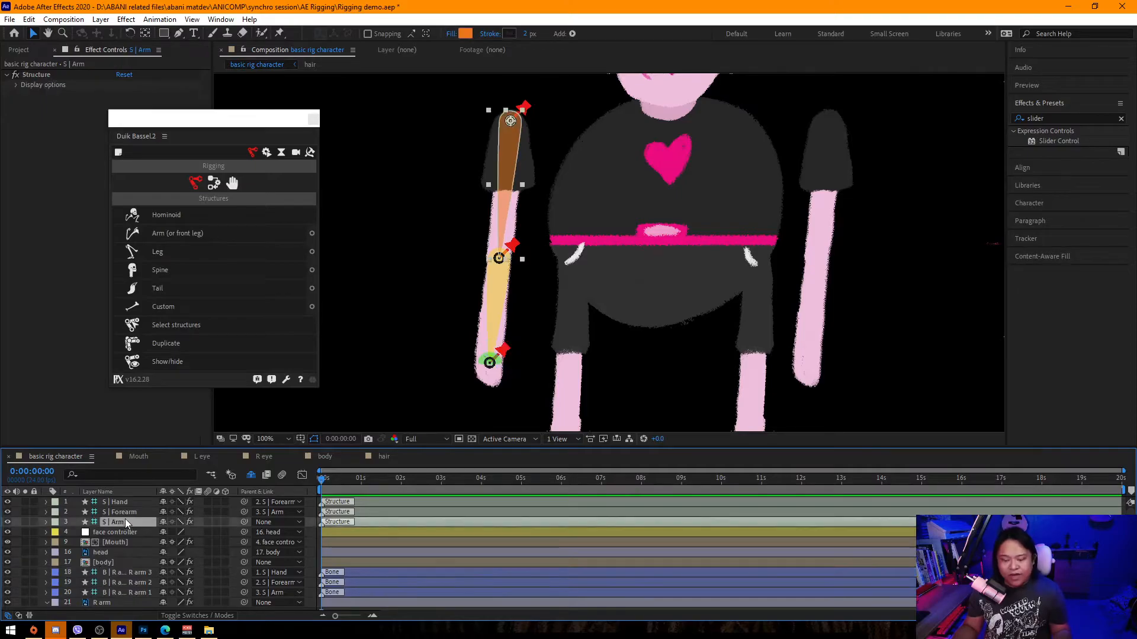
left_click(130, 502)
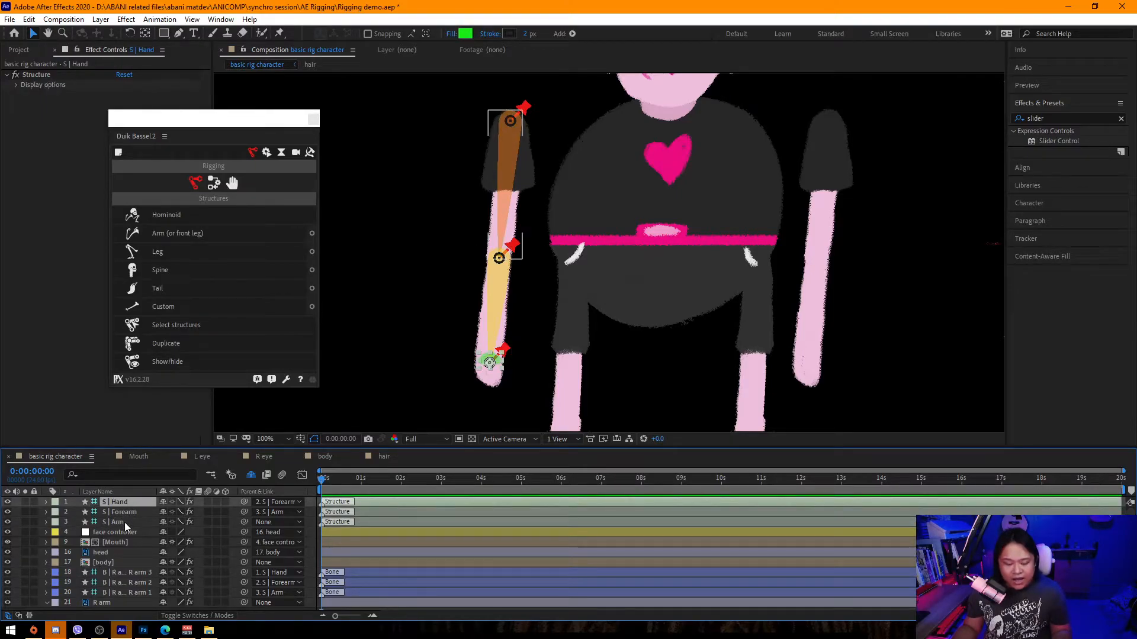
left_click(124, 523, "shift")
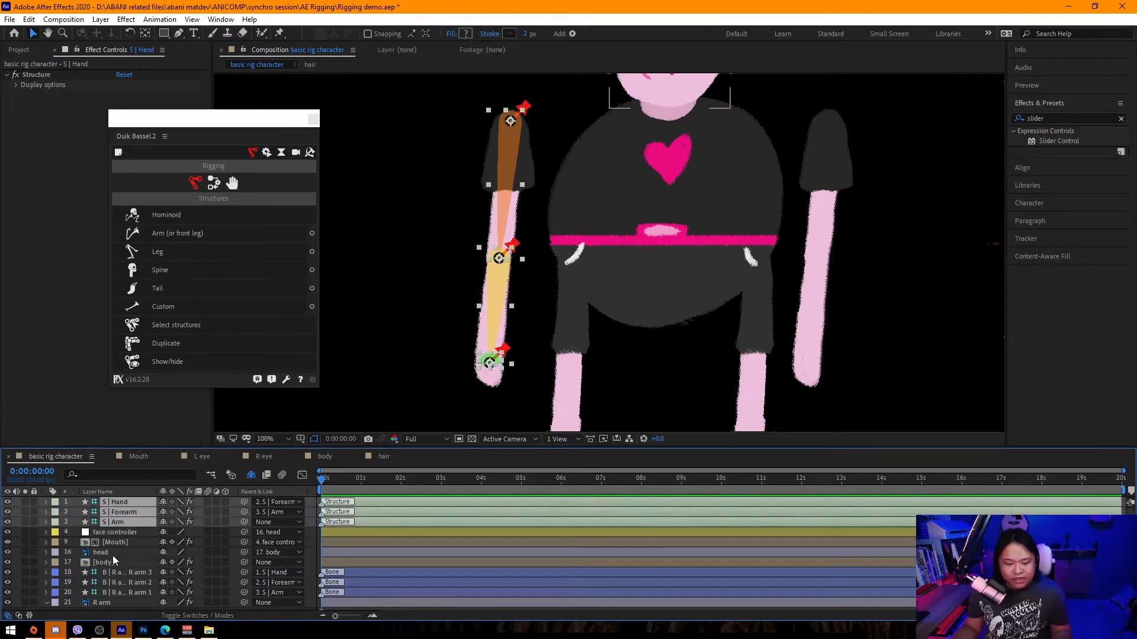
left_click(212, 181)
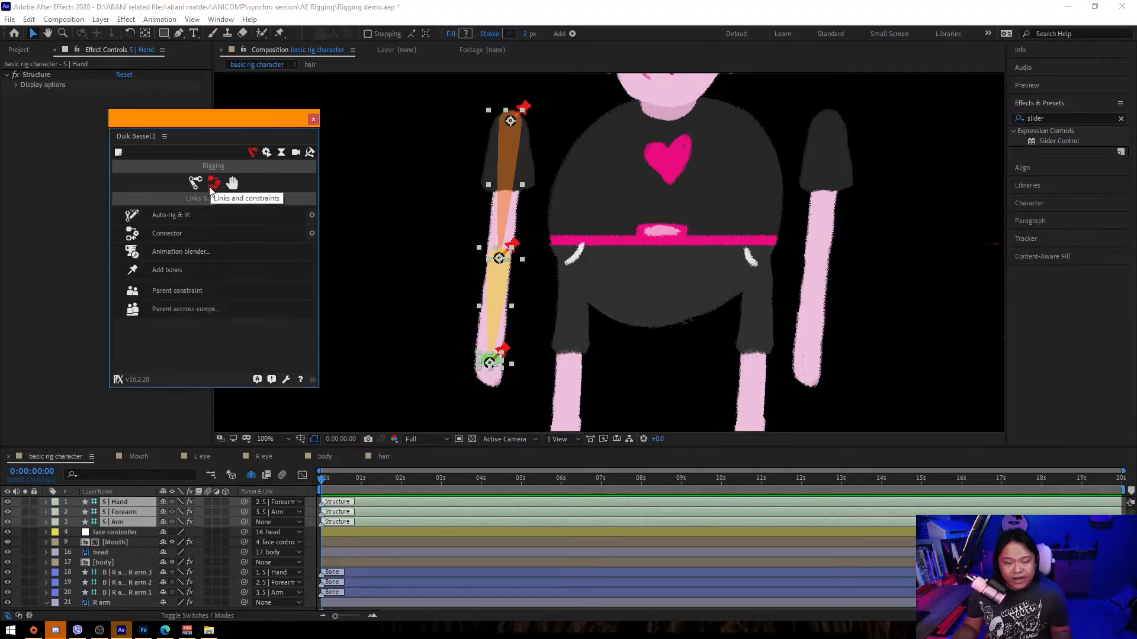
left_click(174, 216)
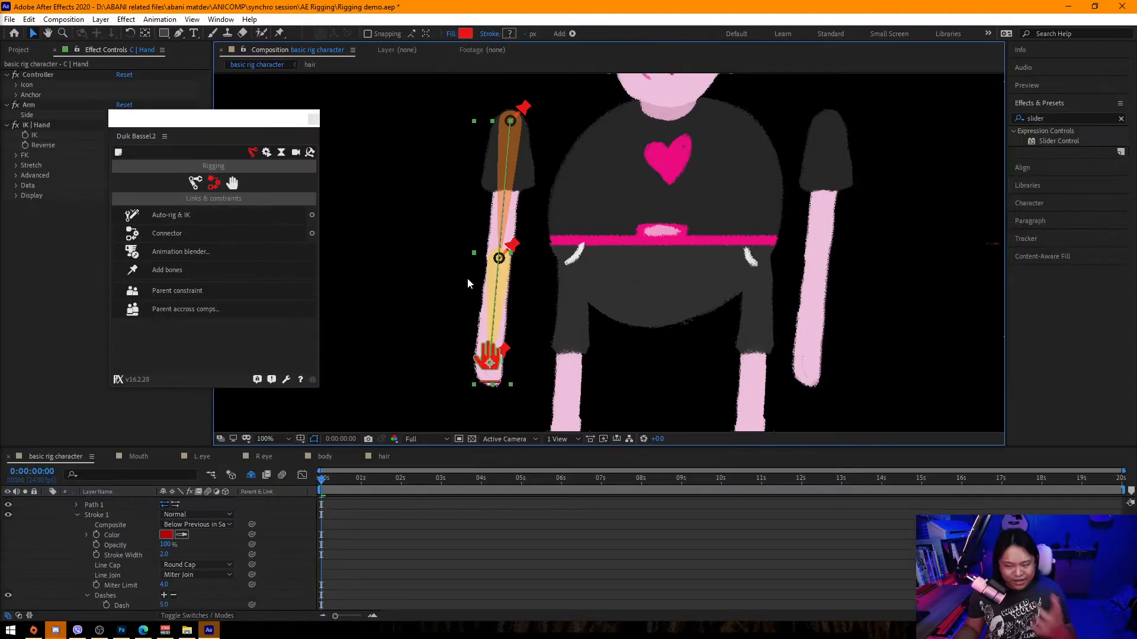
Drag the hand controller around to test how the IK bends the R arm.
scroll(674, 321, "down", 3)
left_click(540, 361)
scroll(566, 282, "up", 4)
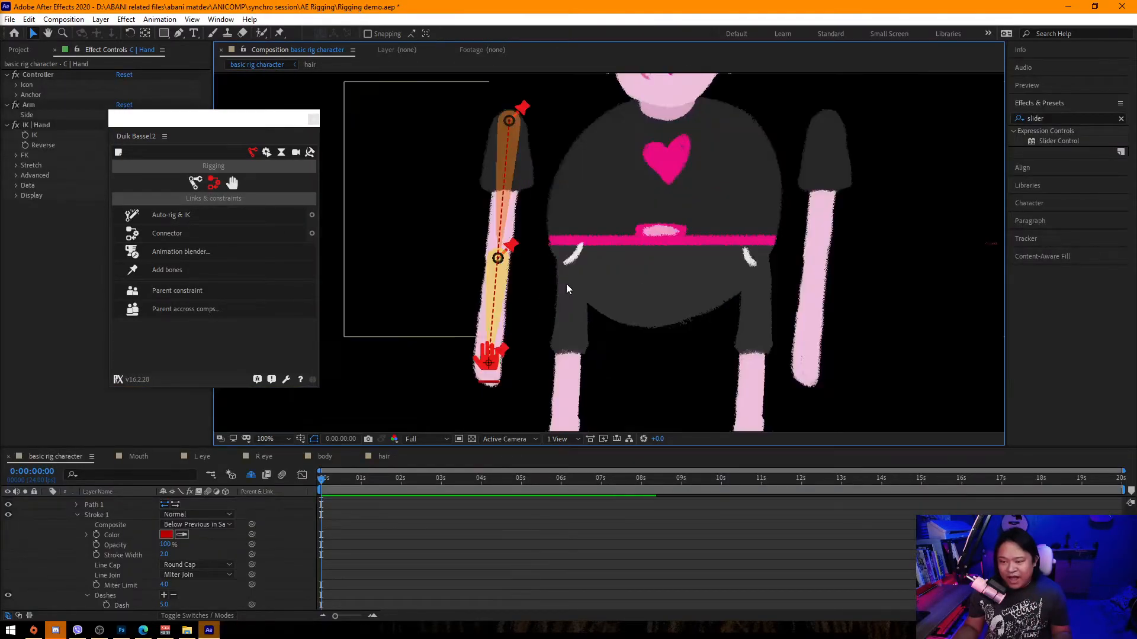
scroll(507, 349, "down", 1)
left_click_drag(543, 304, 609, 260)
left_click(556, 318)
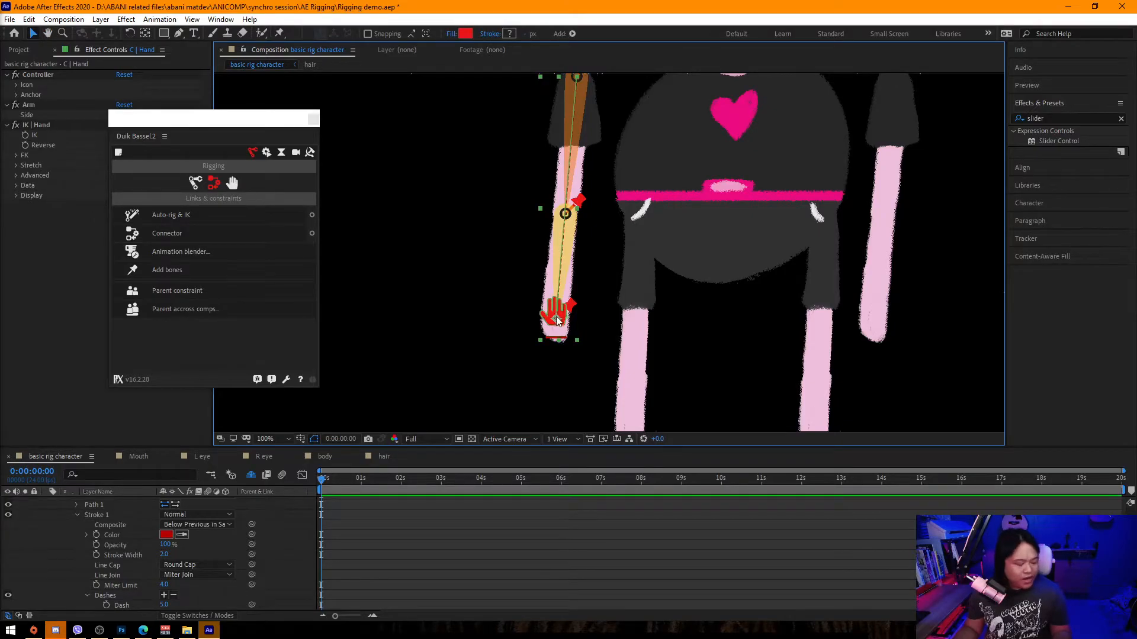
left_click_drag(561, 323, 411, 86)
left_click_drag(560, 225, 516, 358)
left_click_drag(355, 223, 386, 215)
Select all layers and collapse their properties in the timeline.
scroll(218, 541, "up", 3)
key("ctrl+a")
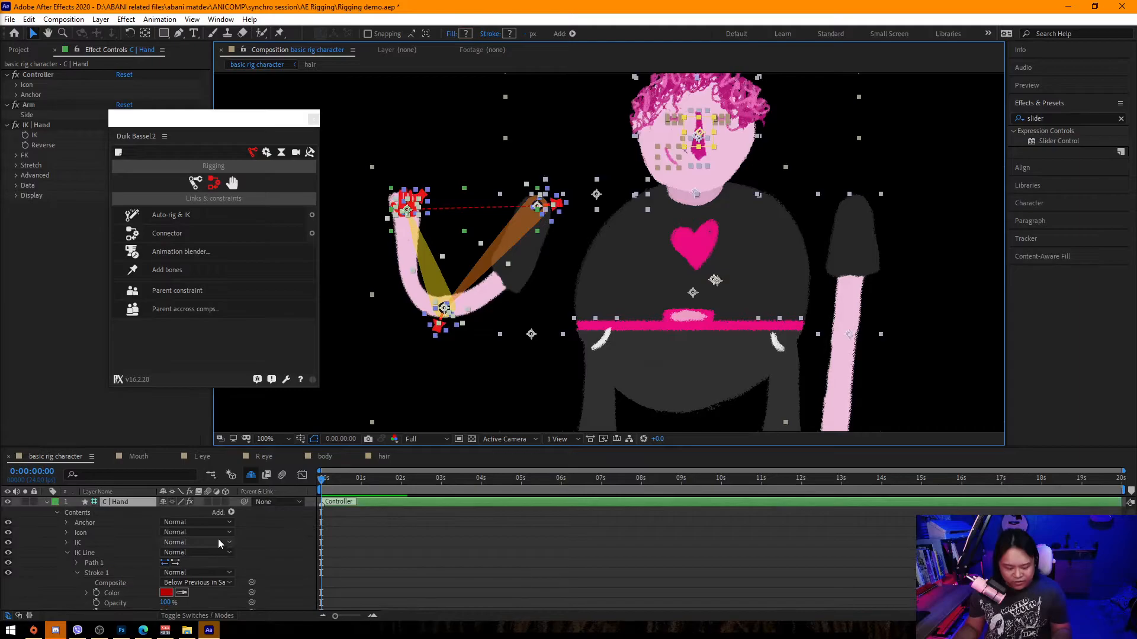
scroll(214, 528, "down", 4)
scroll(215, 540, "up", 5)
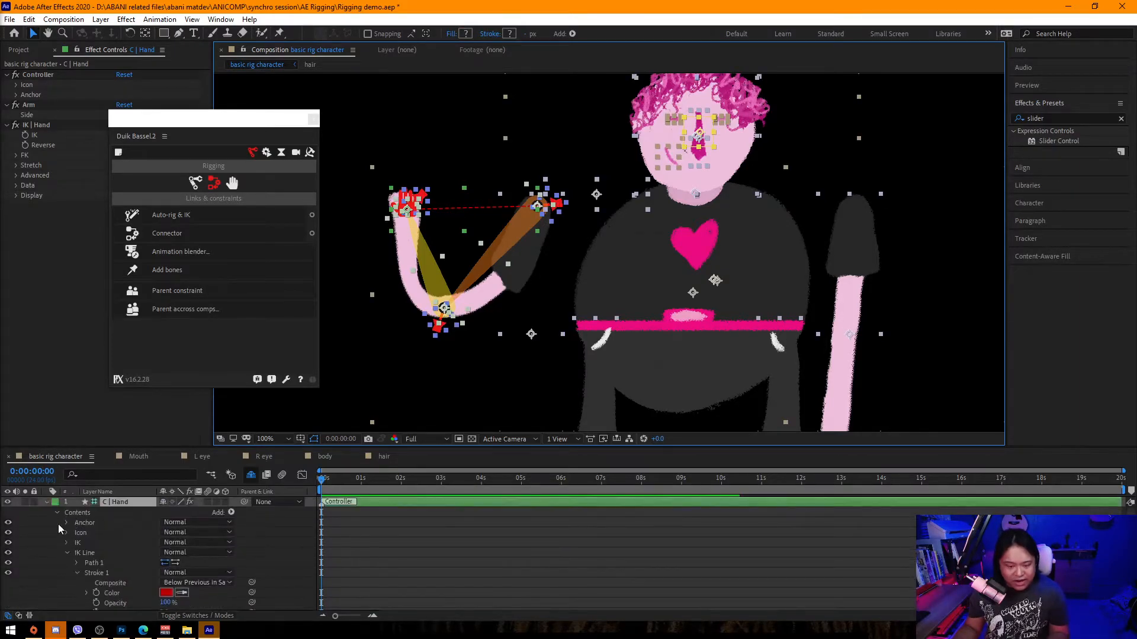
left_click(48, 502)
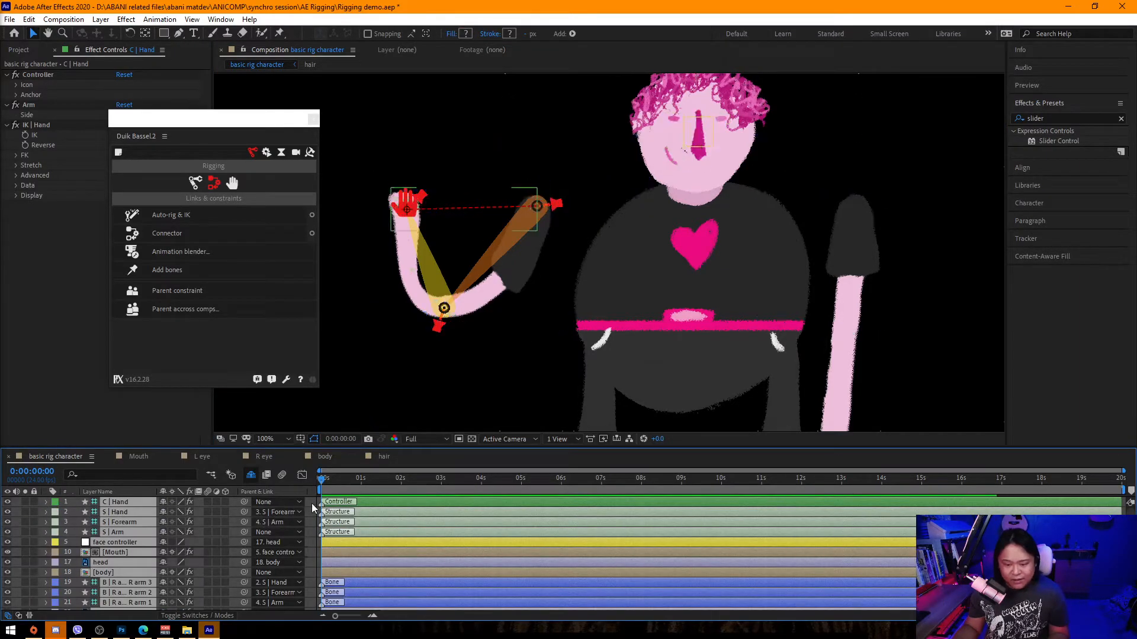
Select the C | Hand controller, reveal its Position, and drag the hand slightly lower.
left_click(113, 502)
left_click(107, 500)
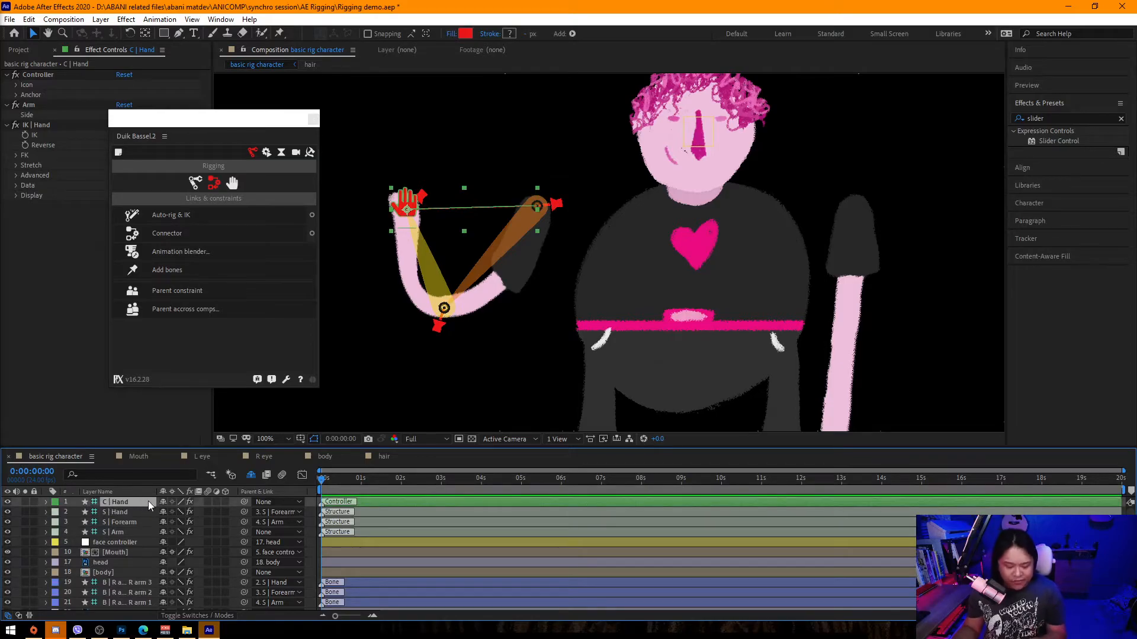
key("p")
left_click_drag(408, 208, 386, 237)
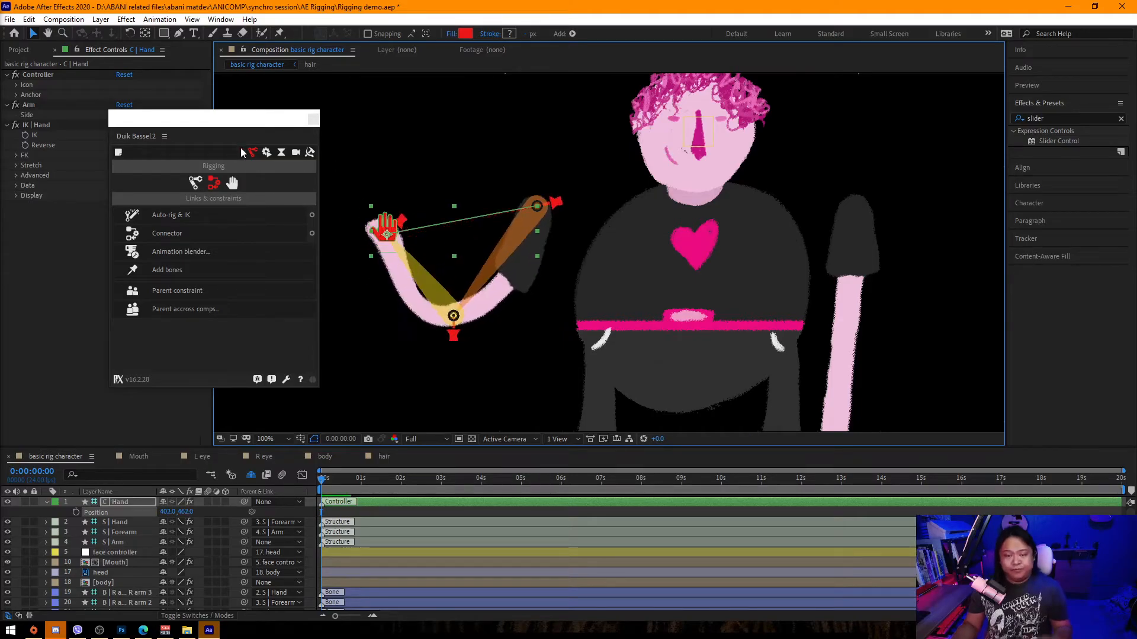
Move the Duik panel aside and toggle the IK Reverse option while dragging the hand to compare bend directions.
left_click_drag(224, 119, 898, 322)
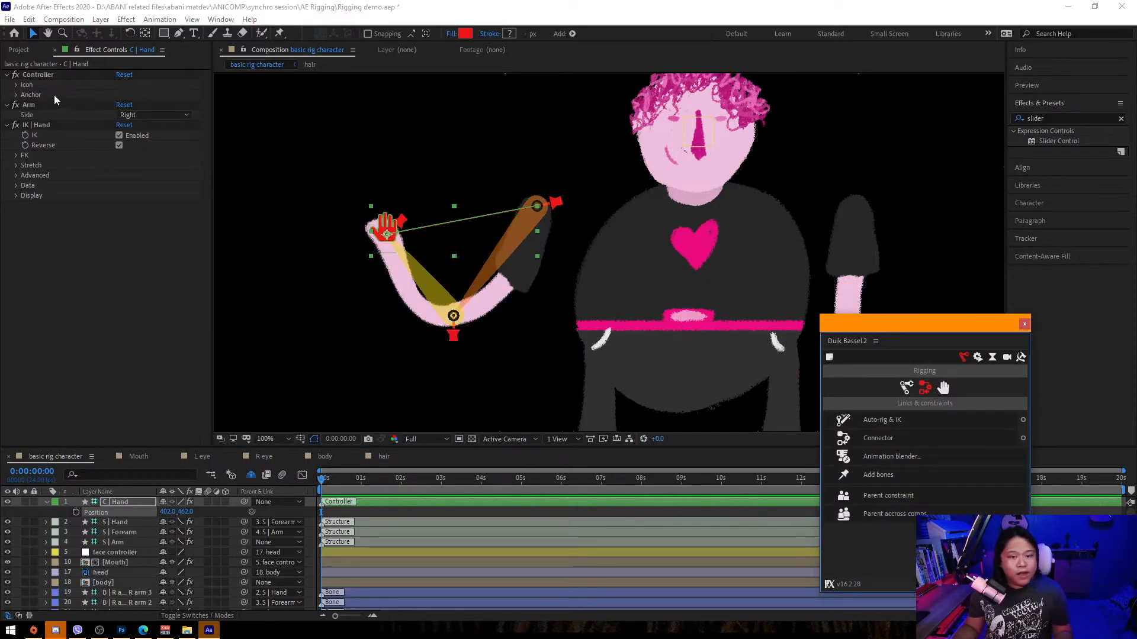
left_click(119, 145)
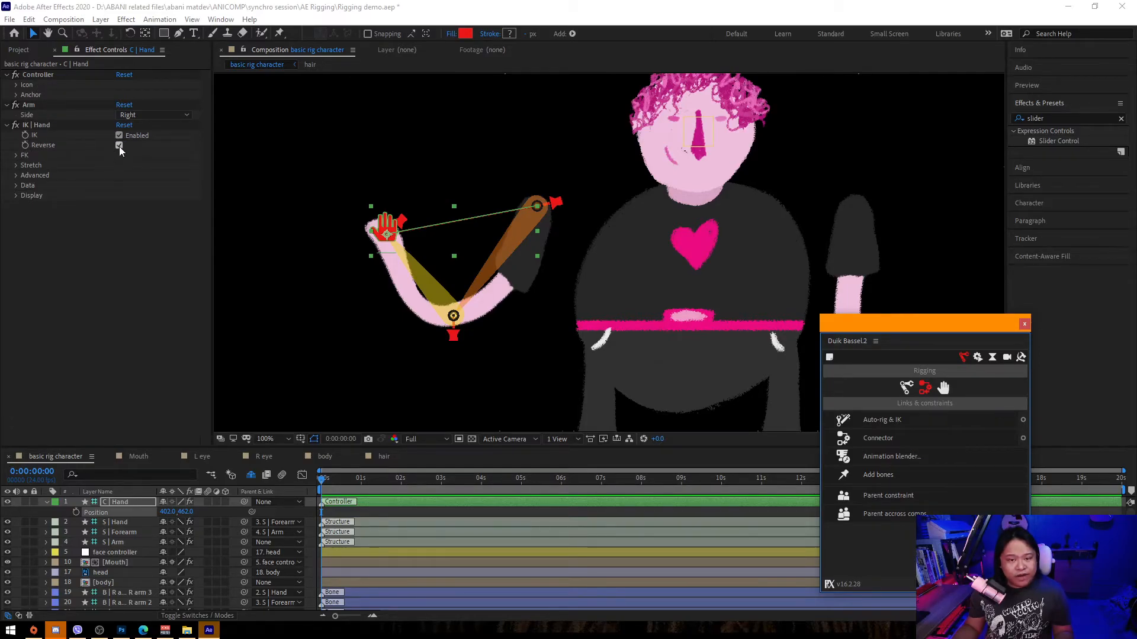
left_click(119, 146)
left_click_drag(385, 234, 373, 291)
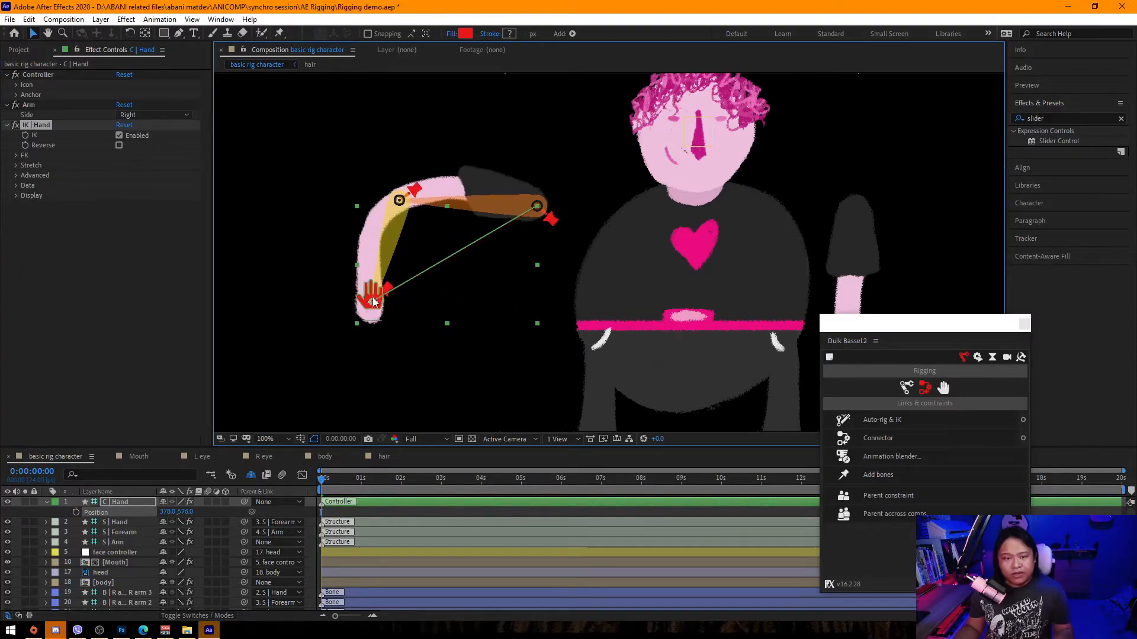
left_click(119, 145)
left_click_drag(372, 302, 374, 244)
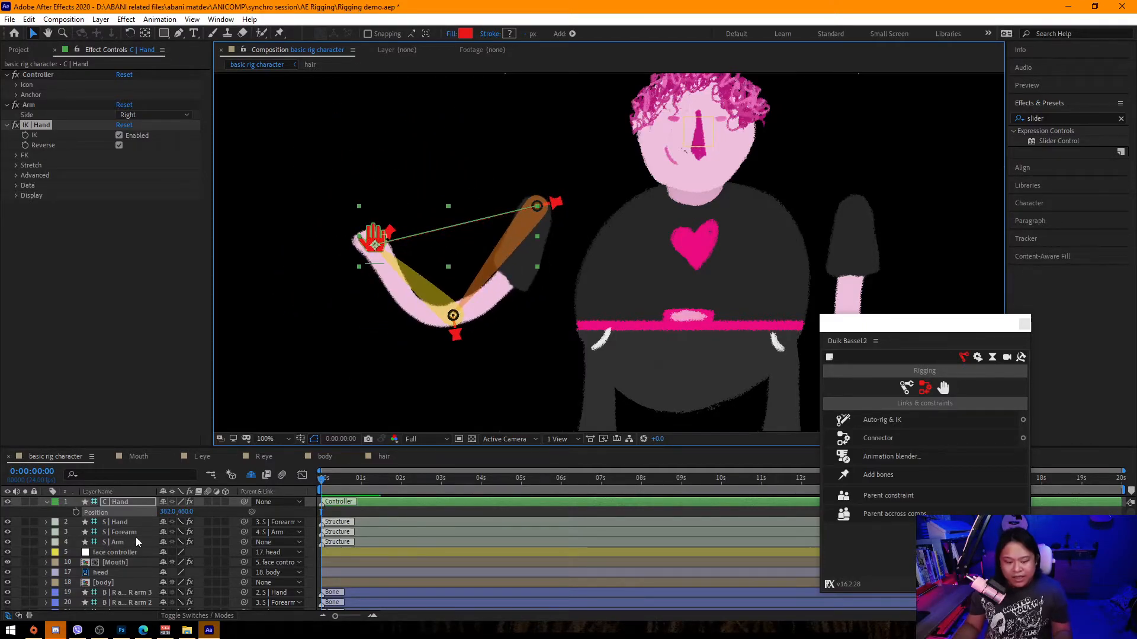
Reposition the shoulder joint and lower the hand controller to the hip with IK Reverse turned off.
left_click(499, 254)
left_click_drag(537, 211, 622, 223)
left_click_drag(374, 245, 468, 299)
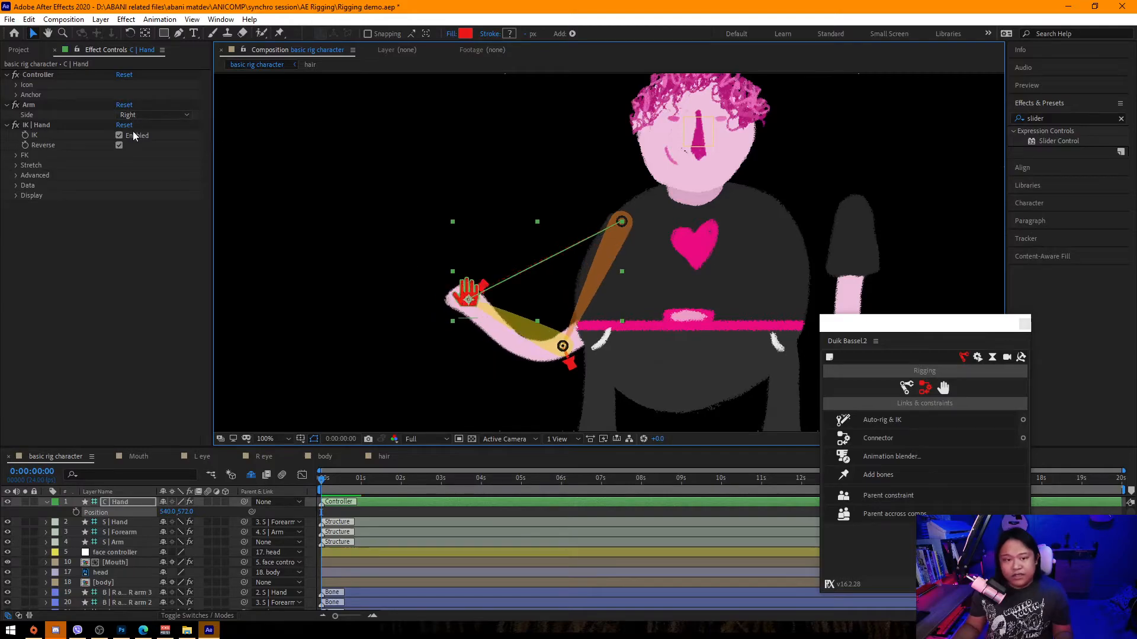
left_click(119, 145)
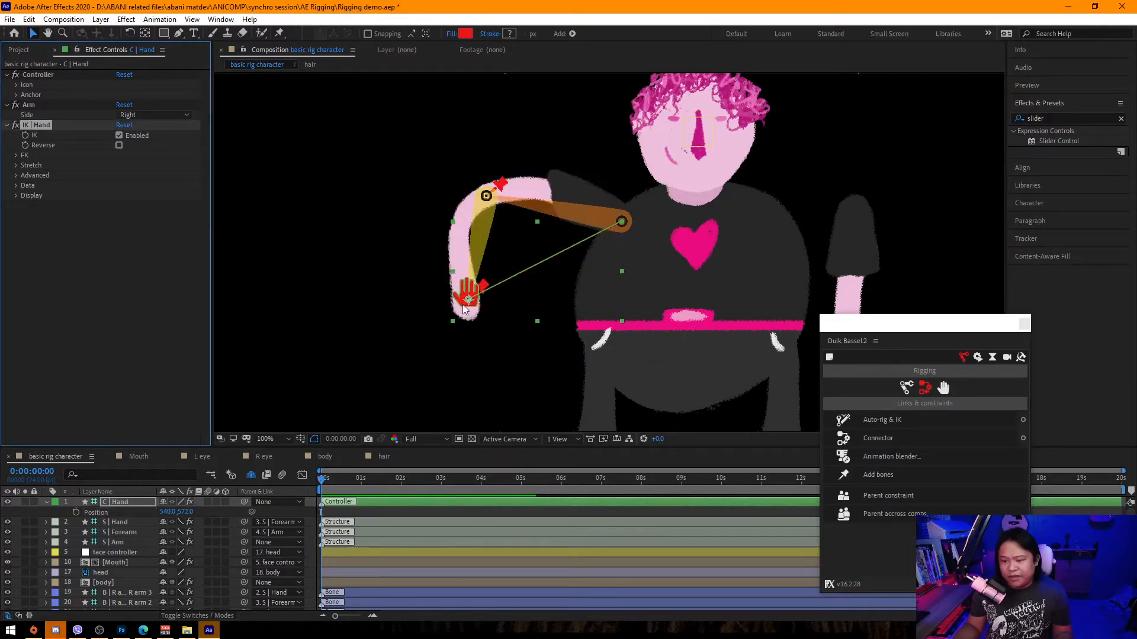
left_click_drag(447, 302, 509, 425)
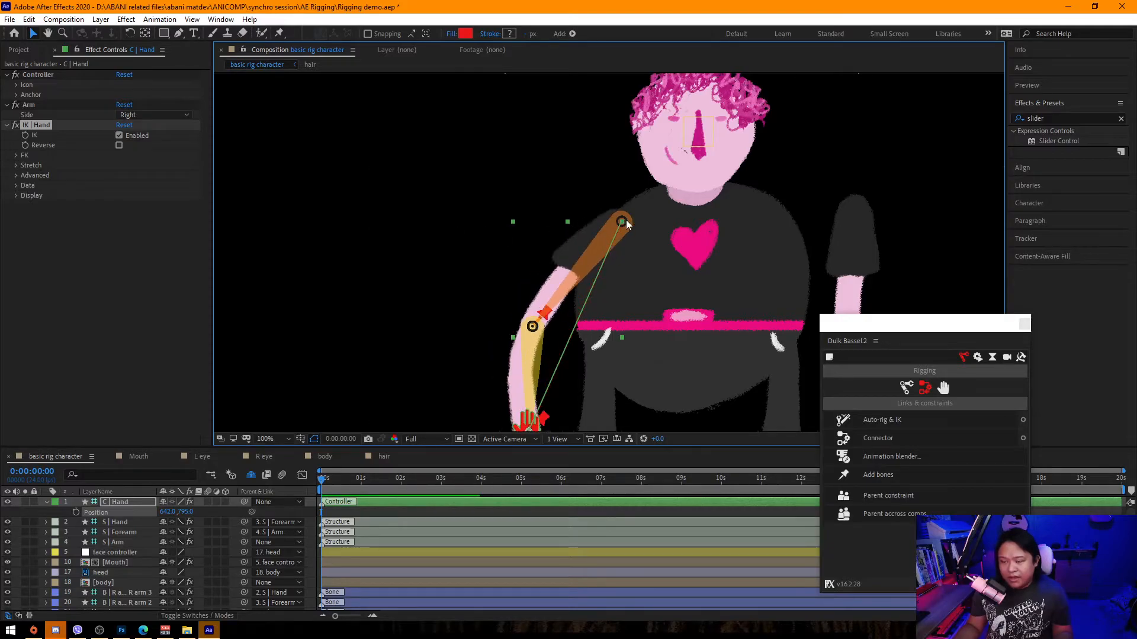
Select the S | Arm structure and nudge the shoulder joint slightly upward.
left_click(121, 541)
left_click_drag(621, 222, 625, 208)
left_click_drag(538, 431, 617, 421)
left_click_drag(694, 263, 518, 220)
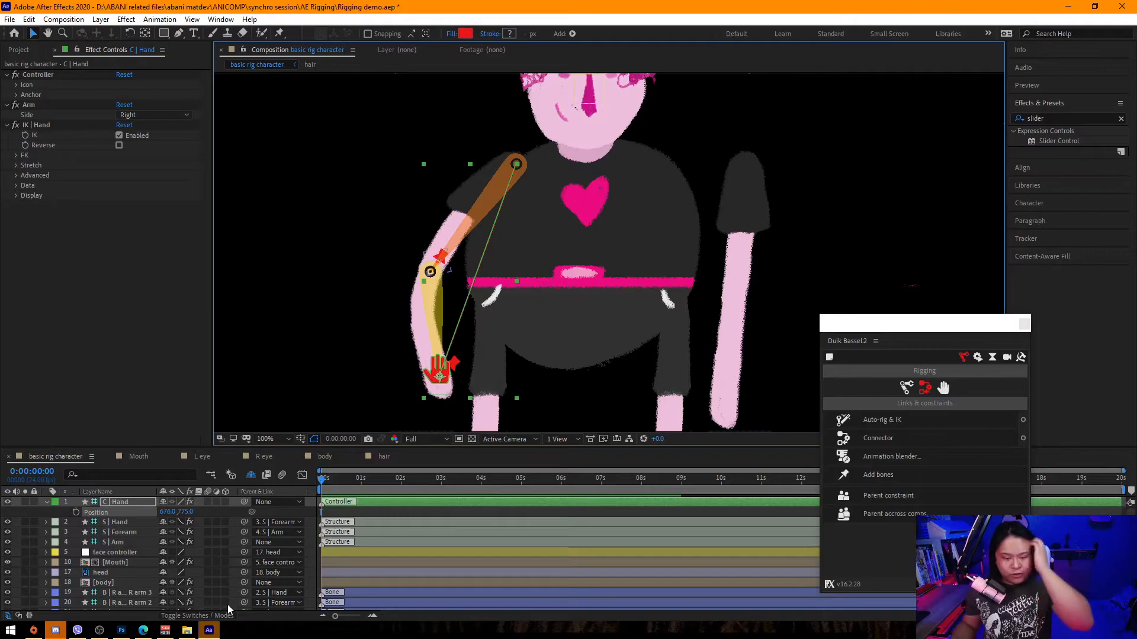
left_click(233, 510)
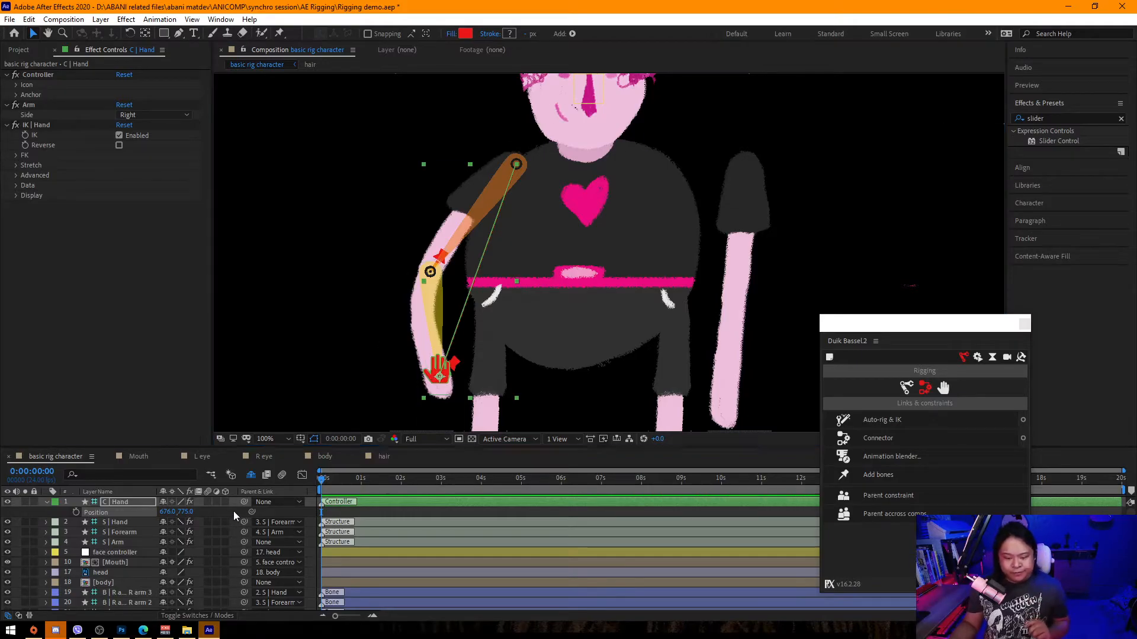
With the S | Arm structure selected, create a Duik controller at the shoulder.
left_click(122, 543)
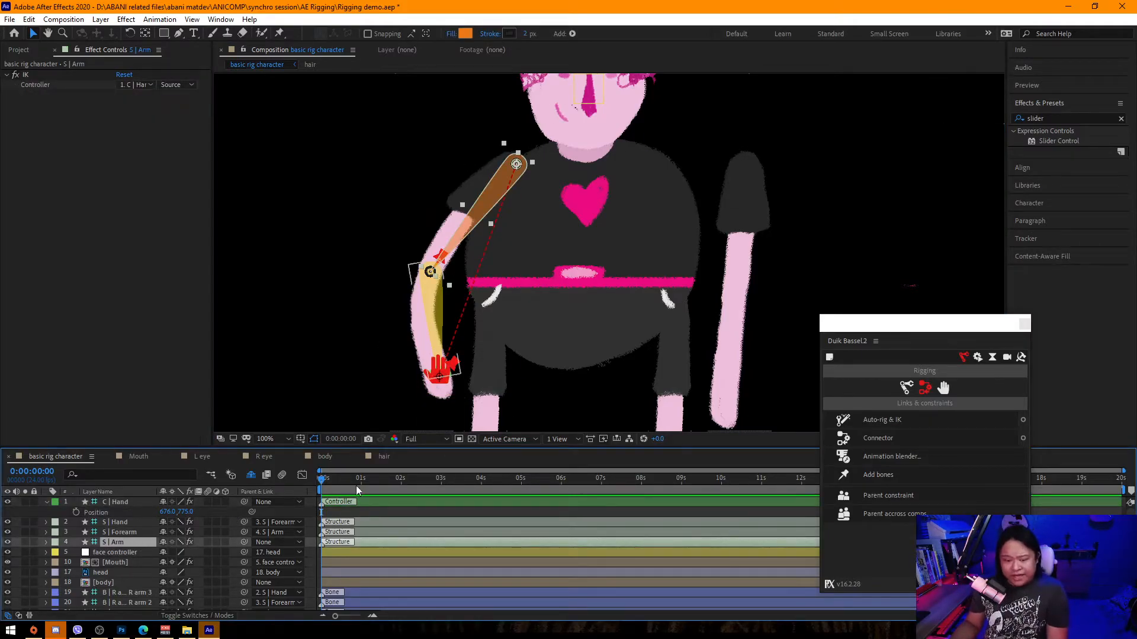
left_click_drag(893, 325, 151, 114)
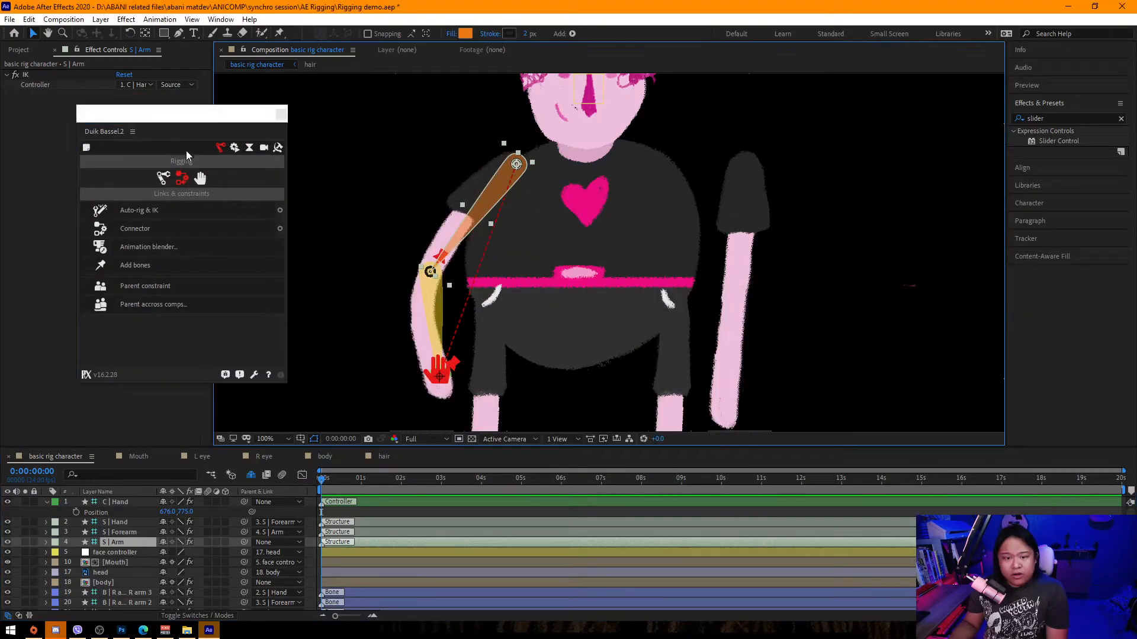
left_click(202, 180)
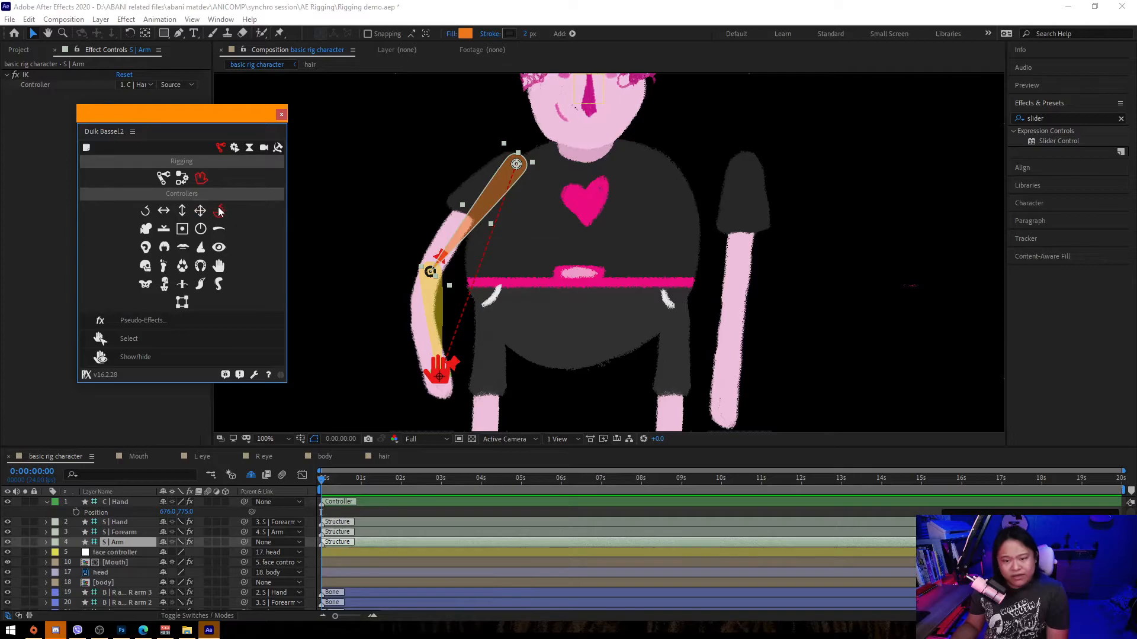
left_click(200, 212)
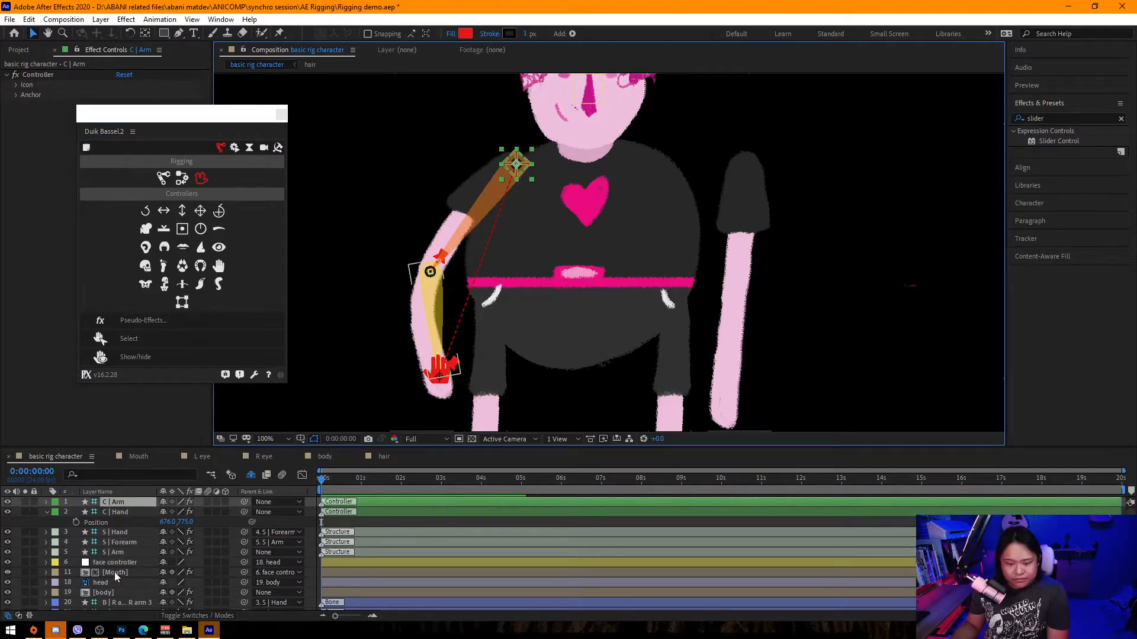
Parent the S | Arm structure to the new C | Arm controller and close the Duik panel.
left_click(122, 553)
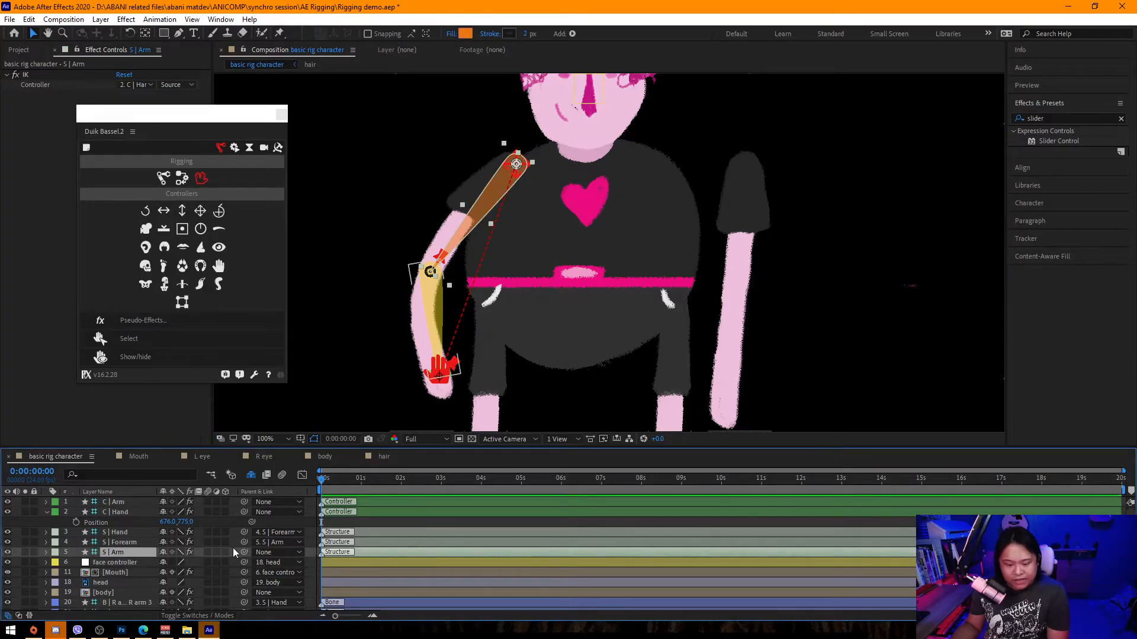
left_click_drag(197, 533, 129, 502)
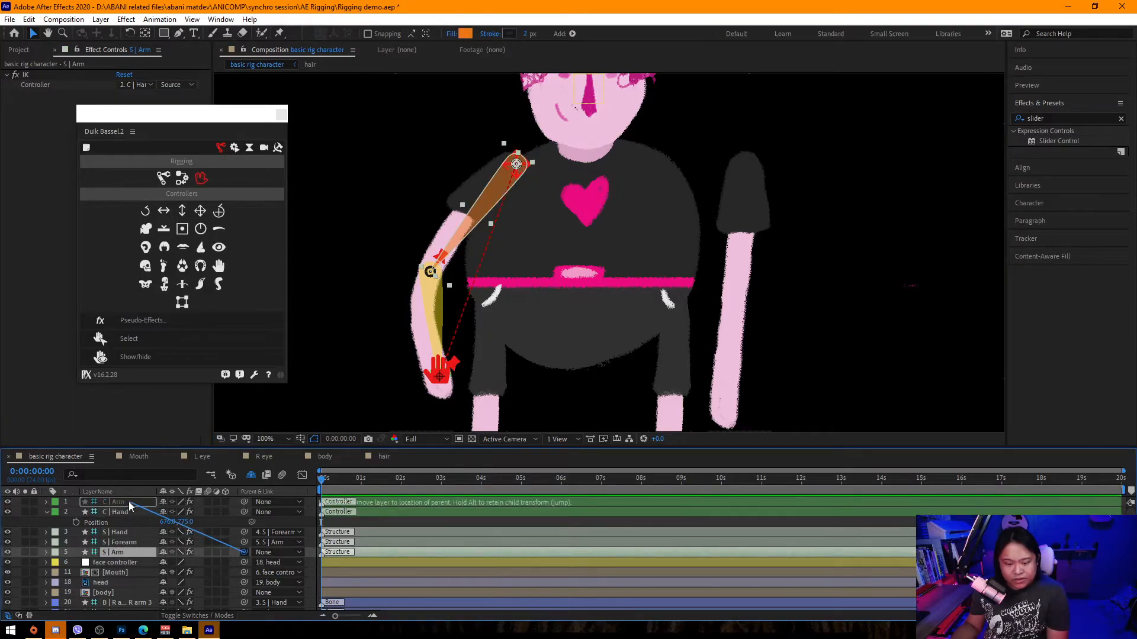
left_click(281, 115)
Drag the shoulder controller slightly to test the arm.
left_click(516, 165)
mouse_move(517, 165)
left_mouse_down()
mouse_move(477, 158)
mouse_move(471, 169)
mouse_move(519, 237)
mouse_move(496, 170)
mouse_move(523, 162)
left_mouse_up()
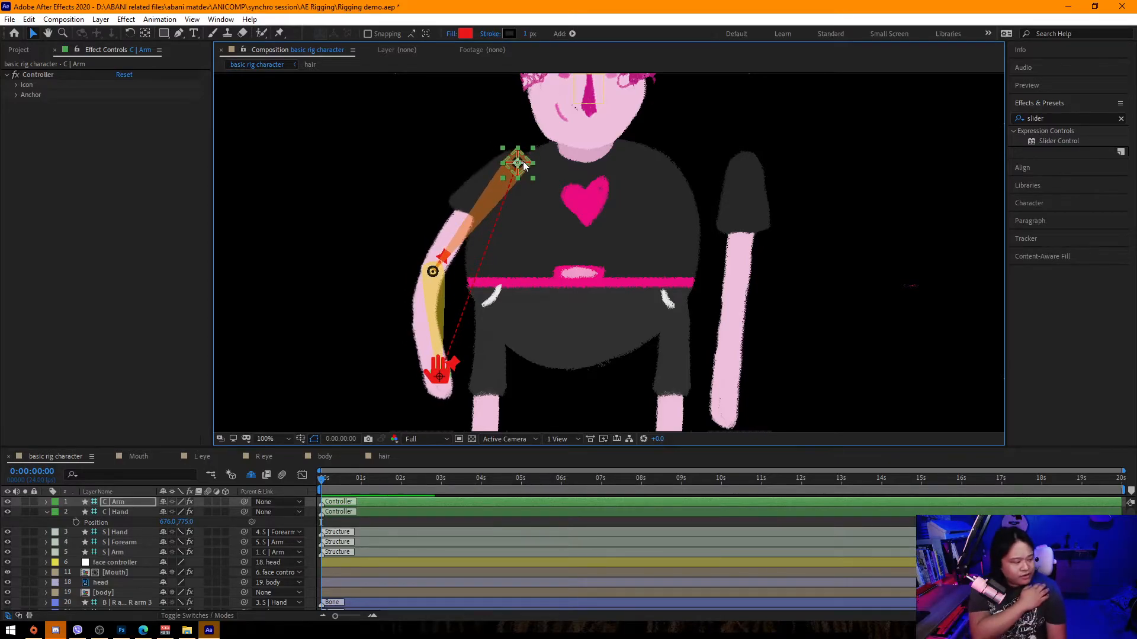
left_click_drag(517, 163, 521, 165)
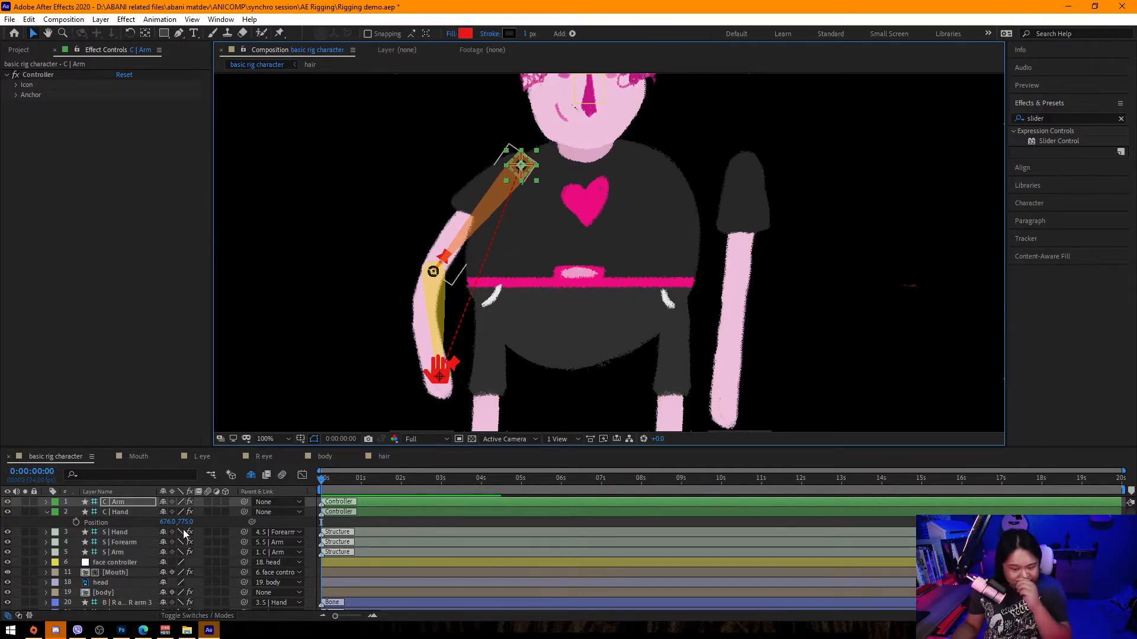
Parent the C | Arm controller to the body layer and rotate the body about -2° to test.
left_click(264, 502)
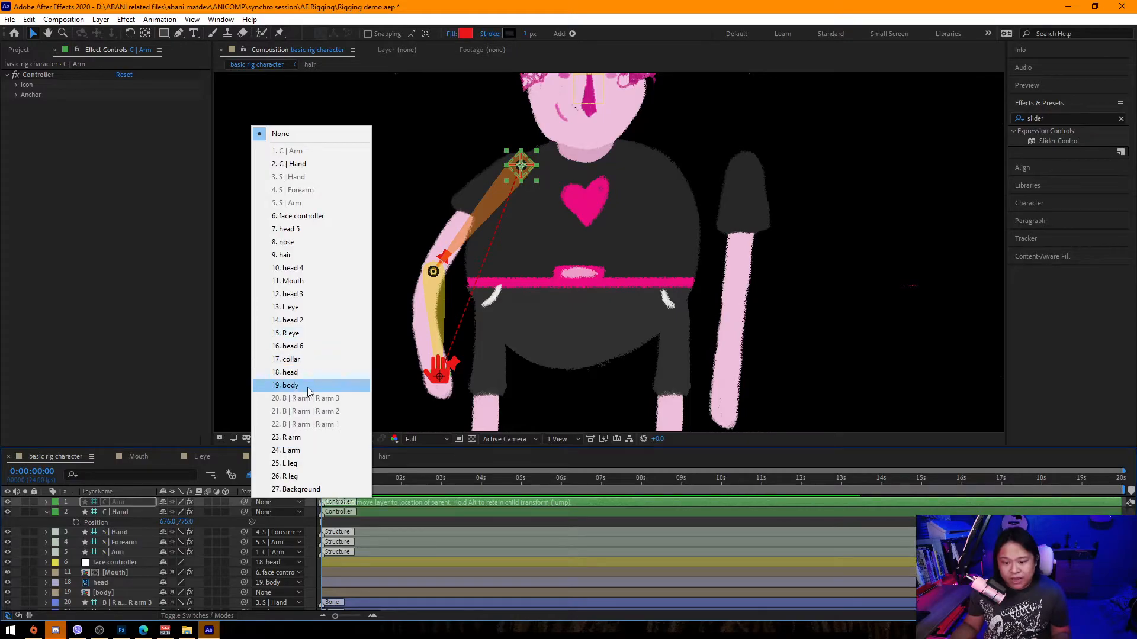
left_click(287, 385)
left_click(111, 592)
key("r")
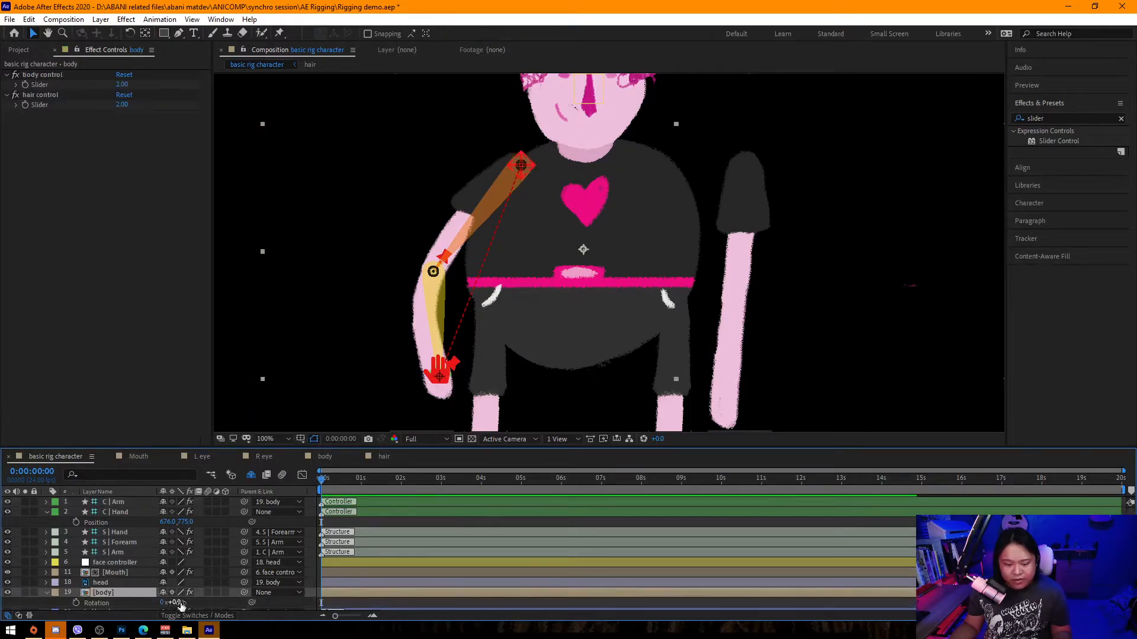
mouse_move(178, 602)
left_mouse_down()
mouse_move(158, 612)
mouse_move(198, 613)
mouse_move(176, 614)
left_mouse_up()
Parent the C | Hand controller to the body layer.
left_click(231, 512)
left_click(262, 512)
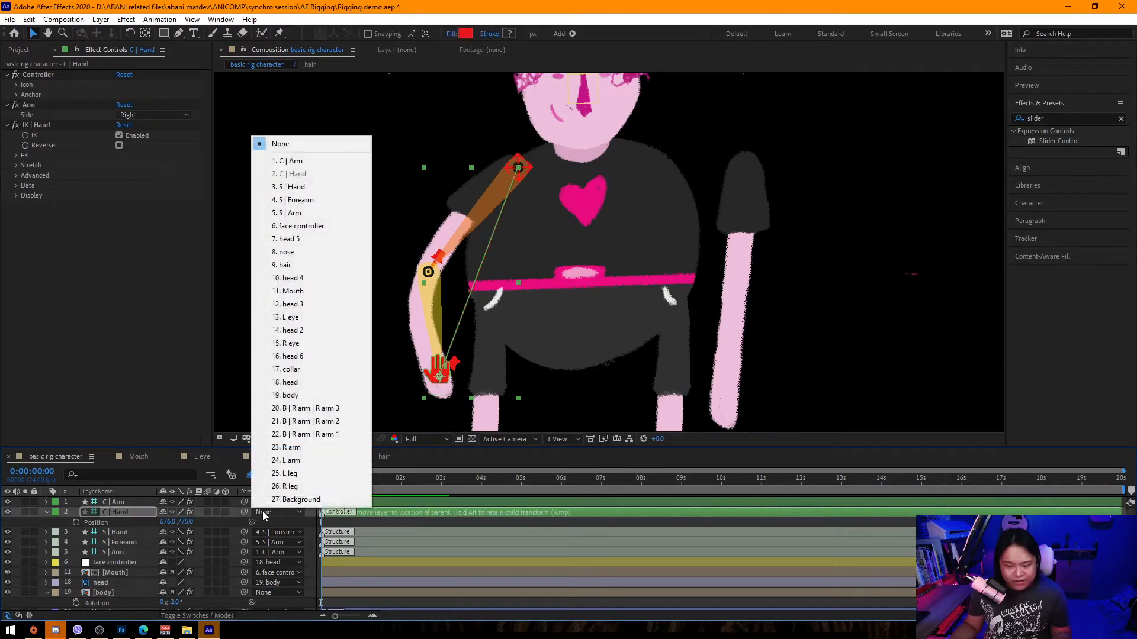
left_click(278, 393)
Nudge the body's rotation and save the project.
mouse_move(178, 608)
left_mouse_down()
mouse_move(204, 608)
mouse_move(180, 608)
left_mouse_up()
key("ctrl+s")
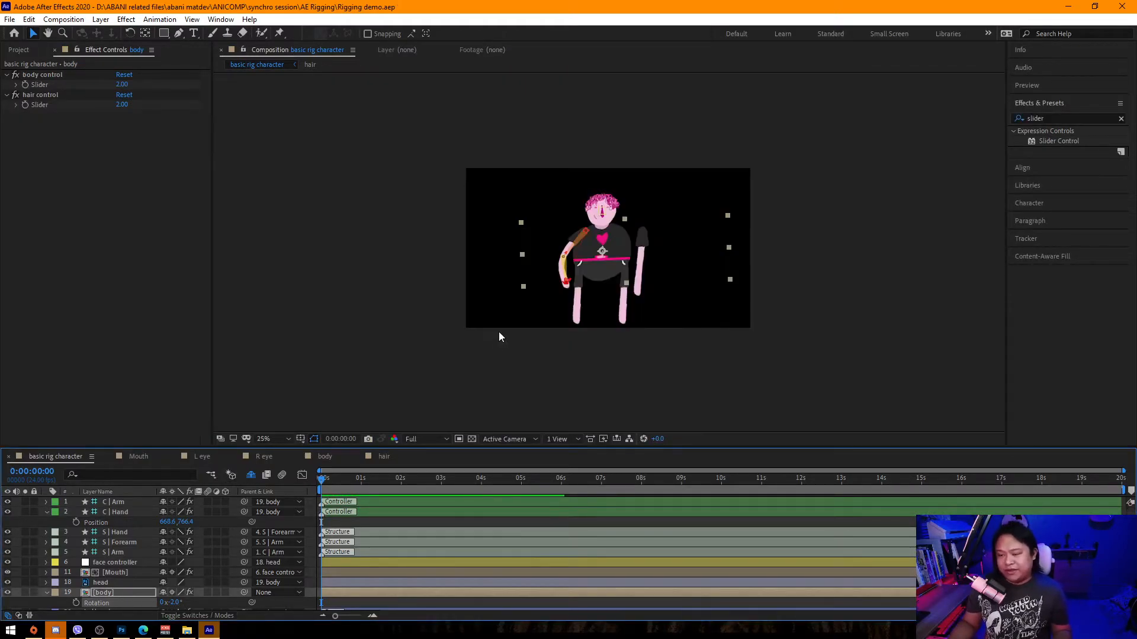
Select the L arm layer and place Puppet pins at its shoulder, elbow and wrist.
scroll(498, 331, "down", 4)
left_click(639, 299)
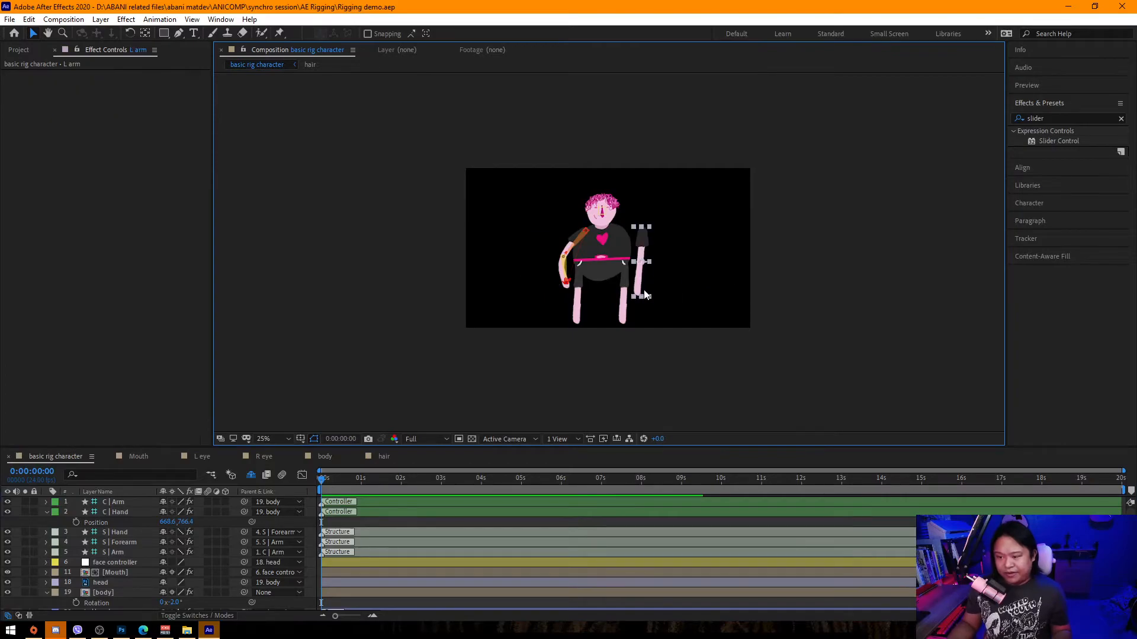
scroll(610, 253, "up", 2)
scroll(566, 272, "up", 2)
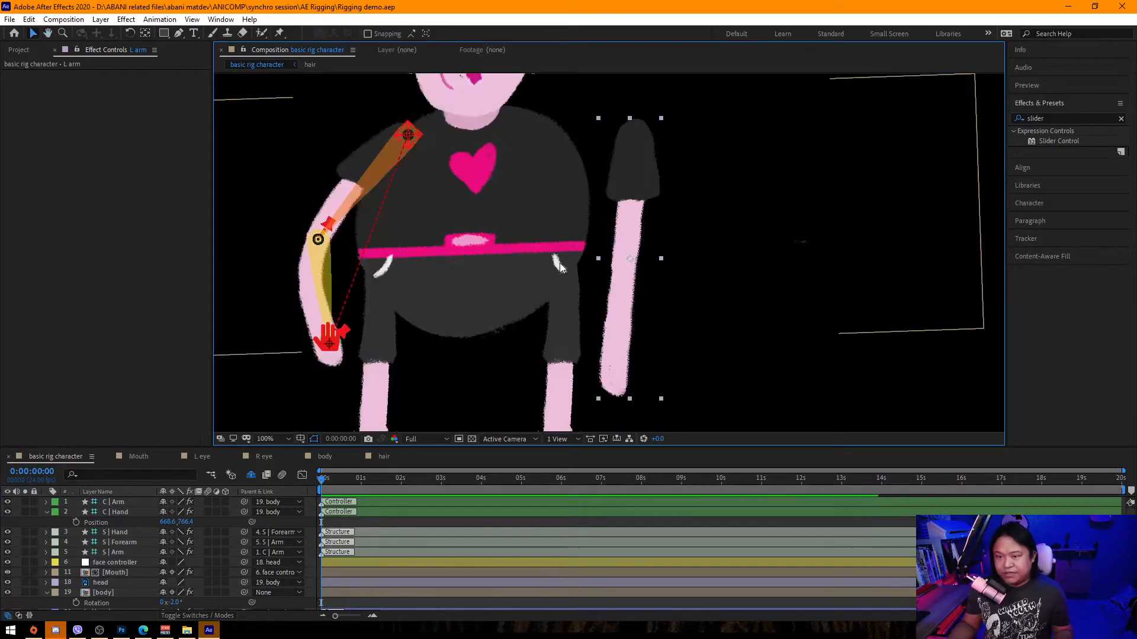
key("ctrl+p")
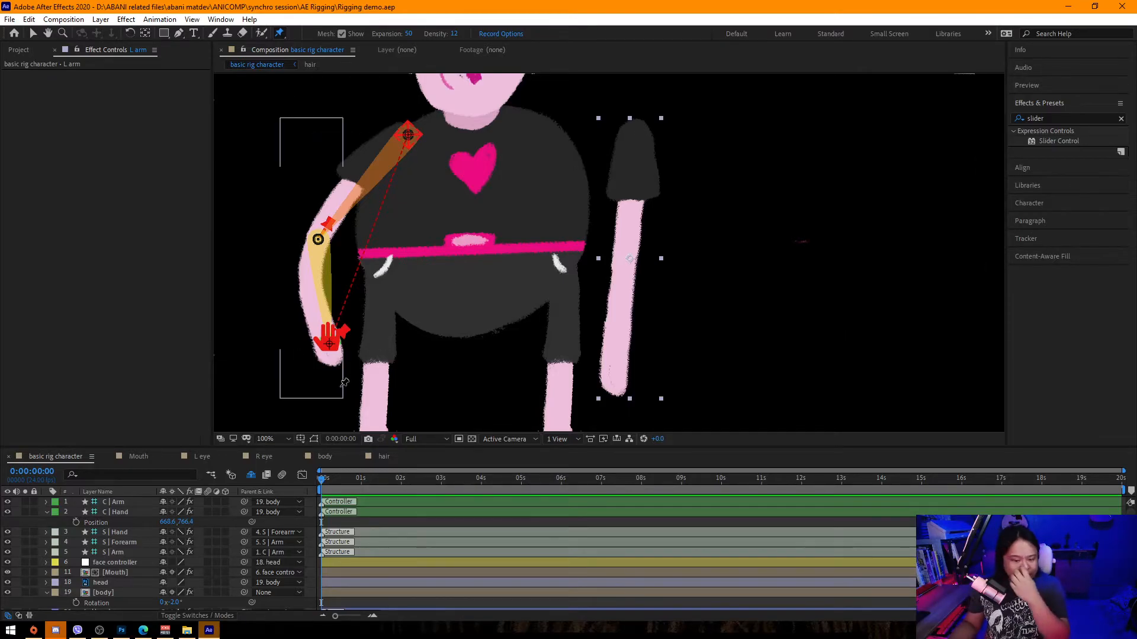
scroll(114, 550, "down", 3)
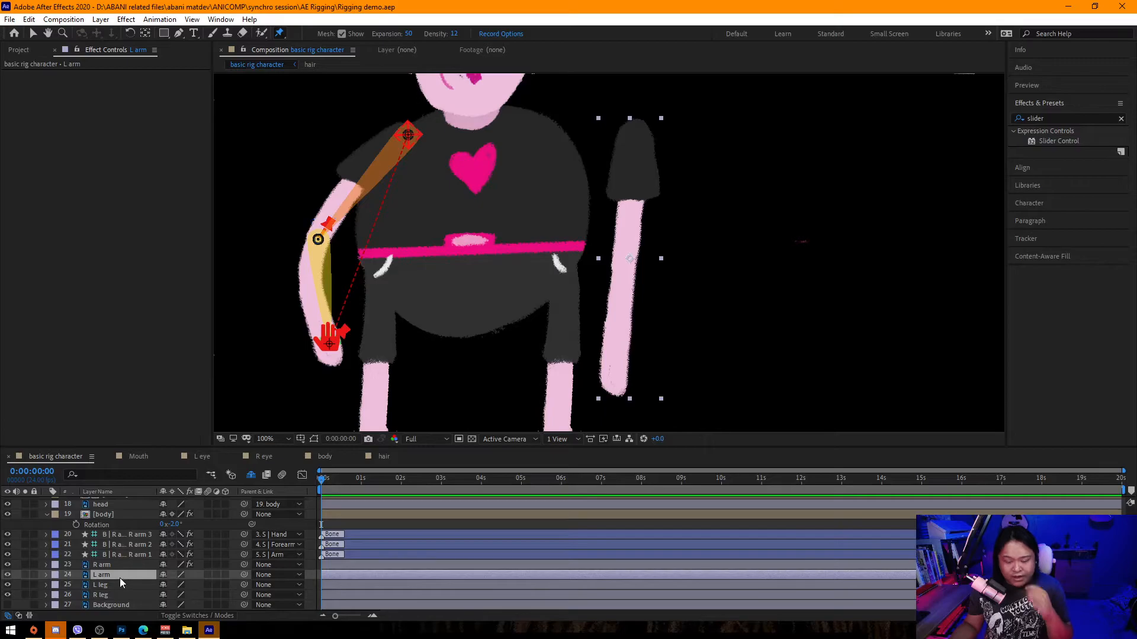
scroll(120, 578, "up", 3)
left_click(637, 132)
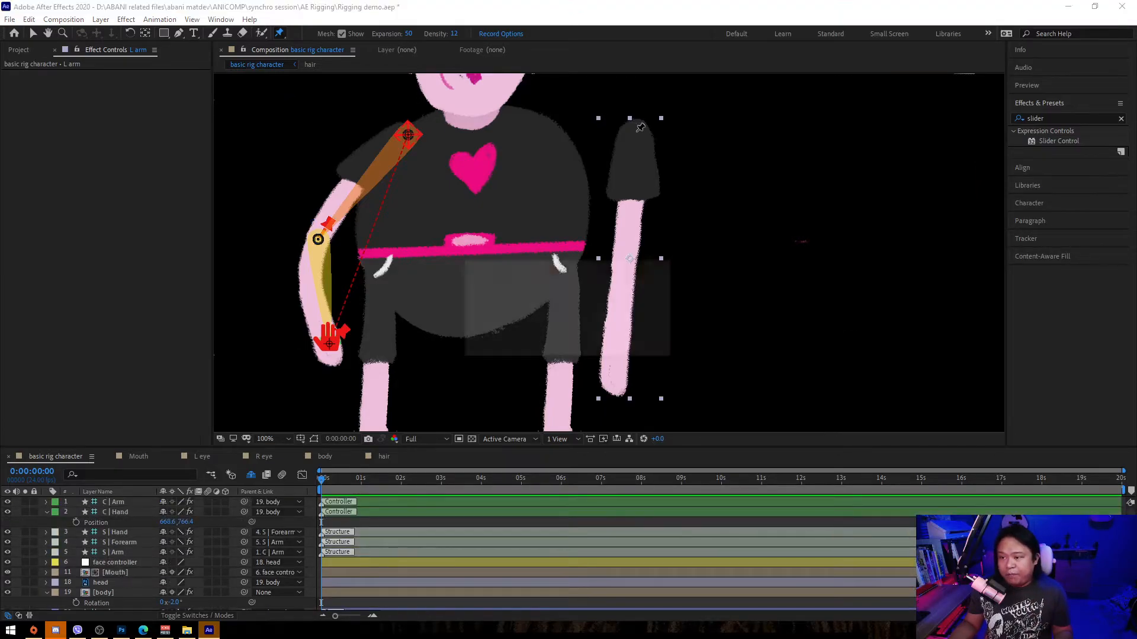
left_click(626, 252)
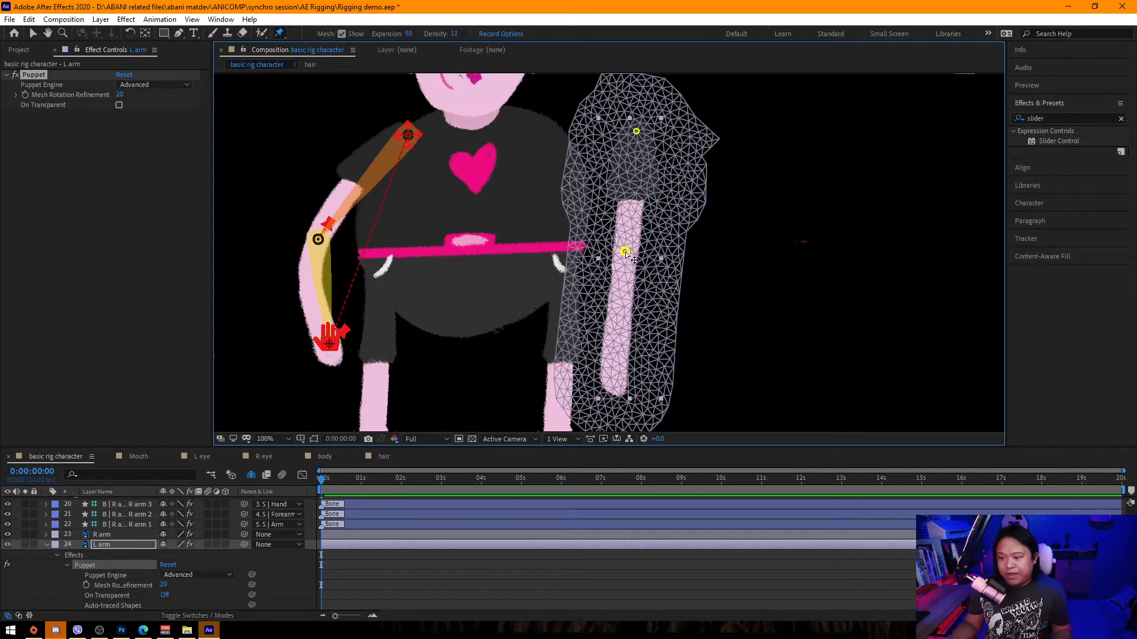
left_click(615, 368)
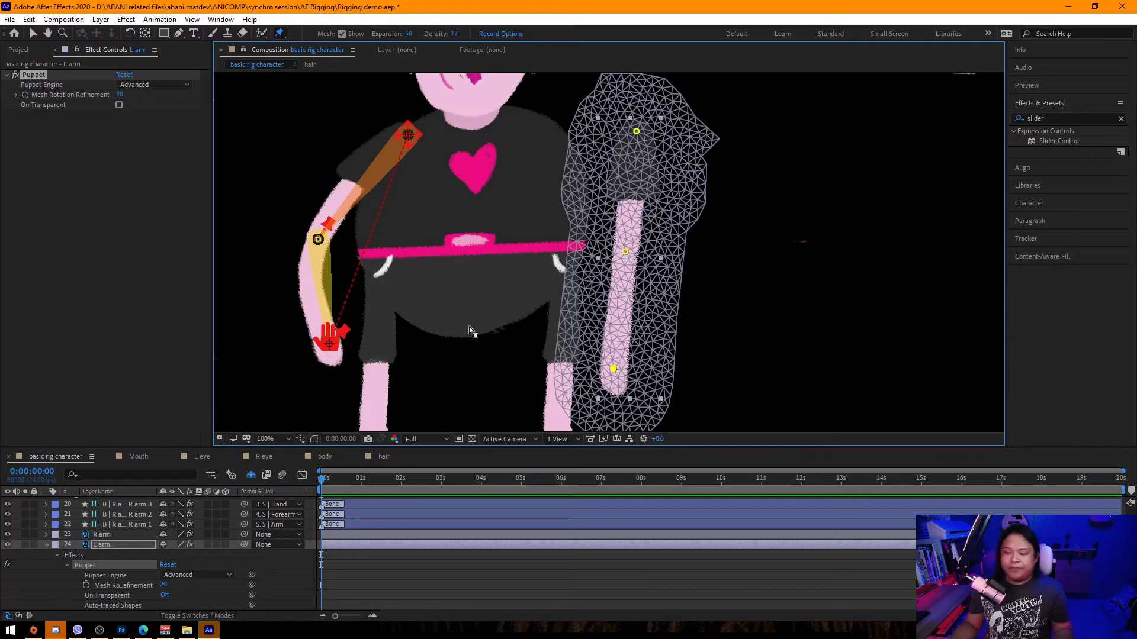
Reveal the L arm layer's puppet pins and rename them L arm 3, L arm 2 and L arm 1.
key("u")
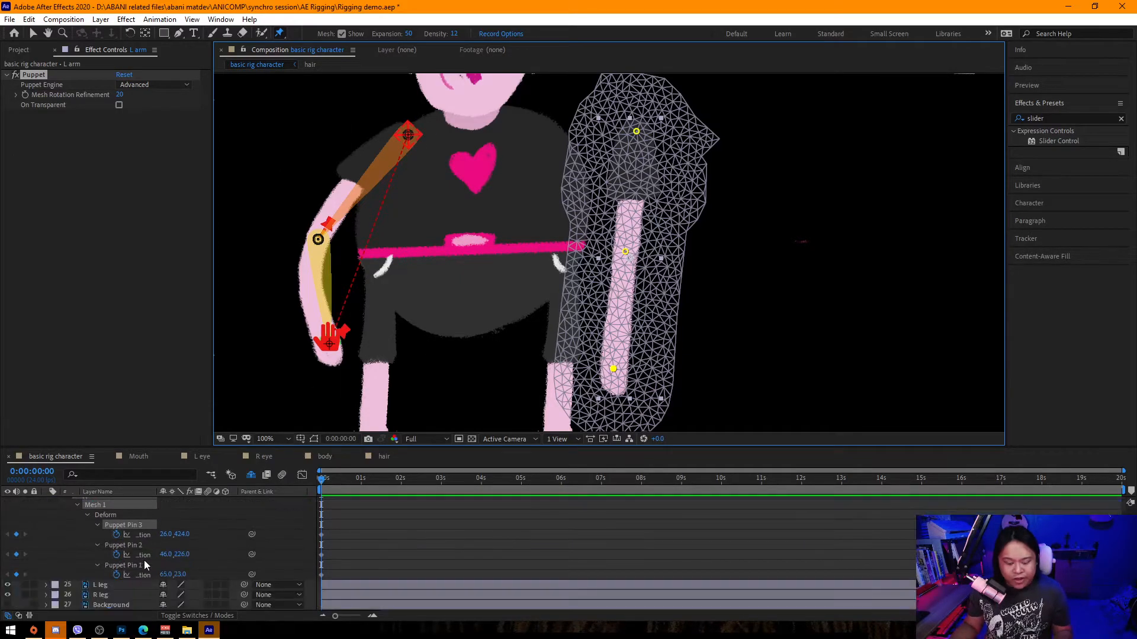
left_click(199, 531)
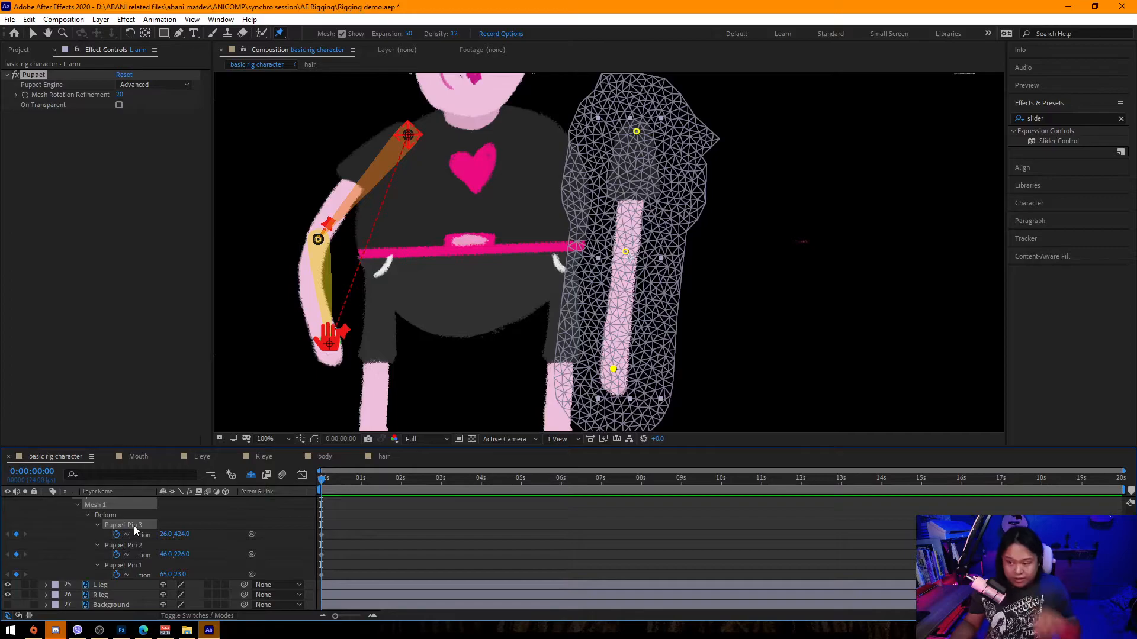
key("Return")
type("L arm")
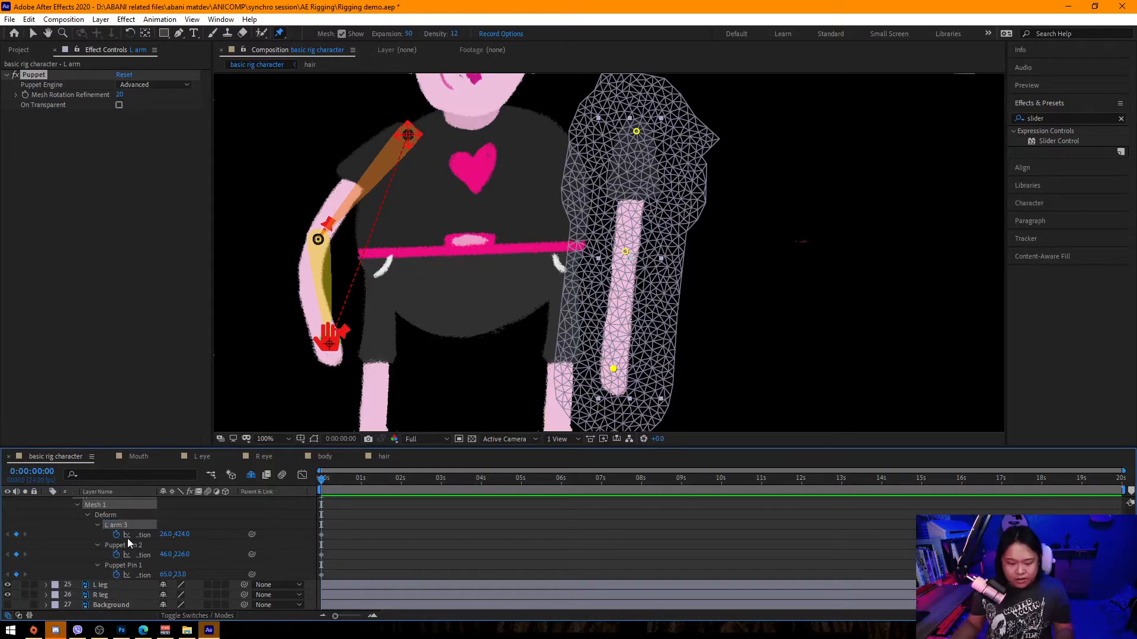
left_click(128, 544)
key("Return")
type("L arm")
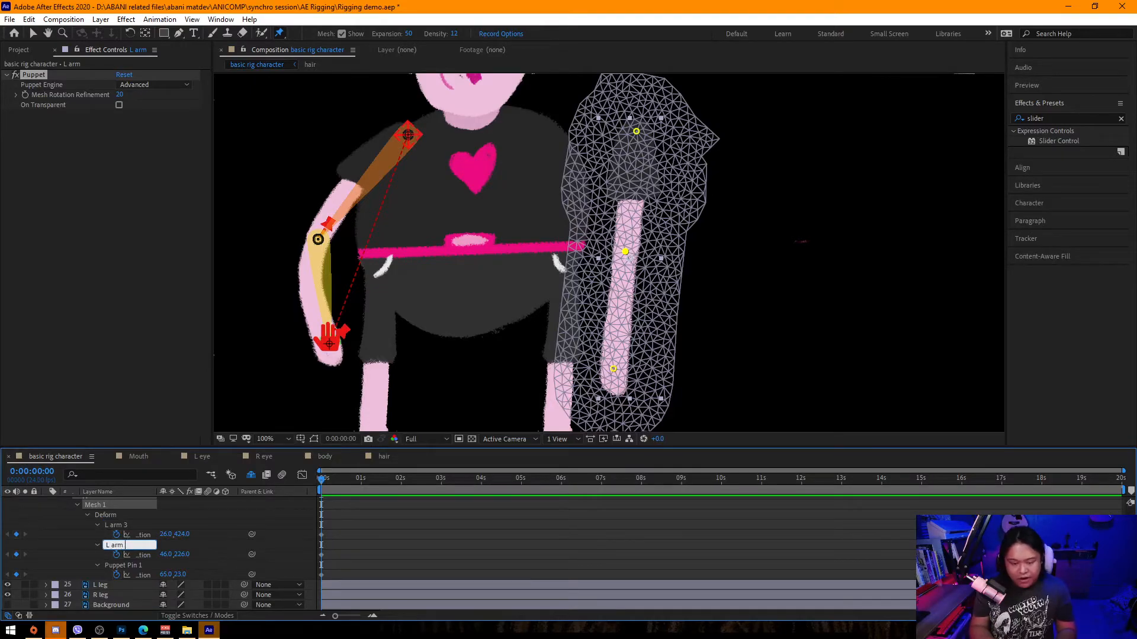
key("Return")
type("L arm")
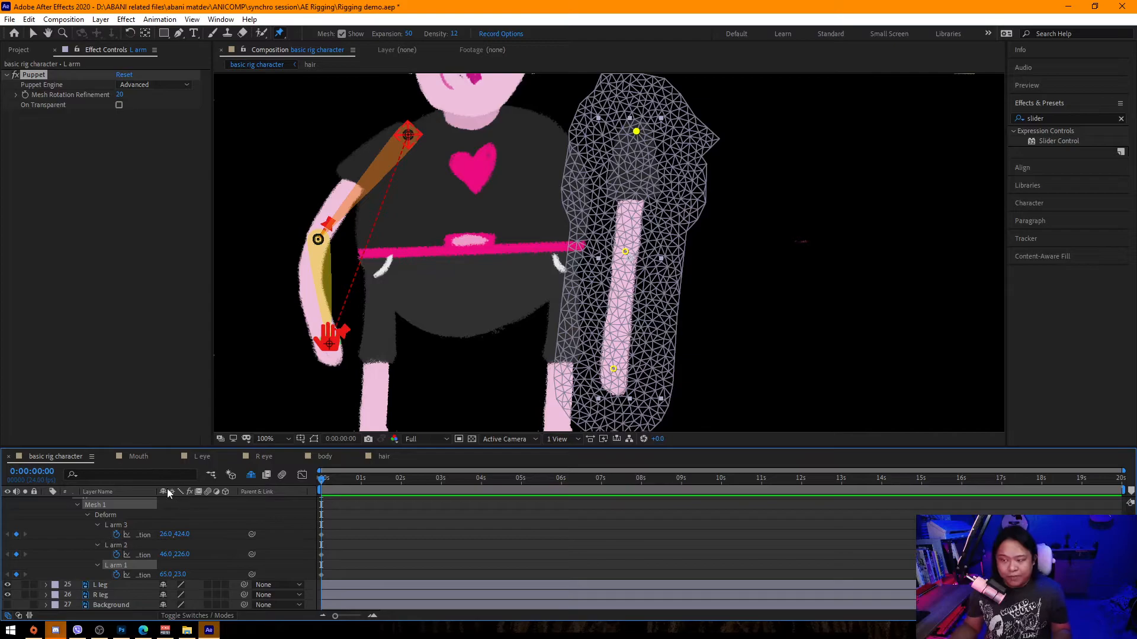
Select the three L arm puppet pins, open Duik Bassel.2, save the project, and add bones to the pins.
left_click(123, 525)
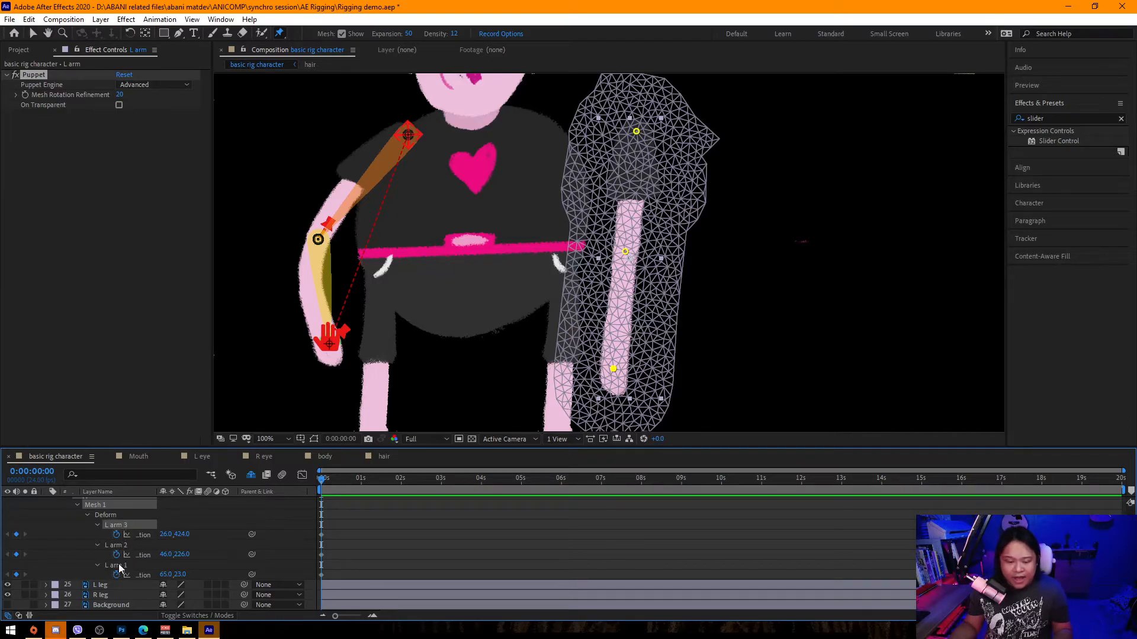
left_click(119, 567)
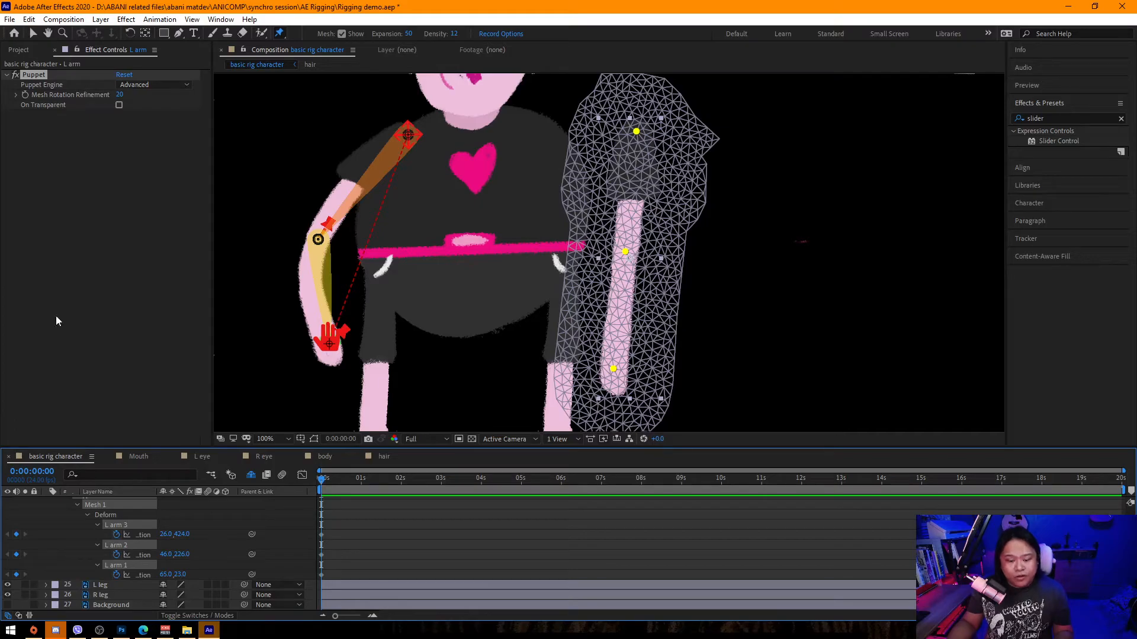
left_click(221, 20)
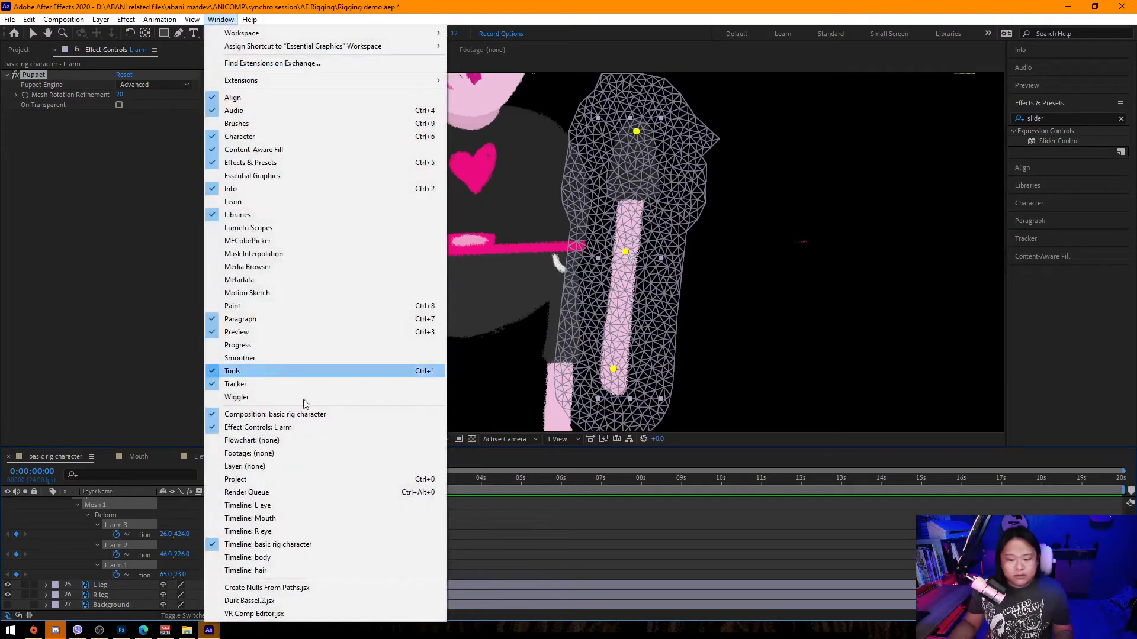
left_click(293, 588)
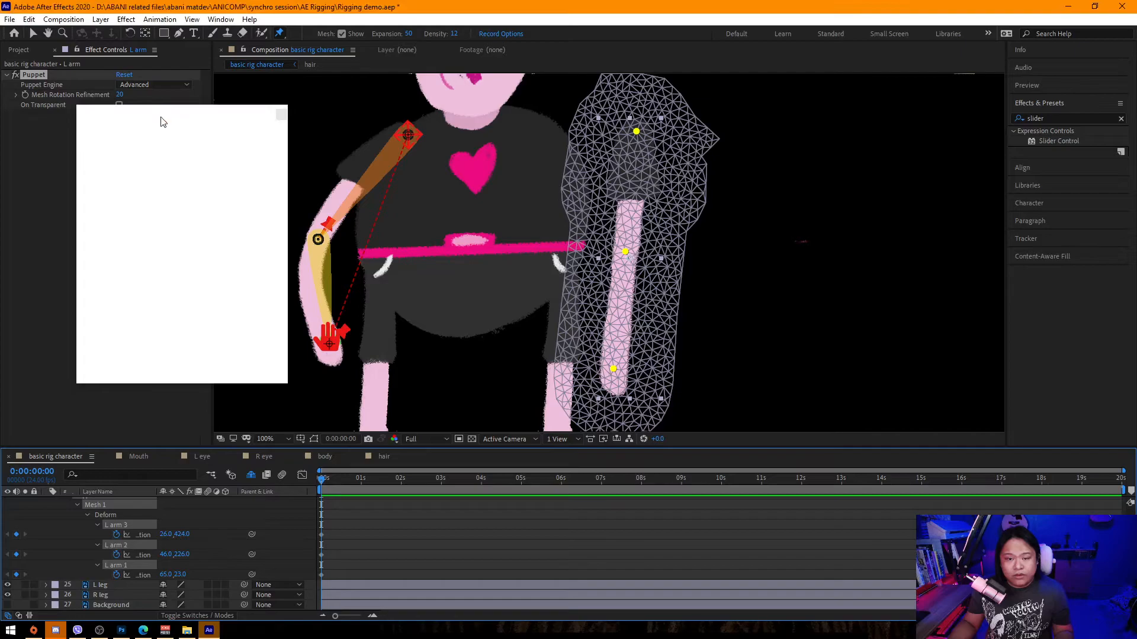
left_click_drag(165, 117, 186, 133)
key("ctrl+s")
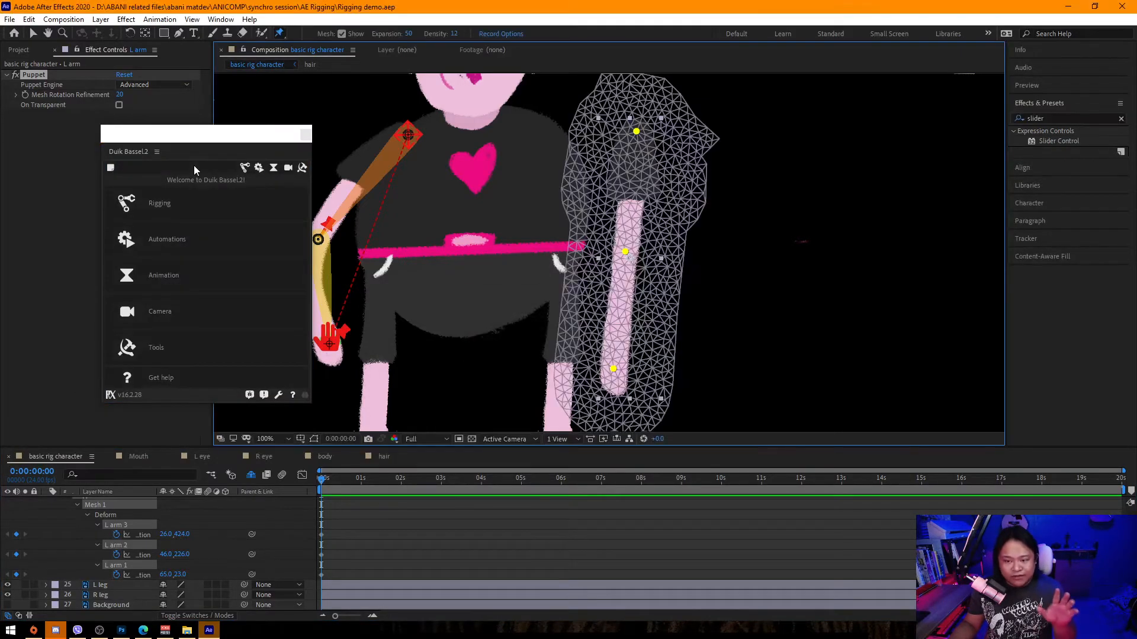
left_click(181, 207)
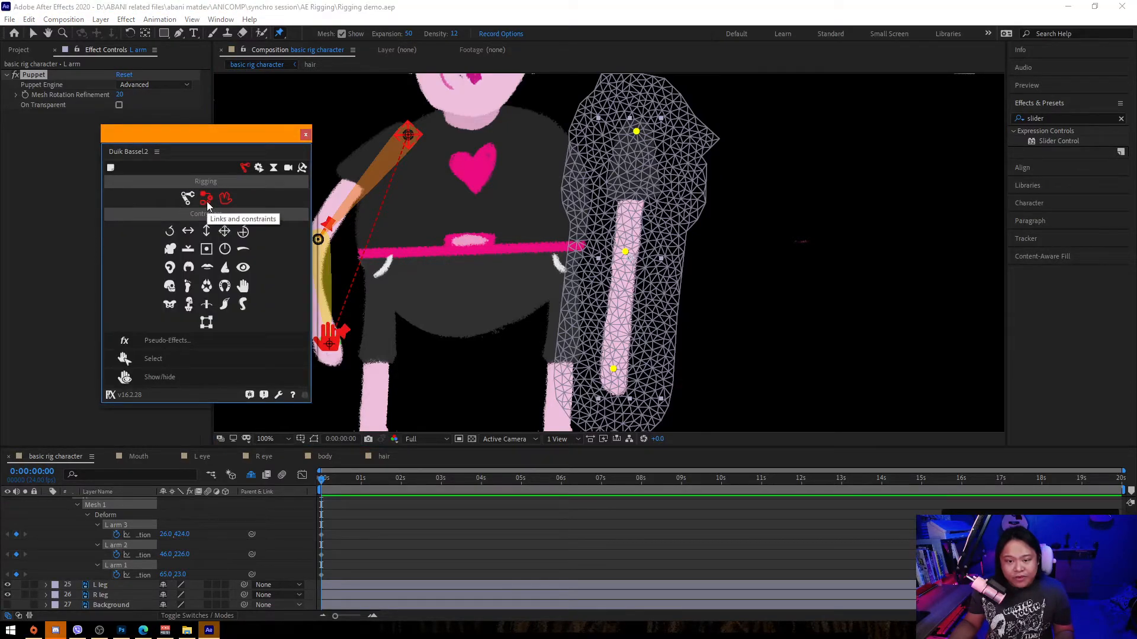
left_click(206, 199)
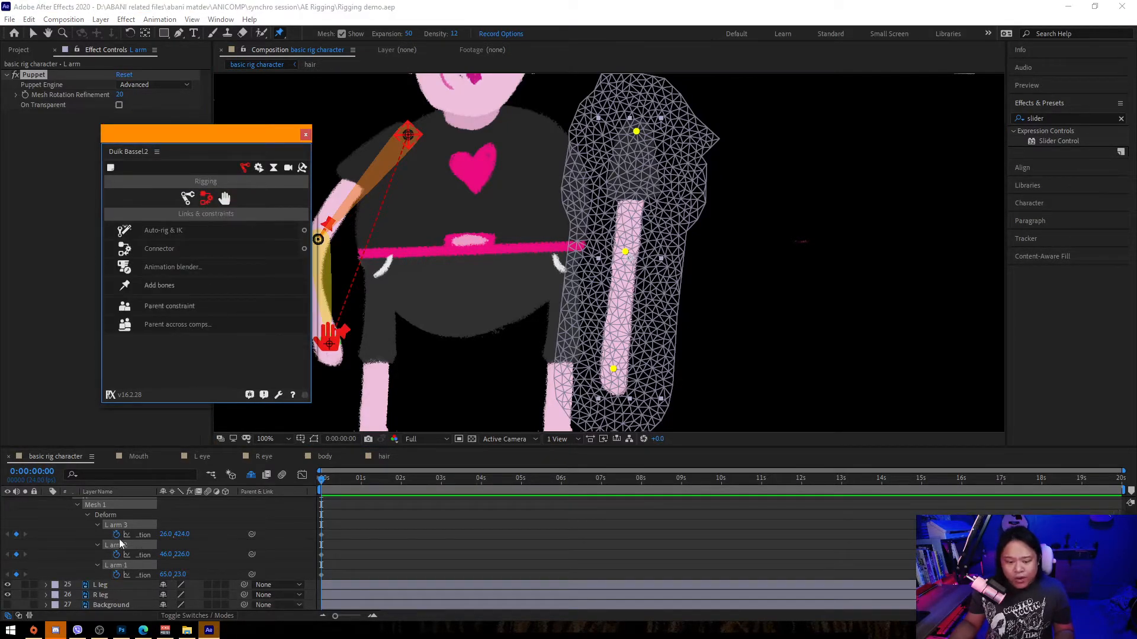
left_click(177, 286)
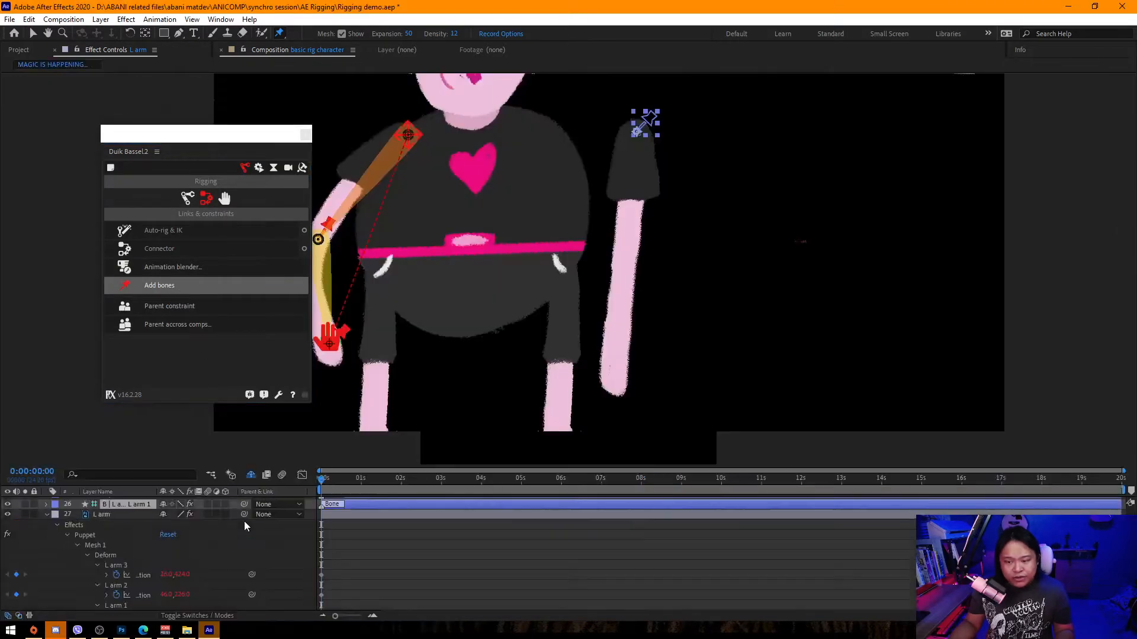
Select the three B | L arm bone layers and create an arm structure for them with Duik.
scroll(204, 559, "up", 2)
scroll(136, 556, "up", 2)
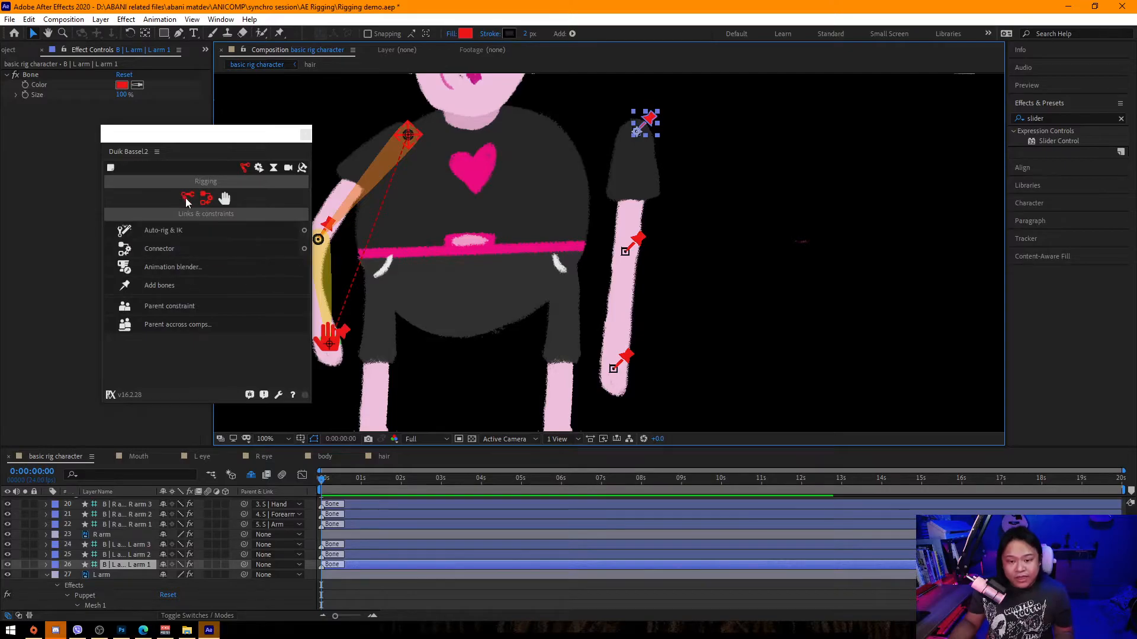
left_click(128, 546)
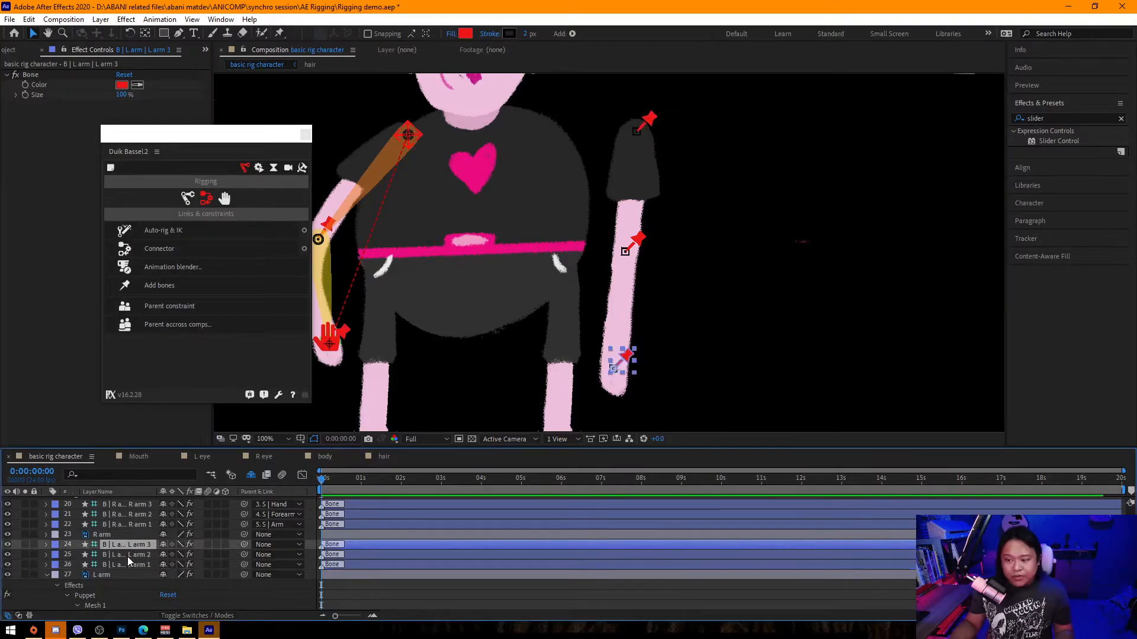
left_click(131, 566)
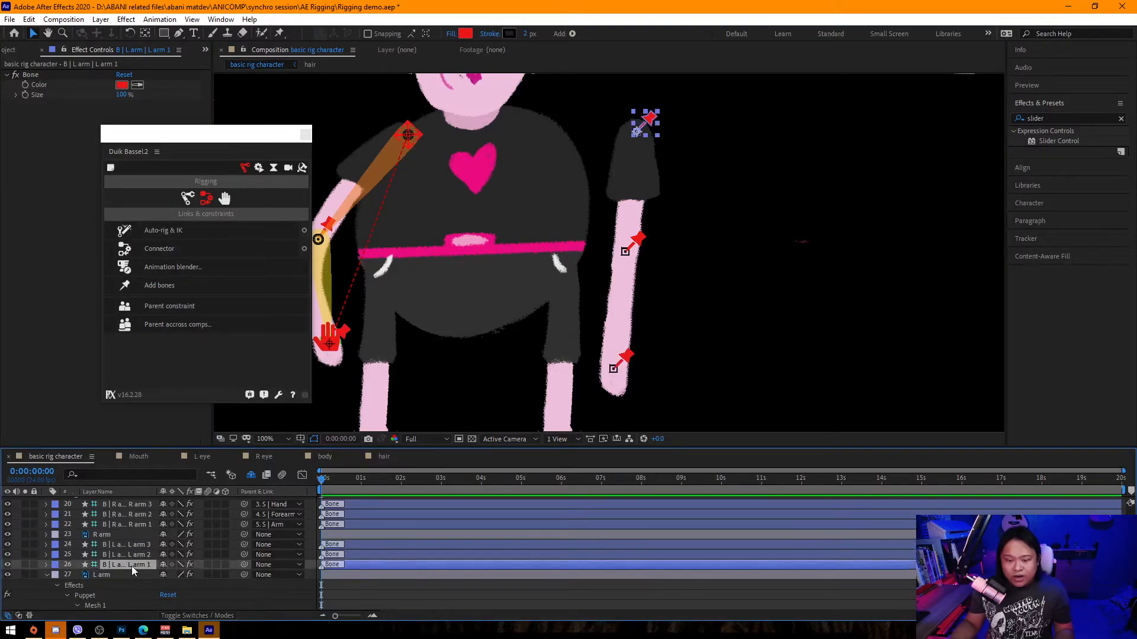
left_click(141, 556, "shift")
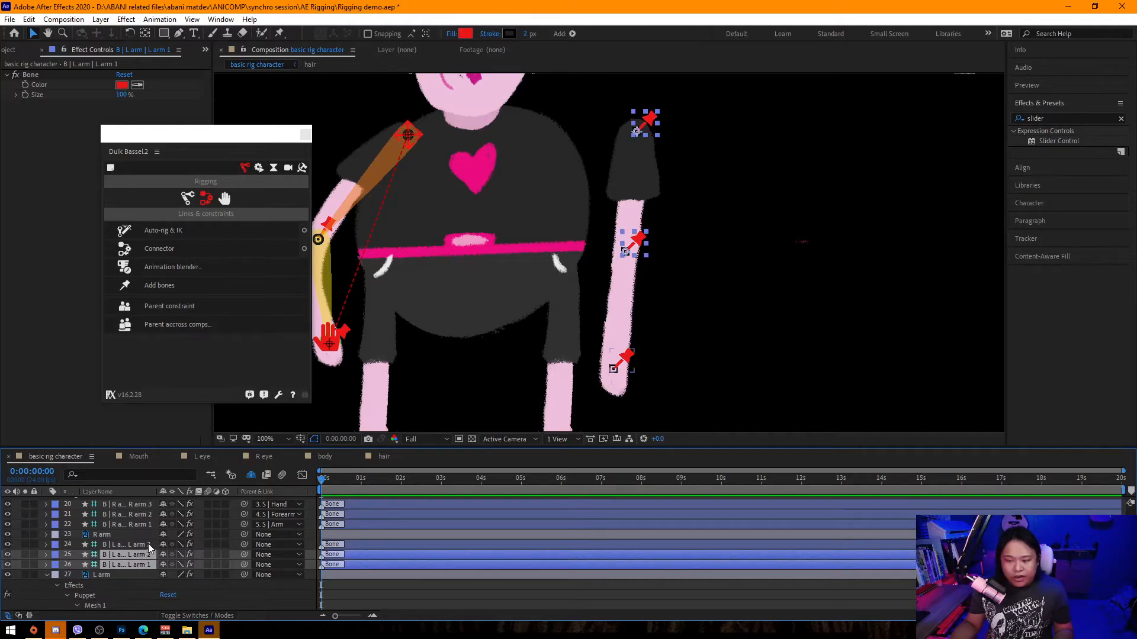
left_click(140, 544, "shift")
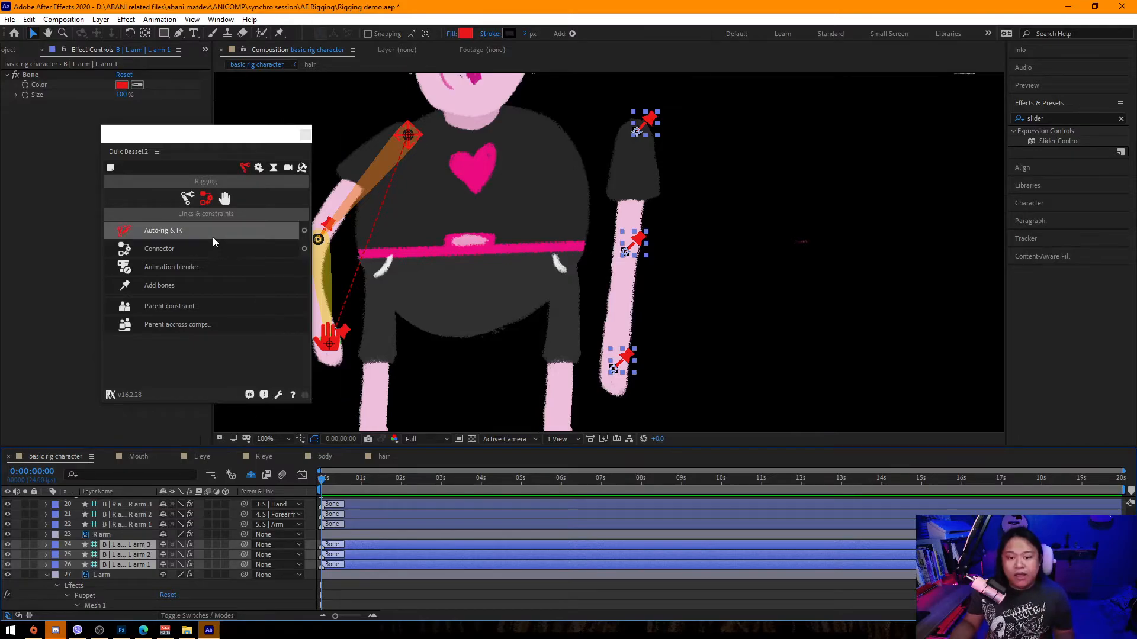
left_click(190, 201)
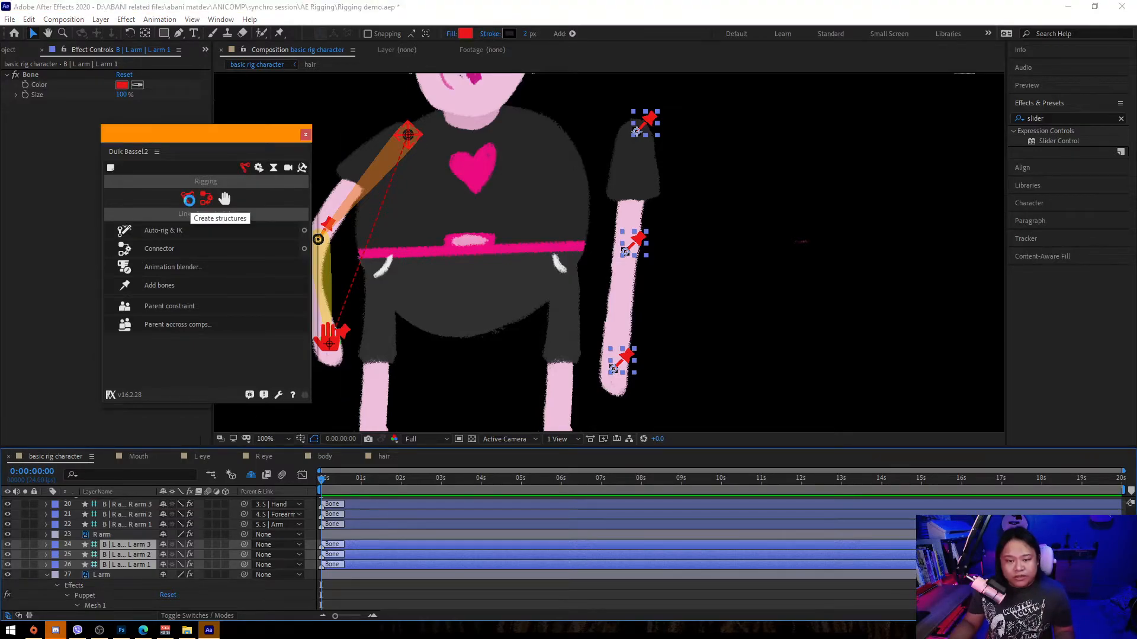
left_click(180, 252)
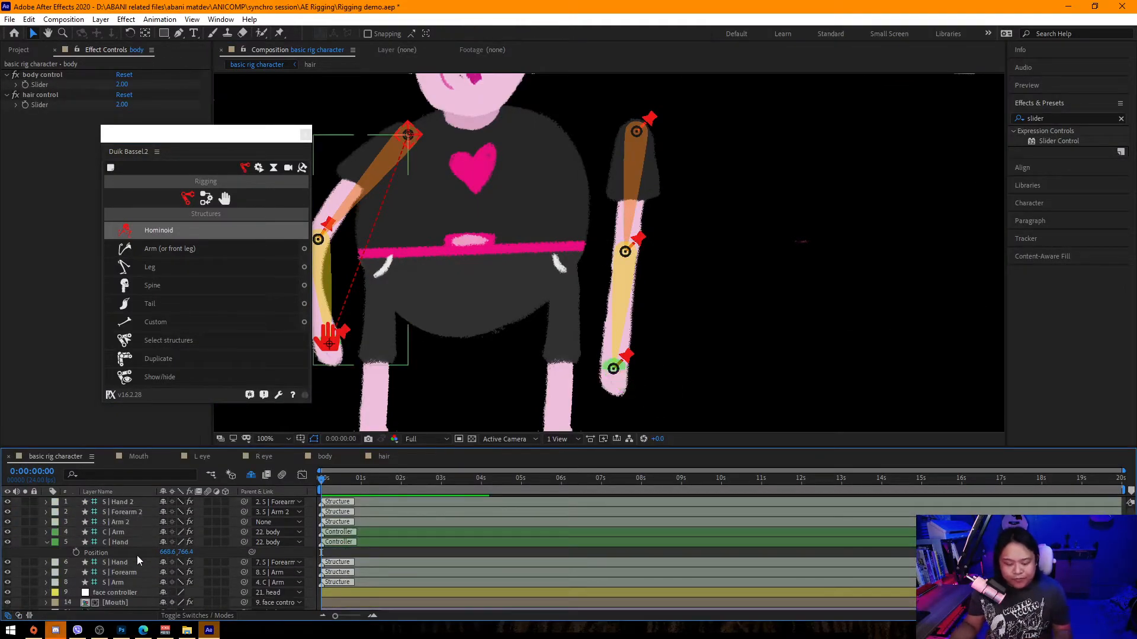
Parent the L arm 3, L arm 2 and L arm 1 bones to S | Hand 2, S | Forearm 2 and S | Arm 2.
scroll(137, 555, "down", 2)
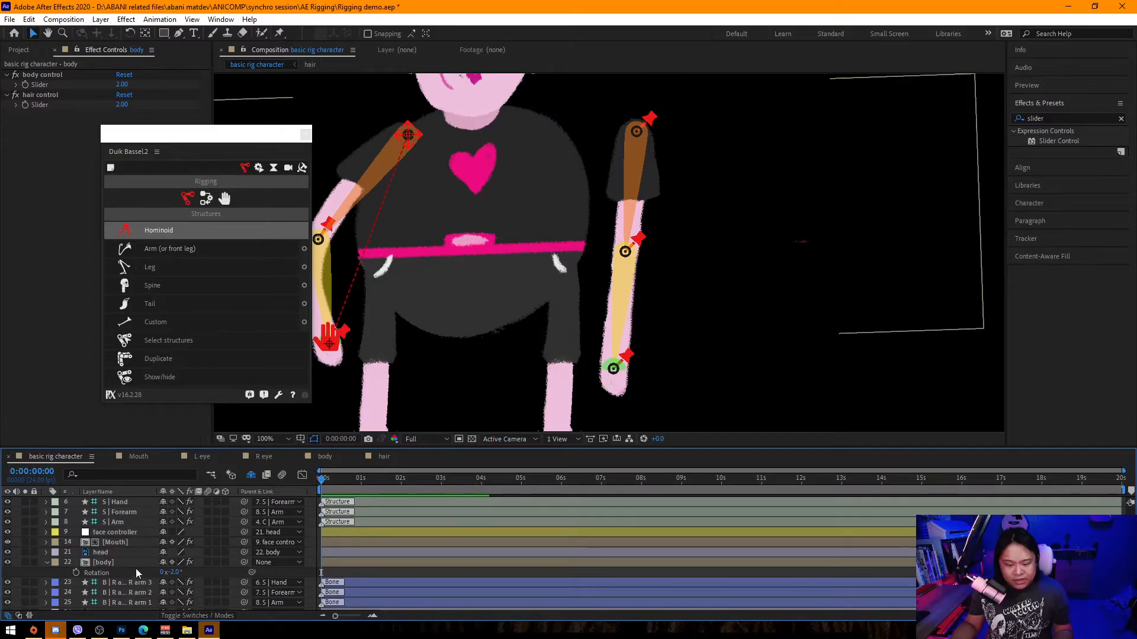
scroll(136, 568, "down", 2)
left_click(131, 563)
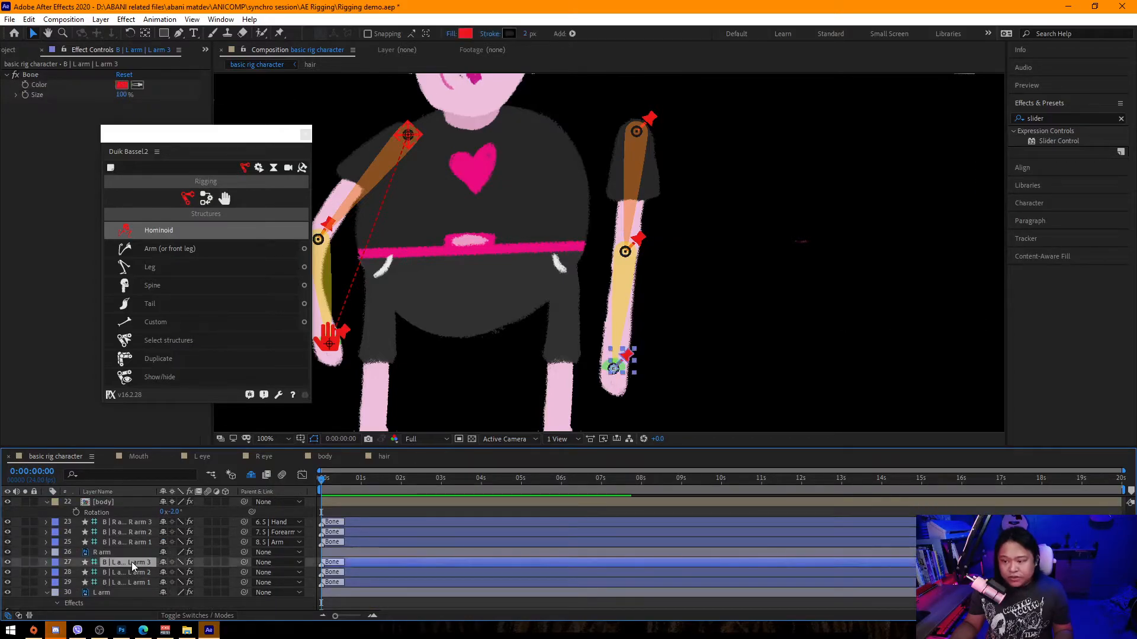
left_click(283, 563)
left_click(290, 133)
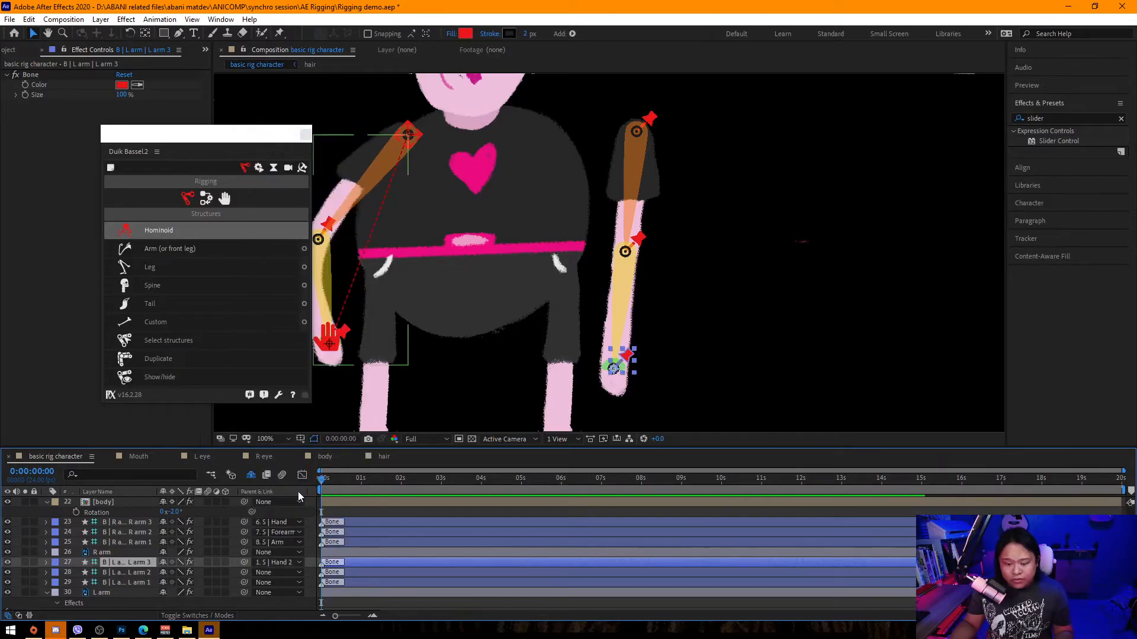
left_click(281, 573)
left_click(279, 573)
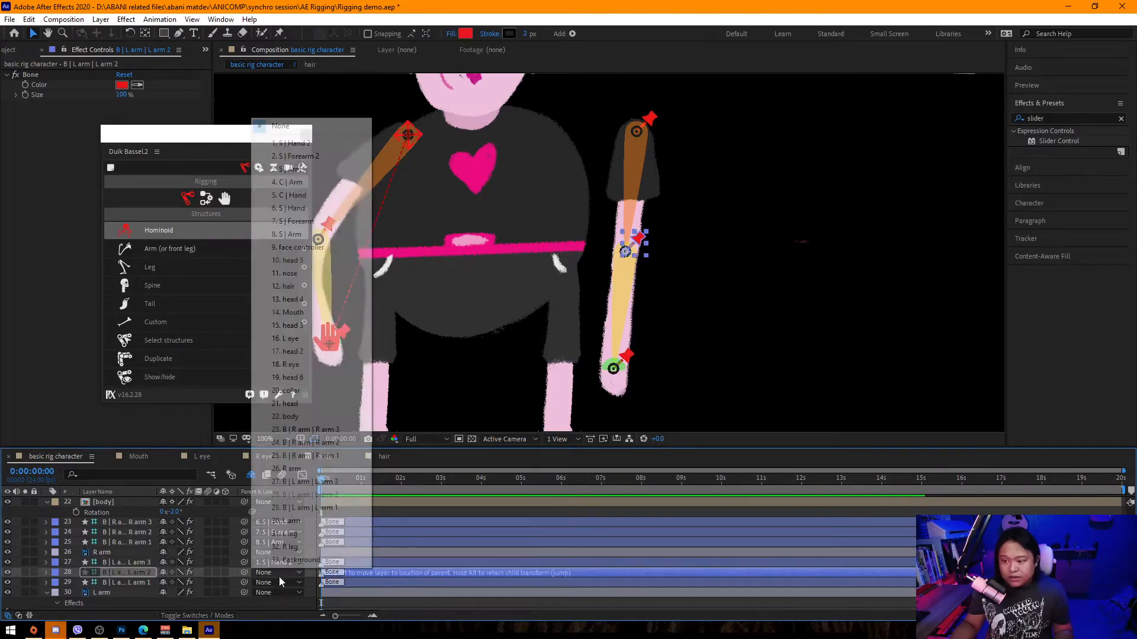
left_click(320, 157)
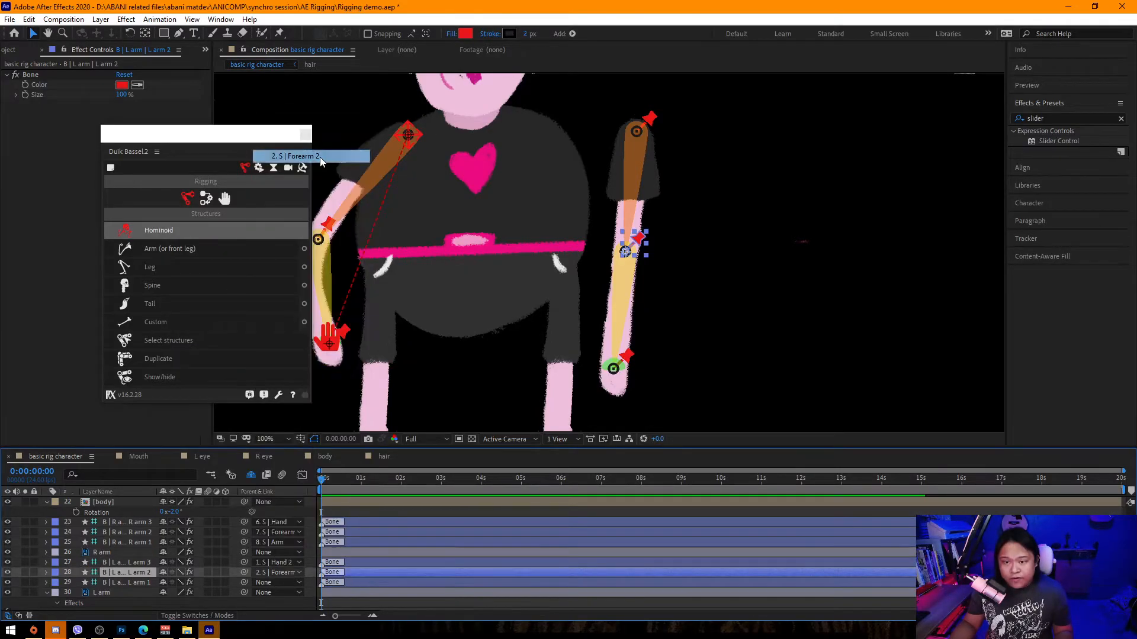
left_click(278, 582)
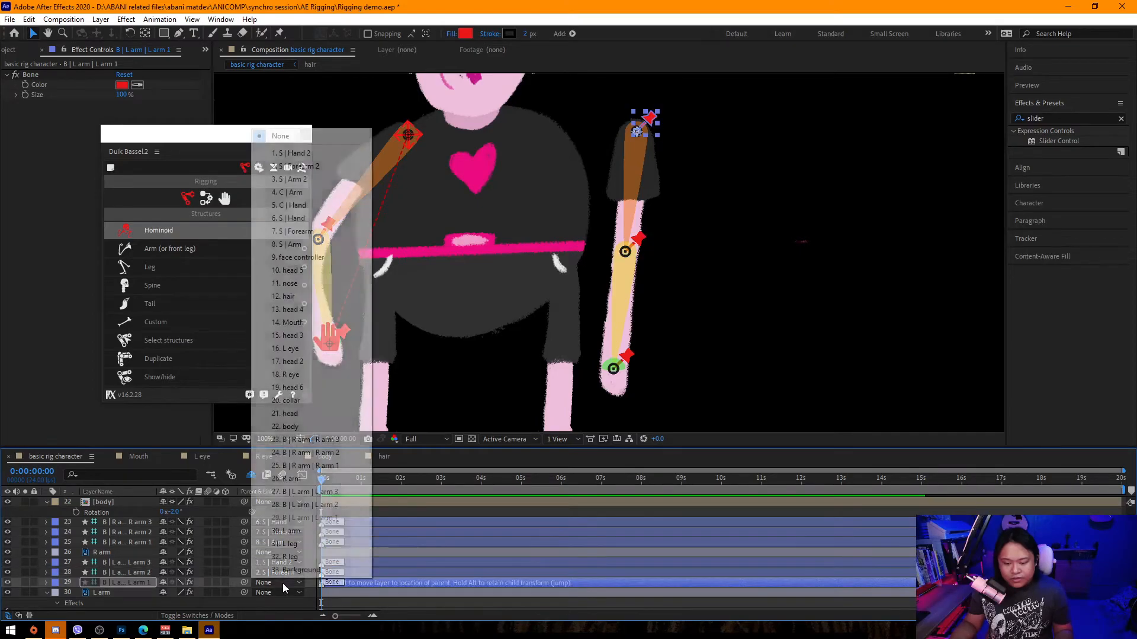
left_click(319, 180)
Rename the new structures to S | Hand L, S | Forearm L and S | Arm L.
scroll(118, 551, "up", 8)
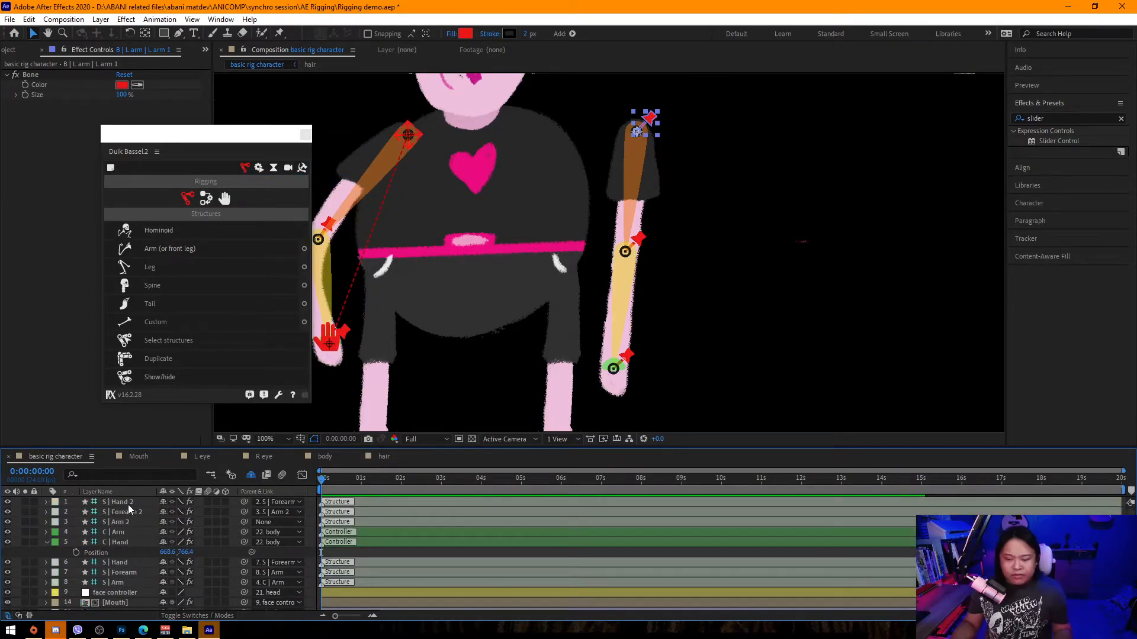
left_click(130, 503)
key("Return")
key("Right")
key("BackSpace")
type("R")
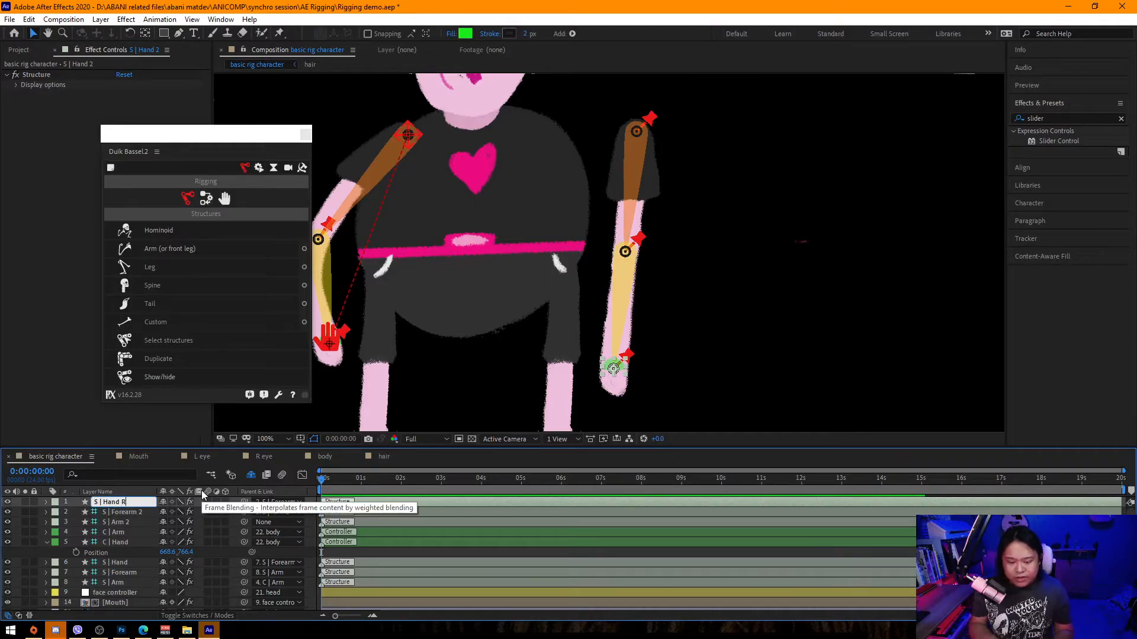
left_click(136, 512)
key("Return")
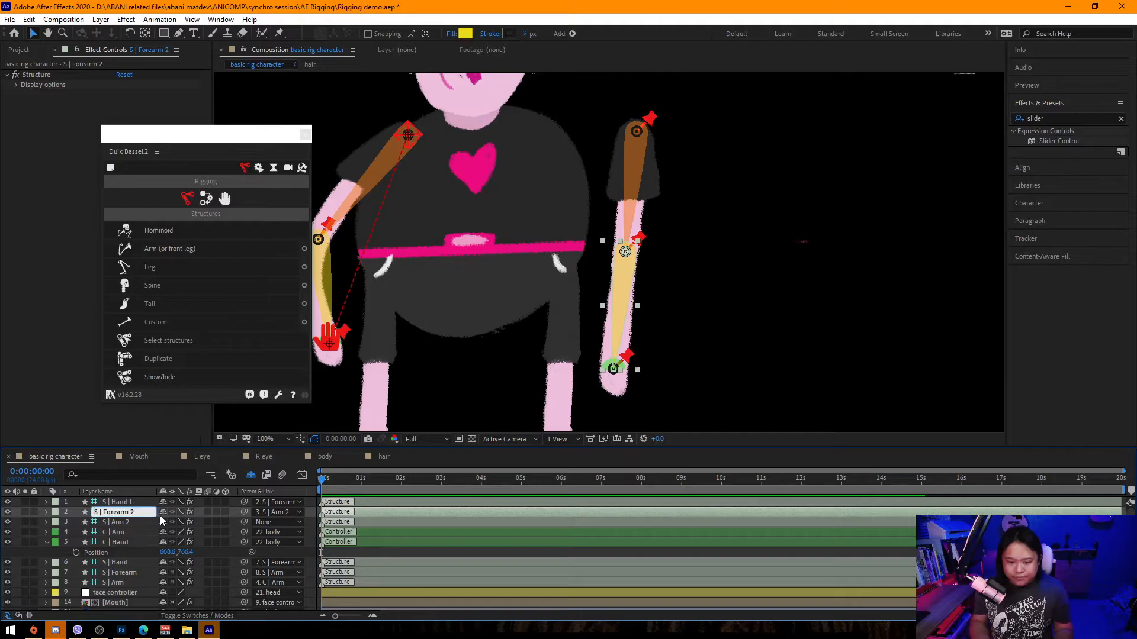
type("L")
left_click(133, 522)
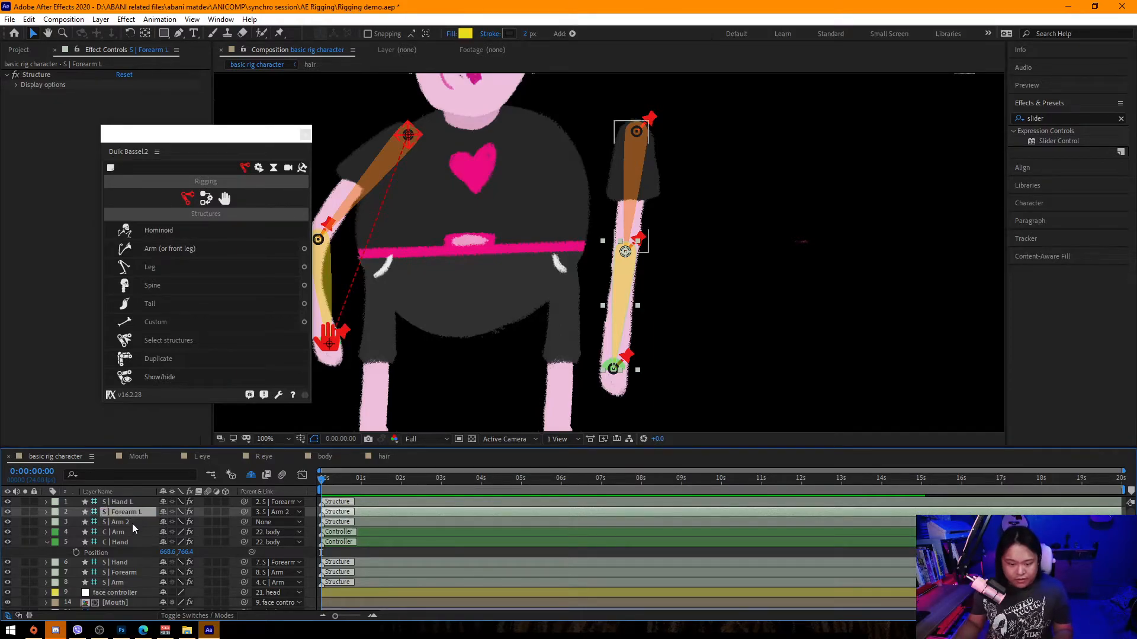
key("Return")
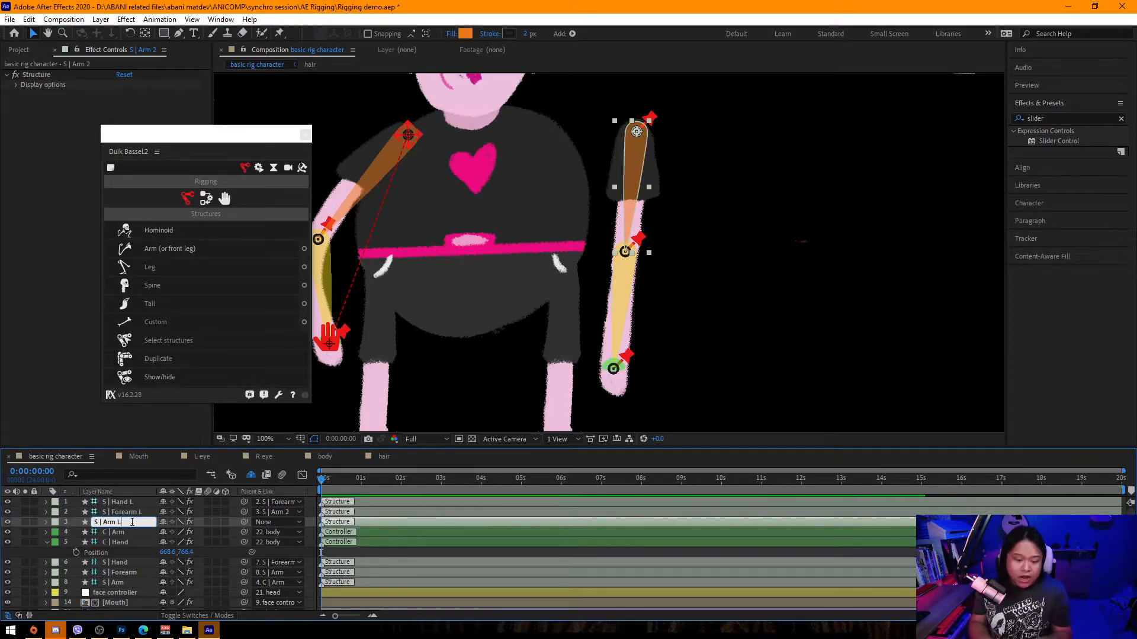
type("L")
Select the three L structures and apply Duik's Auto-rig & IK to them.
left_click(135, 502)
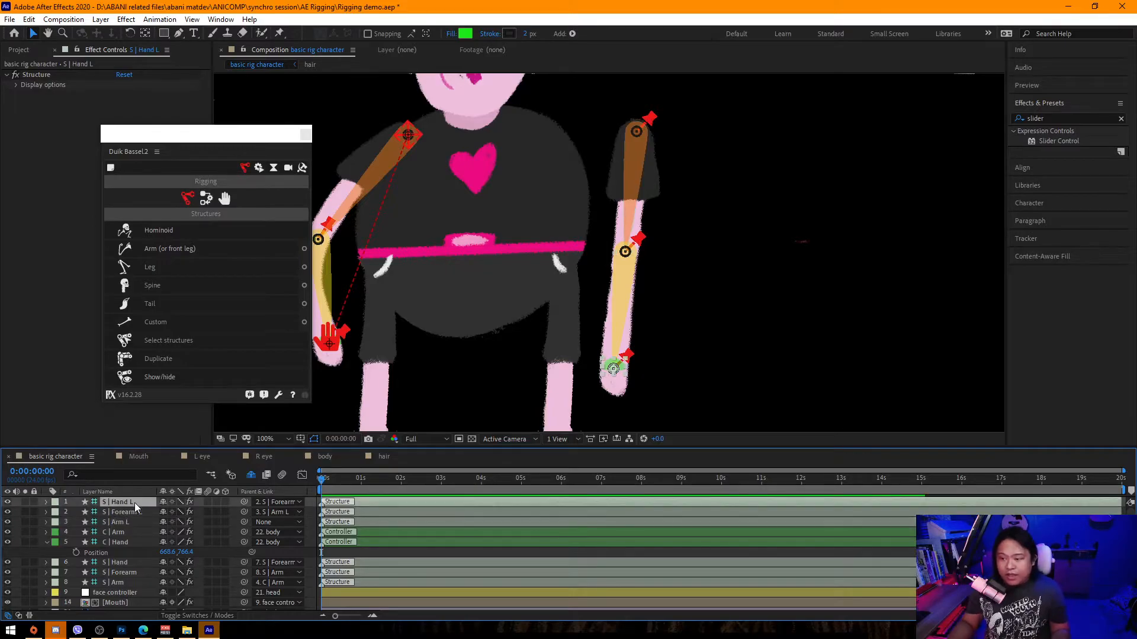
left_click(129, 522, "shift")
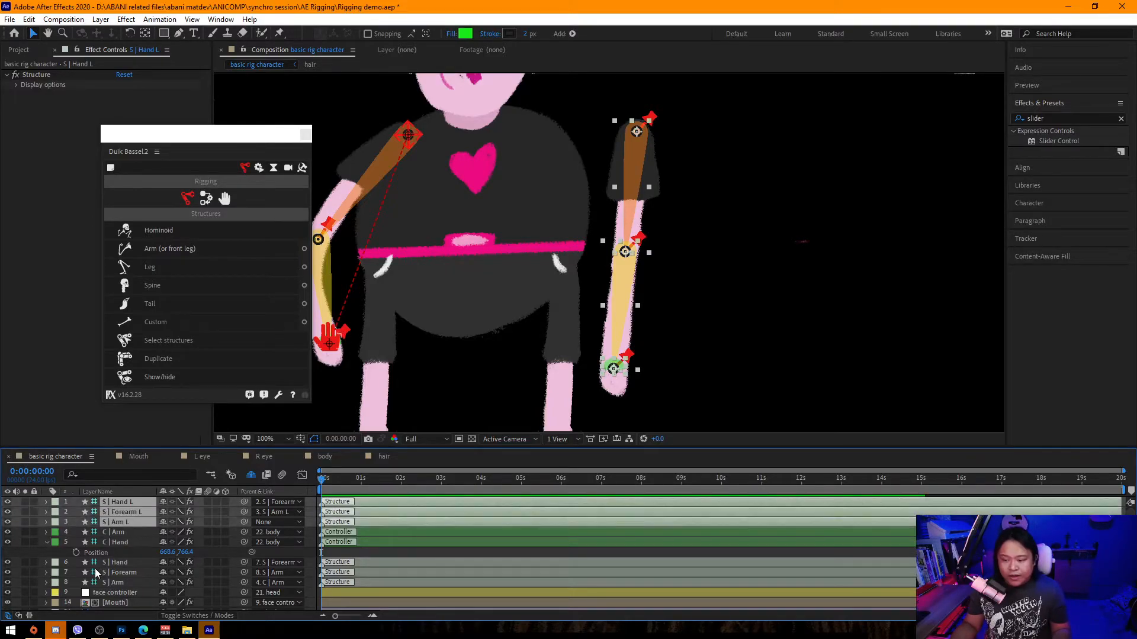
left_click(205, 200)
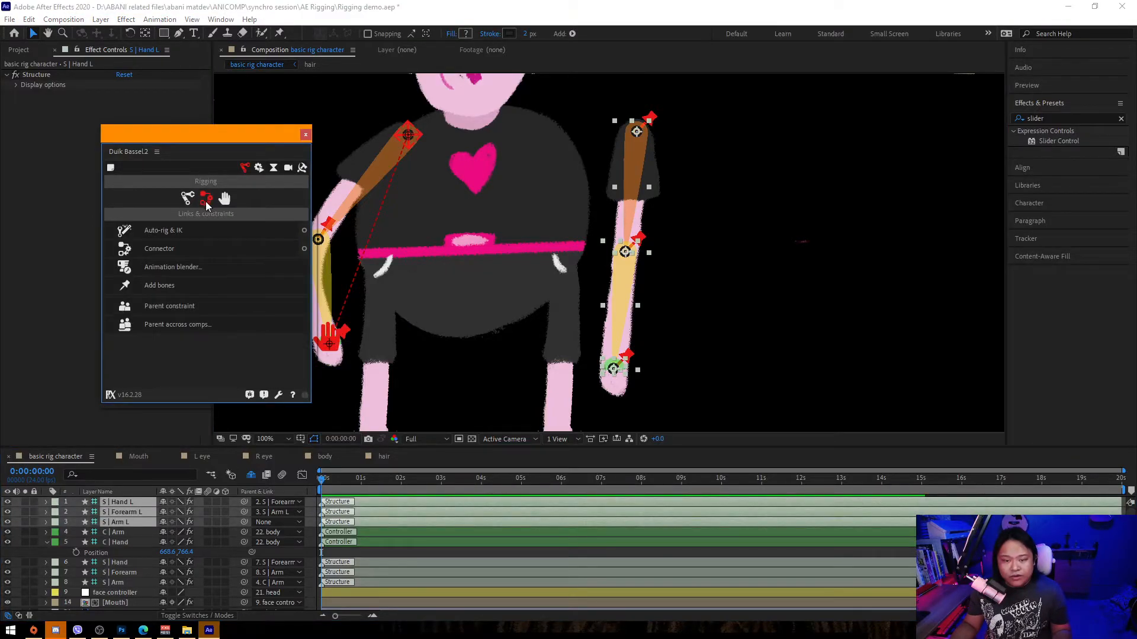
left_click(177, 230)
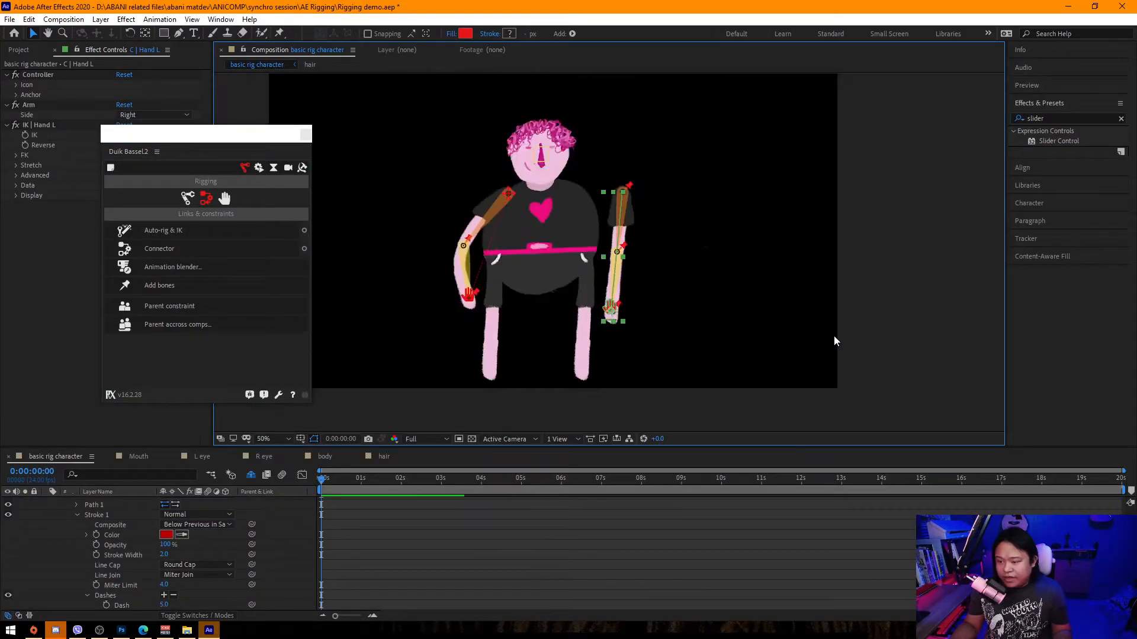
Move the left hand controller to test the arm IK, then return it near its original position.
left_click_drag(612, 367, 654, 314)
left_click(862, 157)
left_click(641, 157)
left_click_drag(635, 133, 547, 134)
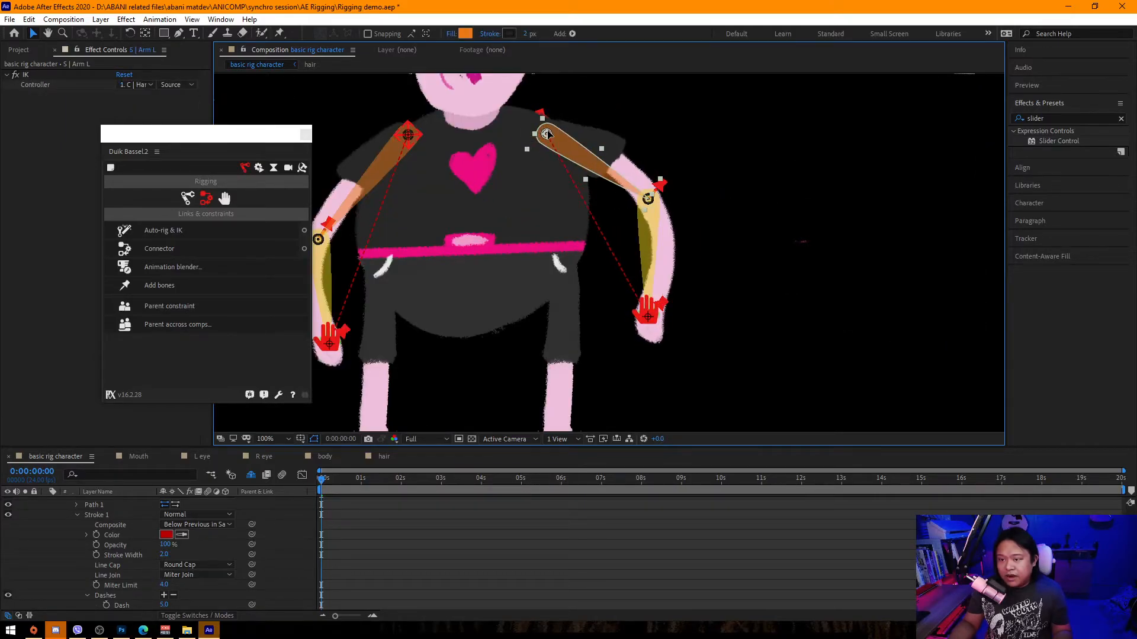
left_click_drag(647, 318, 621, 349)
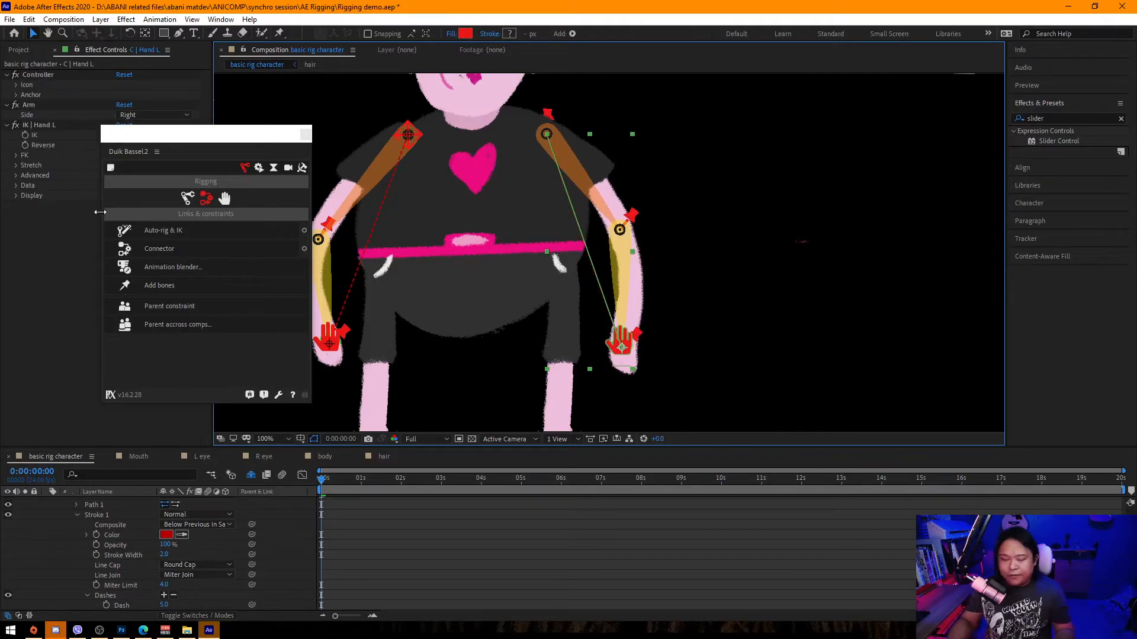
left_click_drag(180, 140, 146, 162)
scroll(134, 538, "up", 1)
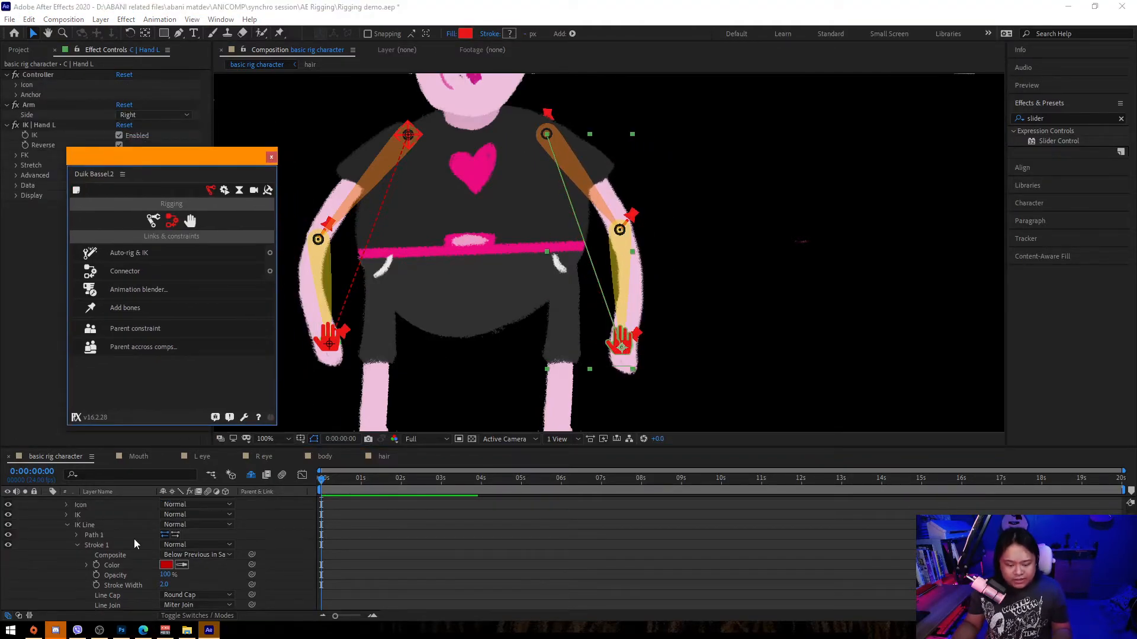
Select the S | Arm L structure and create a Duik controller for it.
key("ctrl+a")
key("u")
key("ctrl+shift+a")
scroll(177, 557, "down", 3)
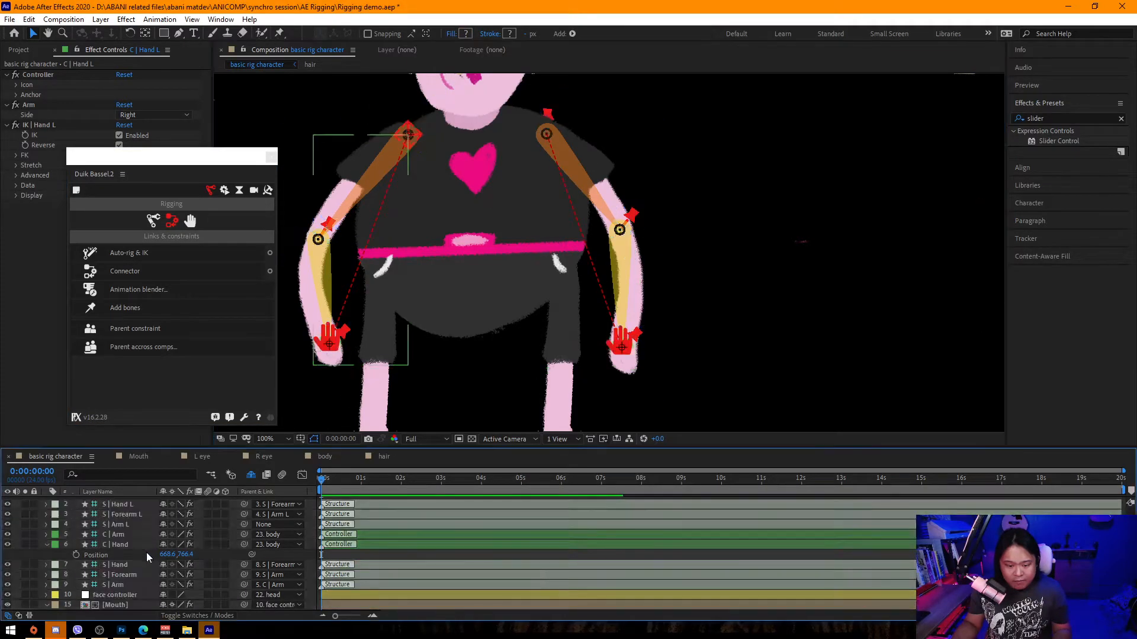
scroll(133, 531, "up", 3)
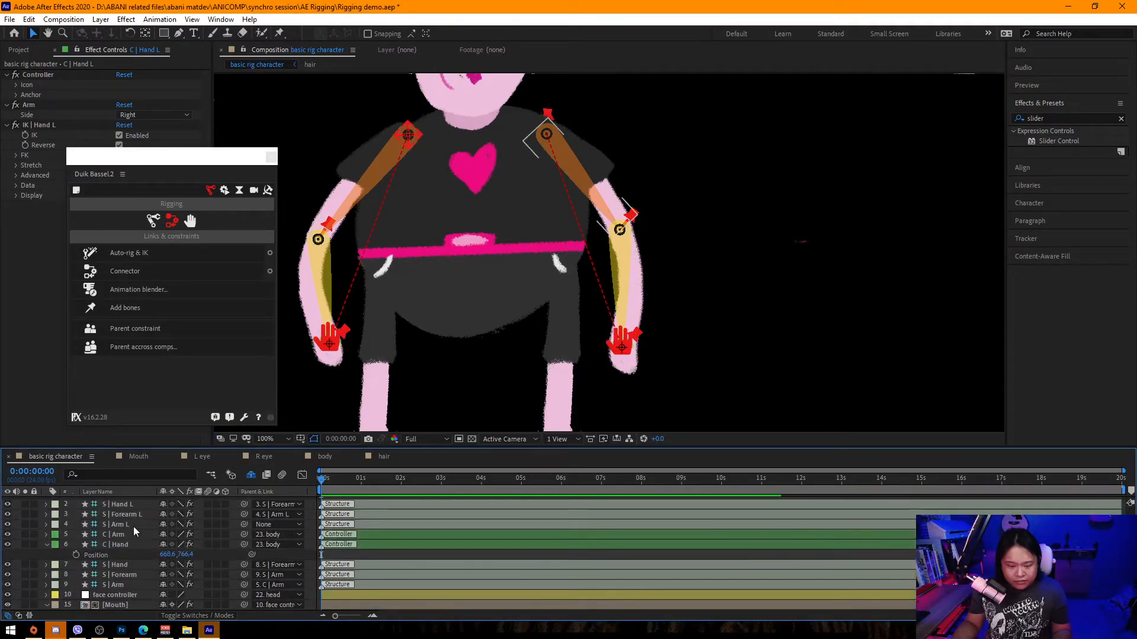
left_click(129, 523)
left_click(188, 223)
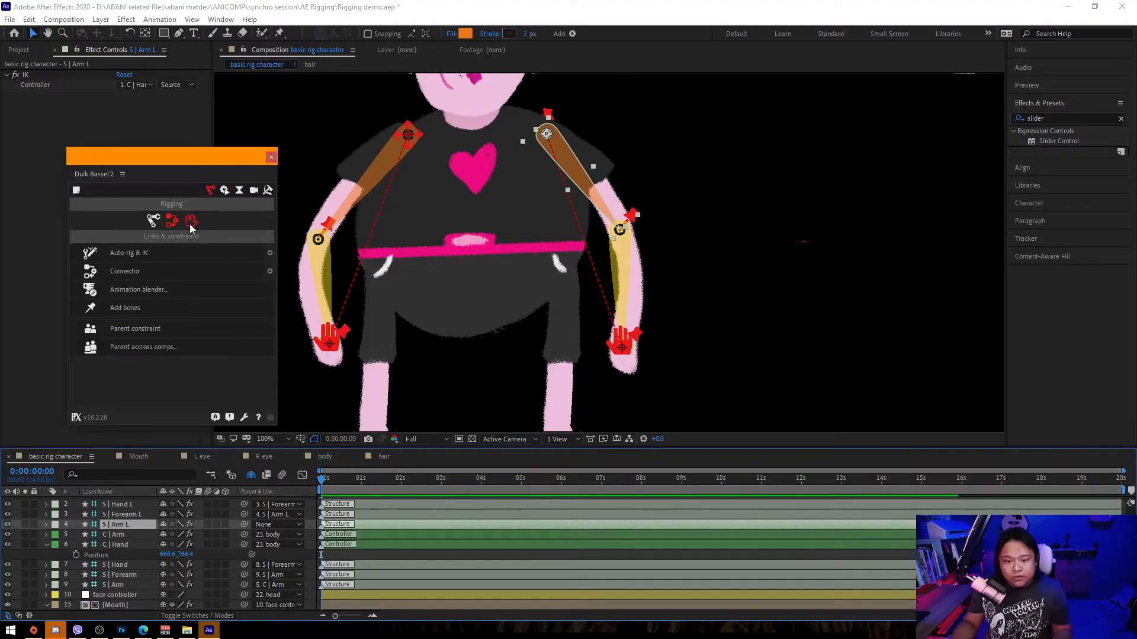
left_click(192, 255)
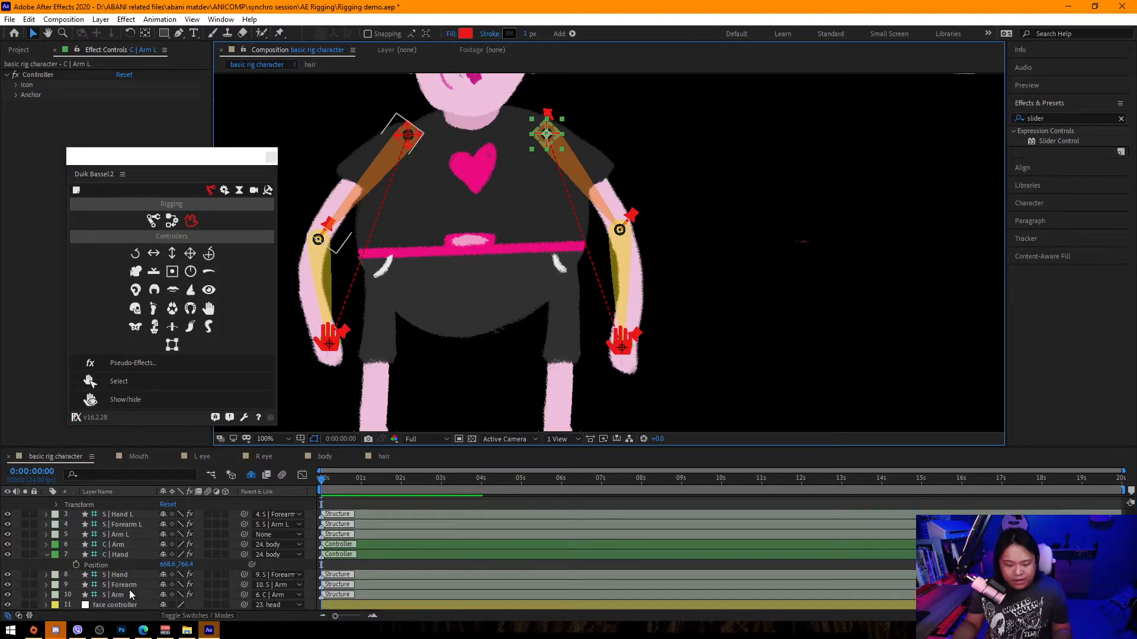
Parent the S | Arm L structure to the C | Arm L controller.
scroll(130, 592, "down", 1)
scroll(131, 570, "up", 3)
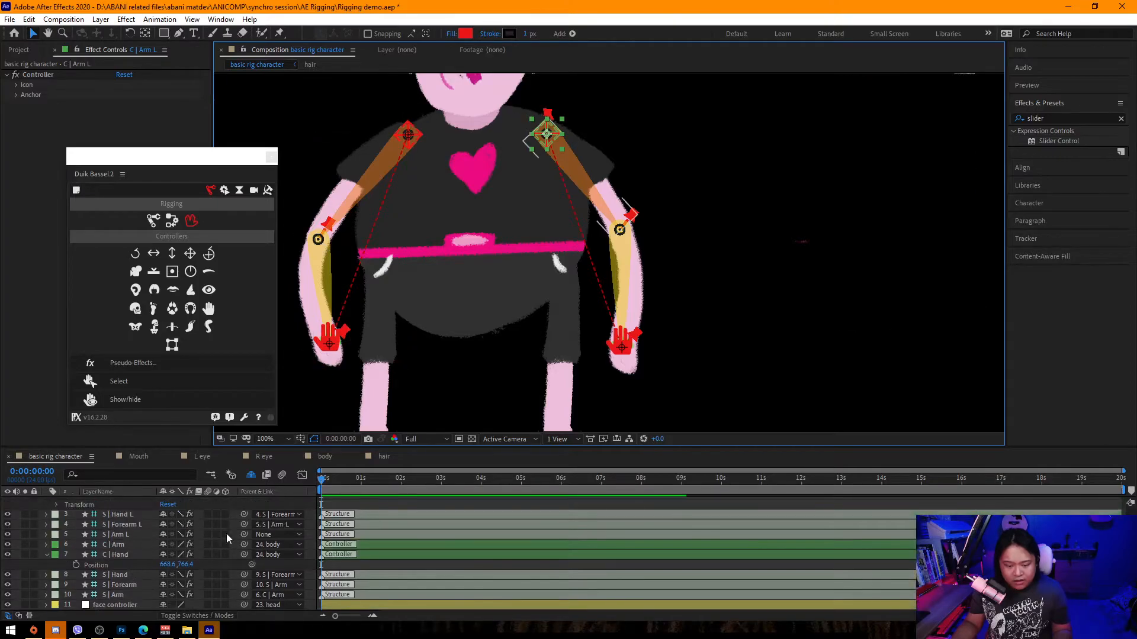
left_click(264, 536)
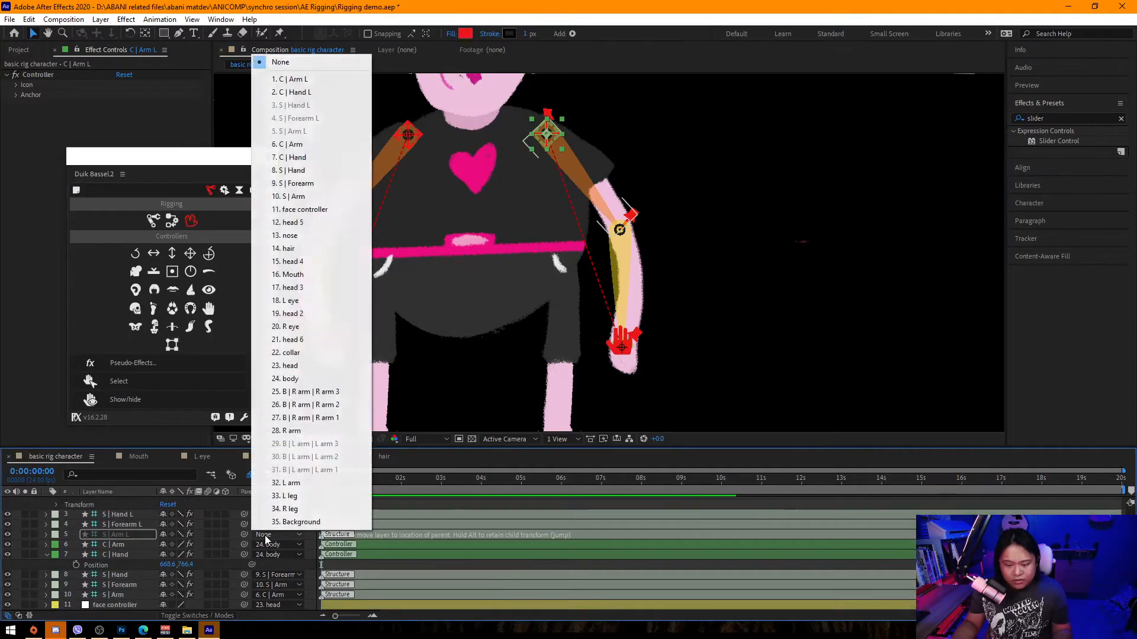
left_click(312, 83)
Parent both the C | Arm L and C | Hand L controllers to the body layer.
scroll(126, 558, "down", 5)
scroll(125, 559, "up", 5)
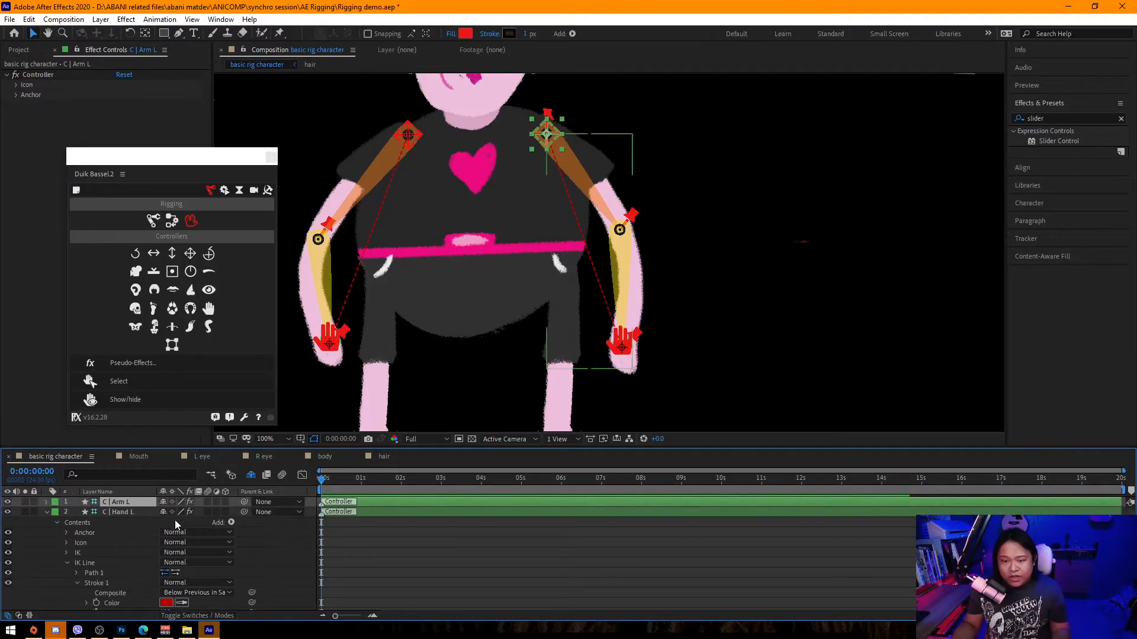
left_click(133, 512, "shift")
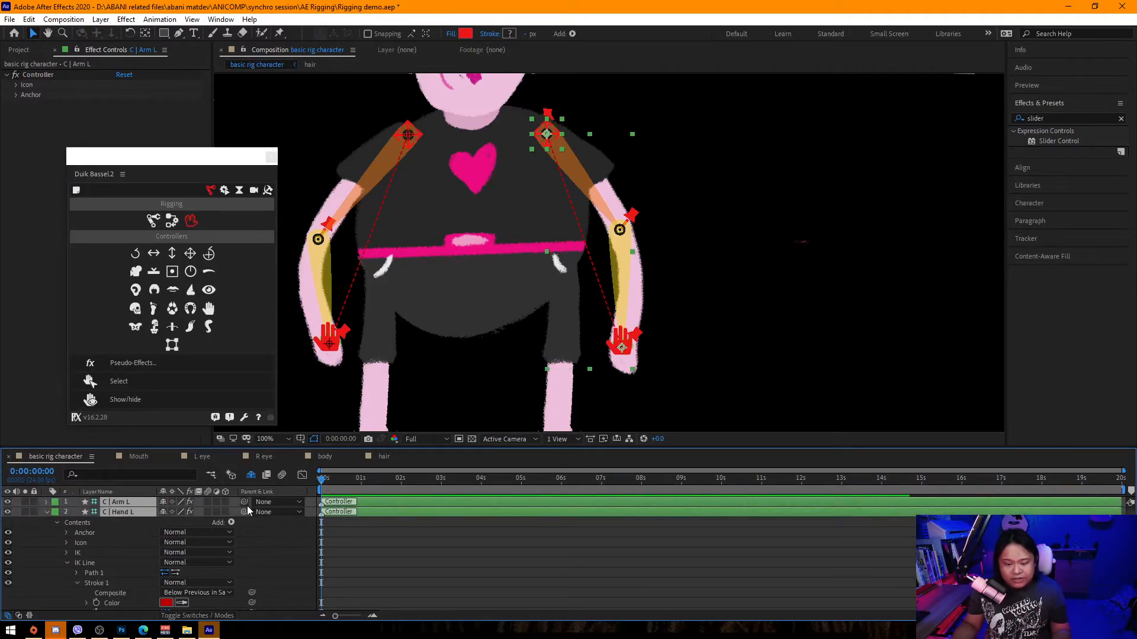
left_click(274, 502)
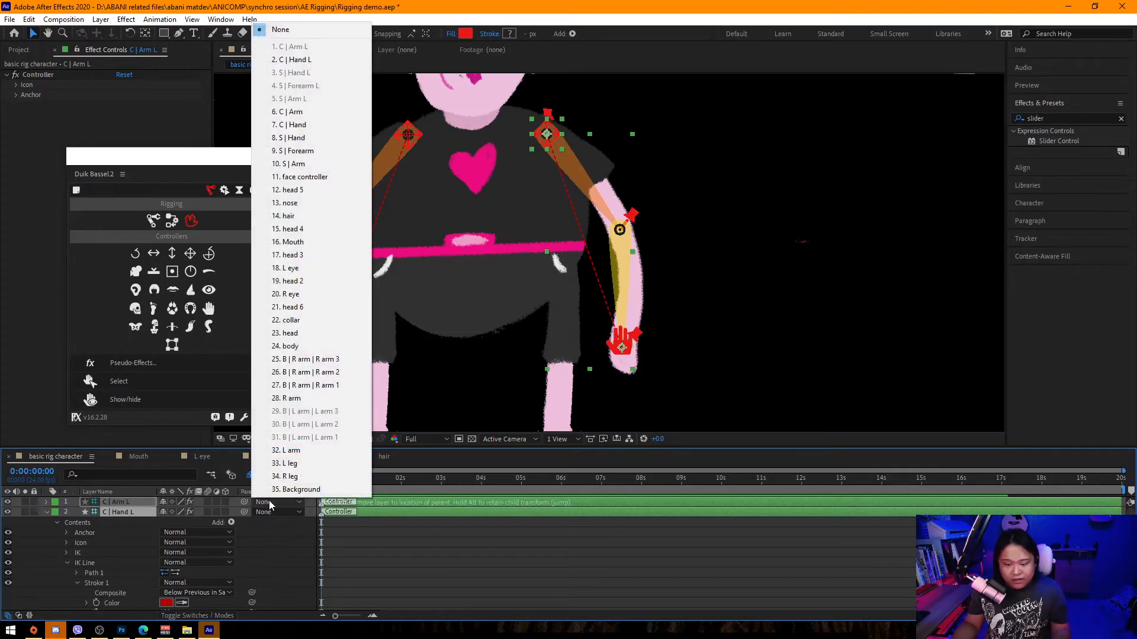
left_click(290, 346)
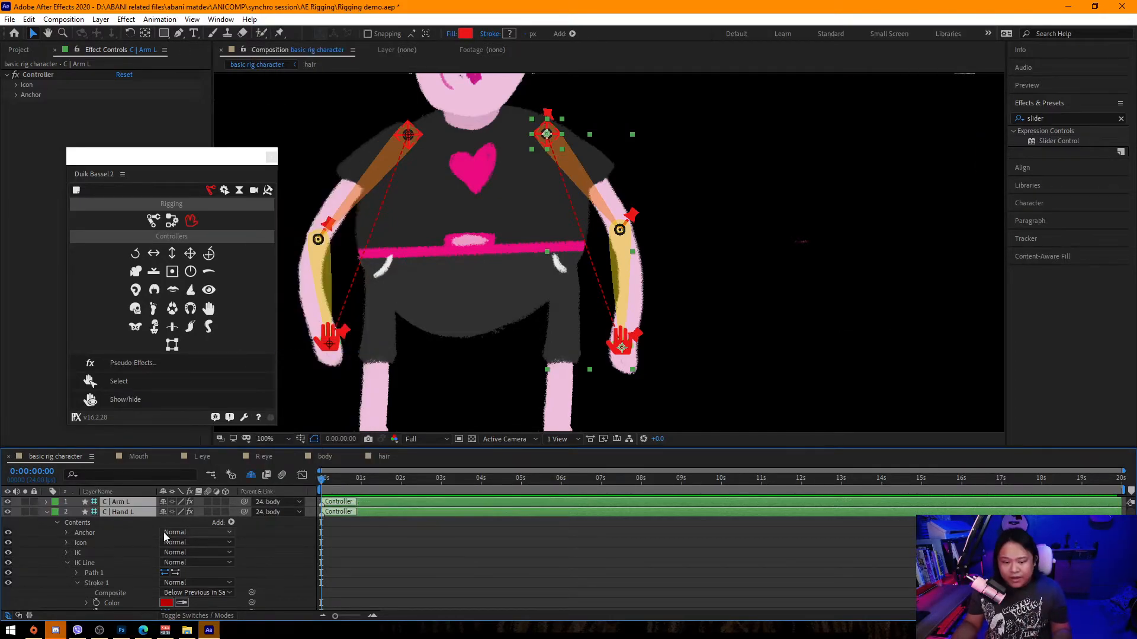
left_click(270, 550)
key("ctrl+a")
key("u")
key("u")
key("u")
scroll(284, 553, "up", 2)
left_click(48, 501)
scroll(218, 567, "down", 3)
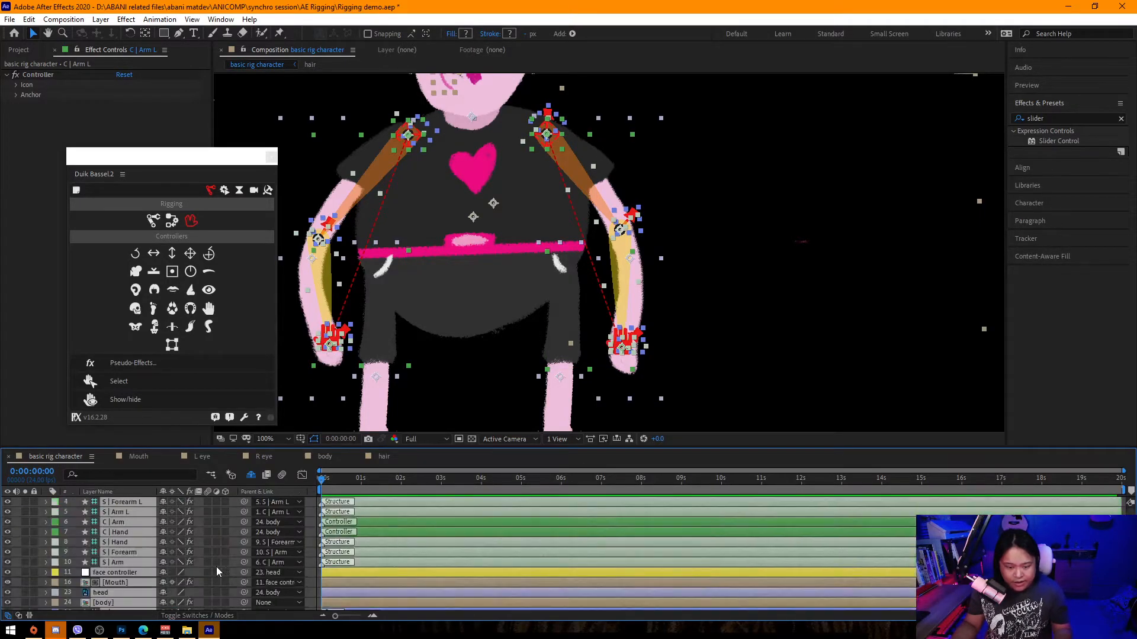
left_click(311, 553)
Rotate the body layer to test that both arms follow it.
left_click(99, 544)
key("r")
mouse_move(175, 553)
left_mouse_down()
mouse_move(155, 552)
mouse_move(213, 552)
mouse_move(193, 543)
left_mouse_up()
scroll(729, 267, "down", 2)
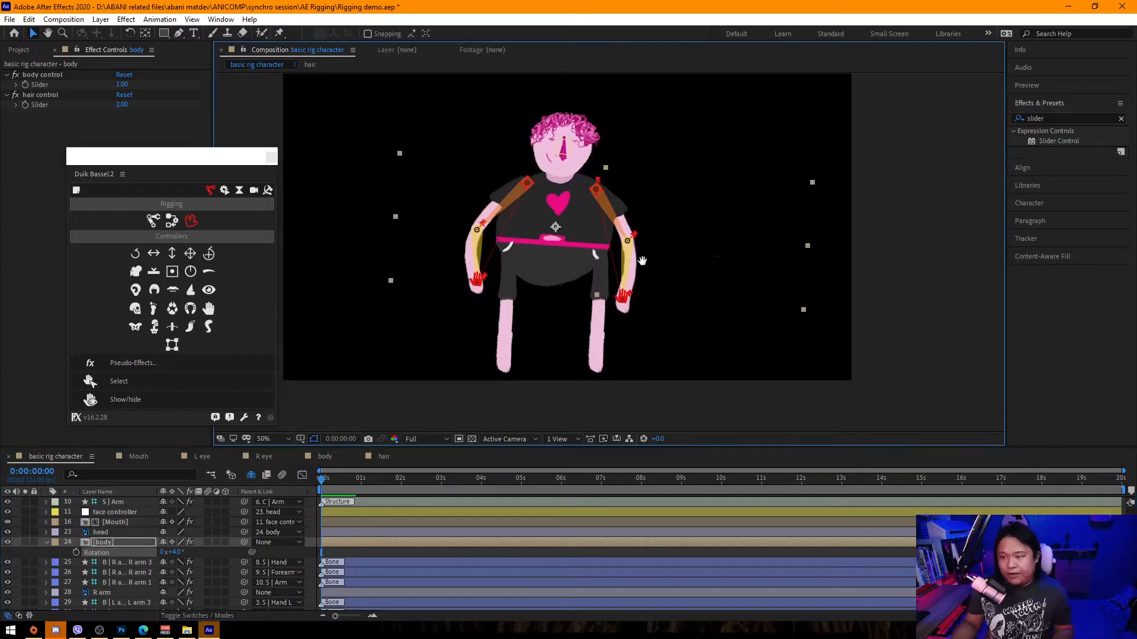
Save the project and reset the body layer's rotation to 0.
key("ctrl+s")
left_click(176, 552)
type("0")
left_click(217, 549)
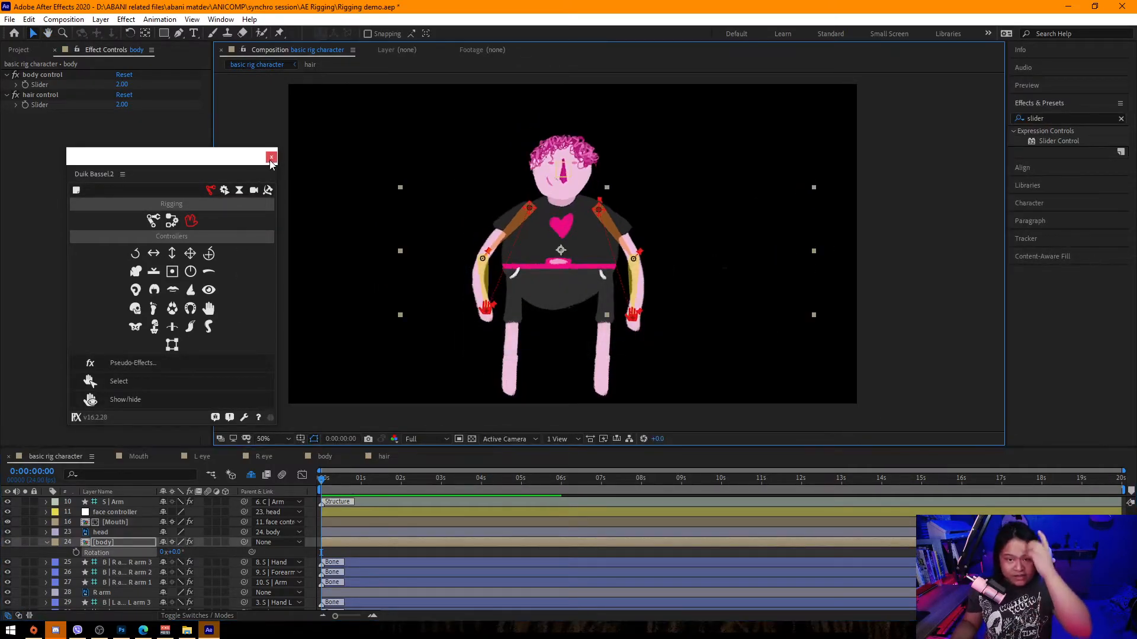
left_click_drag(235, 161, 222, 144)
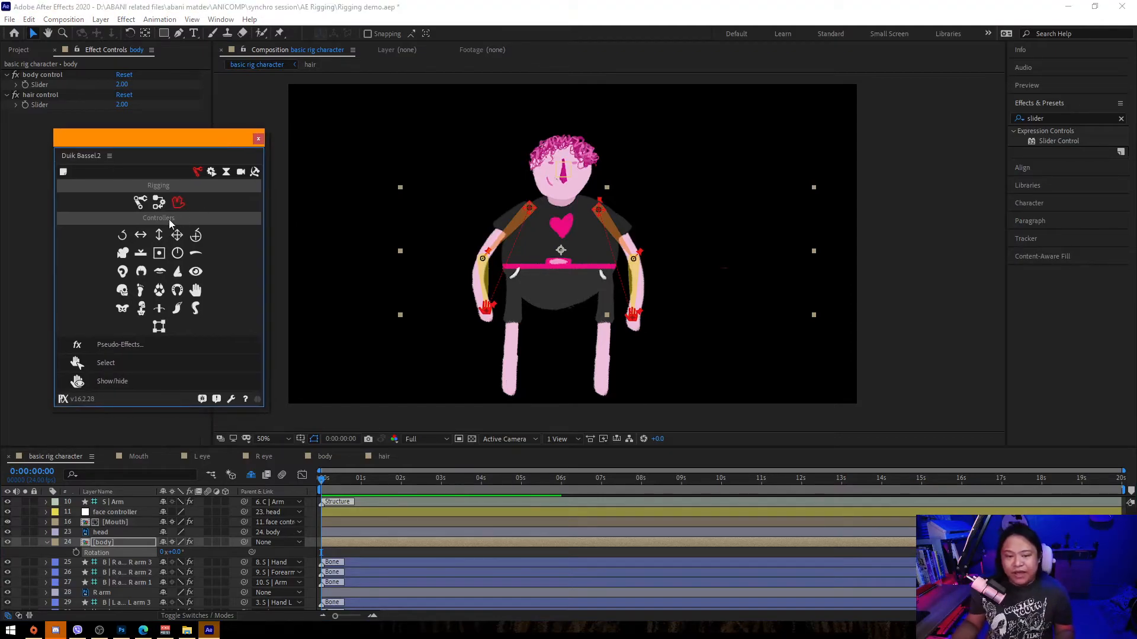
left_click(141, 203)
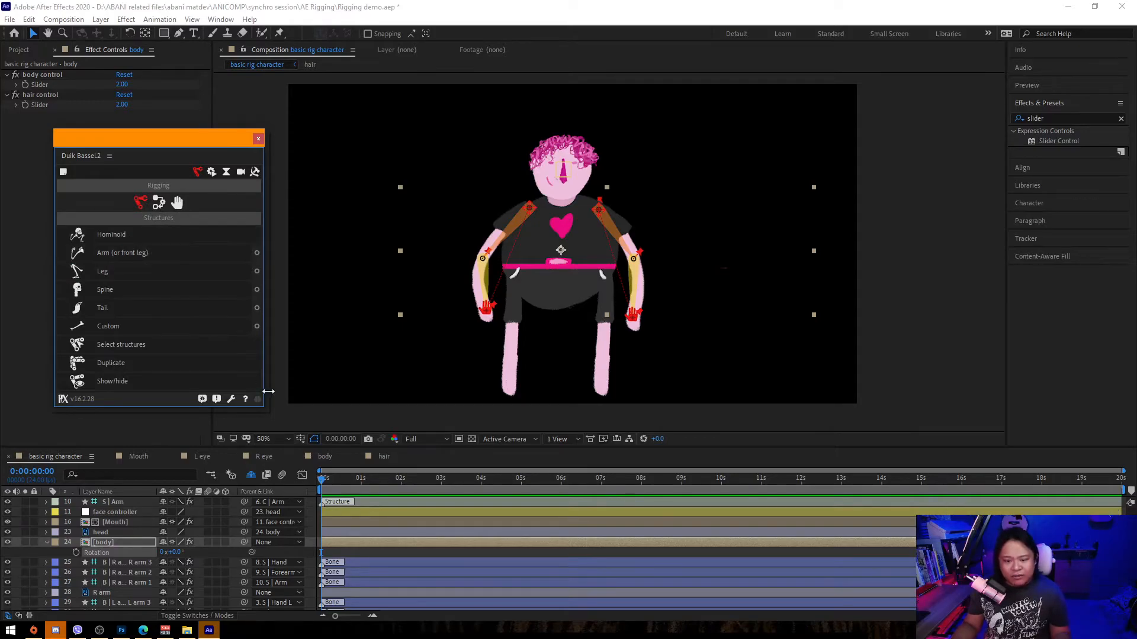
left_click(302, 418)
scroll(106, 574, "down", 3)
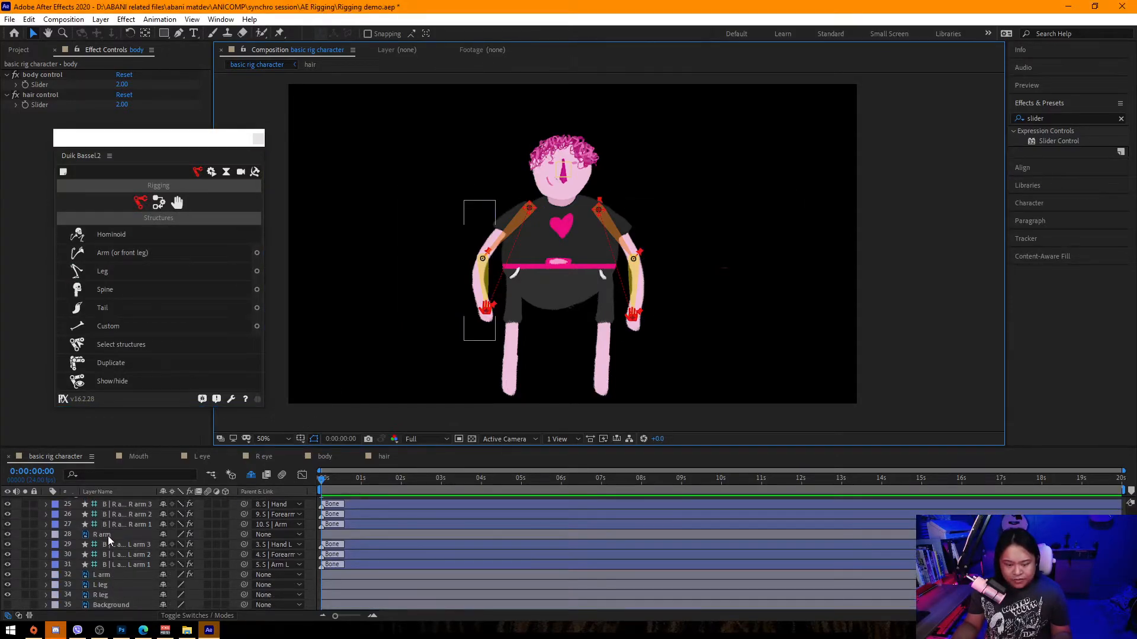
Place three puppet pins on the R leg layer at the hip, knee and ankle.
left_click(106, 585)
scroll(592, 266, "up", 4)
left_click_drag(544, 278, 592, 118)
scroll(567, 311, "down", 1)
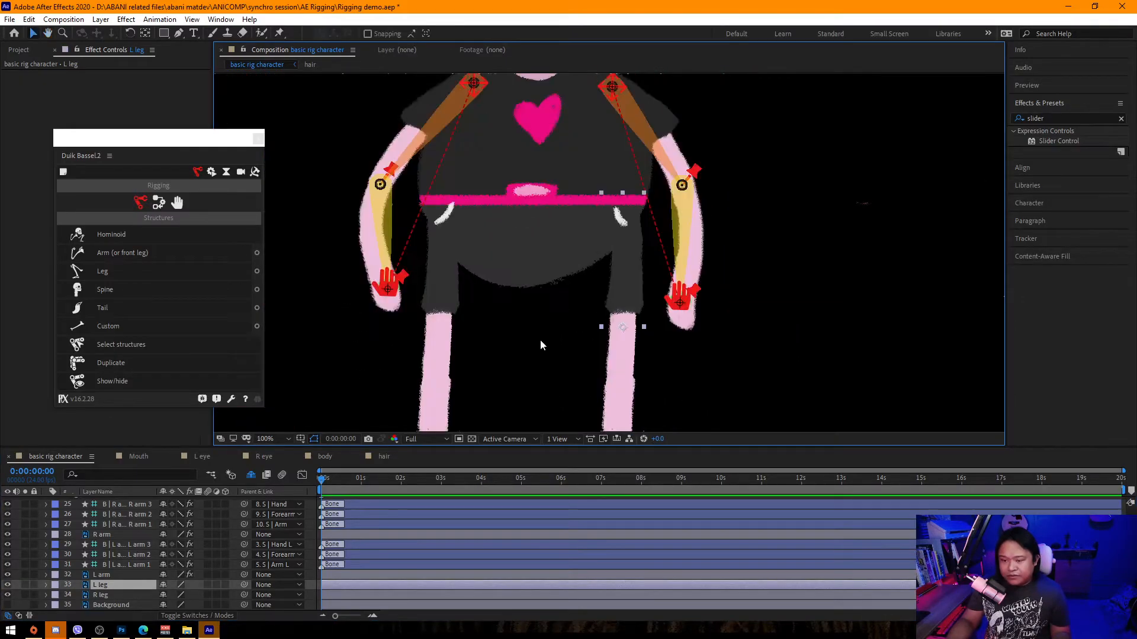
left_click(116, 595)
left_click_drag(485, 295, 527, 255)
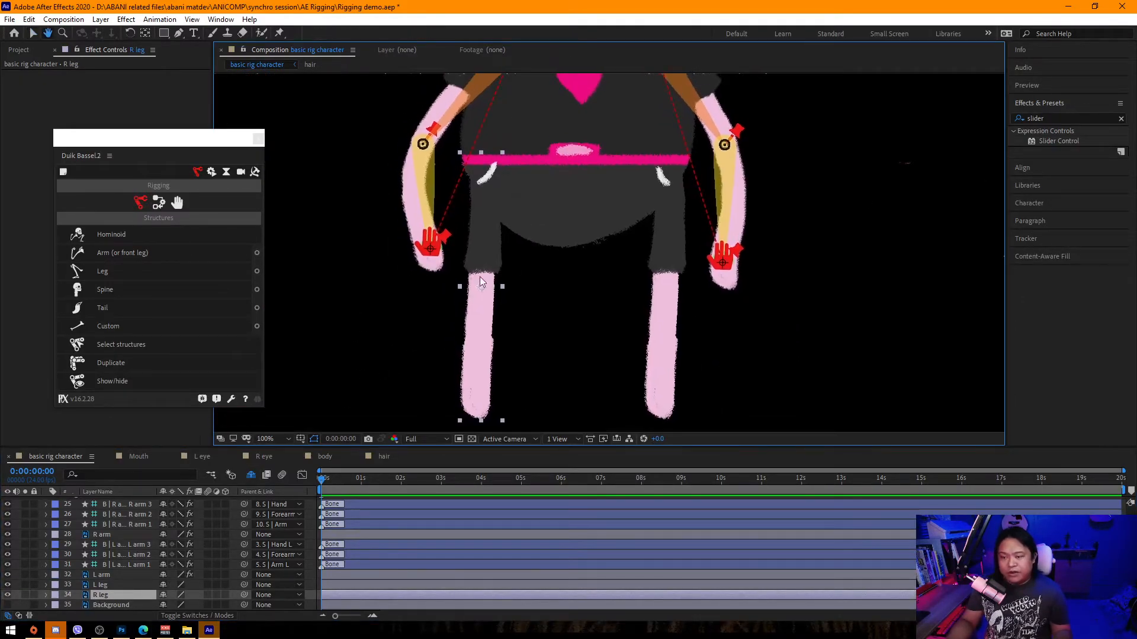
left_click(280, 34)
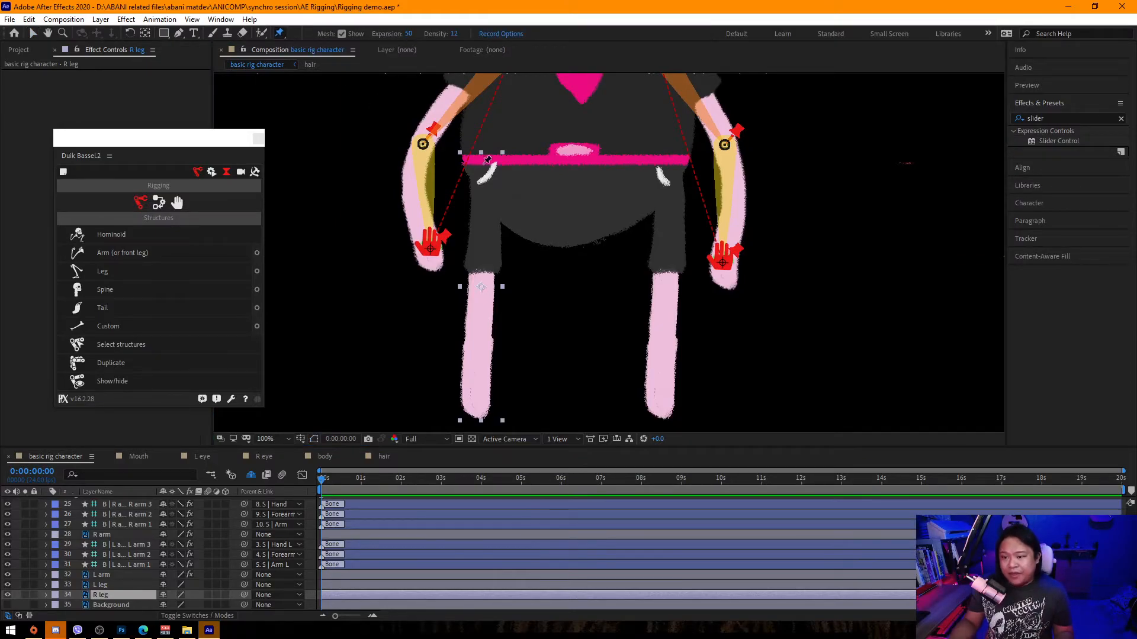
left_click(484, 277)
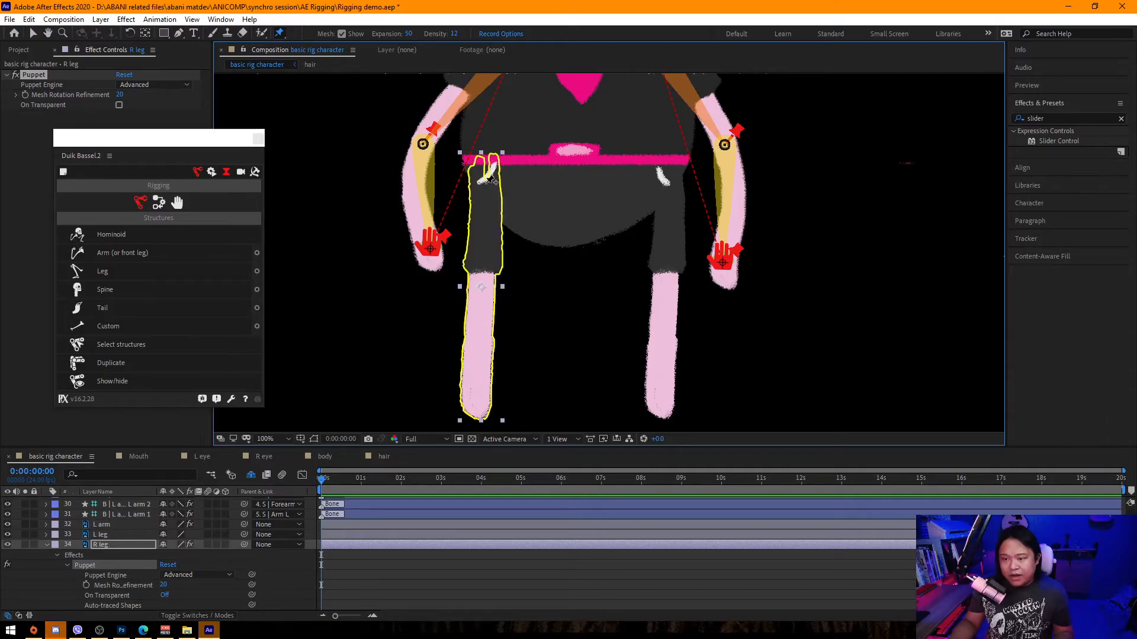
left_click(485, 183)
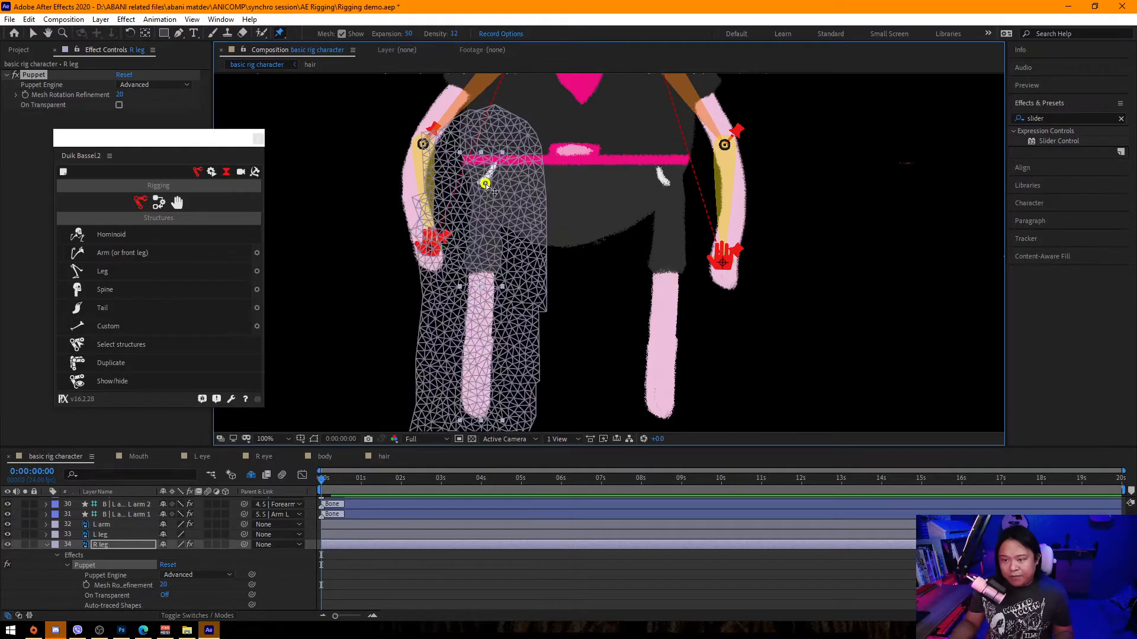
left_click(476, 394)
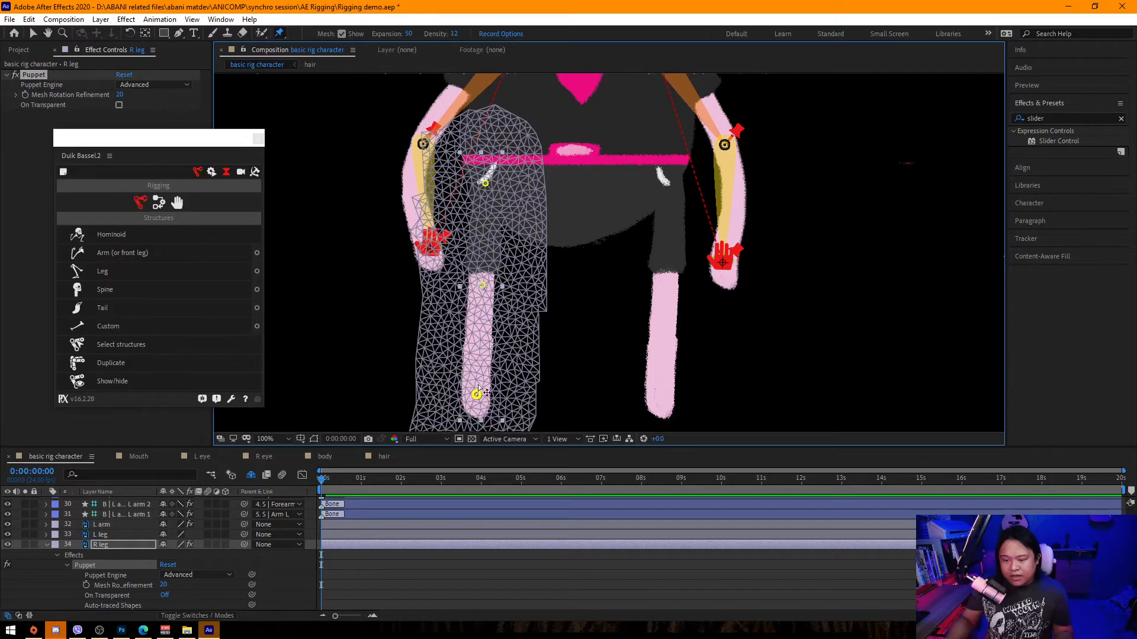
Rename the R leg puppet pins to R leg 3, R leg 2 and R leg 1.
key("u")
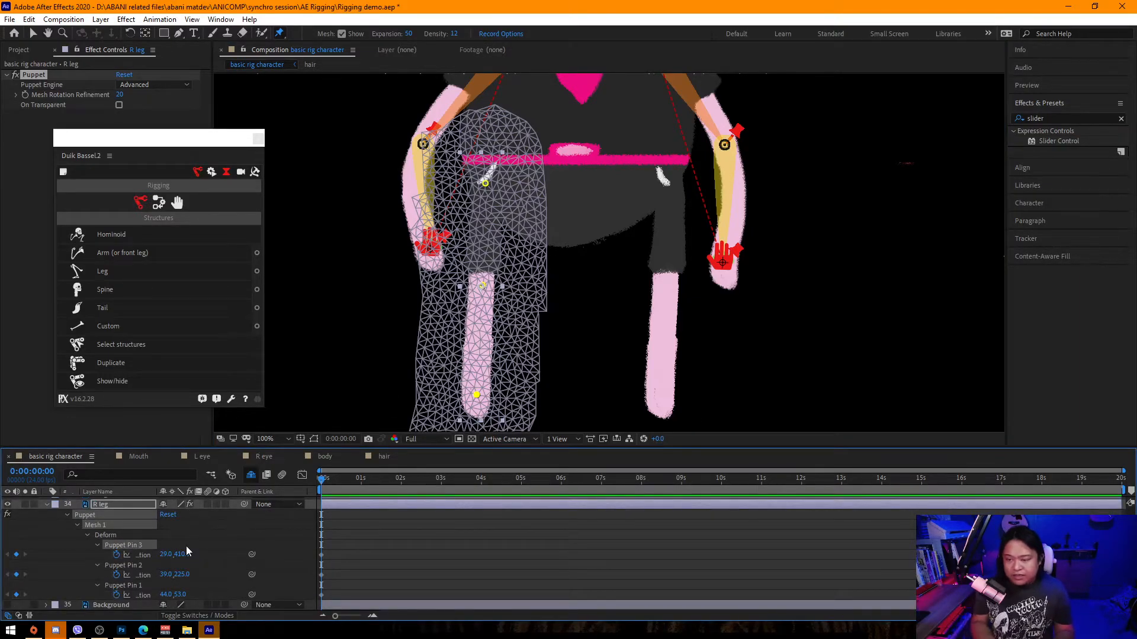
key("Return")
type("R leg")
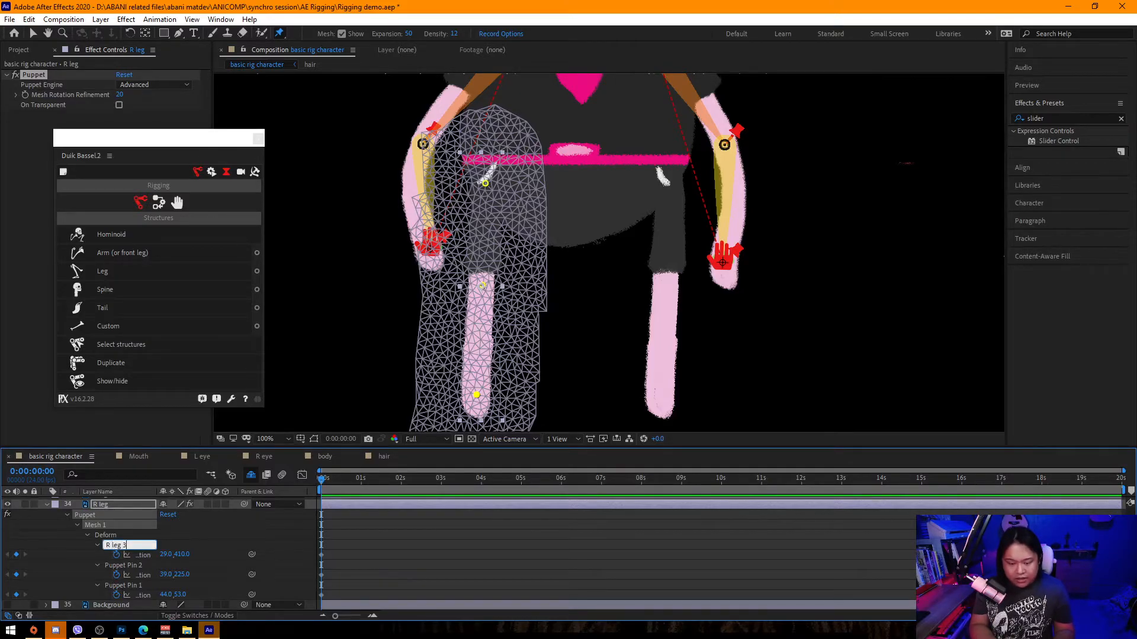
key("Return")
key("Return")
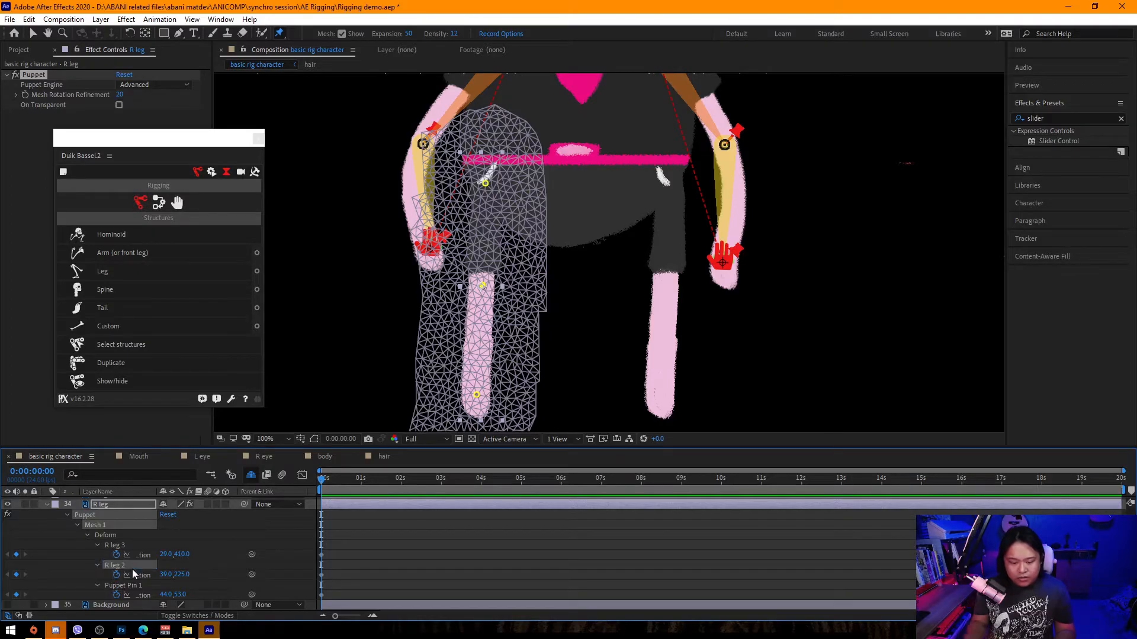
left_click(133, 586)
key("Return")
type("R leg")
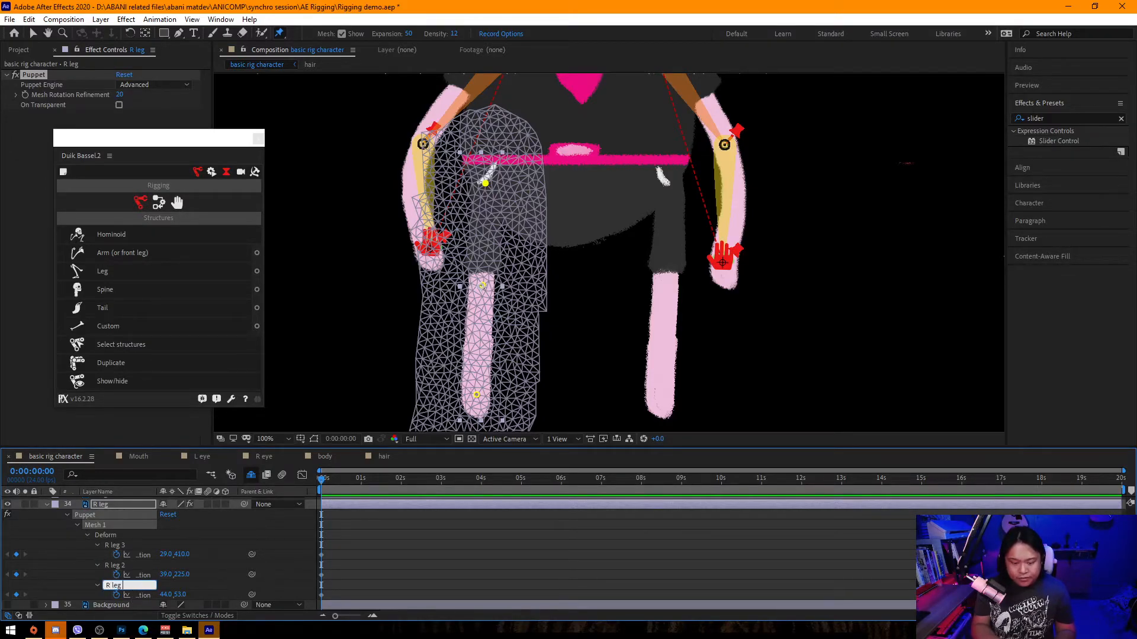
key("Return")
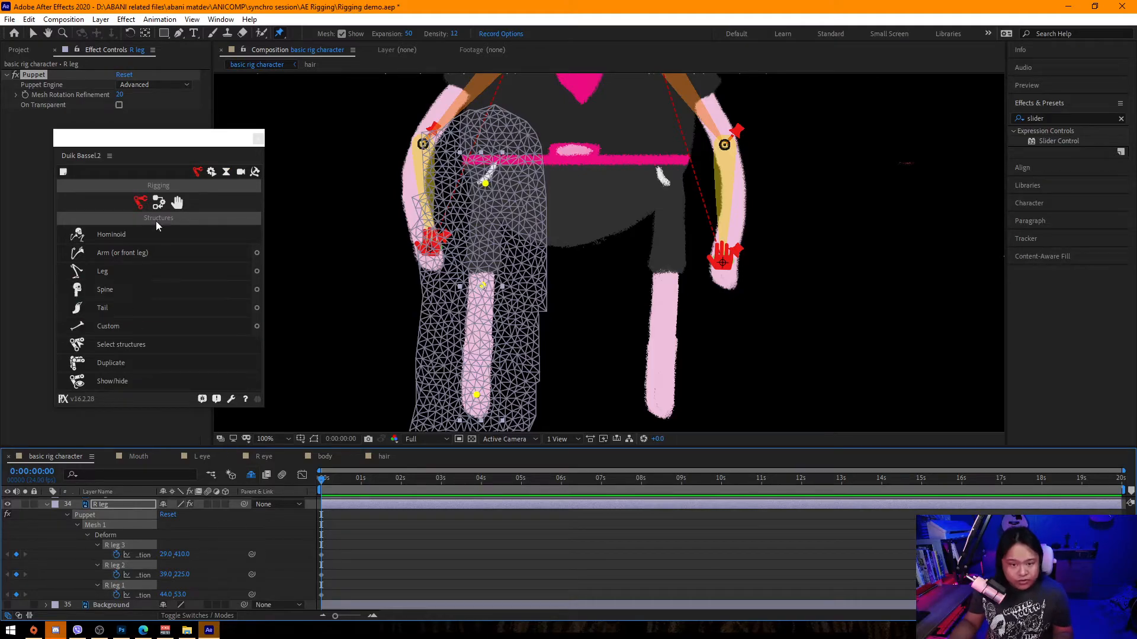
Add Duik bones to the R leg puppet pins.
left_click(158, 202)
left_click(124, 293)
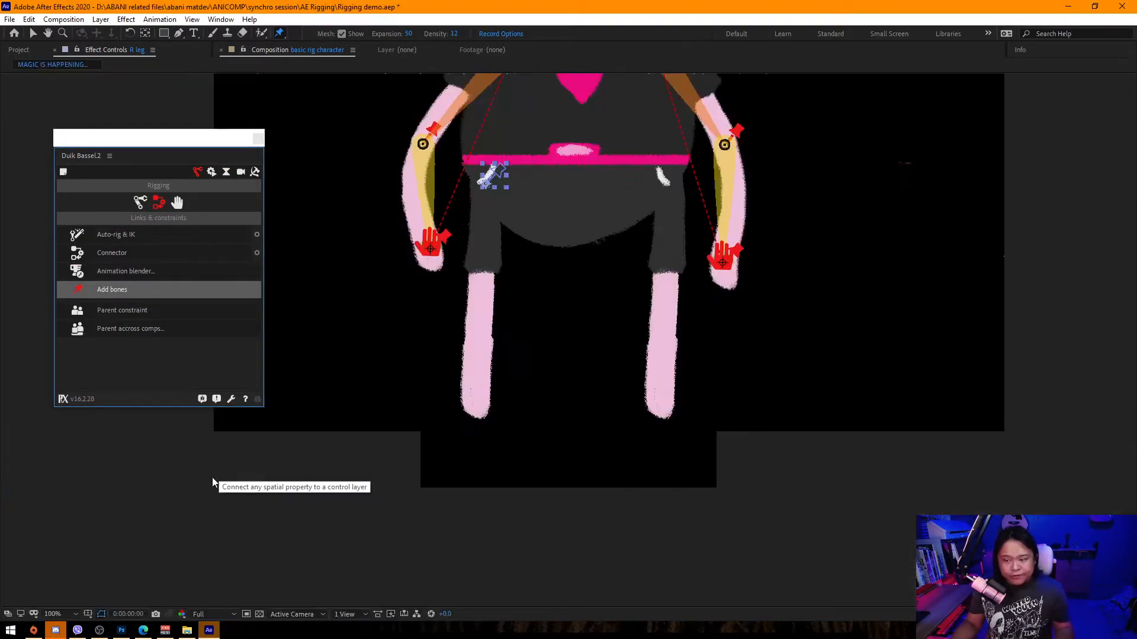
scroll(169, 559, "up", 3)
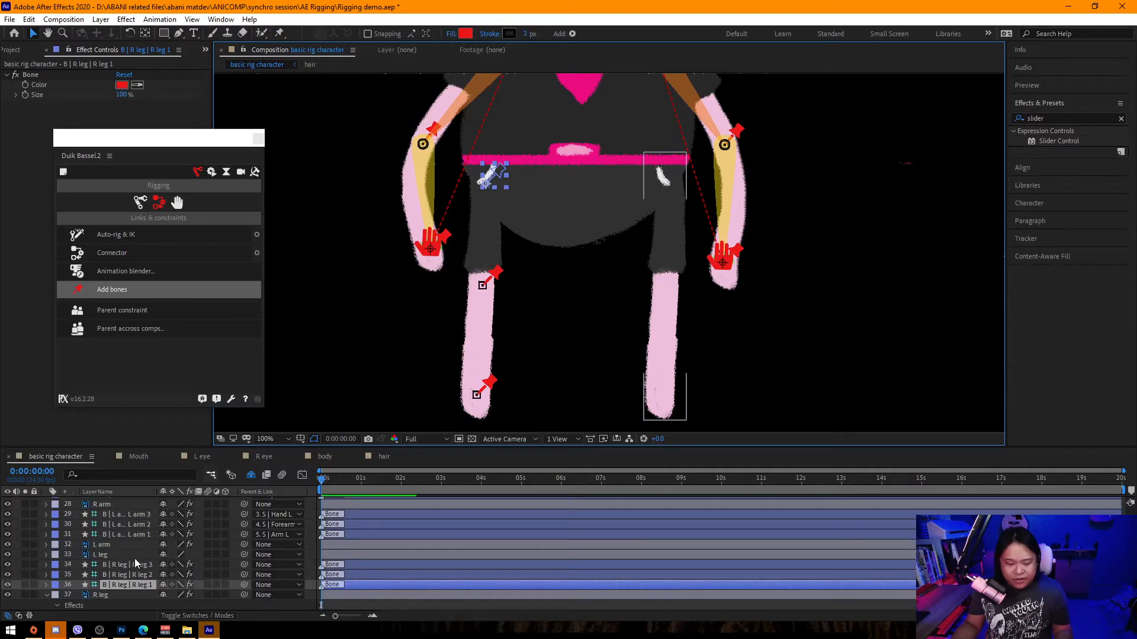
Select the three R leg bone layers and add a Duik Arm (or front leg) structure for them.
left_click(142, 564)
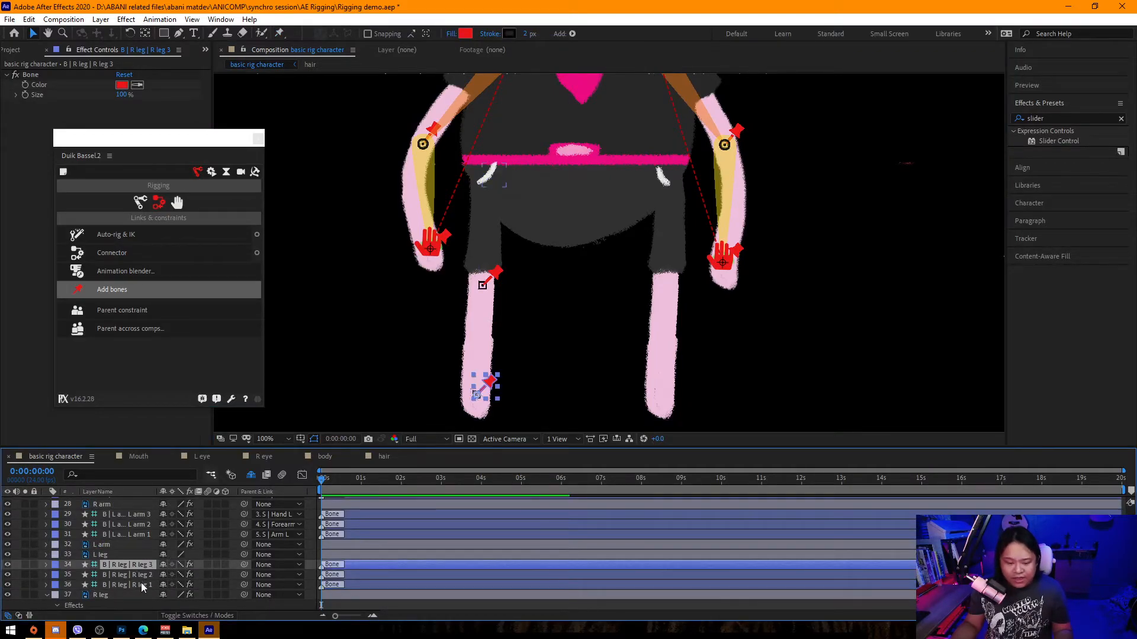
left_click(141, 585)
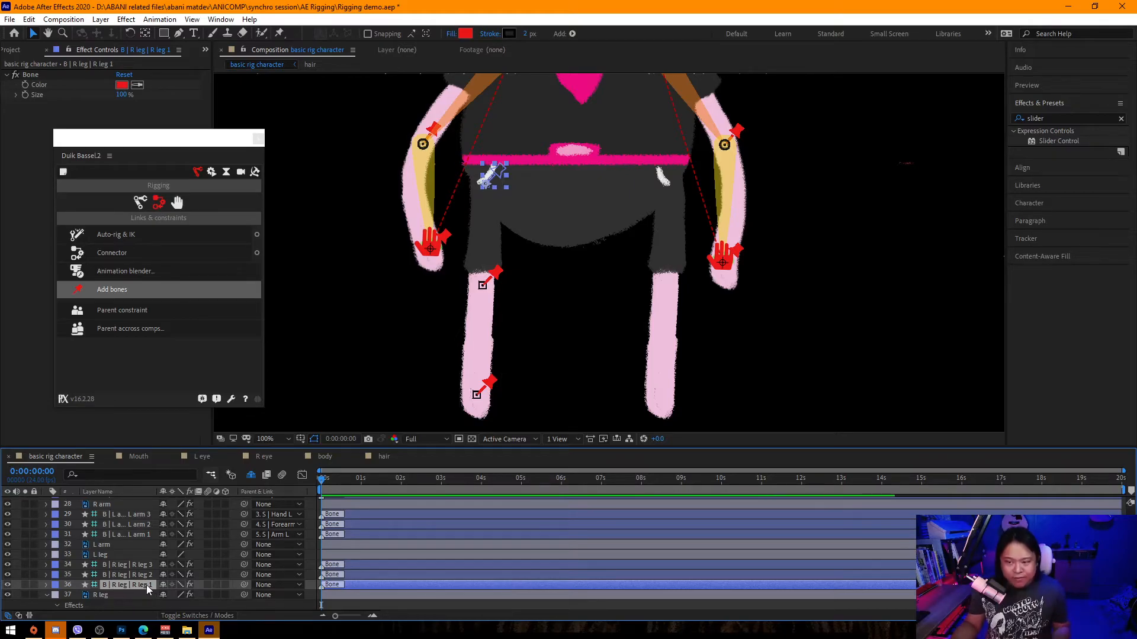
left_click(147, 575, "ctrl")
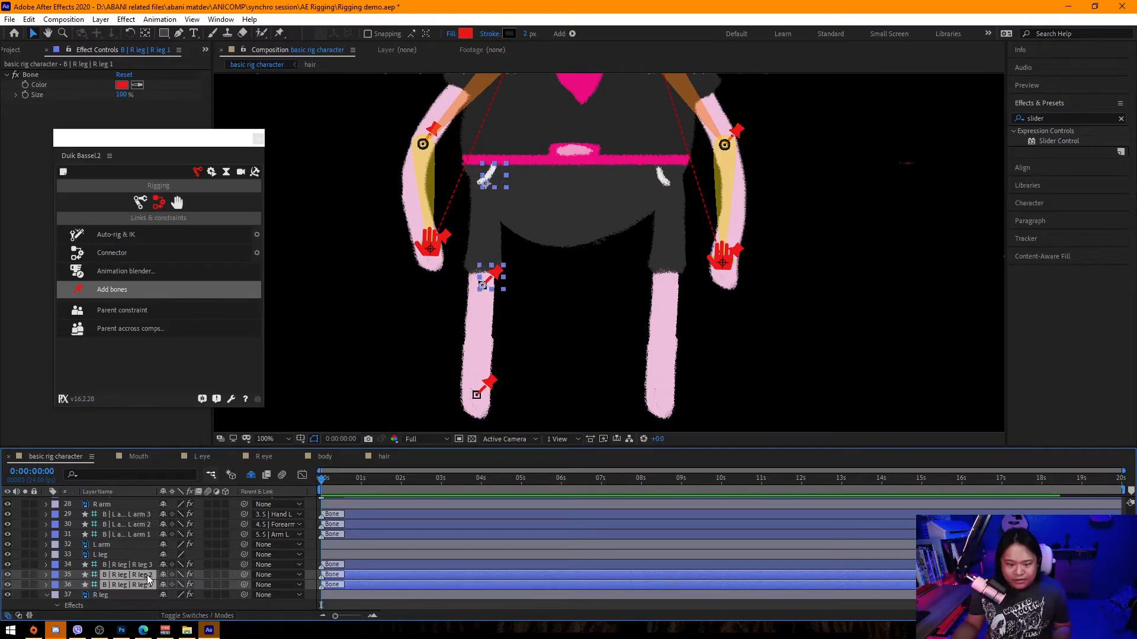
left_click(148, 564, "ctrl")
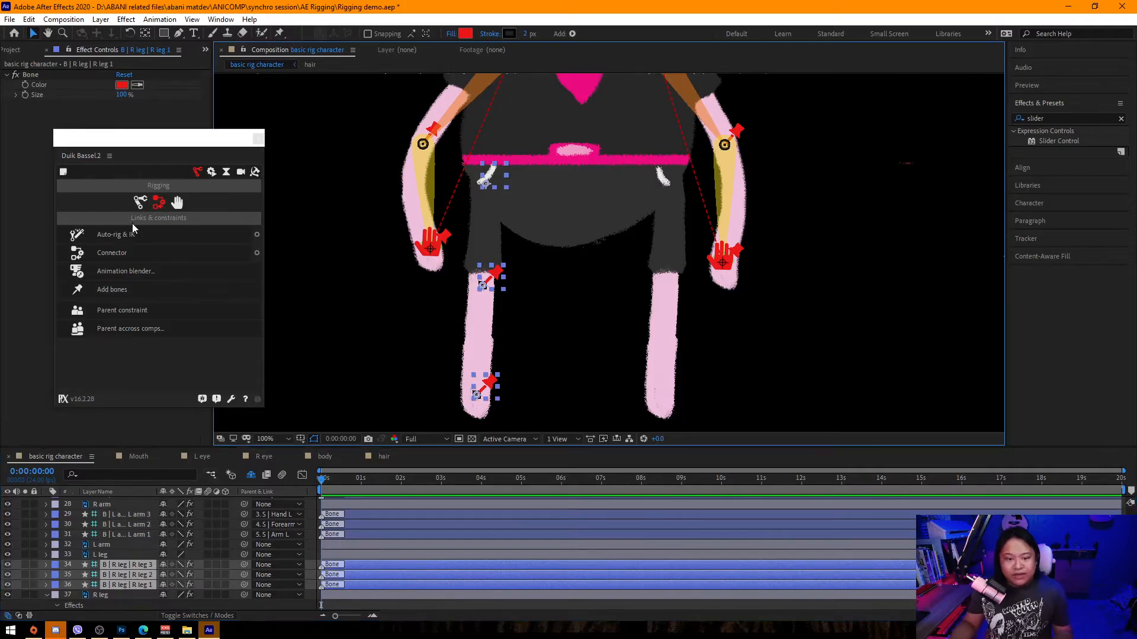
left_click(142, 202)
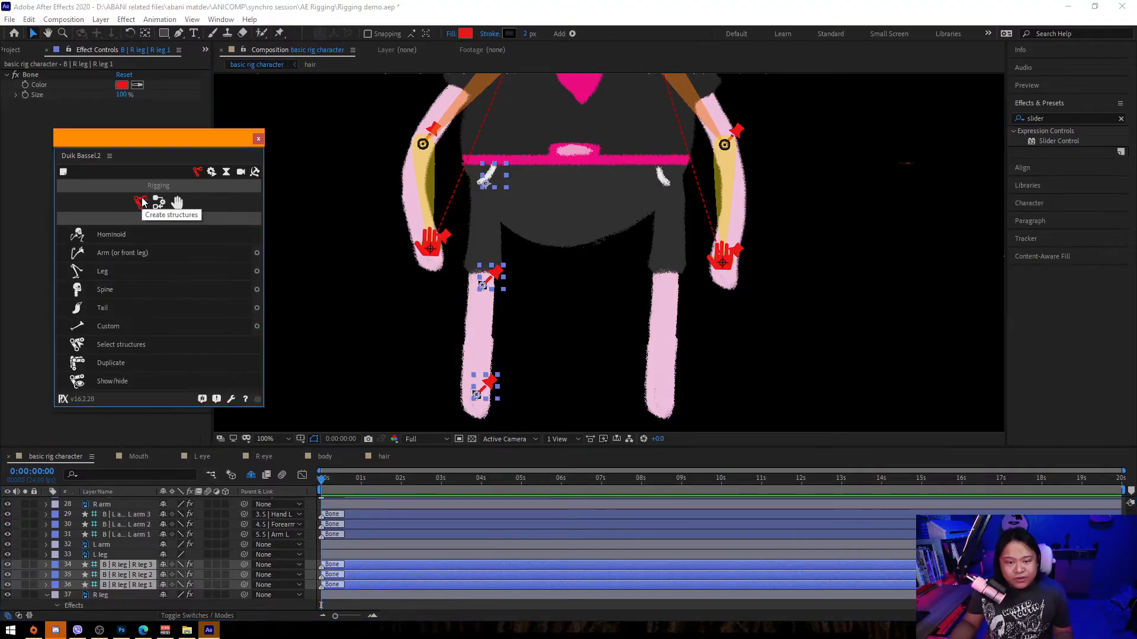
left_click(124, 255)
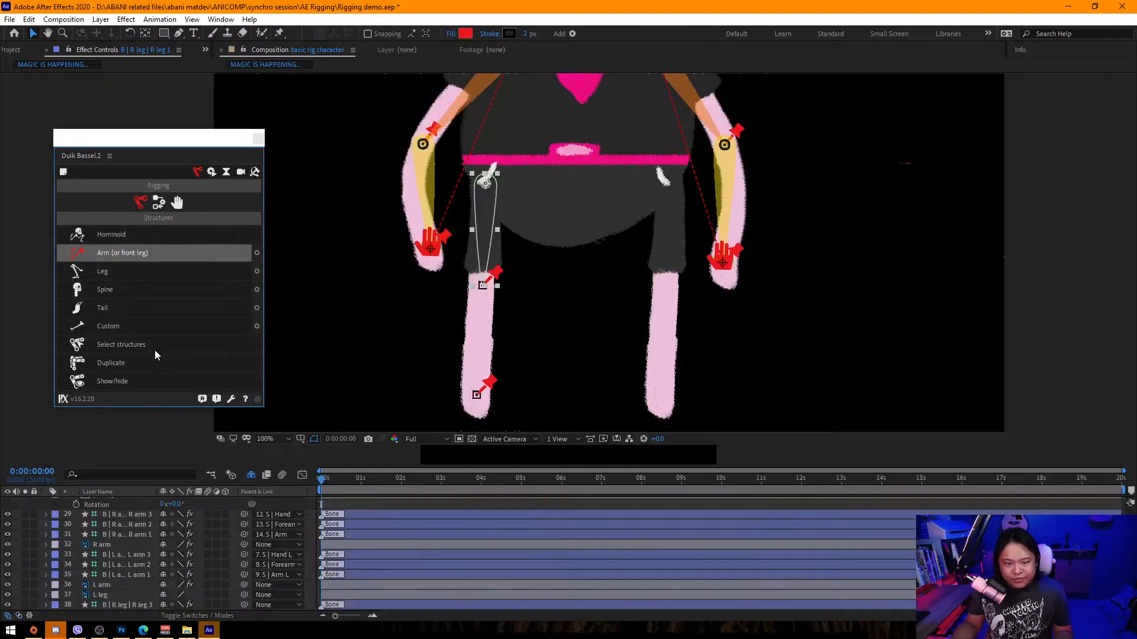
Delete the extra end structure layer created above the new leg structures.
scroll(151, 567, "up", 10)
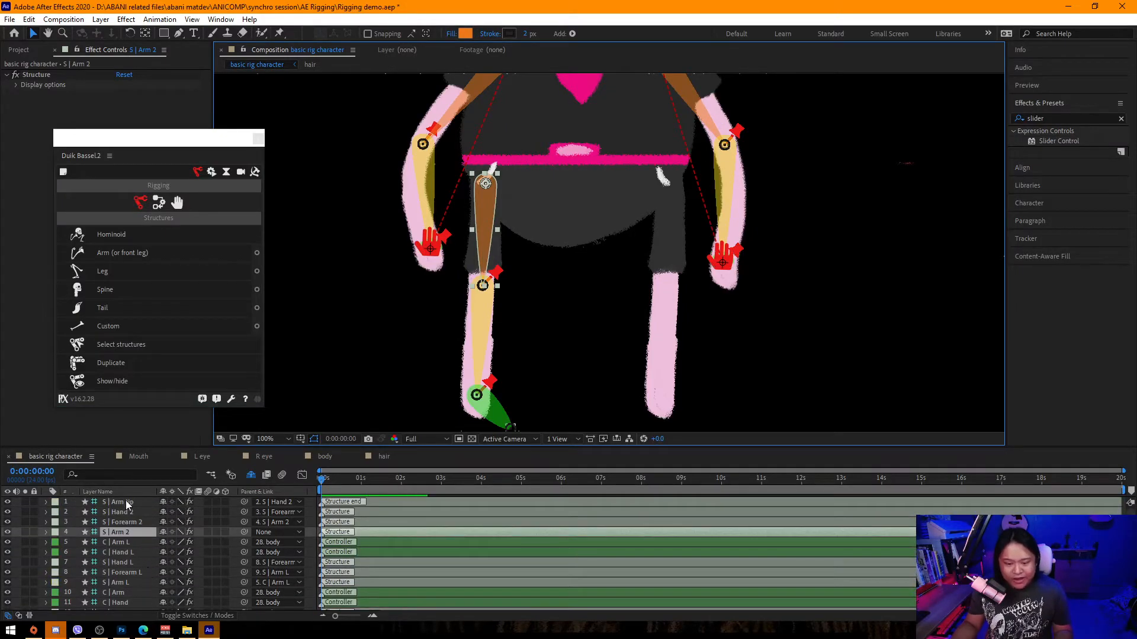
left_click(126, 501)
key("Delete")
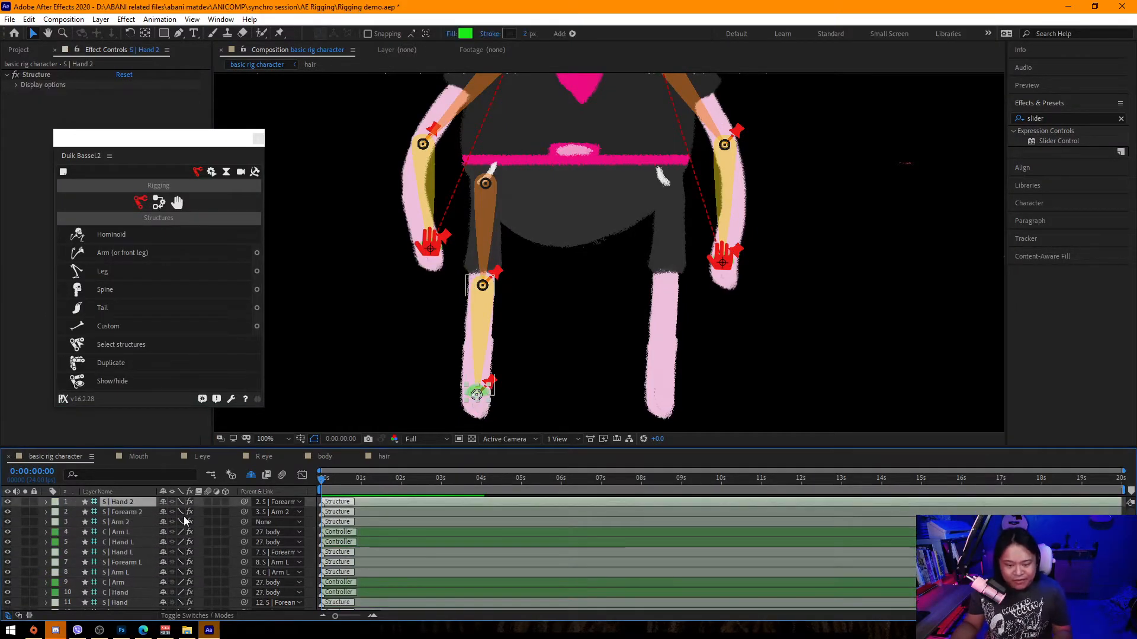
Rename the S | Hand 2 structure layer to S | Foot R.
key("Return")
key("Right")
key("BackSpace")
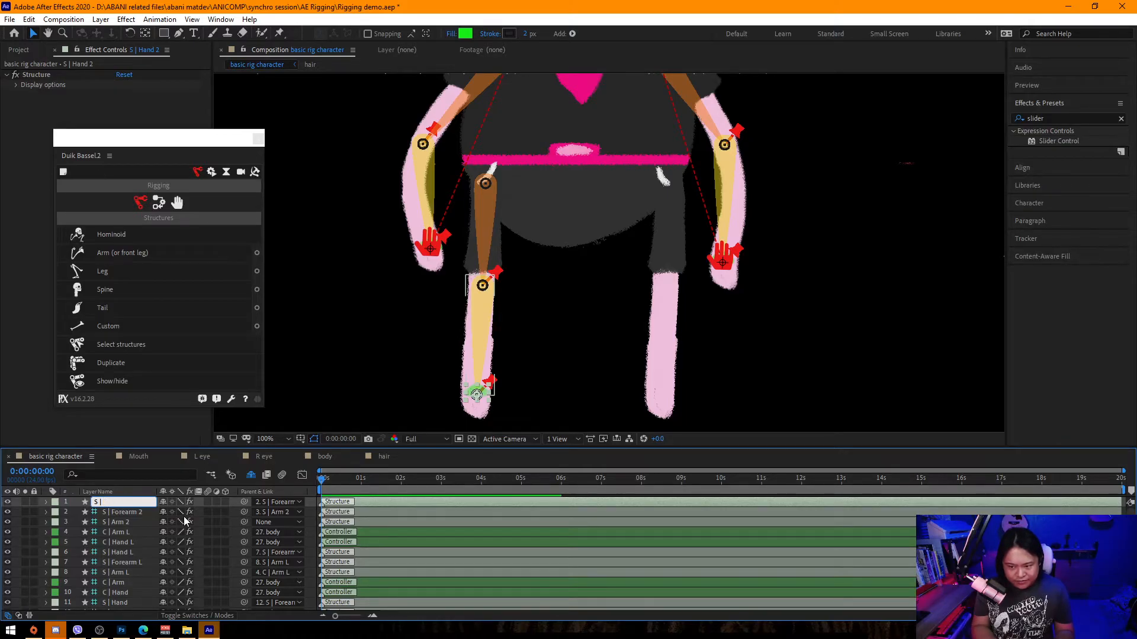
type("Fo")
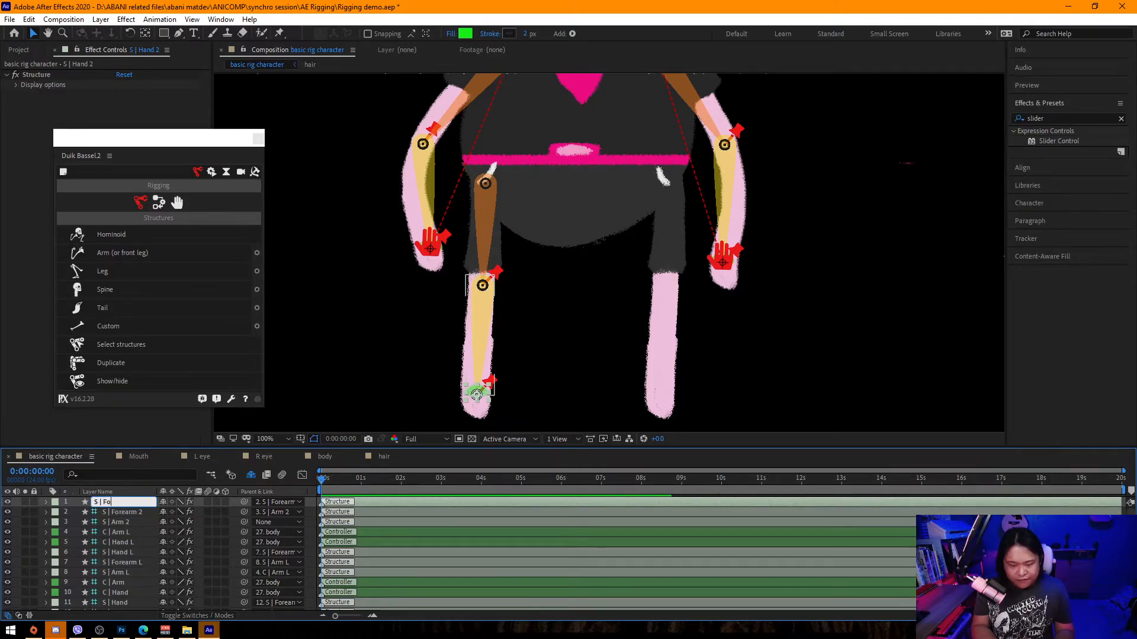
type("ot #")
key("Return")
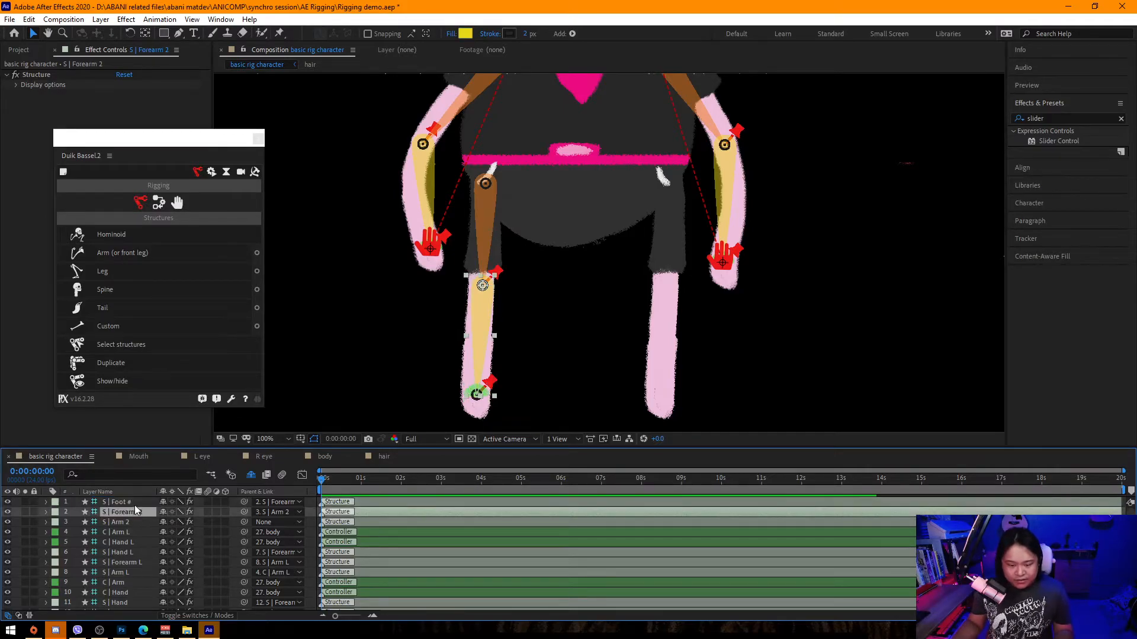
key("Return")
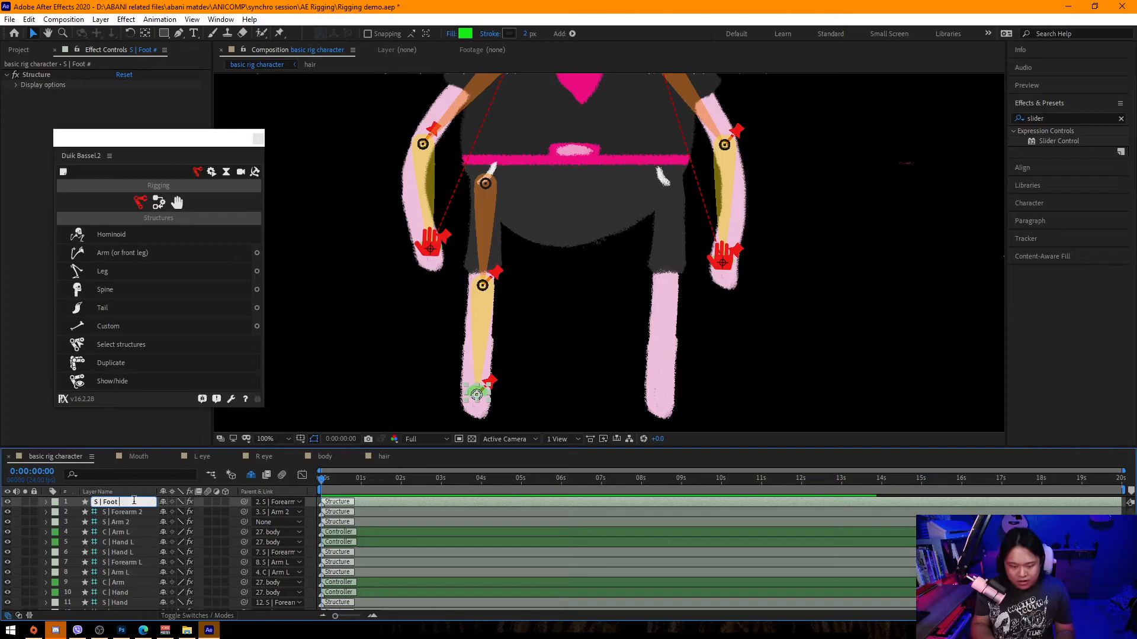
type("R")
key("Return")
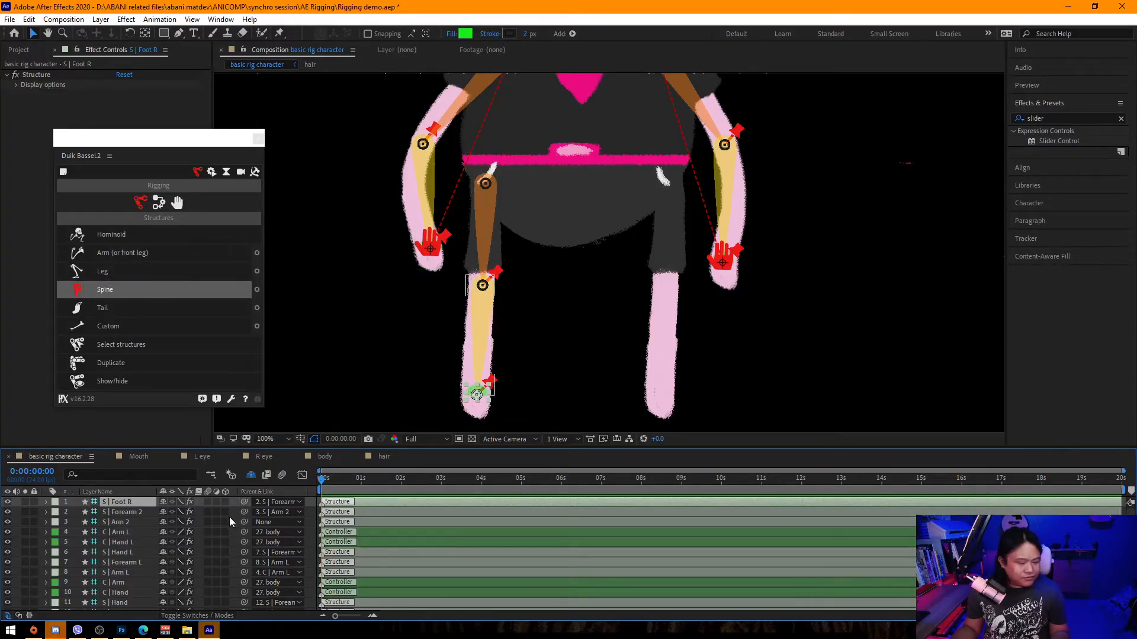
Rename the S | Forearm 2 structure layer to S | Knee R.
left_click(124, 512)
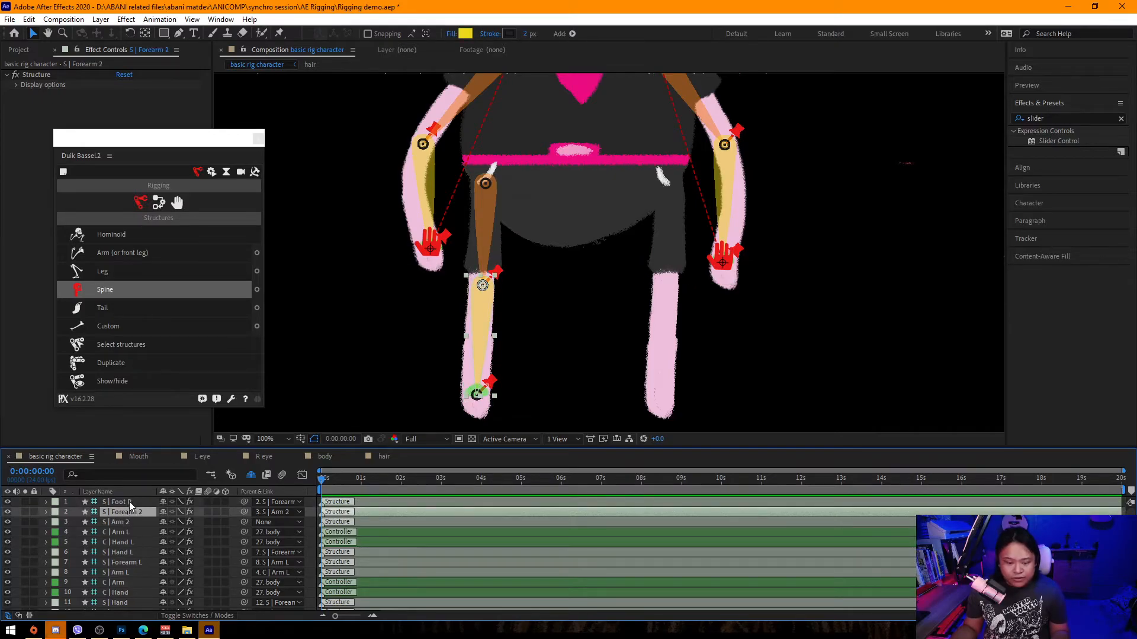
left_click(128, 524)
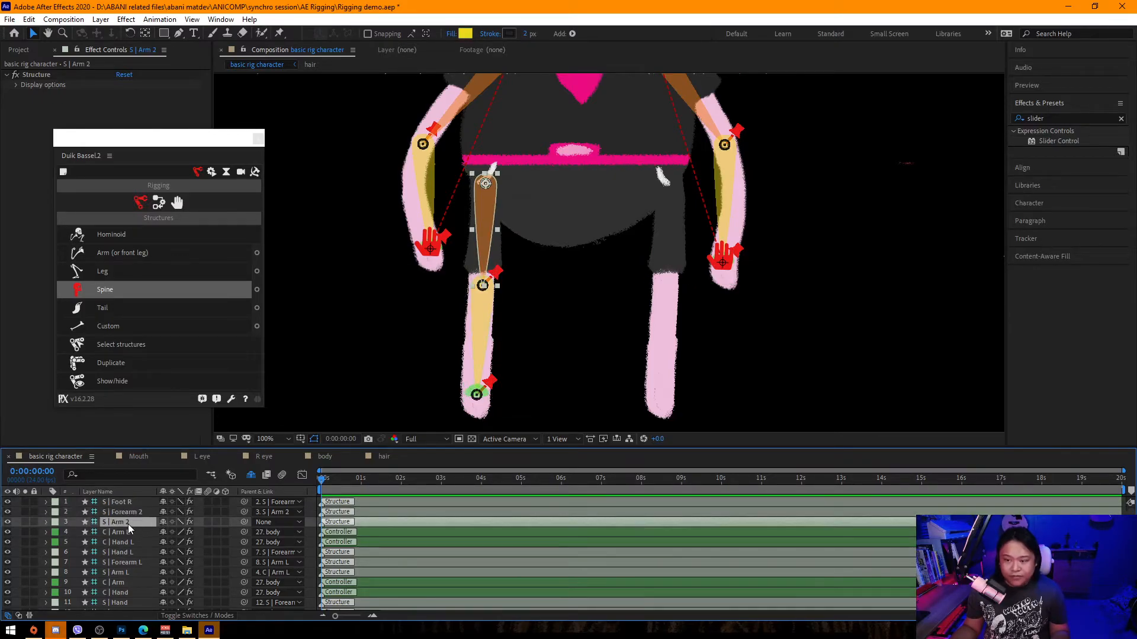
left_click(129, 506)
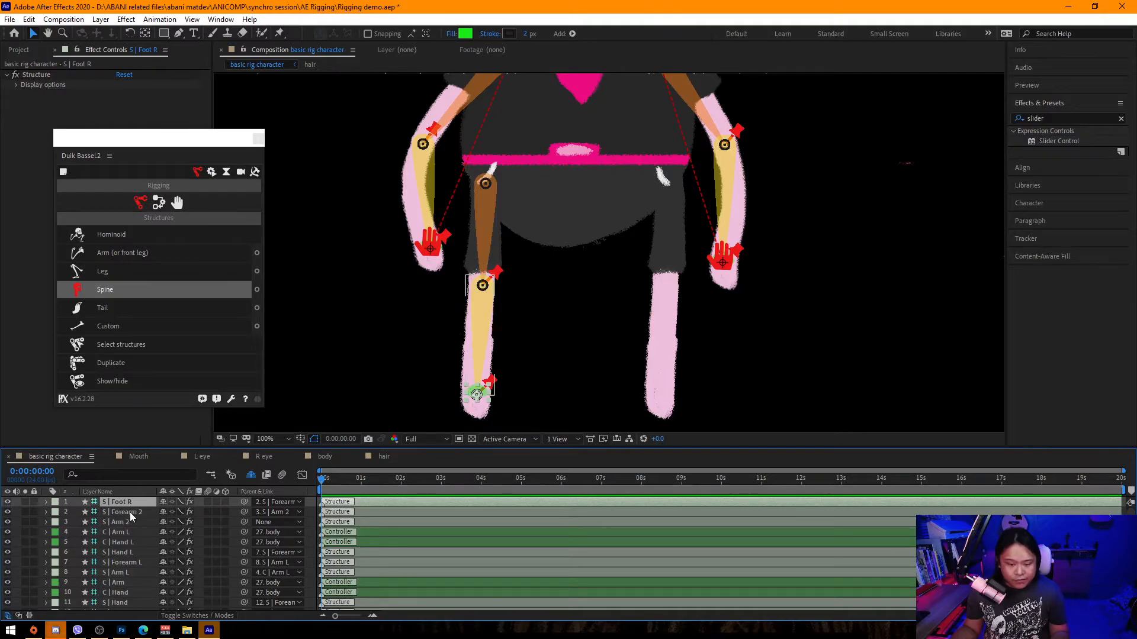
left_click(130, 513)
key("Return")
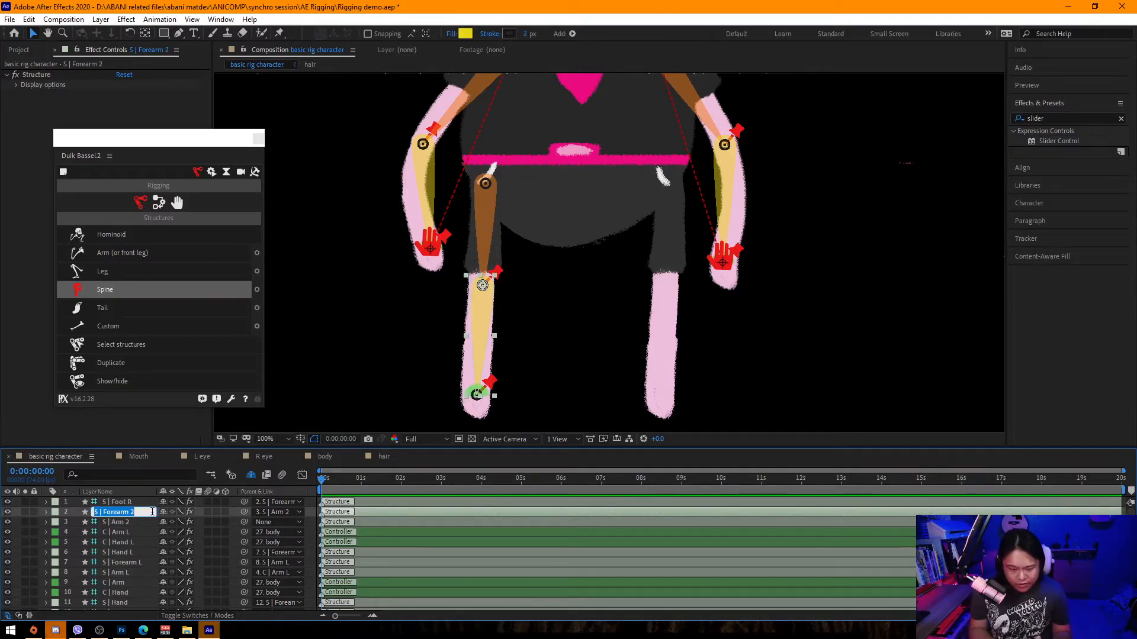
left_click(153, 512)
key("BackSpace")
key("BackSpace")
key("BackSpace")
key("BackSpace")
key("BackSpace")
key("BackSpace")
key("BackSpace")
key("BackSpace")
key("BackSpace")
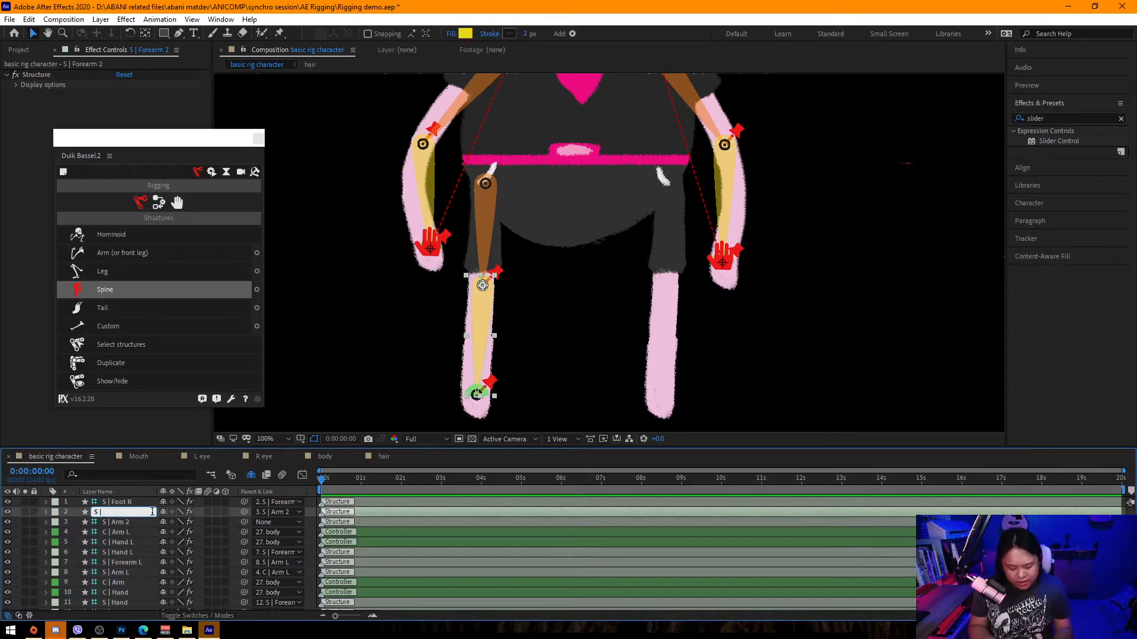
type("Knee R")
key("Return")
Rename the S | Arm 2 structure layer to S | Hip R.
left_click(135, 522)
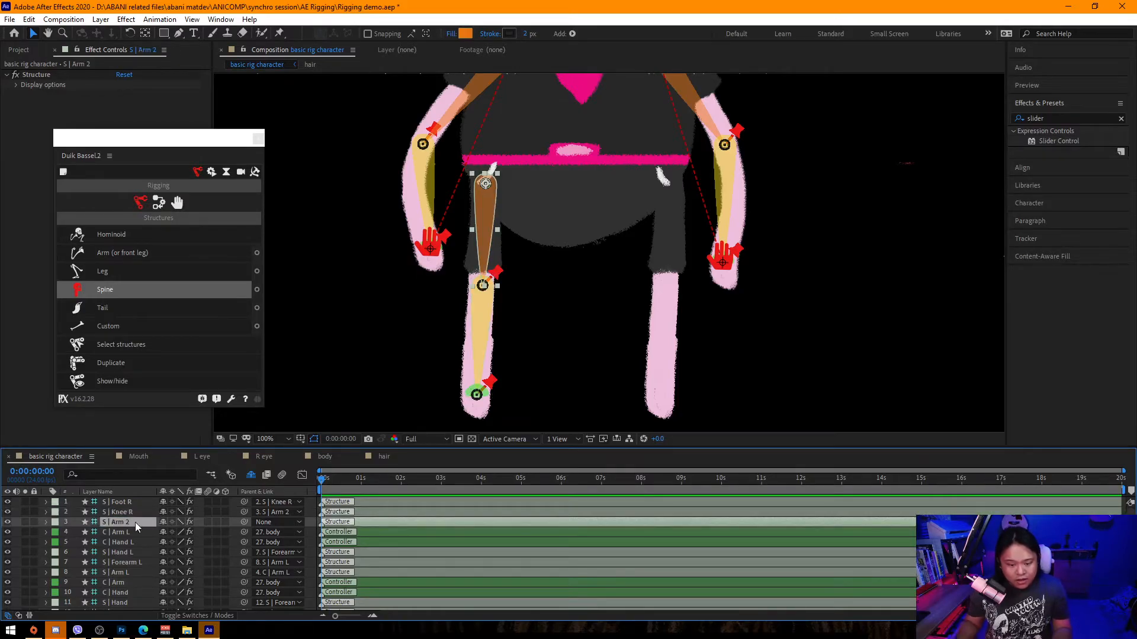
key("Return")
key("BackSpace")
key("BackSpace")
key("BackSpace")
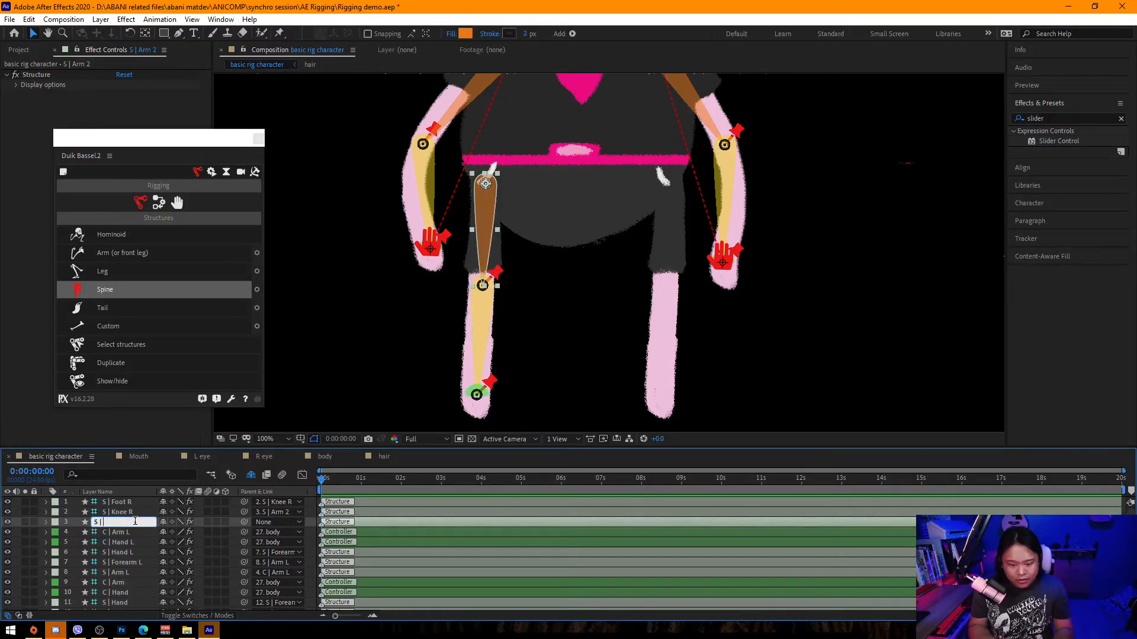
type("Hip R")
key("Return")
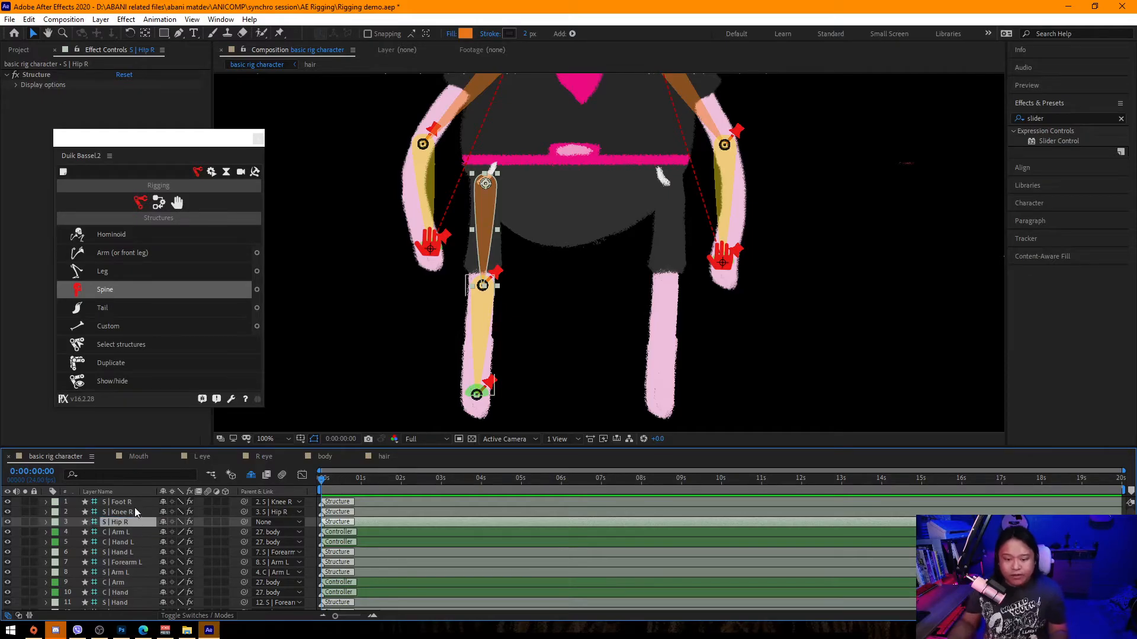
Parent the R leg 3, R leg 2 and R leg 1 bone layers to S | Foot R, S | Knee R and S | Hip R.
scroll(149, 546, "down", 2)
scroll(142, 558, "down", 6)
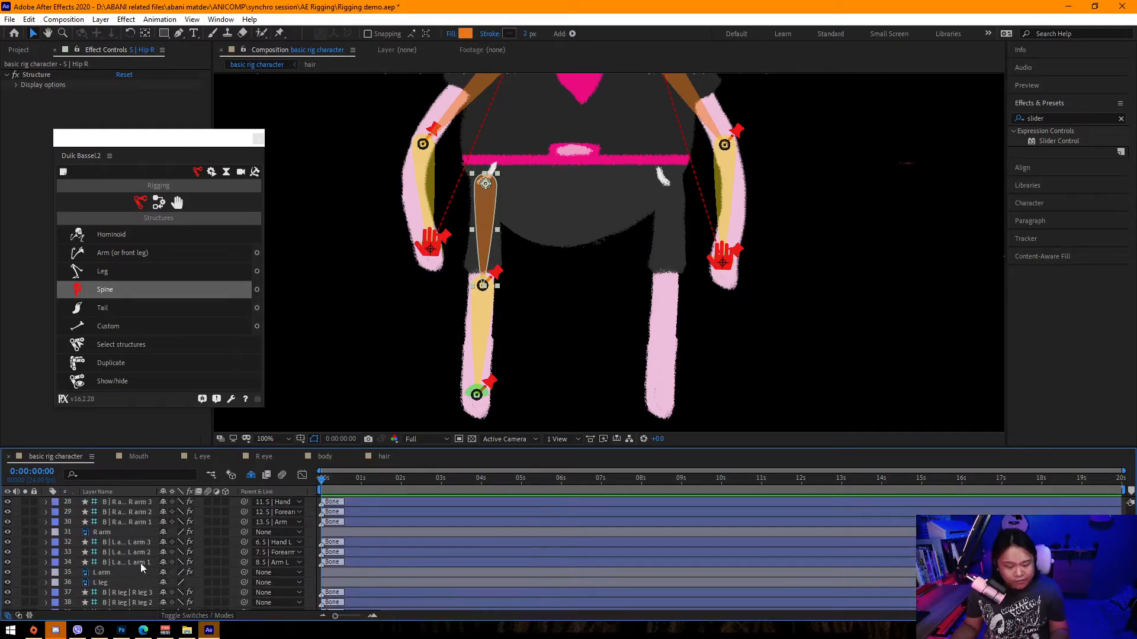
left_click(133, 532)
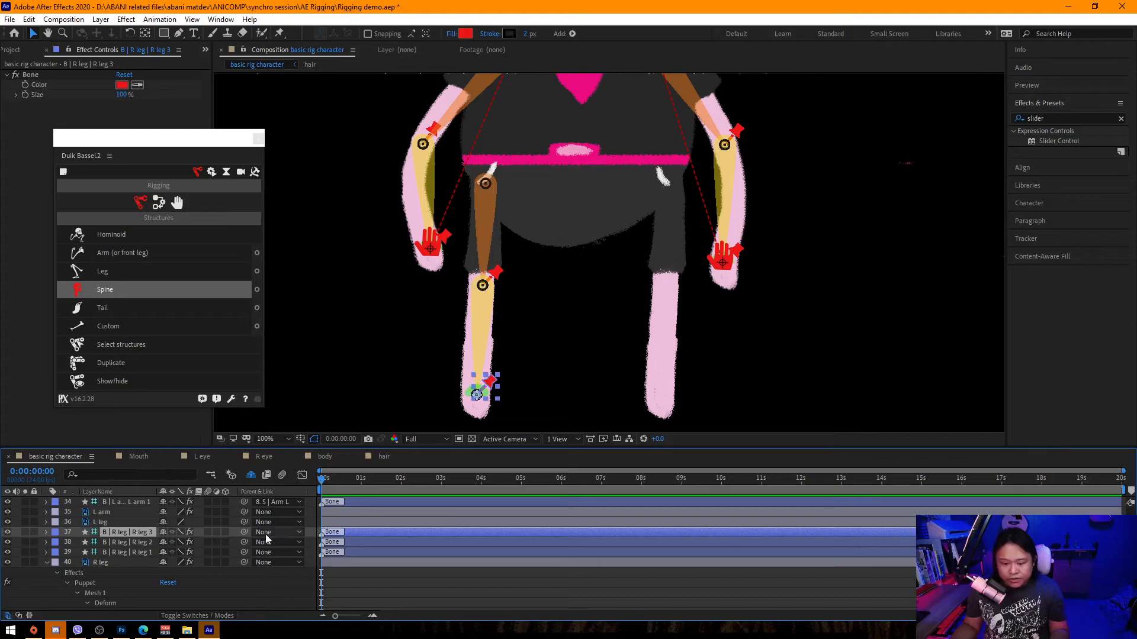
left_click(275, 532)
left_click(348, 95)
left_click(275, 542)
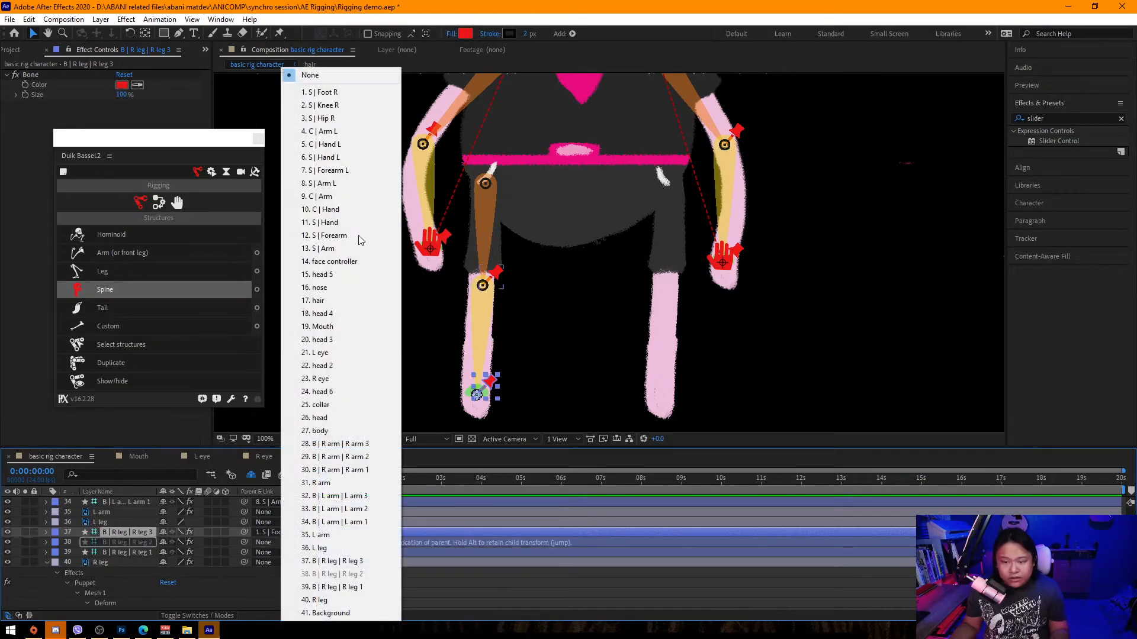
left_click(323, 105)
left_click(274, 552)
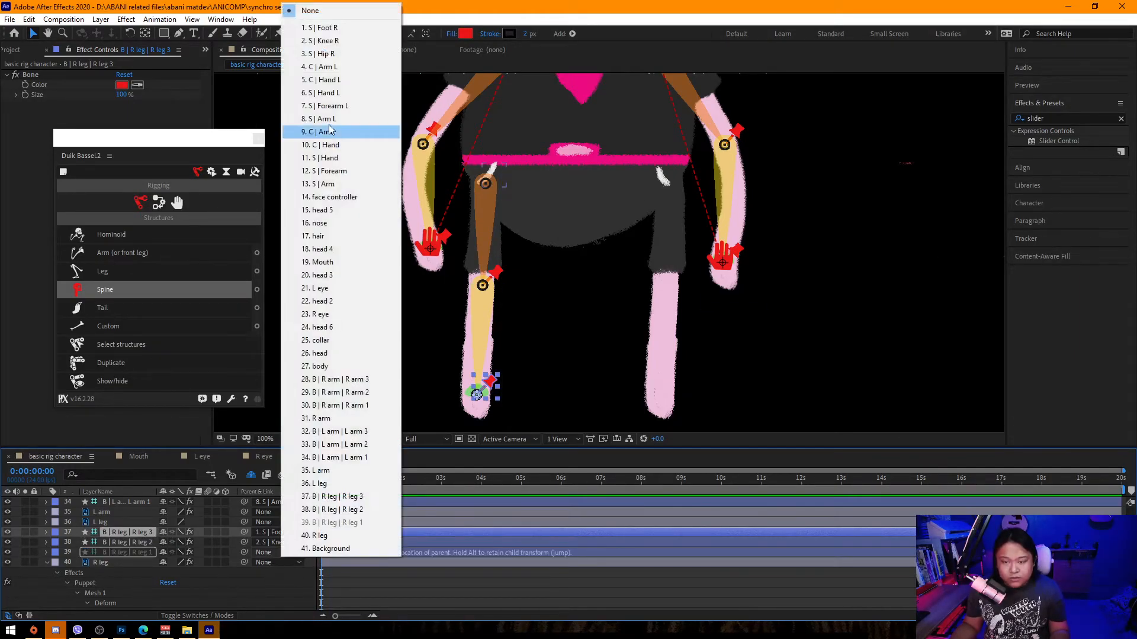
left_click(323, 51)
Select the Foot R, Knee R and Hip R structures and apply Duik Auto-rig & IK.
scroll(137, 549, "up", 10)
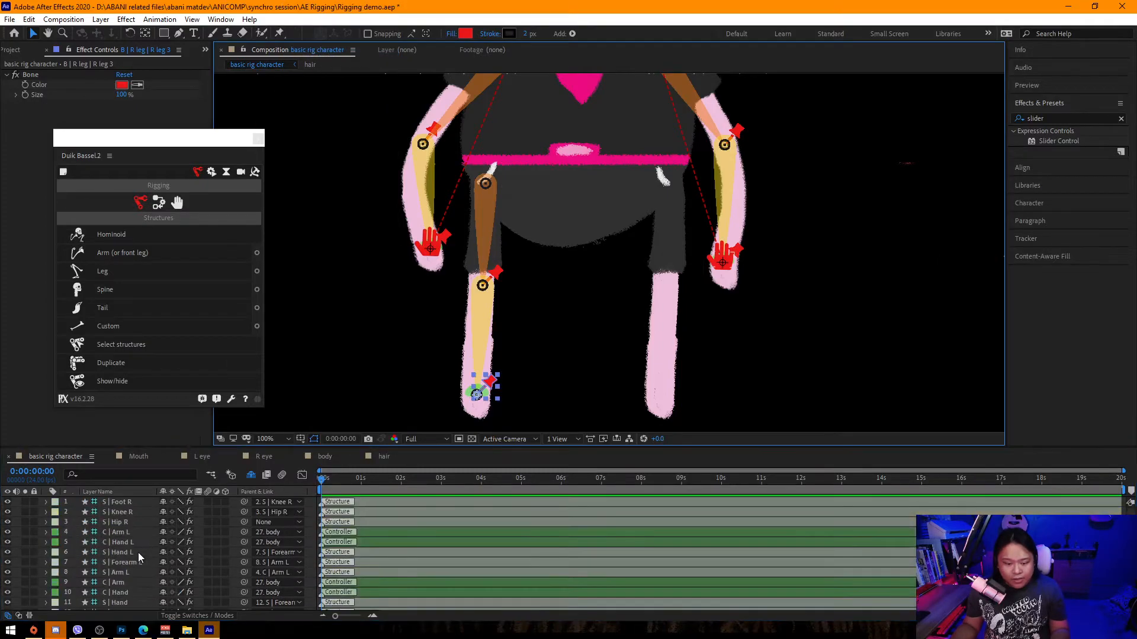
left_click(132, 505)
left_click(129, 522, "shift")
left_click(130, 529)
left_click(128, 523)
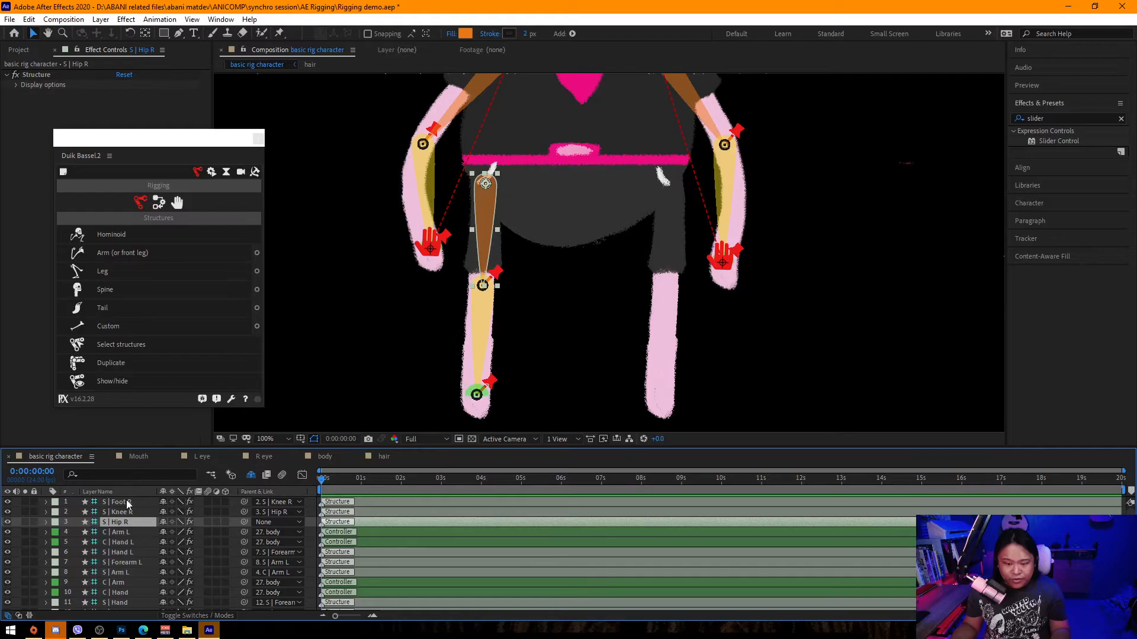
left_click(128, 502, "shift")
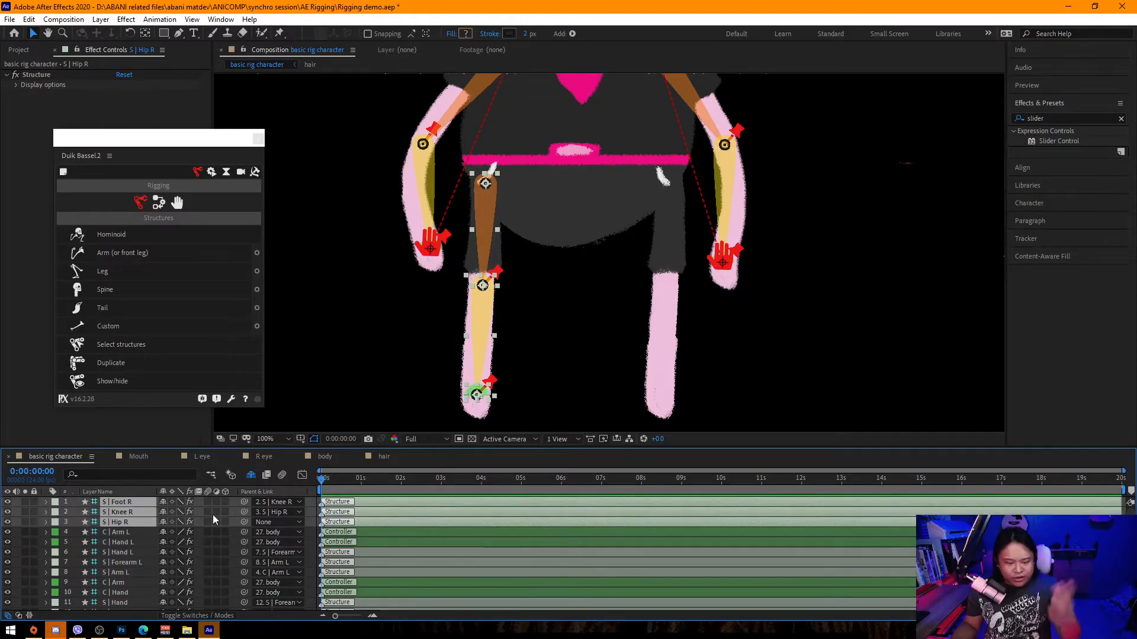
left_click(158, 202)
left_click(132, 234)
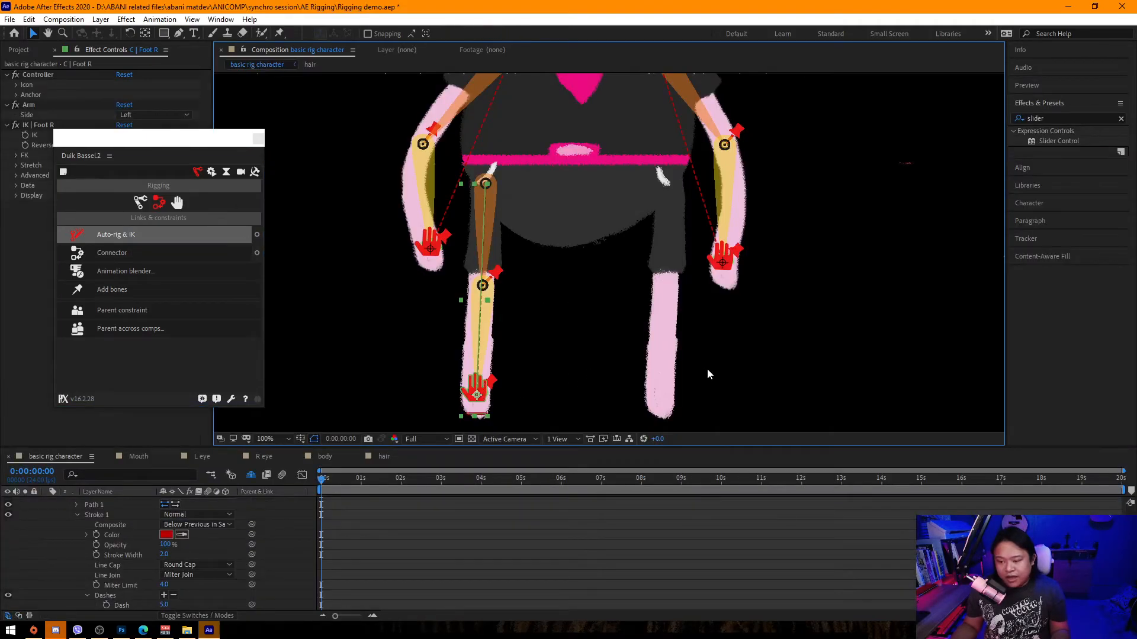
Move the Foot R controller to test the leg IK, then collapse all layer properties.
mouse_move(477, 393)
left_mouse_down()
mouse_move(523, 350)
mouse_move(407, 364)
mouse_move(462, 382)
left_mouse_up()
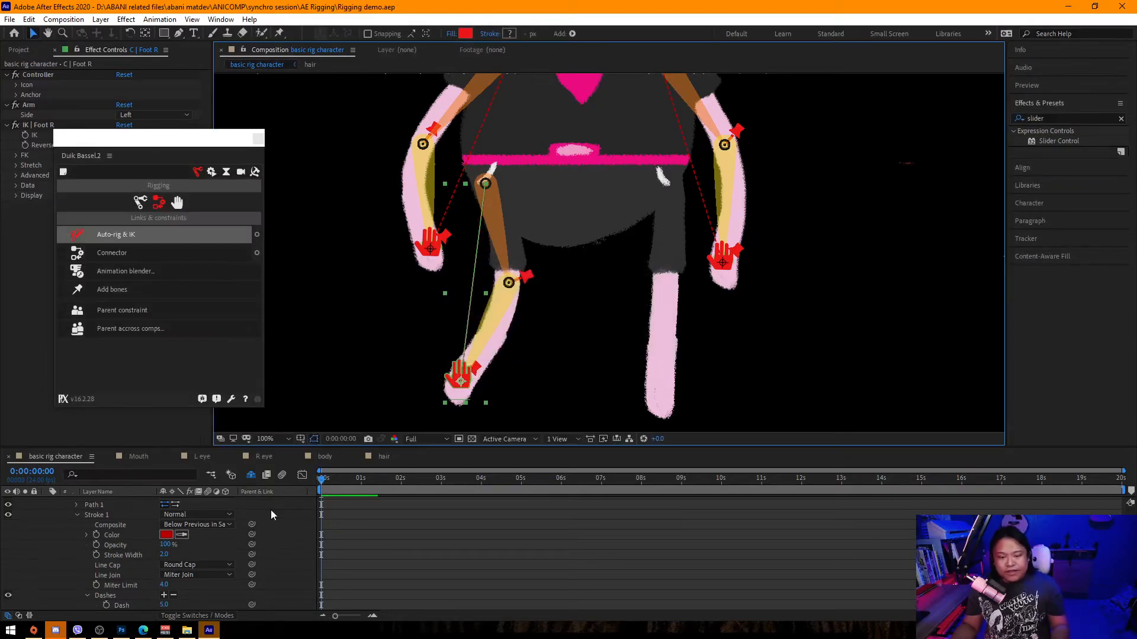
scroll(258, 577, "up", 2)
key("ctrl+a")
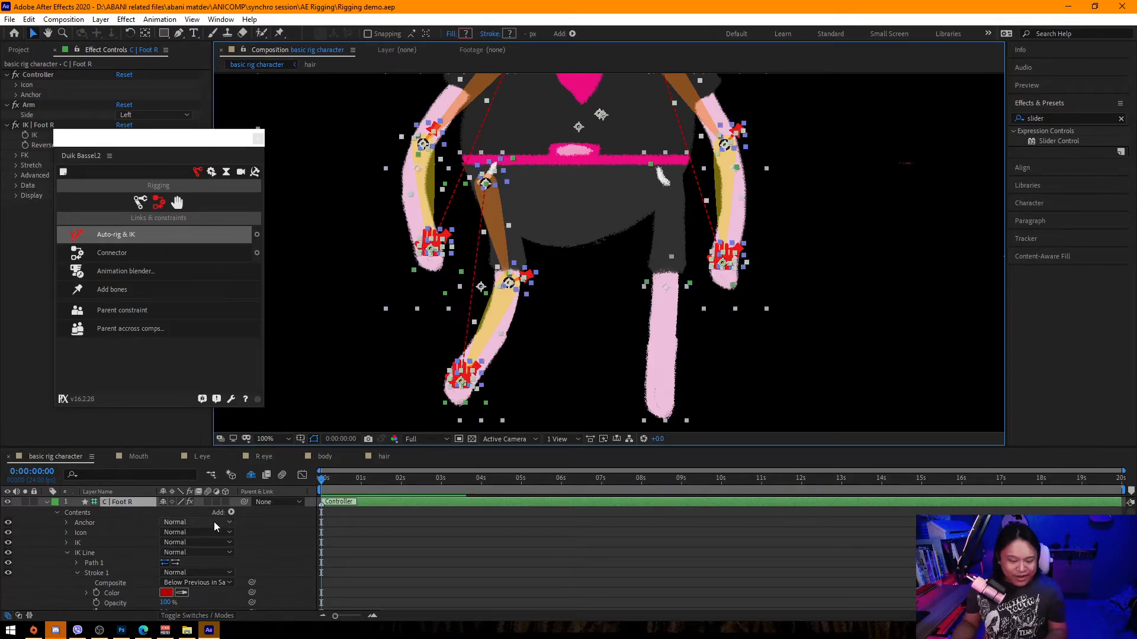
left_click(46, 502)
left_click(310, 521)
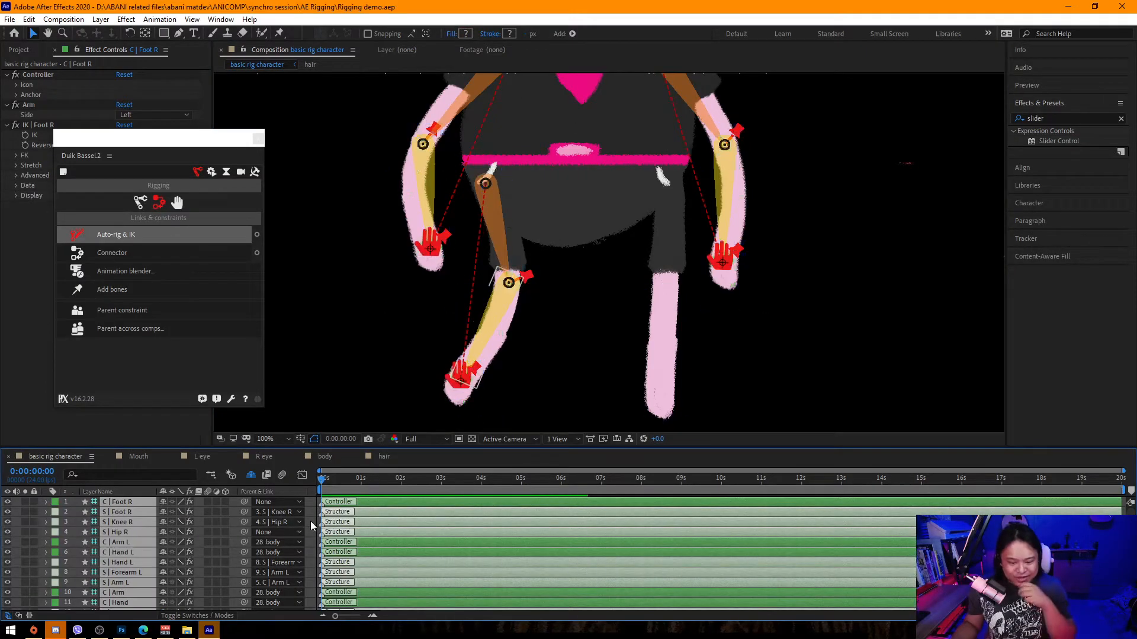
Add a Duik controller for the S | Hip R structure.
left_click(129, 532)
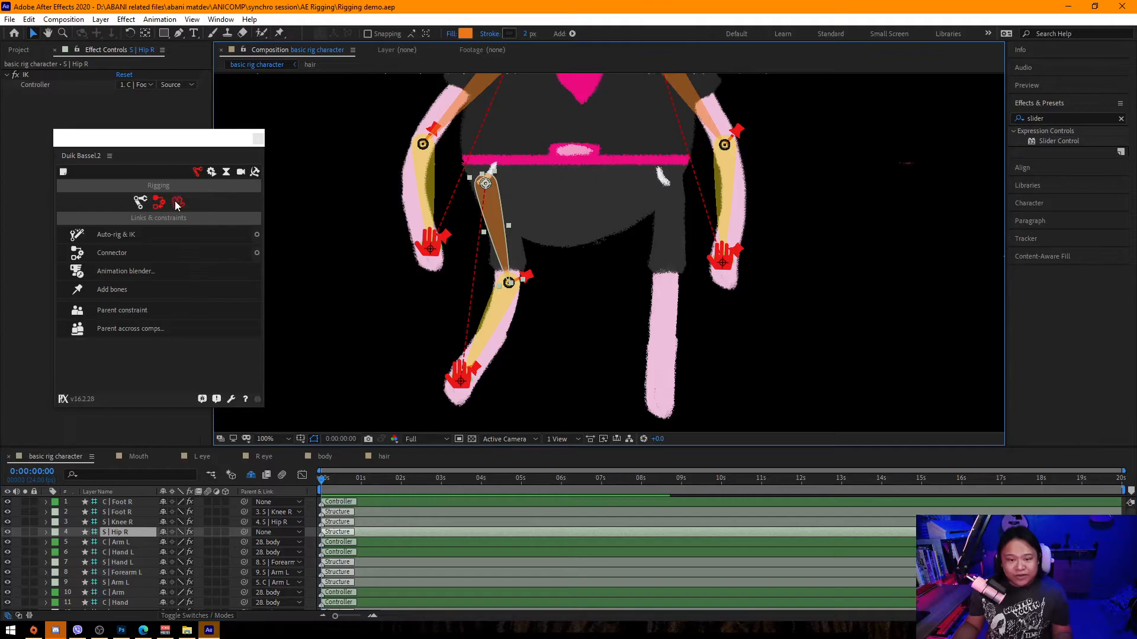
left_click(177, 202)
left_click(190, 237)
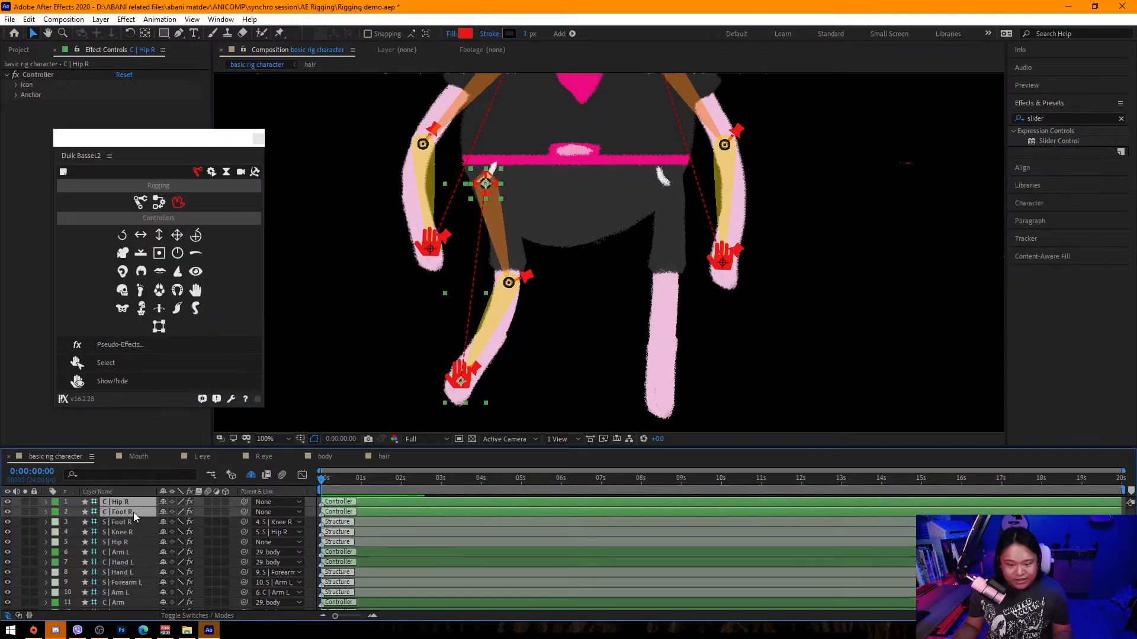
Parent the S | Hip R structure layer to the C | Hip R controller.
left_click(129, 591)
scroll(129, 589, "down", 7)
scroll(129, 585, "up", 10)
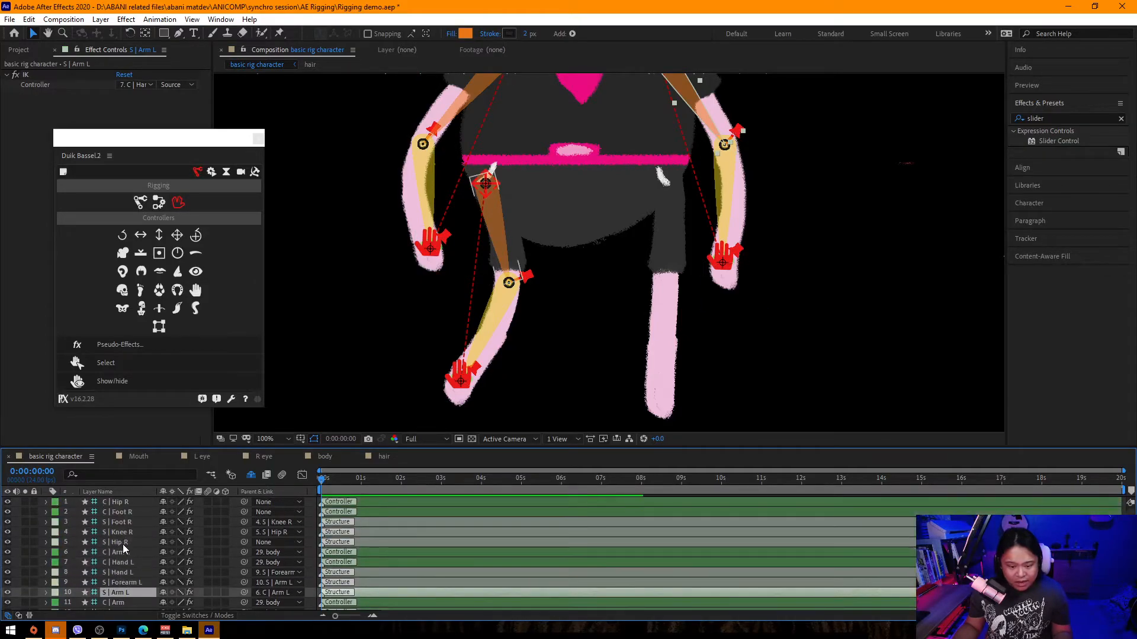
left_click(122, 542)
left_click_drag(243, 543, 134, 503)
Parent the C | Hip R and C | Foot R controllers to the body layer and save the project.
left_click(132, 503)
left_click(132, 513, "shift")
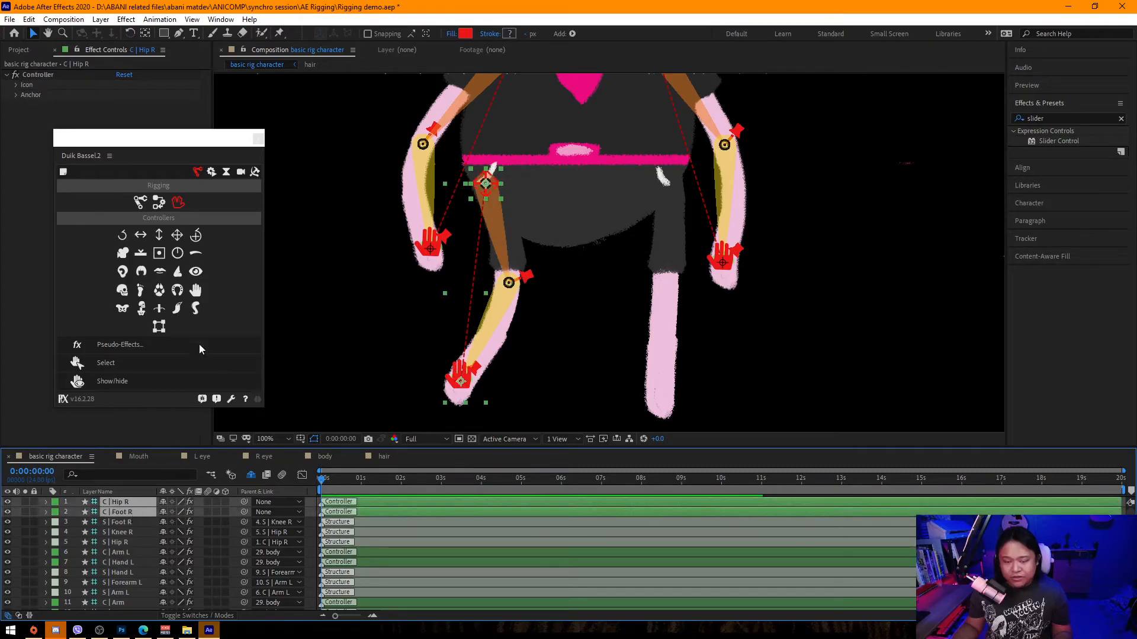
left_click(260, 510)
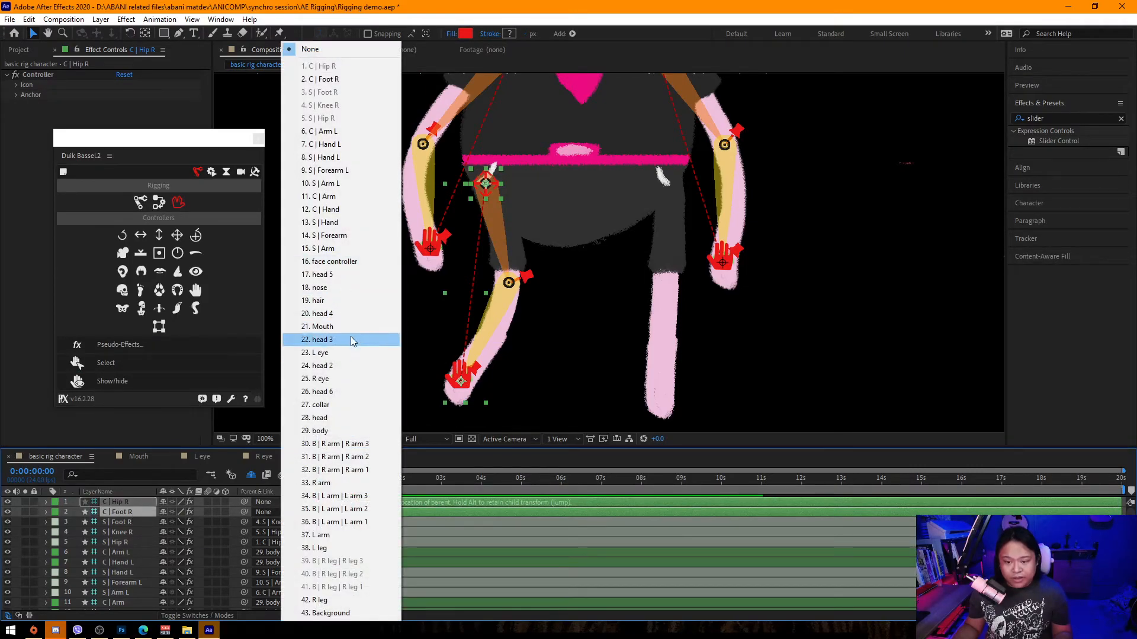
left_click(320, 431)
key("ctrl+s")
left_click(307, 513)
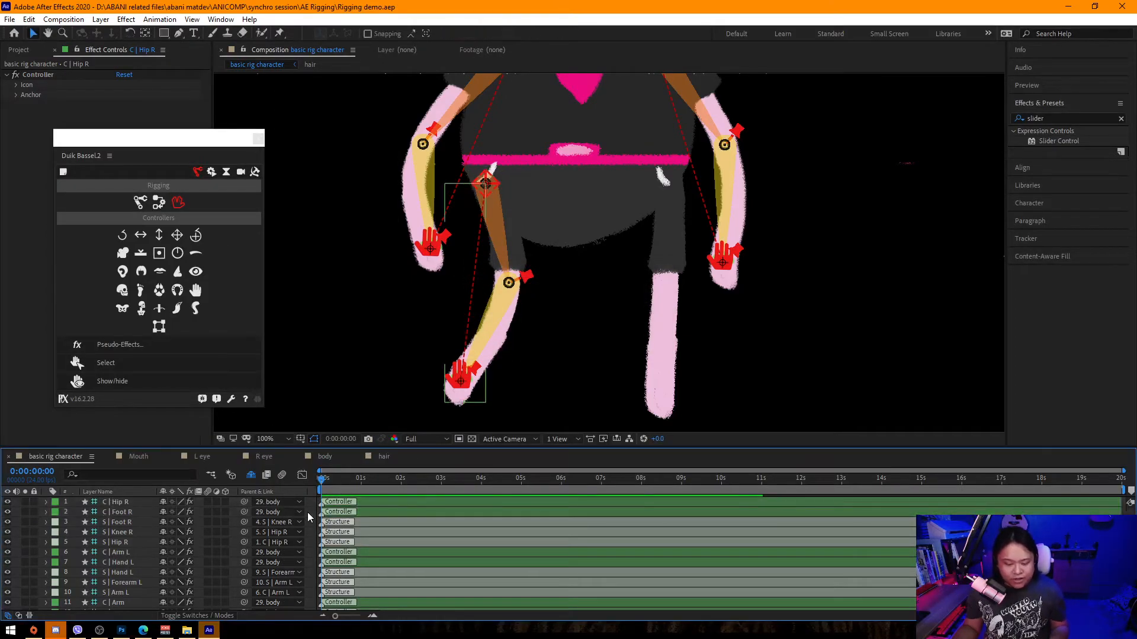
With the Puppet Pin tool, place three pins on the L leg at the hip, knee and foot.
left_click(656, 339)
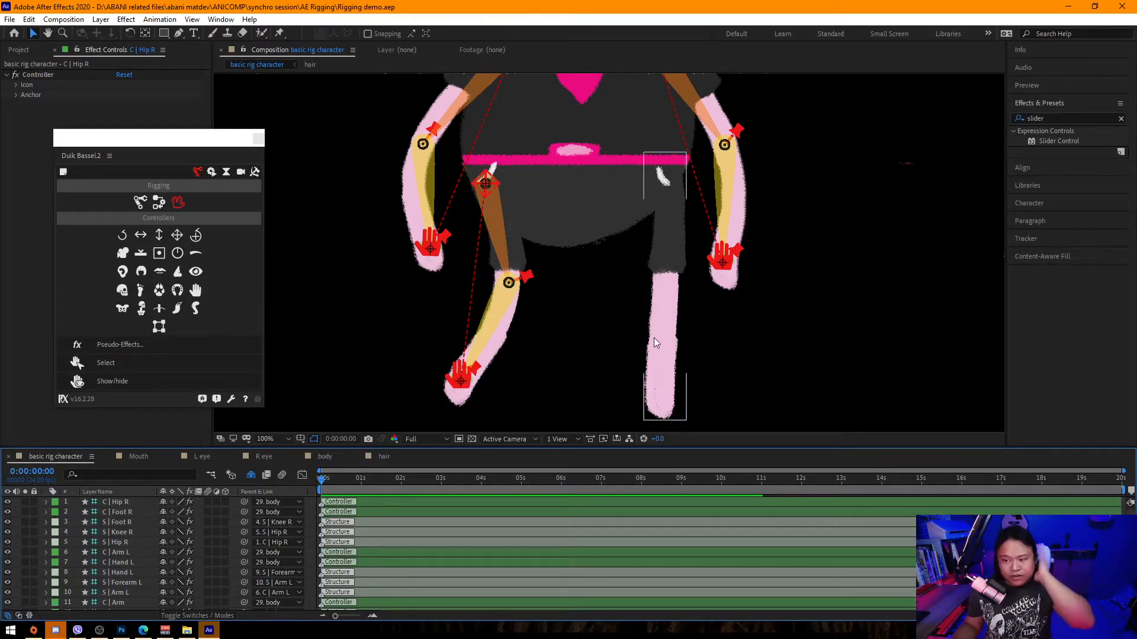
left_click(281, 33)
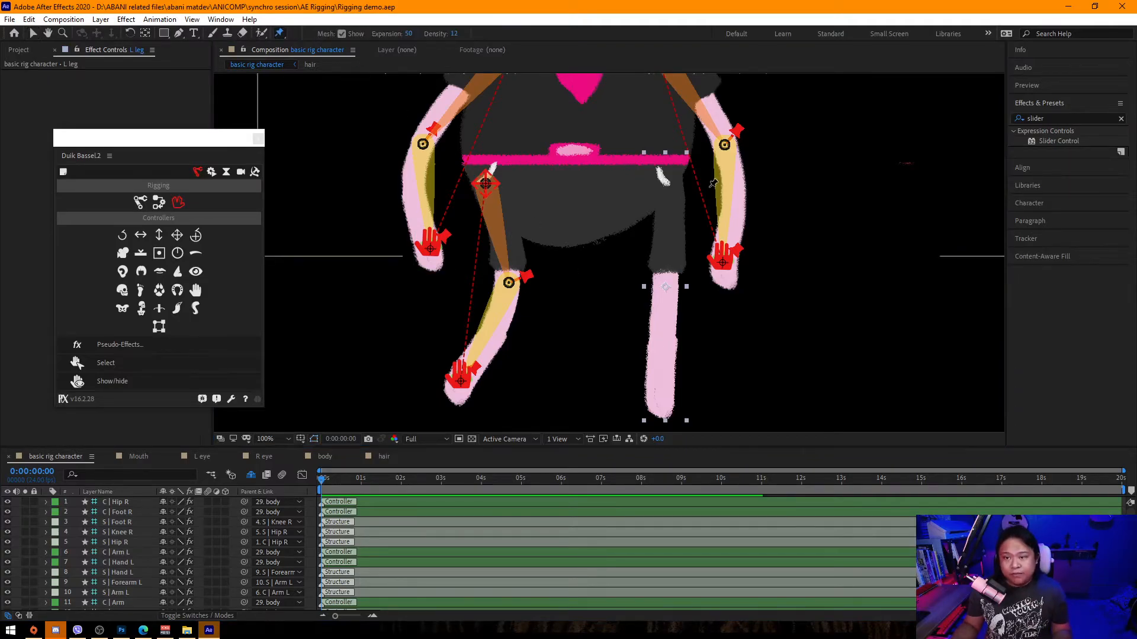
left_click(673, 174)
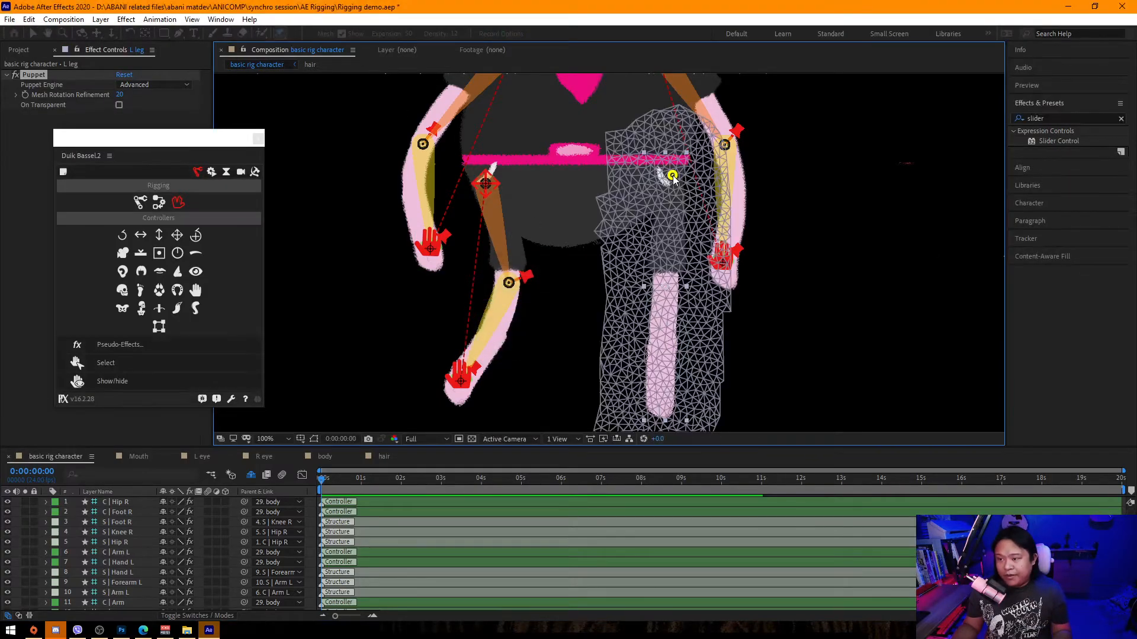
left_click(665, 288)
left_click(660, 397)
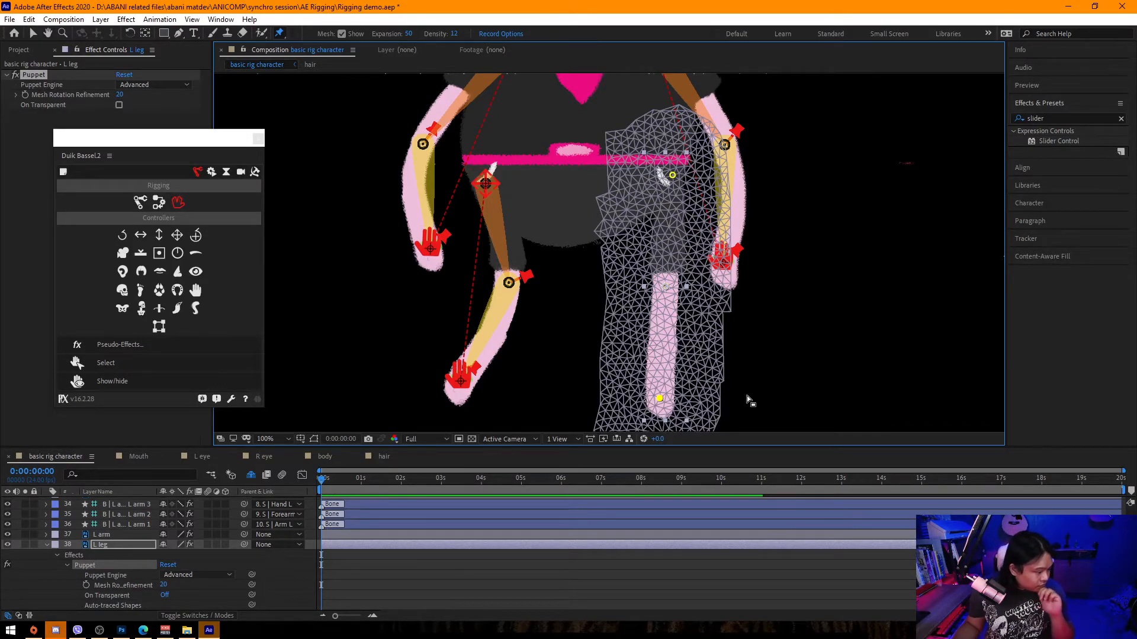
Reveal the L leg puppet pins and rename Puppet Pin 3 to L leg 3.
left_click(107, 546)
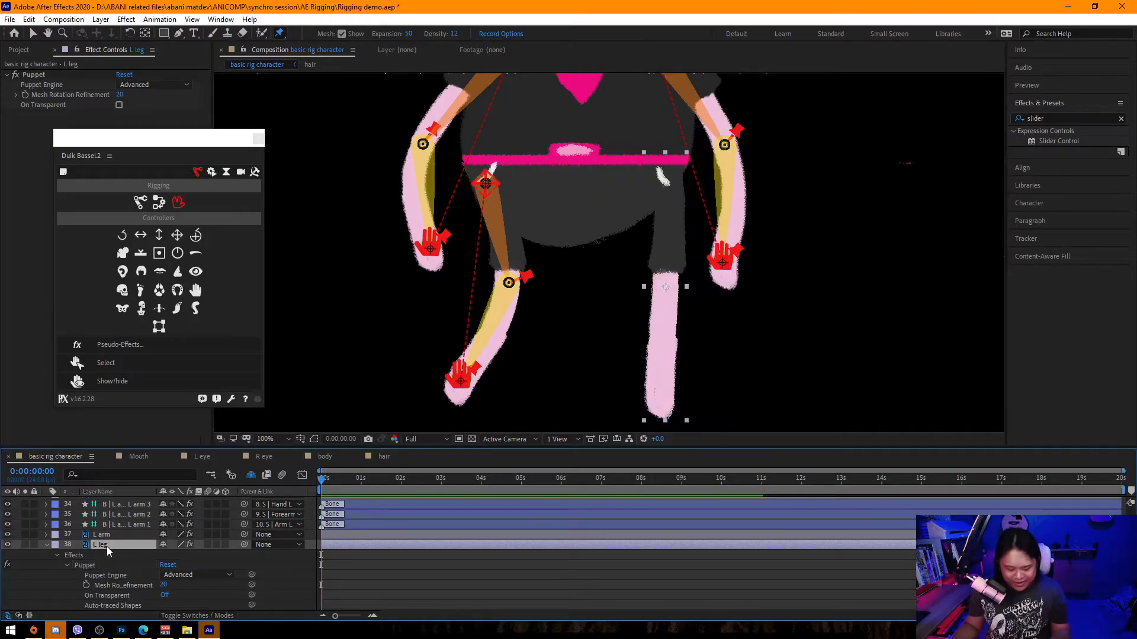
key("u")
left_click(139, 540)
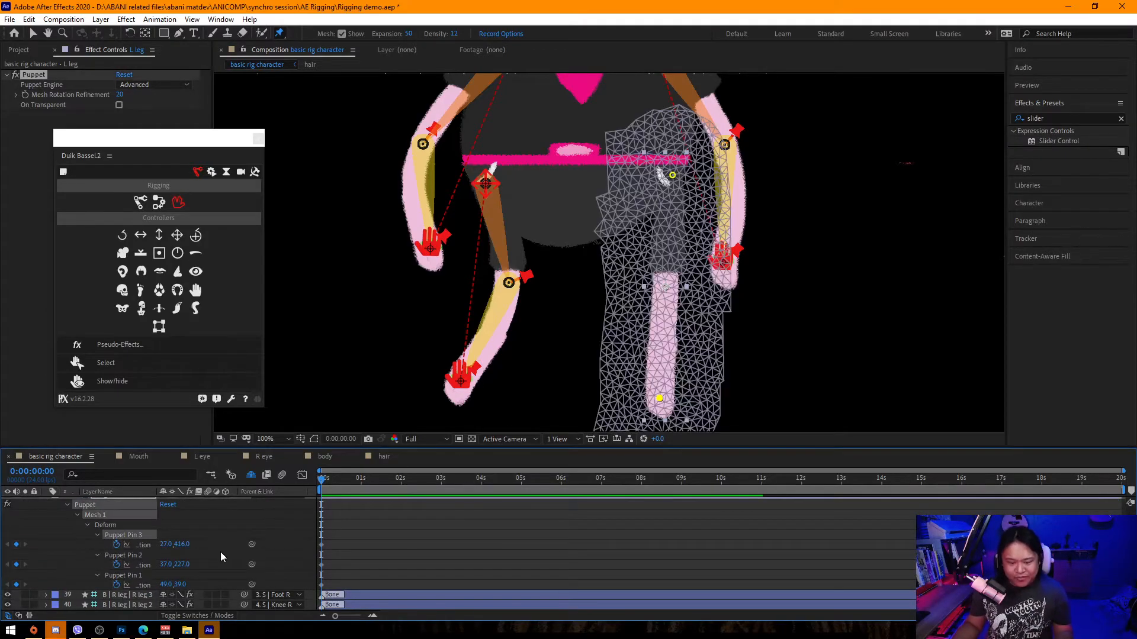
key("Return")
type("L")
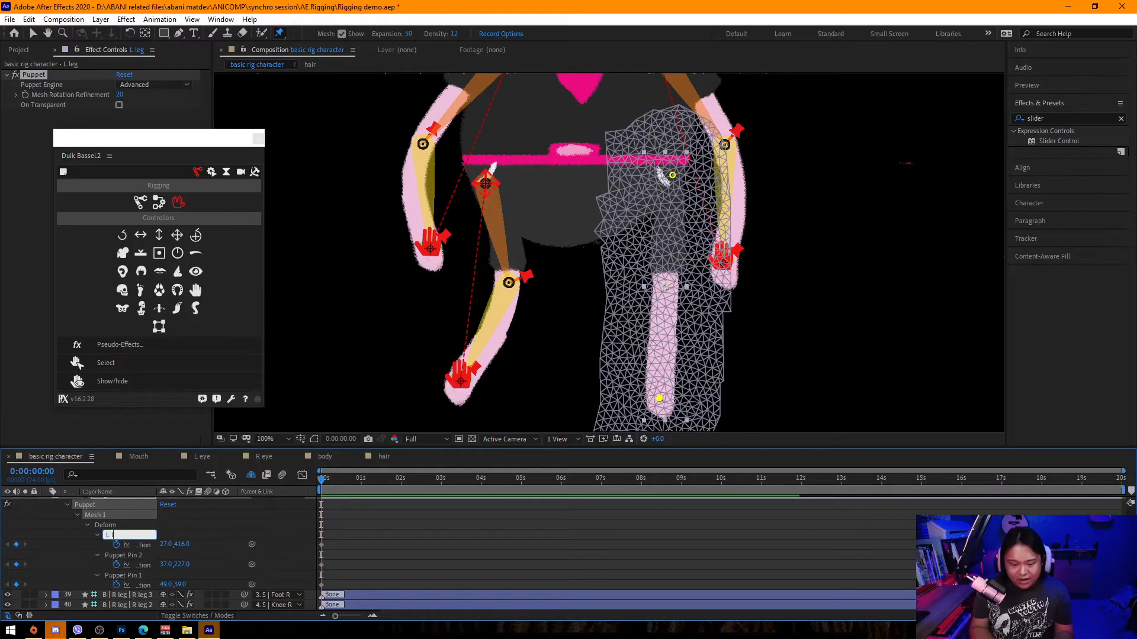
type(" leg 3")
key("Return")
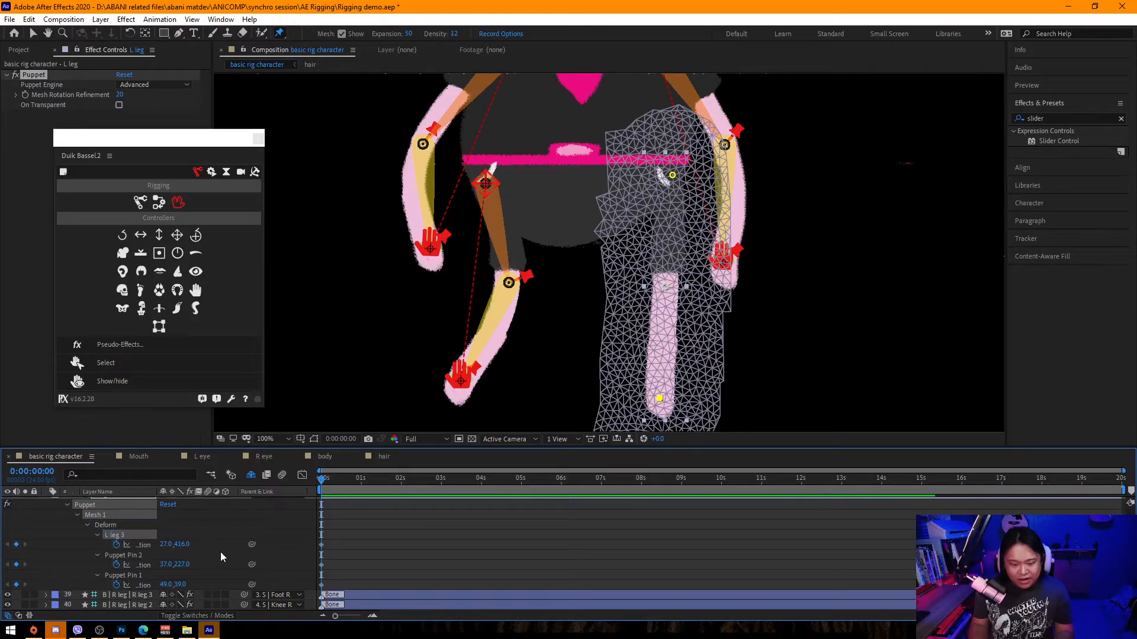
Rename Puppet Pin 2 to L leg 2 and Puppet Pin 1 to L leg 1.
left_click(127, 555)
key("Return")
type("L leg 2")
key("Return")
left_click(129, 575)
key("Return")
type("L")
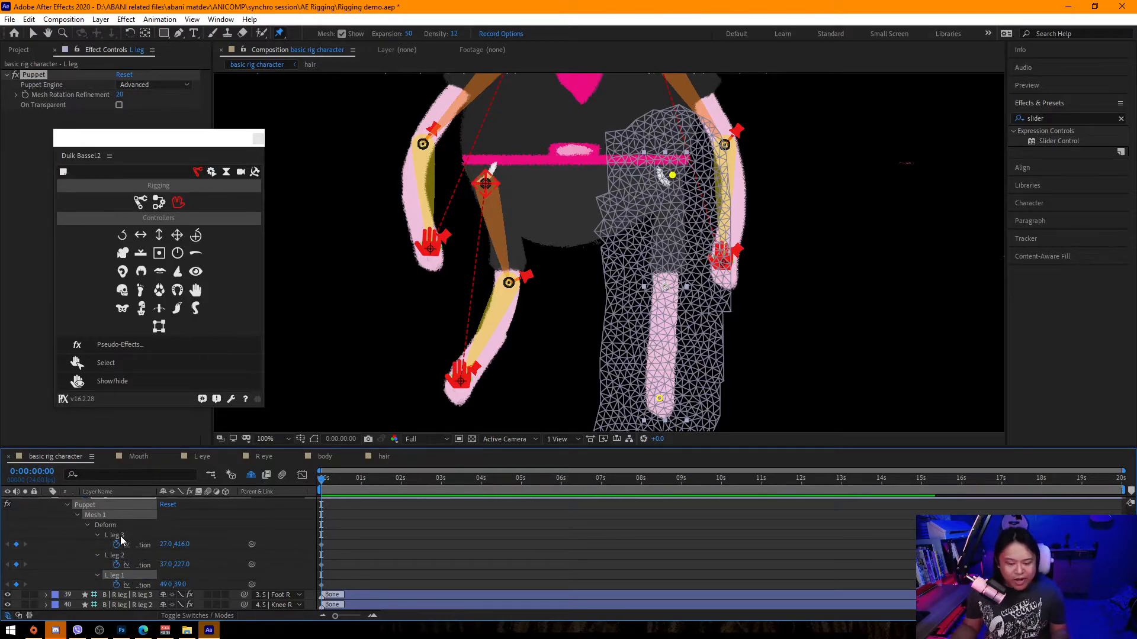
left_click(121, 577, "shift")
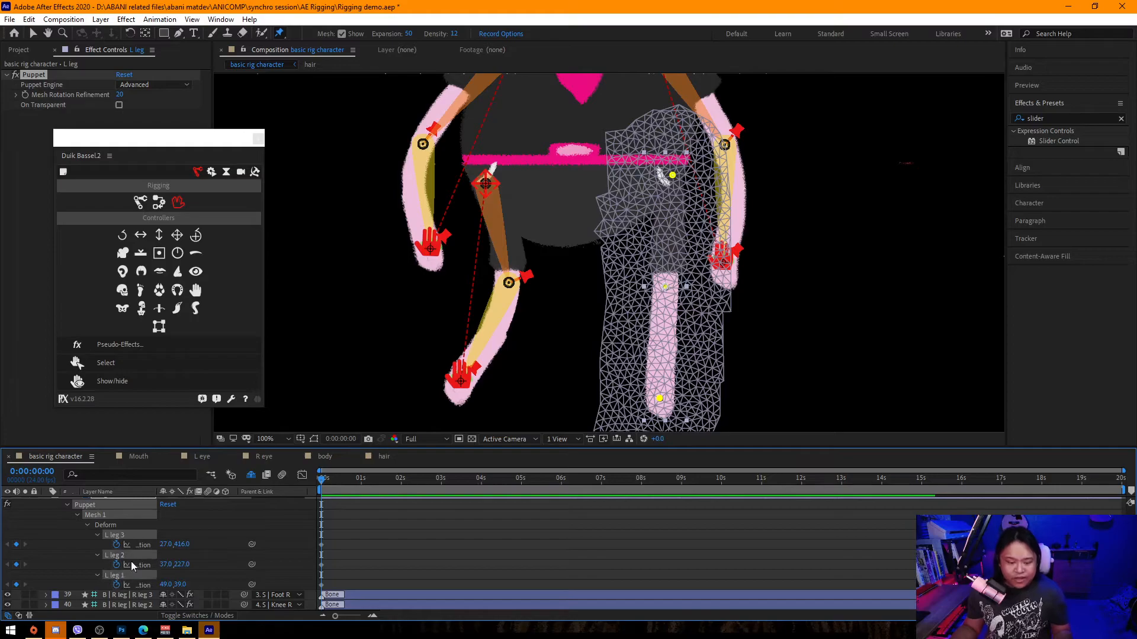
Add Duik bones to the L leg puppet pins with Add bones.
left_click(211, 172)
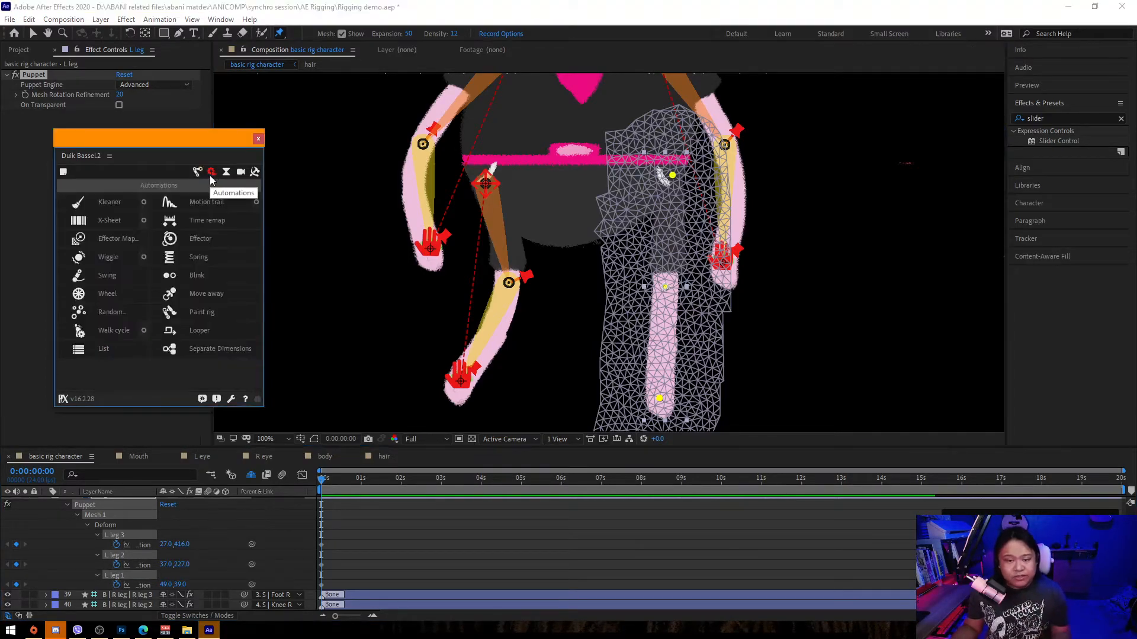
left_click(200, 175)
left_click(160, 204)
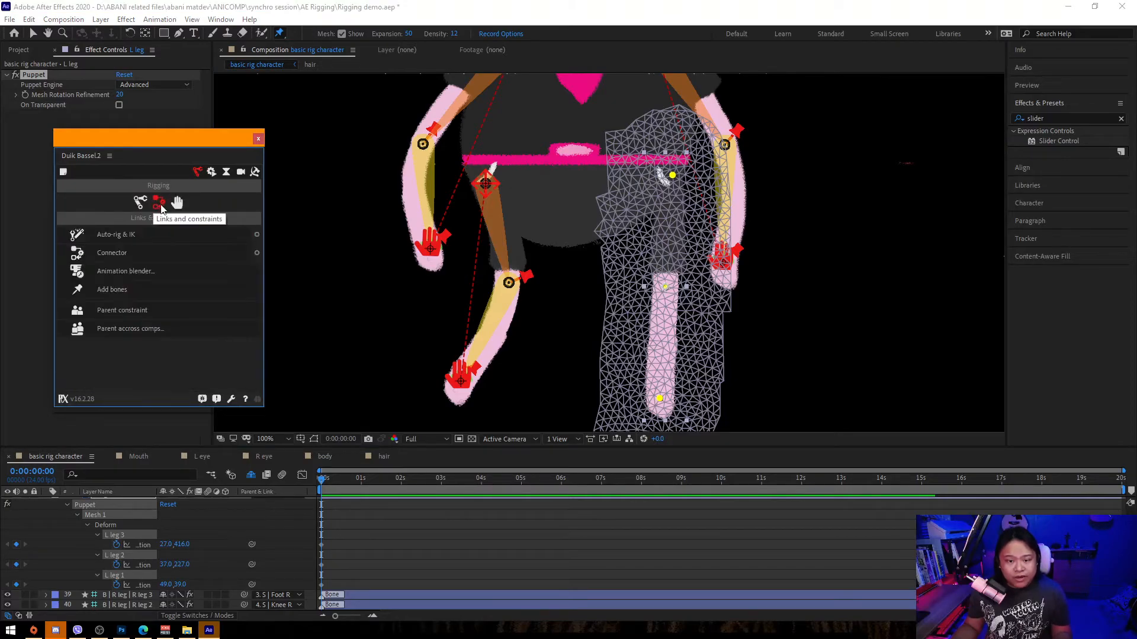
left_click(132, 290)
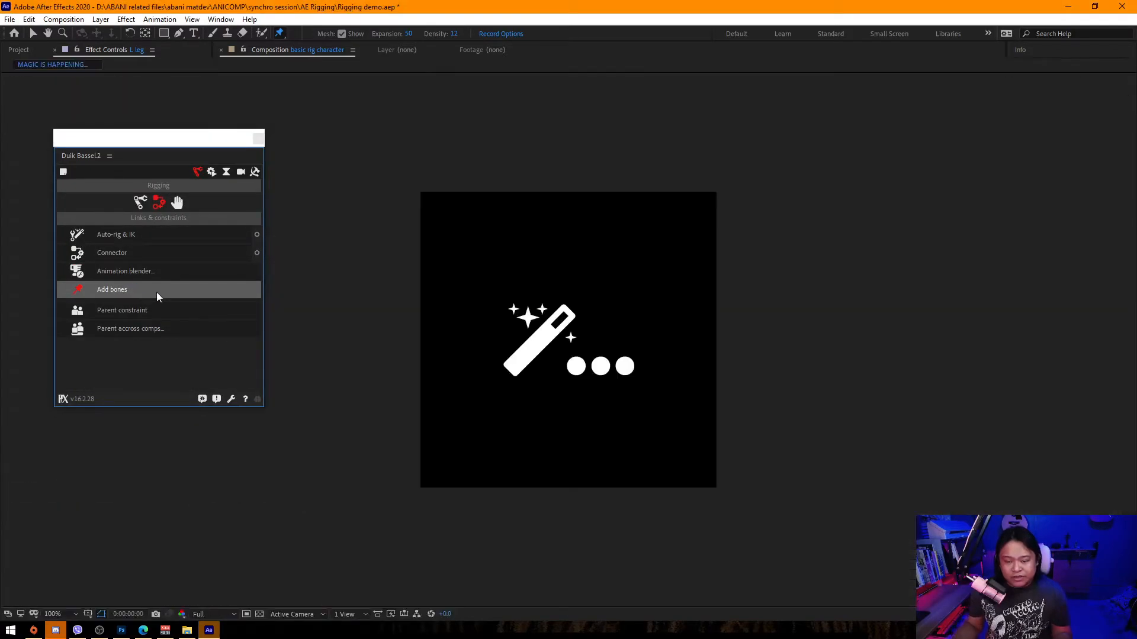
scroll(145, 574, "up", 6)
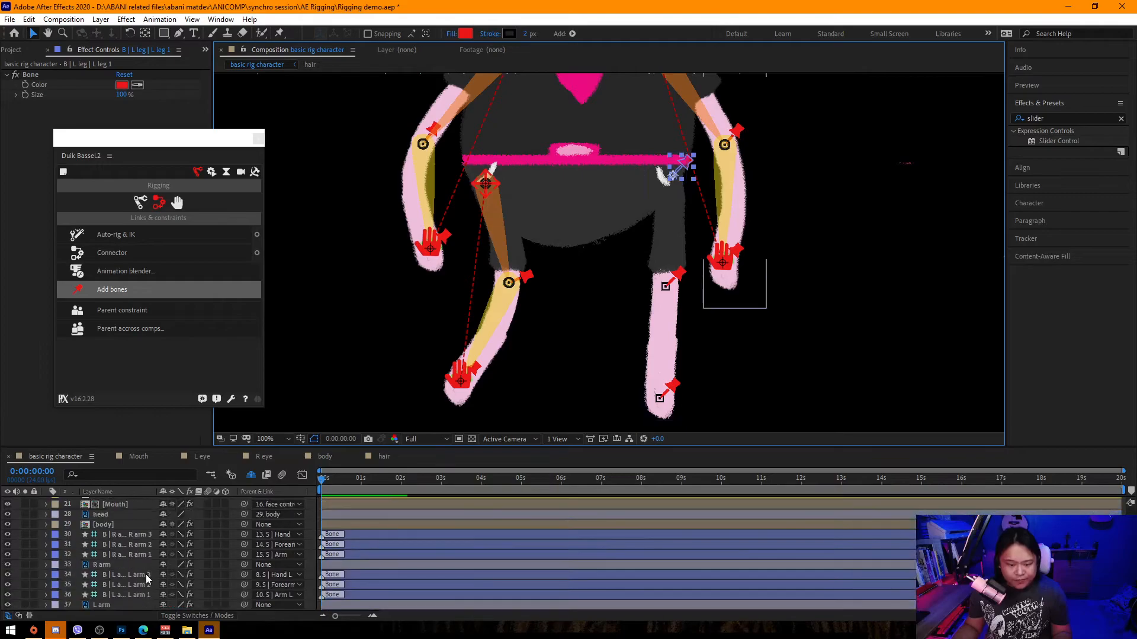
scroll(144, 572, "down", 3)
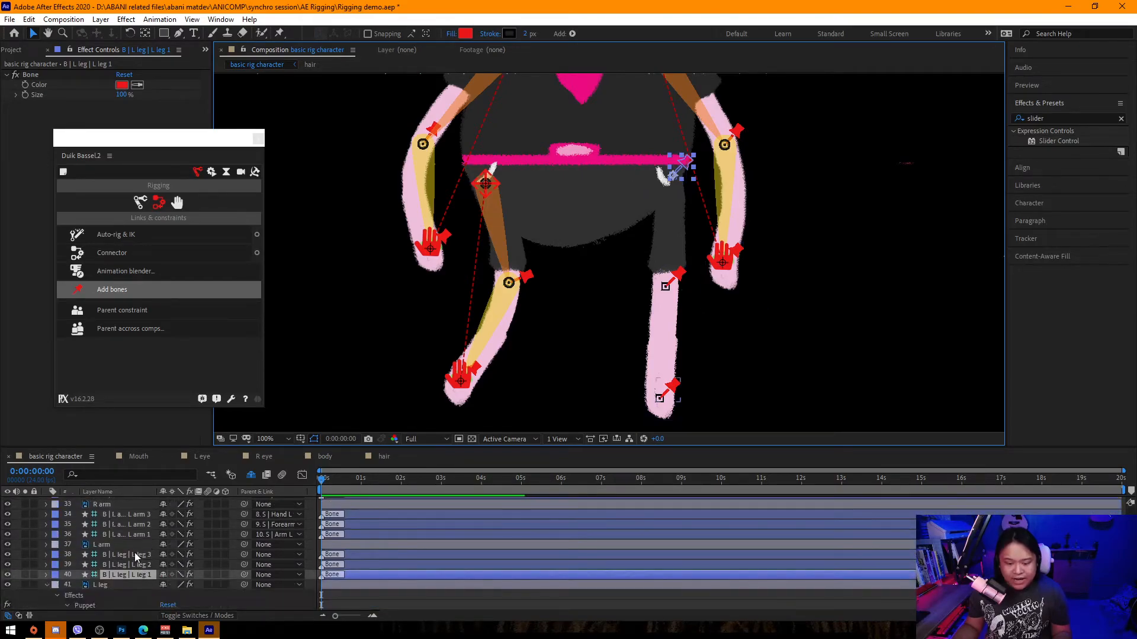
Select the three B | L leg bone layers and create a Duik arm (or front leg) structure for them.
left_click(133, 552)
left_click(136, 574)
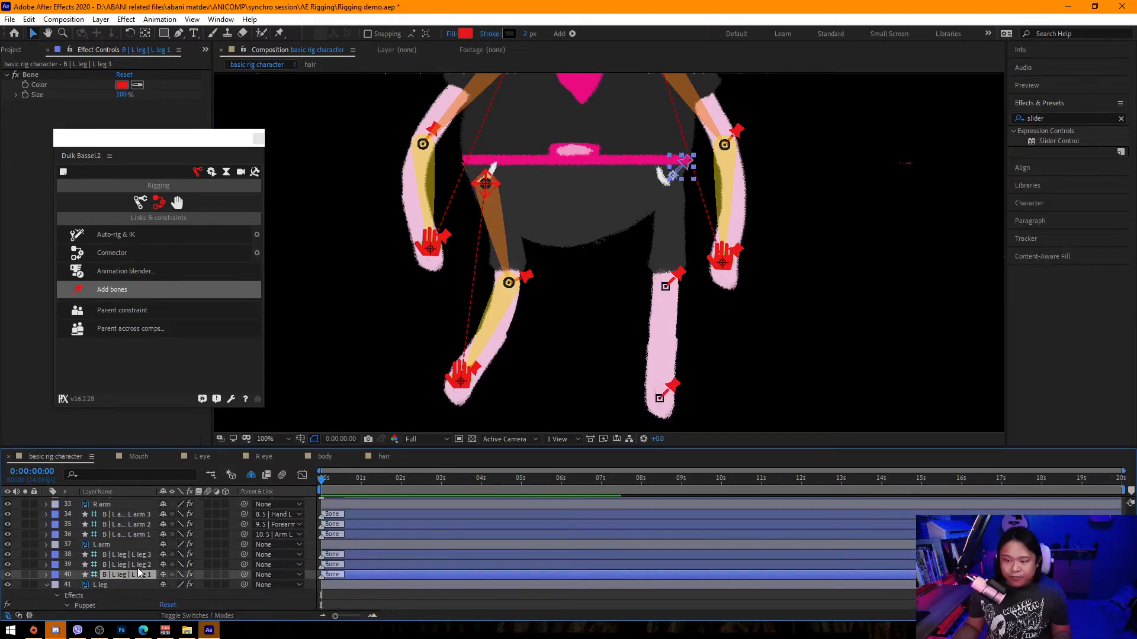
left_click(138, 557, "shift")
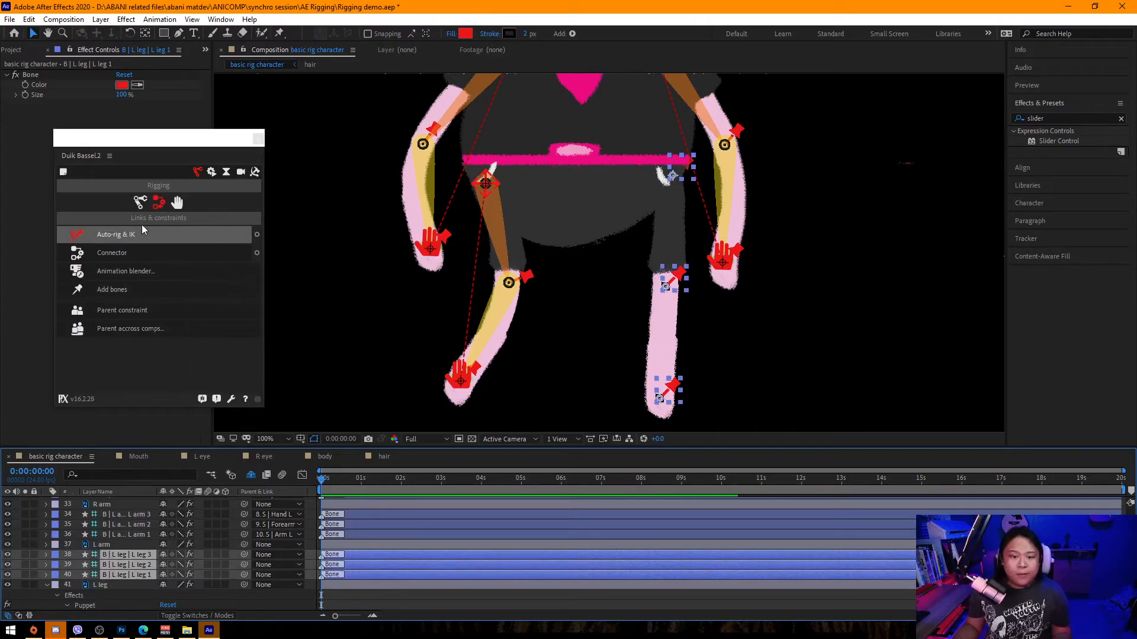
left_click(140, 203)
left_click(129, 254)
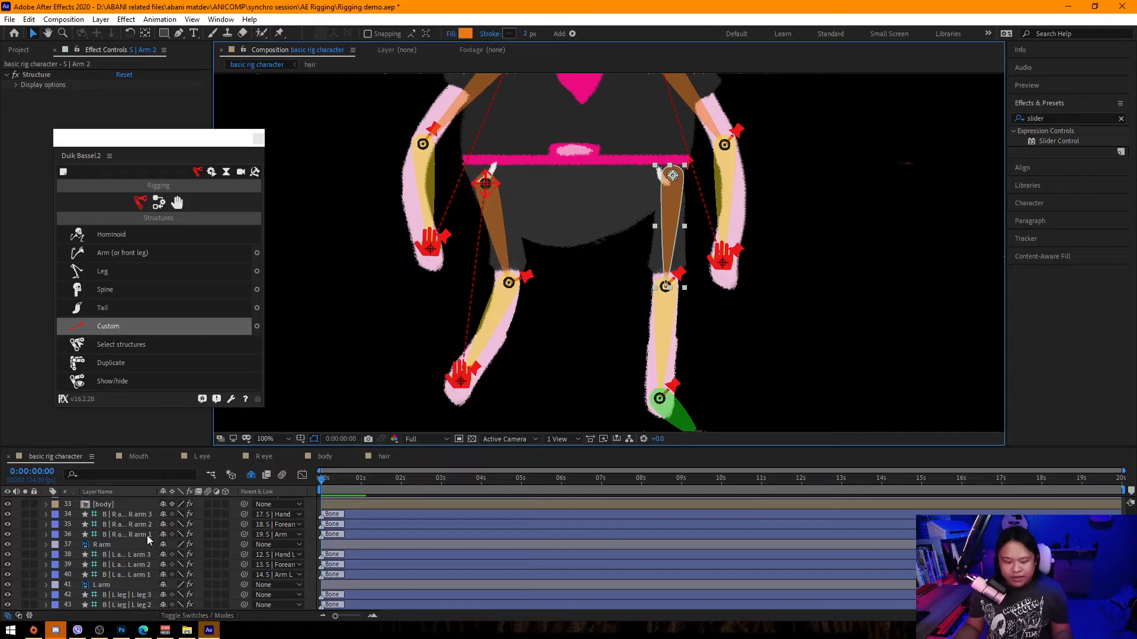
Rename the S | Hand 2 structure to S | Foot R.
scroll(152, 535, "up", 10)
left_click(130, 503)
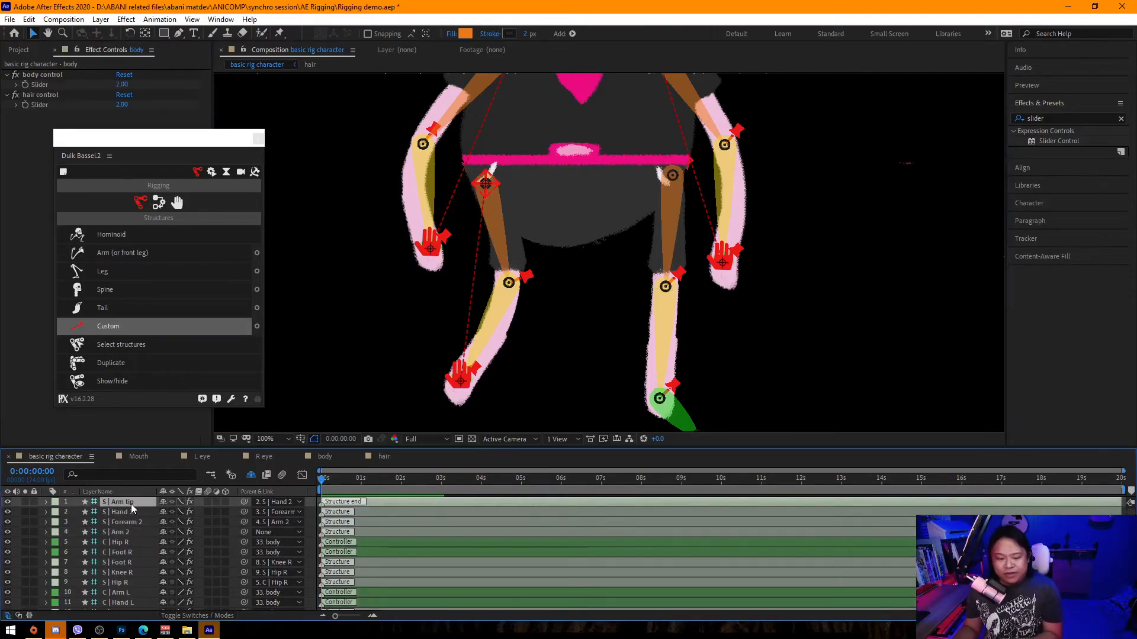
key("Delete")
key("Return")
key("End")
key("BackSpace")
key("BackSpace")
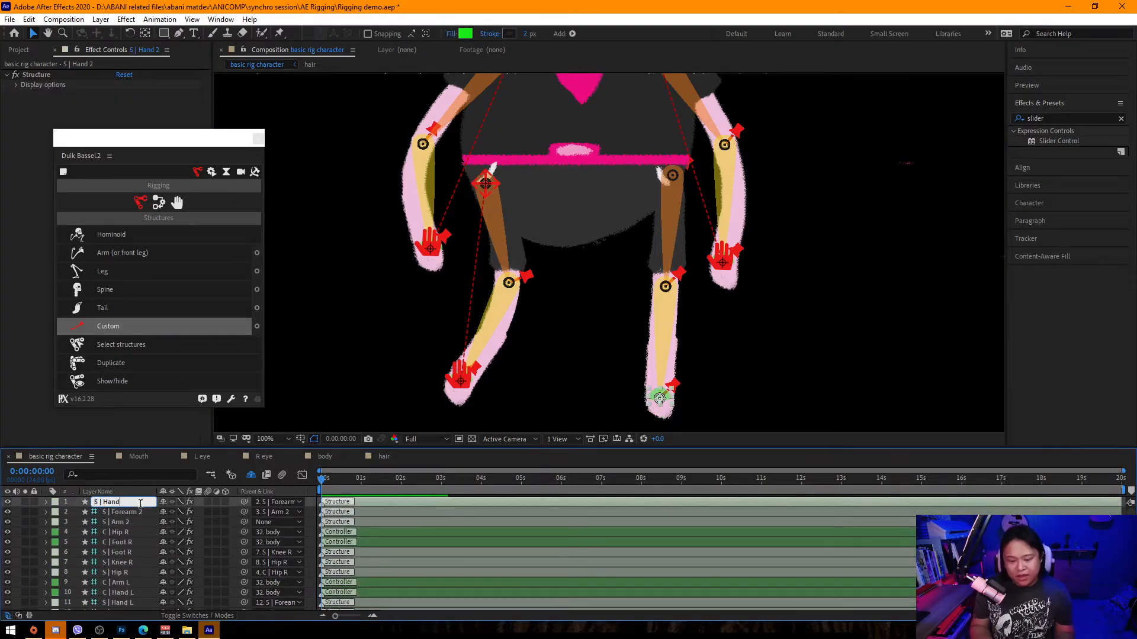
type("Foot R")
key("Return")
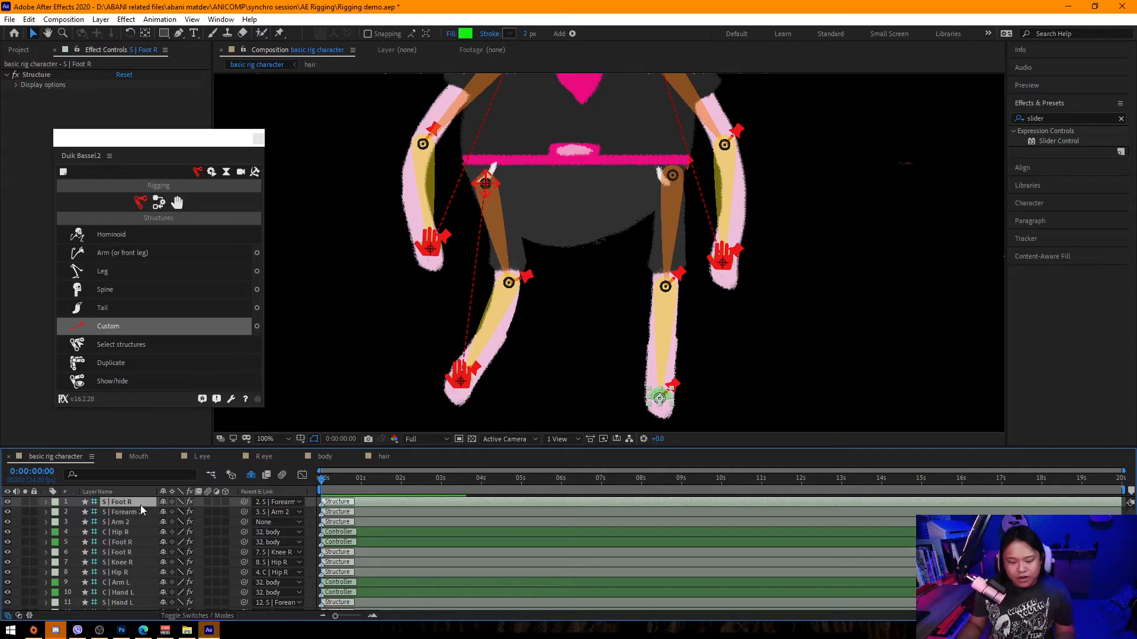
Rename the S | Forearm 2 and S | Arm 2 structures to S | Knee R and S | Hip R.
left_click(140, 513)
key("Return")
key("End")
key("BackSpace")
key("BackSpace")
key("BackSpace")
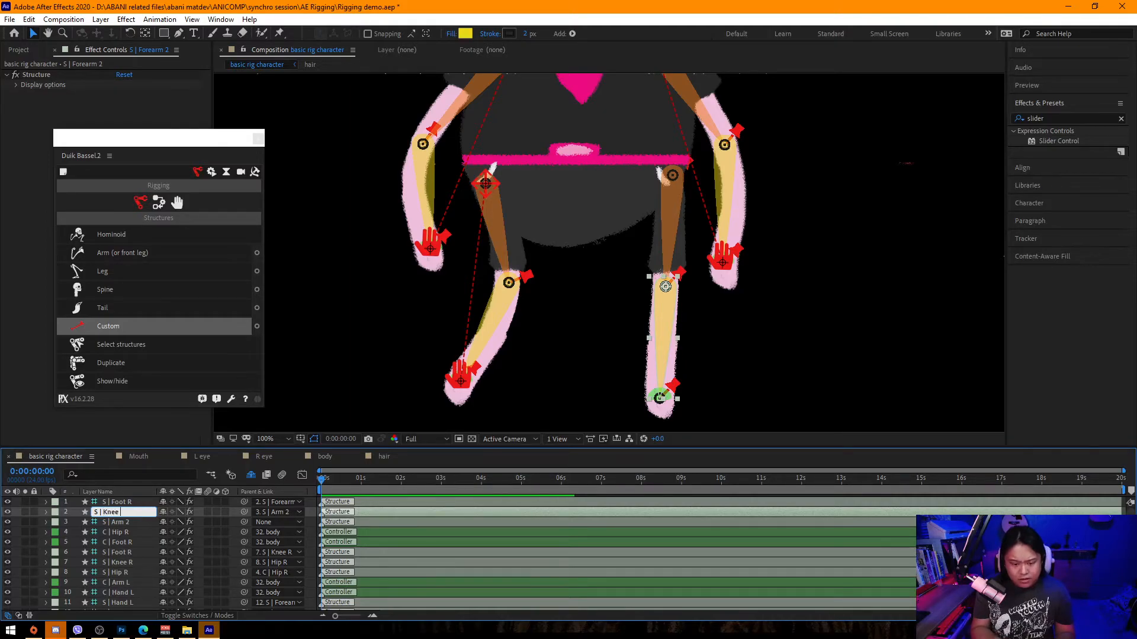
left_click(134, 523)
key("Return")
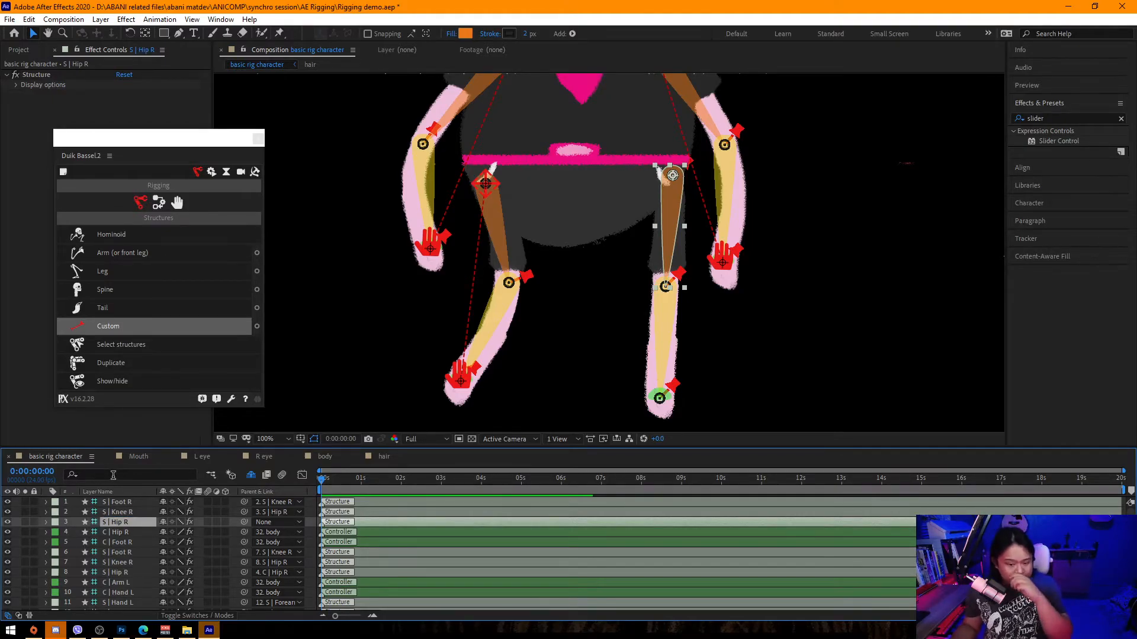
Parent the L leg 3, L leg 2 and L leg 1 bone layers to S | Foot R, S | Knee R and S | Hip R.
scroll(166, 531, "down", 10)
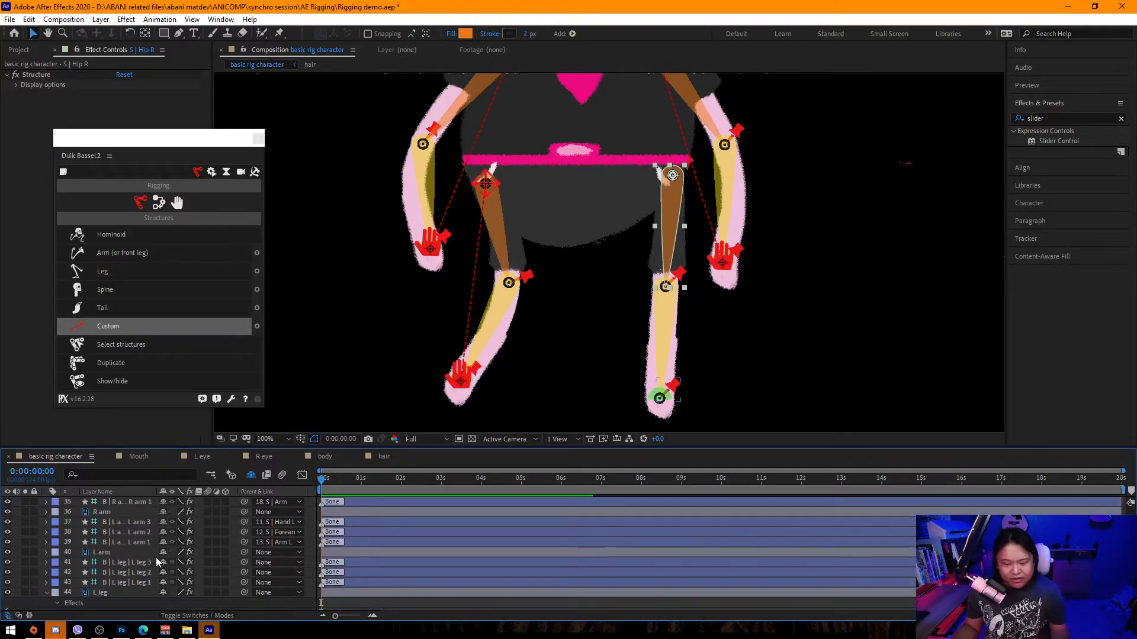
left_click(127, 562)
left_click(275, 562)
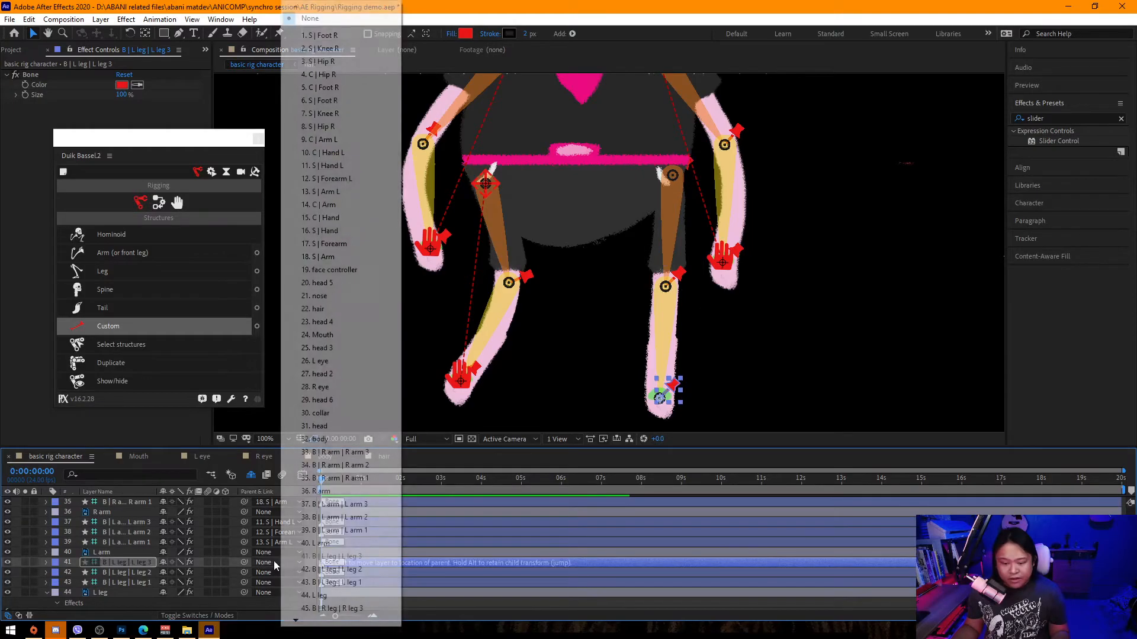
left_click(332, 44)
left_click(273, 573)
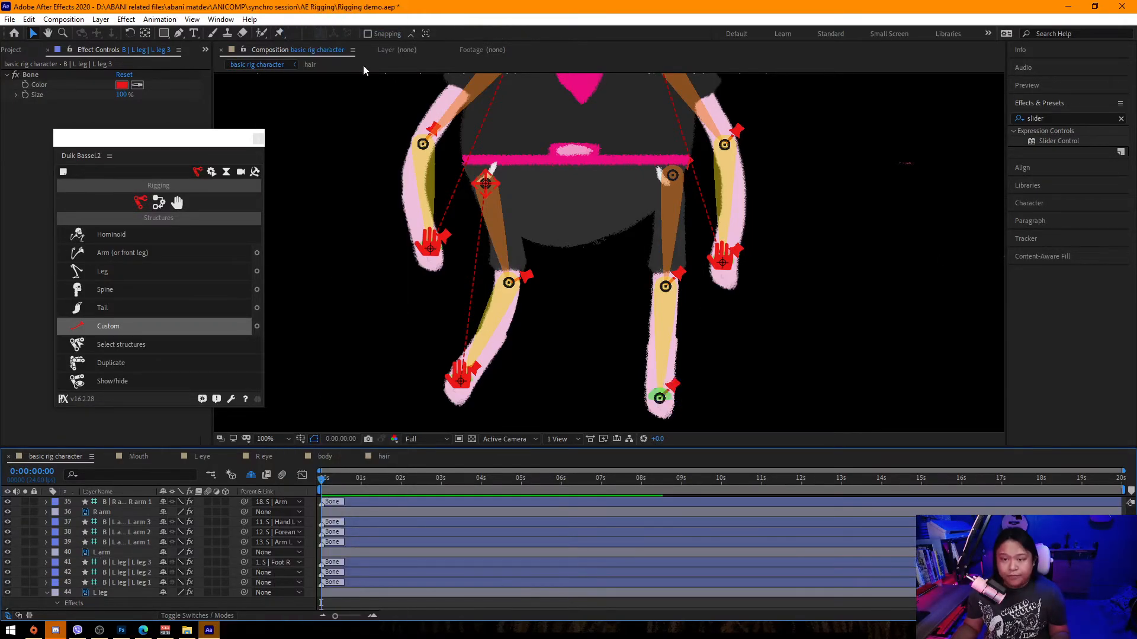
left_click(268, 573)
left_click(320, 48)
left_click(263, 582)
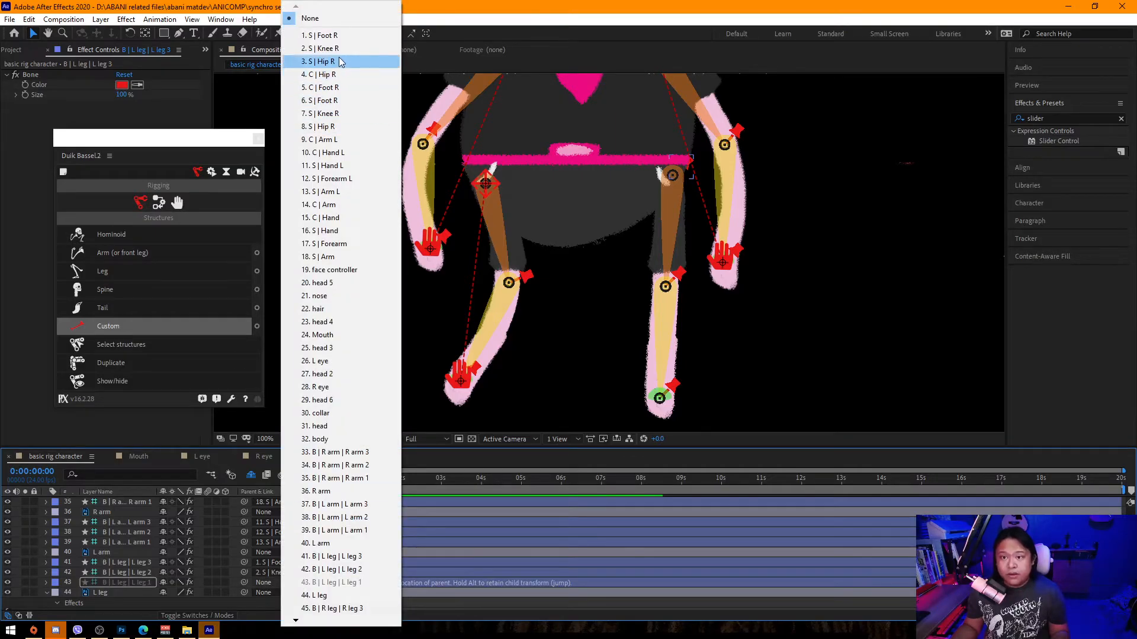
left_click(320, 61)
Select the new S | Foot R, S | Knee R and S | Hip R structures and apply Duik Auto-rig & IK.
scroll(109, 570, "up", 10)
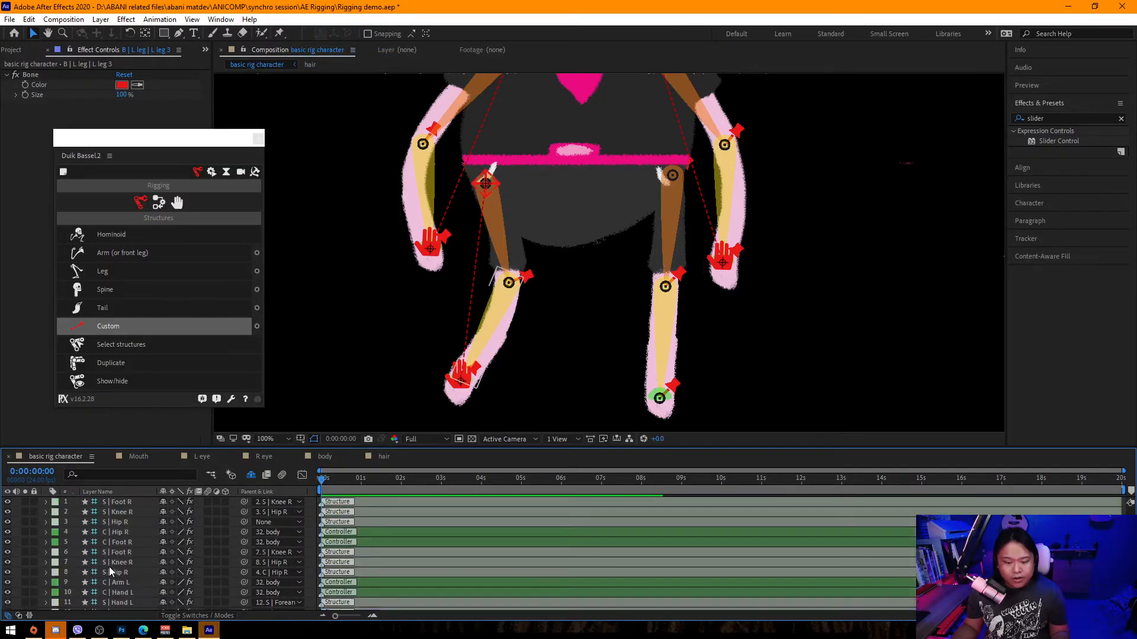
left_click(121, 502)
left_click(121, 522, "shift")
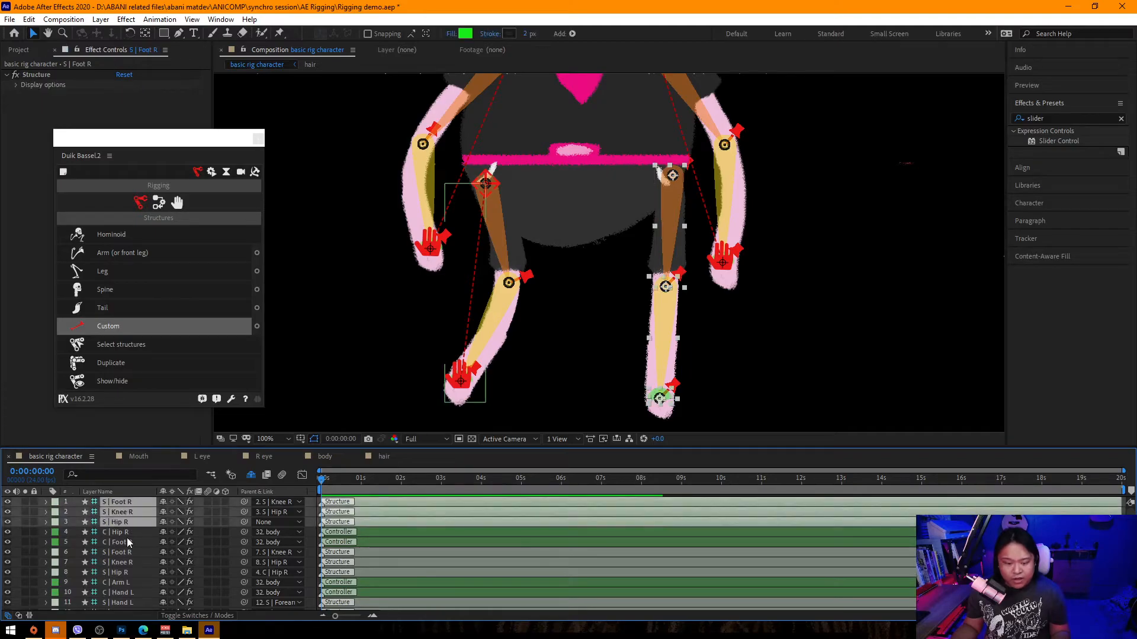
left_click(158, 203)
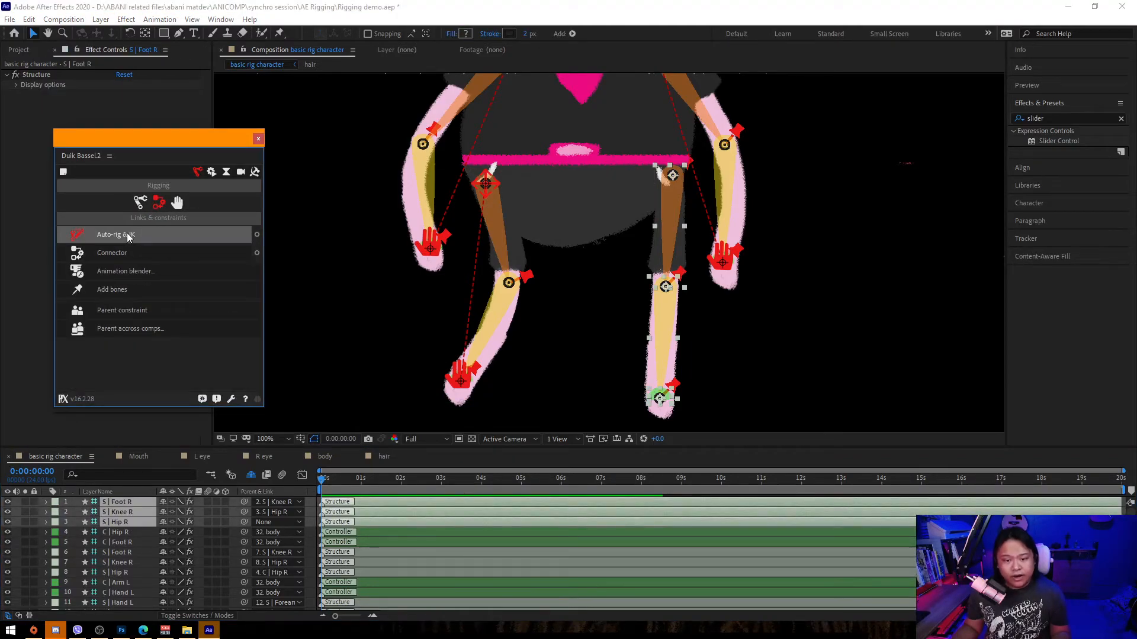
left_click(127, 233)
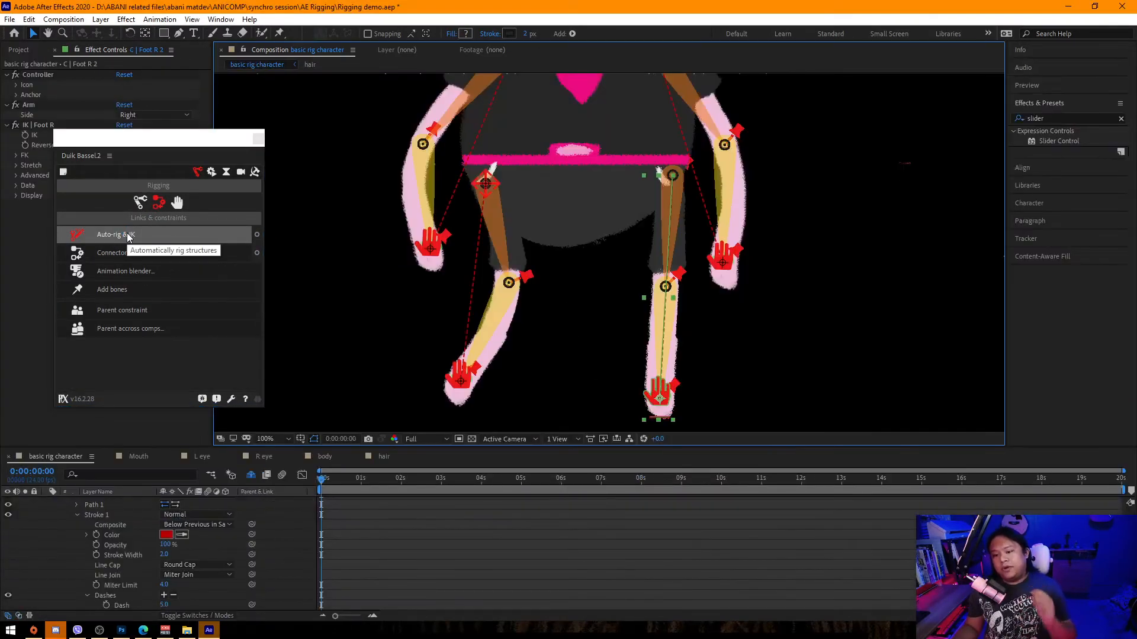
Test the right leg IK by moving its foot controller and back, then save the project.
left_click(886, 334)
scroll(719, 340, "down", 3)
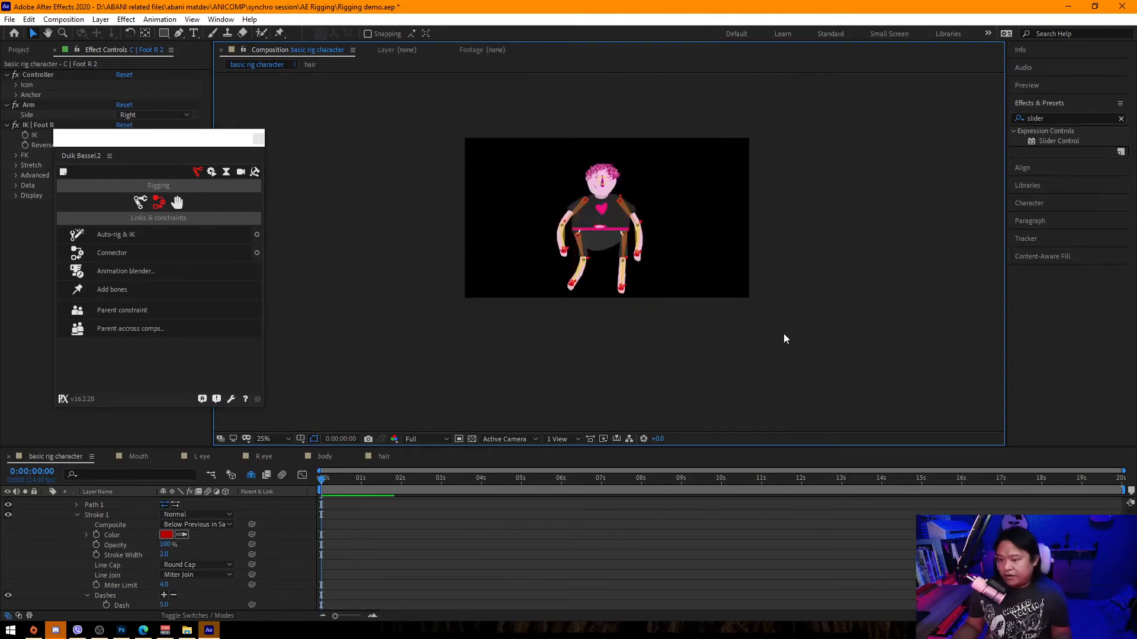
scroll(672, 336, "up", 2)
left_click_drag(633, 327, 654, 314)
mouse_move(175, 140)
left_mouse_down()
mouse_move(308, 158)
mouse_move(168, 153)
left_mouse_up()
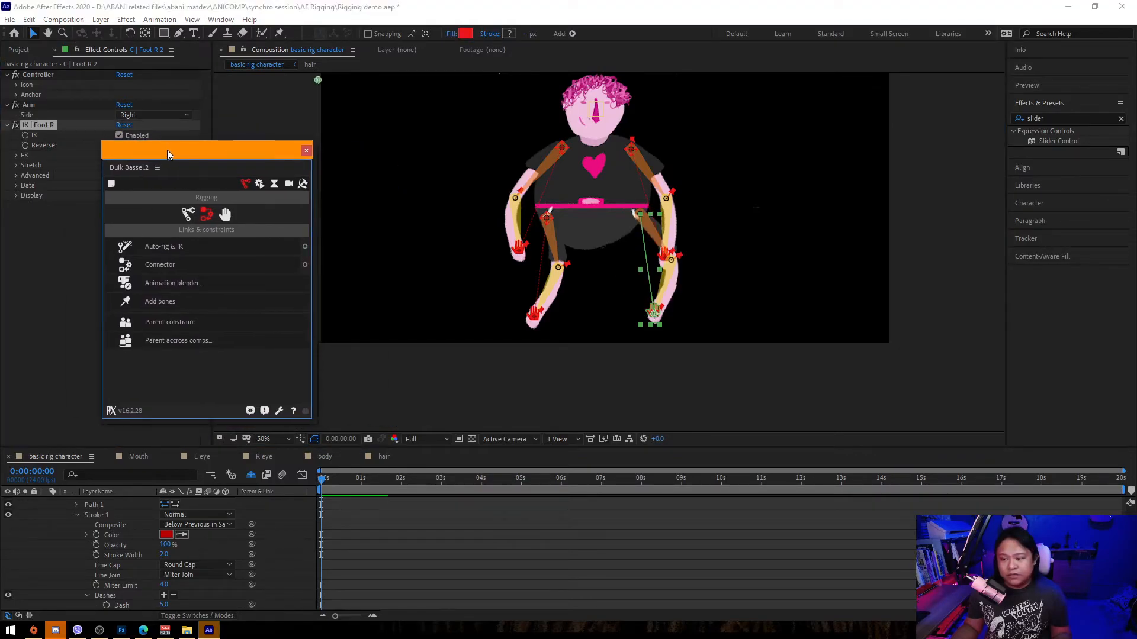
left_click(654, 311)
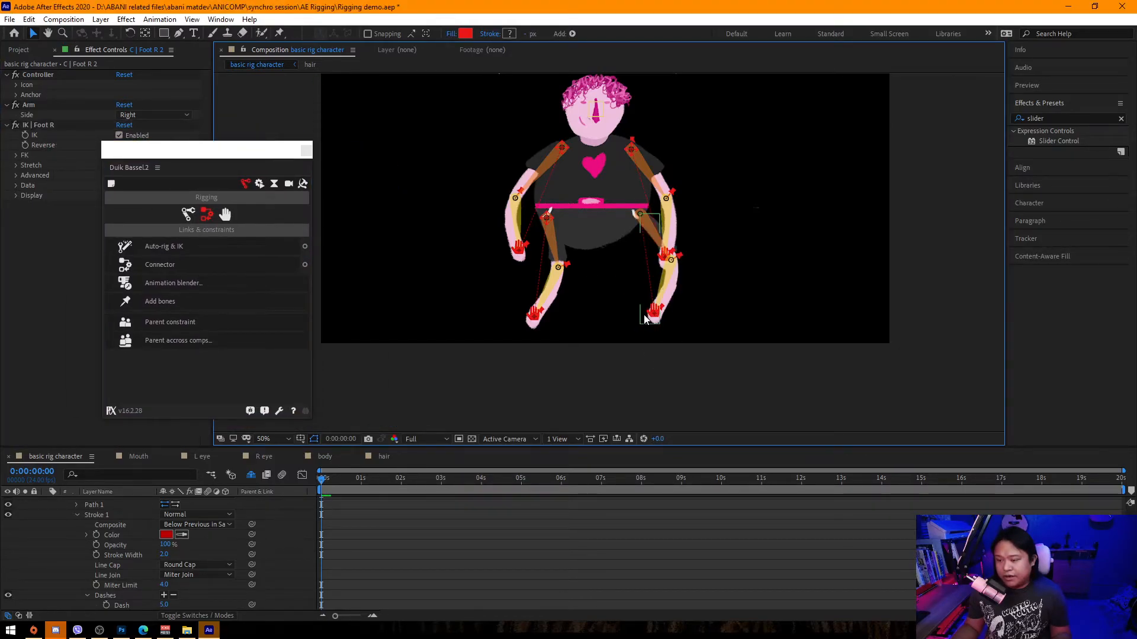
mouse_move(651, 314)
left_mouse_down()
mouse_move(616, 320)
mouse_move(634, 320)
left_mouse_up()
left_click_drag(782, 211, 781, 251)
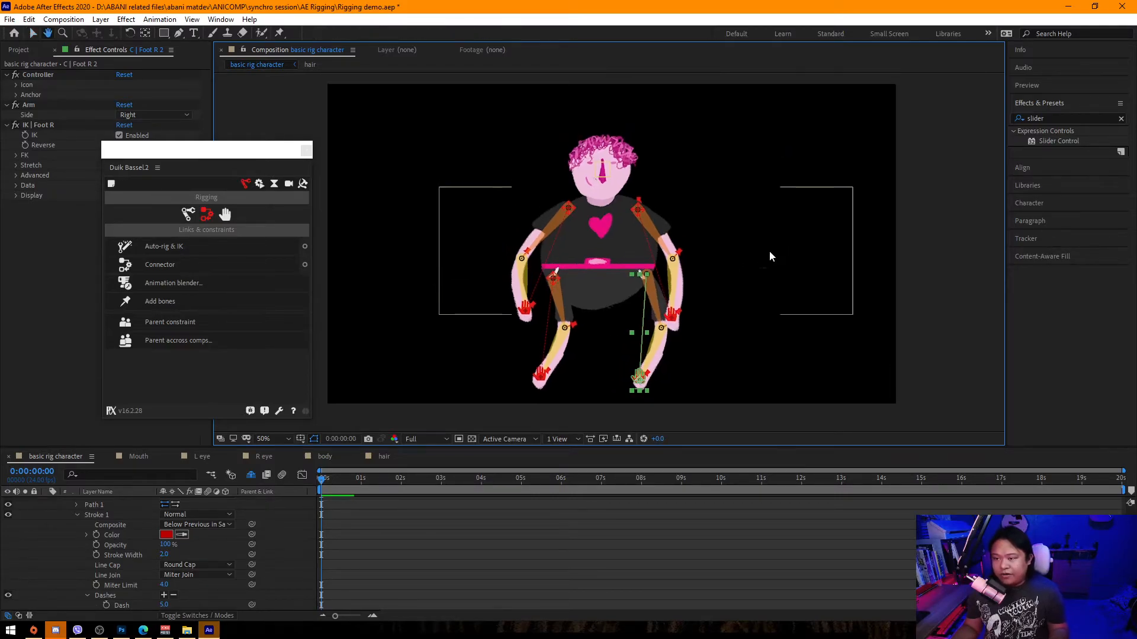
key("ctrl+s")
Create a Duik controller for the S | Hip R 2 structure.
key("ctrl+a")
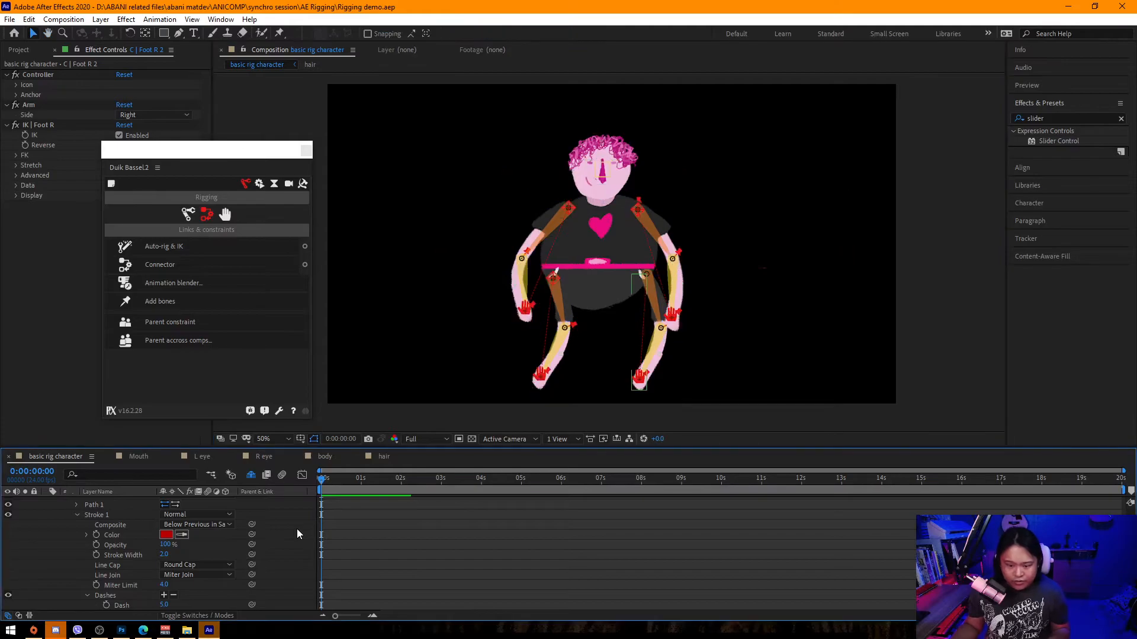
key("u")
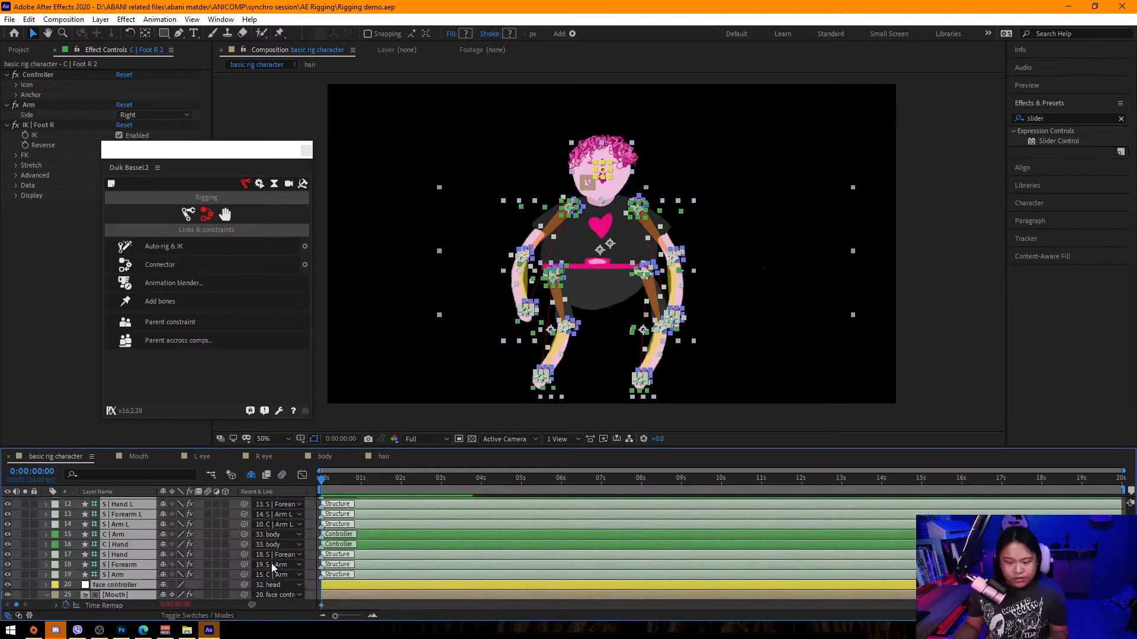
scroll(276, 552, "up", 10)
left_click(46, 502)
left_click(305, 518)
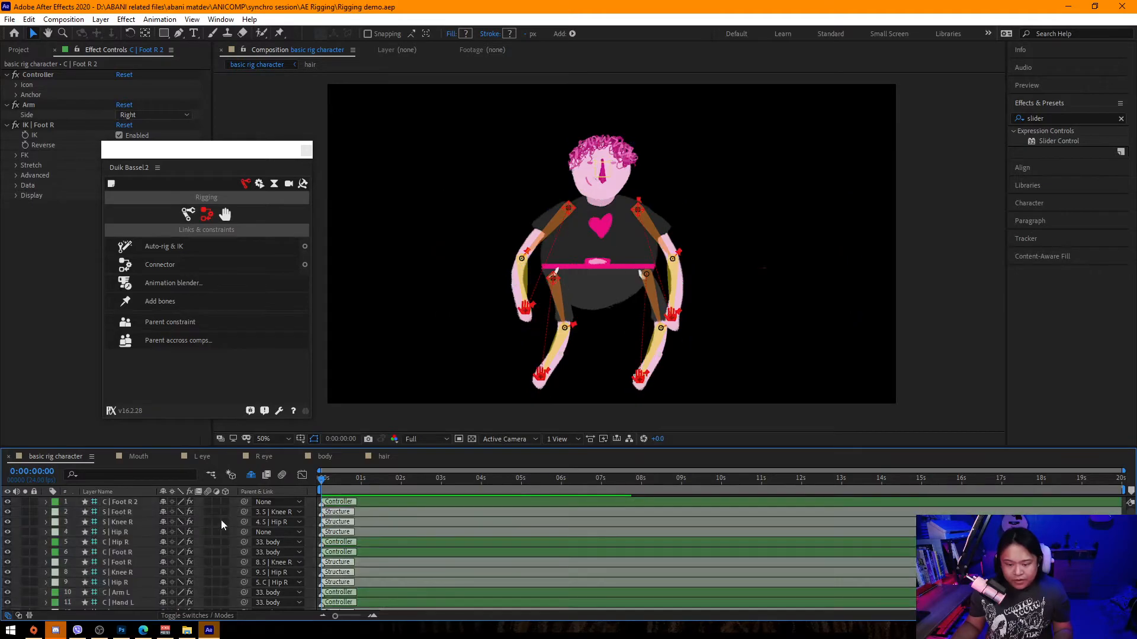
left_click(127, 532)
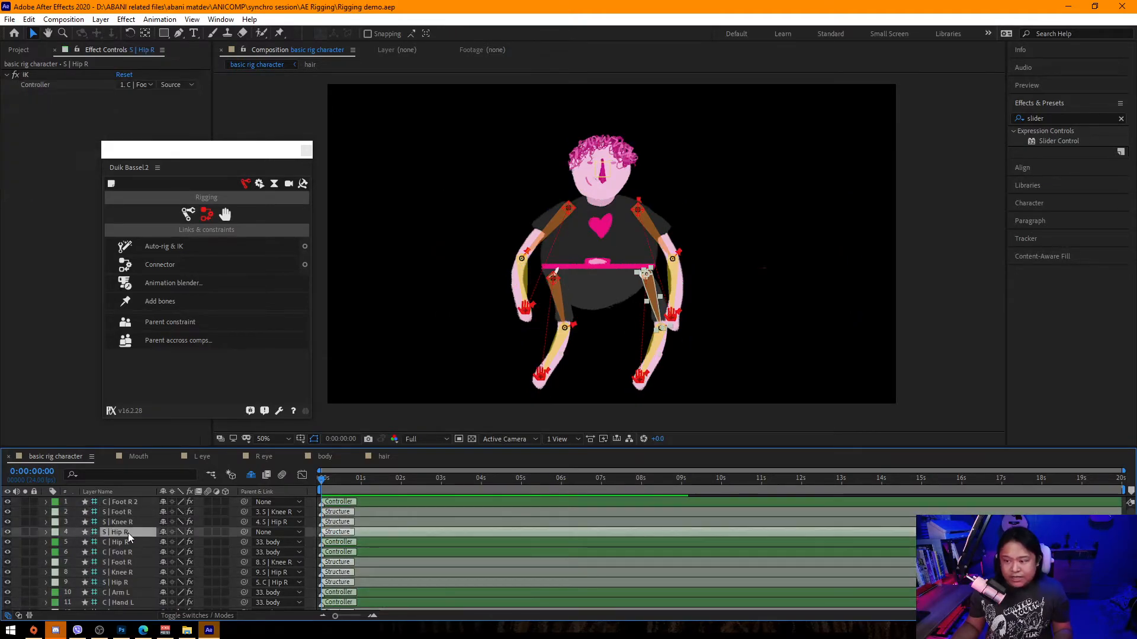
left_click(225, 215)
left_click(225, 248)
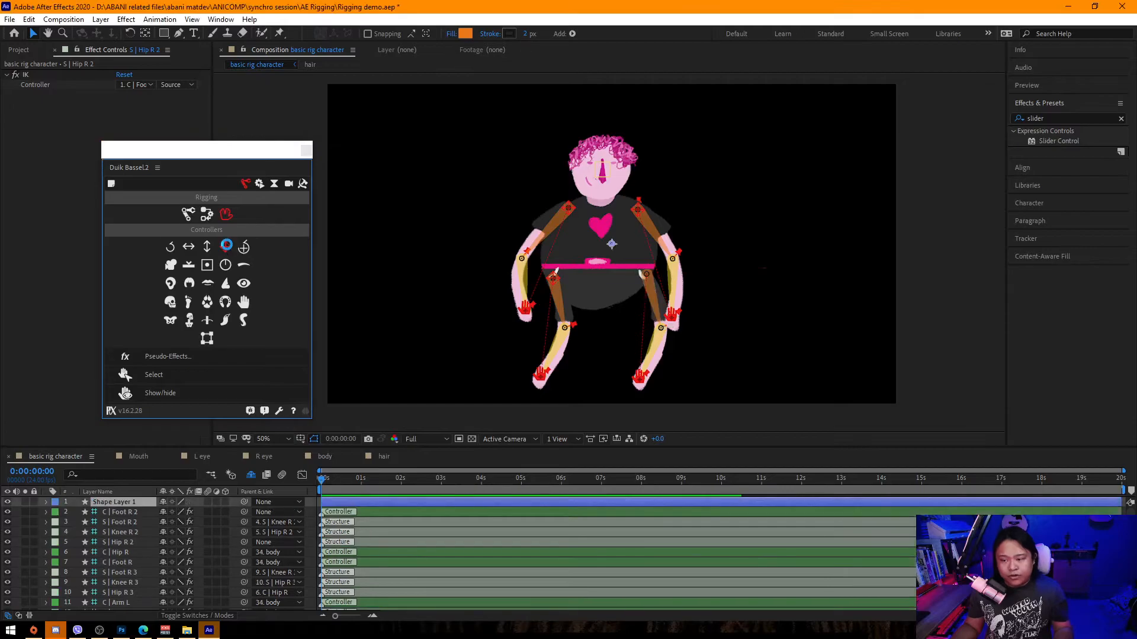
Parent the C | Hip R 2 and C | Foot R 2 controllers to the body layer.
left_click(278, 542)
left_click(314, 37)
left_click(128, 502)
left_click(137, 517, "ctrl")
left_click(278, 512)
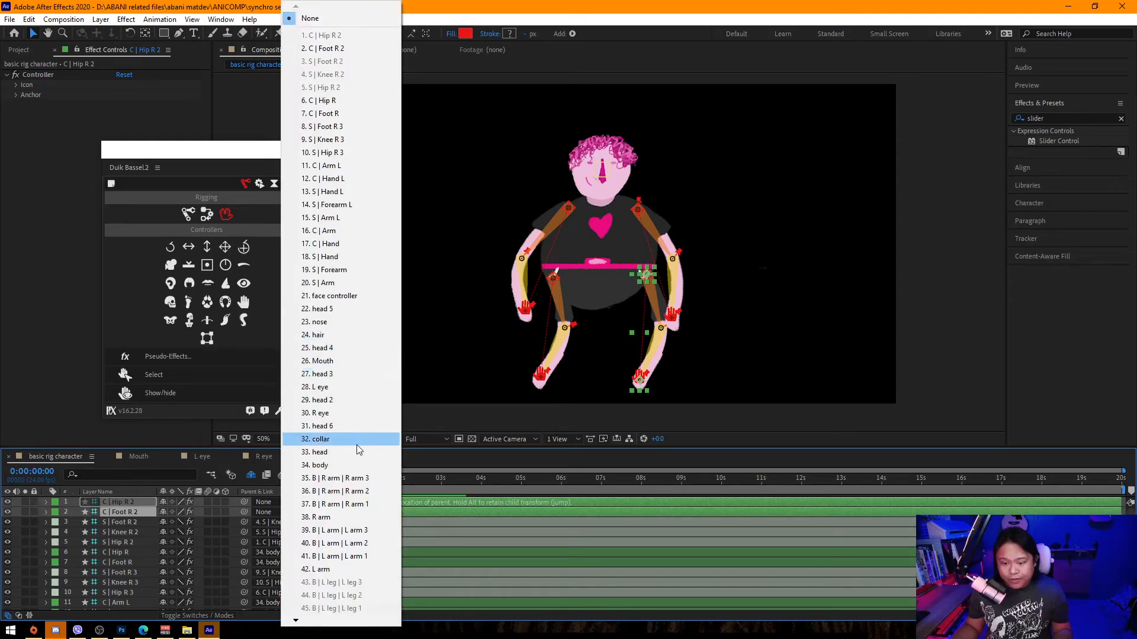
left_click(340, 465)
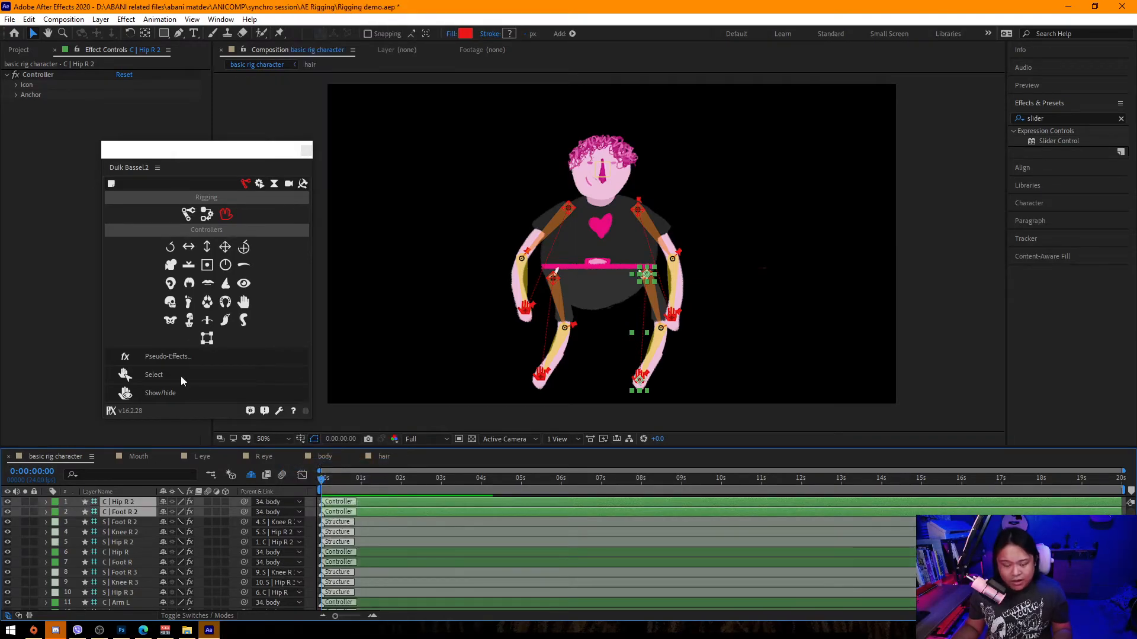
Try rotating the body layer to test the rig, then undo the rotation.
left_click(306, 152)
scroll(138, 550, "down", 10)
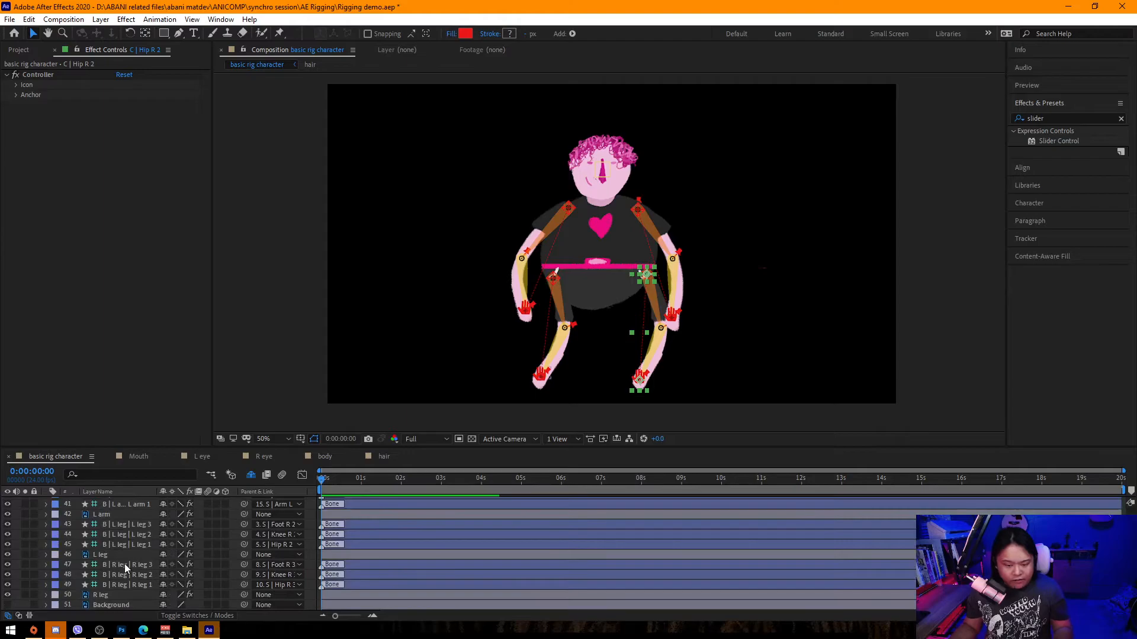
key("ctrl+a")
key("u")
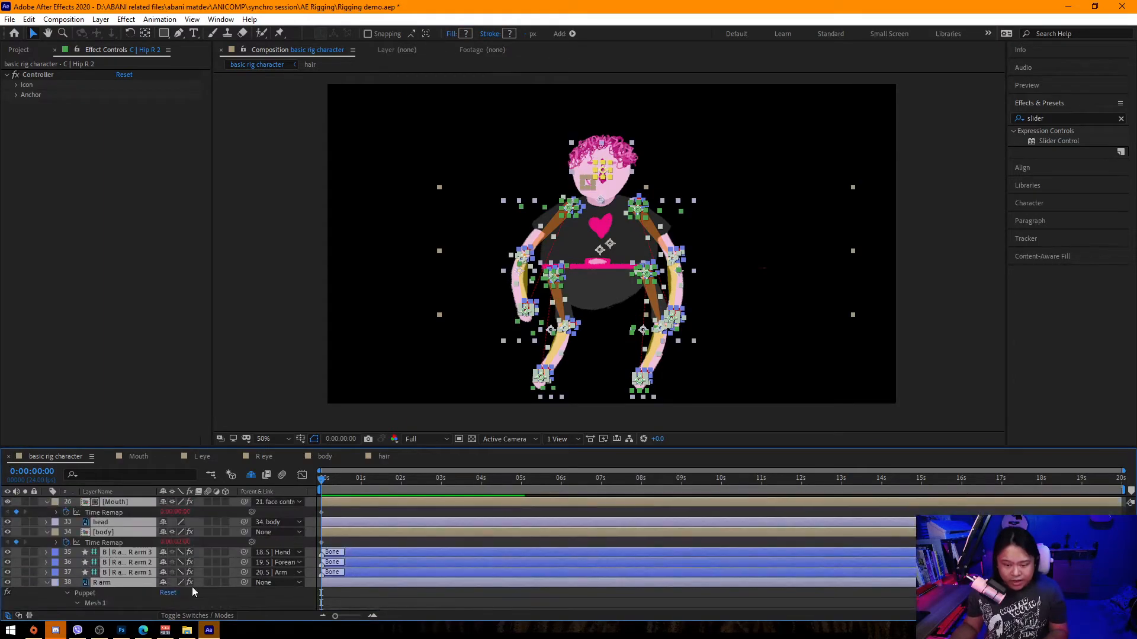
left_click(128, 533)
key("r")
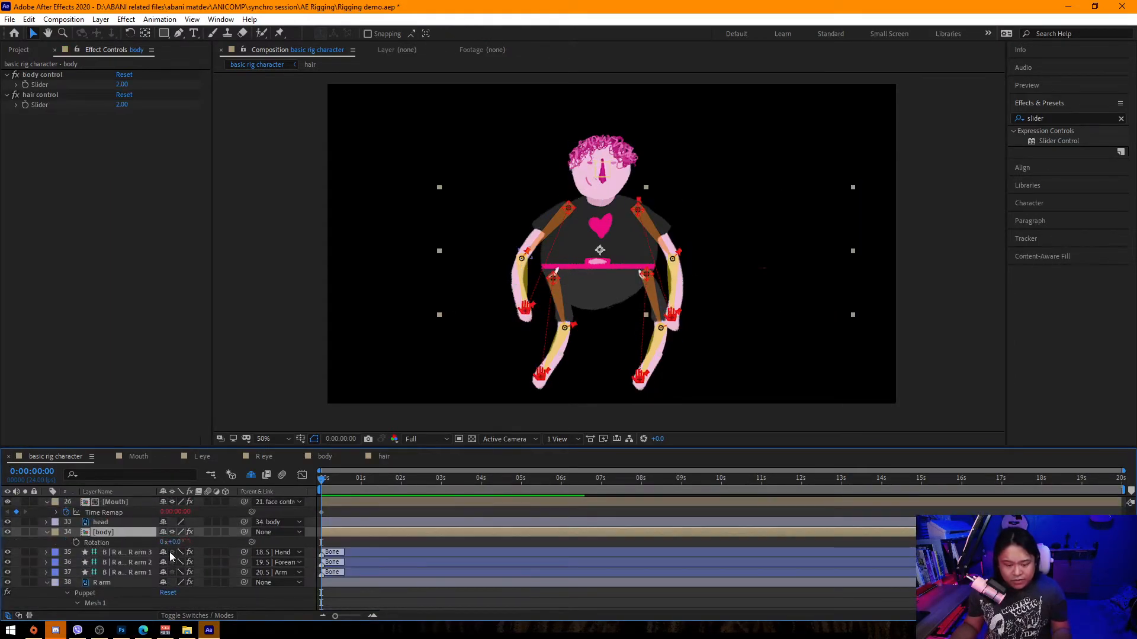
left_click_drag(185, 541, 211, 544)
key("ctrl+z")
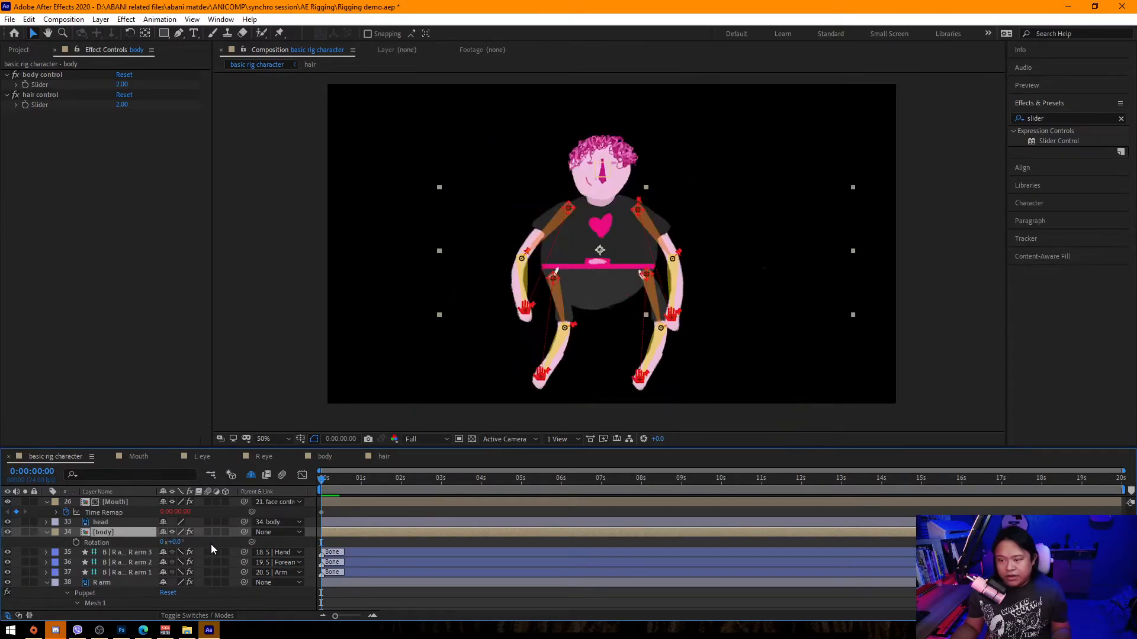
Move the body layer's anchor point down to the bottom of the character between the feet.
key("y")
left_click_drag(600, 250, 600, 390)
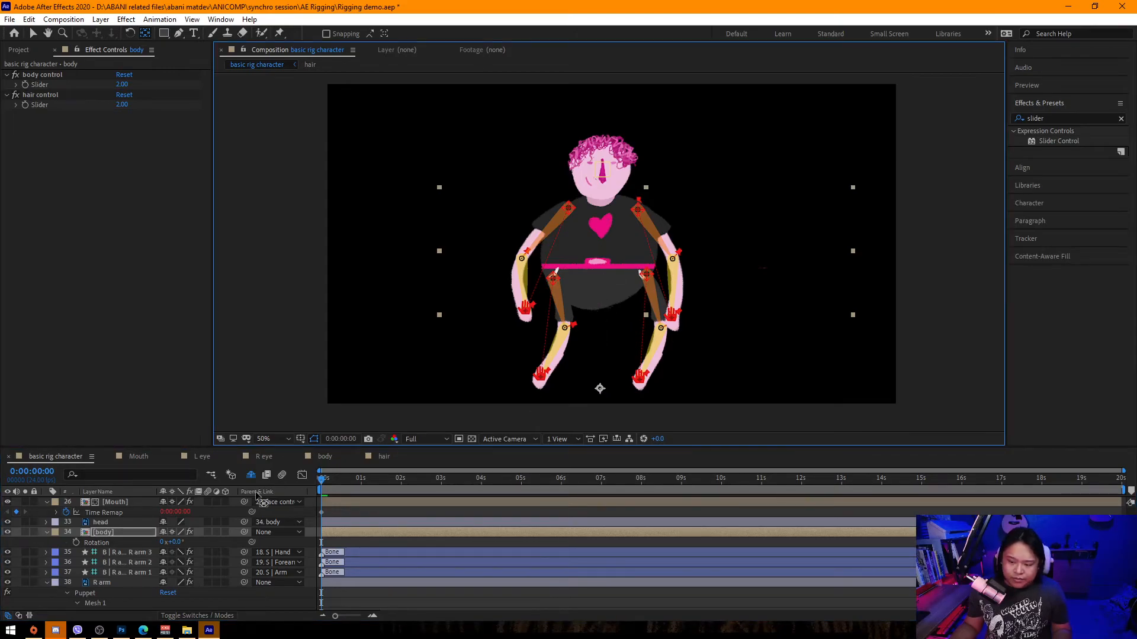
left_click_drag(175, 542, 198, 544)
key("ctrl+z")
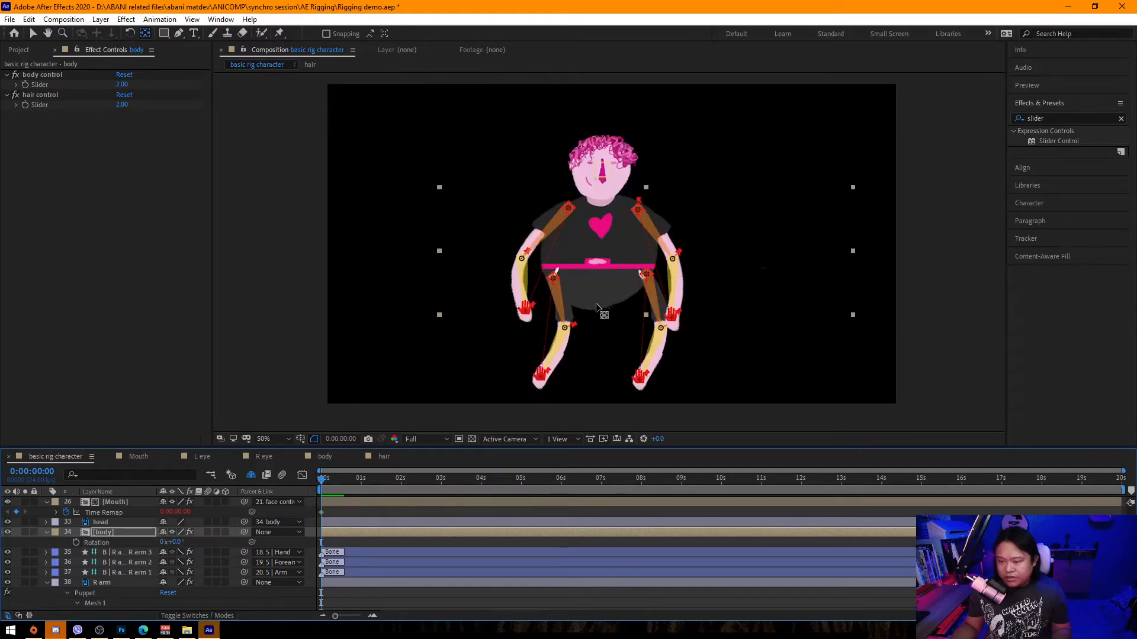
scroll(595, 304, "down", 3)
left_click_drag(496, 327, 608, 287)
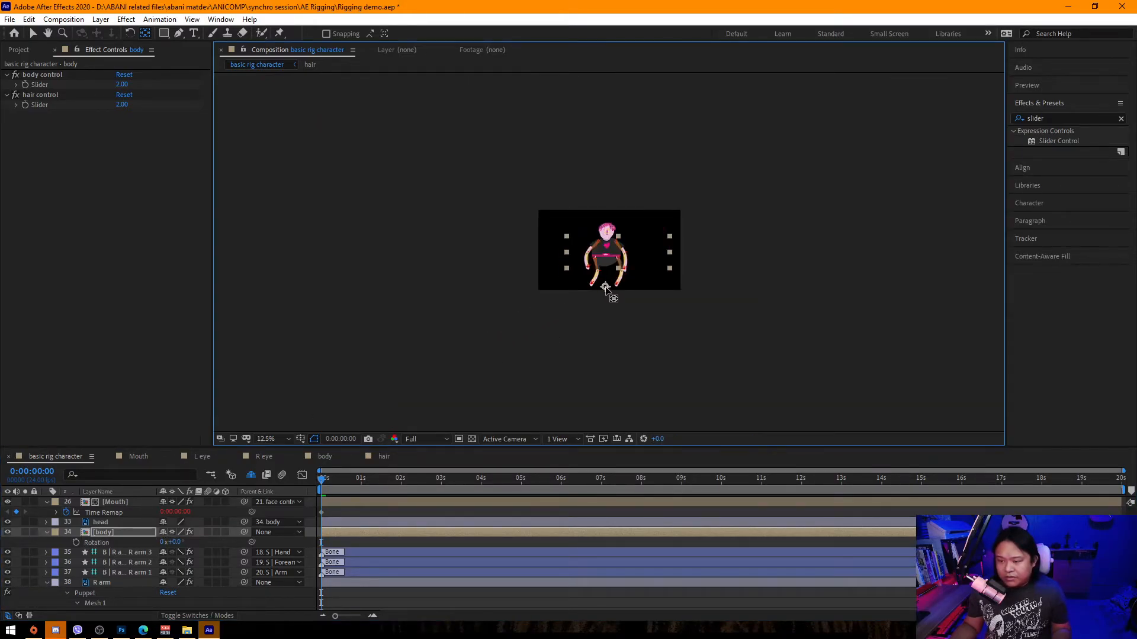
scroll(605, 287, "up", 3)
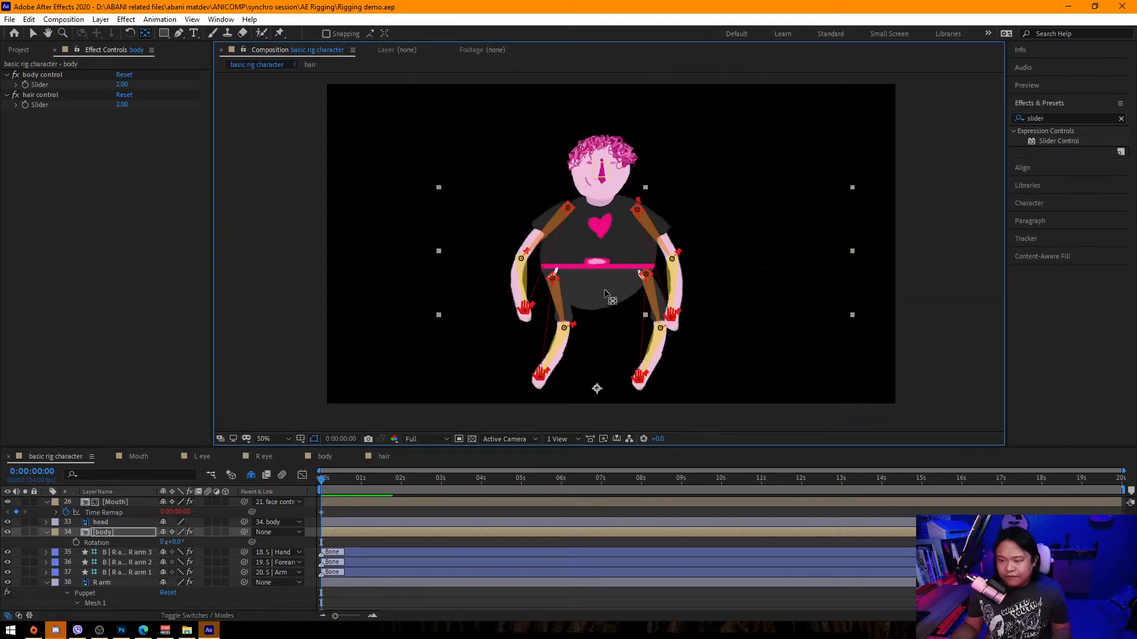
Rotate the body layer by 3° to test the rig.
mouse_move(172, 542)
left_mouse_down()
mouse_move(195, 541)
mouse_move(178, 536)
left_mouse_up()
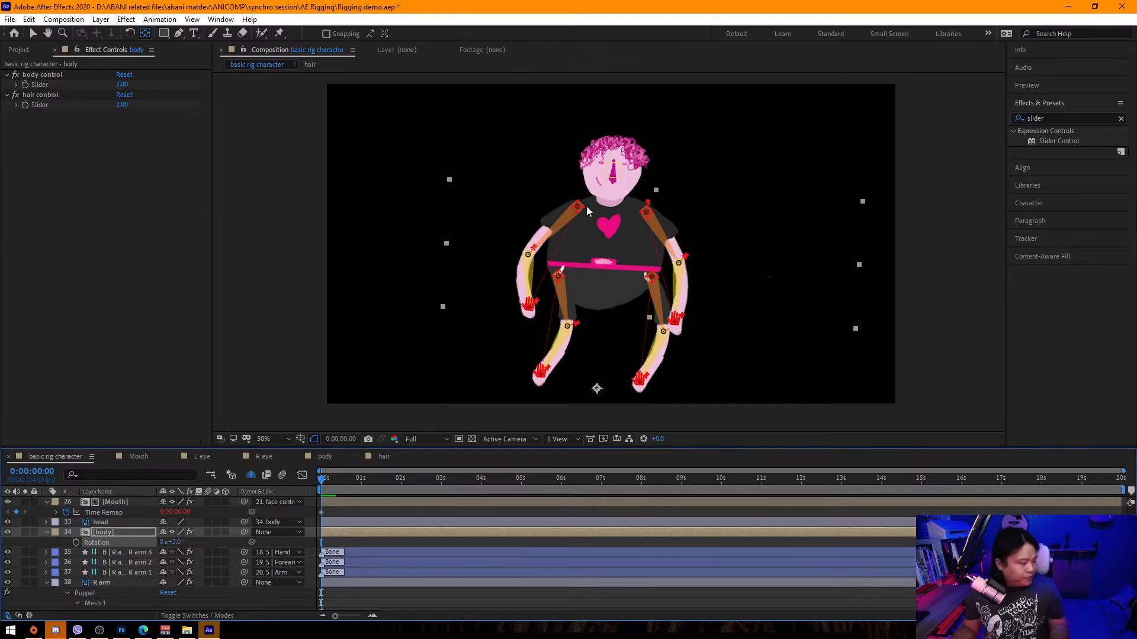
key("v")
left_click(257, 403)
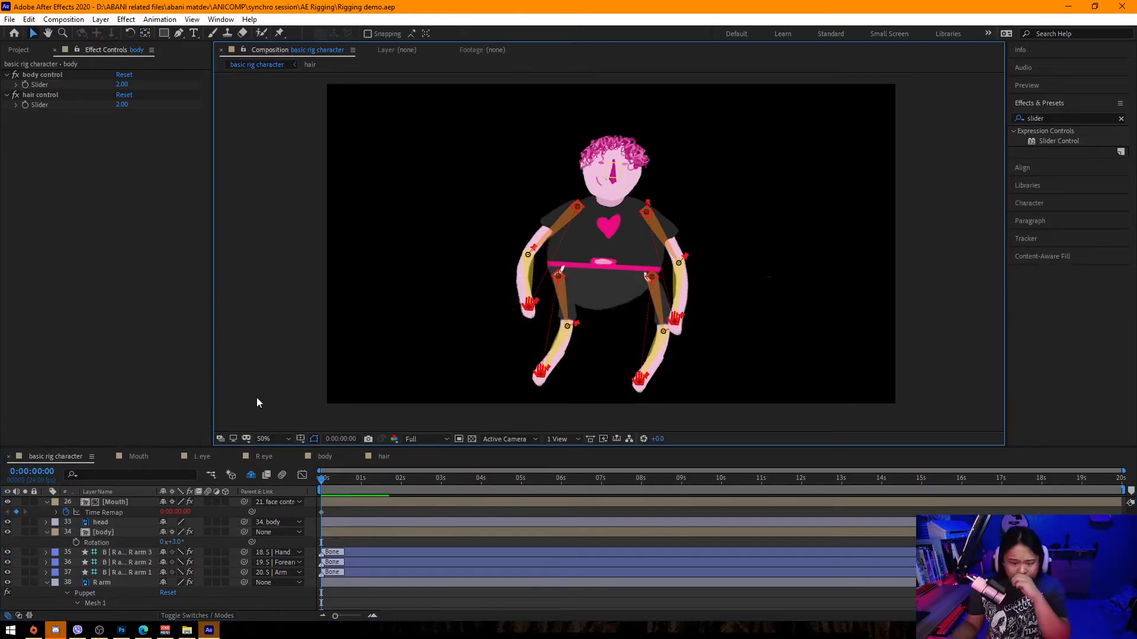
Select the structure and controller layers one by one to check which controller drives each IK.
scroll(140, 577, "up", 10)
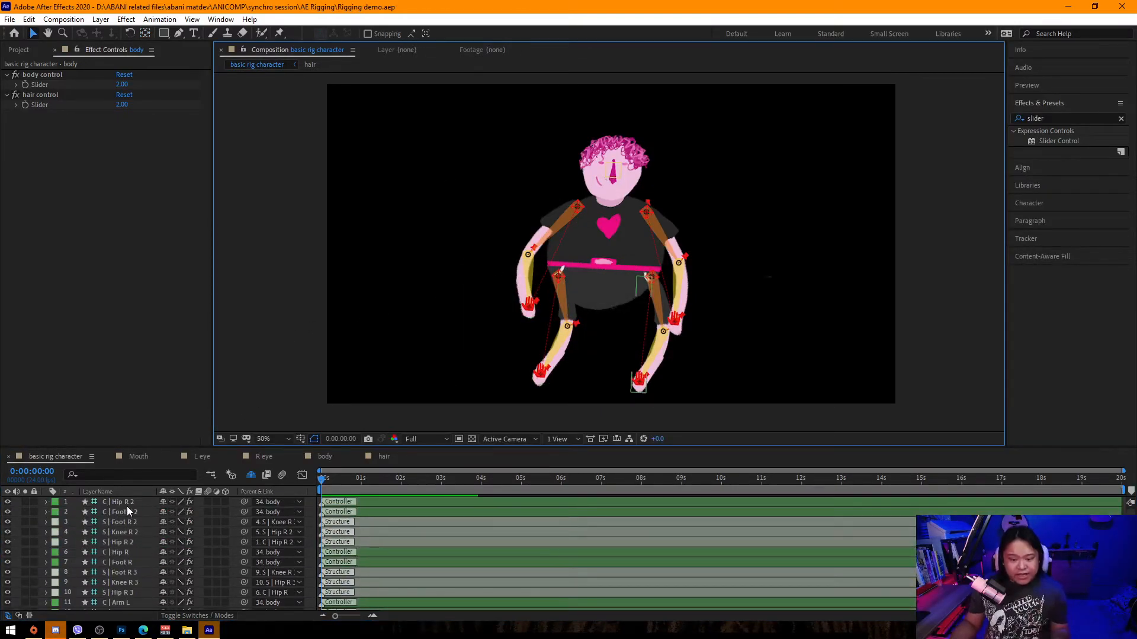
left_click(577, 207)
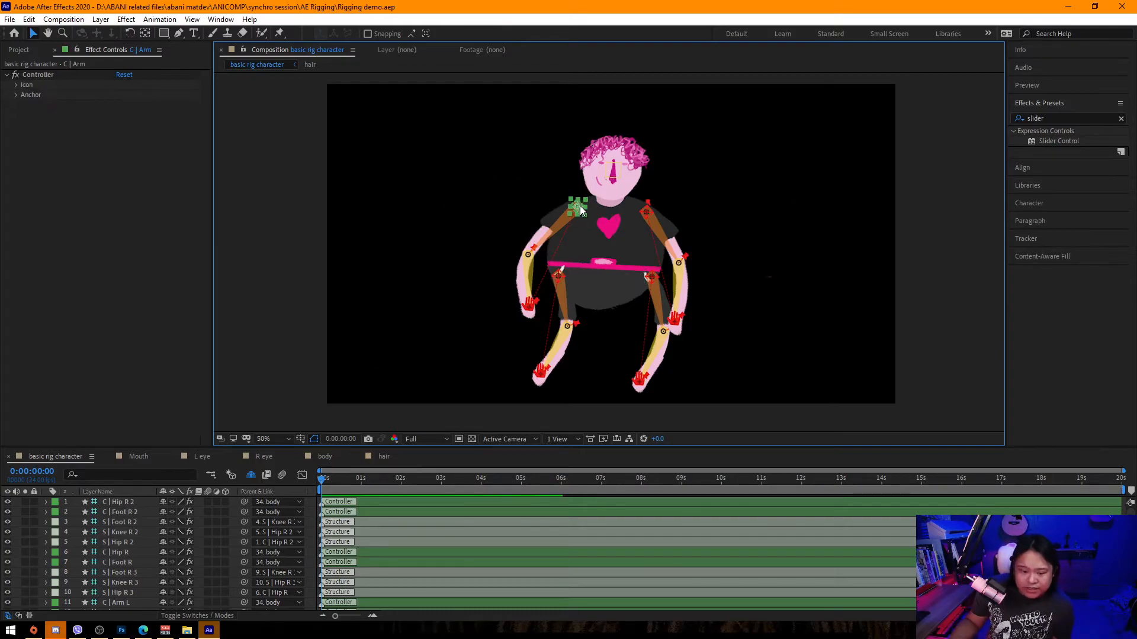
left_click(137, 510)
left_click(127, 523)
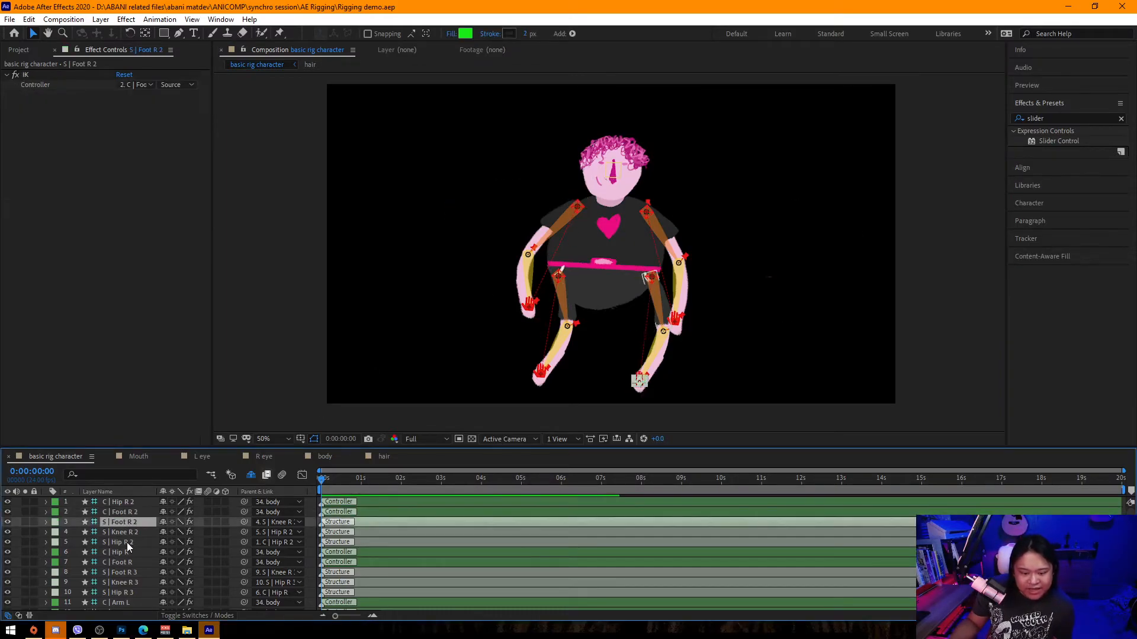
left_click(125, 542, "shift")
left_click(164, 522)
left_click(125, 542)
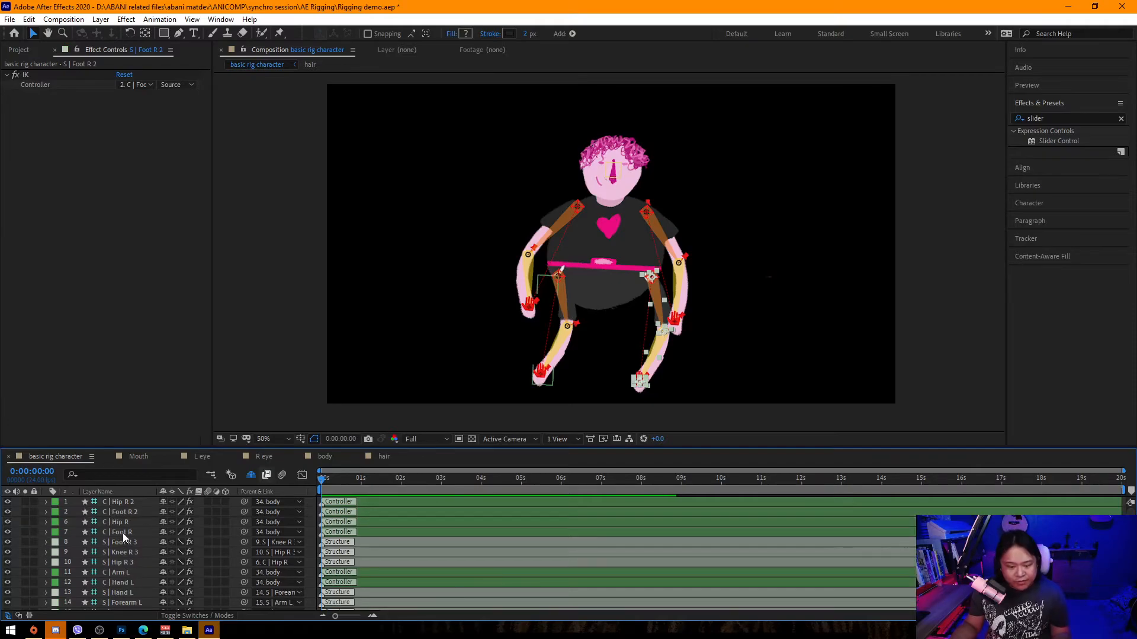
left_click(126, 563, "shift")
left_click(163, 552)
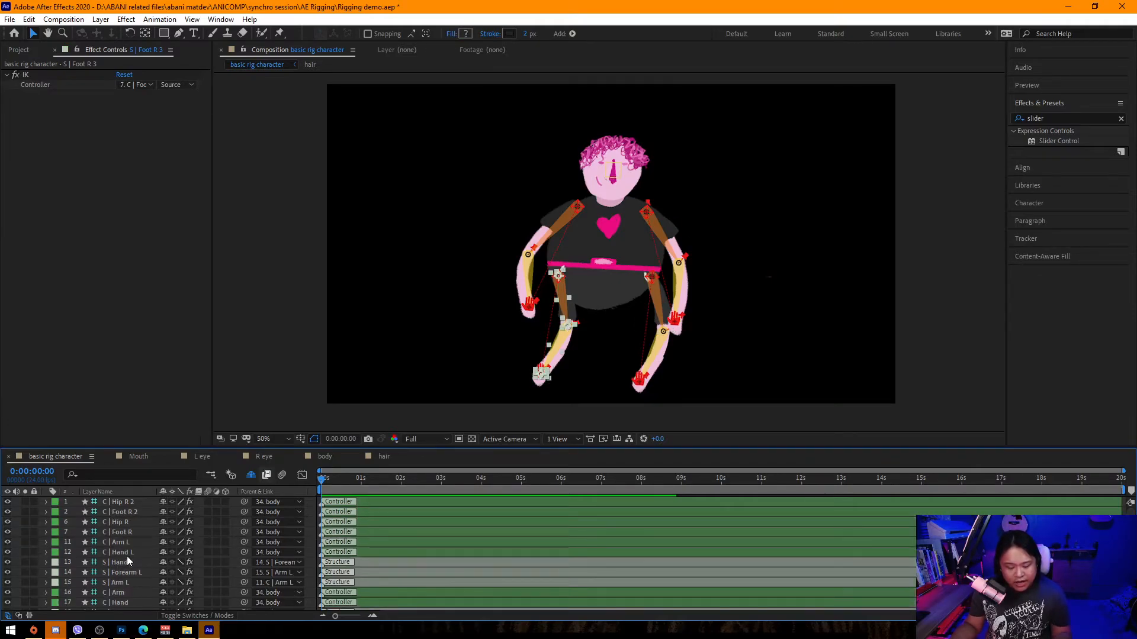
left_click(125, 542)
left_click(128, 562)
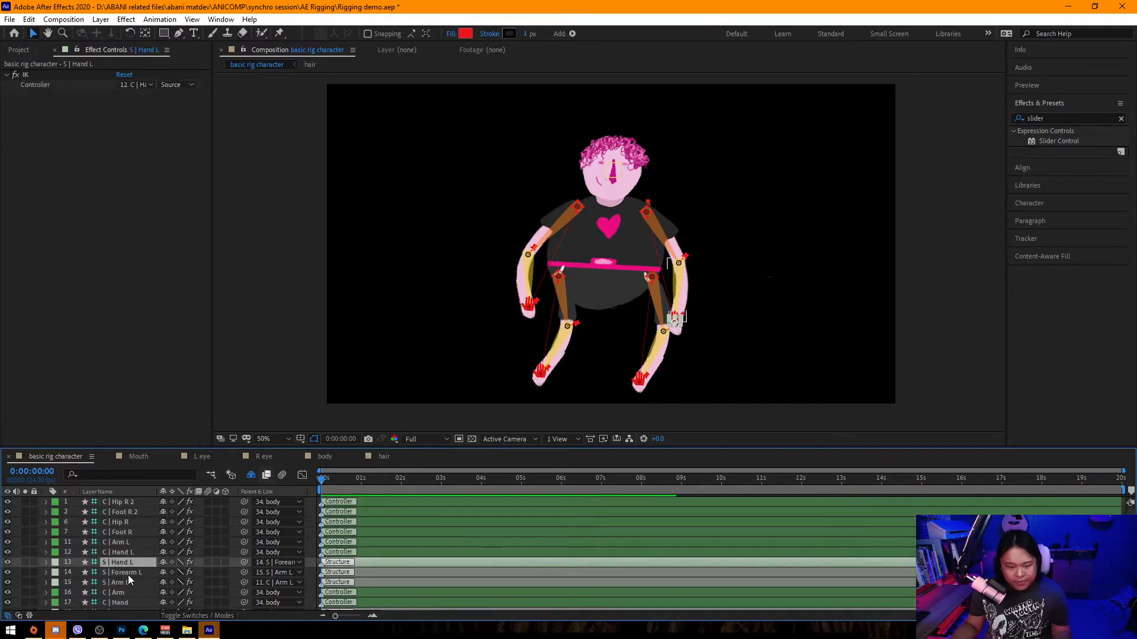
left_click(127, 583, "shift")
left_click(163, 562)
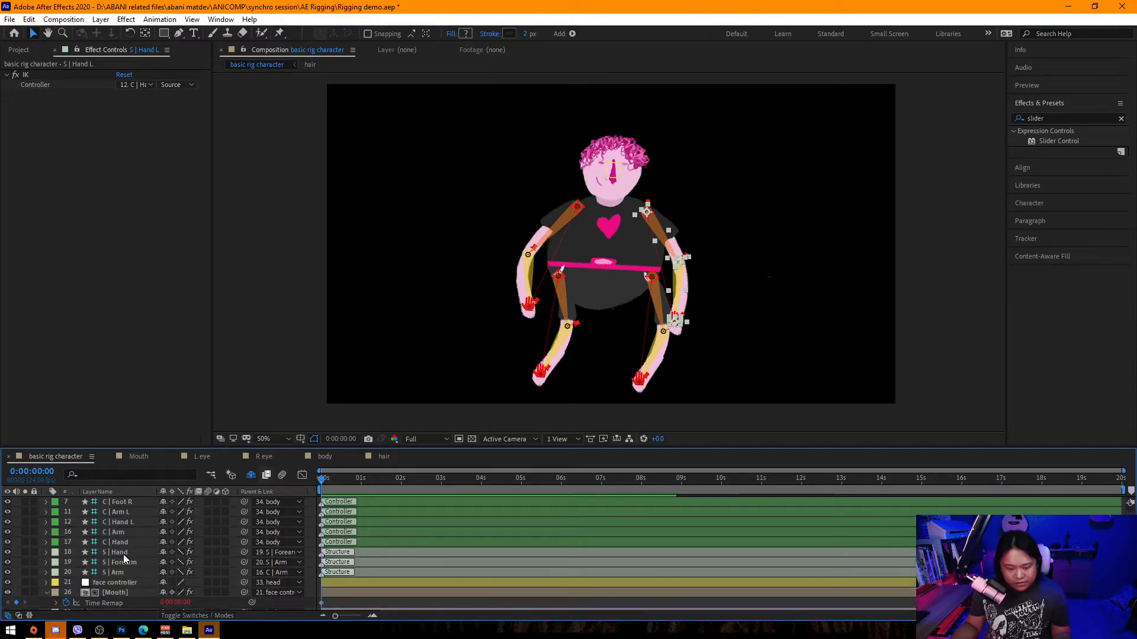
left_click(123, 554)
left_click(126, 571, "shift")
scroll(114, 559, "up", 3)
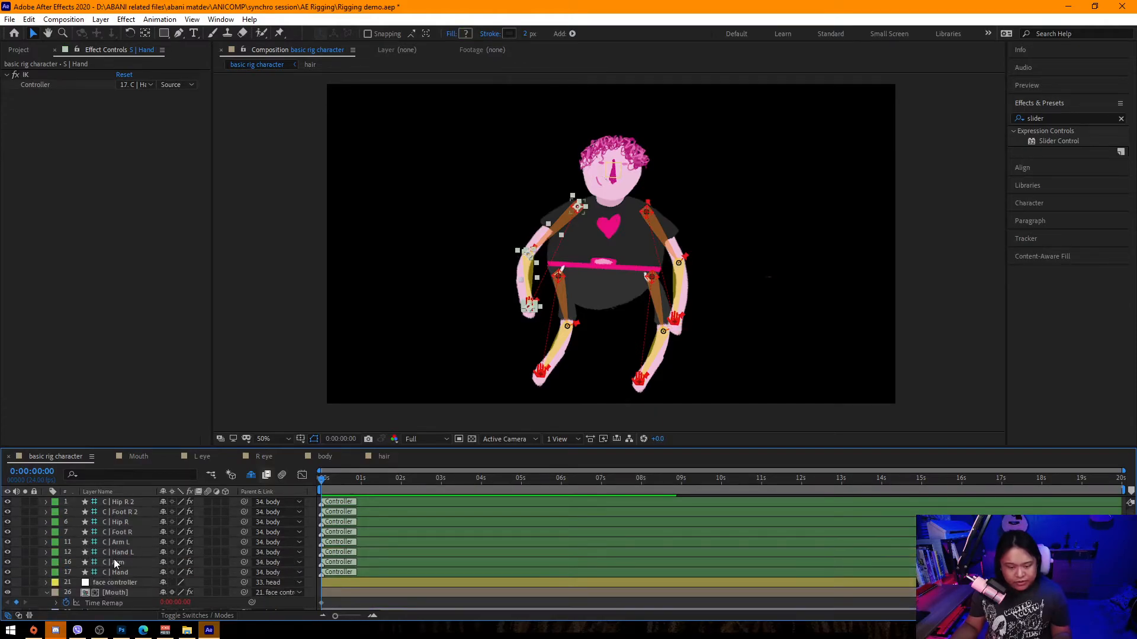
left_click_drag(163, 413, 163, 410)
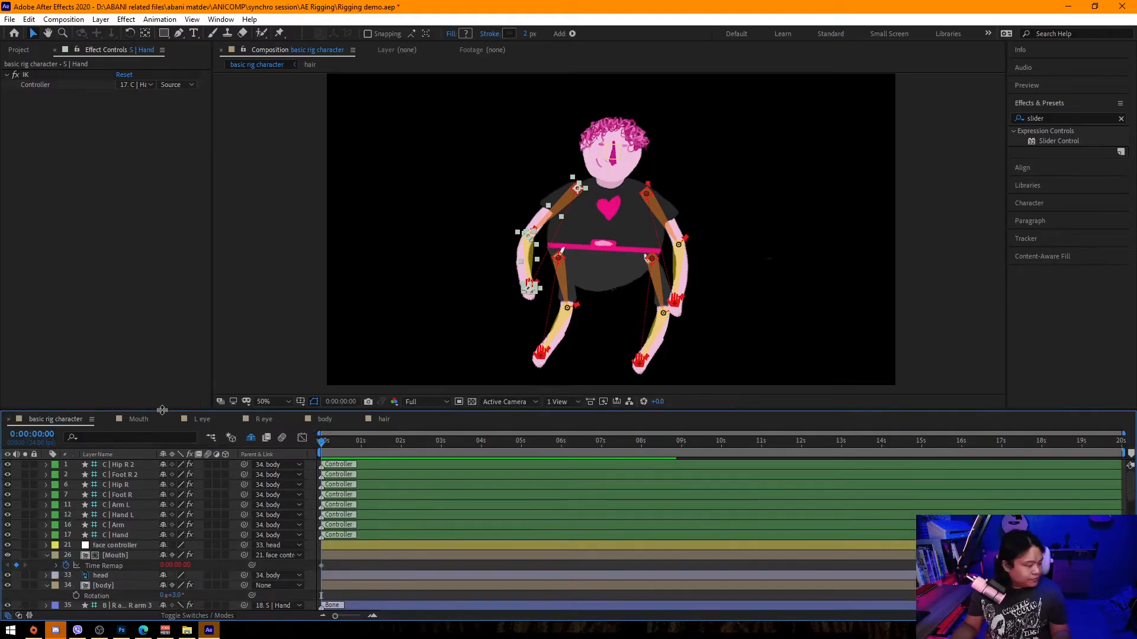
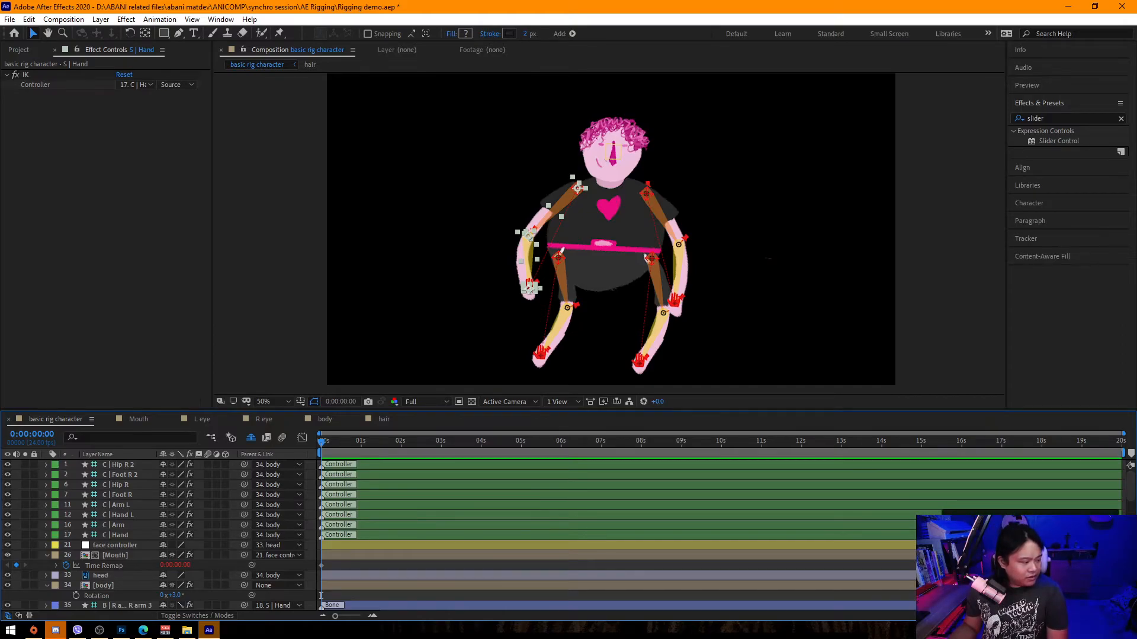
Collapse the expanded keyframe properties of the Mouth, body, arm and leg layers in the timeline.
scroll(47, 581, "down", 1)
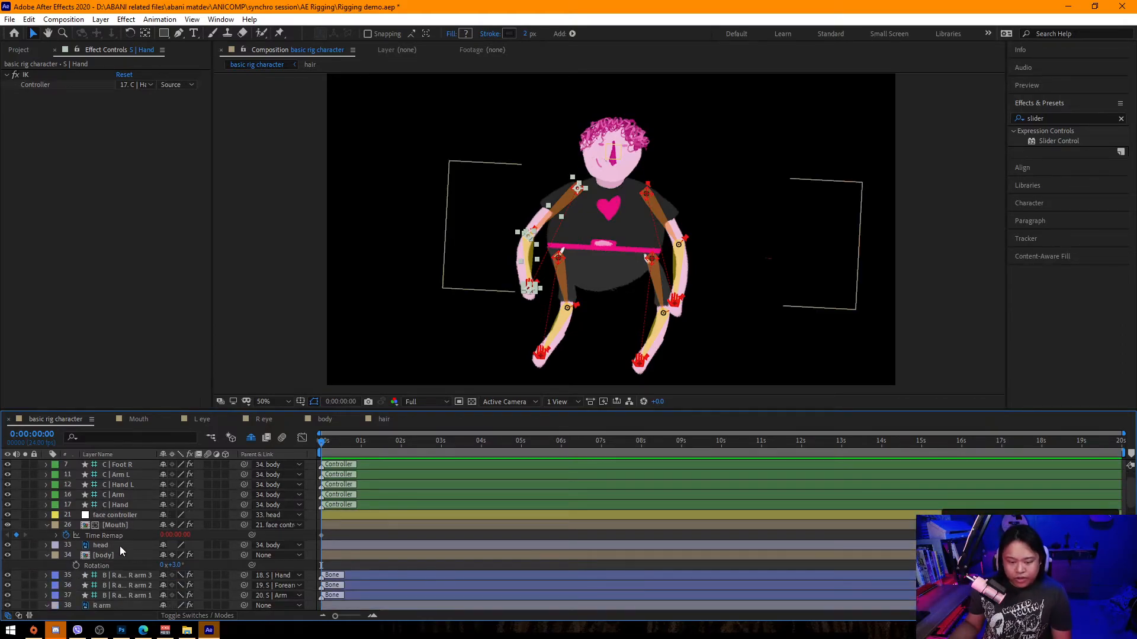
left_click(116, 524)
key("u")
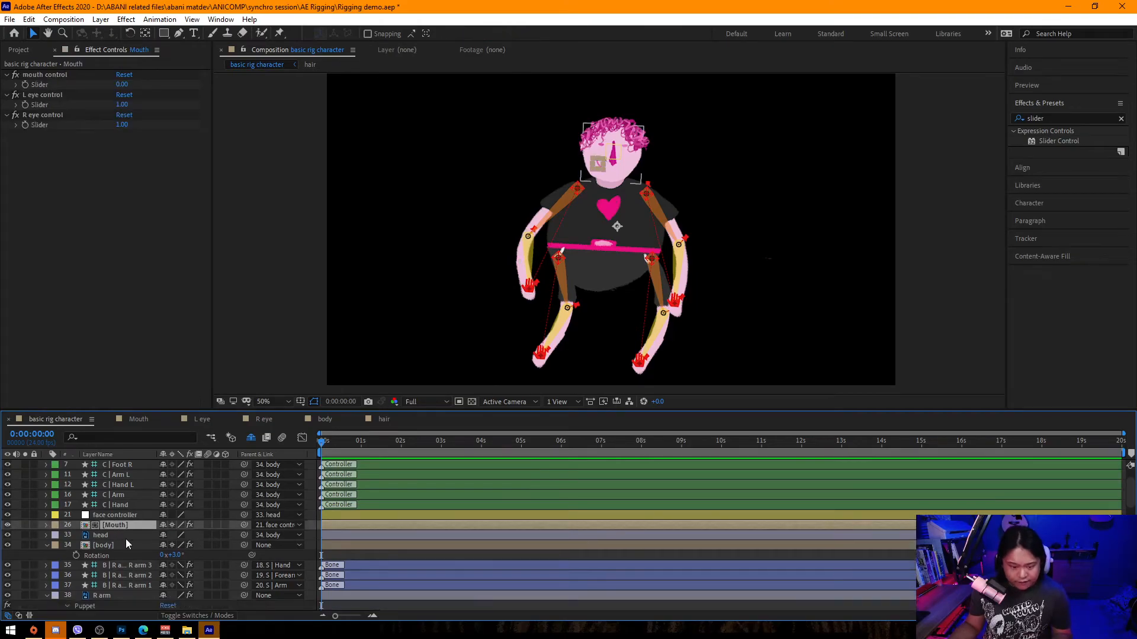
left_click(122, 545)
key("u")
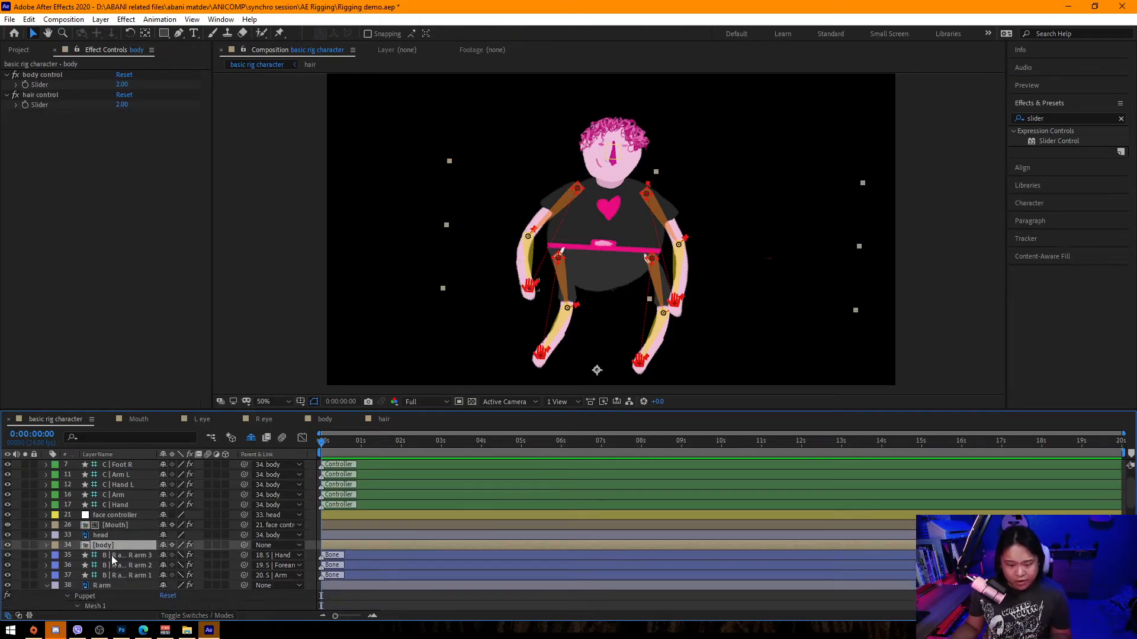
scroll(121, 577, "down", 2)
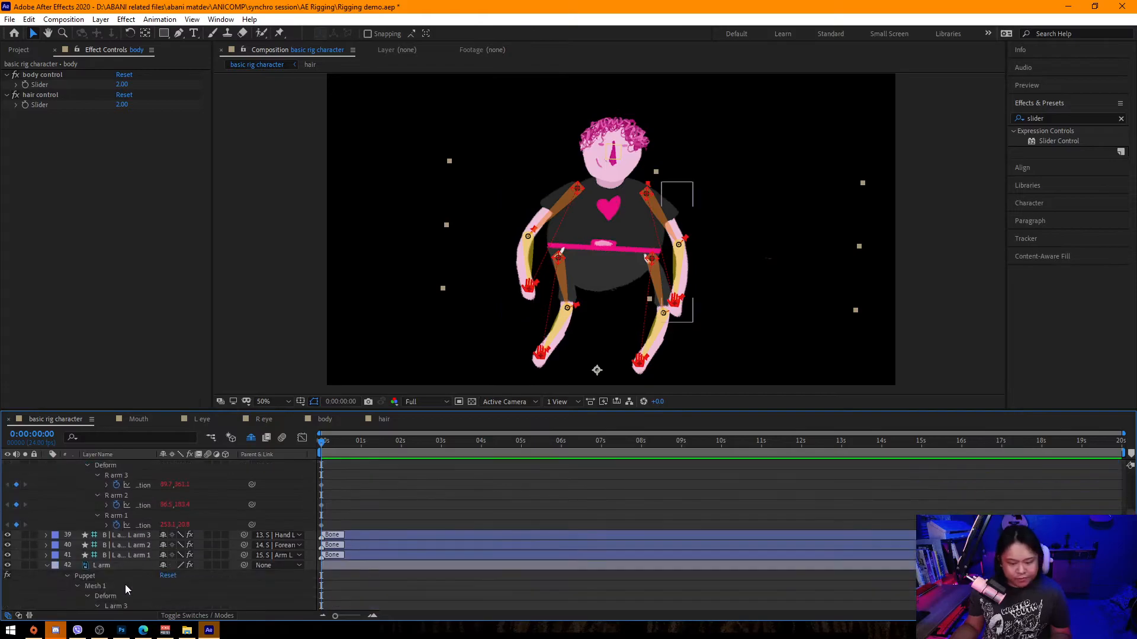
left_click(113, 523)
key("u")
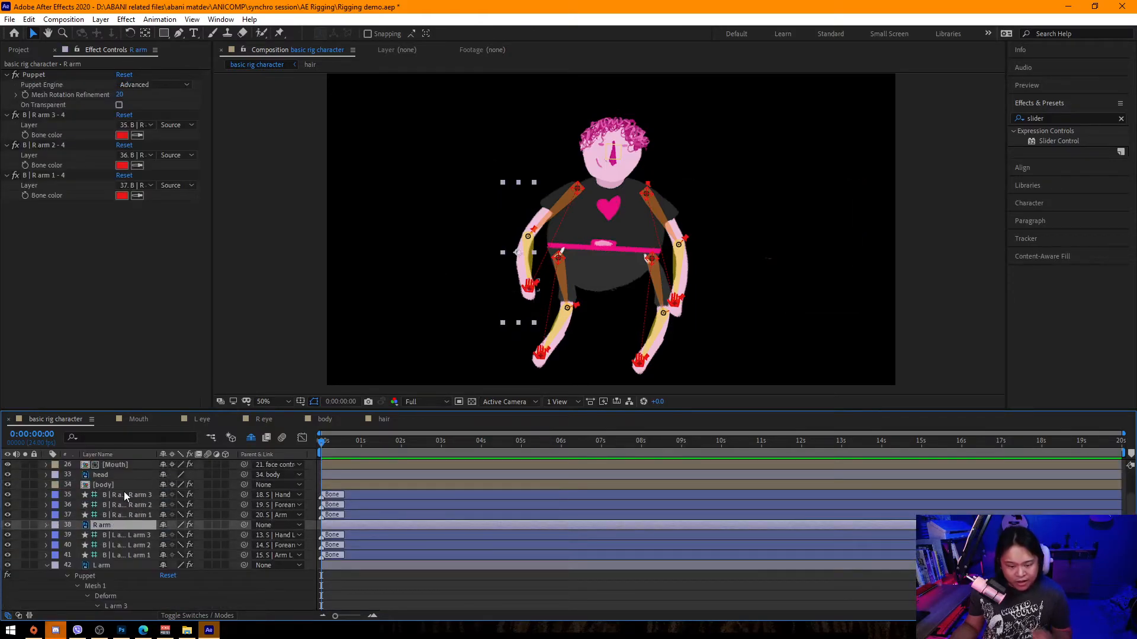
left_click(163, 495)
left_click(163, 496)
left_click(163, 496)
left_click(163, 495)
left_click(164, 496)
left_click(164, 495)
left_click(163, 496)
left_click(163, 495)
left_click(164, 495)
double_click(164, 495)
left_click(163, 495)
left_click(163, 495)
left_click(163, 496)
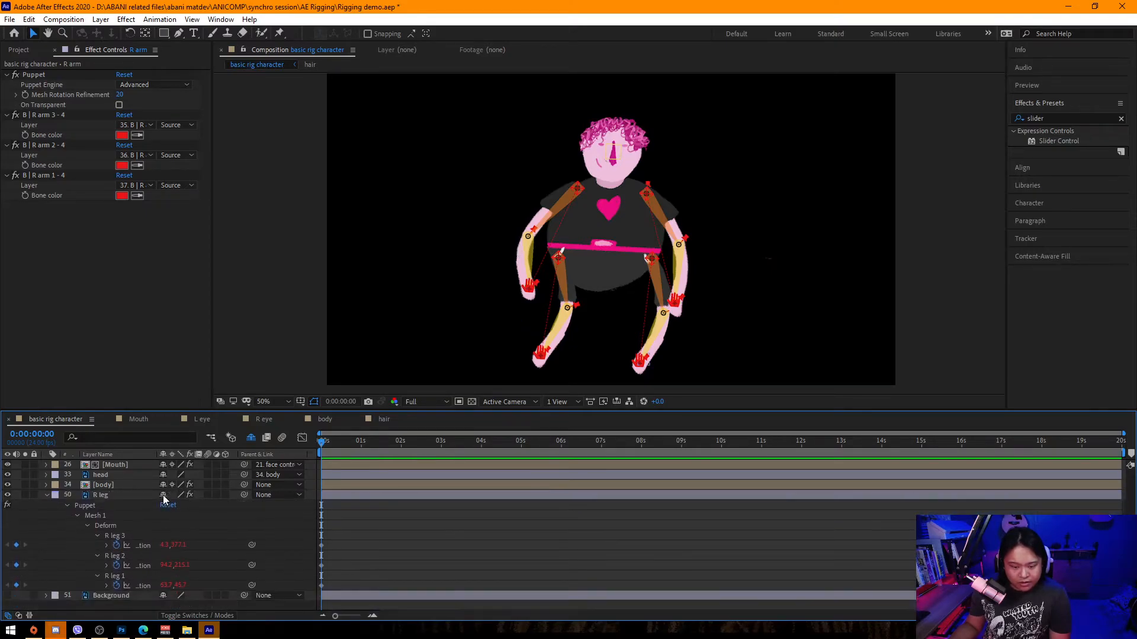
left_click(163, 496)
left_click(163, 495)
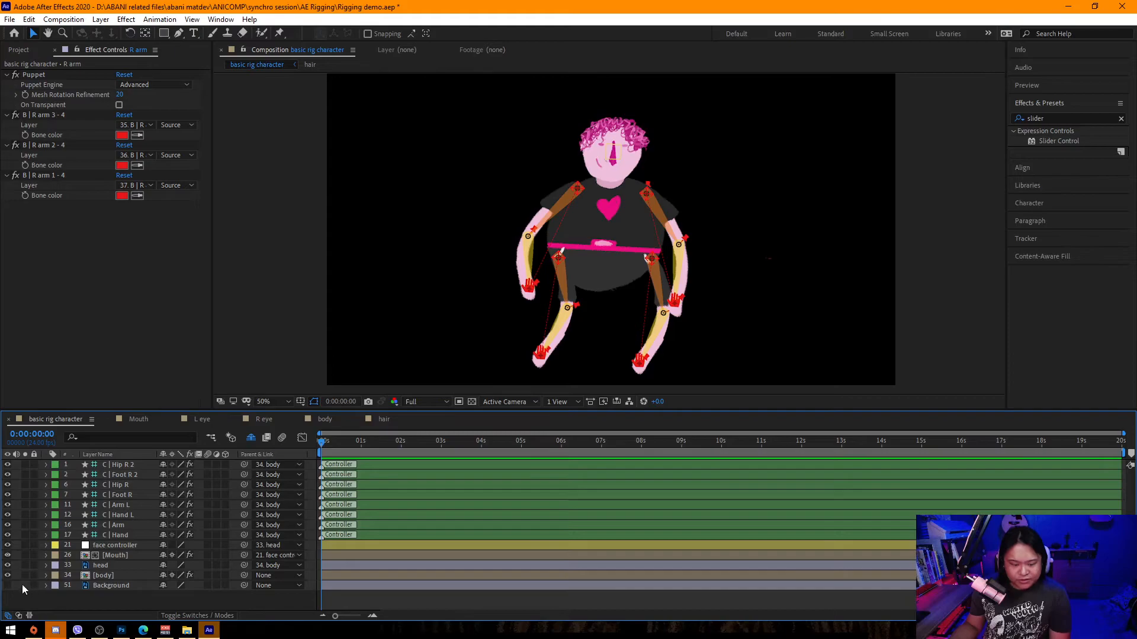
Delete the Background layer from the composition.
left_click(7, 585)
left_click(7, 584)
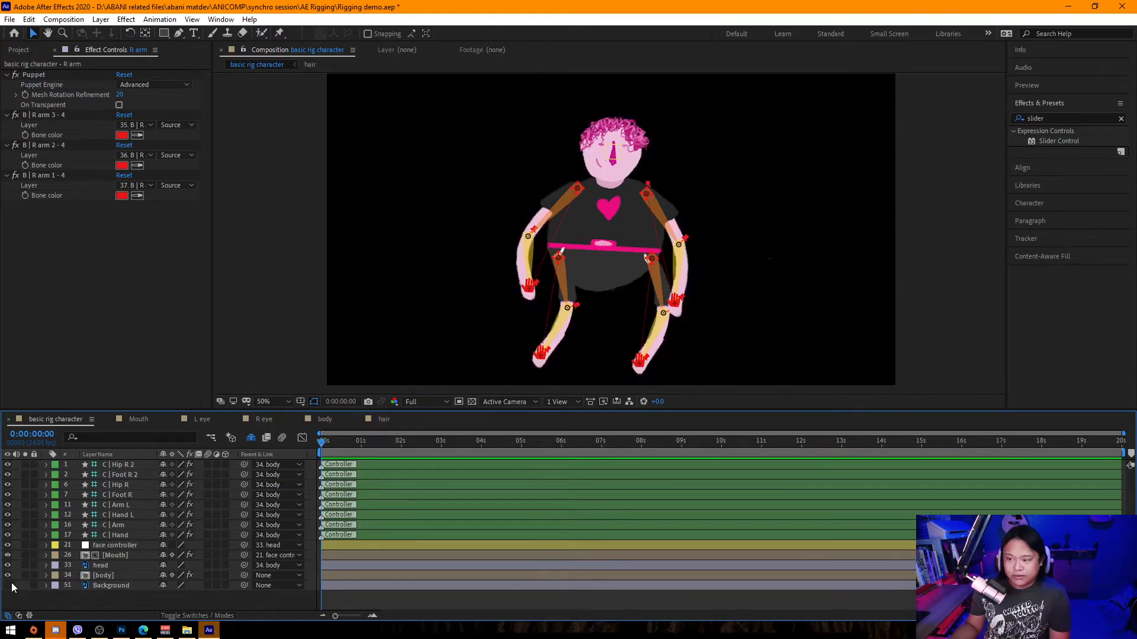
left_click(111, 585)
key("Delete")
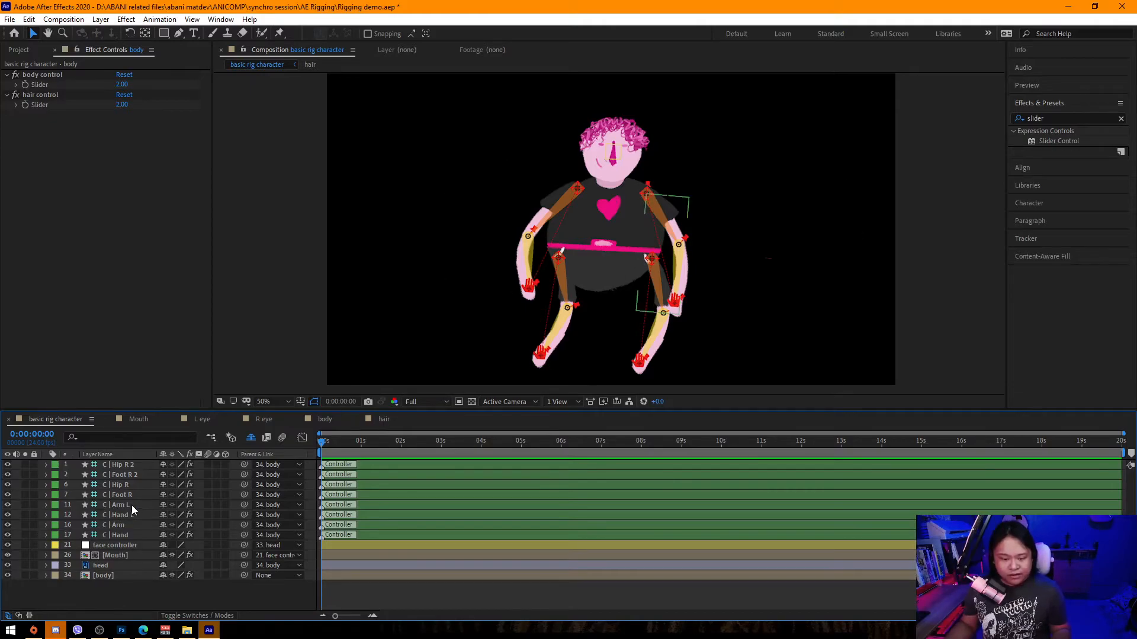
Select all the controller layers and reveal their Position properties in the timeline.
left_click(125, 465)
left_click(936, 249)
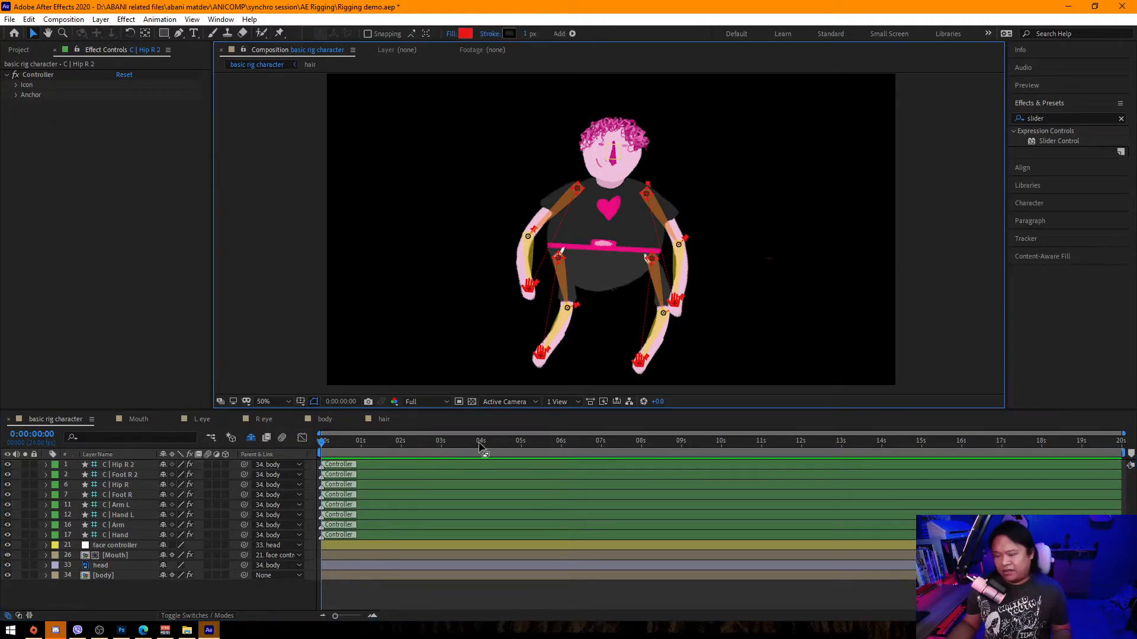
left_click(123, 555)
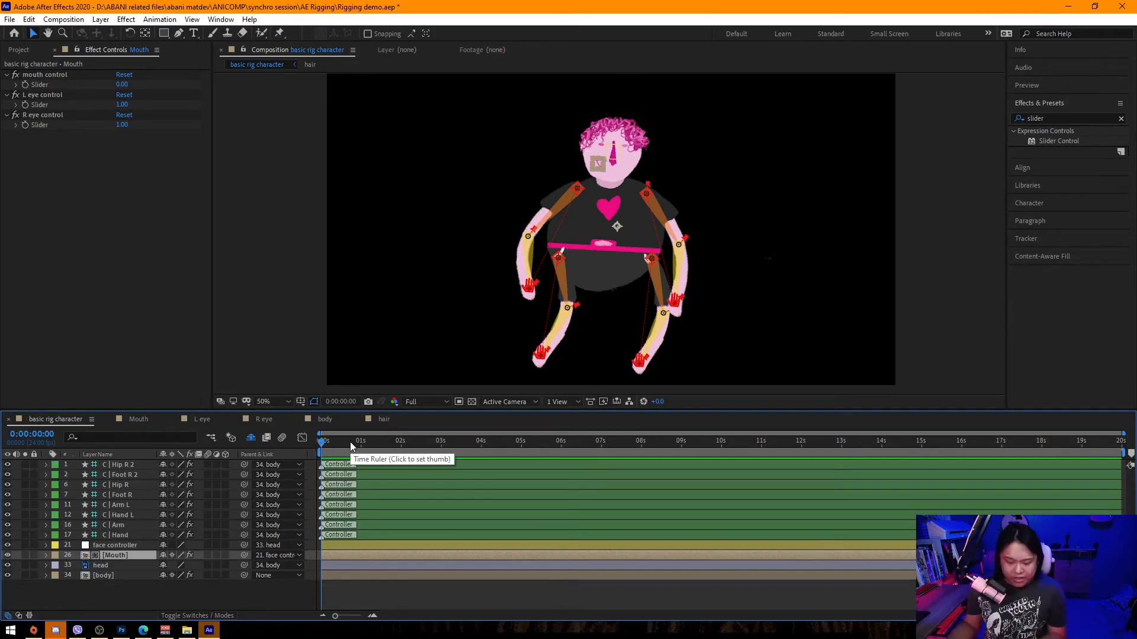
key("=")
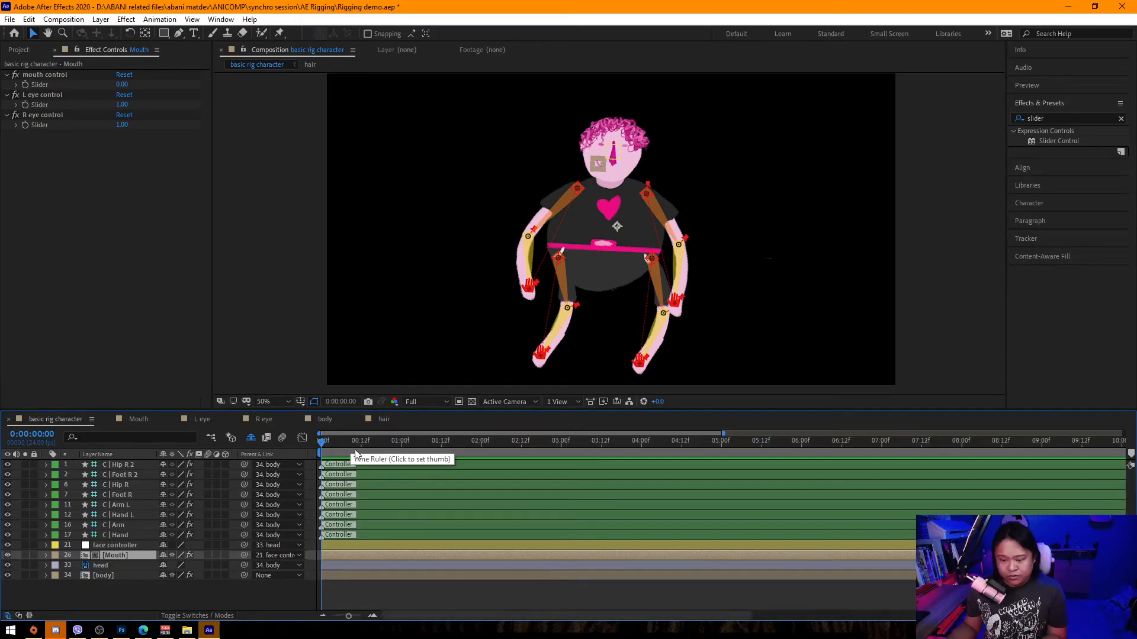
left_click(122, 545)
left_click(124, 535)
left_click(127, 464, "shift")
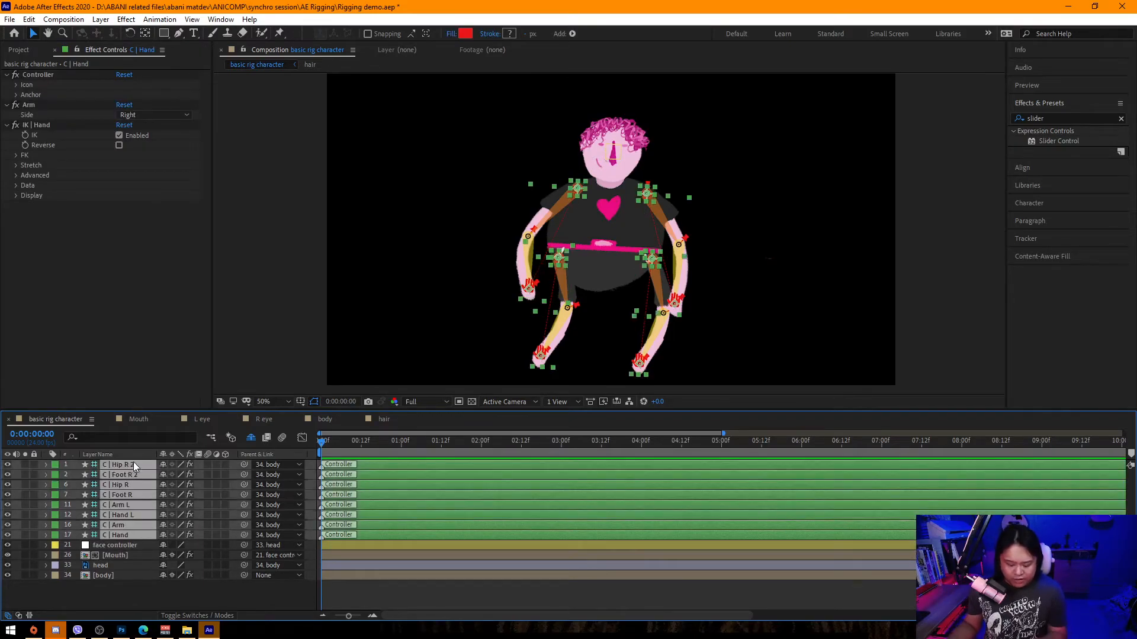
key("p")
scroll(76, 466, "down", 1)
scroll(147, 514, "down", 2)
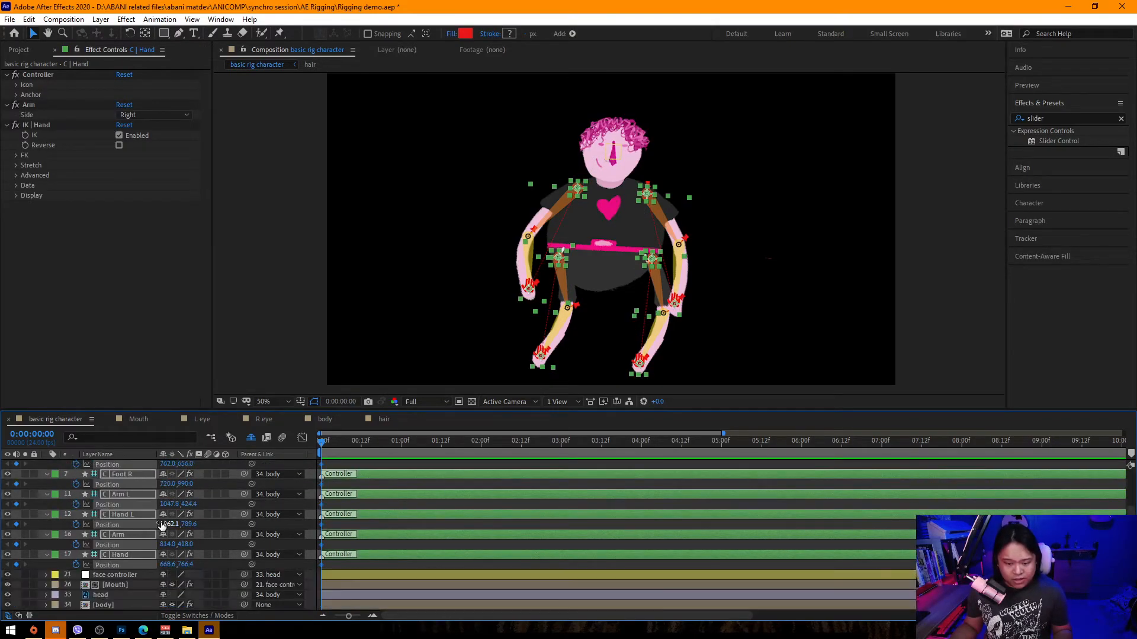
Reveal the face controller's Position, the head's Rotation and the body's Position and Rotation, and expand the body's slider controls.
left_click(122, 577)
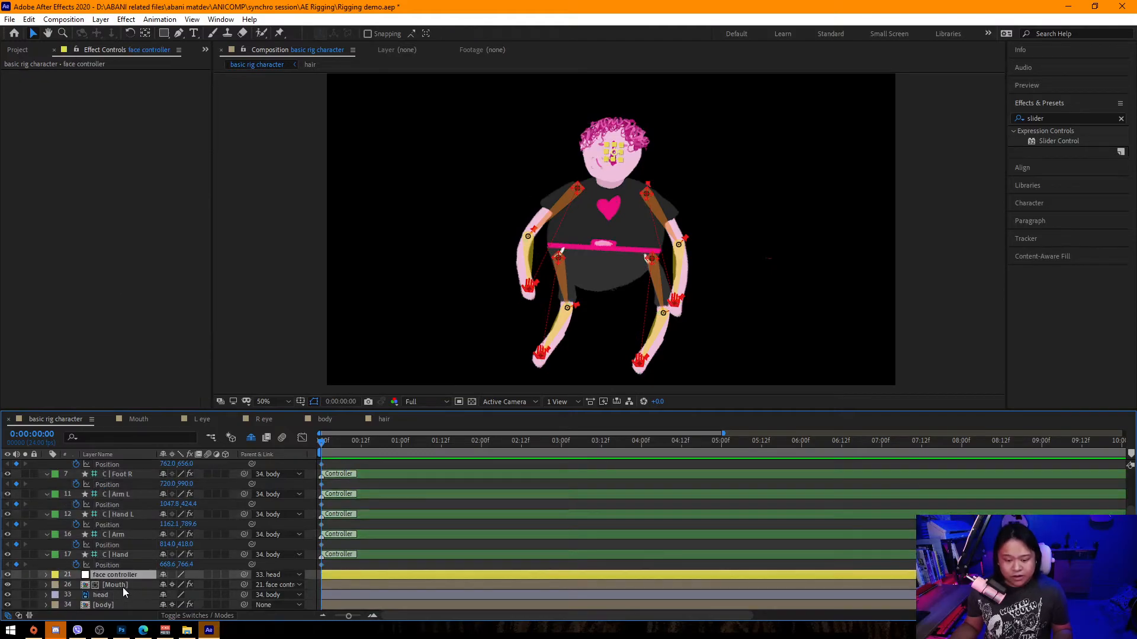
key("p")
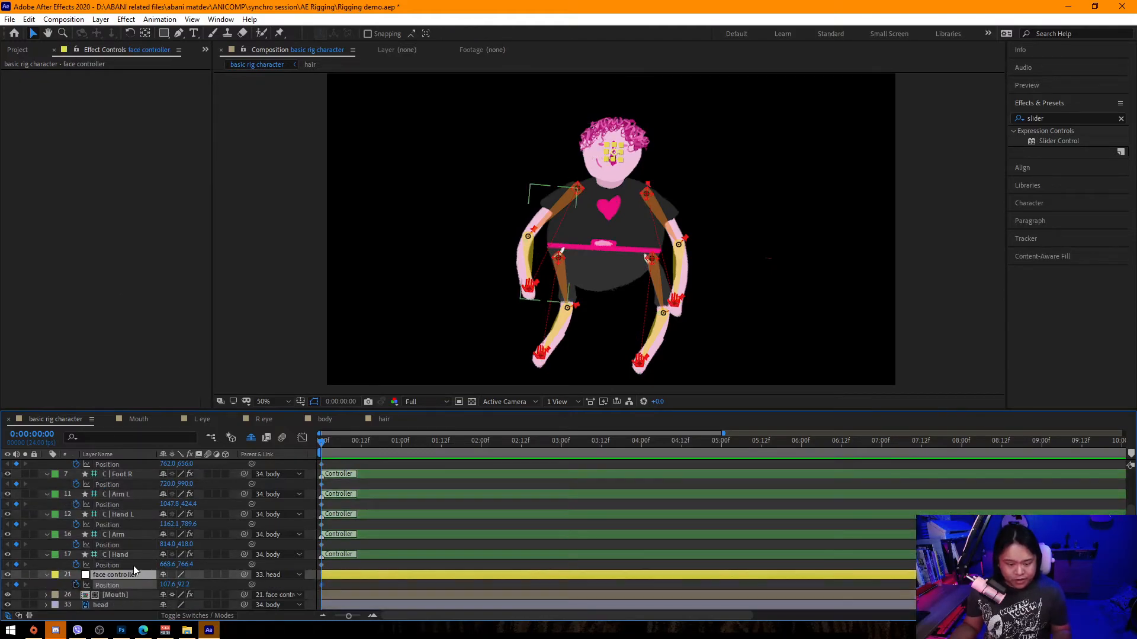
scroll(133, 566, "down", 1)
left_click(122, 584)
left_click(26, 85)
left_click(24, 125)
left_click(25, 105)
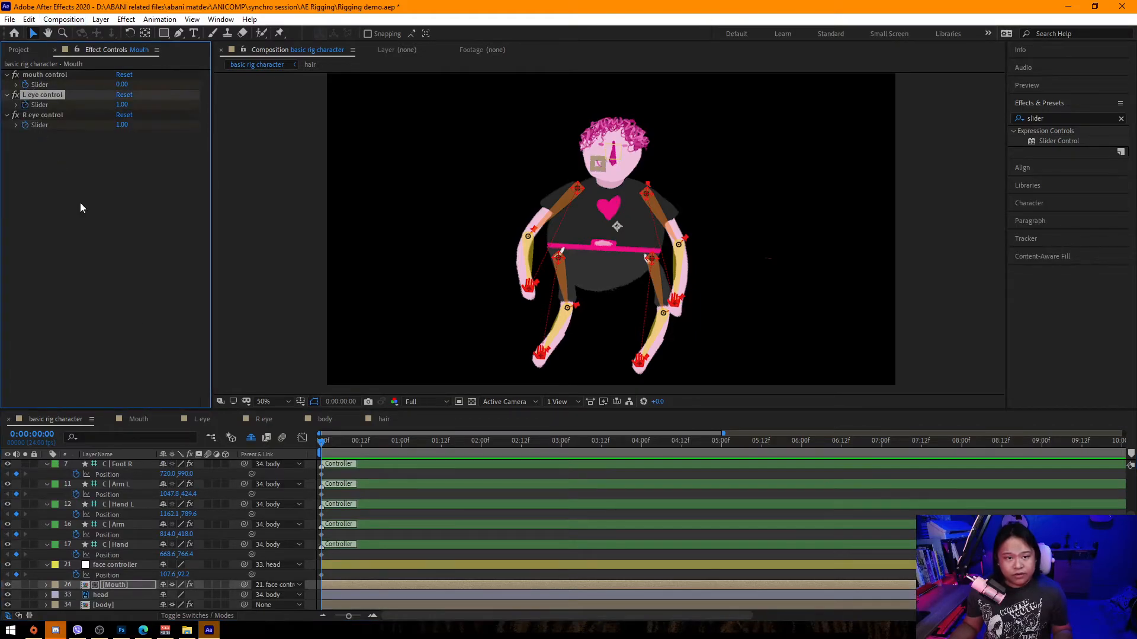
left_click(106, 594)
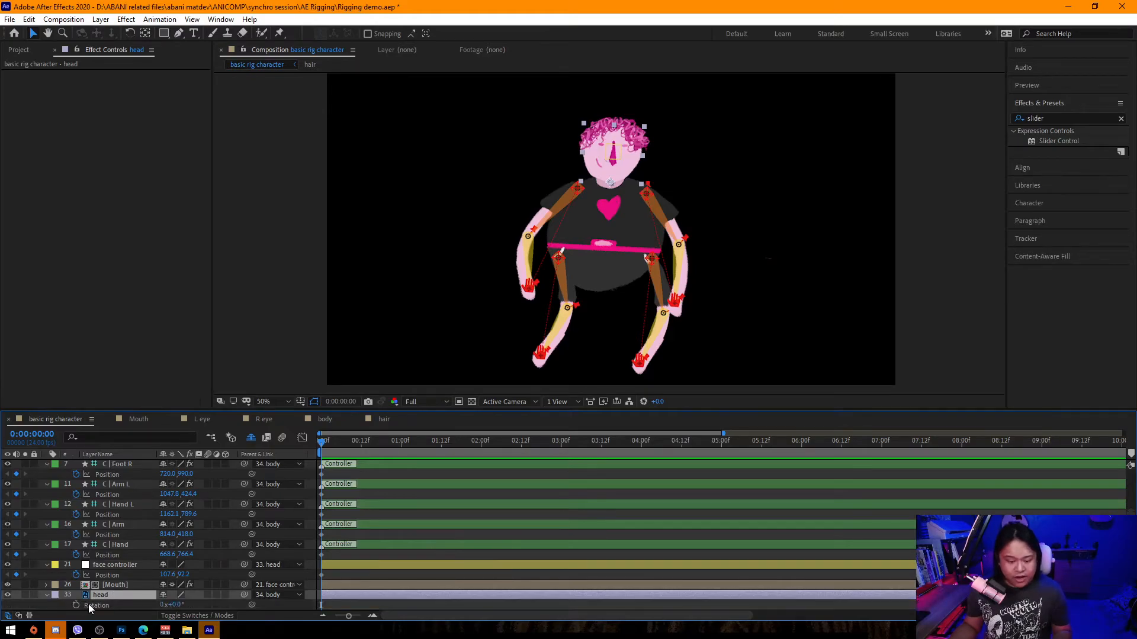
key("r")
left_click(107, 601)
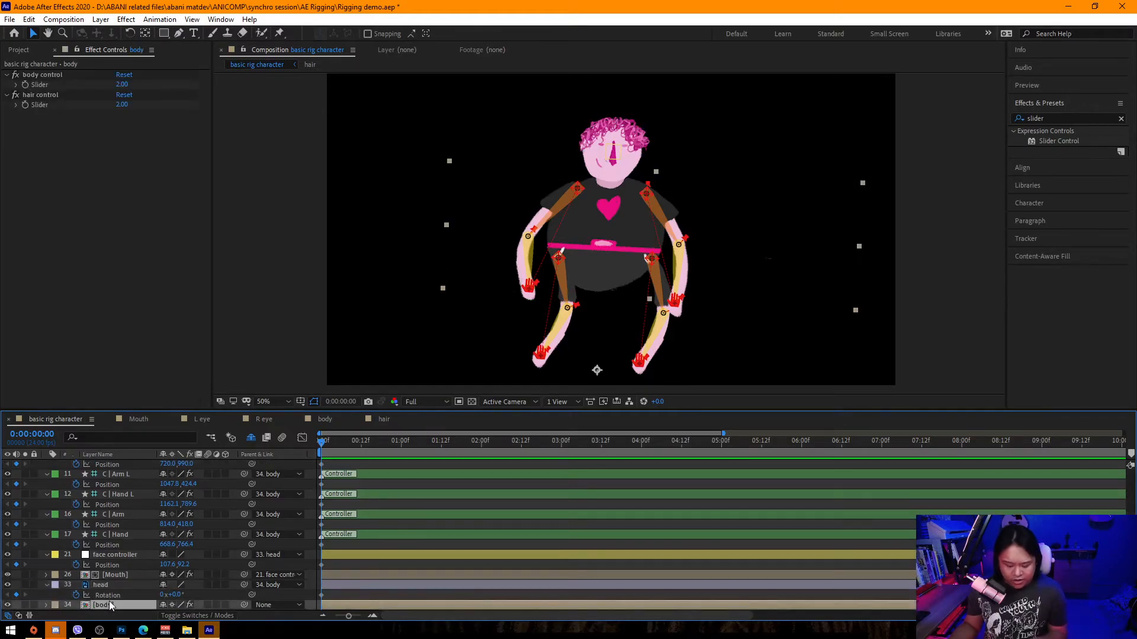
key("p")
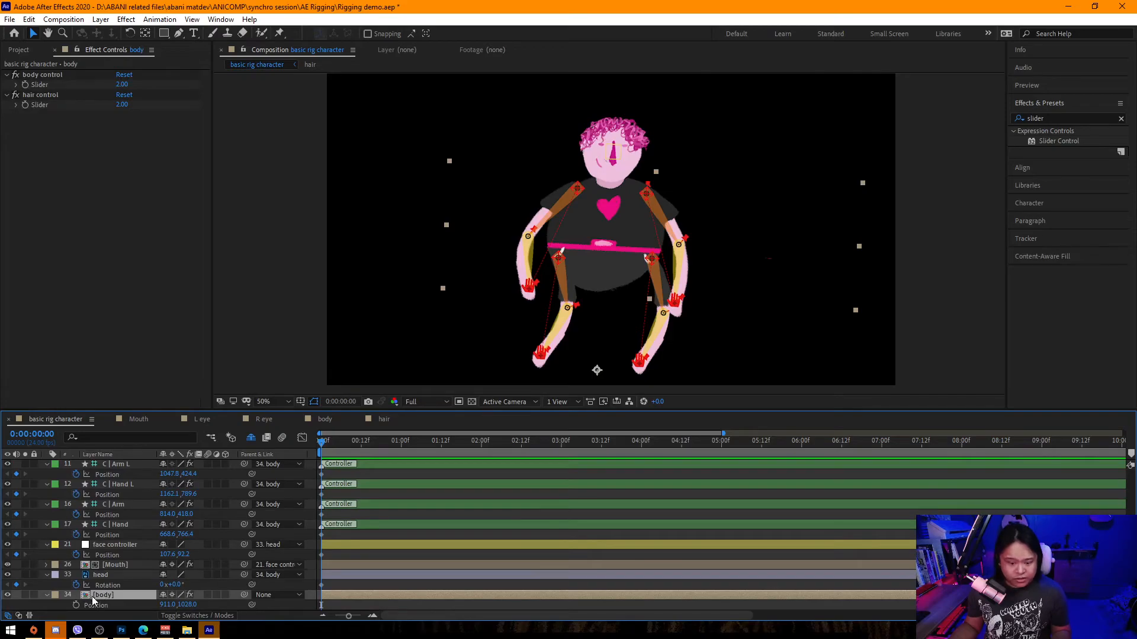
key("shift+r")
left_click_drag(77, 595, 76, 605)
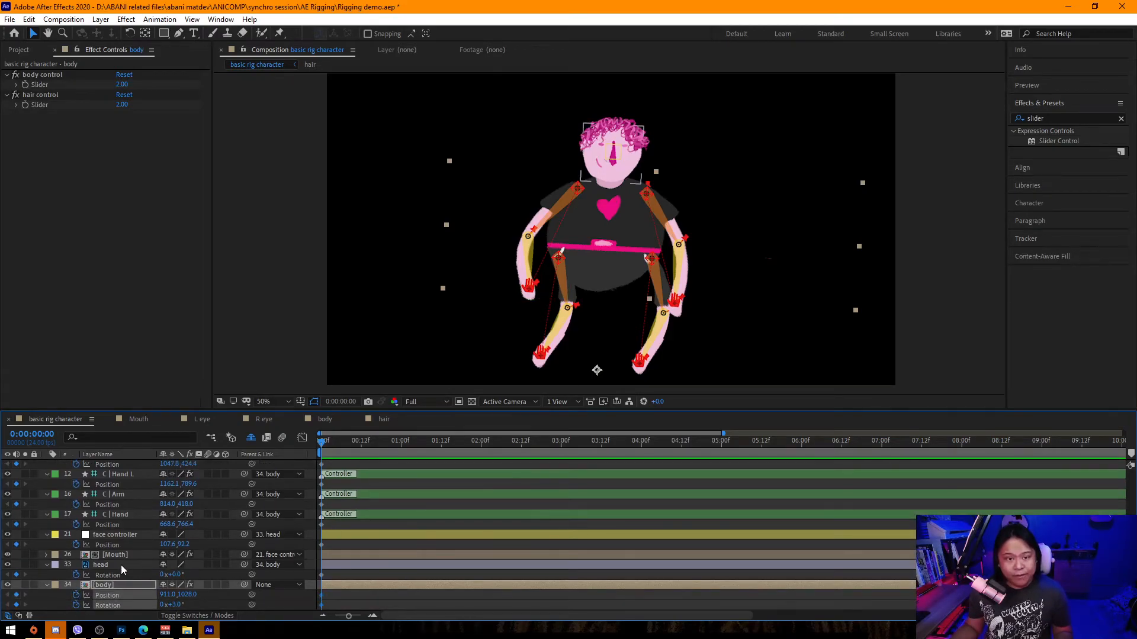
left_click(26, 85)
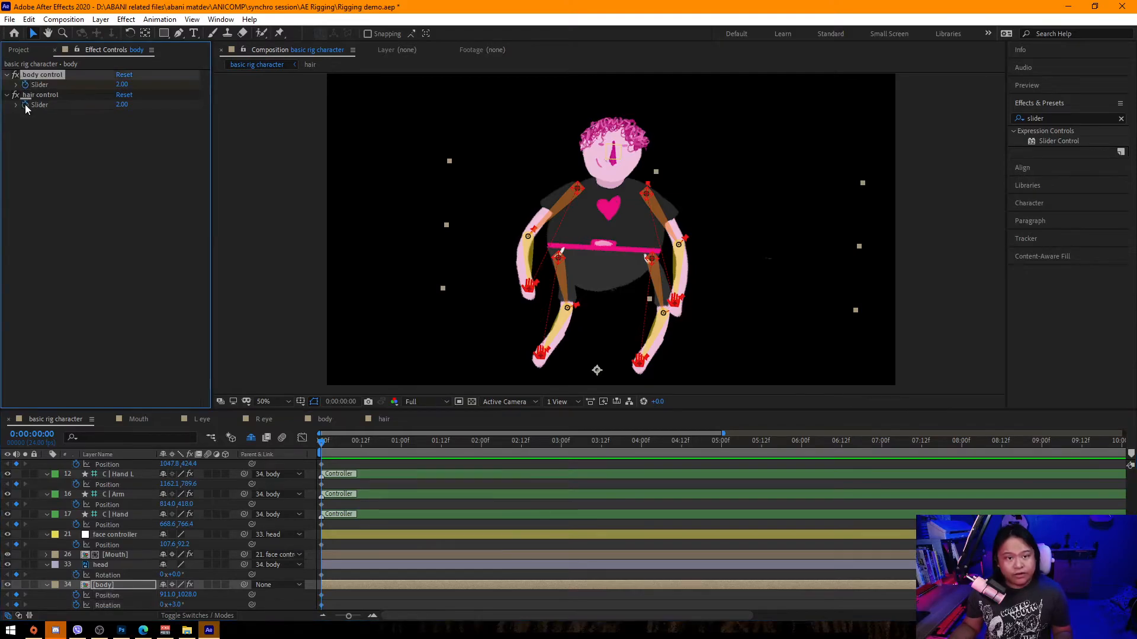
left_click(25, 104)
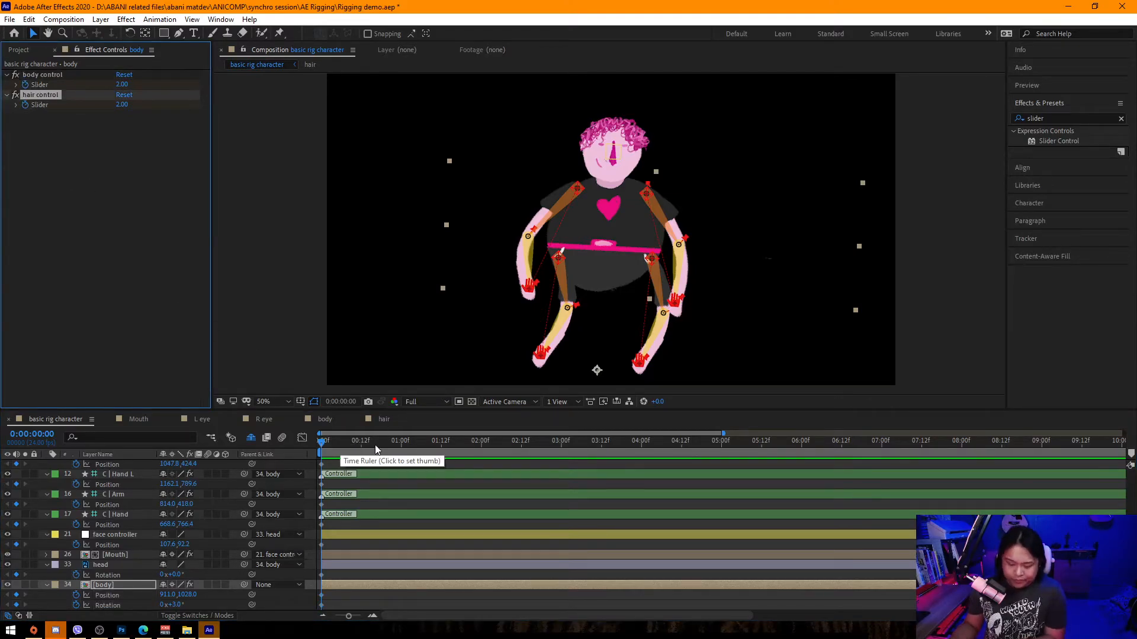
At 1 second, move the face controller to the right to turn the face.
left_click(400, 444)
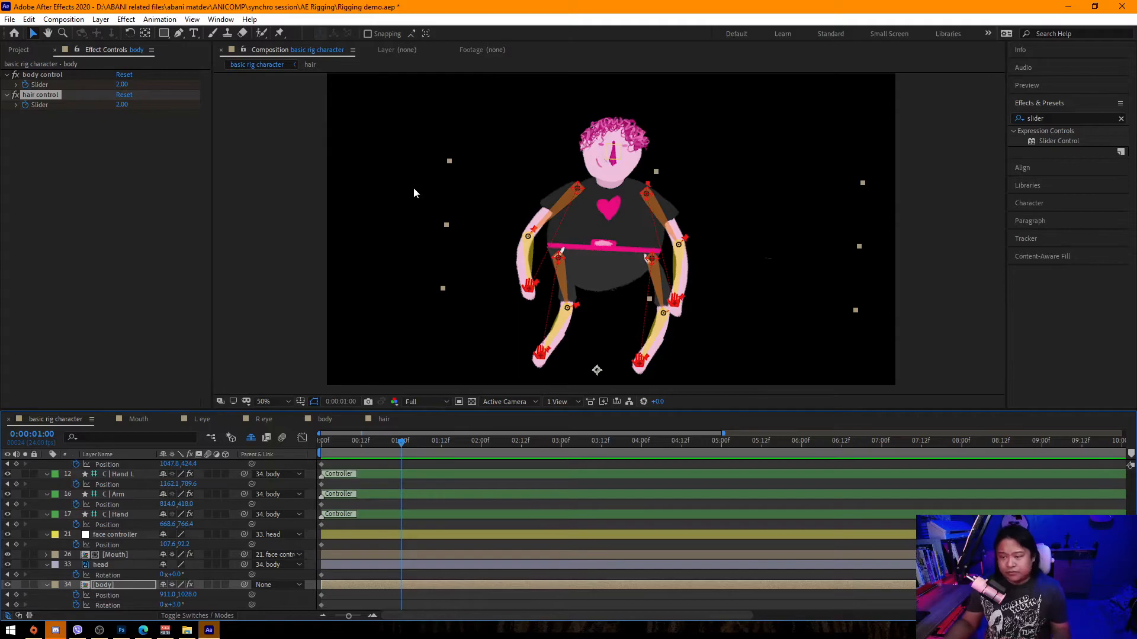
left_click(305, 218)
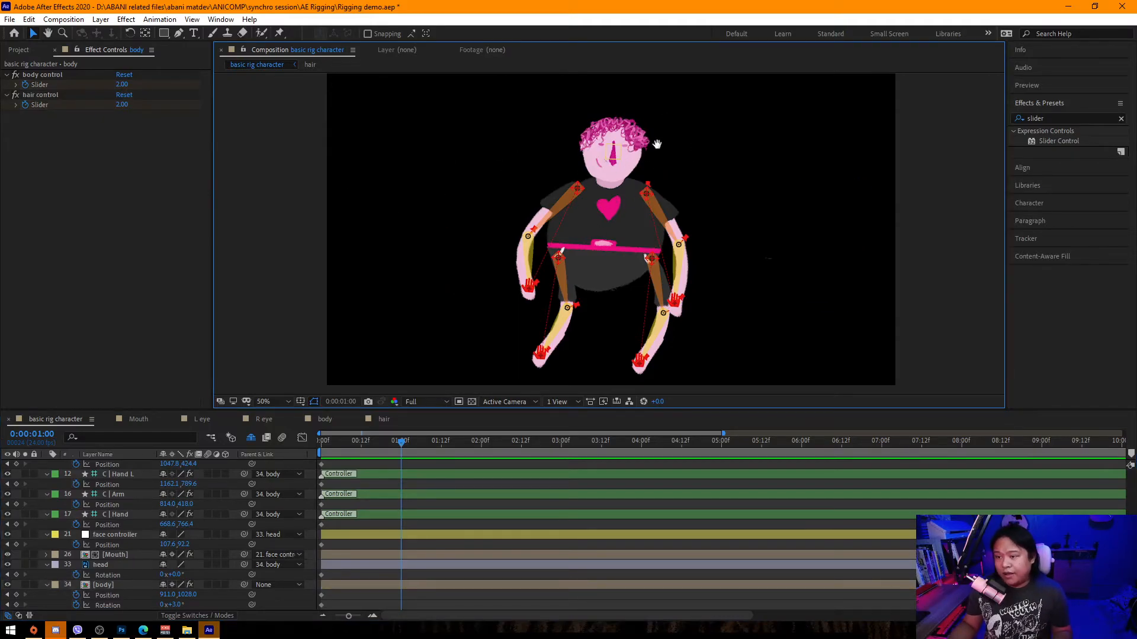
left_click_drag(657, 142, 640, 176)
scroll(602, 215, "up", 2)
left_click_drag(601, 215, 554, 419)
left_click(522, 272)
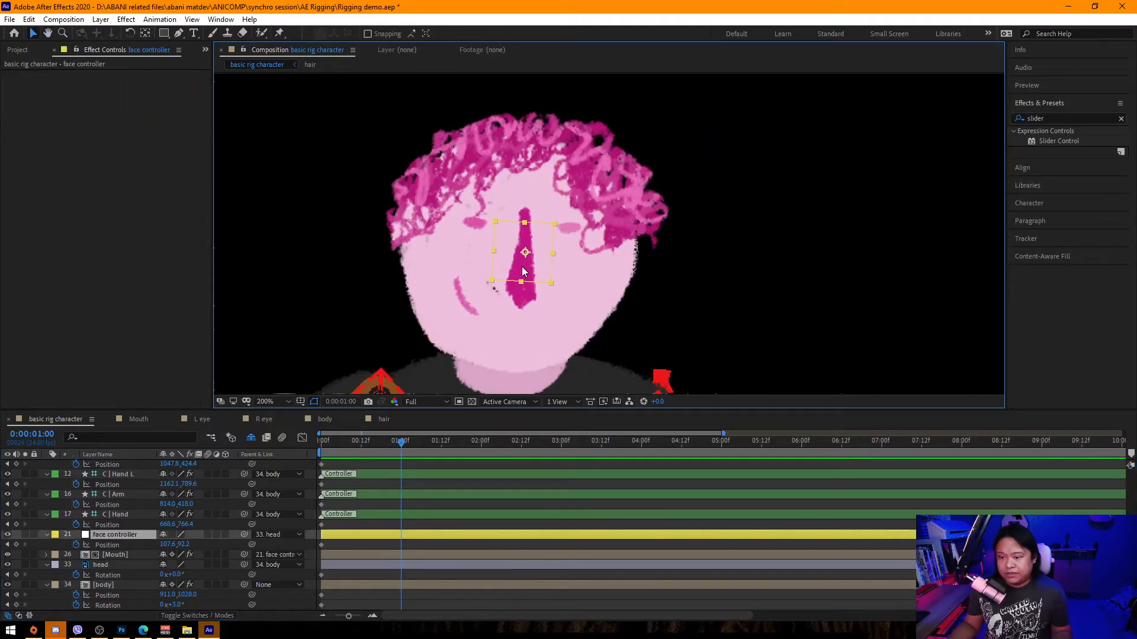
left_click_drag(521, 266, 584, 270)
scroll(112, 609, "up", 3)
scroll(115, 574, "down", 3)
Set the body control slider on the body layer to 2.48.
left_click(114, 582)
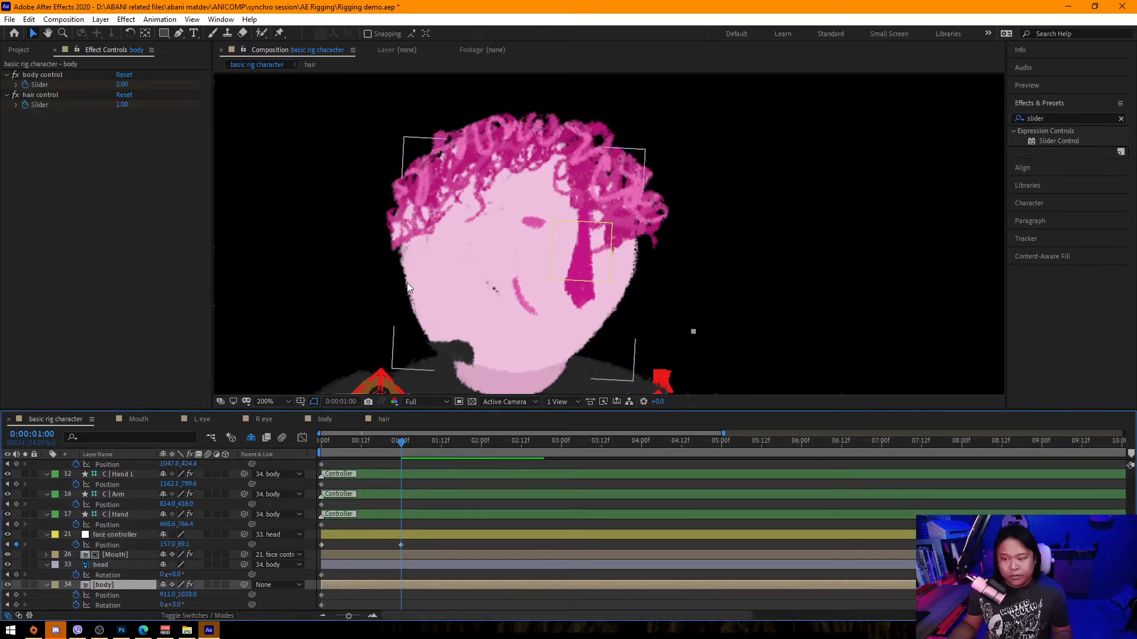
left_click(136, 85)
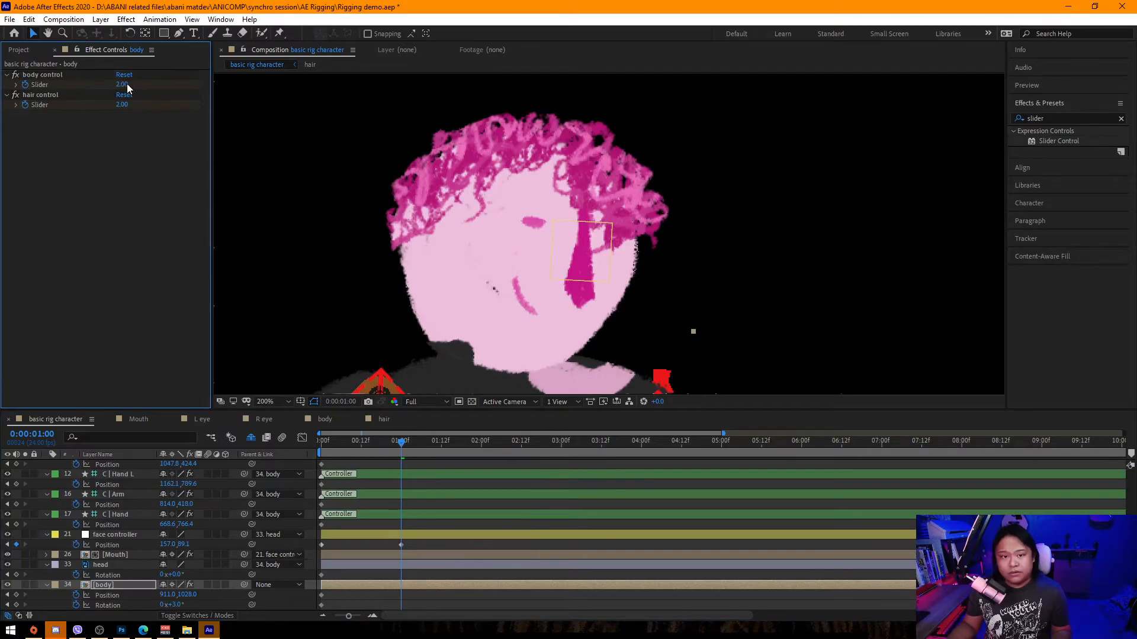
left_click_drag(124, 84, 150, 83)
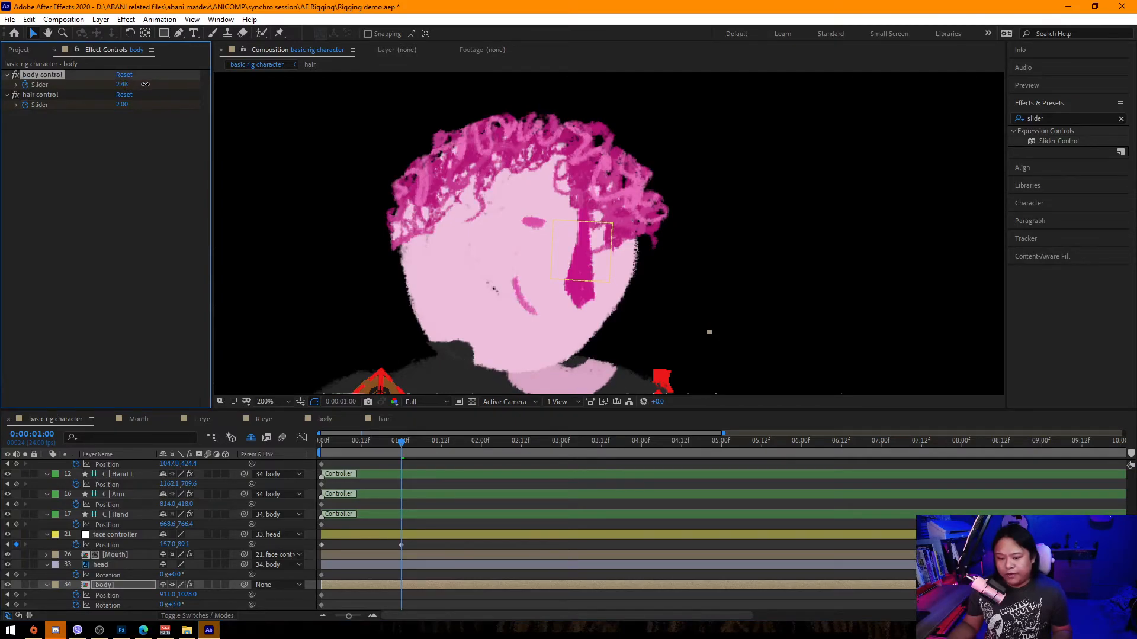
Keyframe the head layer's position at 1 second, shifting it to 970, 390.5.
left_click(107, 565)
key("r")
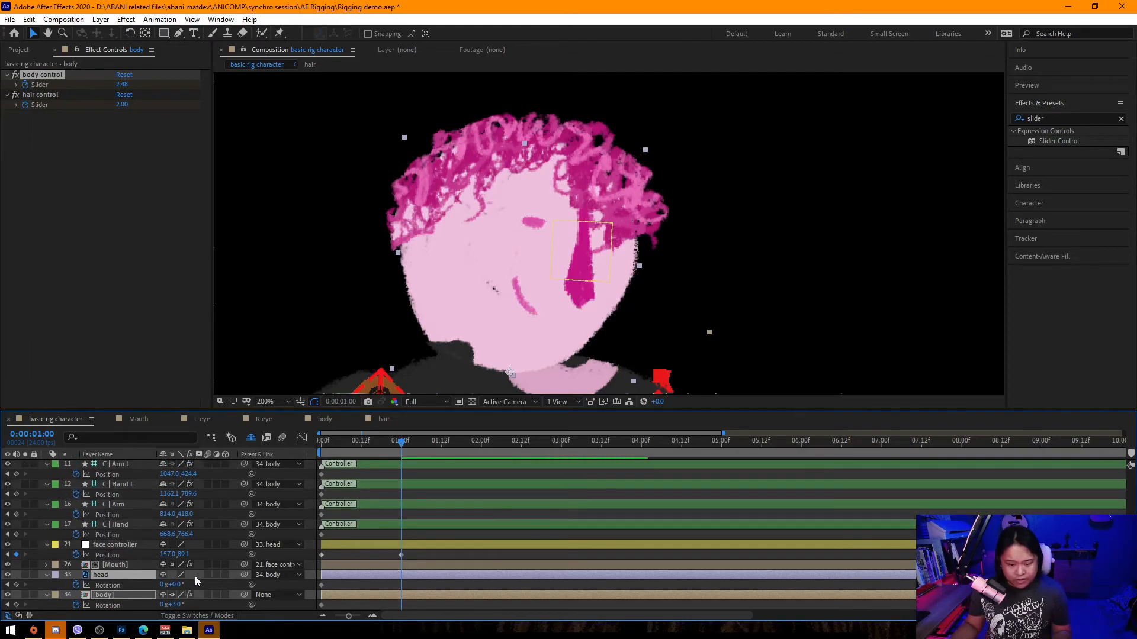
left_click(193, 577)
left_click(118, 577)
key("p")
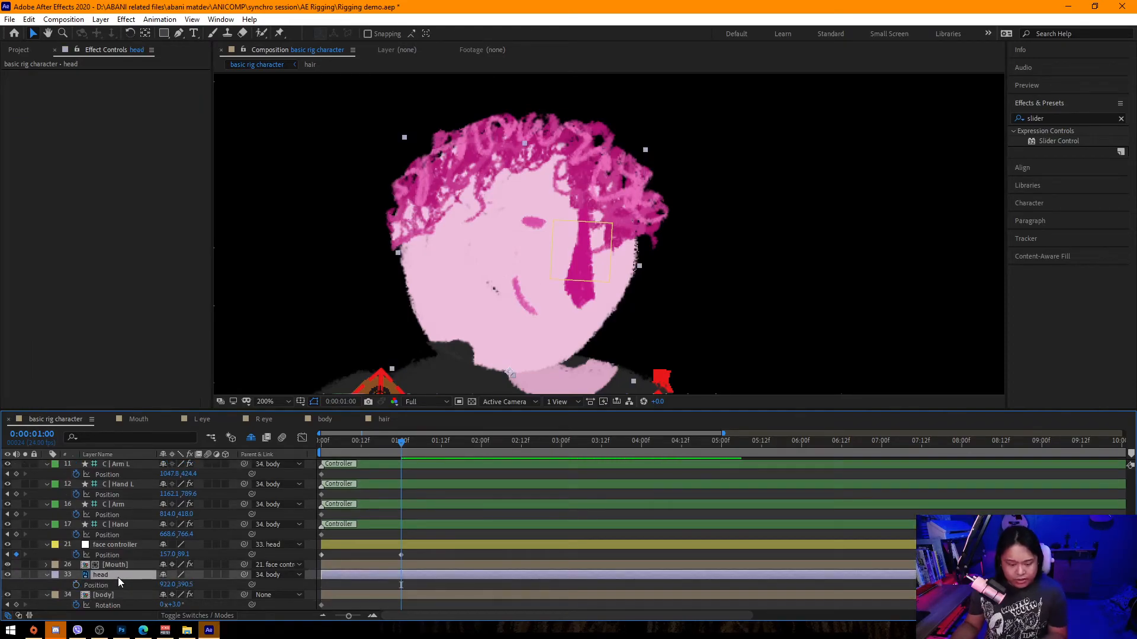
left_click(76, 584)
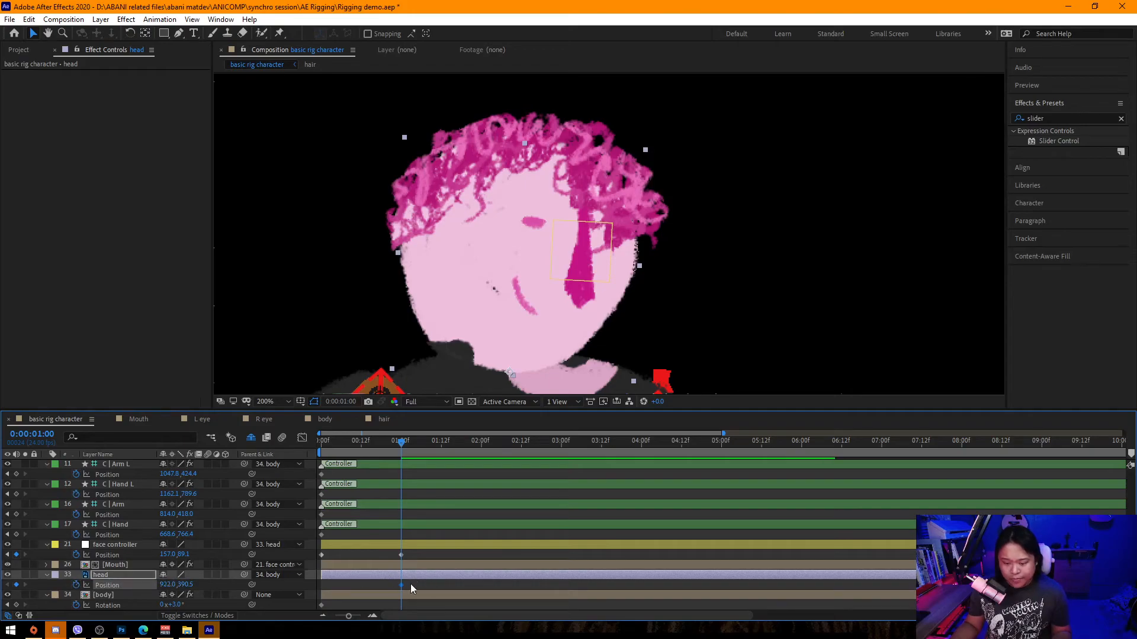
left_click_drag(167, 585, 201, 587)
scroll(436, 309, "down", 1)
left_click_drag(511, 295, 458, 204)
scroll(115, 537, "up", 3)
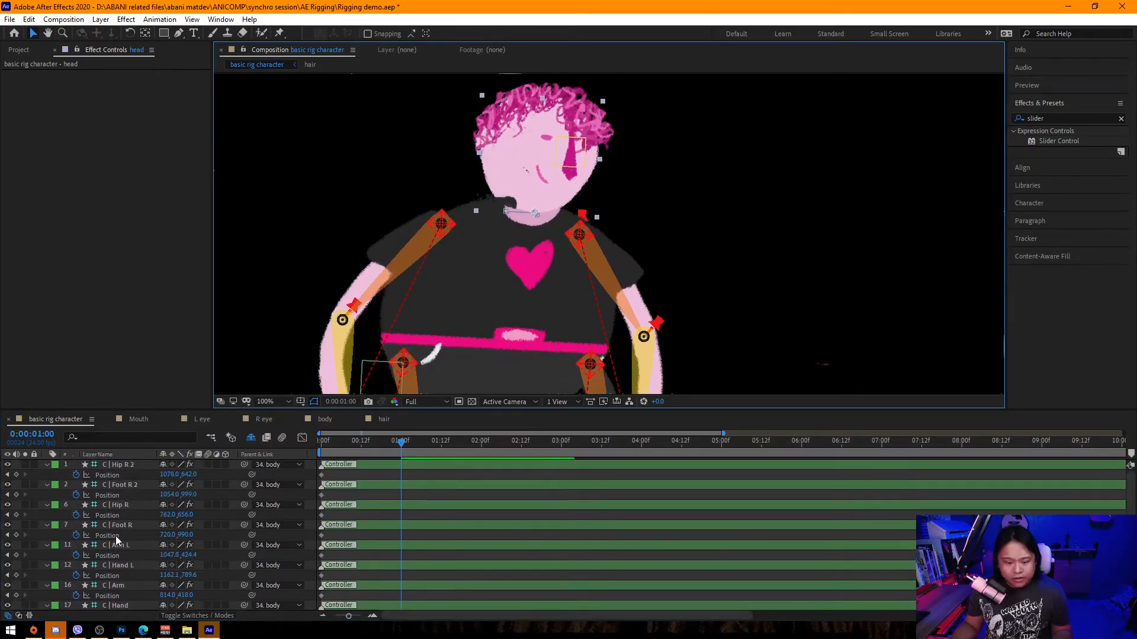
scroll(133, 528, "down", 3)
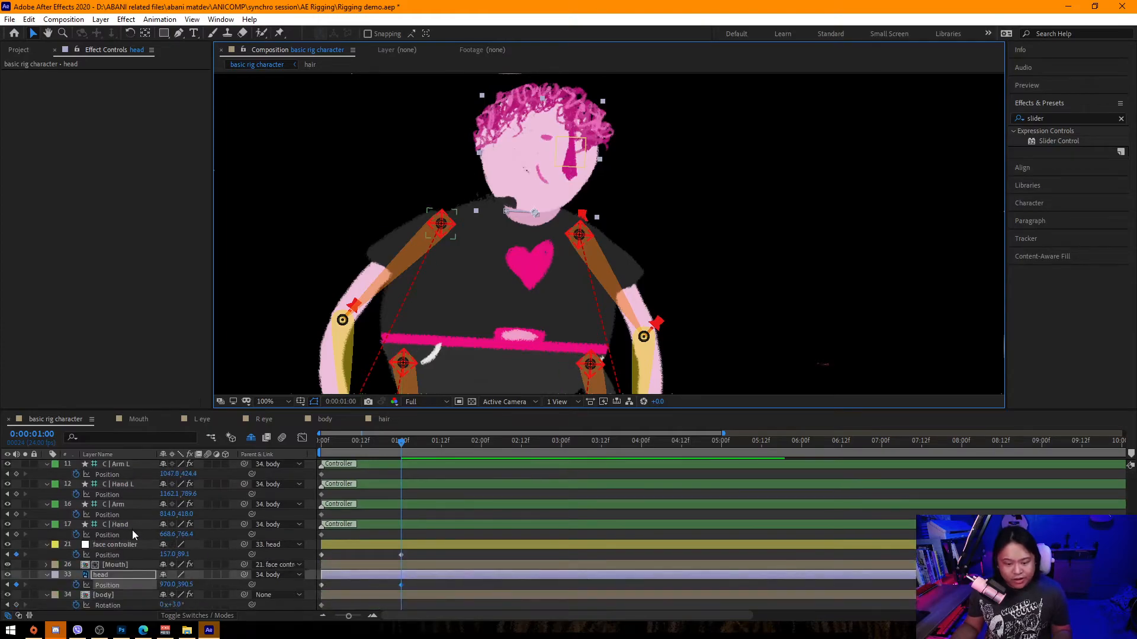
left_click(119, 594)
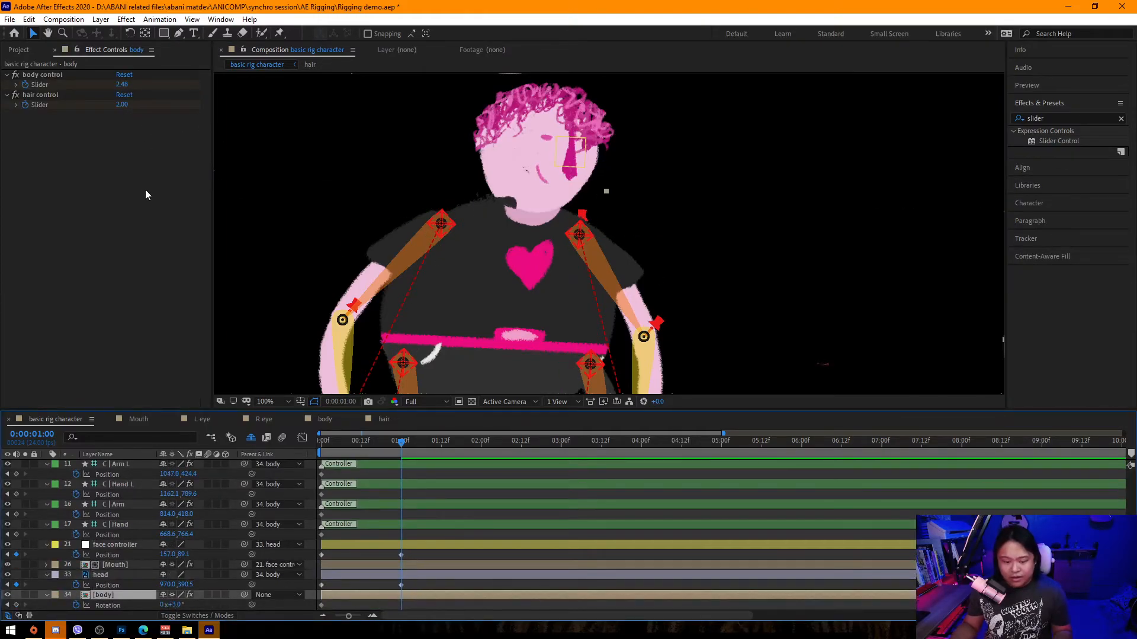
Set the hair control slider on the body layer to 2.68.
left_click_drag(122, 105, 167, 111)
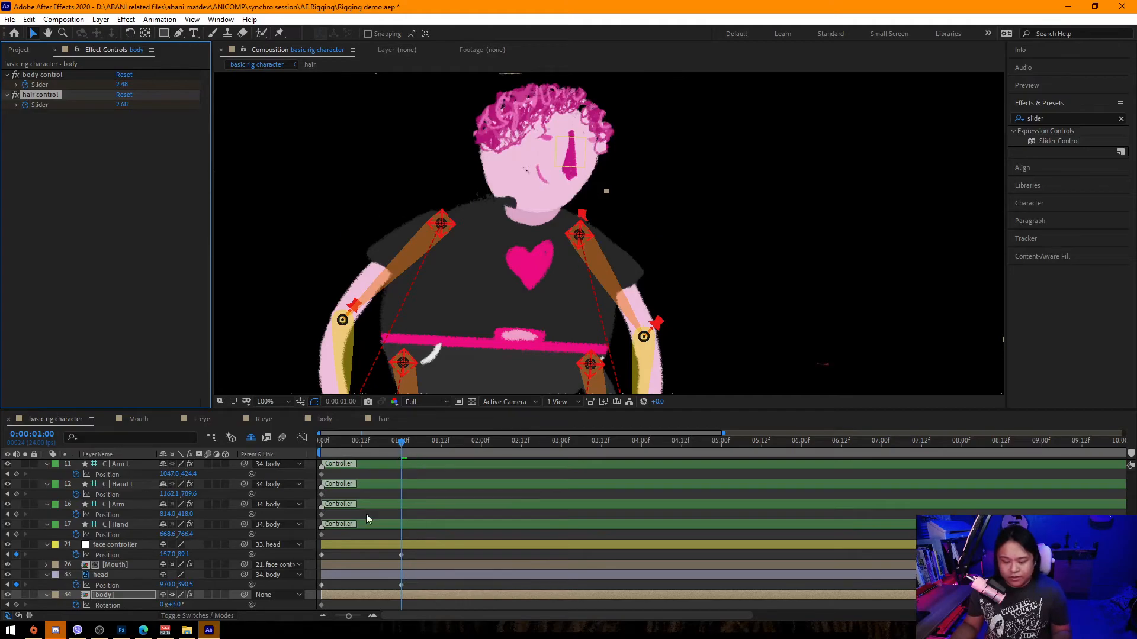
scroll(489, 204, "down", 1)
left_click_drag(604, 255, 563, 190)
key("v")
scroll(116, 544, "up", 3)
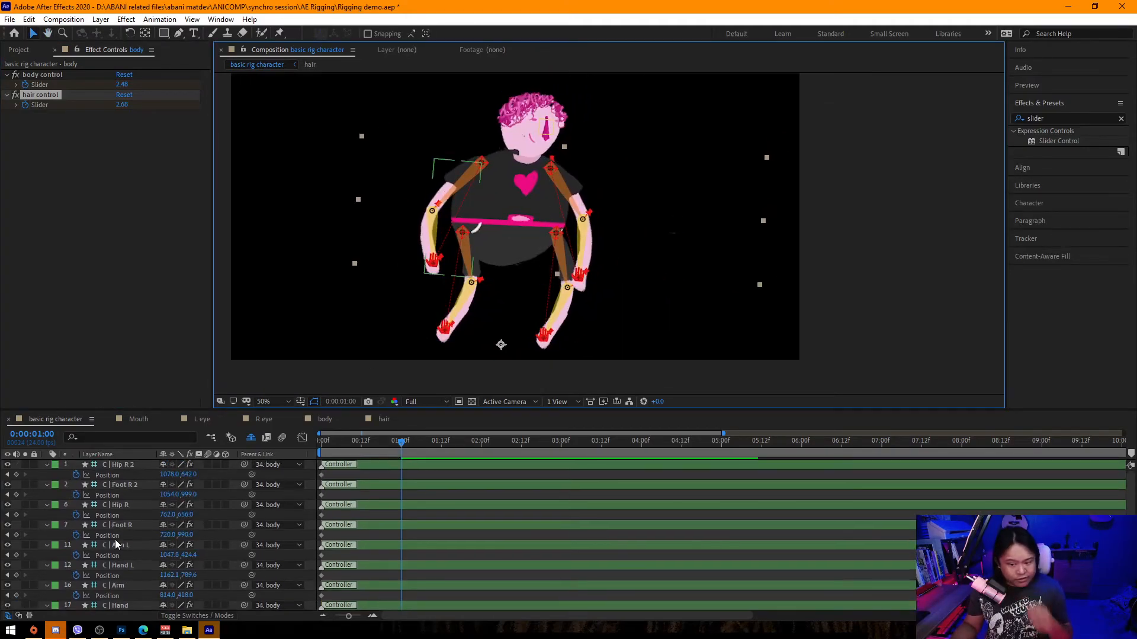
scroll(116, 544, "up", 2)
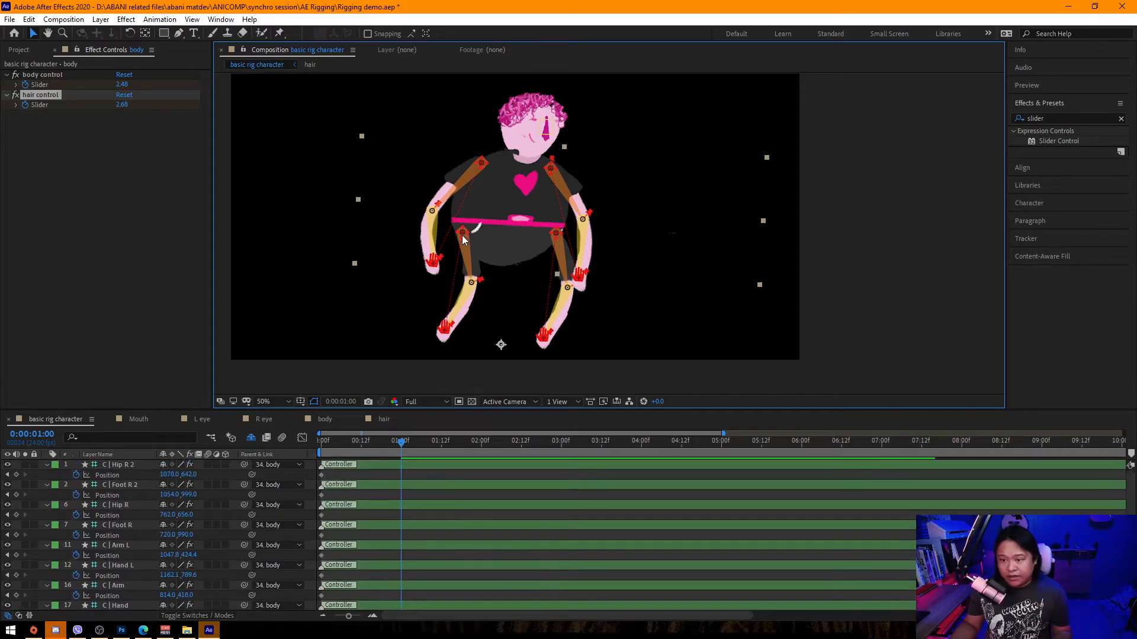
Try moving the right hip controller and scrubbing its position, undoing each change.
left_click_drag(463, 233, 490, 237)
key("ctrl+z")
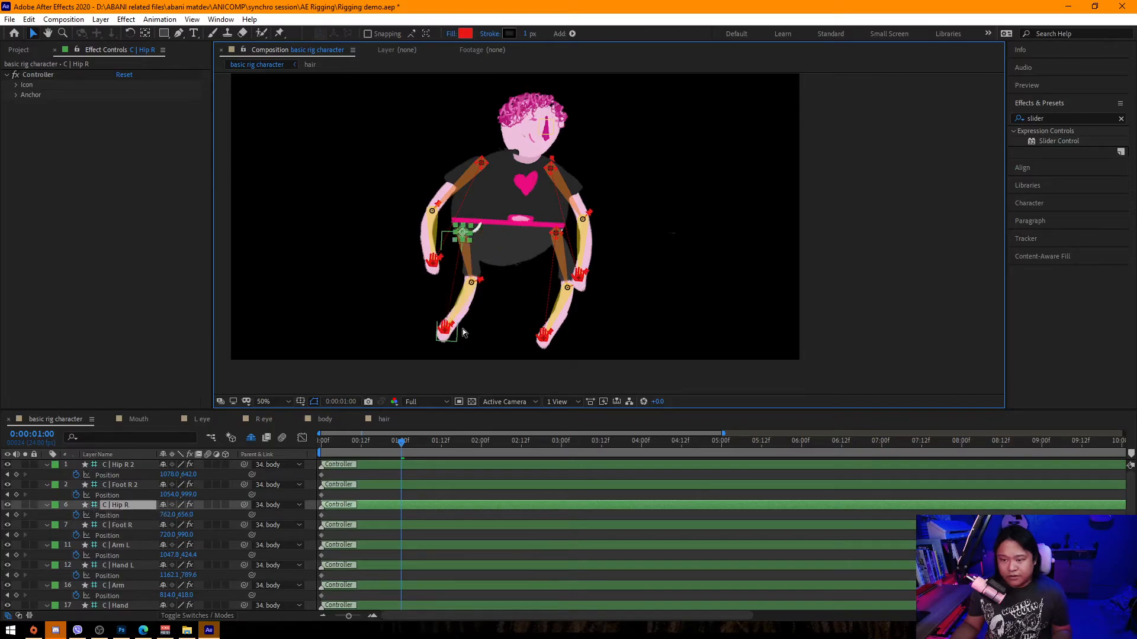
left_click(126, 524, "ctrl")
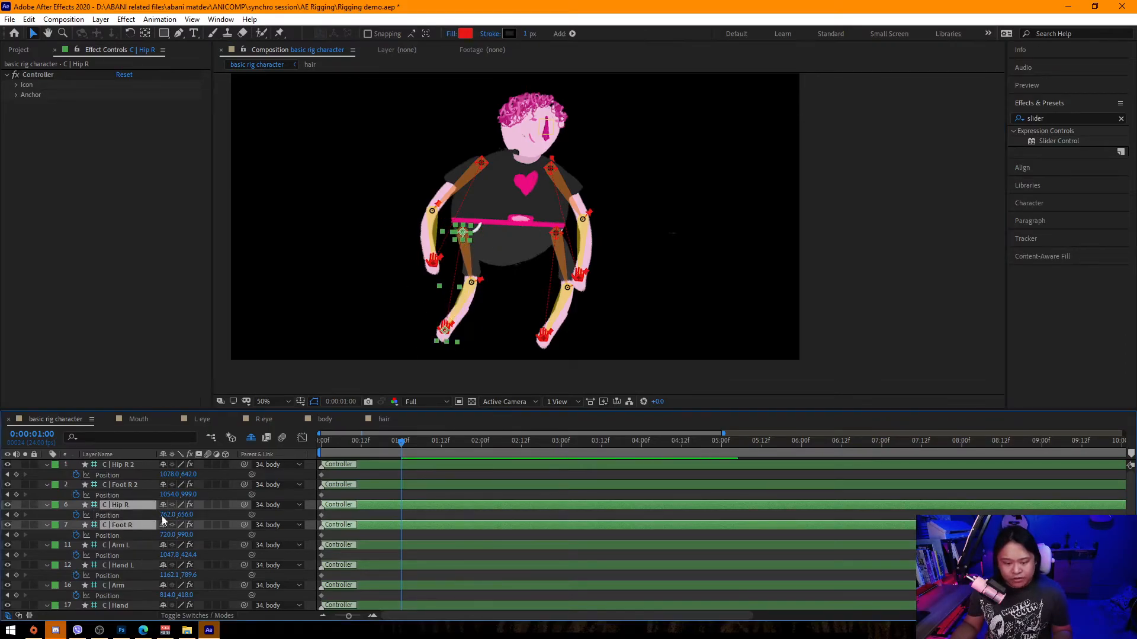
left_click_drag(170, 515, 200, 513)
key("ctrl+z")
key("ctrl+z")
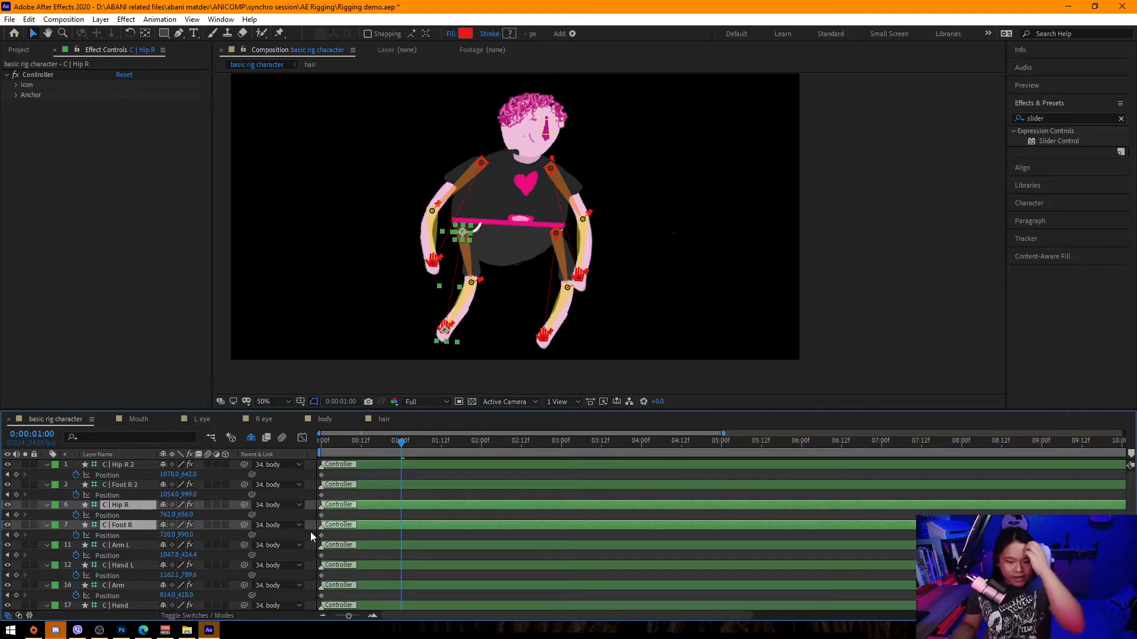
Parent the C | Foot R controller to C | Hip R.
left_click(139, 523)
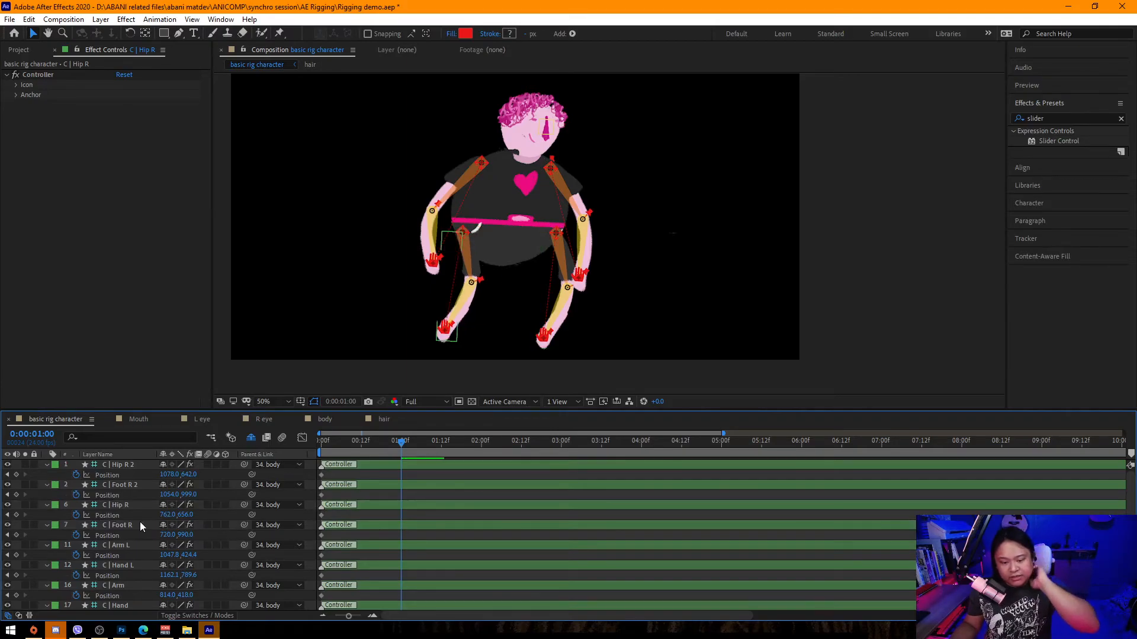
left_click(271, 525)
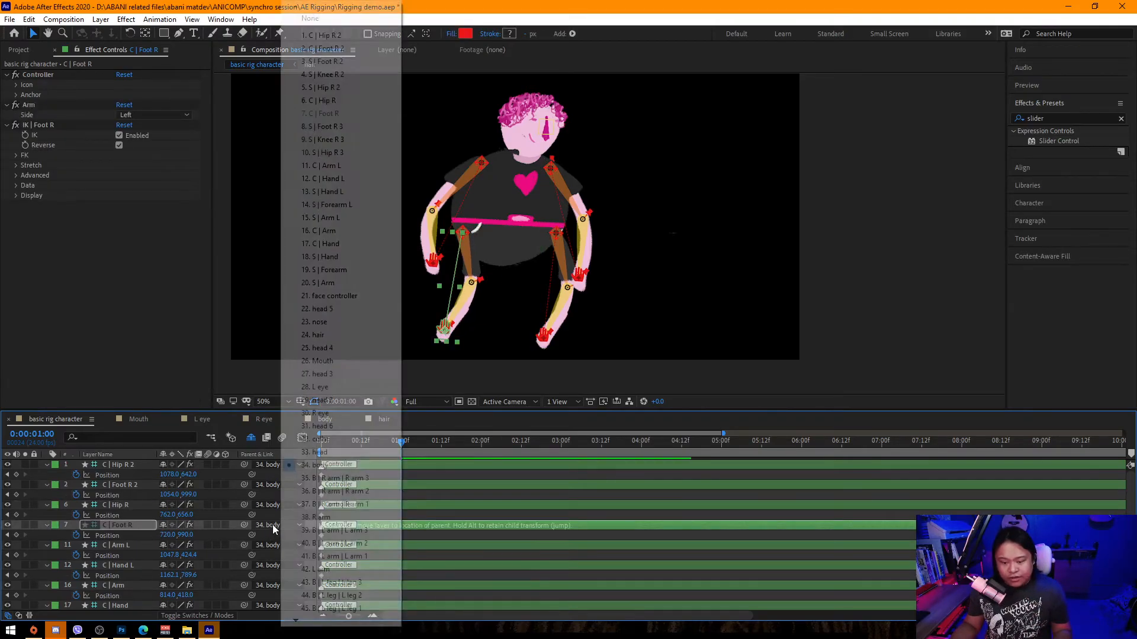
left_click(318, 100)
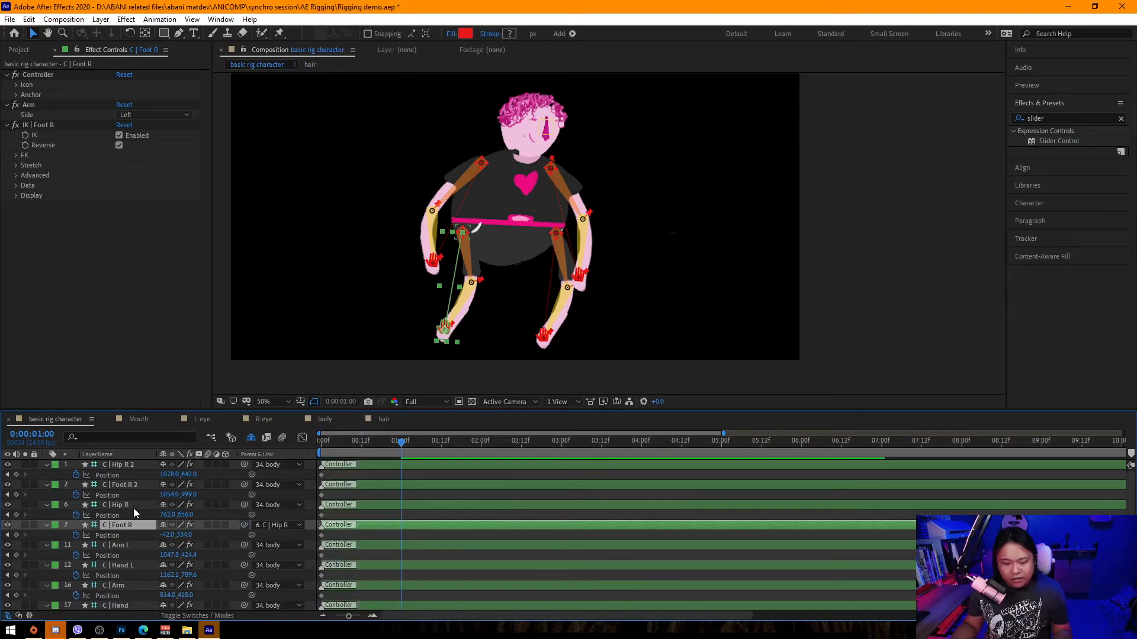
Set the C | Hip R position to 811, 656 at 1 second and parent C | Foot R 2 to C | Hip R 2.
left_click(131, 506)
mouse_move(190, 517)
left_mouse_down()
mouse_move(229, 516)
mouse_move(180, 515)
mouse_move(216, 515)
mouse_move(193, 514)
left_mouse_up()
key("ctrl+z")
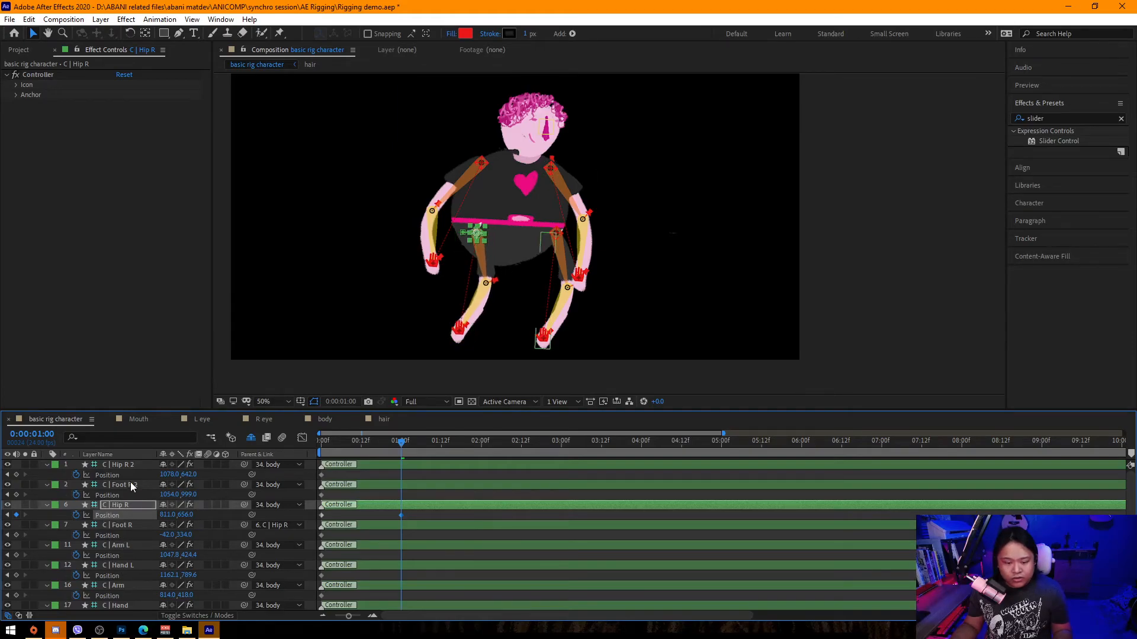
left_click(130, 465)
left_click_drag(244, 485, 158, 475)
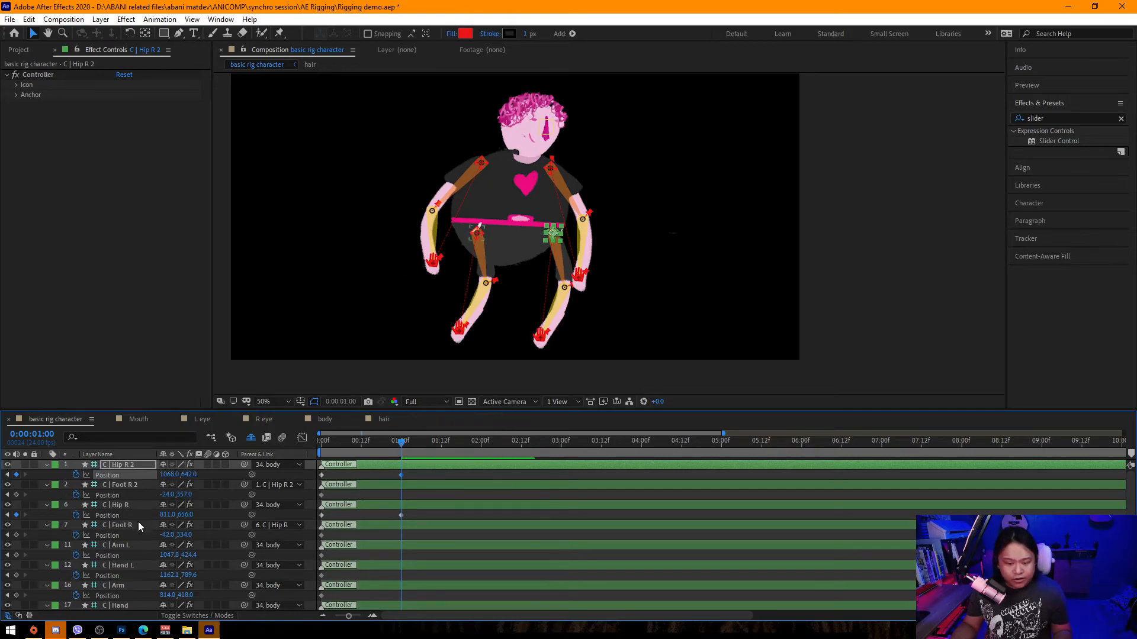
Parent C | Hand L to C | Arm L and C | Hand to C | Arm.
left_click(130, 566)
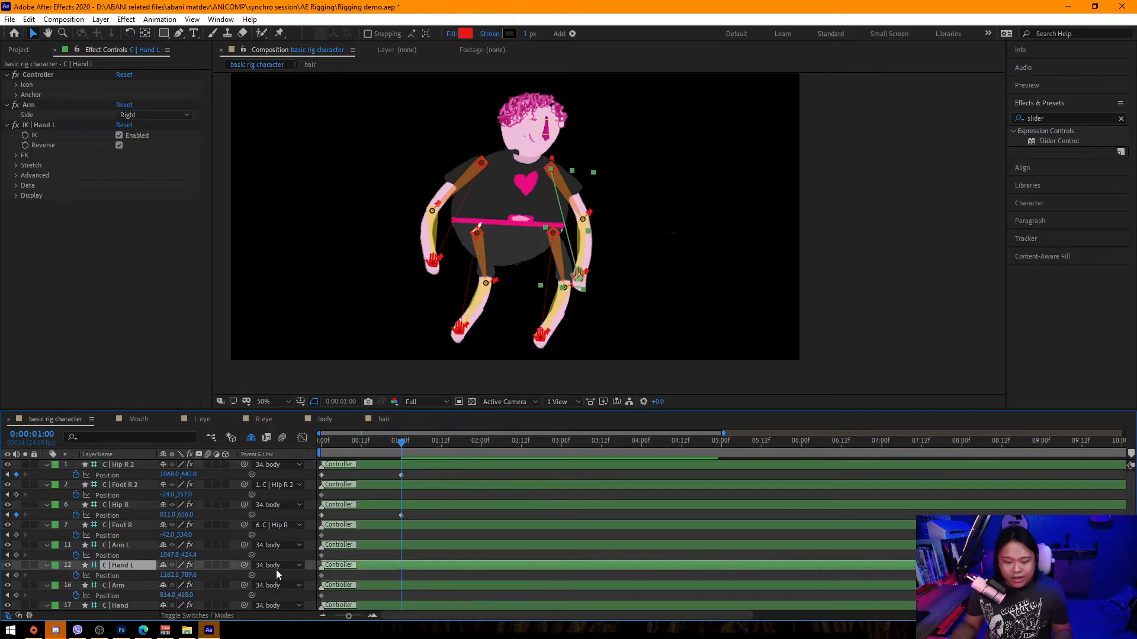
left_click_drag(244, 565, 132, 547)
scroll(133, 583, "down", 1)
left_click(219, 574)
left_click_drag(244, 575, 126, 556)
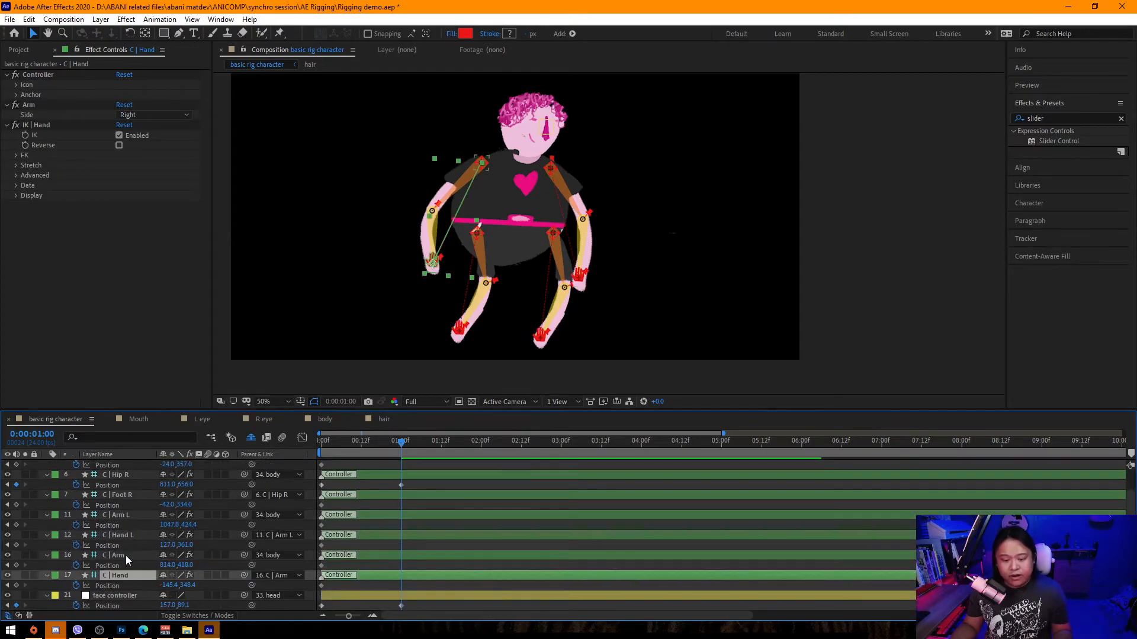
left_click(126, 555)
left_click(129, 575)
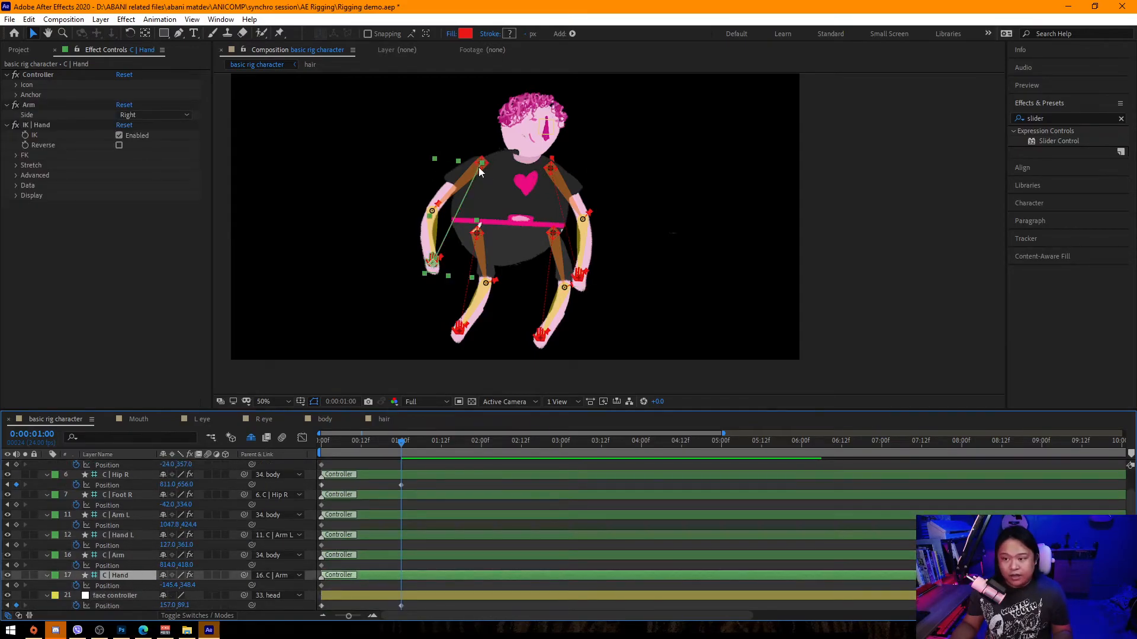
At 1 second, raise both arm controllers slightly in the composition.
left_click(868, 256)
left_click_drag(481, 163, 559, 168)
left_click(553, 168)
Move the R arm layer up in the layer stack, above the body layer.
scroll(154, 562, "down", 3)
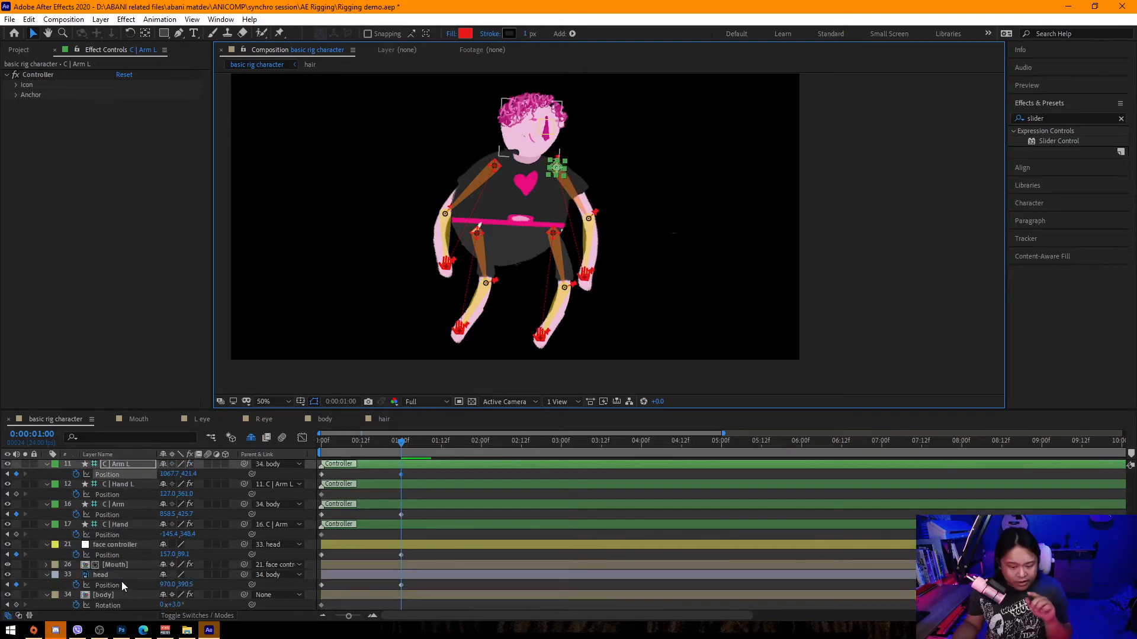
left_click(251, 438)
scroll(136, 587, "down", 5)
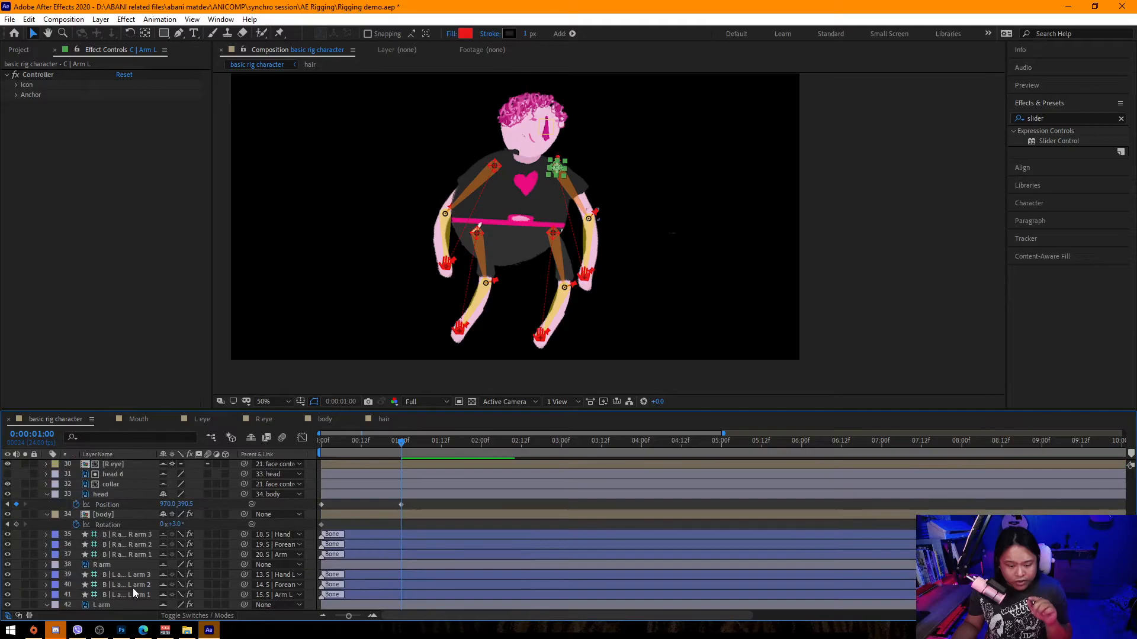
scroll(133, 588, "down", 3)
left_click(103, 525)
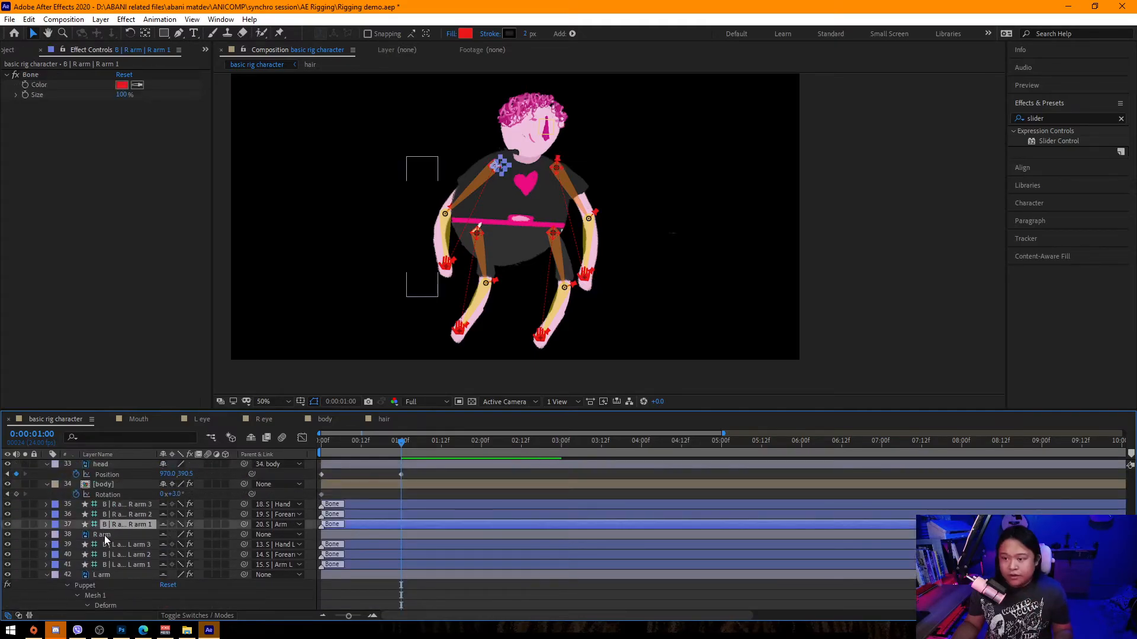
left_click(104, 535)
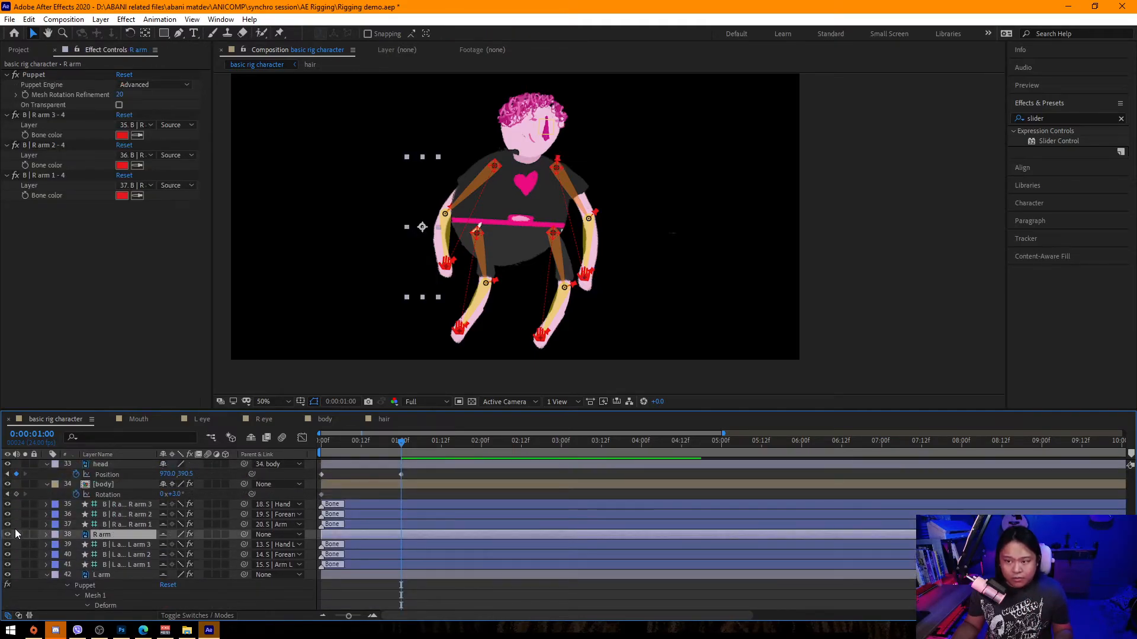
left_click_drag(101, 539, 101, 480)
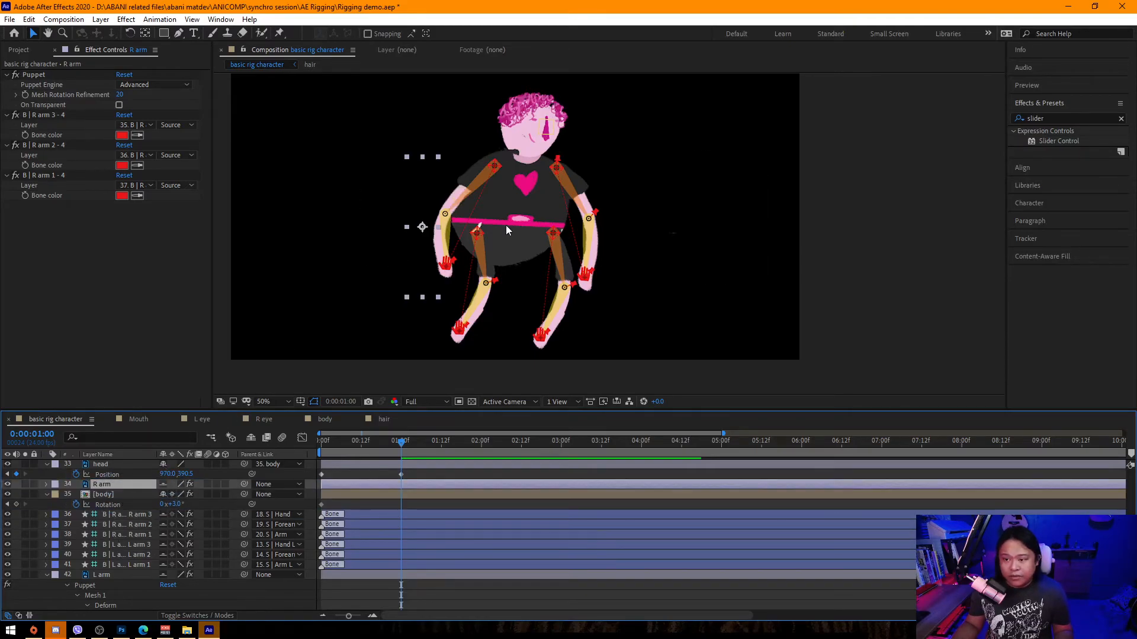
Set the work area to end at about 1:12 and return to the start of the timeline.
scroll(124, 517, "up", 6)
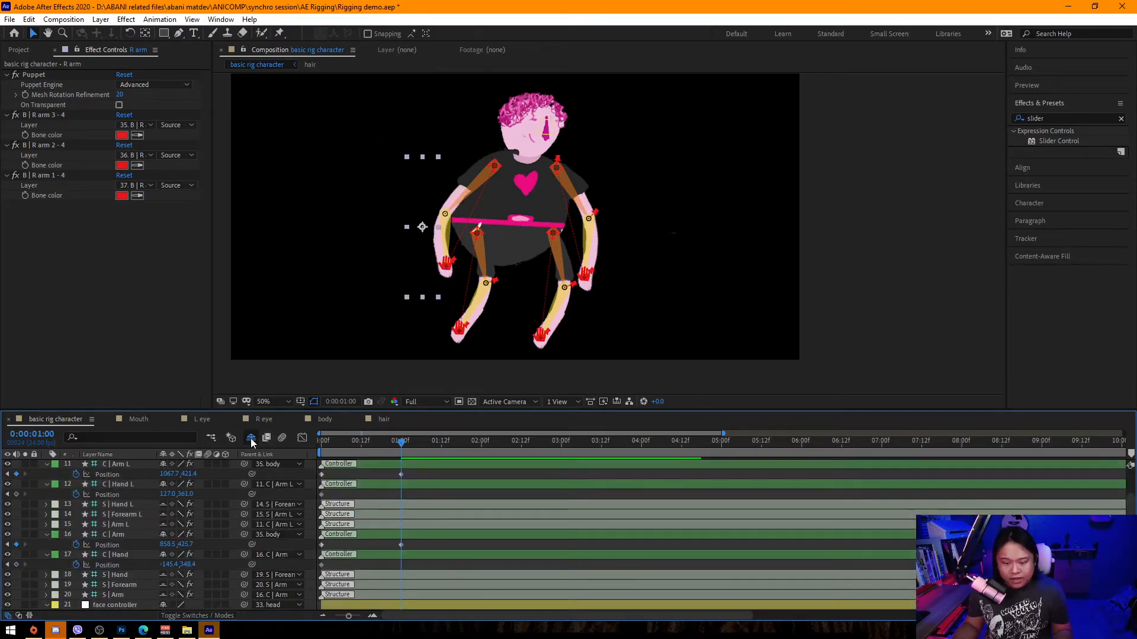
left_click(251, 440)
left_click_drag(395, 446, 247, 460)
left_click_drag(332, 463, 444, 452)
key("n")
key("Home")
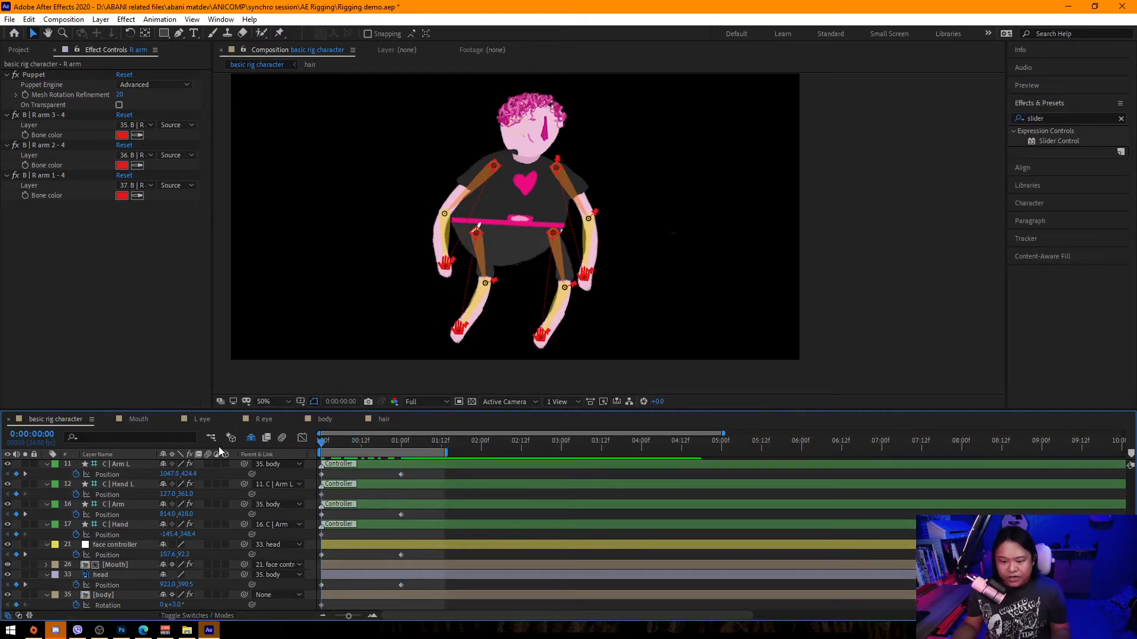
Preview the animation and save the project.
key("space")
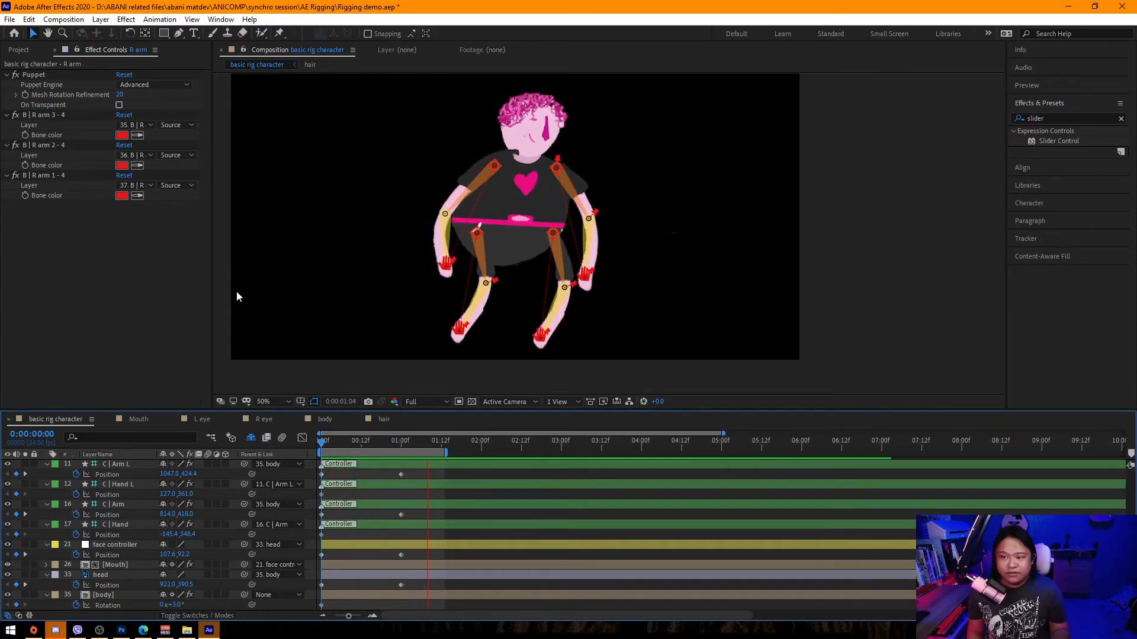
key("space")
key("ctrl+s")
At 1 second, move both hand controllers up so the hands rest on the waist.
left_click_drag(373, 442, 404, 451)
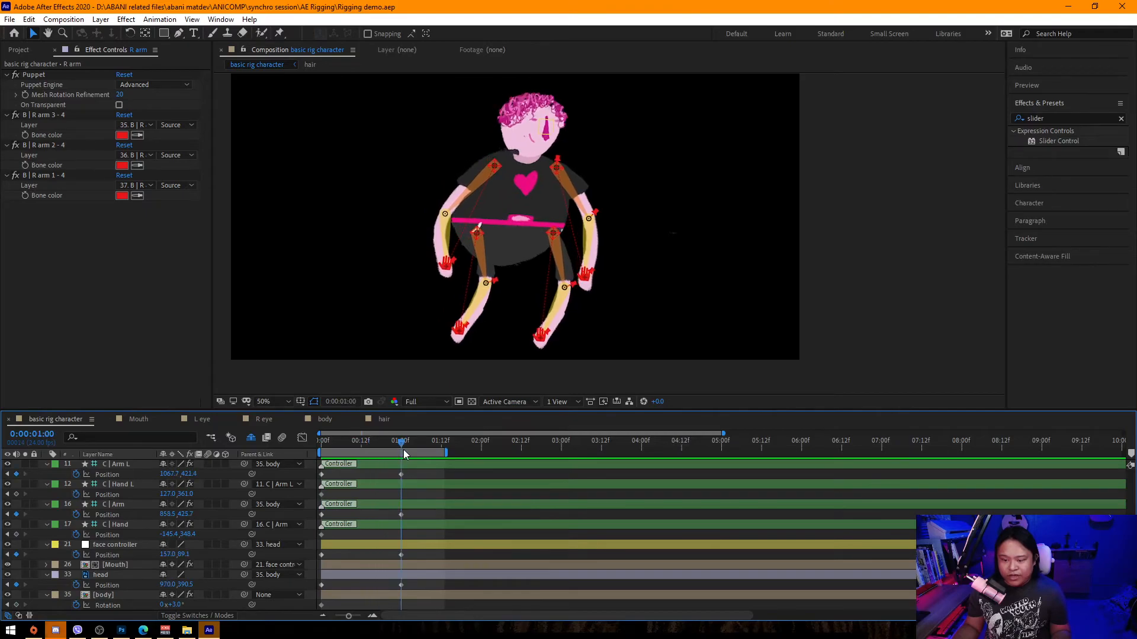
left_click_drag(447, 270, 460, 224)
left_click_drag(586, 276, 557, 228)
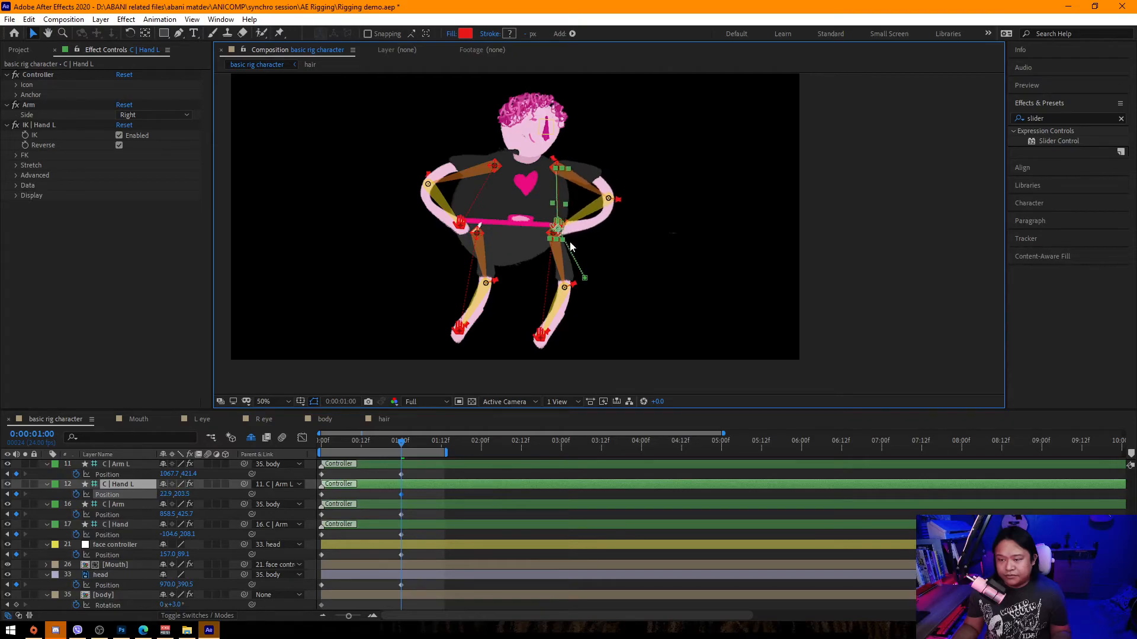
Preview the animation from the start.
left_click_drag(399, 441, 308, 472)
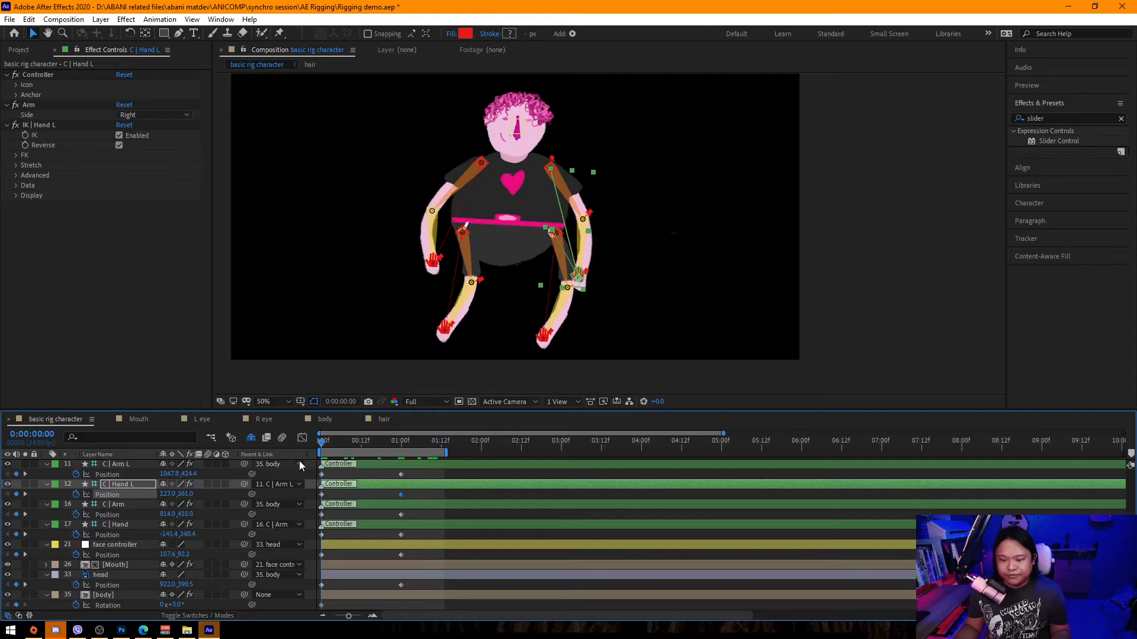
key("space")
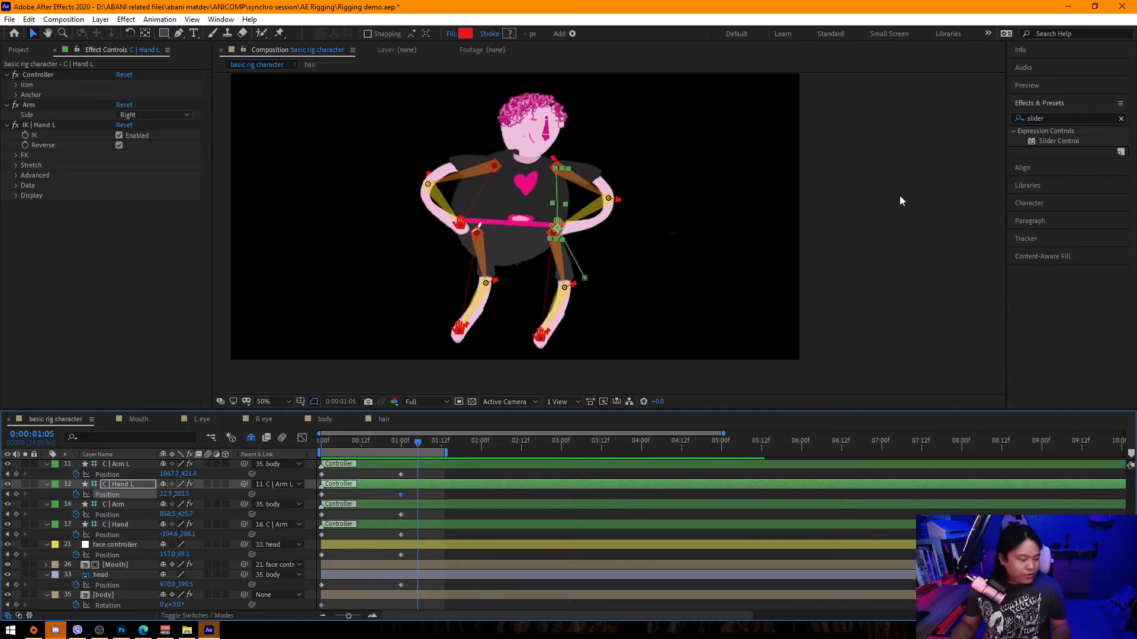
key("space")
At 1 second, set the Mouth layer's mouth control slider to 1.
key("ctrl+a")
scroll(507, 562, "up", 3)
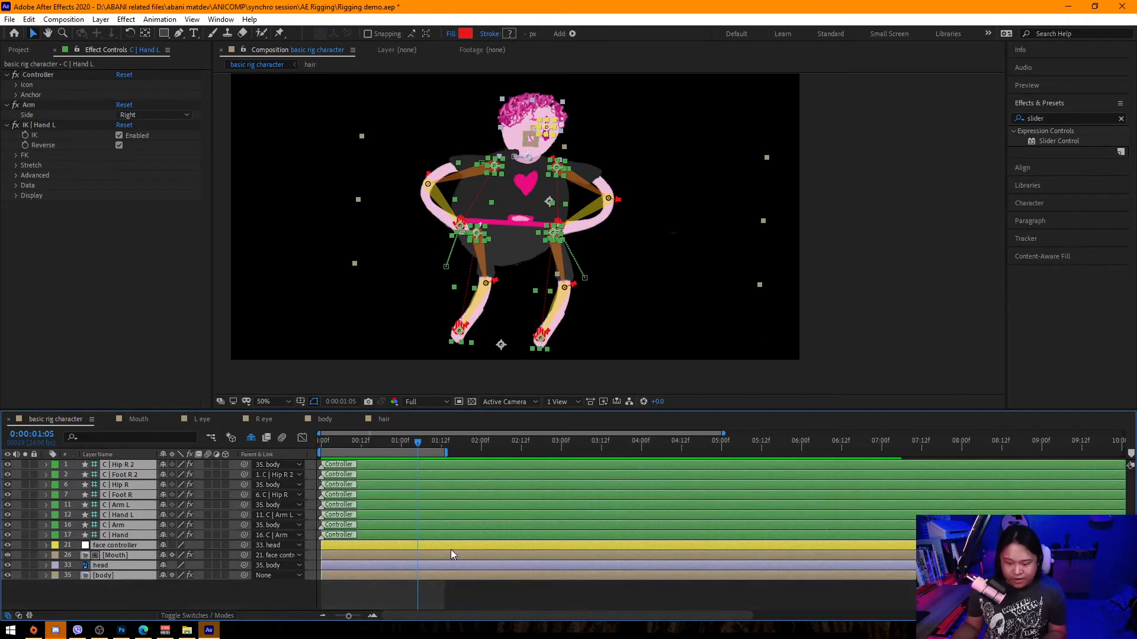
left_click(425, 534)
scroll(425, 534, "down", 3)
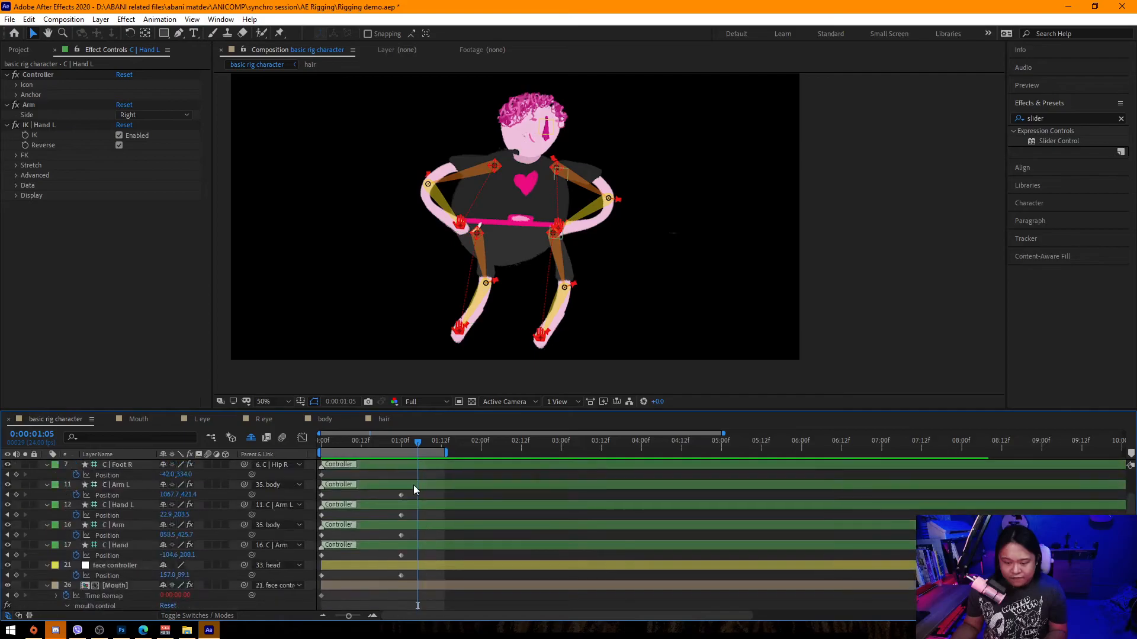
left_click(401, 442)
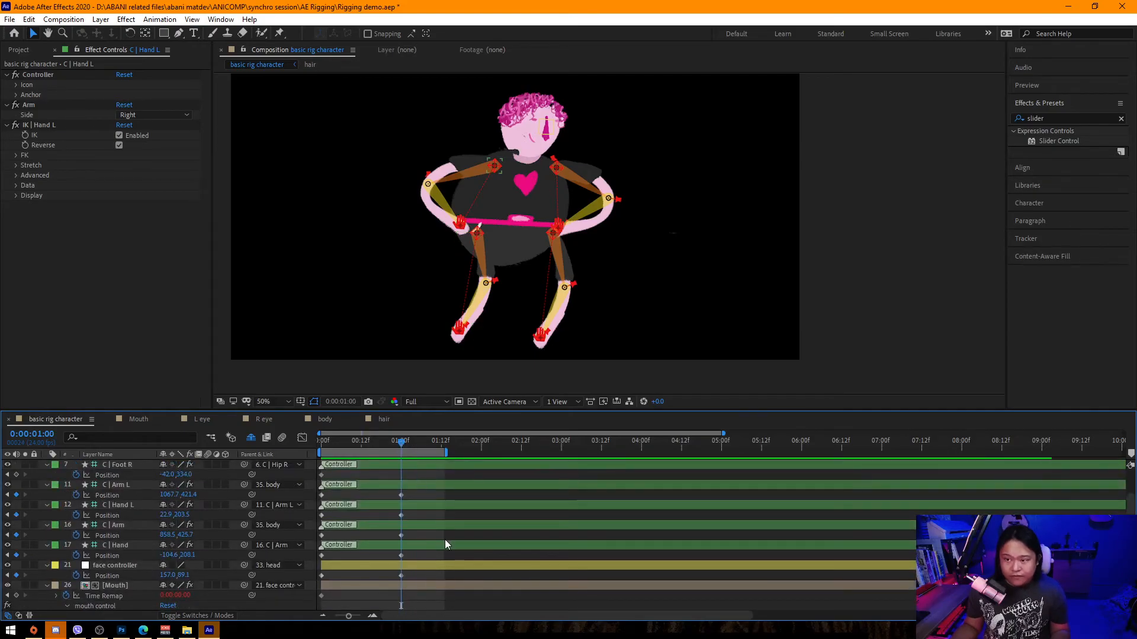
scroll(432, 539, "down", 2)
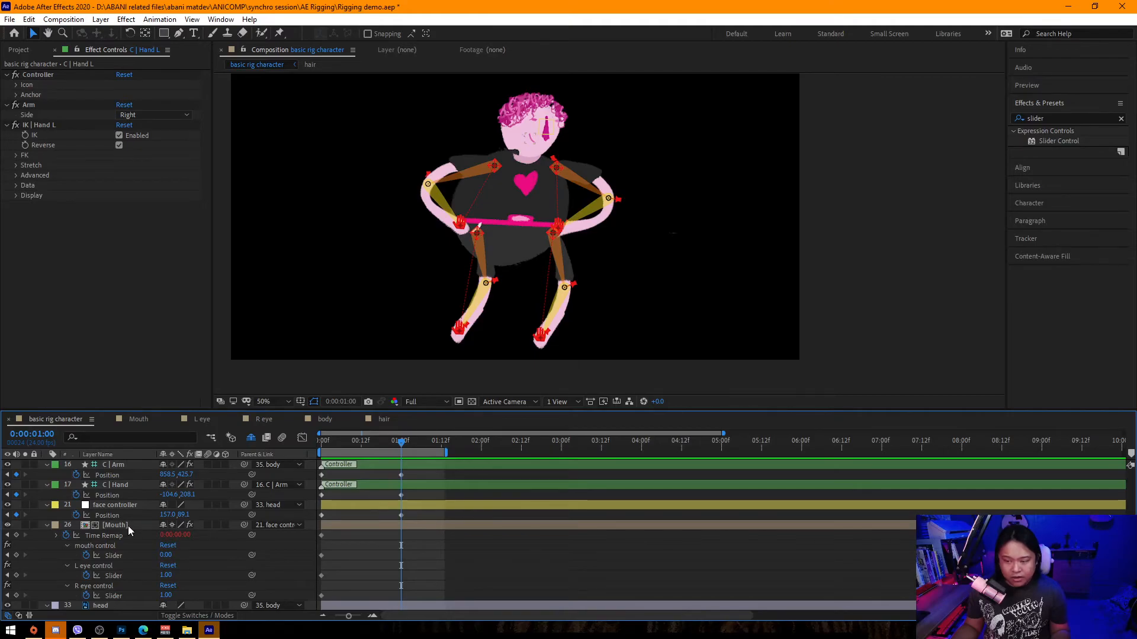
scroll(595, 171, "up", 1)
left_click_drag(597, 165, 659, 351)
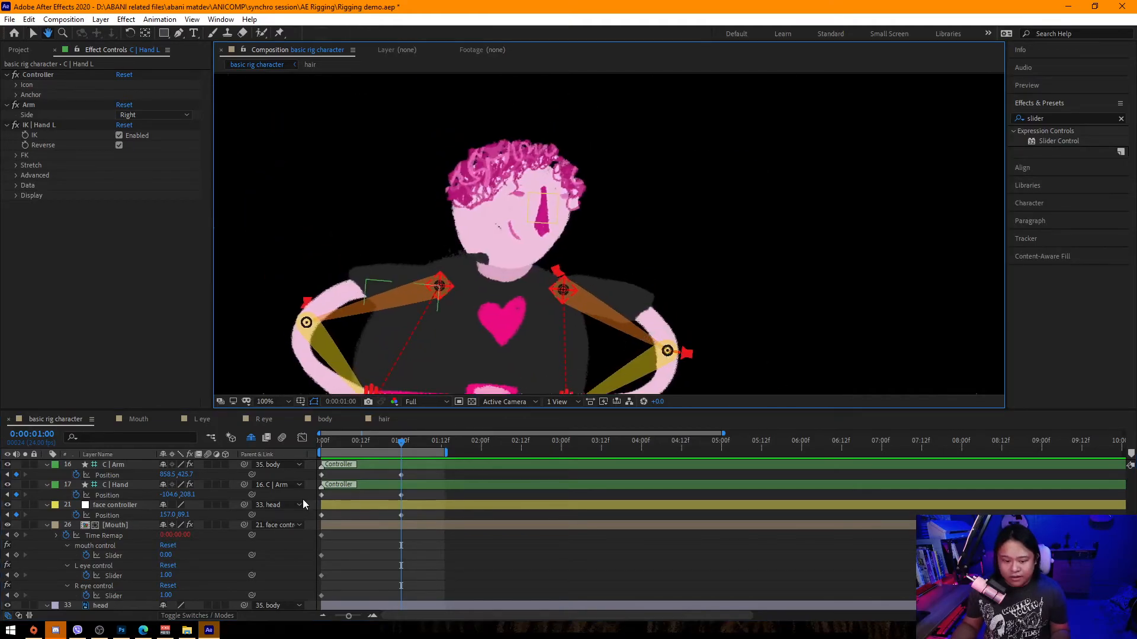
left_click(166, 557)
type("1")
Set the L eye and R eye control sliders to 0 and save the project.
left_click(165, 575)
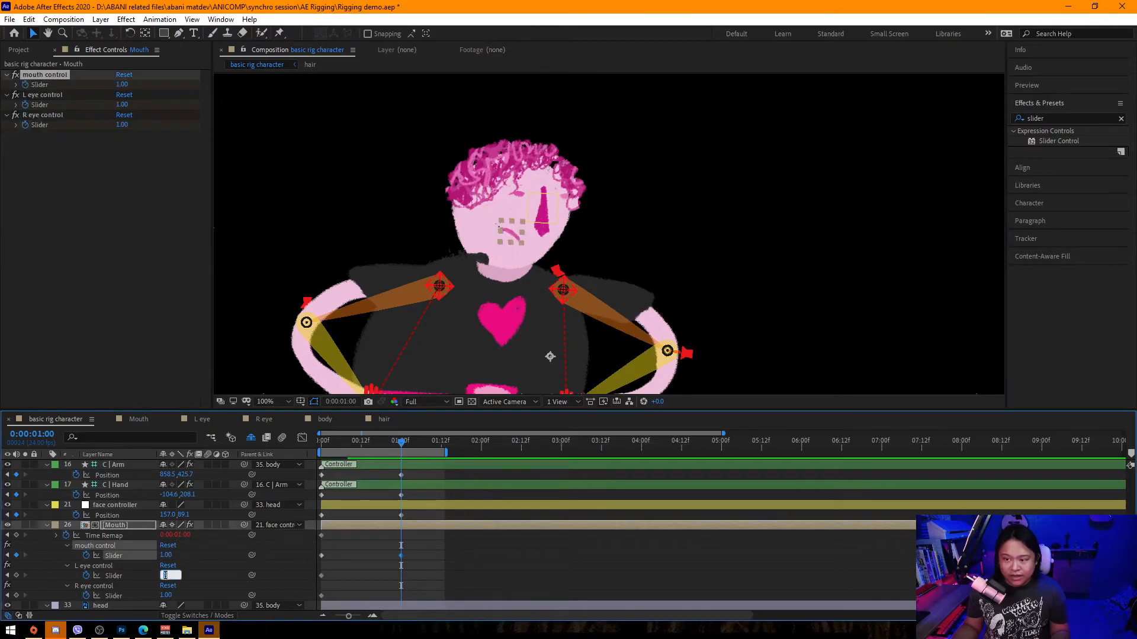
type("9")
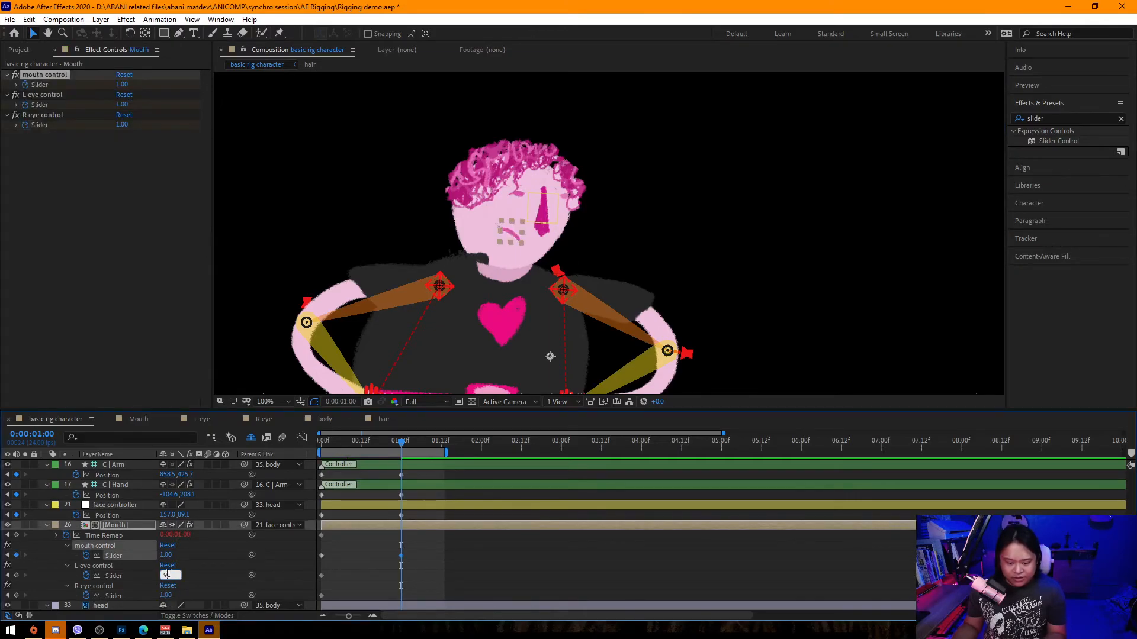
left_click(166, 595)
type("0")
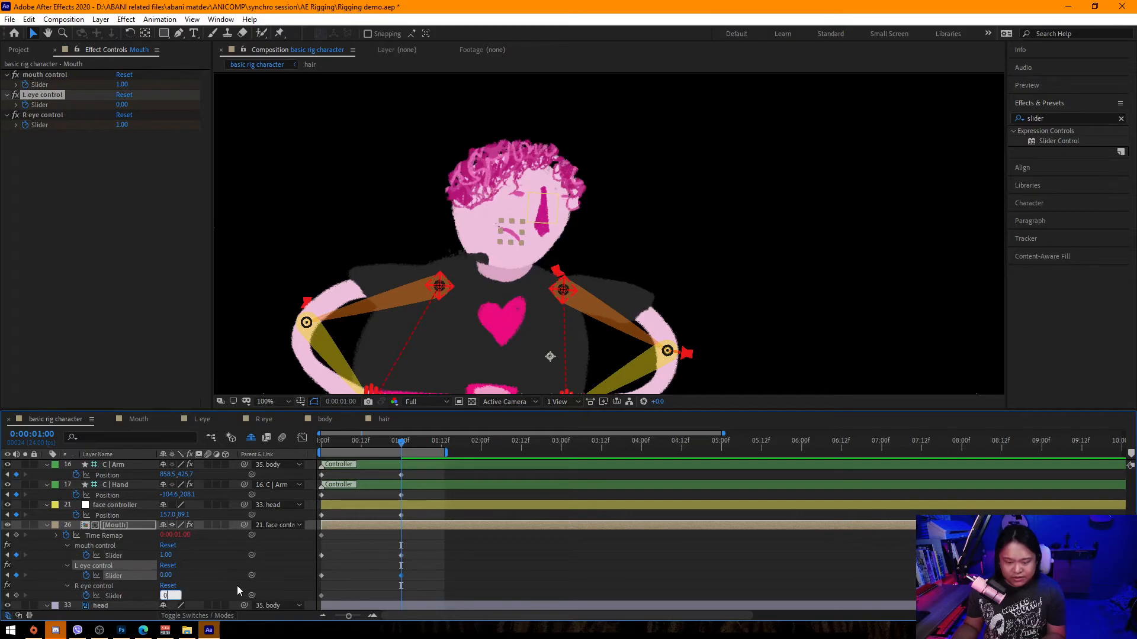
left_click(287, 573)
key("ctrl+s")
left_click_drag(397, 444, 400, 469)
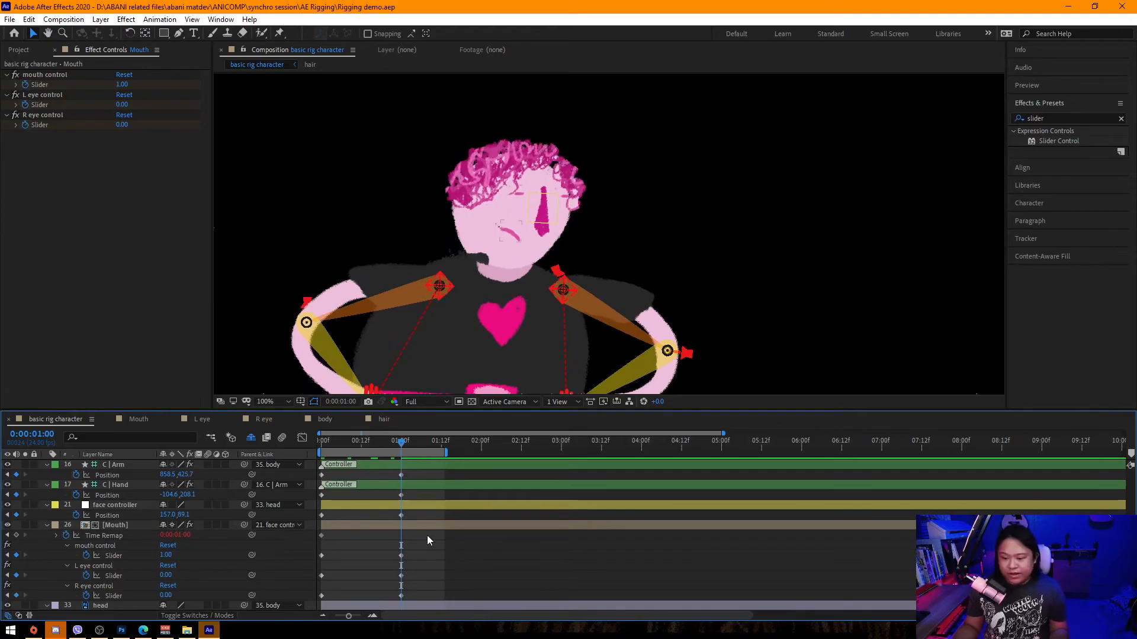
Reveal all keyframes, select them and adjust their easing curves in the Graph Editor.
scroll(427, 536, "down", 5)
key("ctrl+a")
key("u")
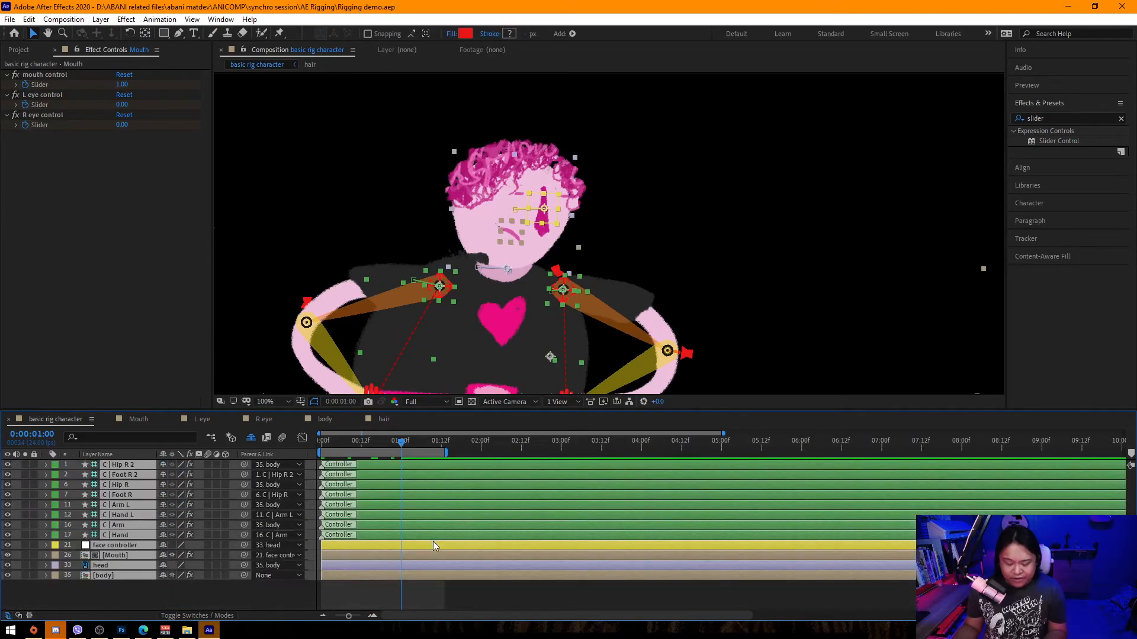
key("u")
scroll(432, 545, "down", 10)
left_click_drag(421, 607, 318, 244)
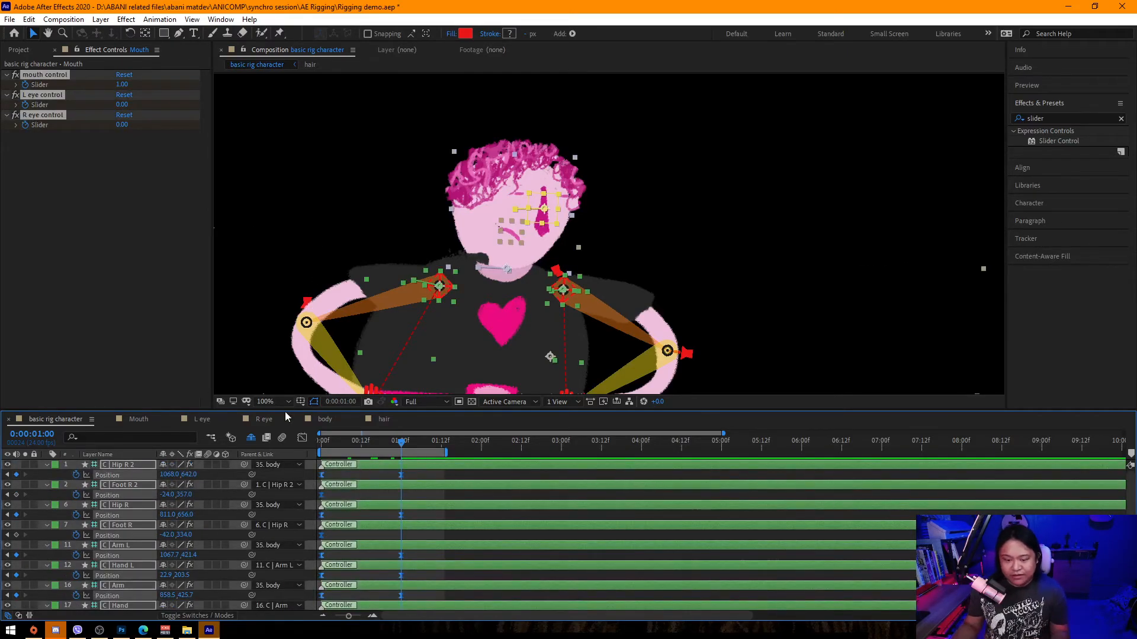
left_click(303, 438)
left_click_drag(380, 605, 360, 577)
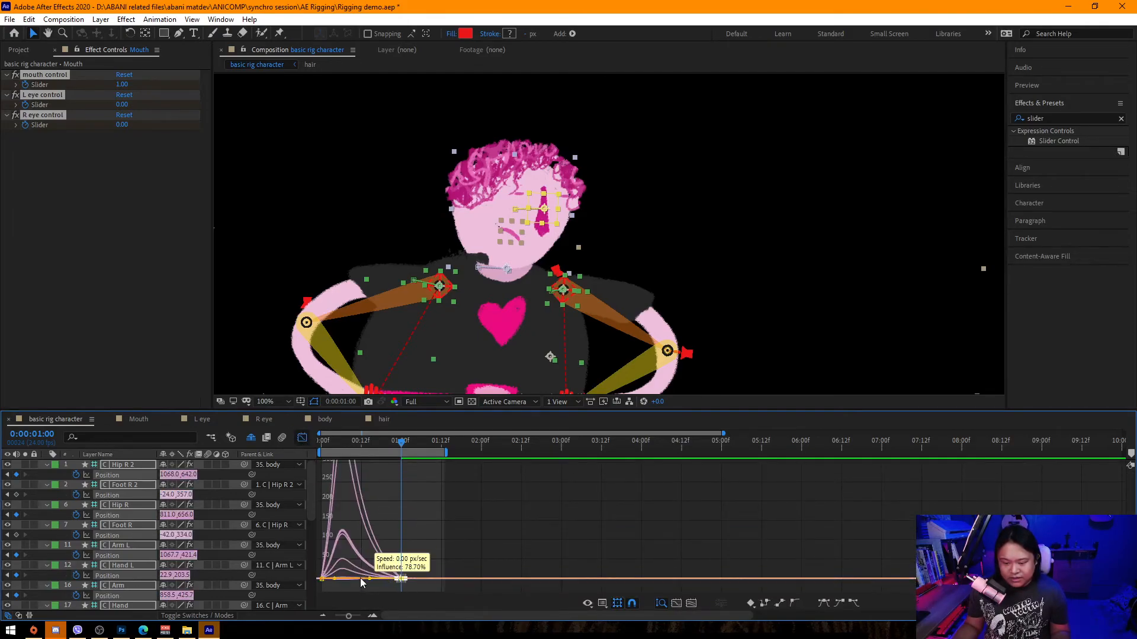
Preview the animation from the start.
left_click(324, 442)
scroll(458, 254, "down", 3)
key("space")
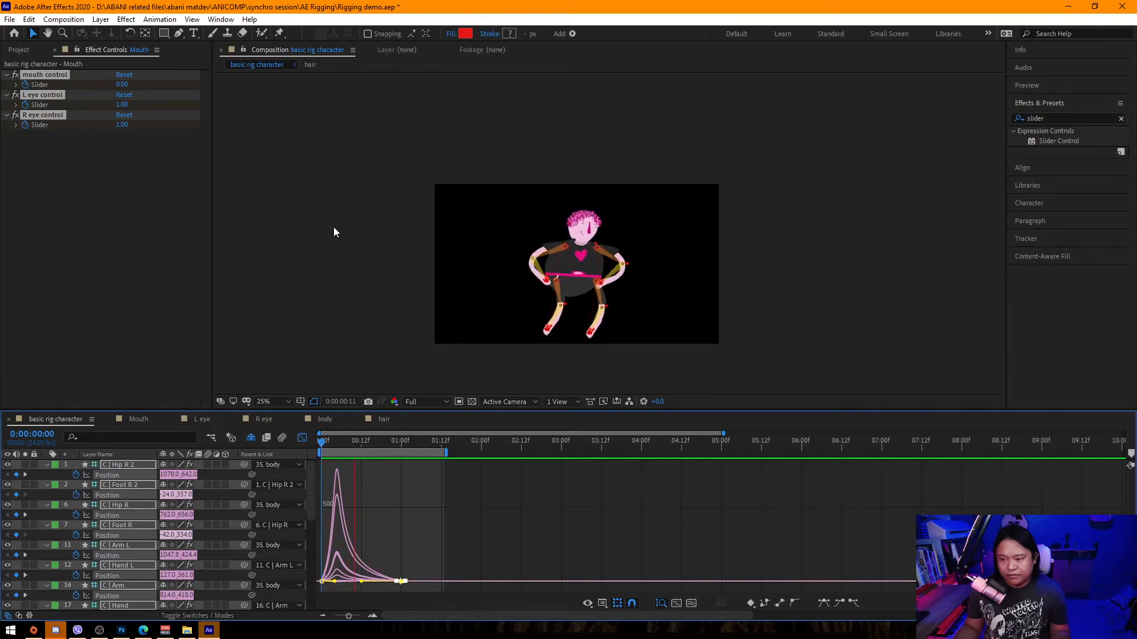
key("space")
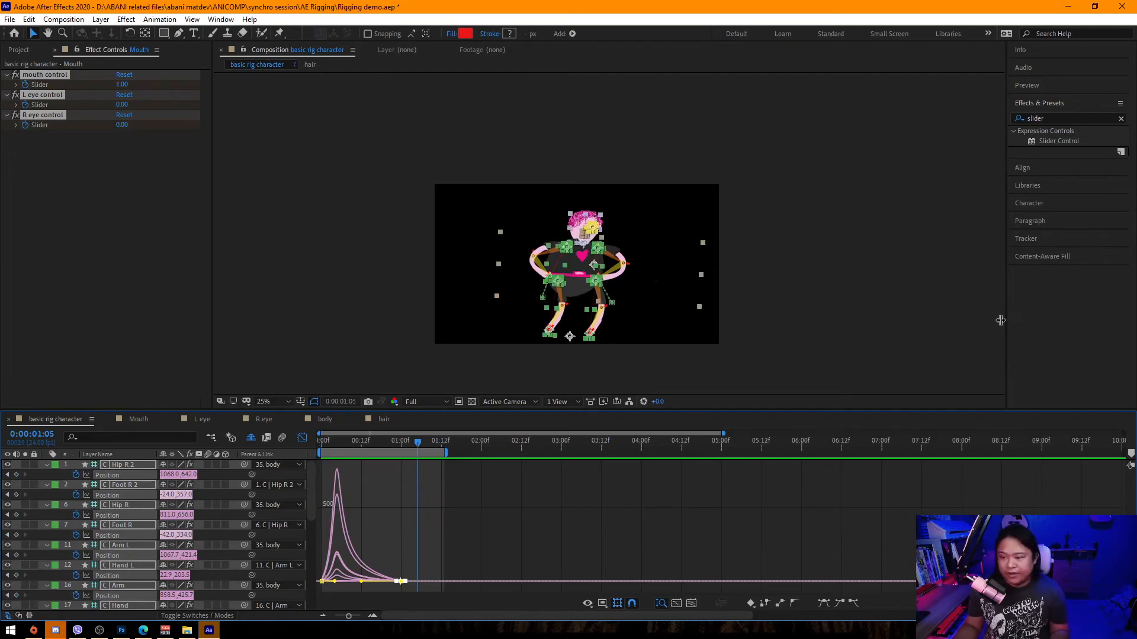
Deselect everything and save the project.
scroll(738, 278, "up", 2)
left_click_drag(769, 234, 822, 163)
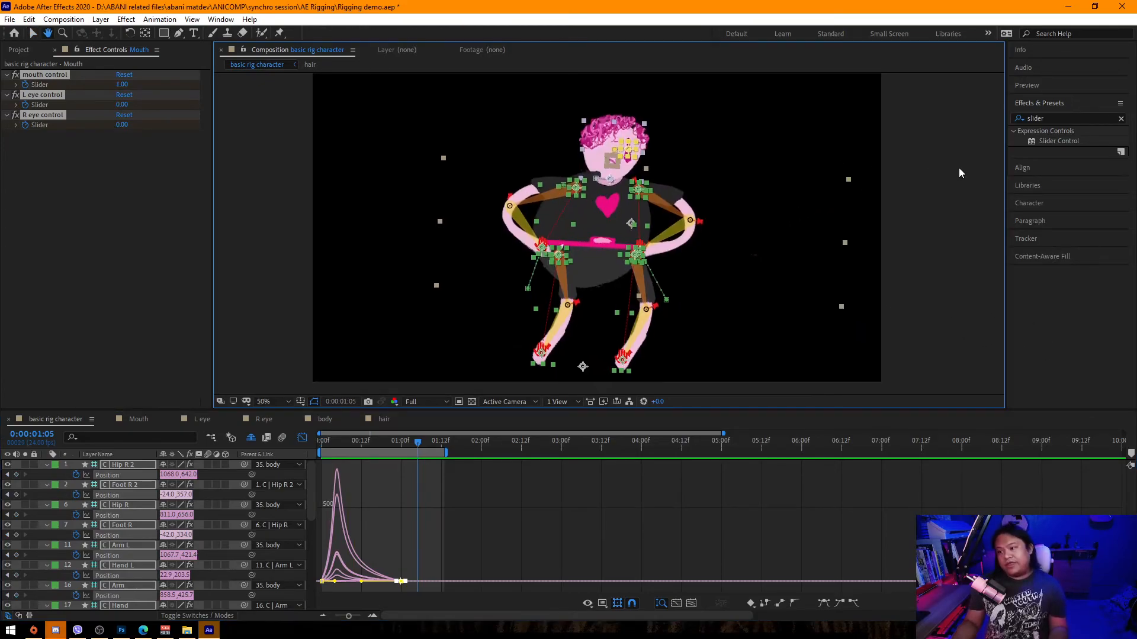
left_click(948, 172)
key("ctrl+s")
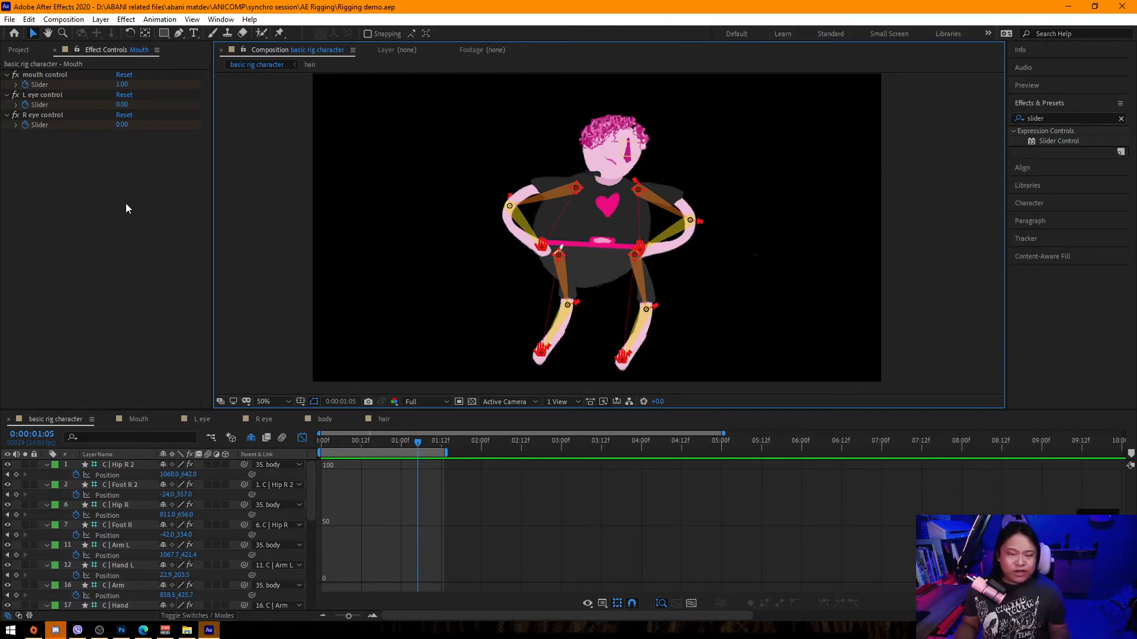
Close the Graph Editor and collapse all layer properties.
left_click(302, 437)
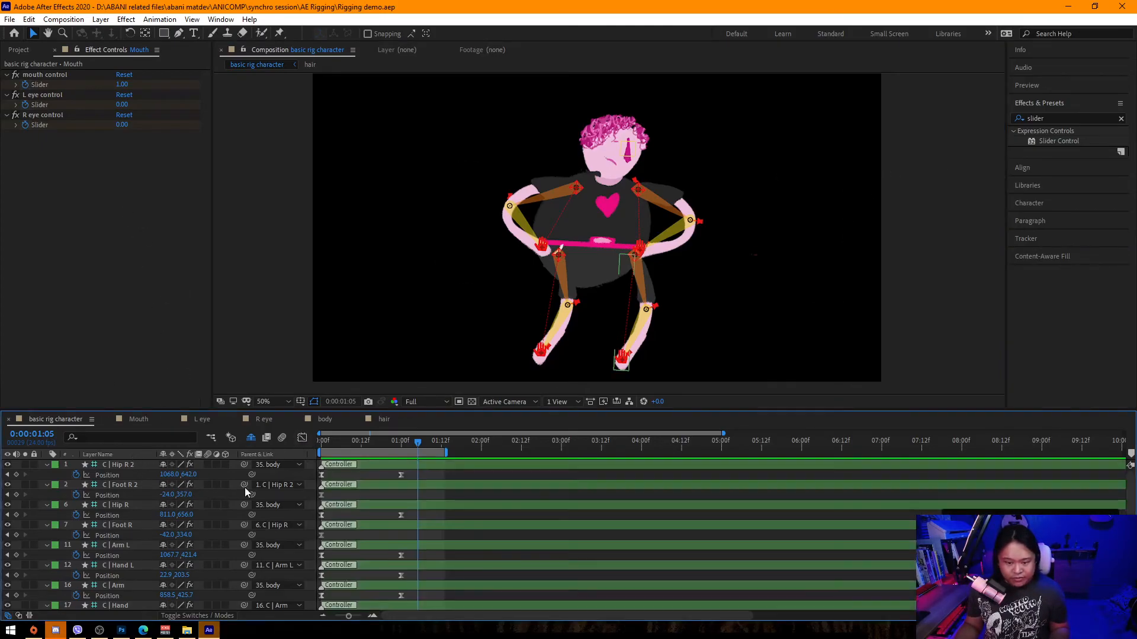
scroll(269, 556, "down", 4)
scroll(269, 556, "up", 5)
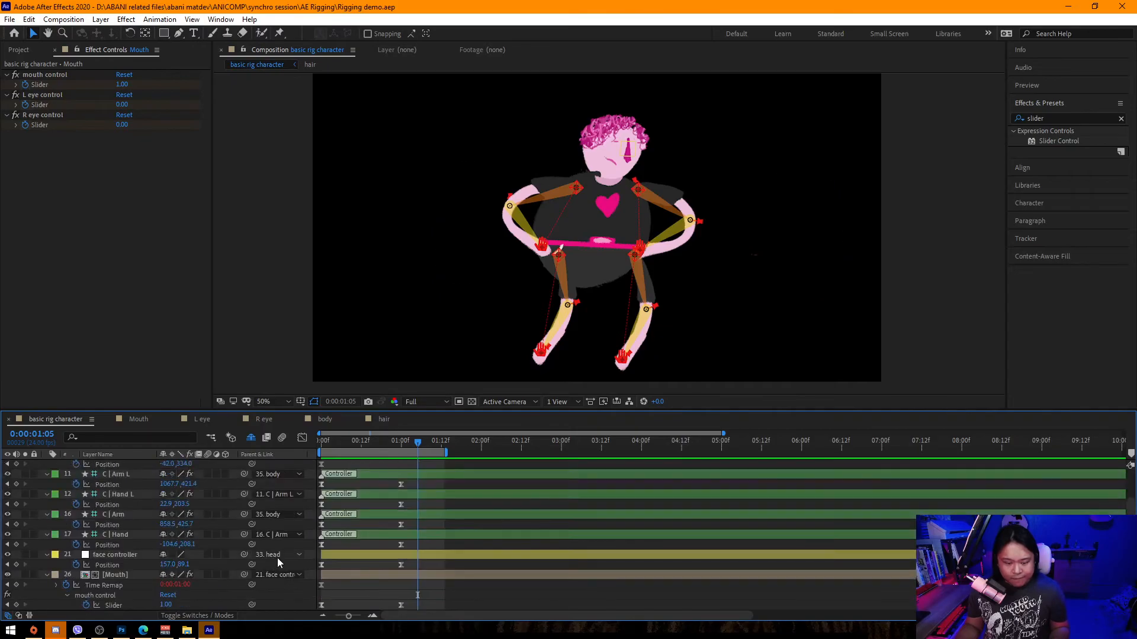
key("ctrl+a")
key("u")
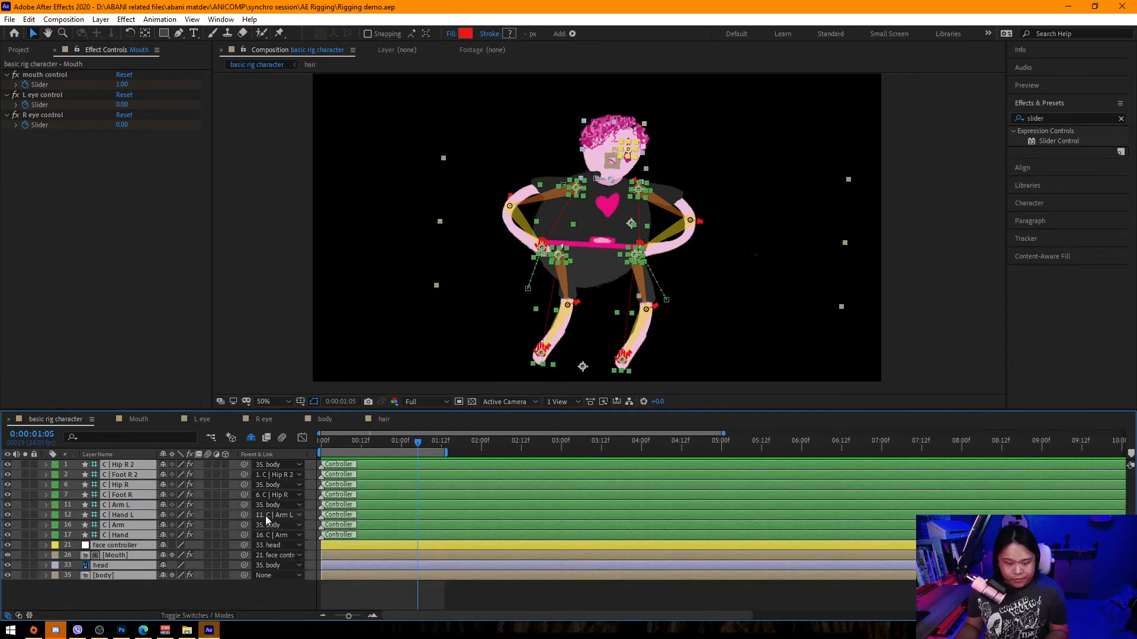
Create a new HDTV 1080 24 composition with the default settings.
left_click(286, 595)
left_click(22, 51)
left_click(57, 20)
left_click(77, 30)
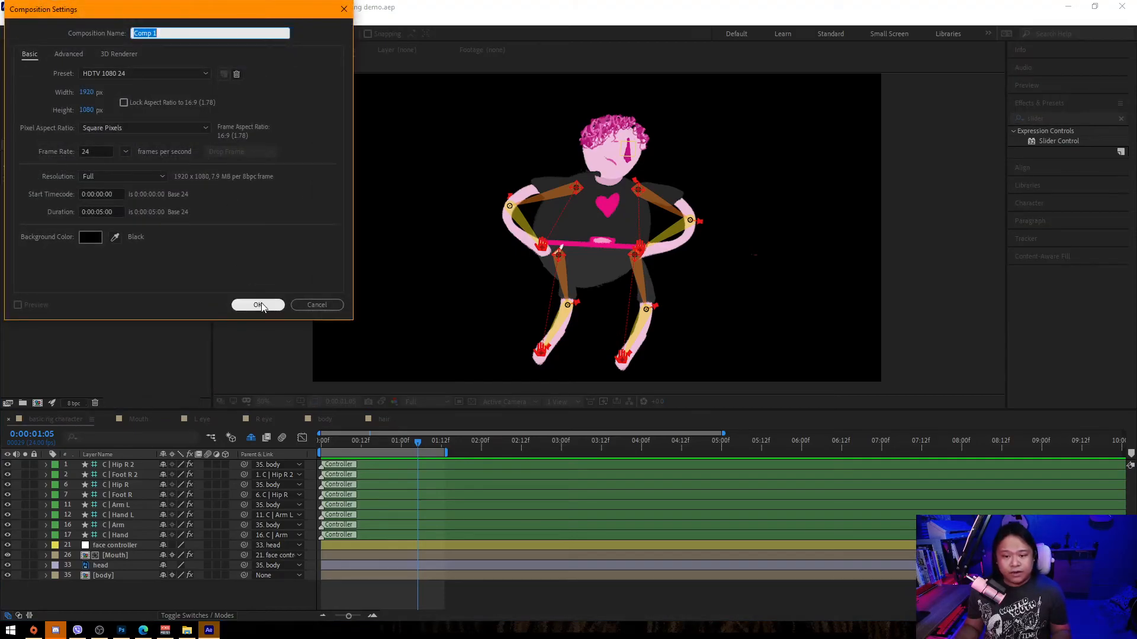
left_click(258, 305)
Add a new solid layer to the new composition.
right_click(218, 525)
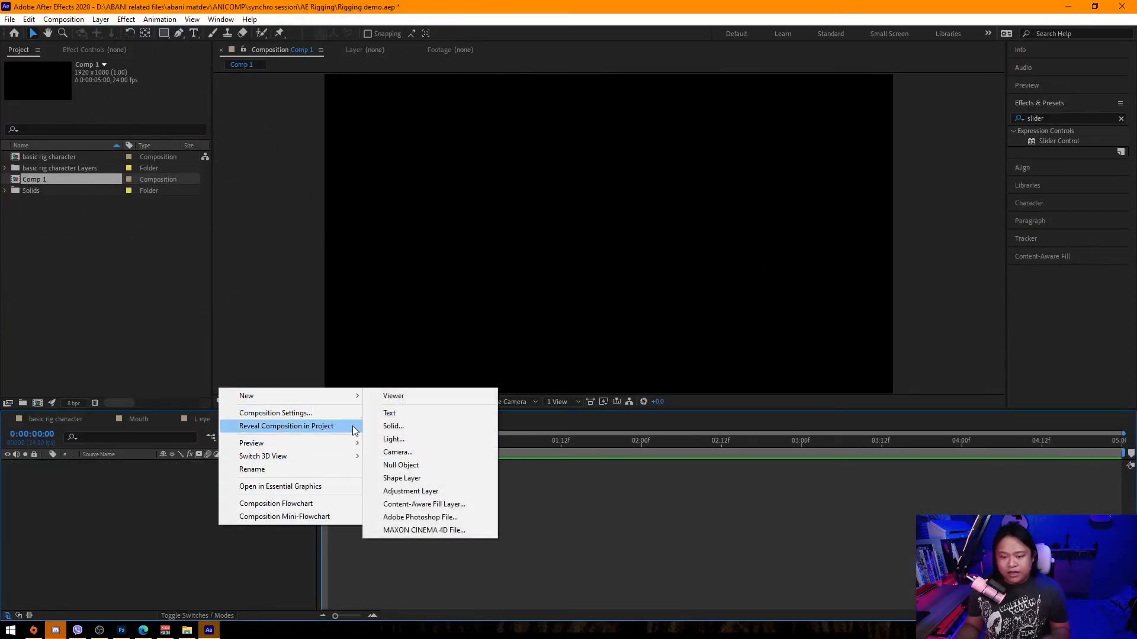
left_click(393, 426)
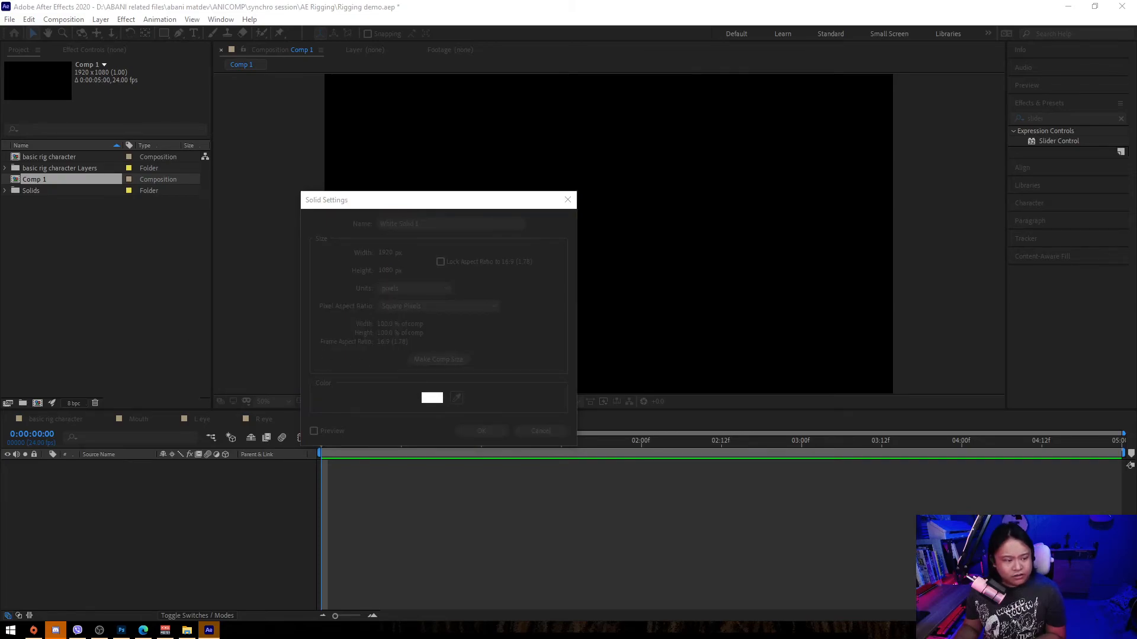
left_click(481, 431)
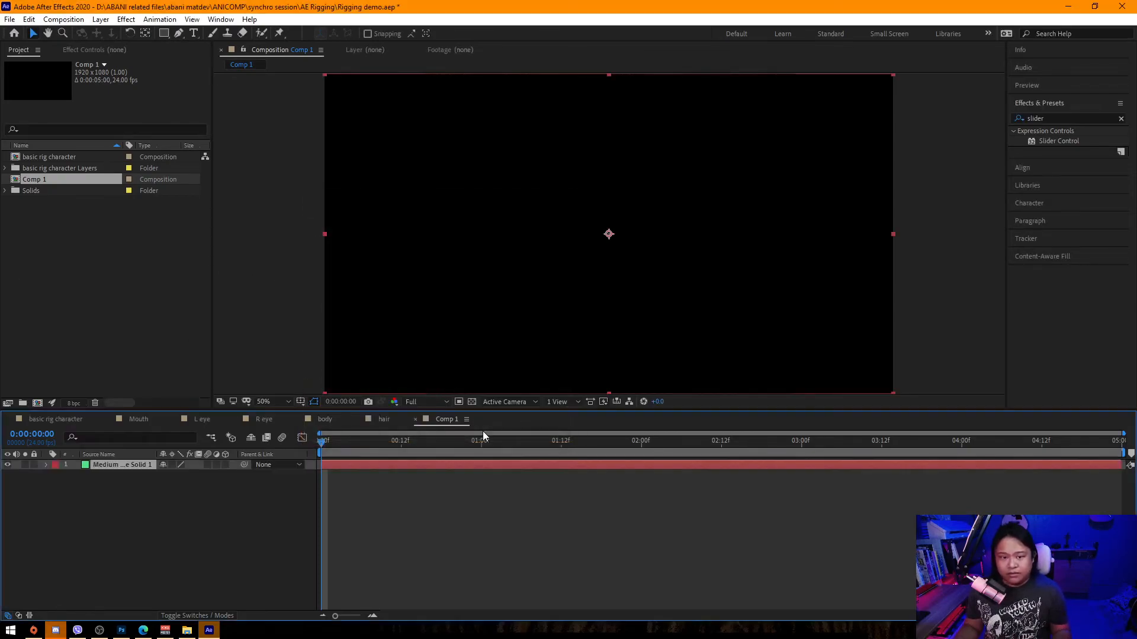
Place the basic rig character composition into the new composition above the solid.
left_click(51, 158)
left_click_drag(51, 159, 201, 460)
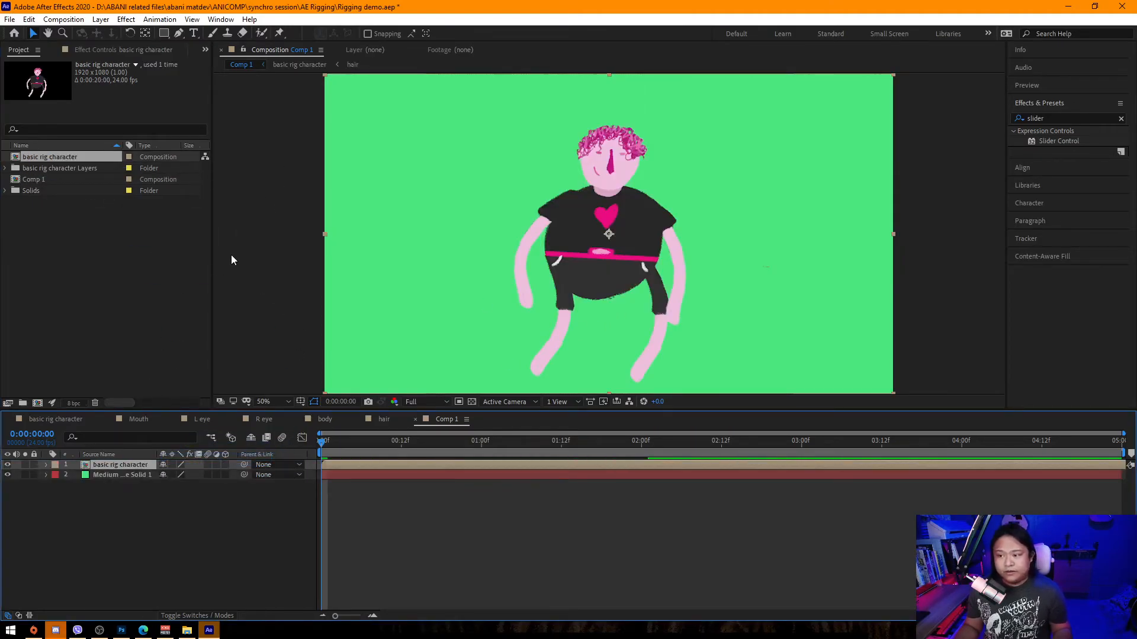
Change the solid layer's color to a medium green.
left_click(126, 475)
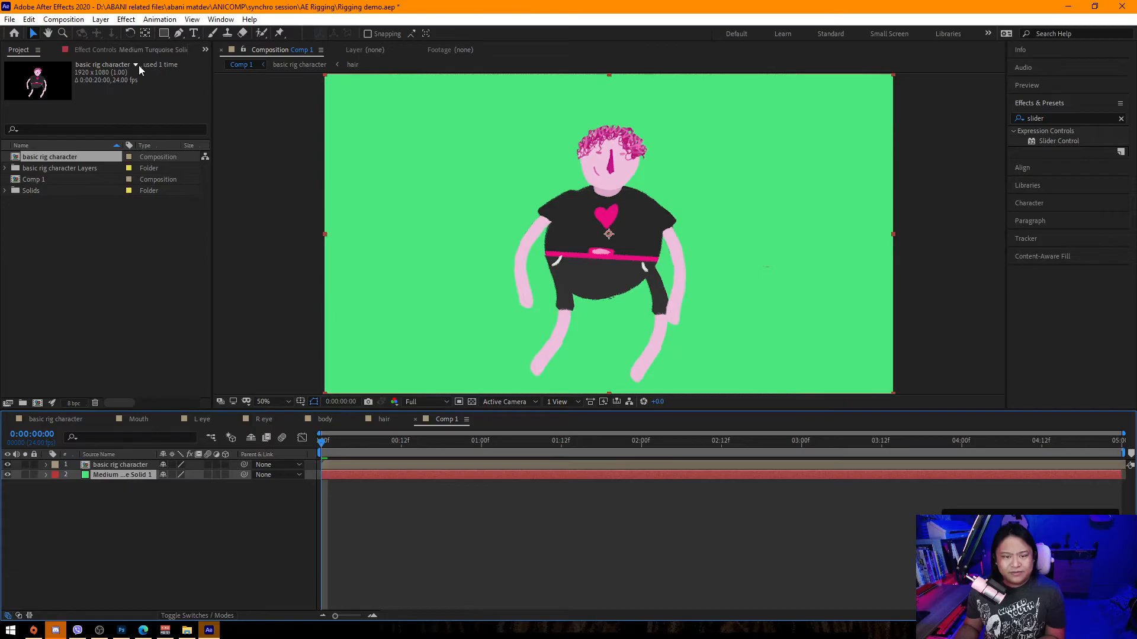
left_click(100, 19)
left_click(115, 43)
left_click(136, 207)
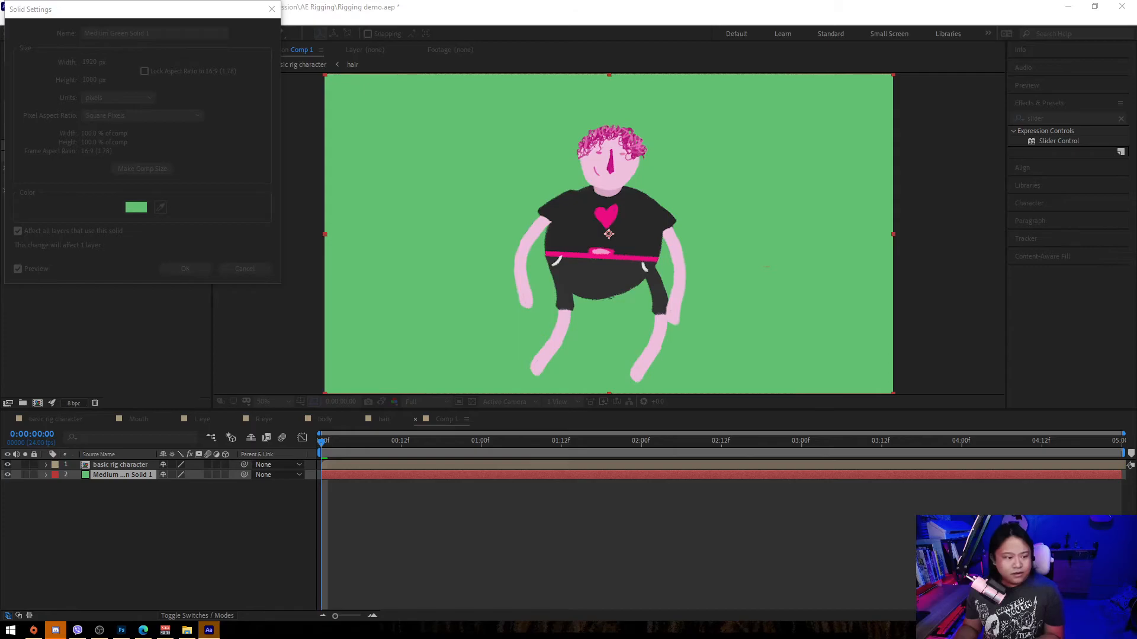
key("Return")
left_click(205, 270)
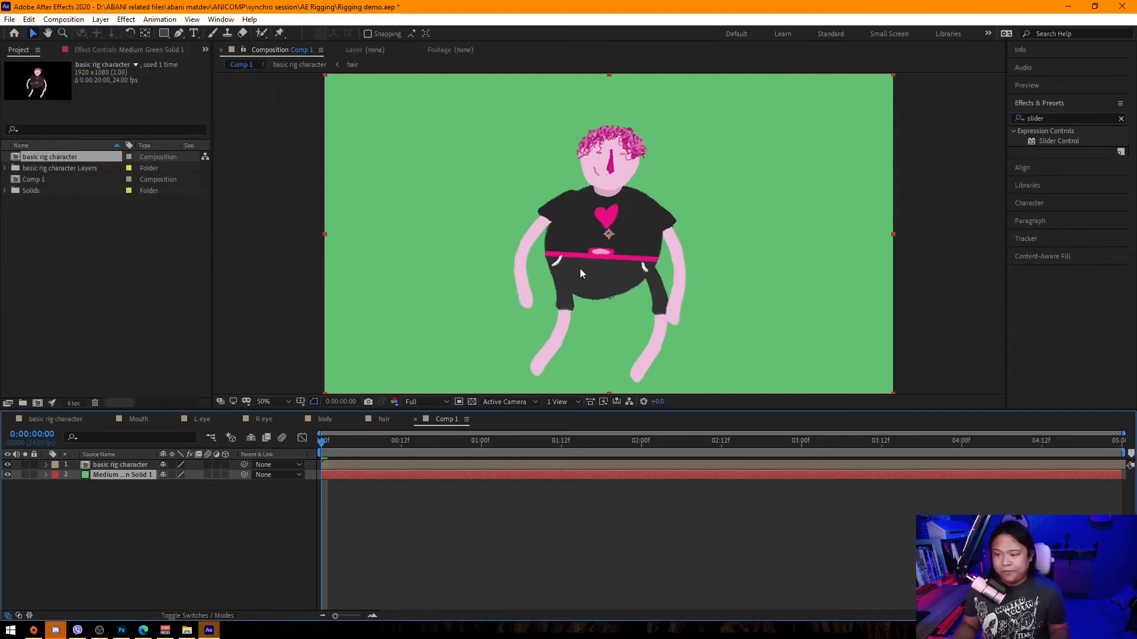
Nudge the character layer slightly upward in the new composition.
key("comma")
key("comma")
left_click_drag(334, 441, 218, 463)
scroll(698, 264, "up", 2)
mouse_move(657, 265)
left_mouse_down()
mouse_move(680, 201)
mouse_move(681, 221)
mouse_move(651, 251)
left_mouse_up()
key("v")
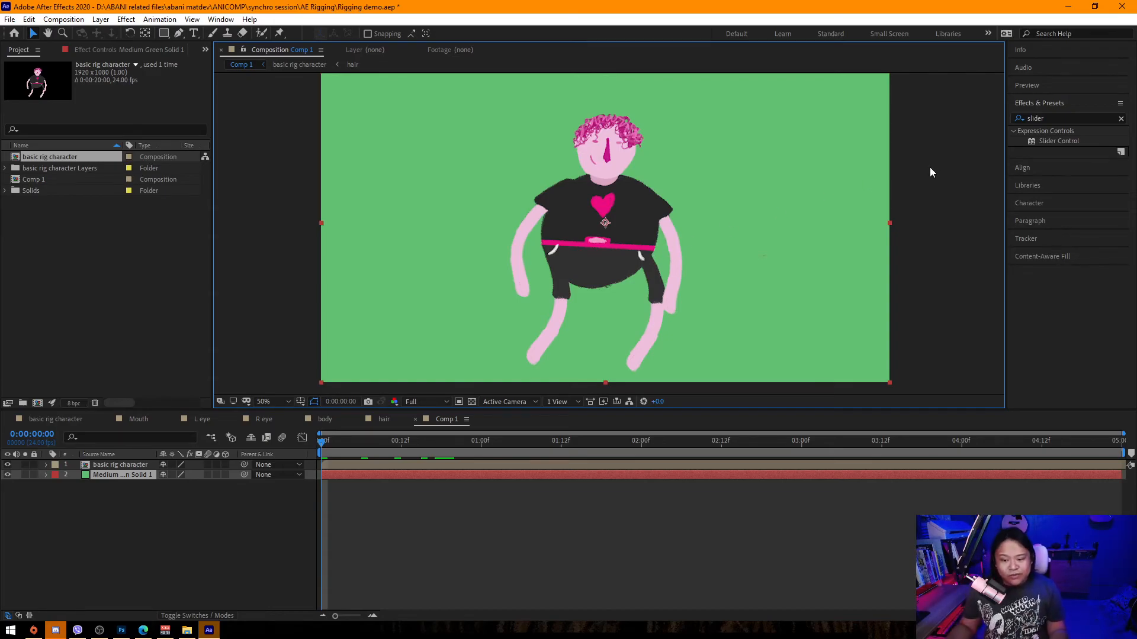
Switch back into the basic rig character composition.
left_click(386, 419)
left_click(122, 422)
left_click(65, 420)
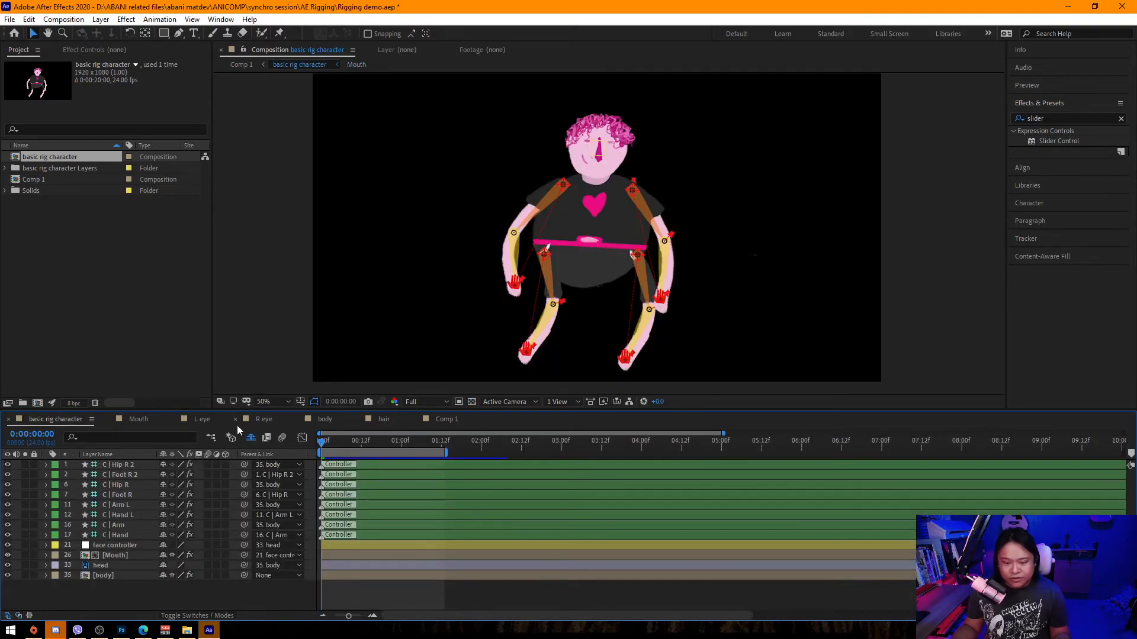
left_click(148, 421)
left_click(449, 420)
left_click(133, 474)
double_click(141, 466)
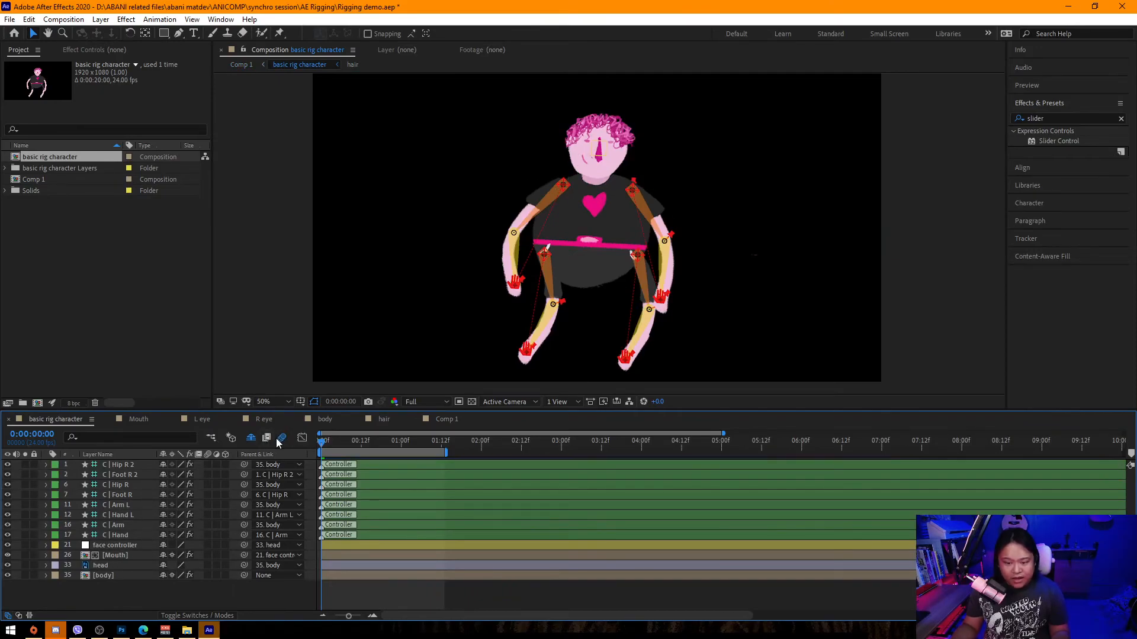
Show the hidden shy layers and select the body layer.
left_click(254, 438)
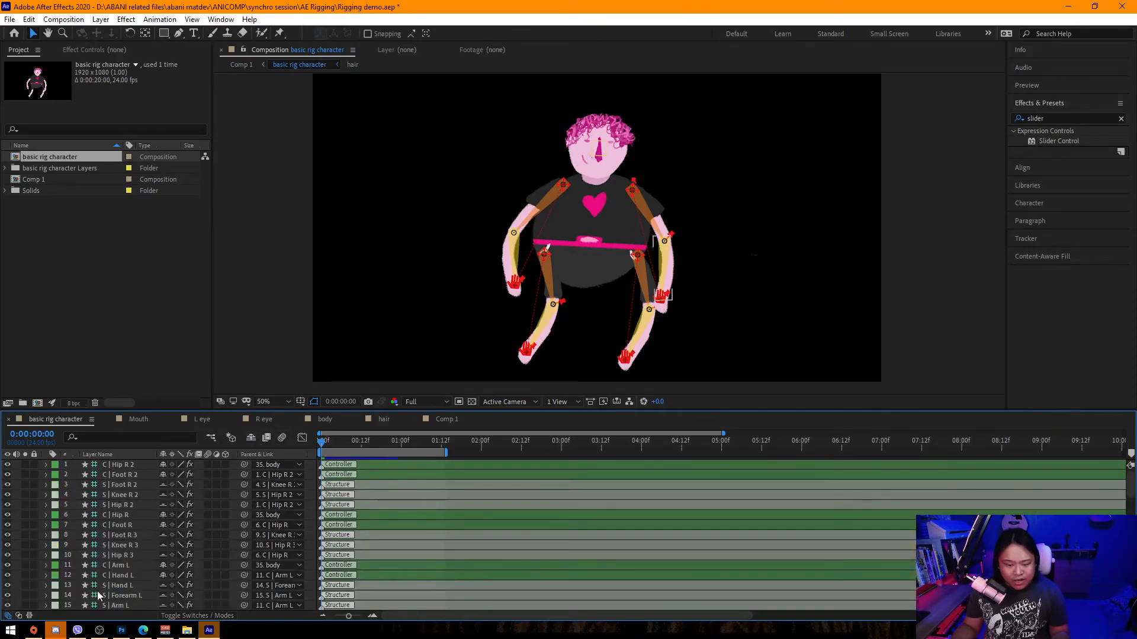
scroll(125, 567, "down", 3)
scroll(125, 550, "down", 3)
left_click(122, 525)
scroll(122, 532, "down", 2)
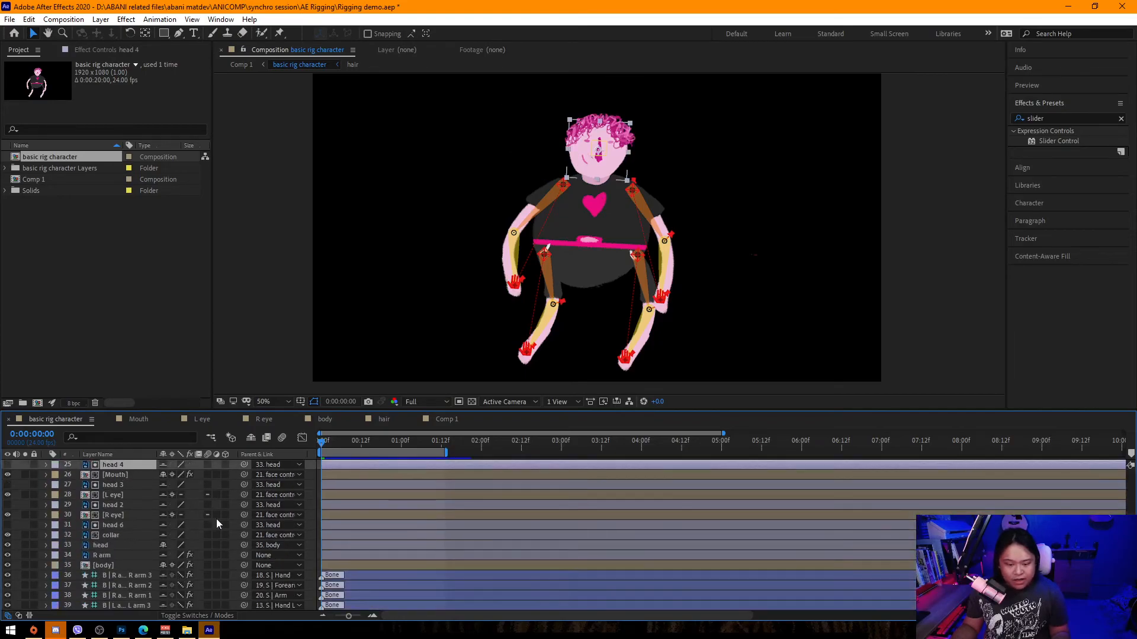
left_click(109, 566)
Try splitting the body layer at 1 second and deleting the extra piece.
key("space")
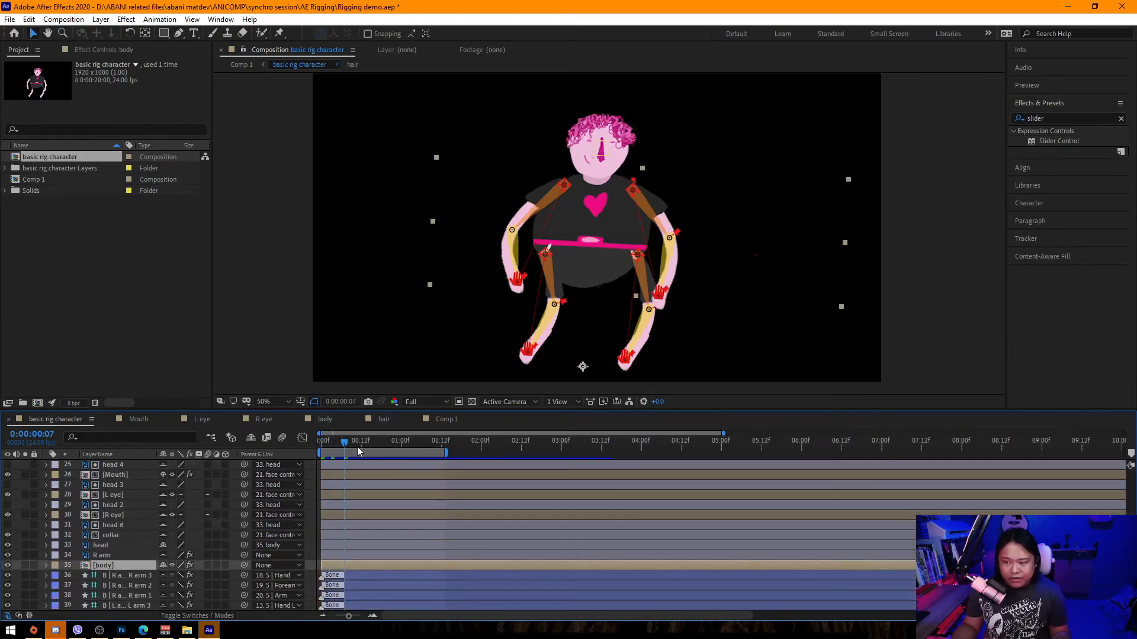
left_click(400, 448)
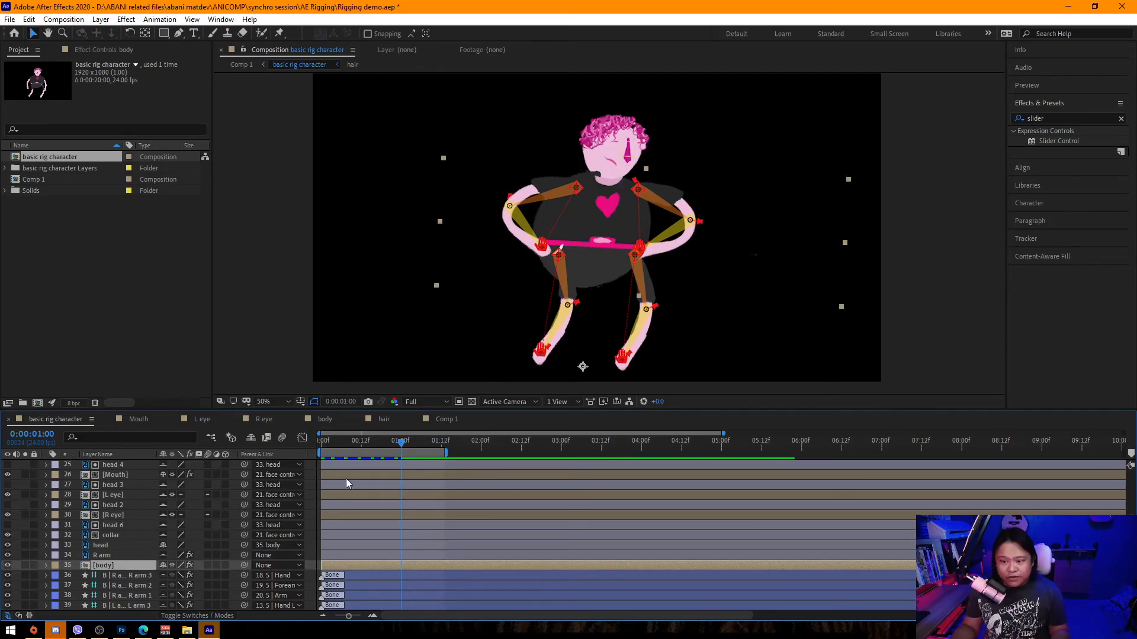
key("ctrl+shift+d")
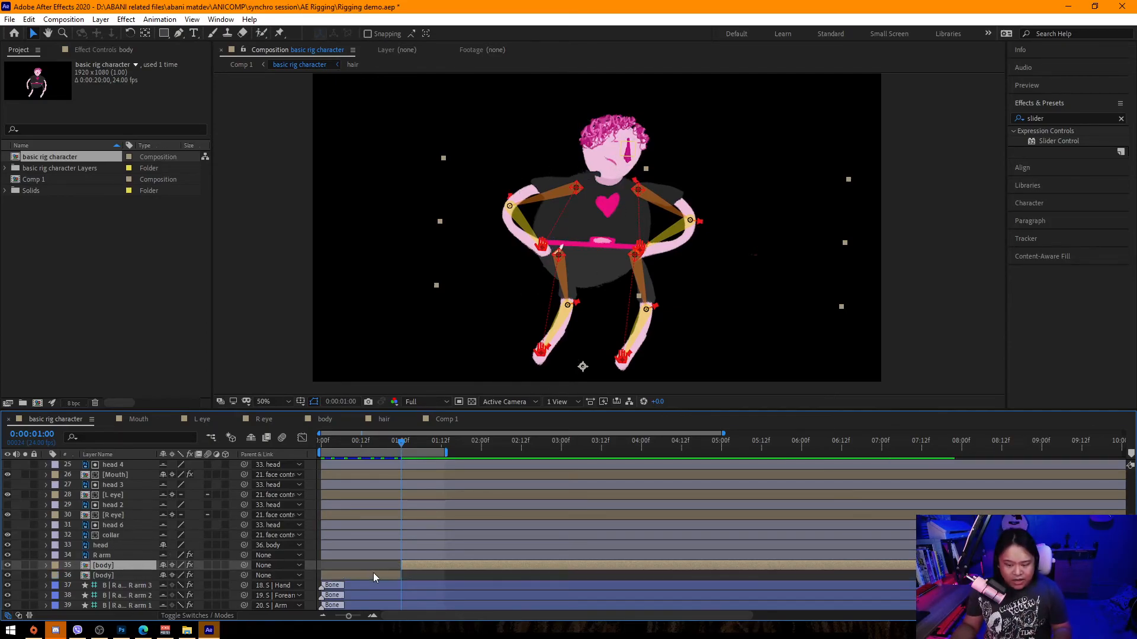
left_click_drag(107, 563, 106, 541)
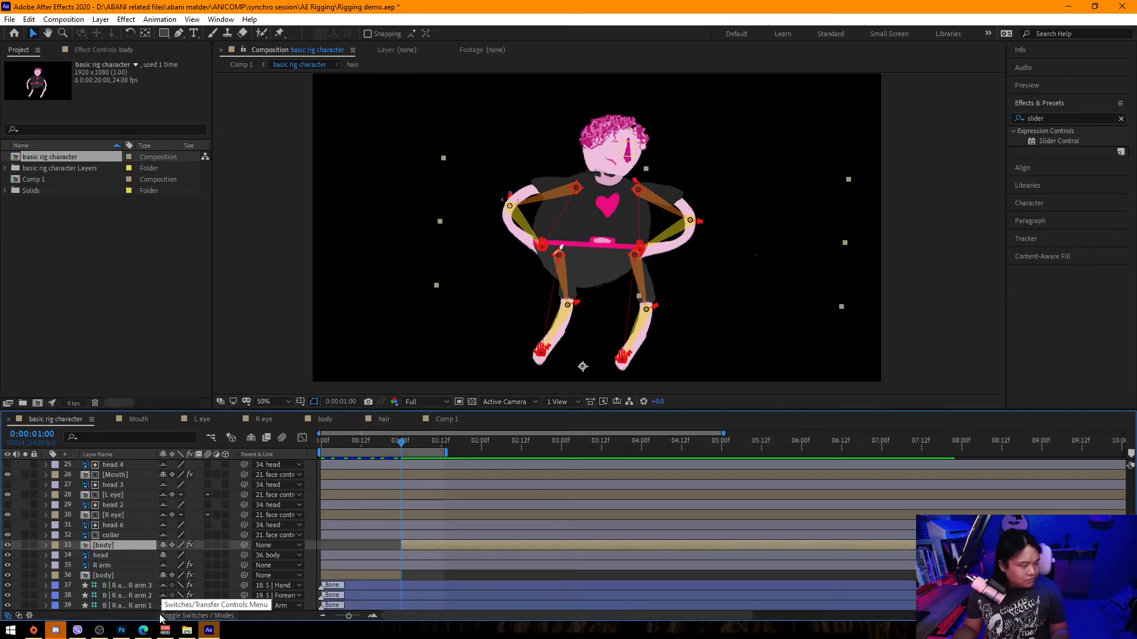
key("Delete")
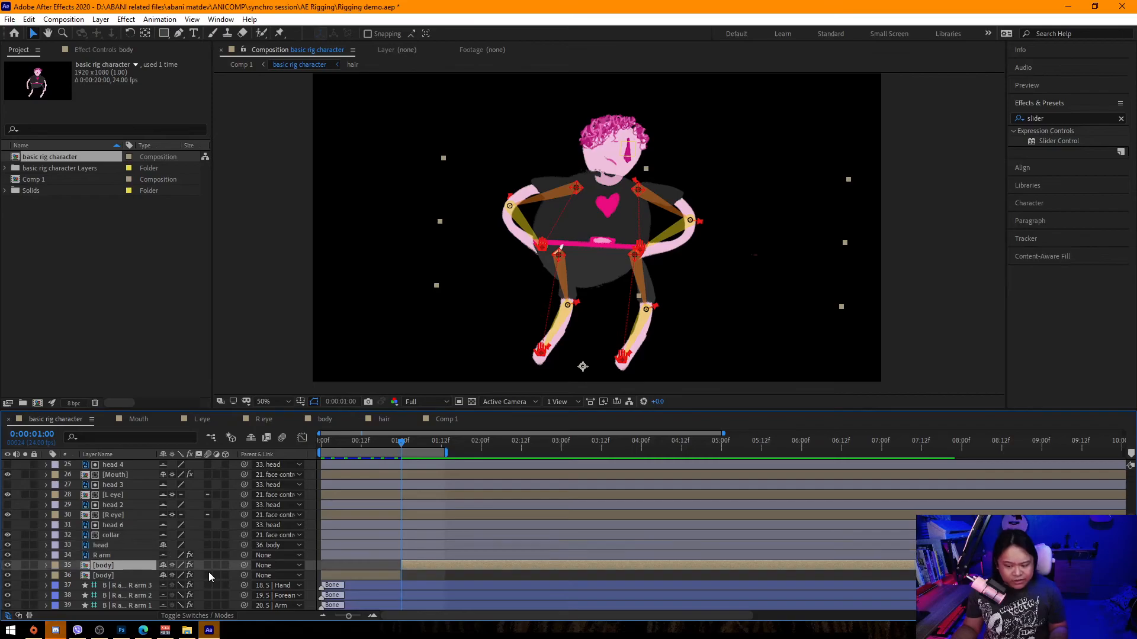
Save the project.
left_click(209, 571)
key("ctrl+s")
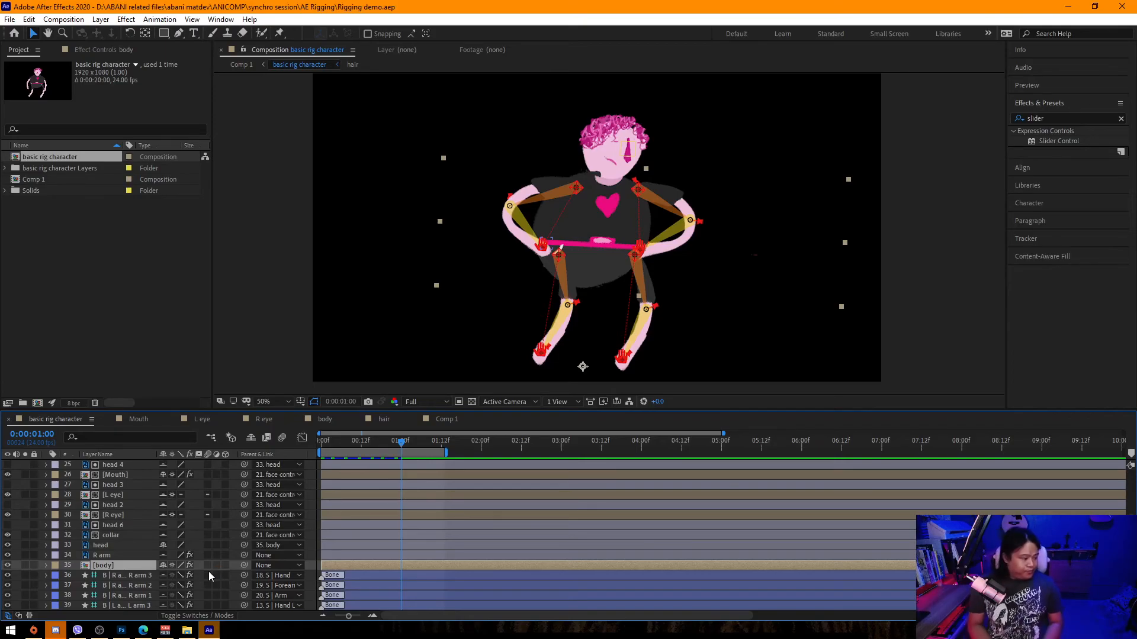
Switch to Comp 1 and duplicate the basic rig character layer.
left_click(443, 420)
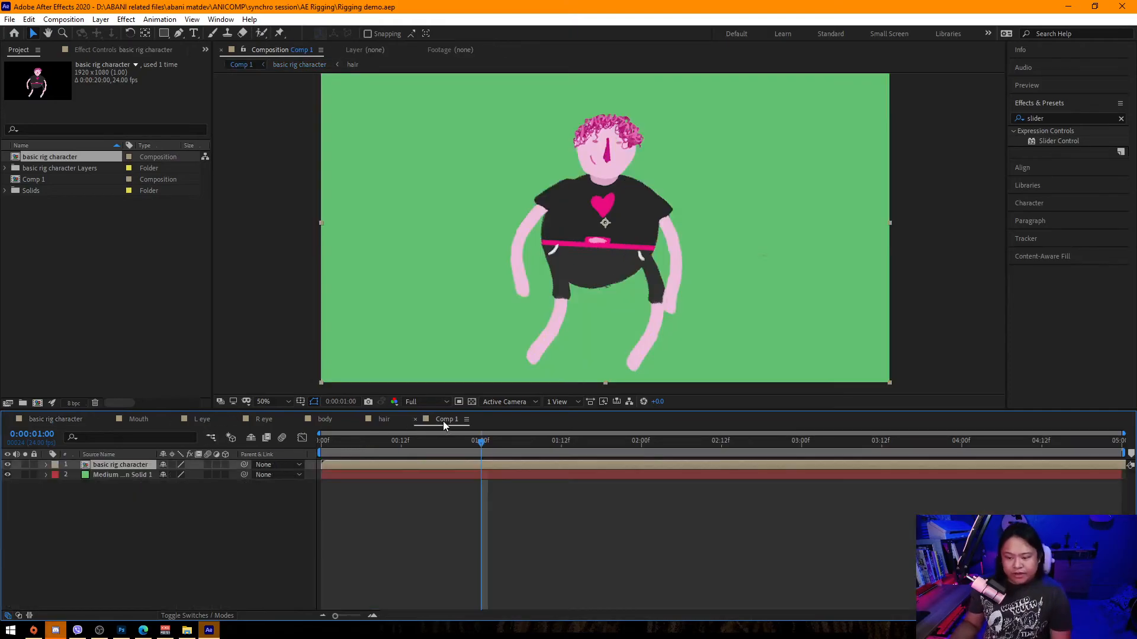
scroll(641, 229, "down", 2)
scroll(640, 230, "up", 2)
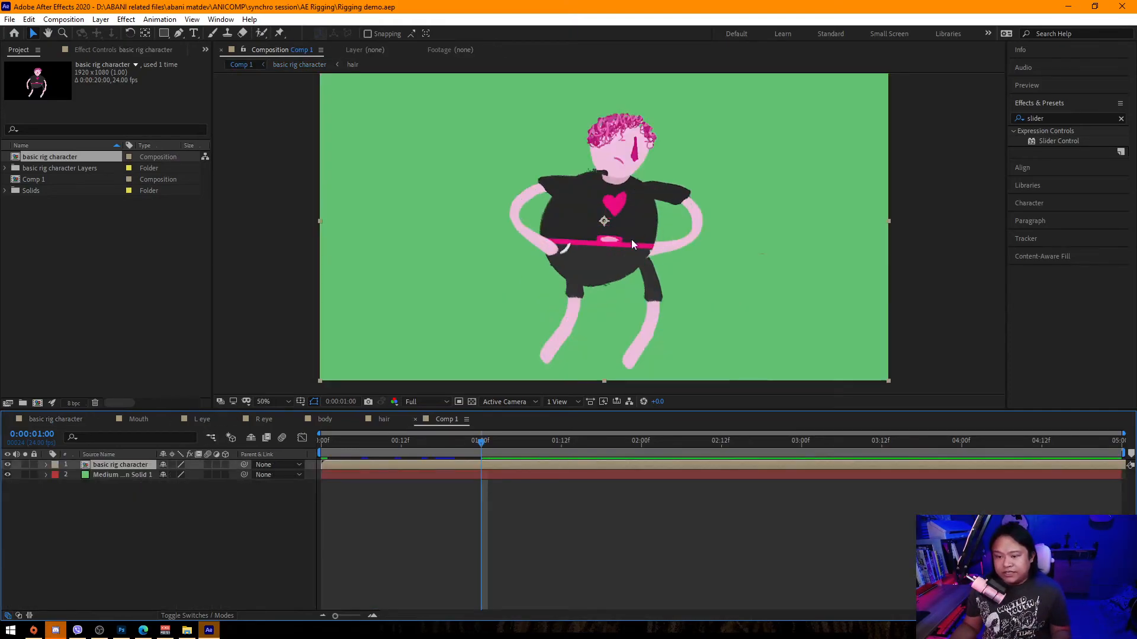
left_click(187, 502)
key("h")
key("v")
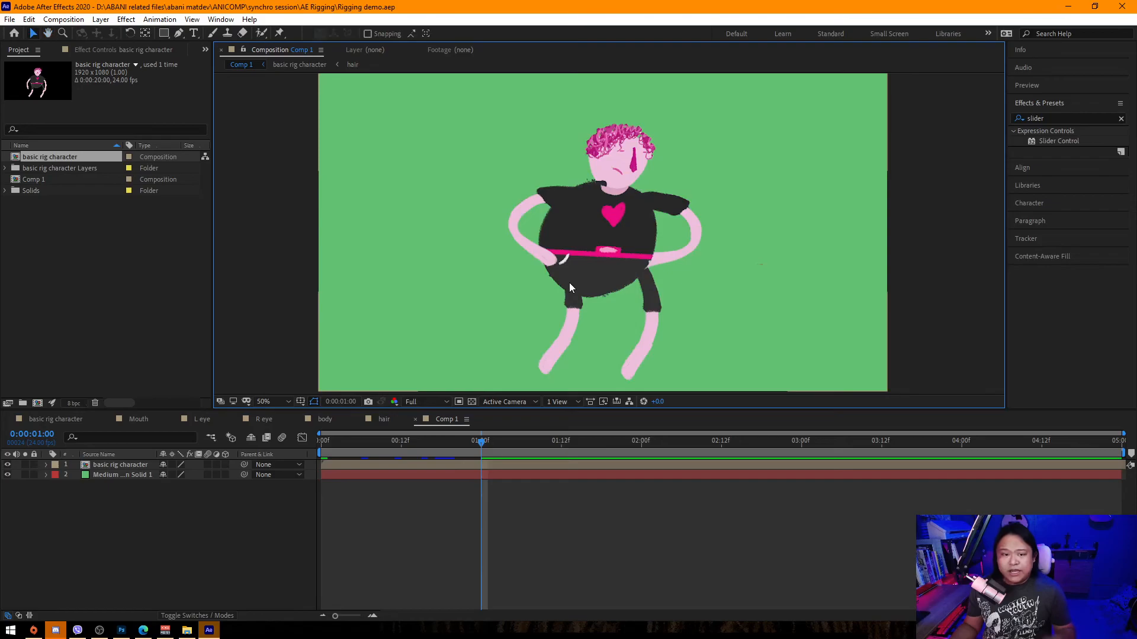
left_click(130, 464)
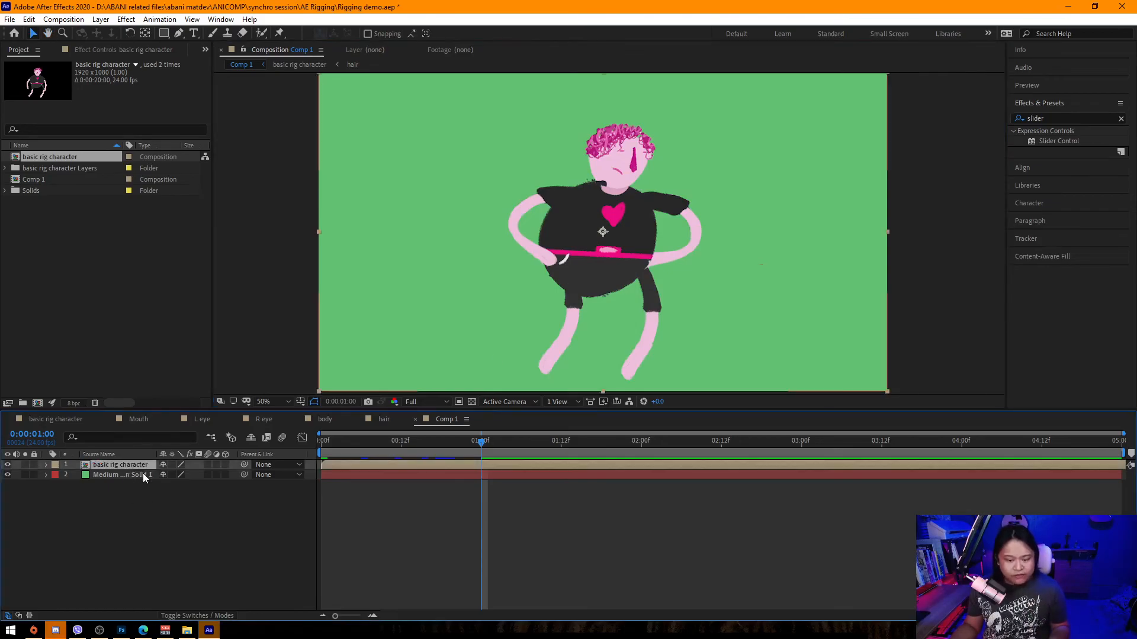
key("ctrl+d")
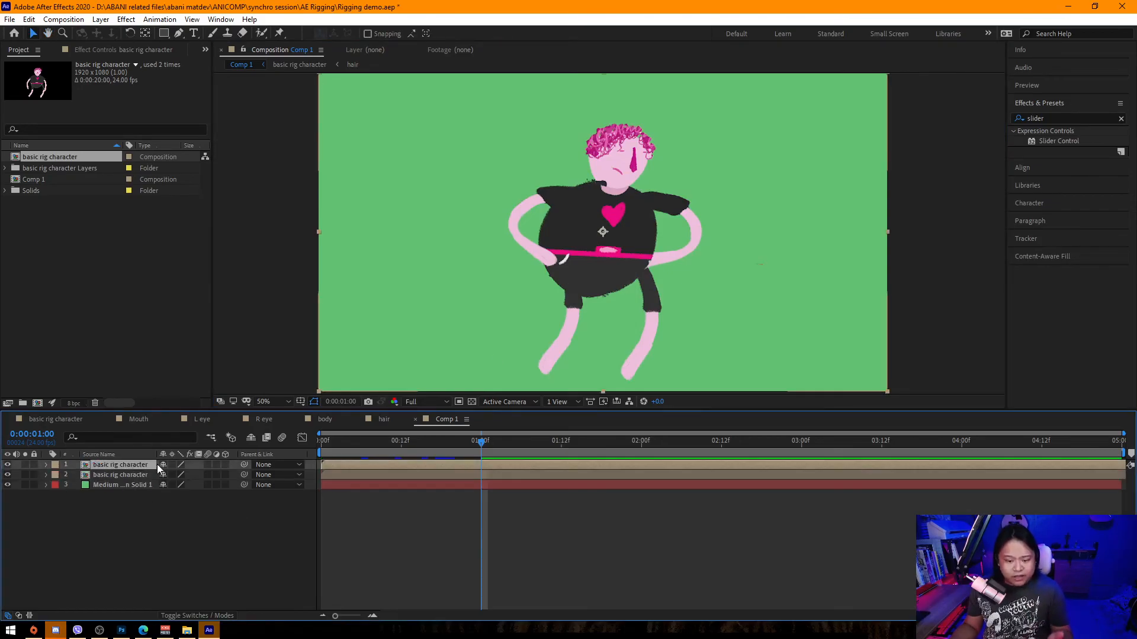
Apply Gradient Ramp to the top character layer, reposition its start and end points, and set a yellow end color.
left_click(1061, 116)
type("ramp")
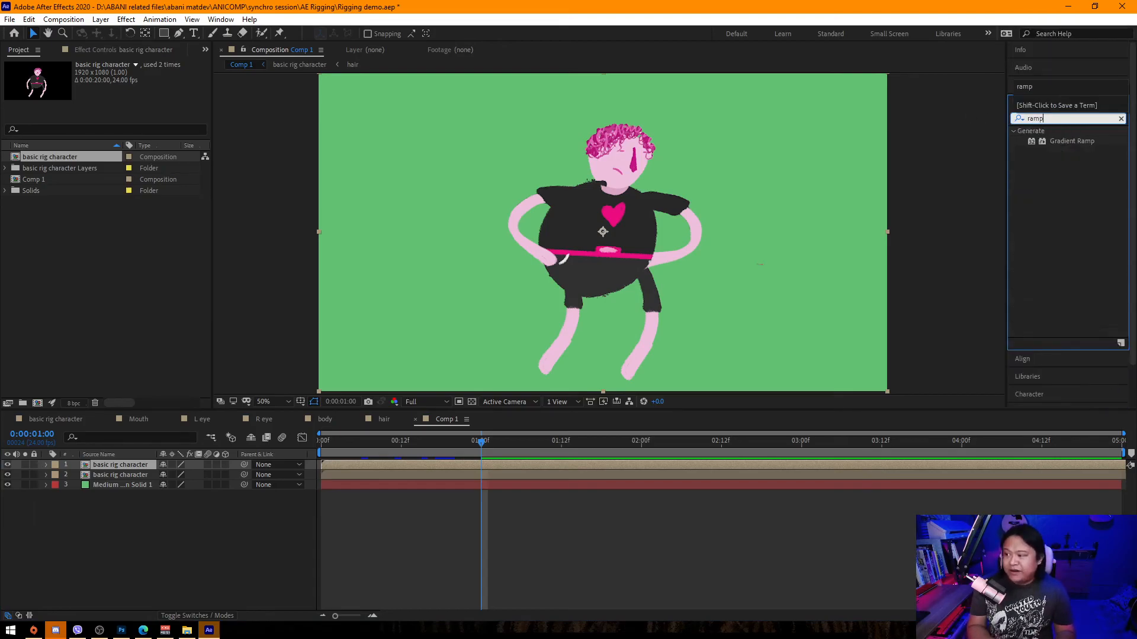
left_click_drag(1081, 141, 148, 466)
scroll(631, 324, "down", 2)
scroll(612, 314, "up", 1)
left_click_drag(605, 313, 703, 165)
left_click_drag(586, 215, 533, 246)
left_click_drag(688, 168, 678, 169)
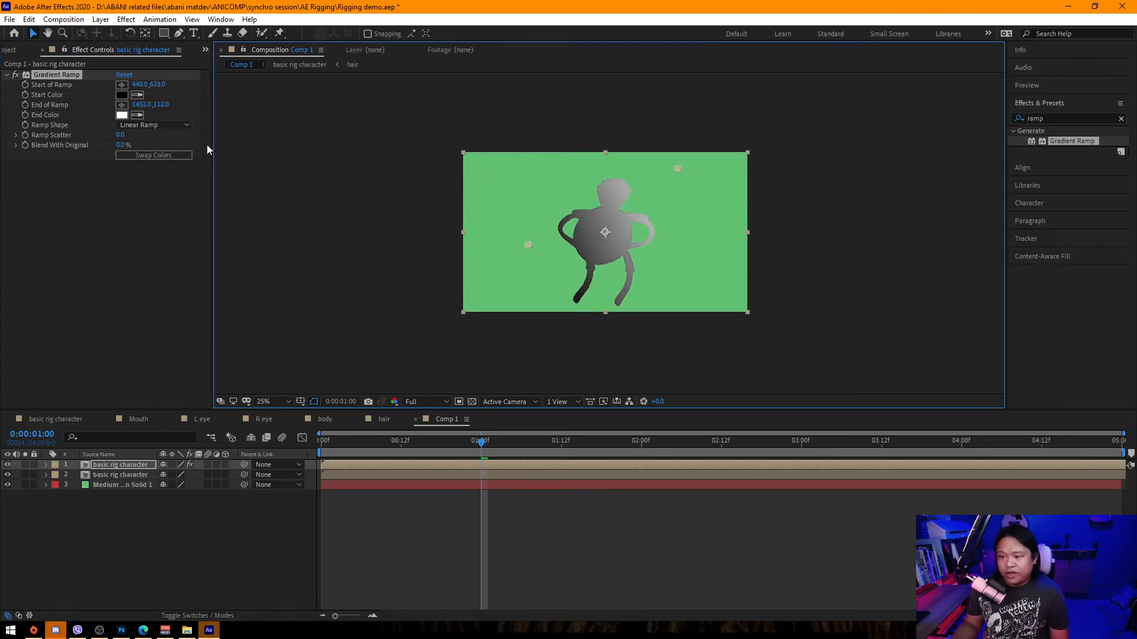
left_click(123, 115)
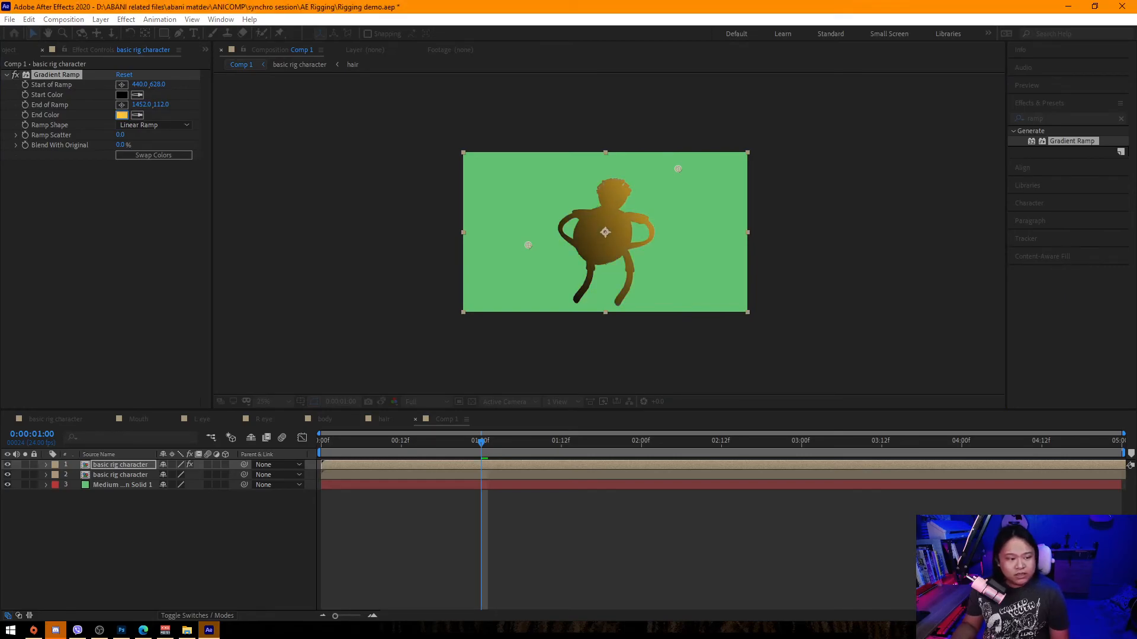
Try several blend modes on the gradient character layer and settle on Vivid Light.
left_click(197, 616)
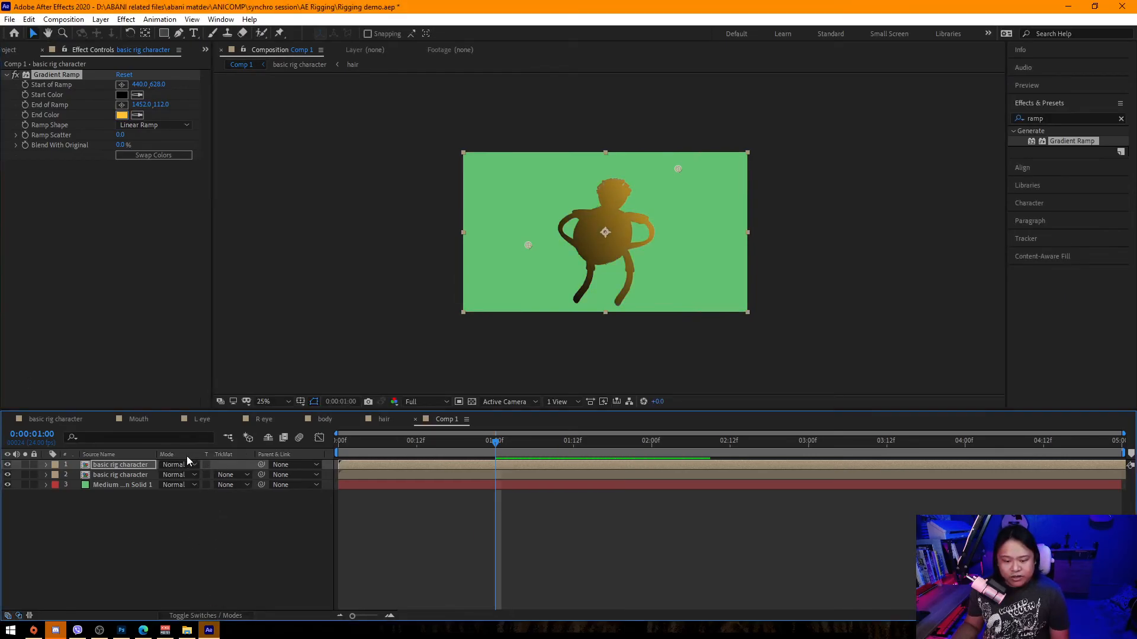
left_click(186, 464)
left_click(214, 323)
key("period")
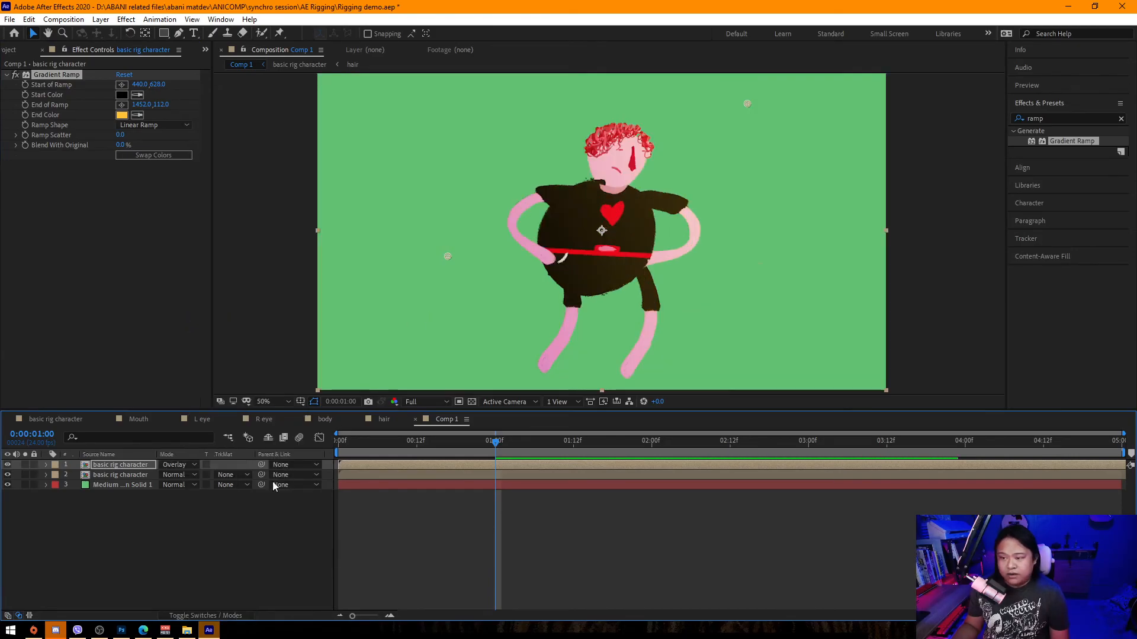
left_click(177, 465)
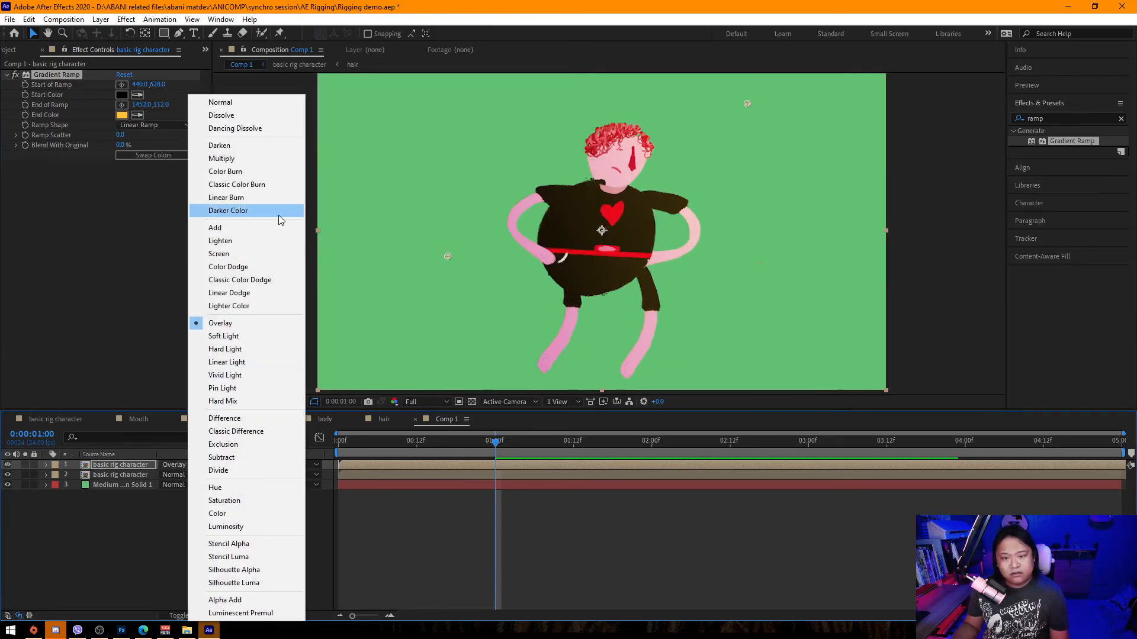
left_click(253, 350)
left_click(201, 462)
left_click(235, 333)
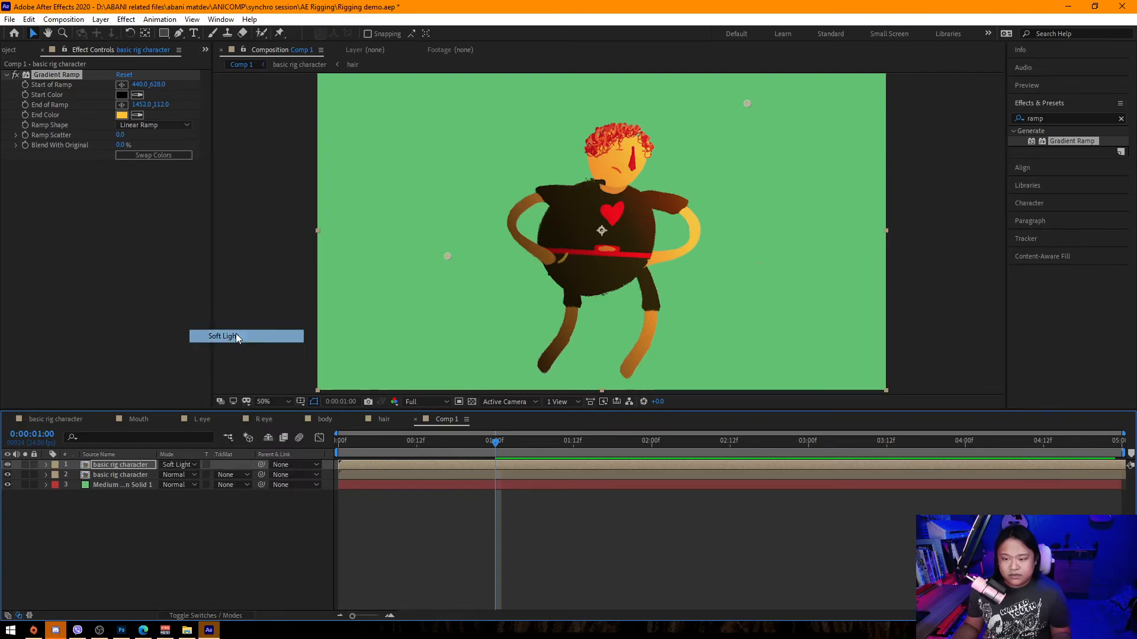
left_click(186, 466)
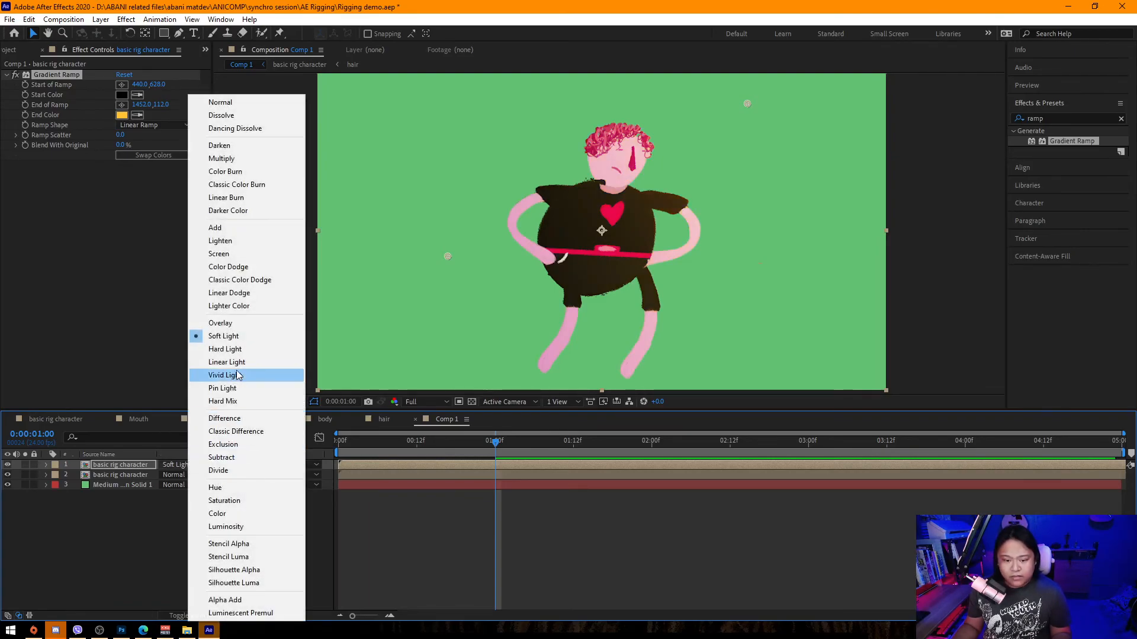
left_click(239, 374)
Set the gradient layer's opacity to 40% and toggle its visibility to compare the effect.
key("t")
left_click(166, 475)
type("40")
key("Return")
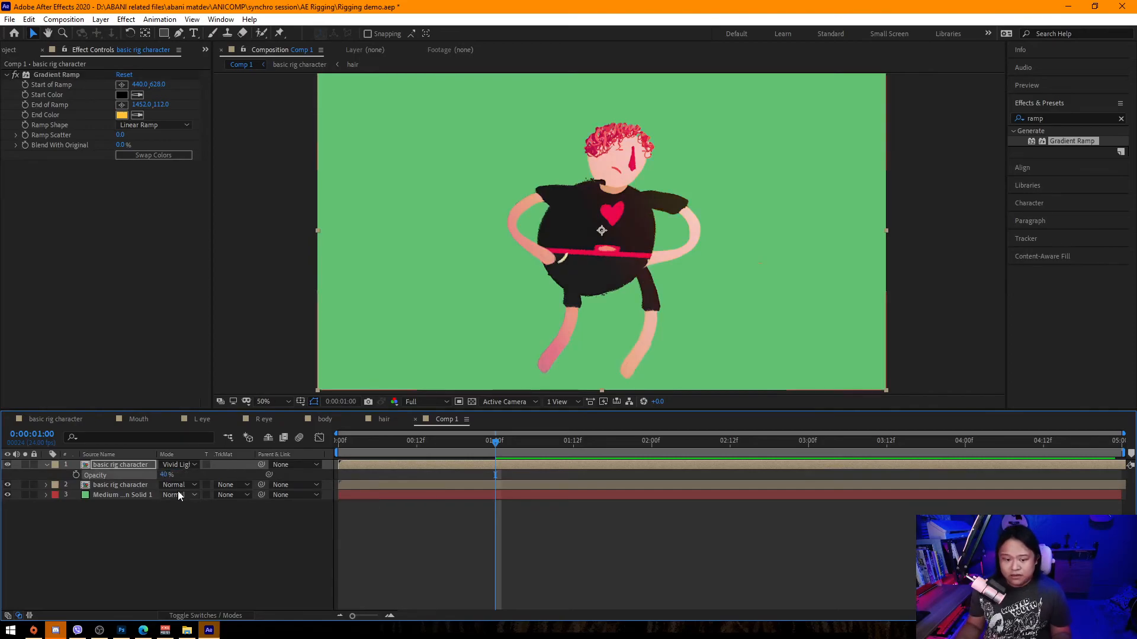
left_click(7, 465)
left_click(7, 465)
left_click(8, 464)
left_click(7, 465)
key("comma")
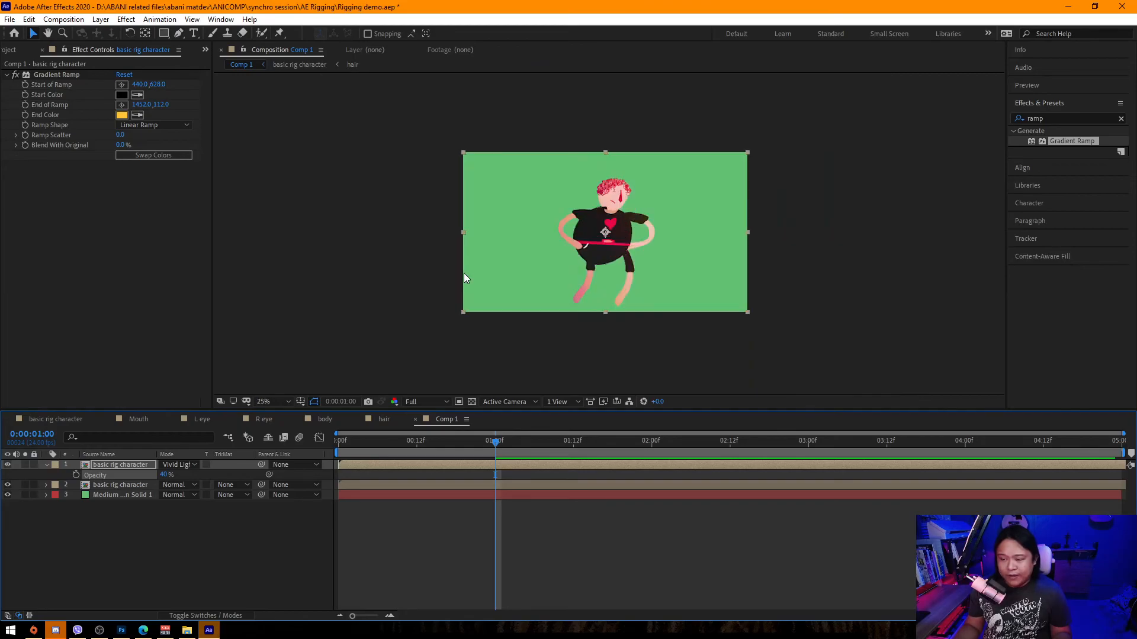
Duplicate the middle character layer and select the copy.
left_click(453, 278)
left_click(123, 495)
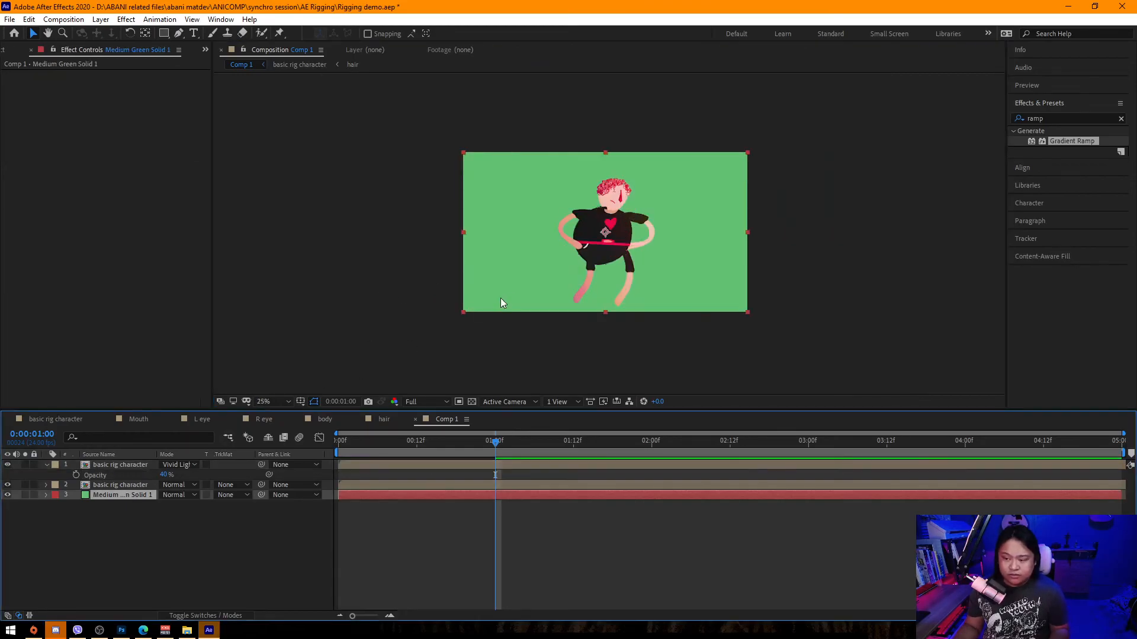
left_click(134, 476)
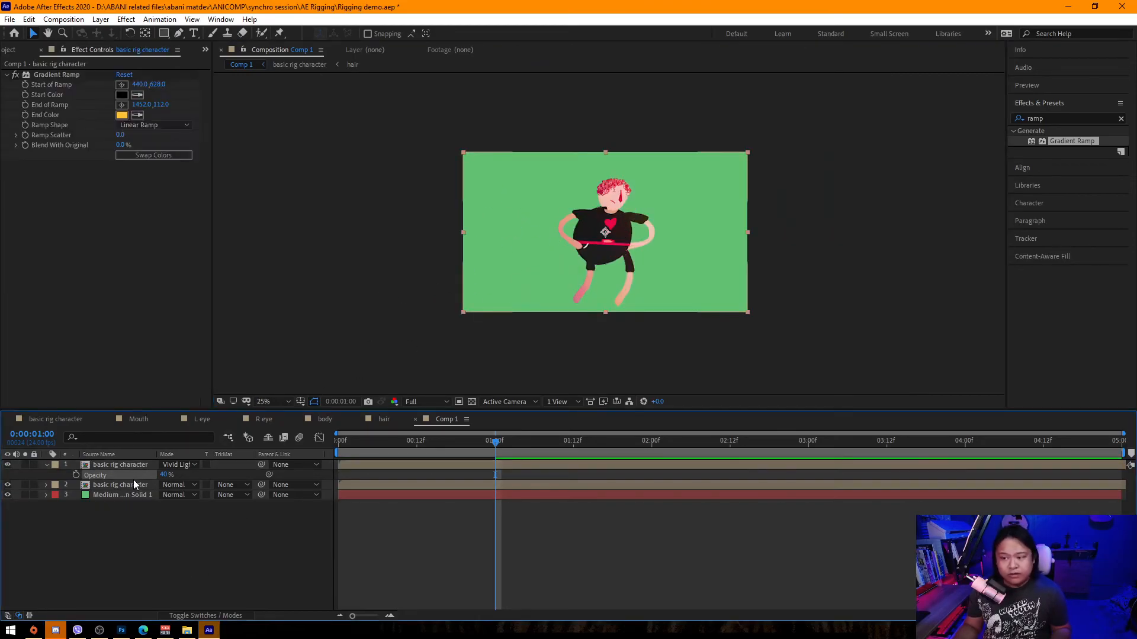
left_click(136, 486)
key("ctrl+d")
left_click(132, 496)
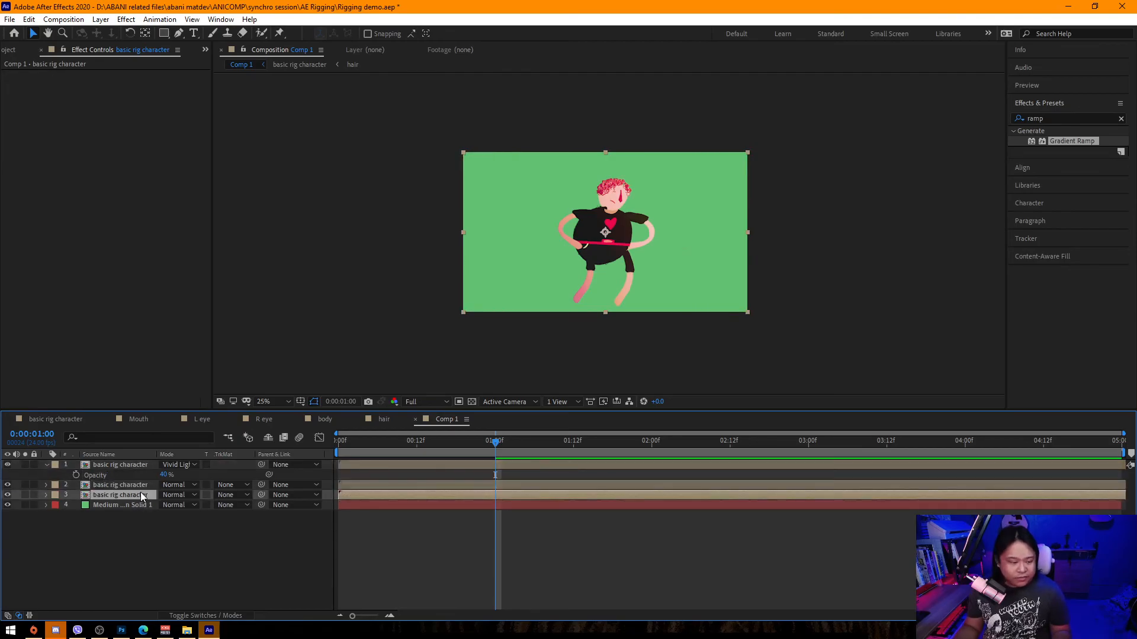
Apply a Fill effect to the duplicated character layer and set its color to black.
left_click(1038, 110)
left_click(1017, 108)
left_click(1052, 108)
left_click_drag(1055, 118, 983, 116)
type("fill")
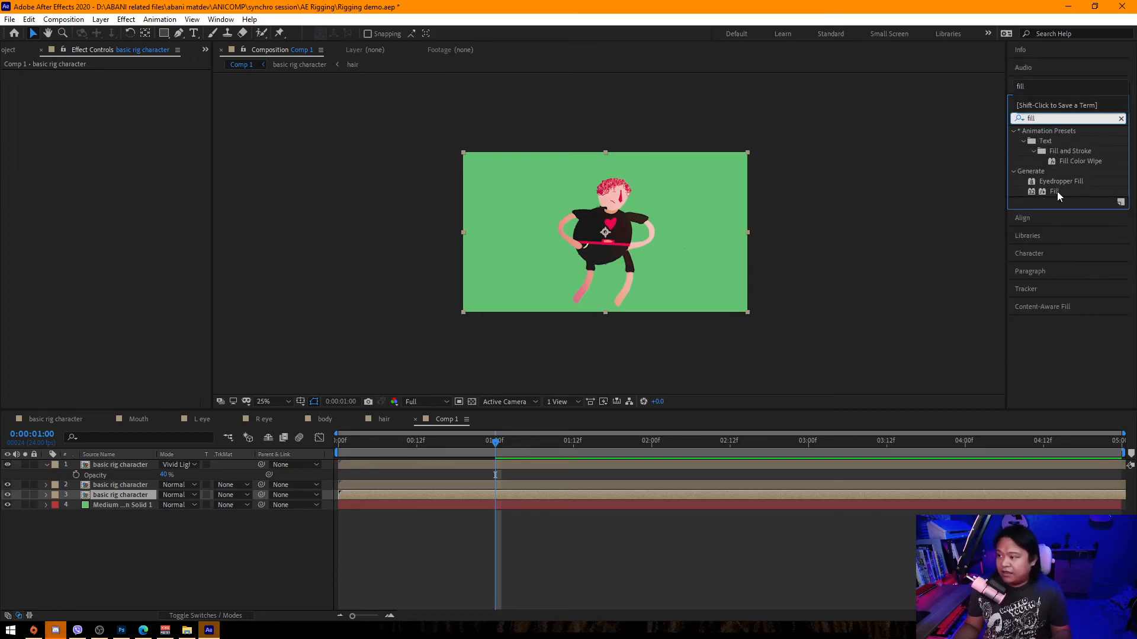
left_click_drag(1054, 192, 148, 484)
key("ctrl+z")
left_click_drag(1058, 196, 119, 494)
left_click(123, 106)
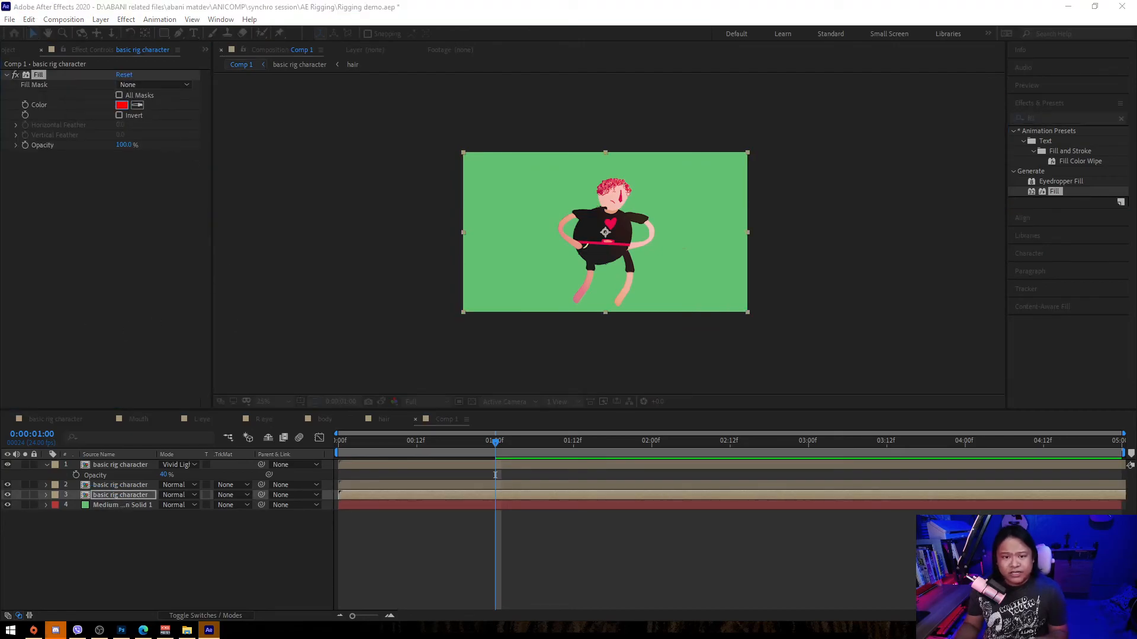
key("Return")
Nudge the black shadow copy about 30 pixels to the left.
left_click(116, 495)
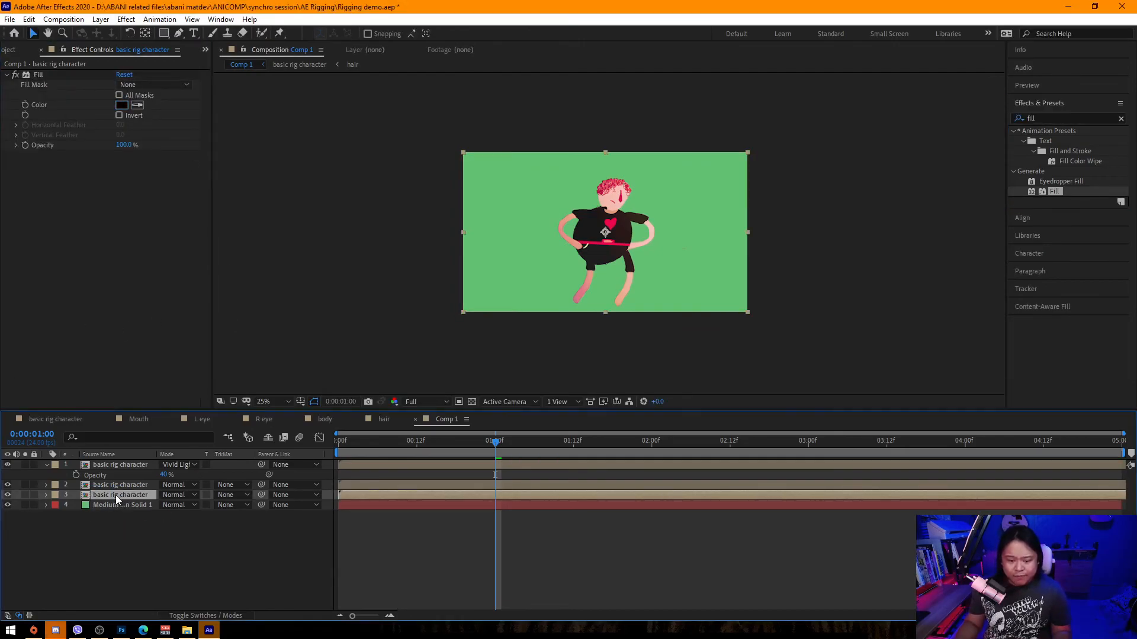
key("shift+Left")
key("shift+Left")
key("shift+Left")
key("shift+Left")
key("shift+Left")
key("shift+Left")
key("shift+Left")
key("shift+Left")
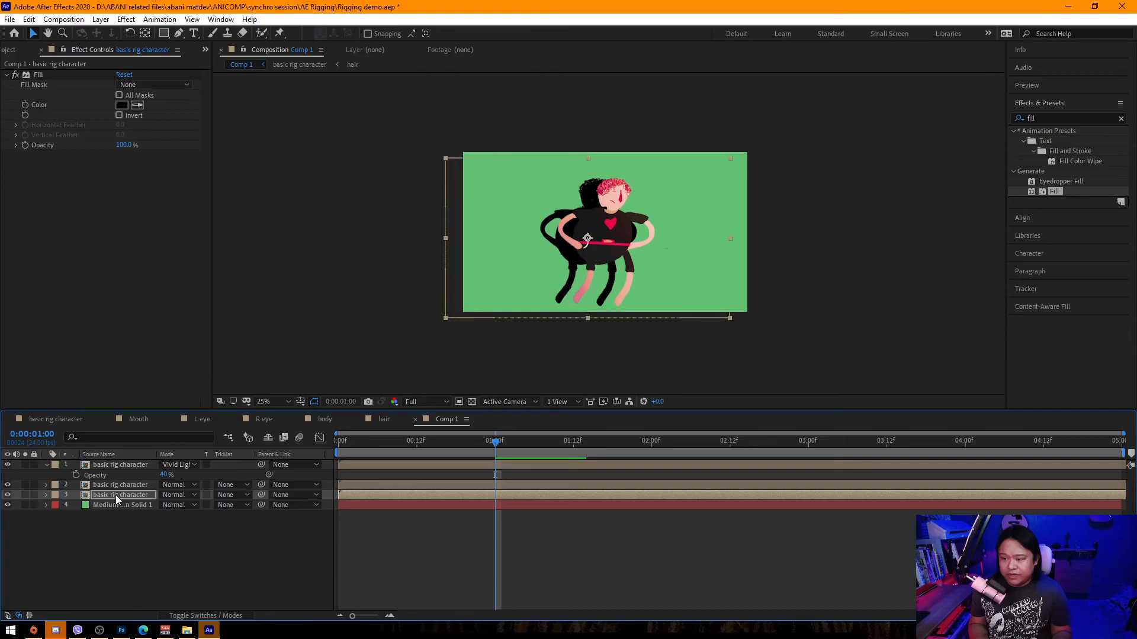
key("shift+Left")
key("shift+Left")
key("shift+Left")
key("shift+Left")
key("shift+Right")
key("shift+Right")
key("shift+Right")
key("shift+Right")
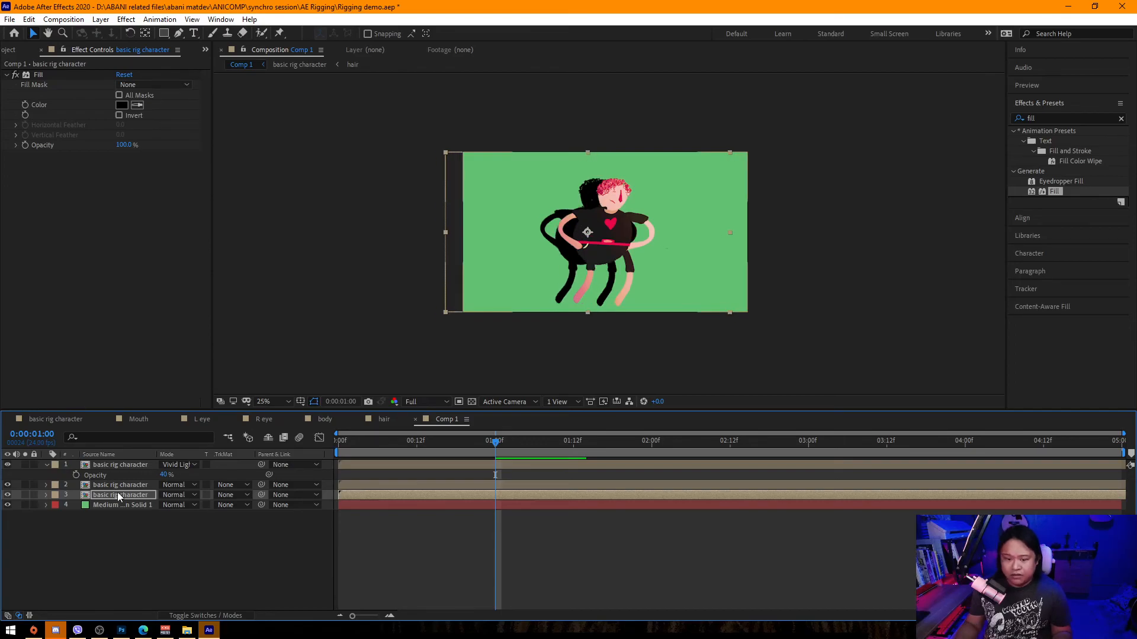
Set the shadow layer's blend mode to Overlay and its opacity to 24%.
left_click(190, 494)
left_click(250, 324)
key("t")
left_click_drag(164, 506, 114, 509)
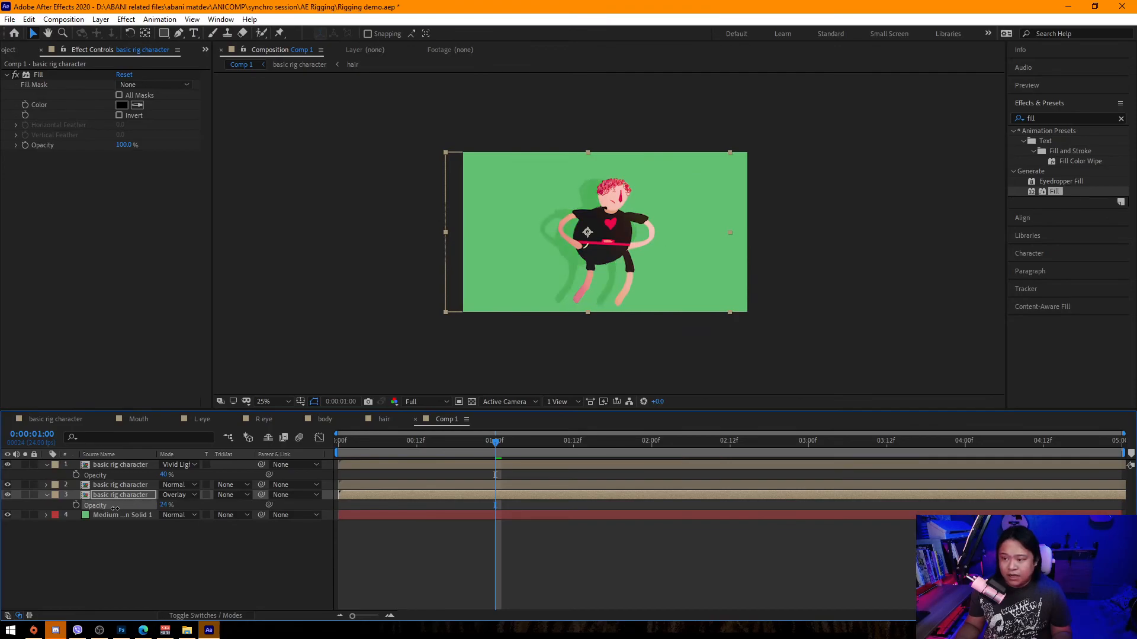
key("period")
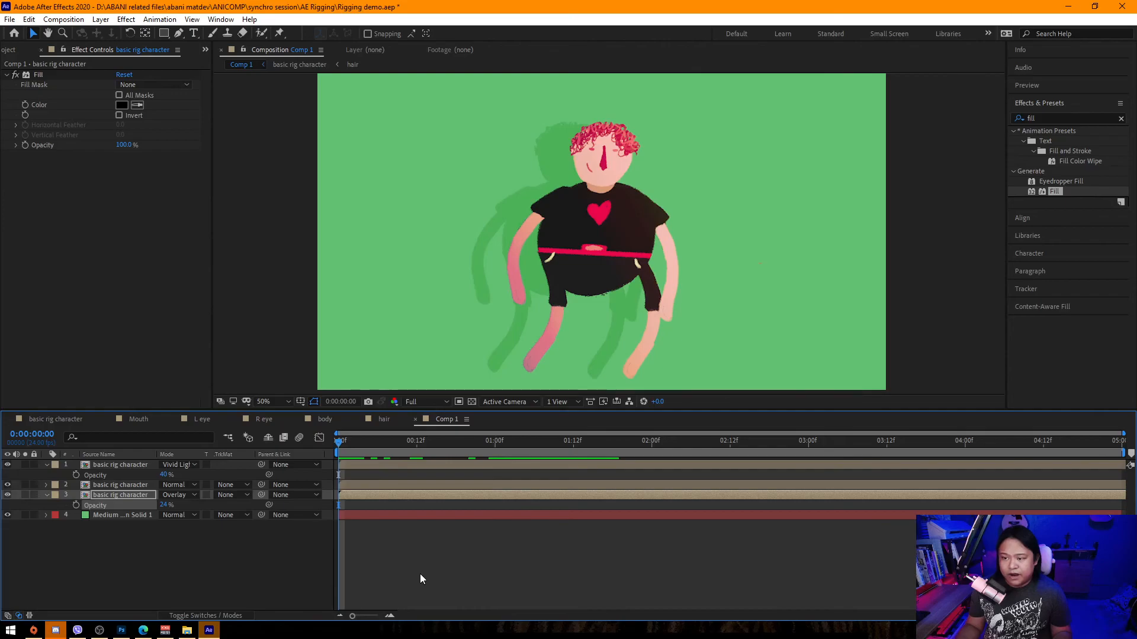
Play back the composition to preview the shadow.
key("space")
scroll(527, 307, "down", 2)
scroll(527, 309, "up", 2)
mouse_move(548, 286)
left_mouse_down()
mouse_move(563, 253)
mouse_move(536, 291)
left_mouse_up()
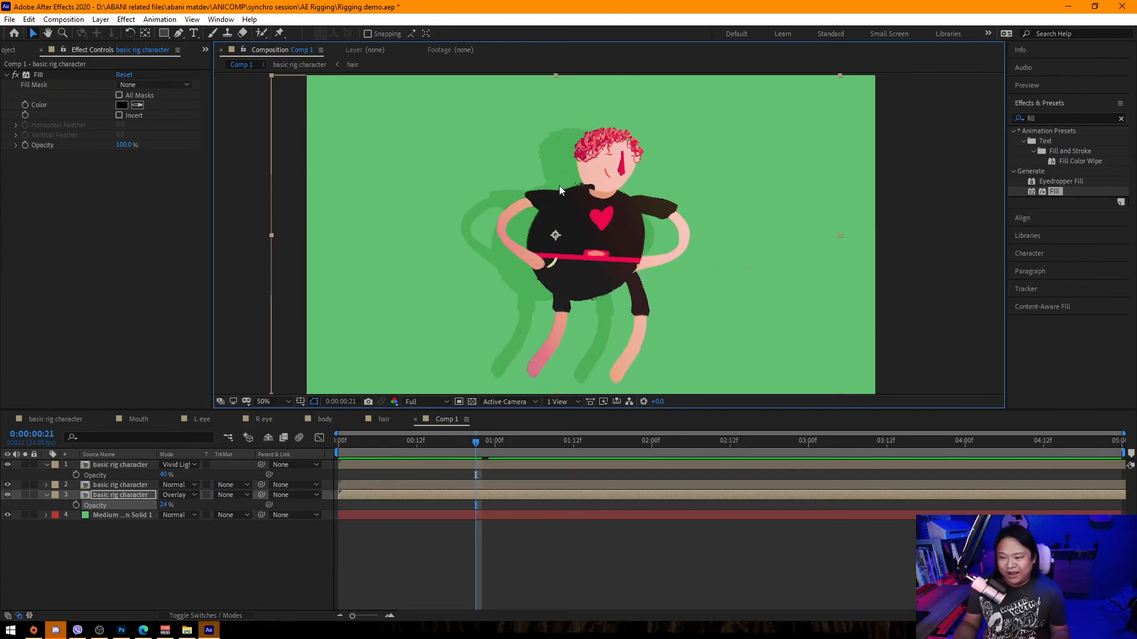
scroll(566, 219, "down", 4)
scroll(598, 275, "up", 2)
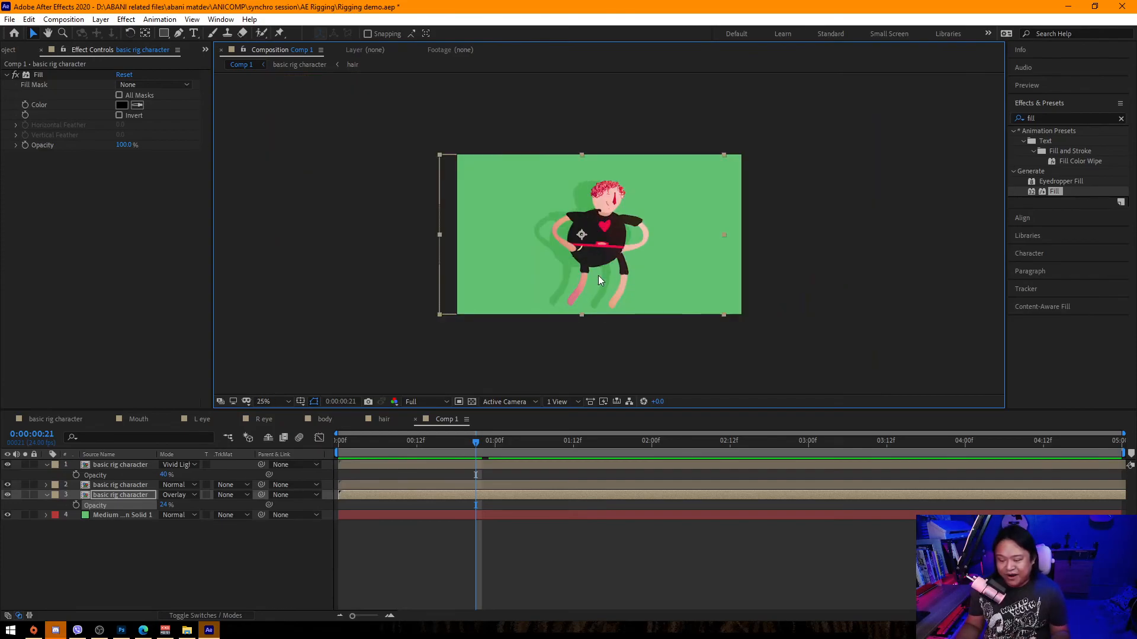
left_click(125, 486)
left_click(125, 495)
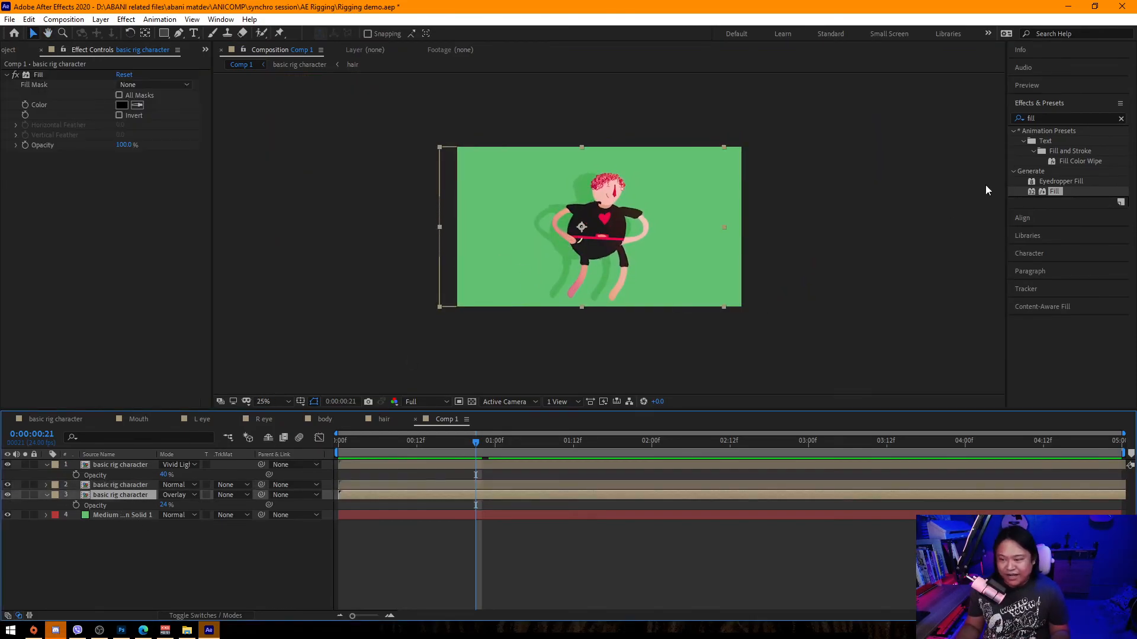
Apply a Transform effect to the shadow layer and move its anchor point to the character's feet.
key("ctrl+5")
type("tra")
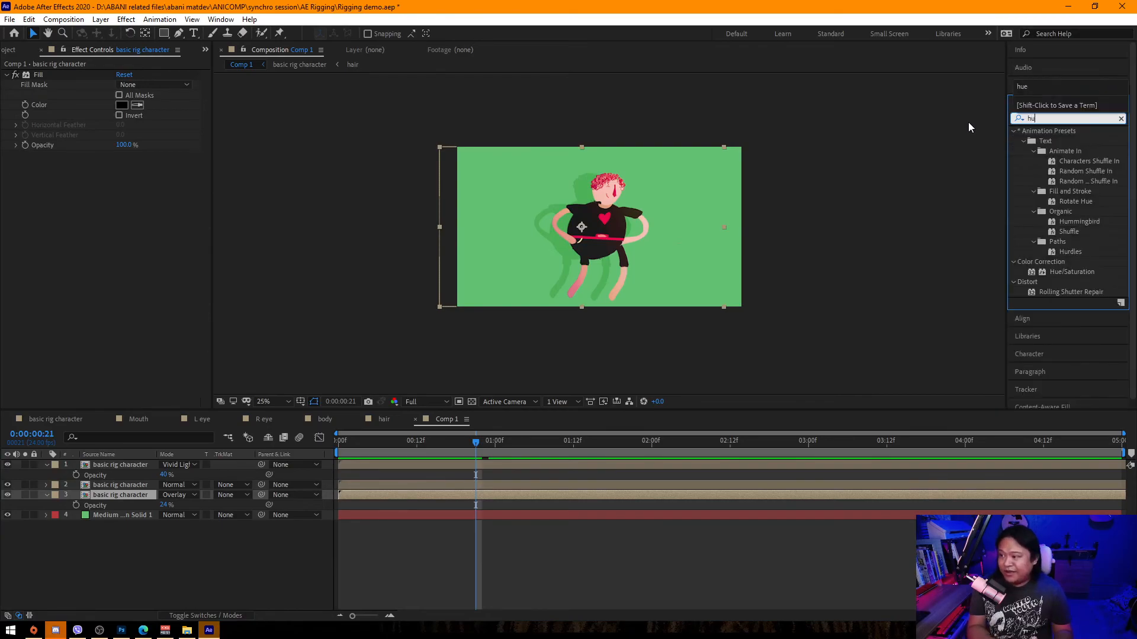
type("ns")
left_click_drag(1060, 179, 130, 495)
key("period")
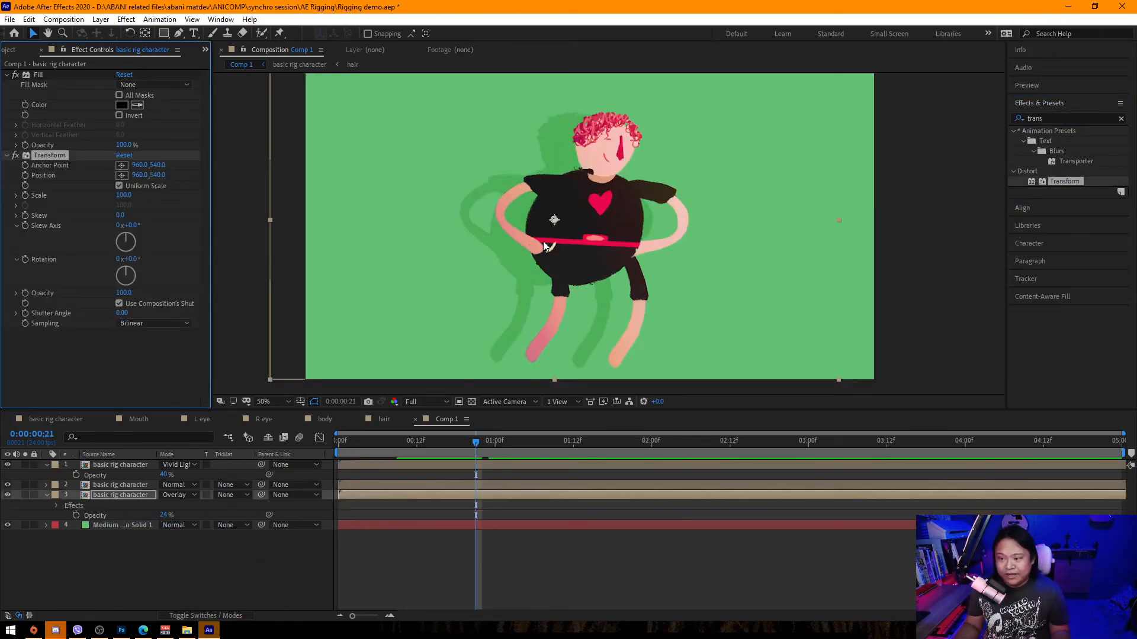
left_click_drag(554, 220, 577, 360)
left_click_drag(556, 221, 581, 362)
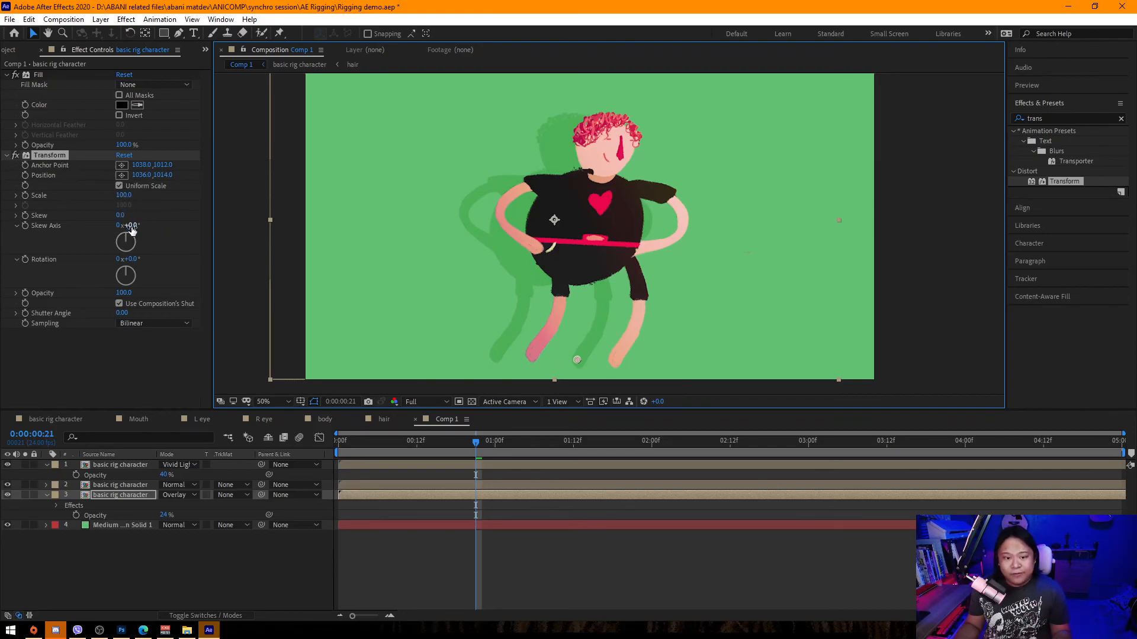
Skew and rotate the shadow with Transform: skew -69, skew axis -71°, rotation 38°.
left_click_drag(134, 259, 80, 260)
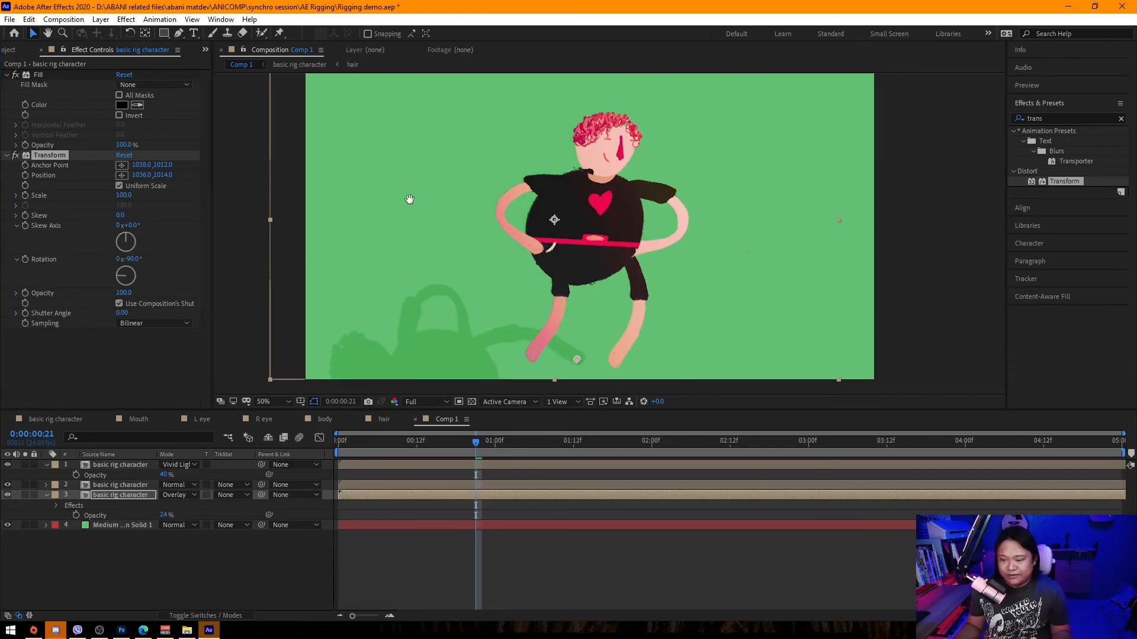
left_click_drag(395, 234, 388, 172)
left_click_drag(118, 215, 227, 282)
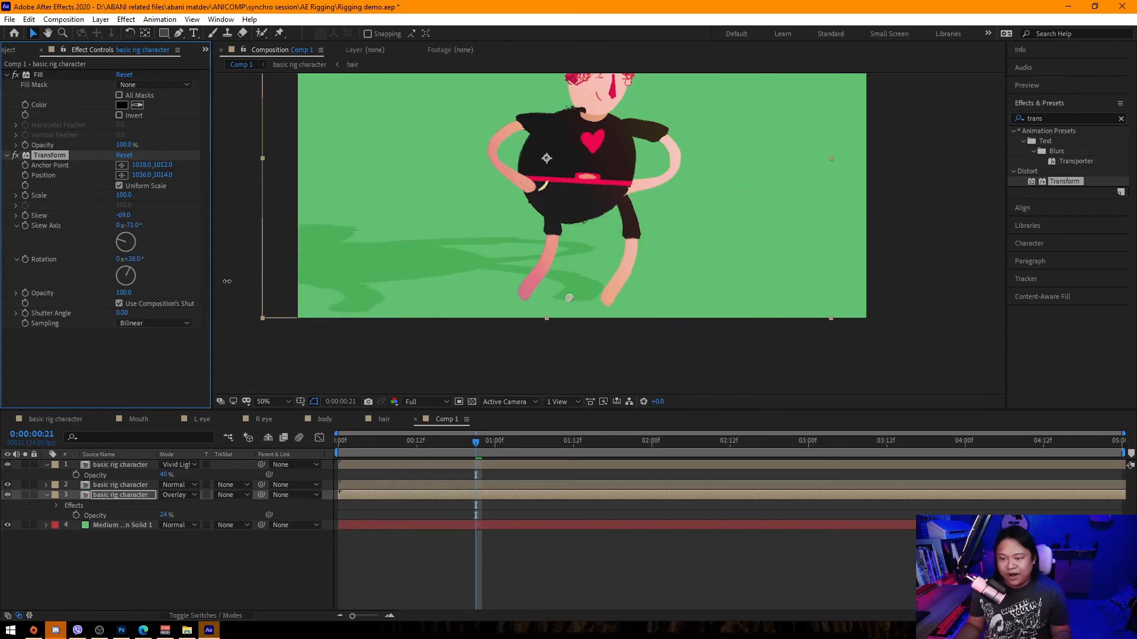
Move the shadow's Transform anchor so the shadow sits under the character's feet.
left_click_drag(566, 296, 602, 295)
key("ctrl+z")
left_click(566, 297)
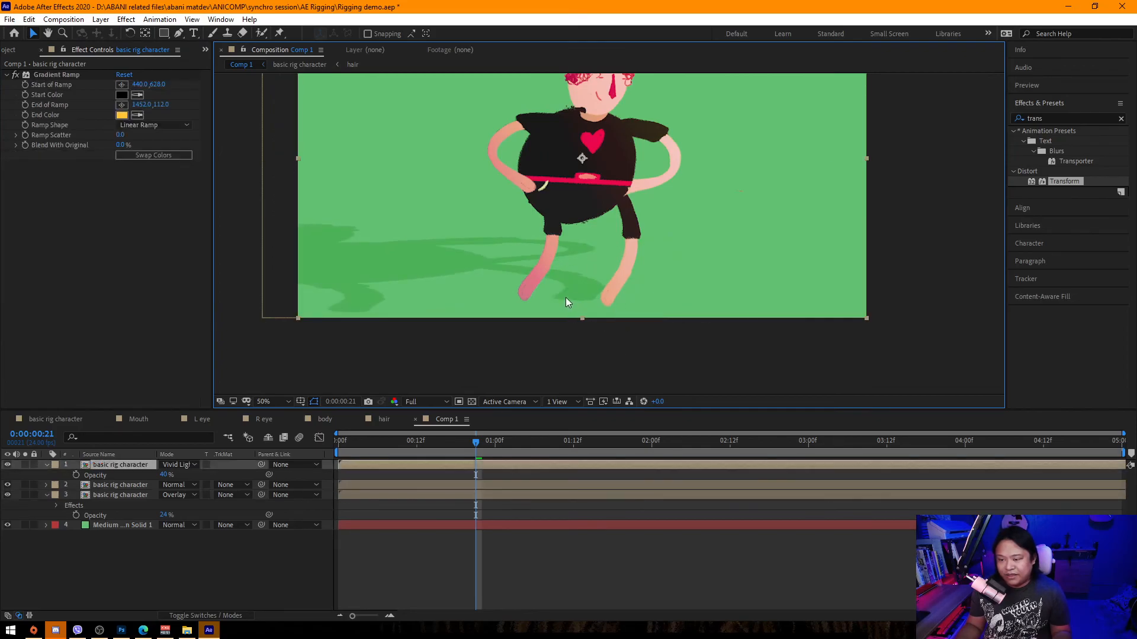
left_click(129, 494)
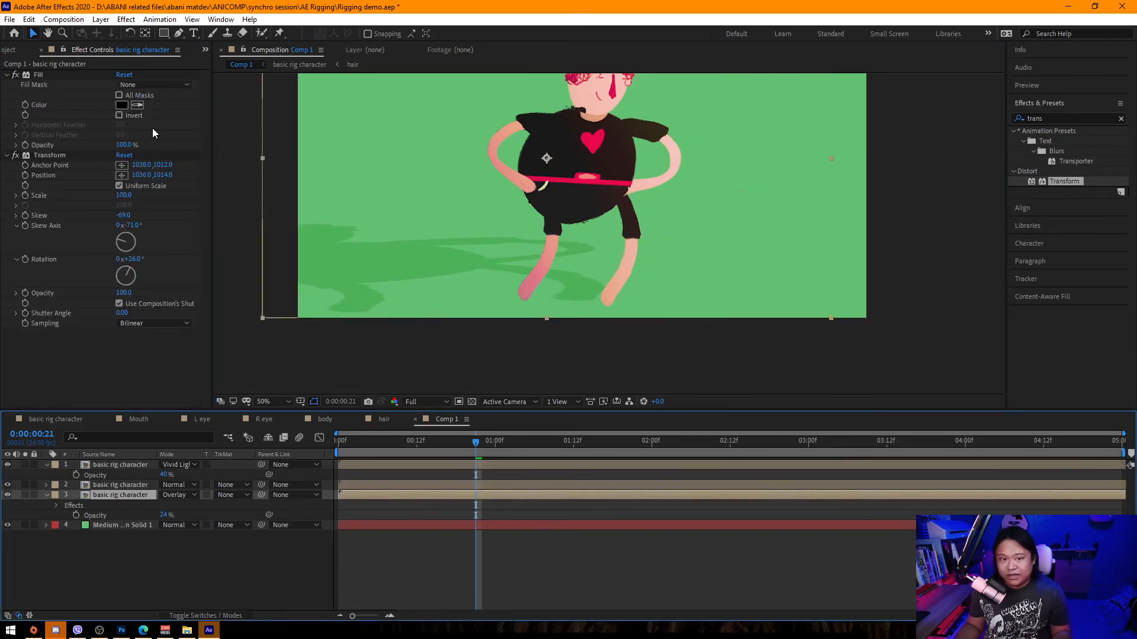
left_click(51, 156)
left_click_drag(570, 297, 492, 289)
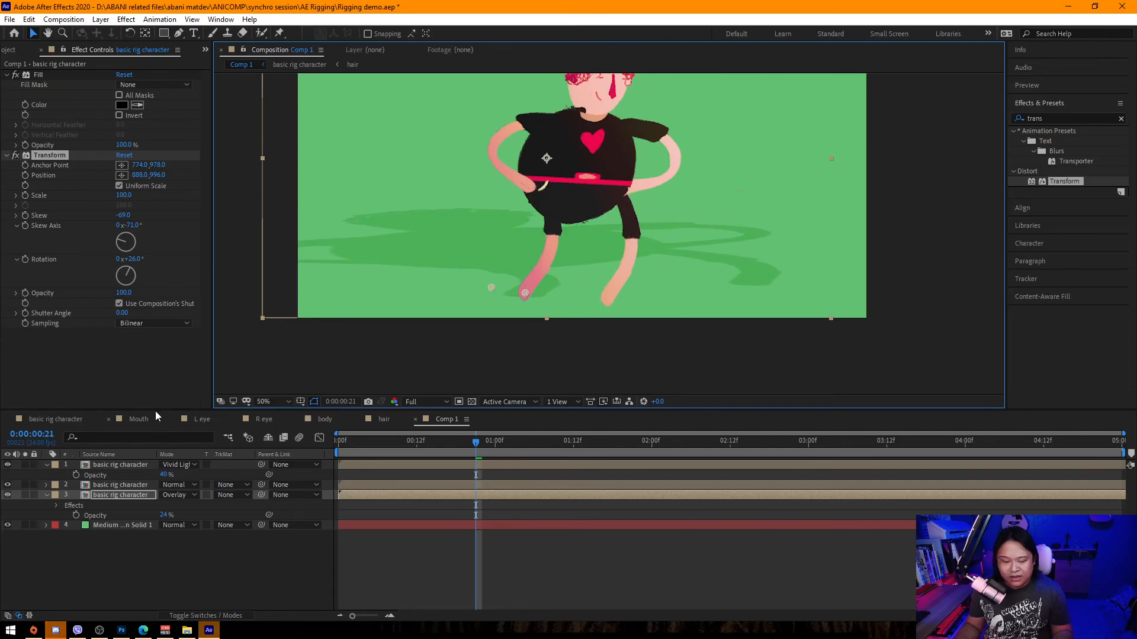
Turn off uniform scaling and set the shadow's scale height to 82 and width to 35.
left_click(16, 196)
left_click(119, 186)
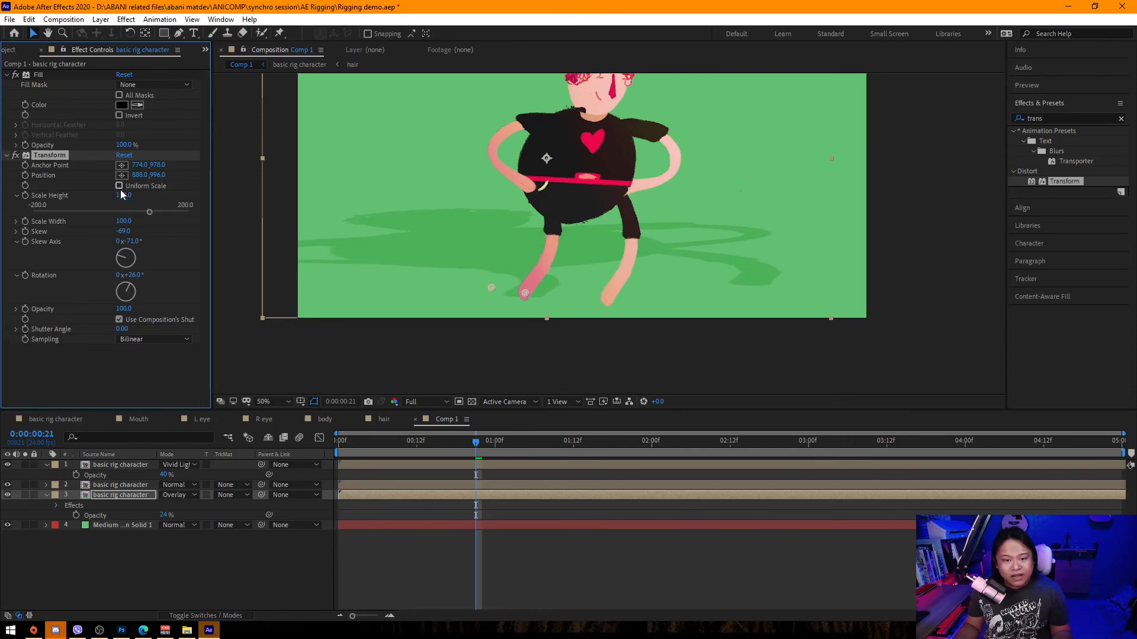
left_click_drag(123, 221, 118, 198)
scroll(509, 245, "down", 2)
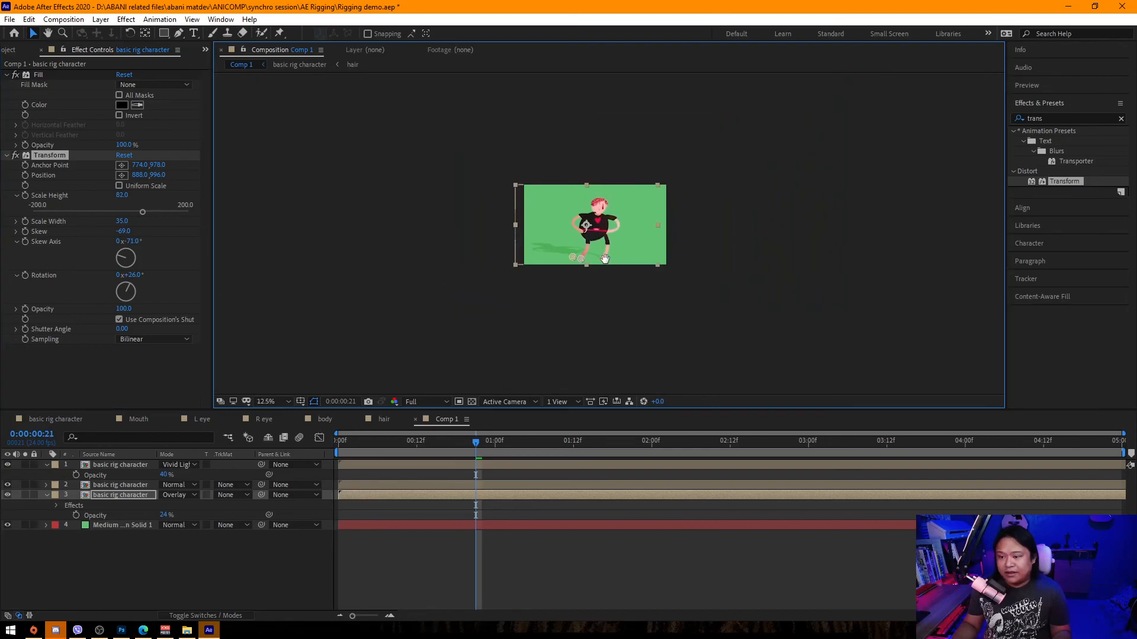
scroll(592, 281, "up", 1)
left_click(761, 347)
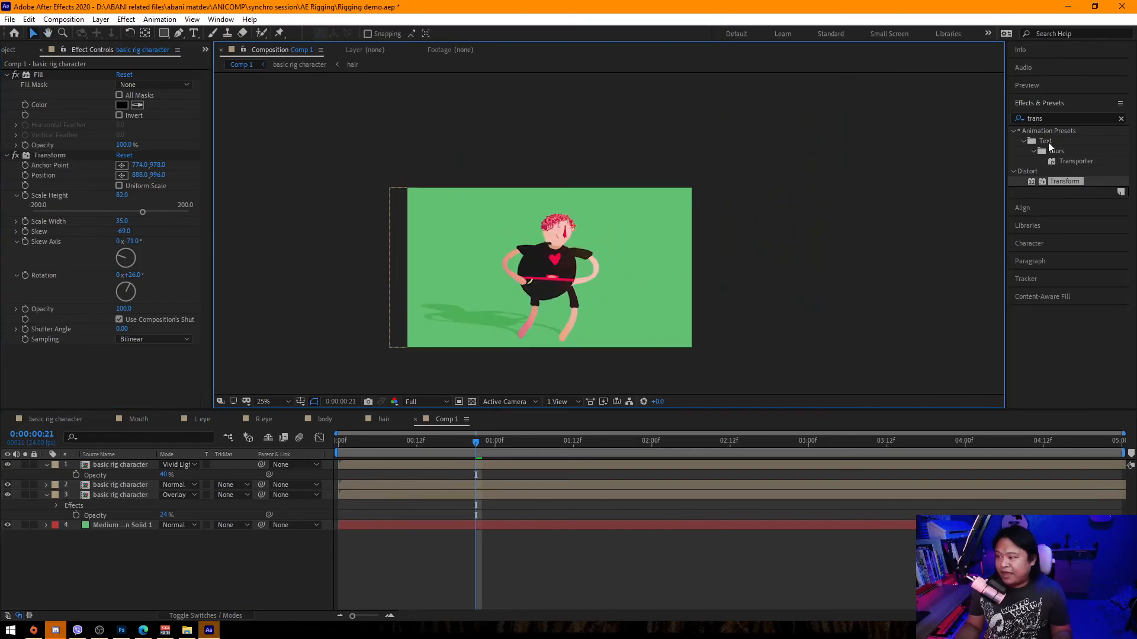
Apply Gaussian Blur to the shadow layer and set its blurriness to 10.
left_click_drag(1053, 120, 996, 114)
type("gauss")
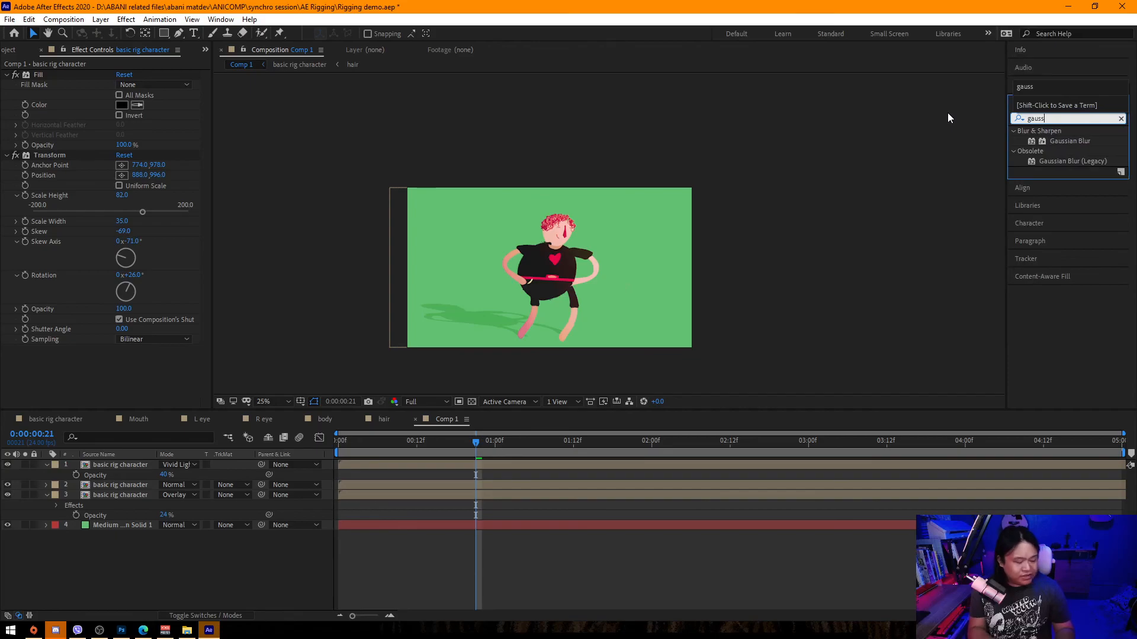
left_click_drag(1069, 140, 119, 495)
left_click(121, 359)
type("10")
key("Return")
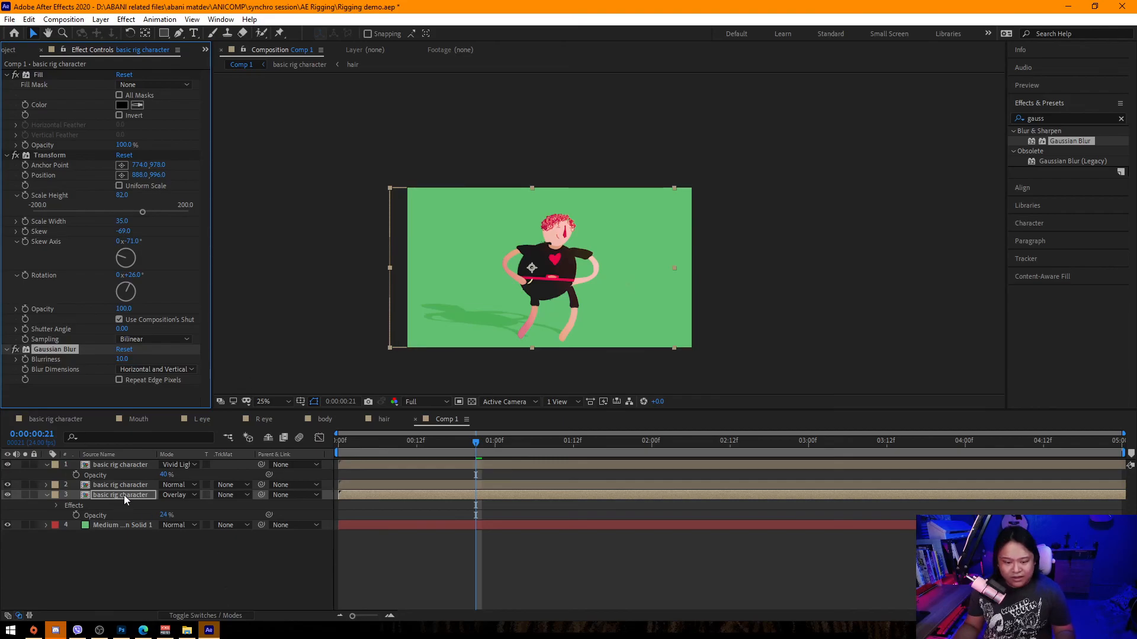
Rename the shadow layer to "shadow" and the gradient overlay layer to "lighting".
left_click(123, 495)
key("Return")
type("shadow")
key("Return")
left_click(112, 466)
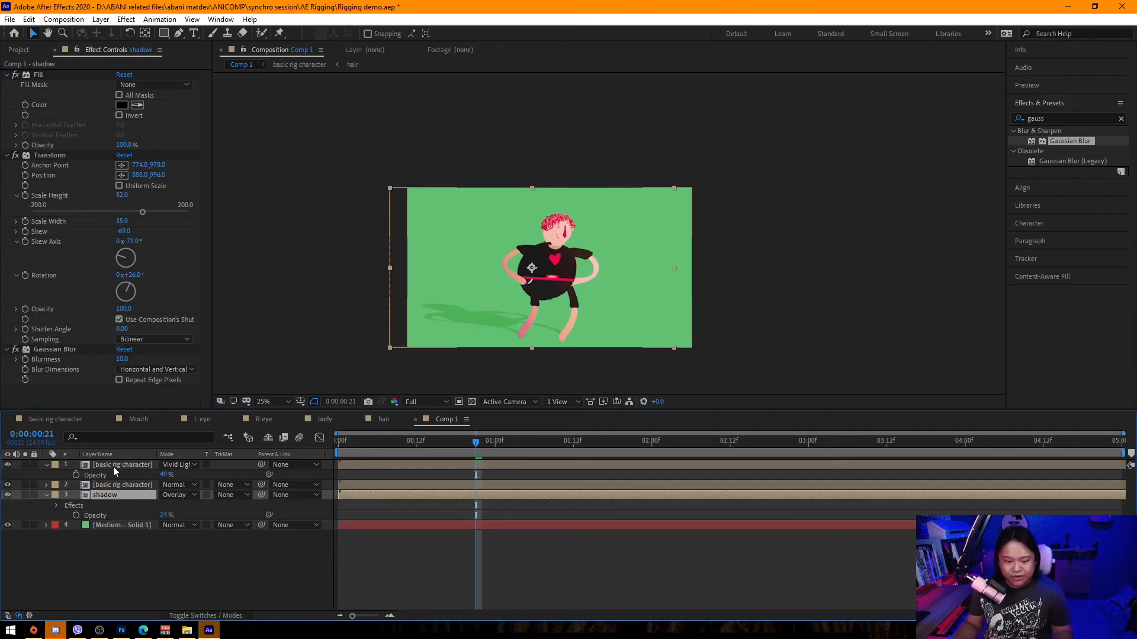
key("Return")
type("hi")
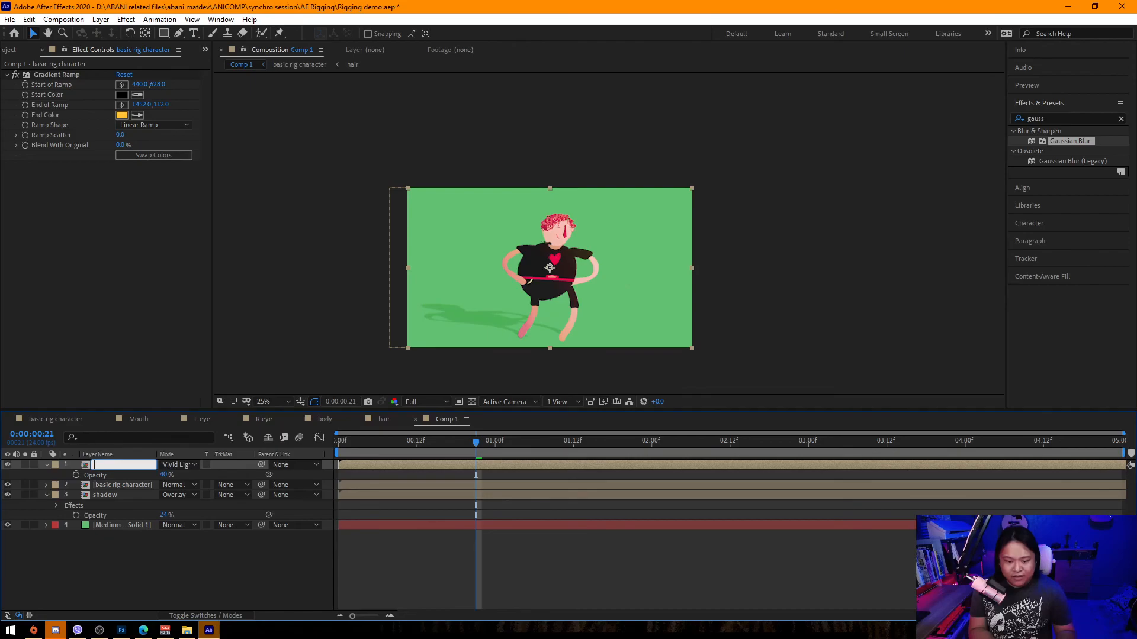
type("ghting")
key("Return")
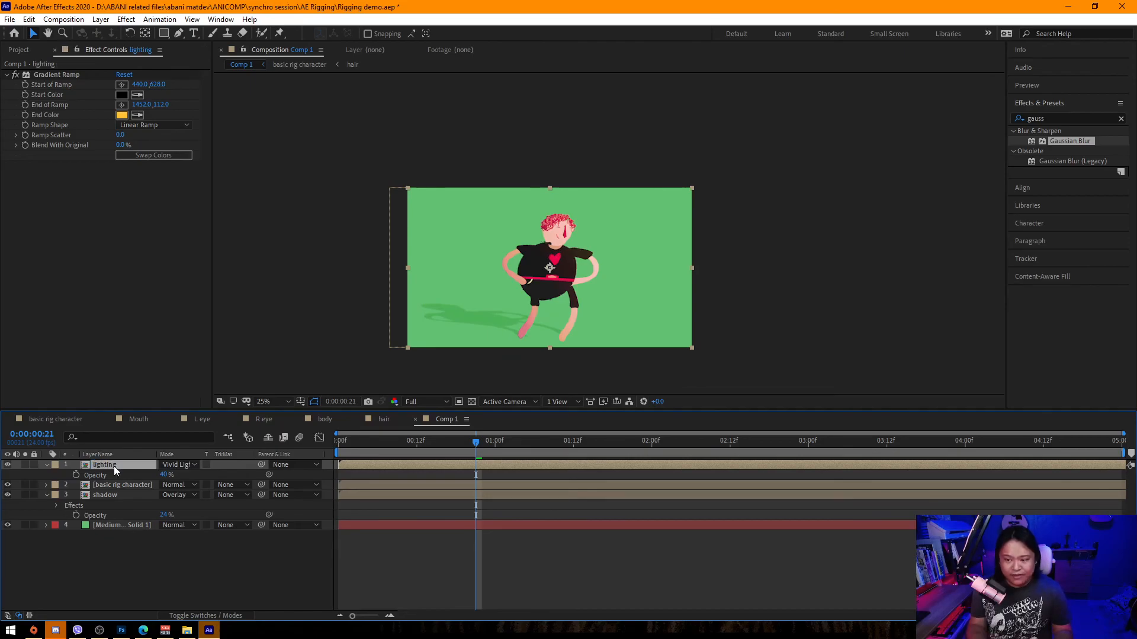
Preview the composite animation at 50% zoom and save the project.
scroll(666, 279, "up", 2)
left_click(391, 441)
key("space")
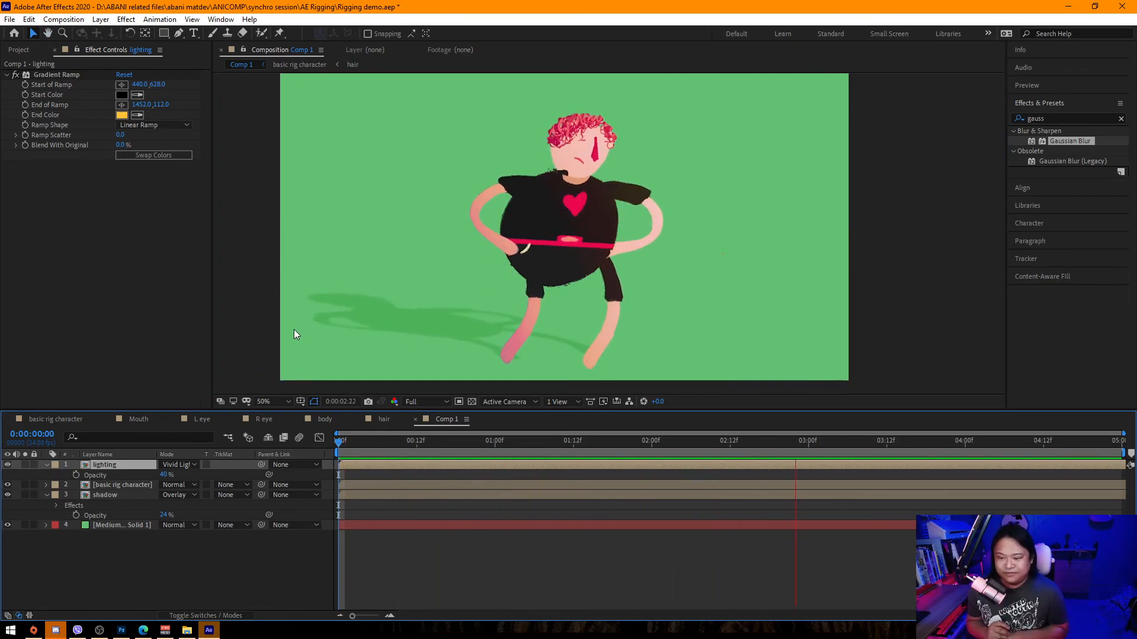
left_click_drag(485, 440, 573, 446)
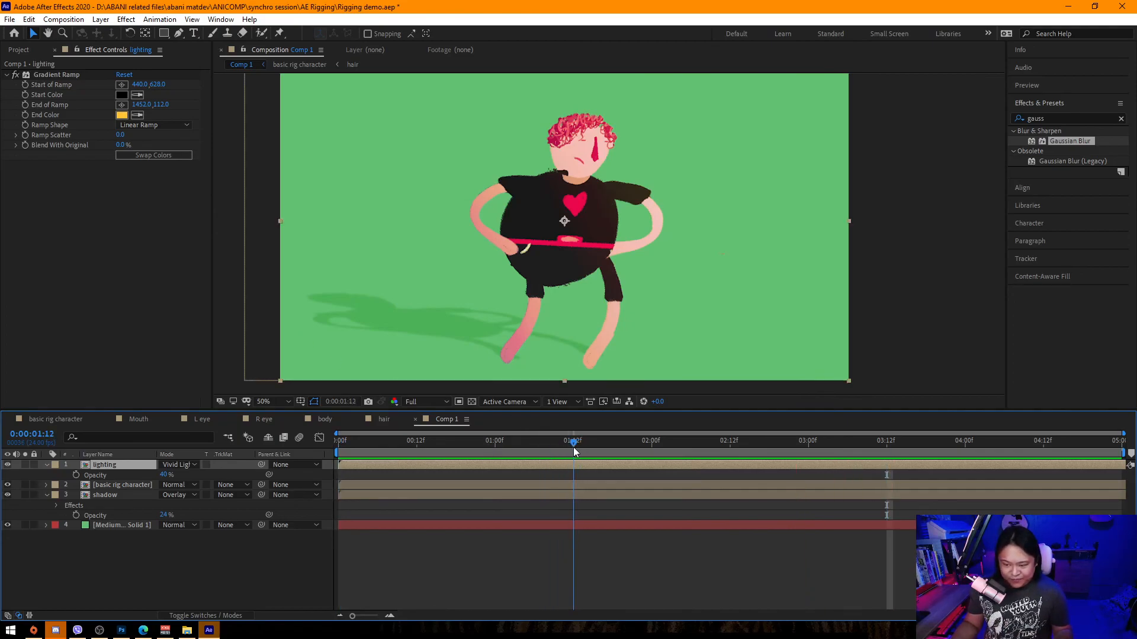
key("ctrl+s")
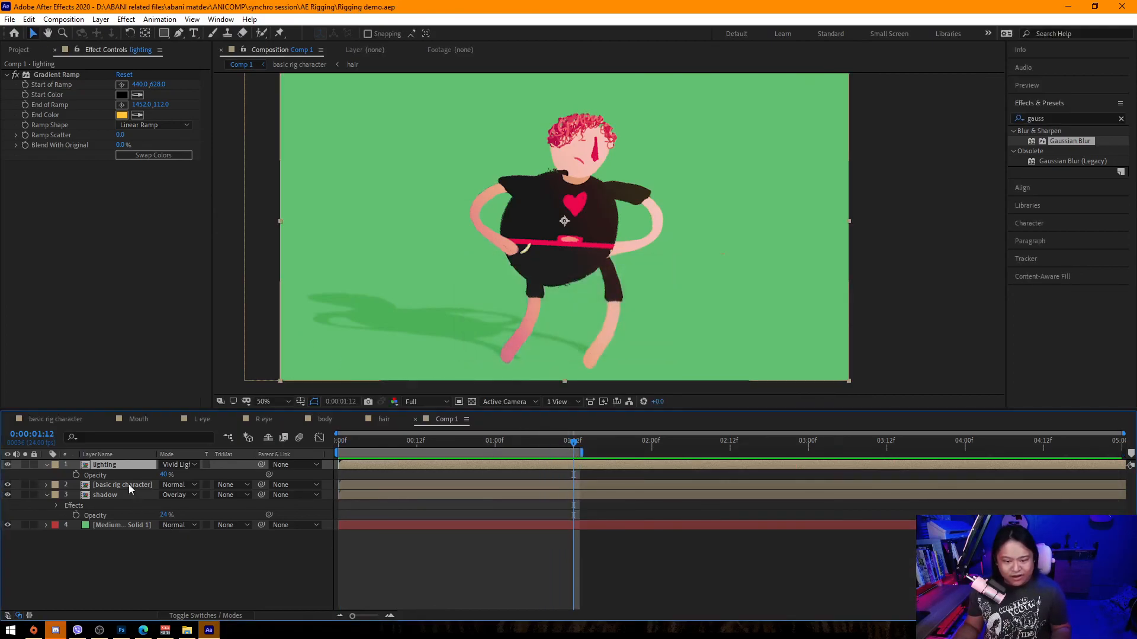
Collapse the shadow layer's revealed properties in the timeline.
left_click(141, 495, "shift")
key("u")
left_click(167, 537)
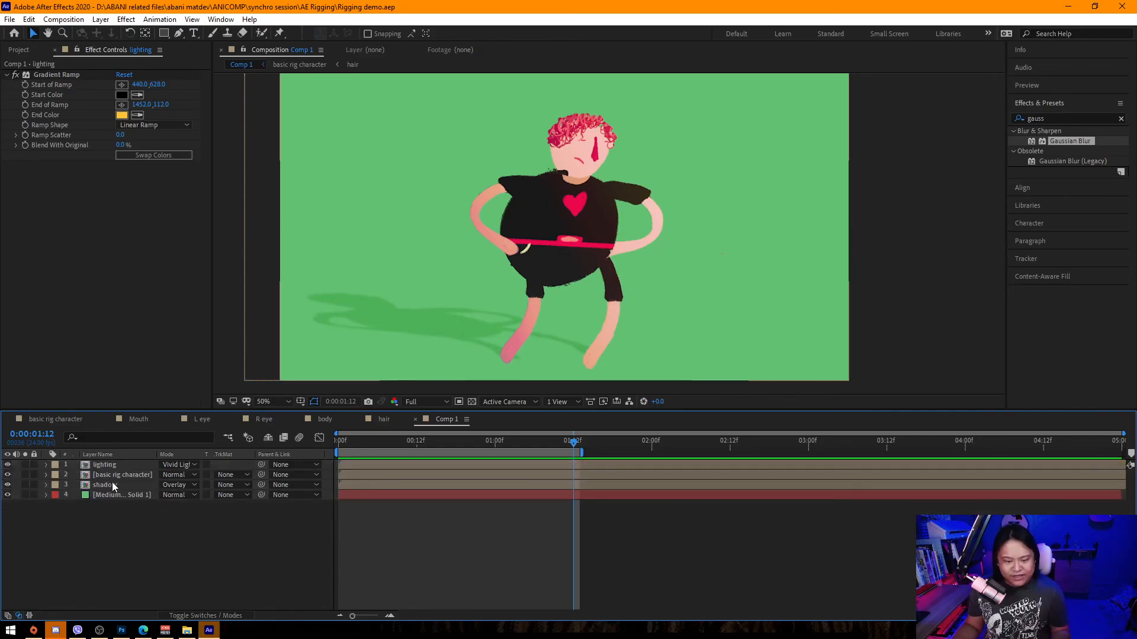
Duplicate the basic rig character layer.
left_click(123, 476)
scroll(507, 308, "down", 2)
scroll(574, 254, "up", 2)
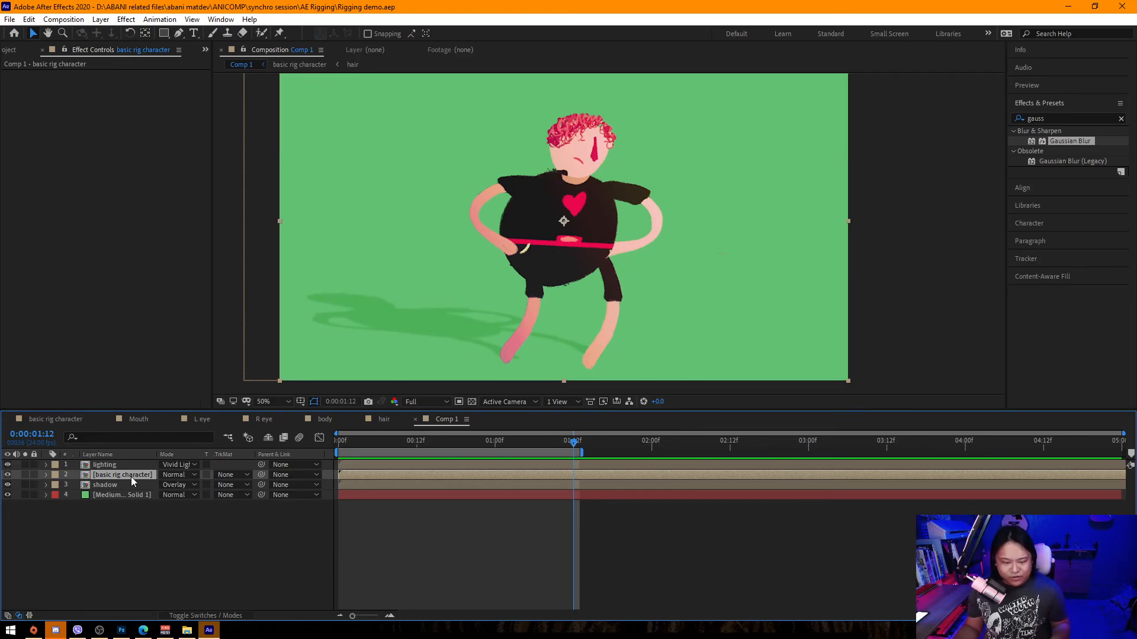
left_click(7, 475)
left_click(7, 475)
key("ctrl+d")
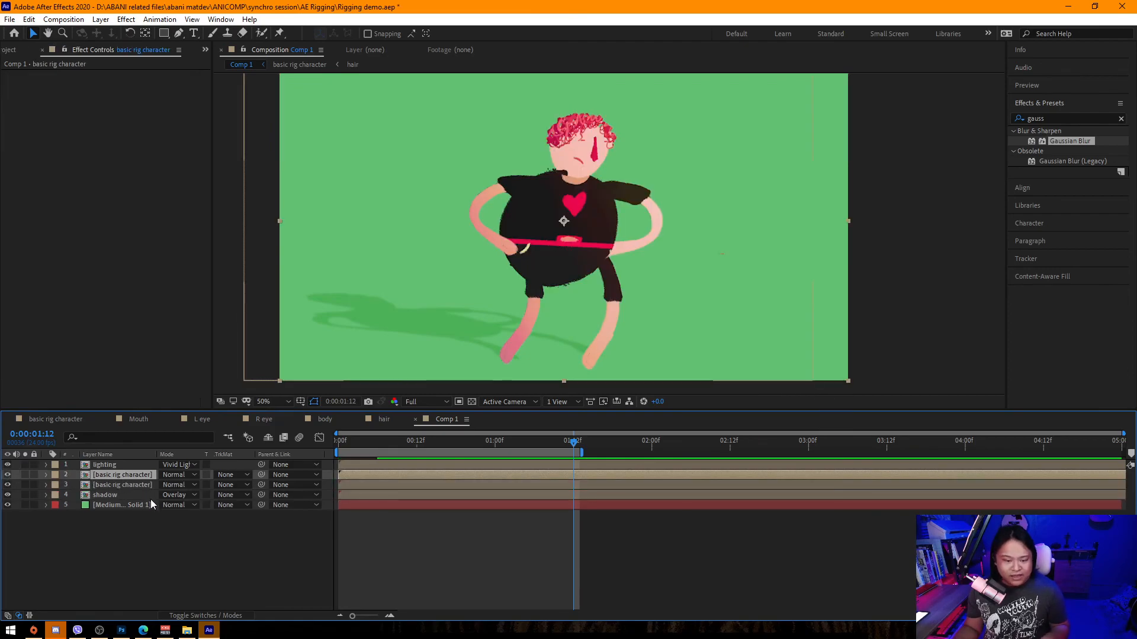
Pre-compose the duplicated character layer into a new composition named "Hard light".
key("ctrl+shift+c")
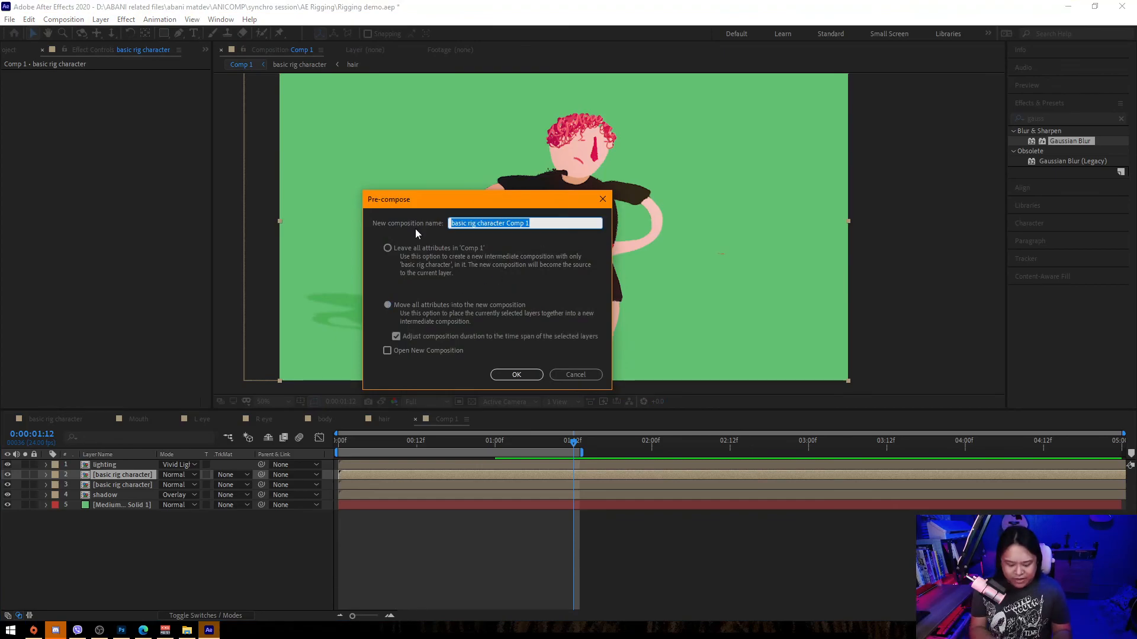
type("Hard light")
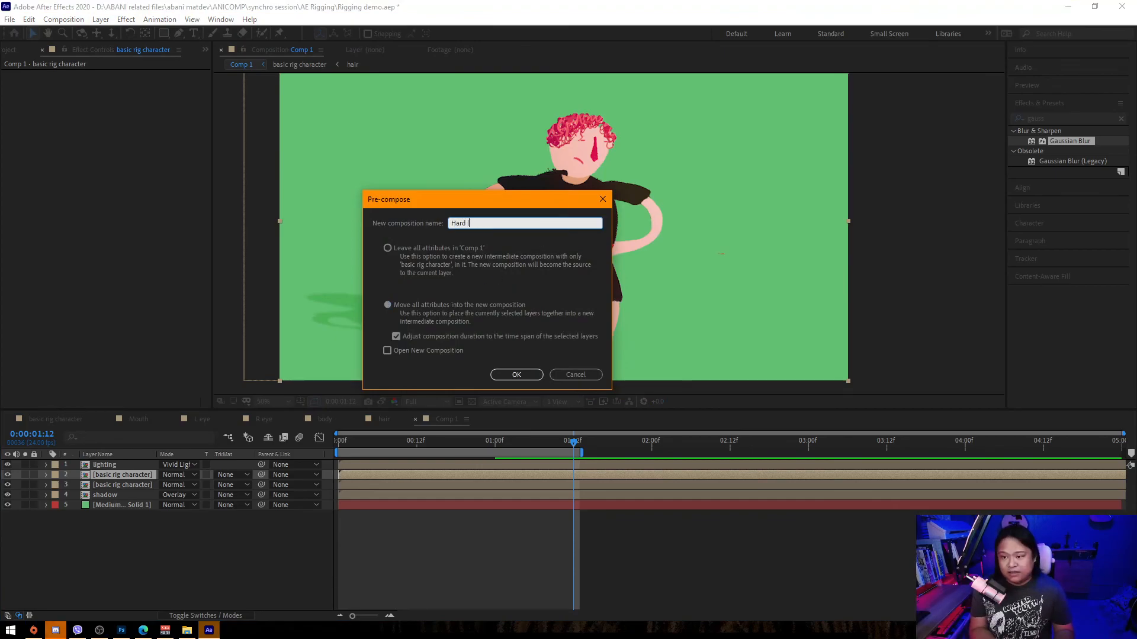
key("Return")
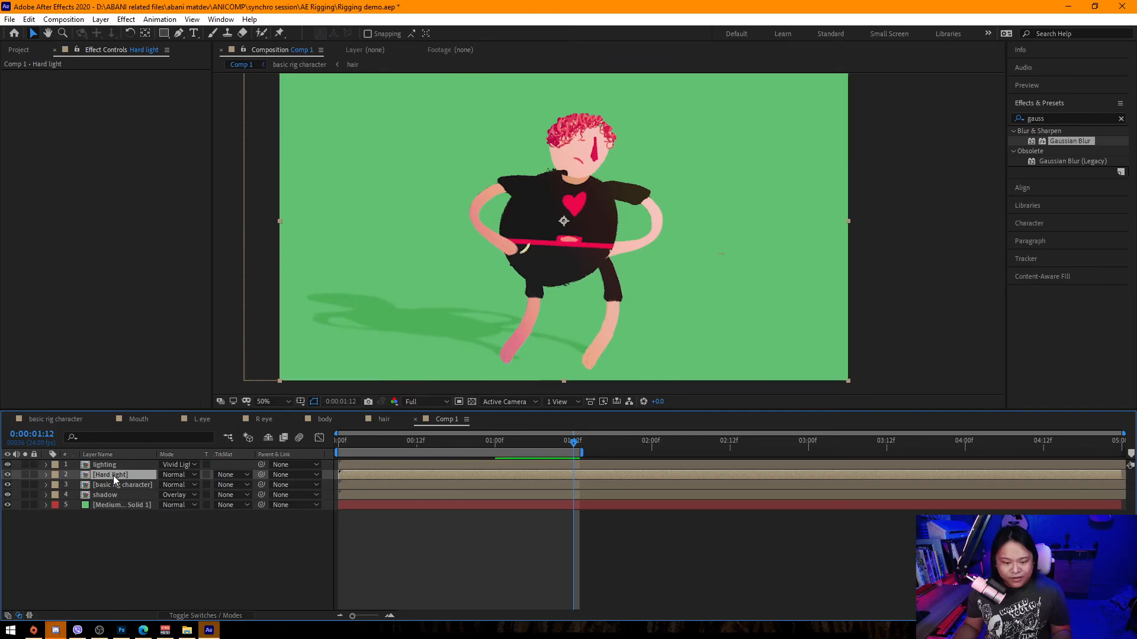
Open the Hard light precomp and duplicate the character layer inside it.
double_click(112, 475)
left_click(134, 467)
key("ctrl+d")
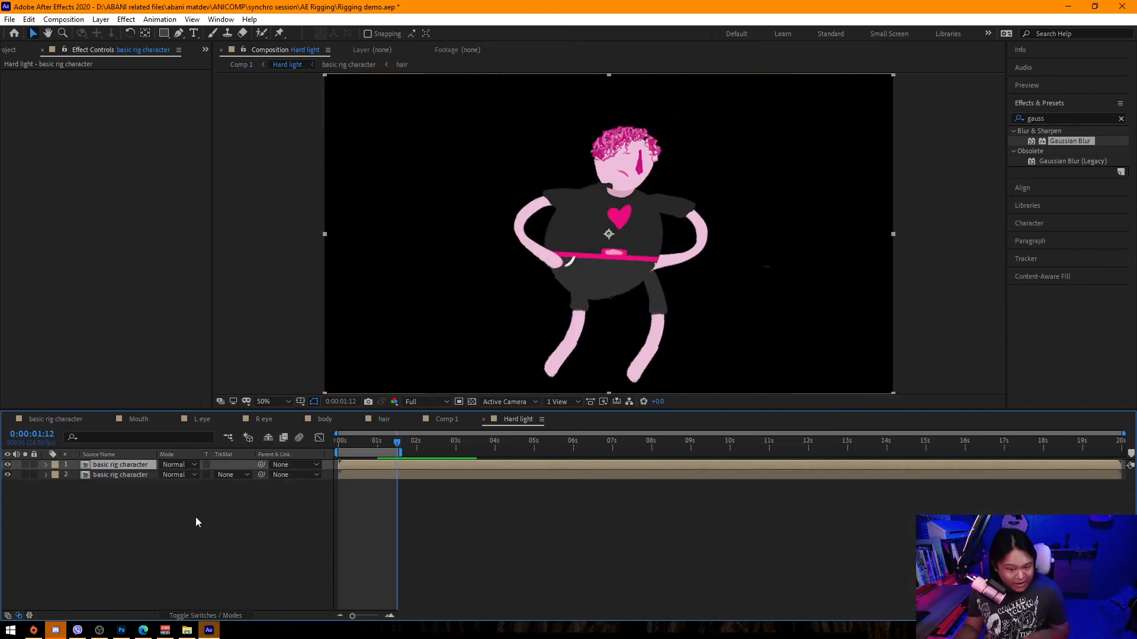
Nudge the top character copy slightly up-left and set the lower layer's track matte to Alpha Inverted Matte.
left_click_drag(612, 266, 608, 263)
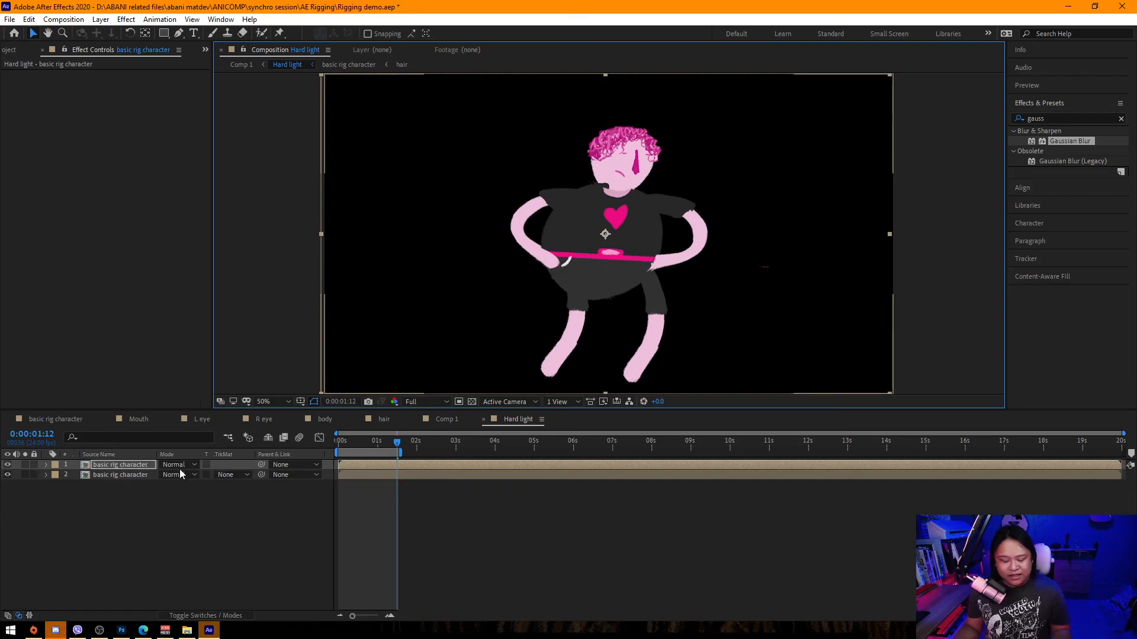
left_click(241, 477)
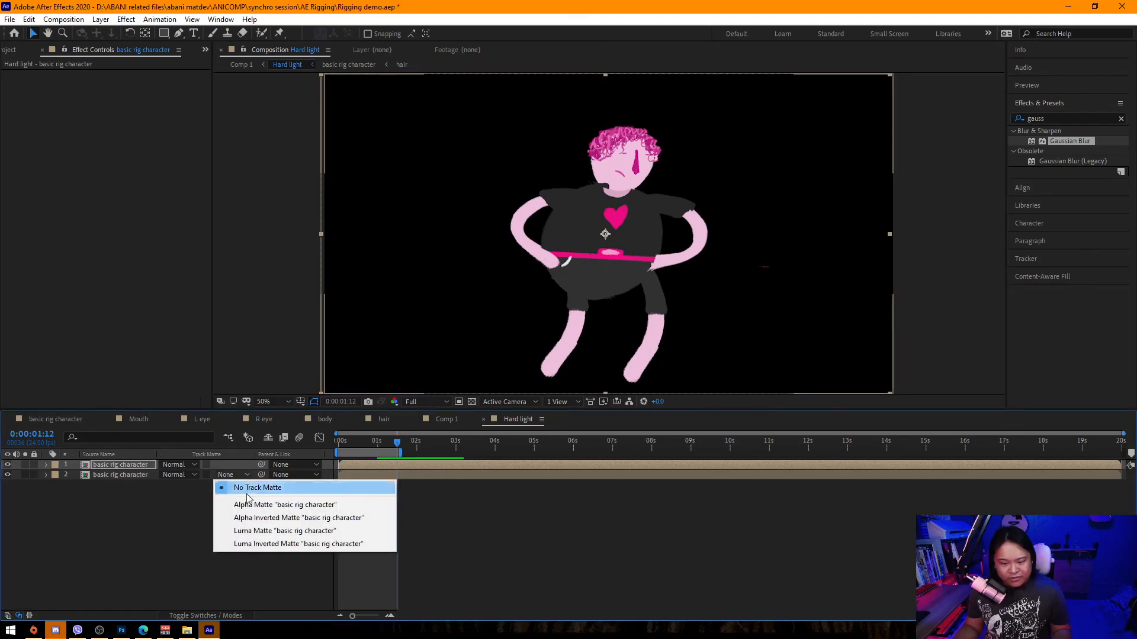
left_click(272, 518)
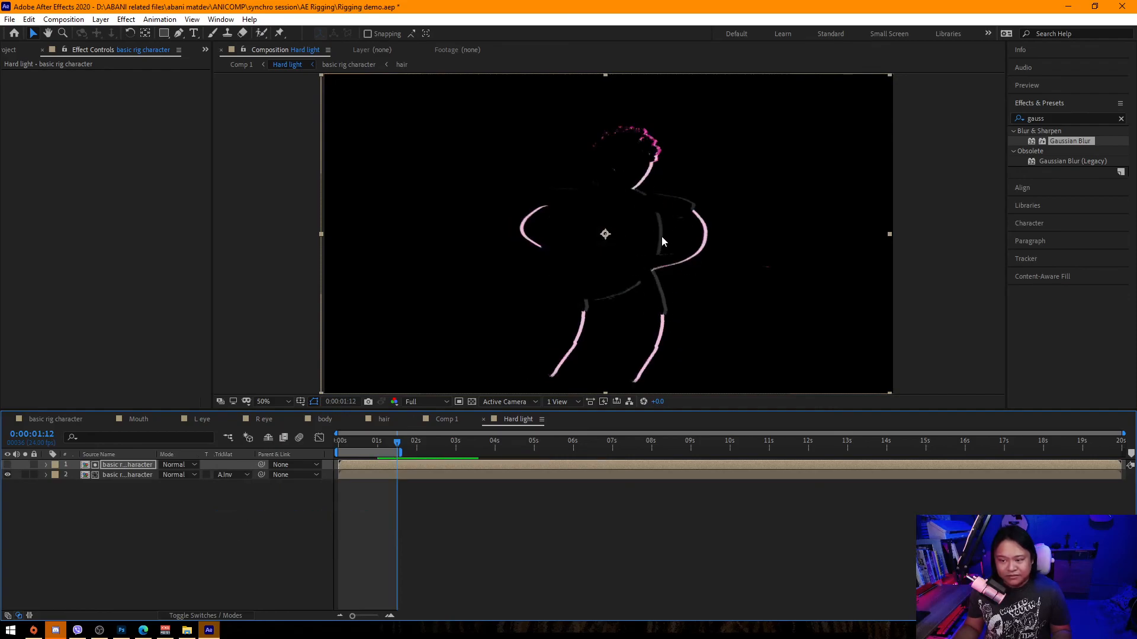
Return to Comp 1 and apply Hue/Saturation to the Hard light layer with Master Lightness 42.
left_click(68, 422)
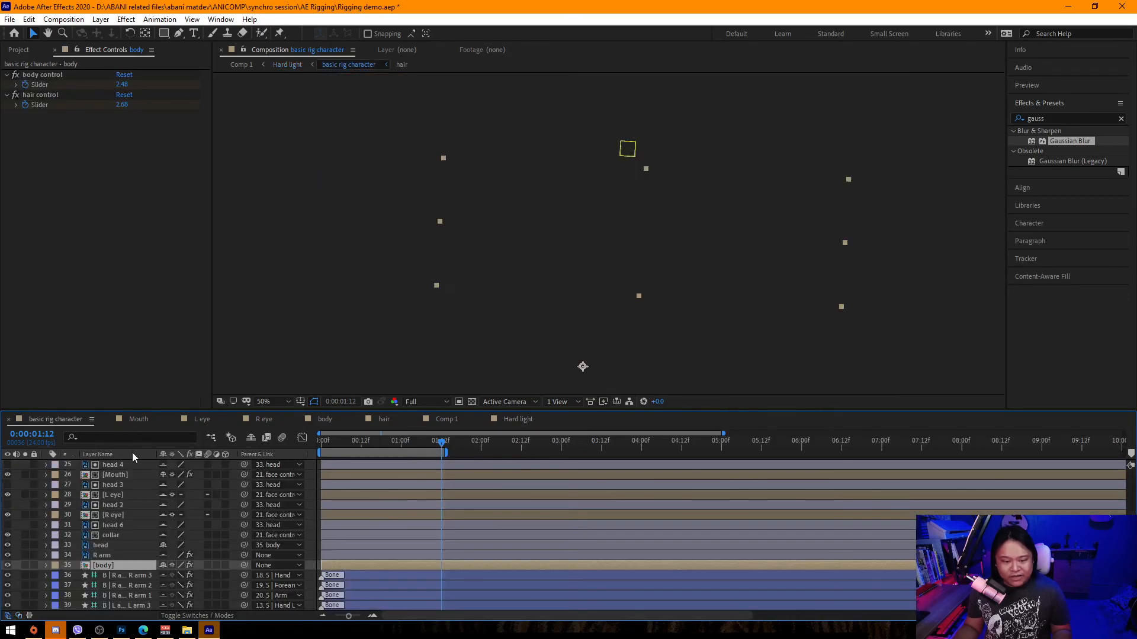
left_click(446, 419)
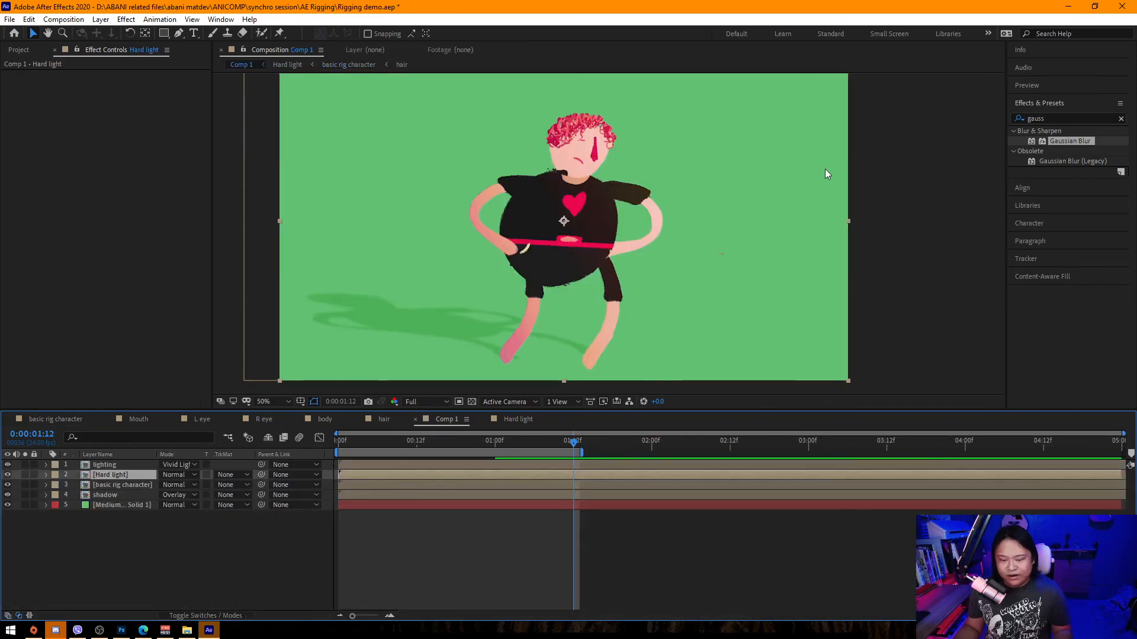
left_click_drag(1055, 119, 972, 123)
type("hue")
left_click(1071, 180)
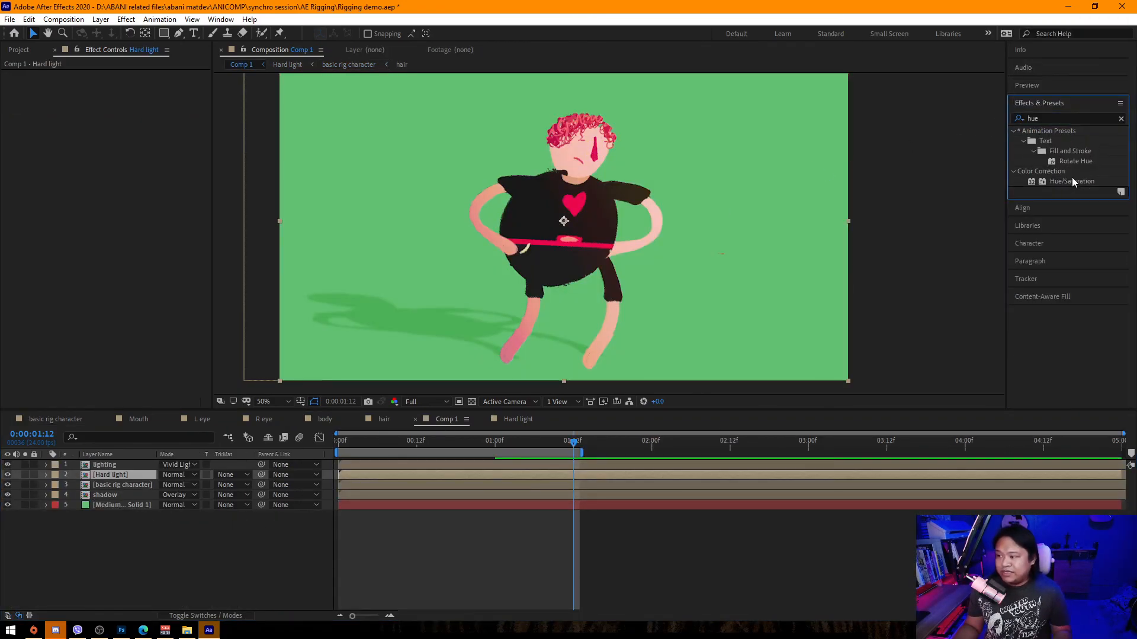
left_click_drag(1067, 183, 113, 475)
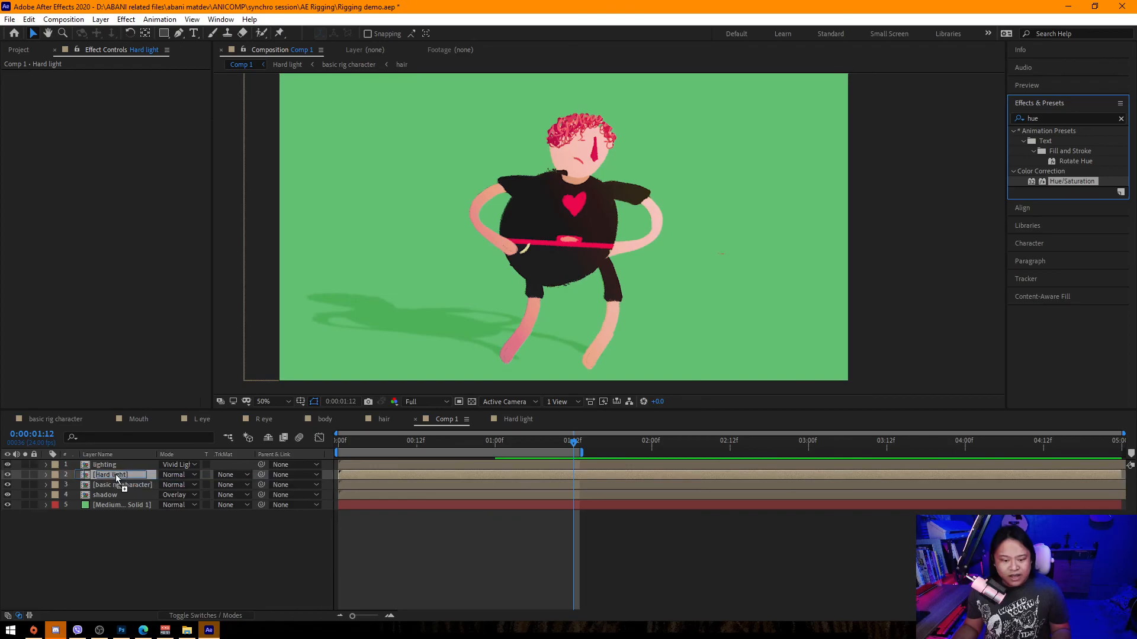
left_click_drag(117, 191, 143, 194)
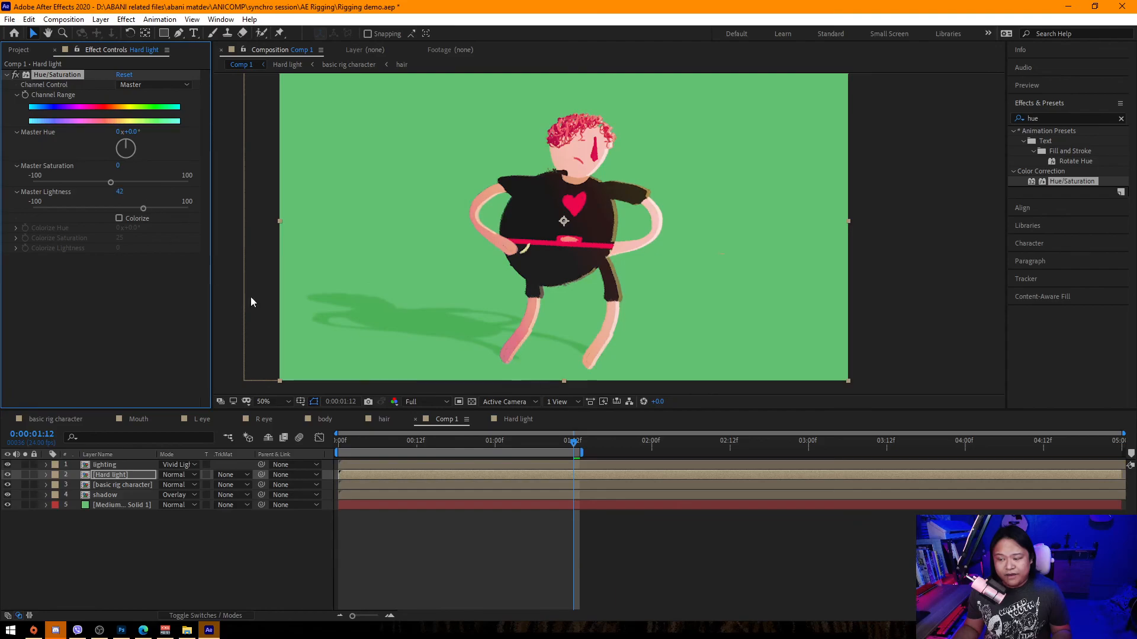
Apply Hue/Saturation to the basic rig character layer with Master Lightness -10.
left_click_drag(1075, 185, 123, 487)
left_click_drag(118, 191, 114, 190)
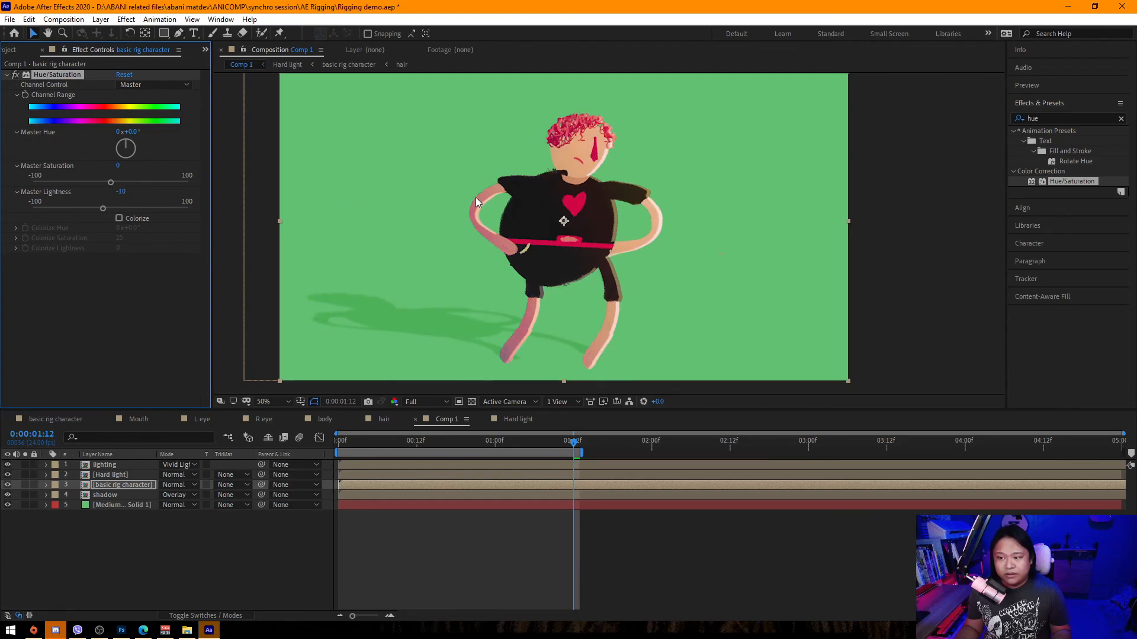
scroll(610, 205, "down", 4)
scroll(755, 254, "up", 4)
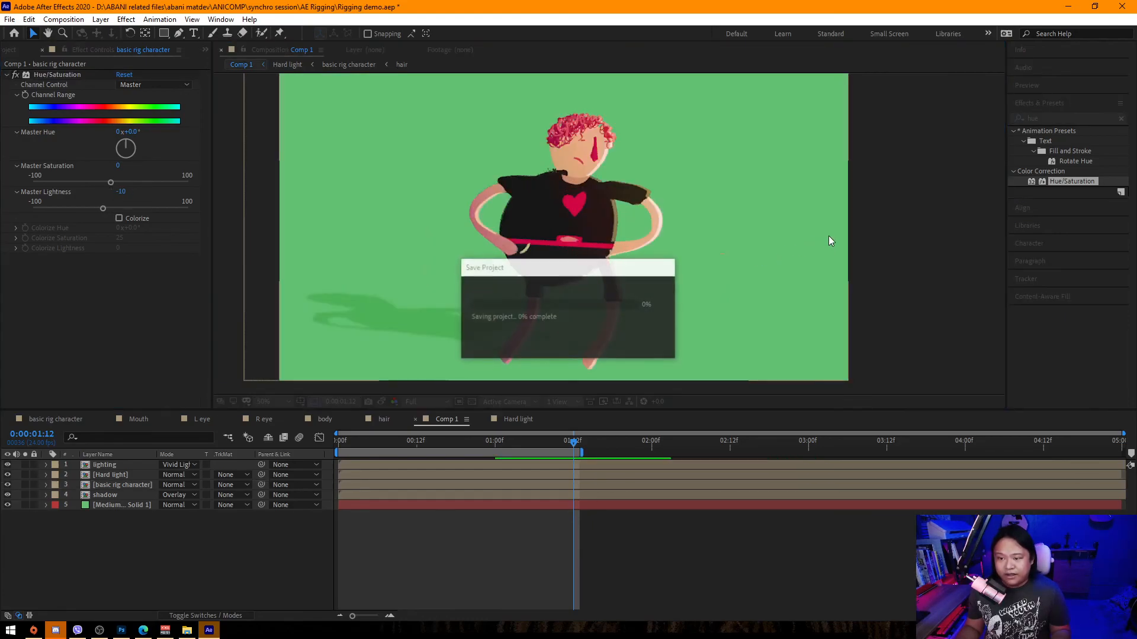
Preview the finished composite from the start.
key("space")
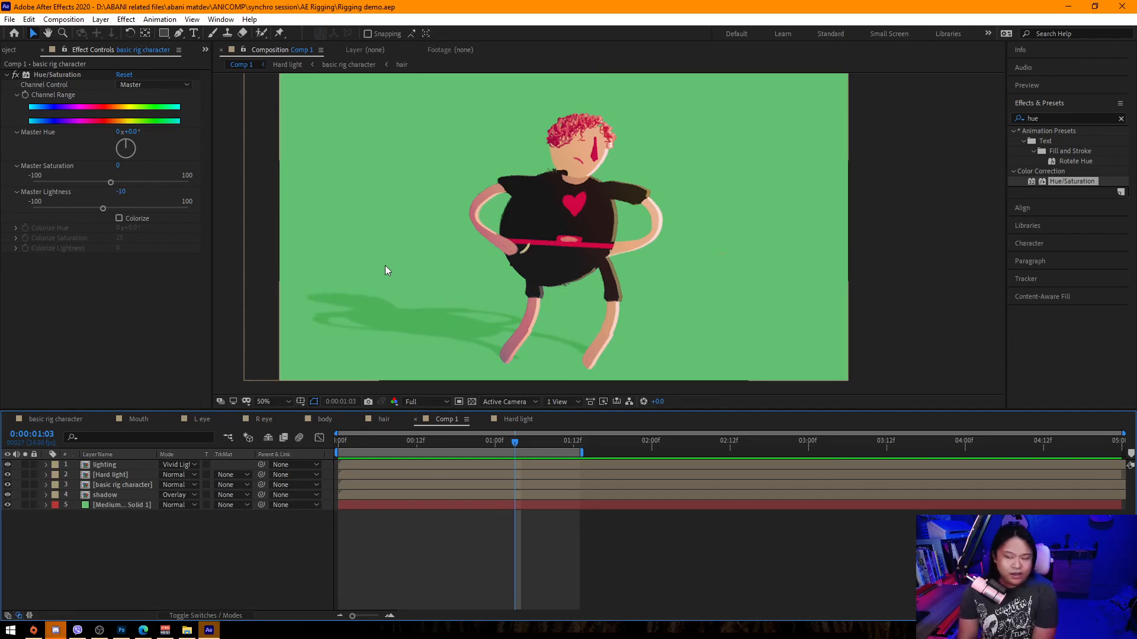
left_click_drag(374, 446, 279, 453)
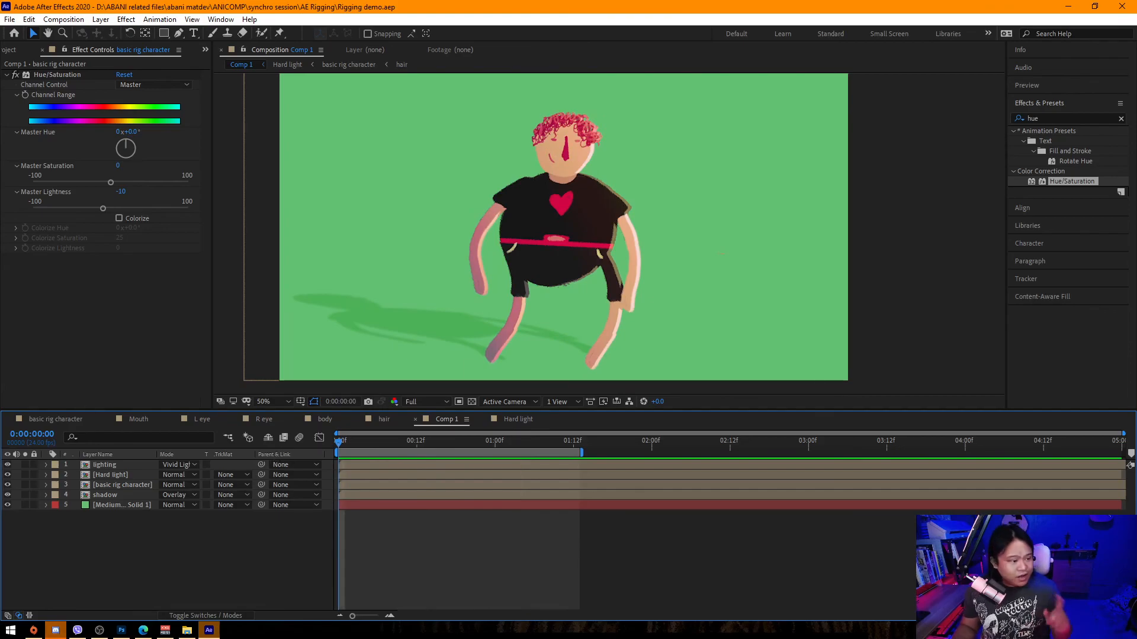
key("alt+Tab")
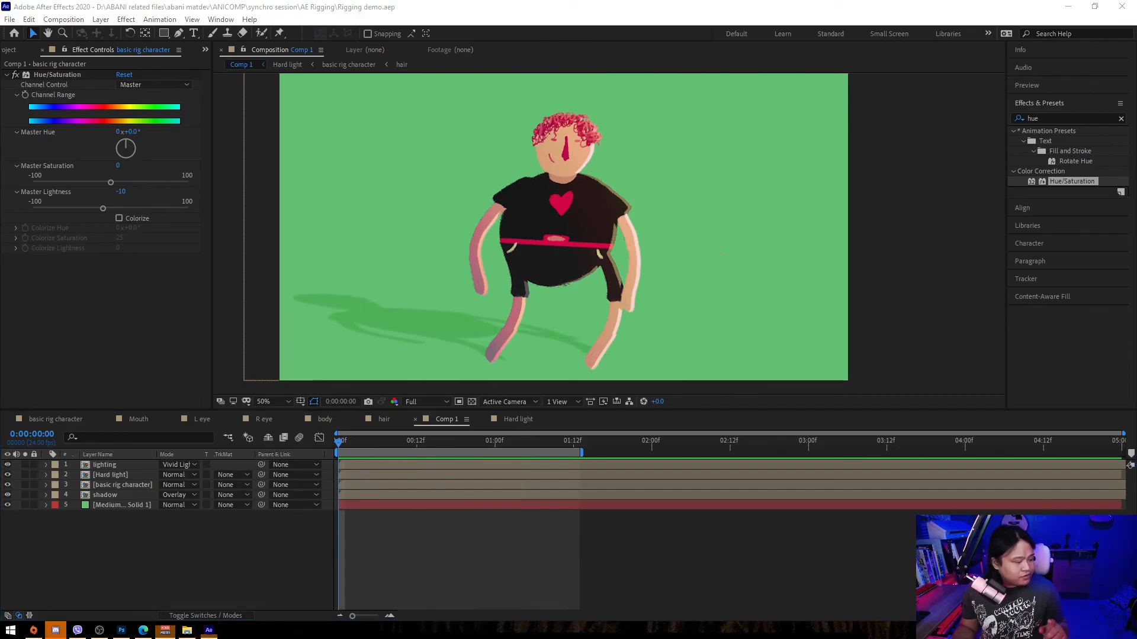